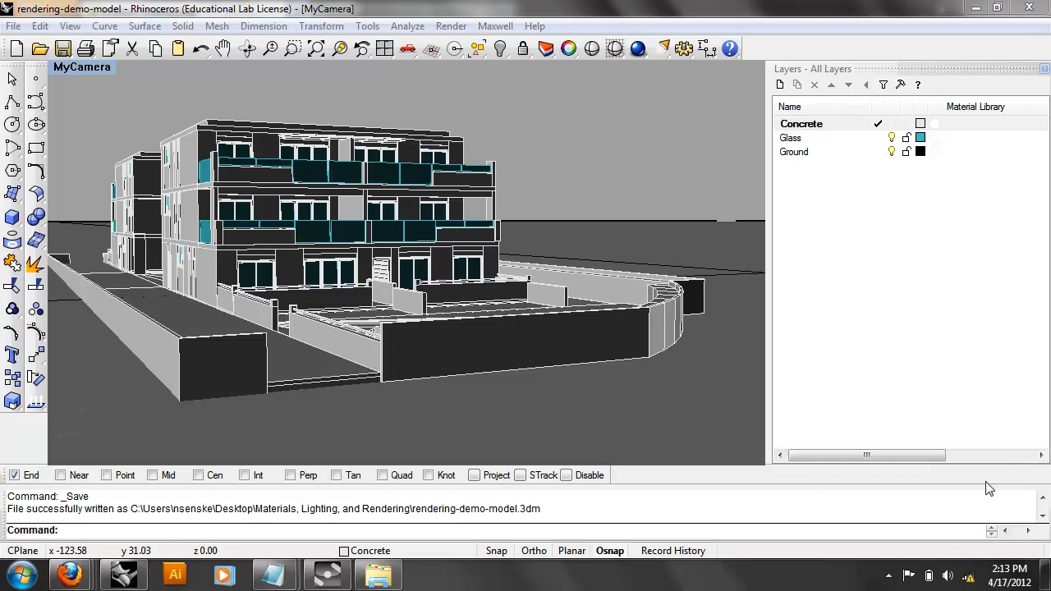
# Switch the viewport to the saved MyCamera named view of the shaded building.
pyautogui.click(108, 68)
pyautogui.moveTo(104, 271)
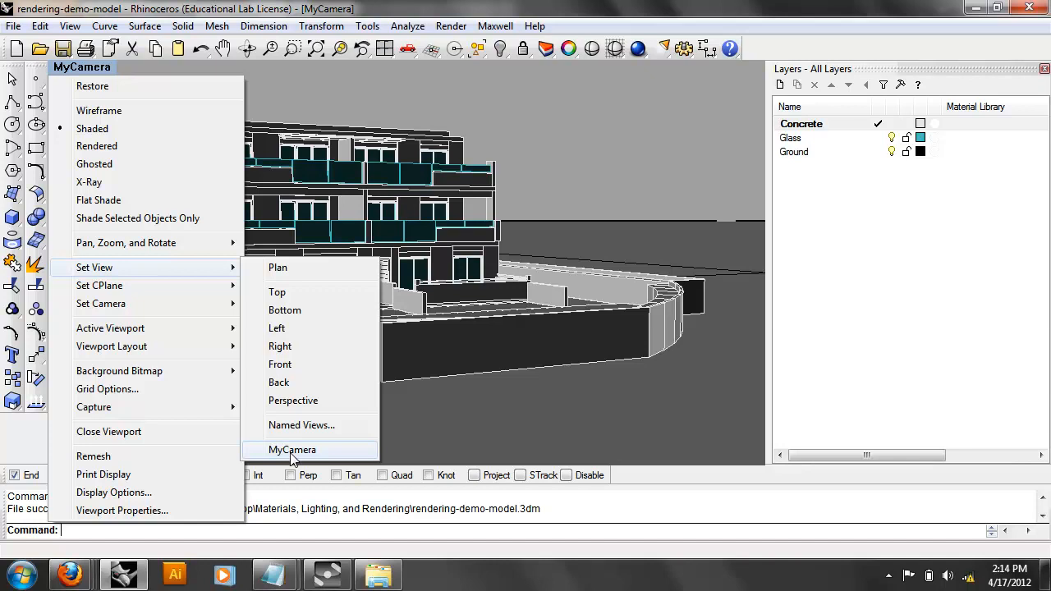
pyautogui.click(292, 450)
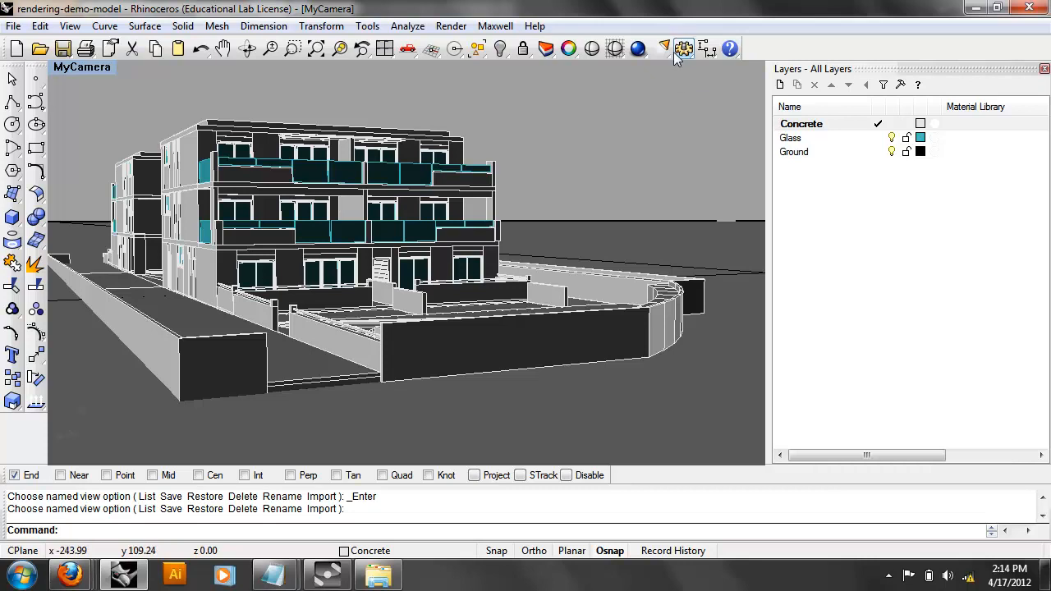
# Set Maxwell for Rhino as the current renderer from the Render menu.
pyautogui.click(441, 28)
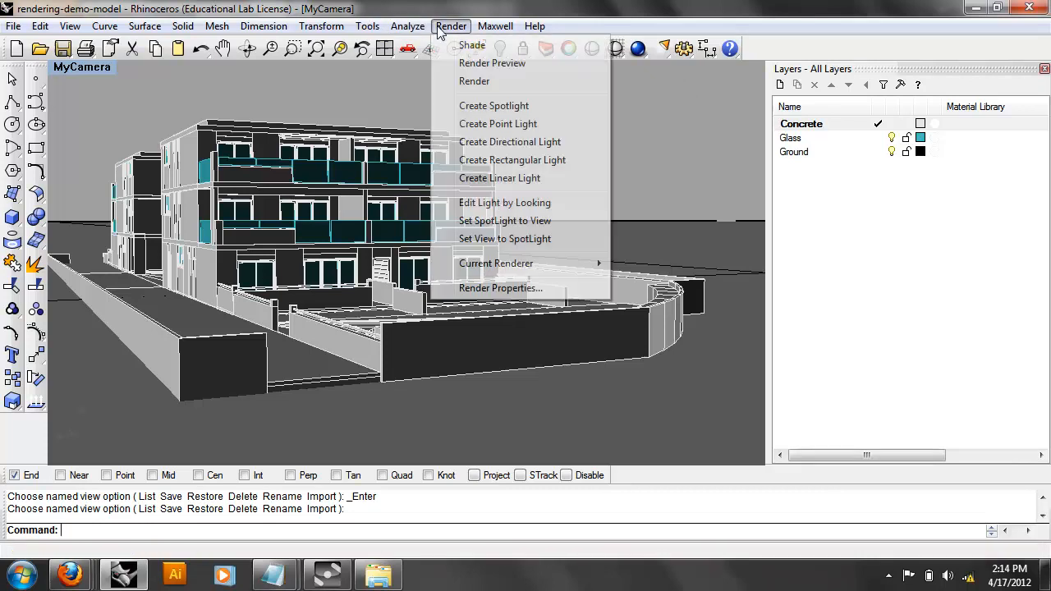
pyautogui.moveTo(519, 264)
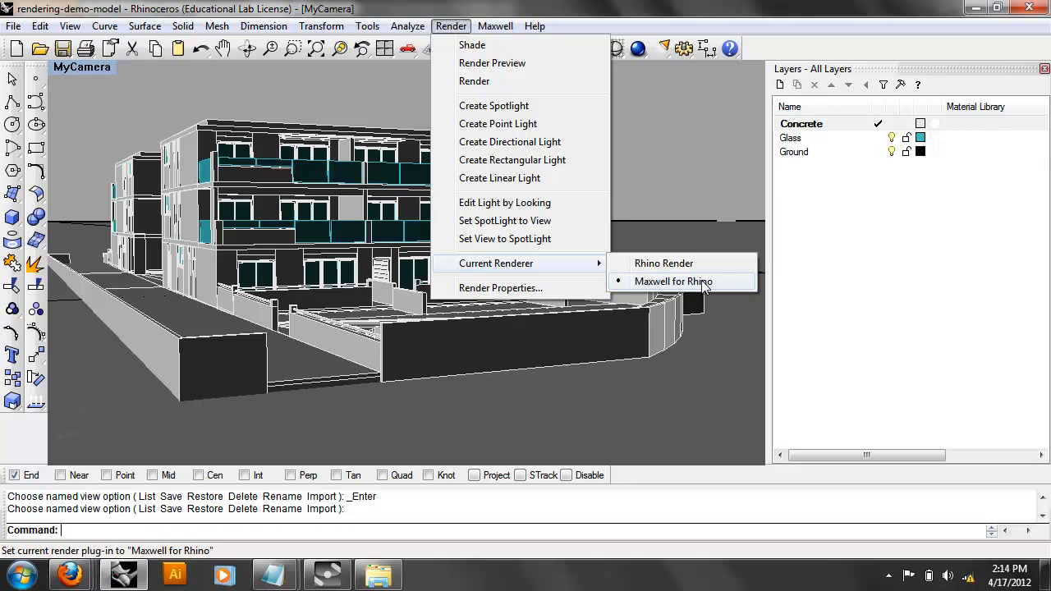
pyautogui.moveTo(486, 34)
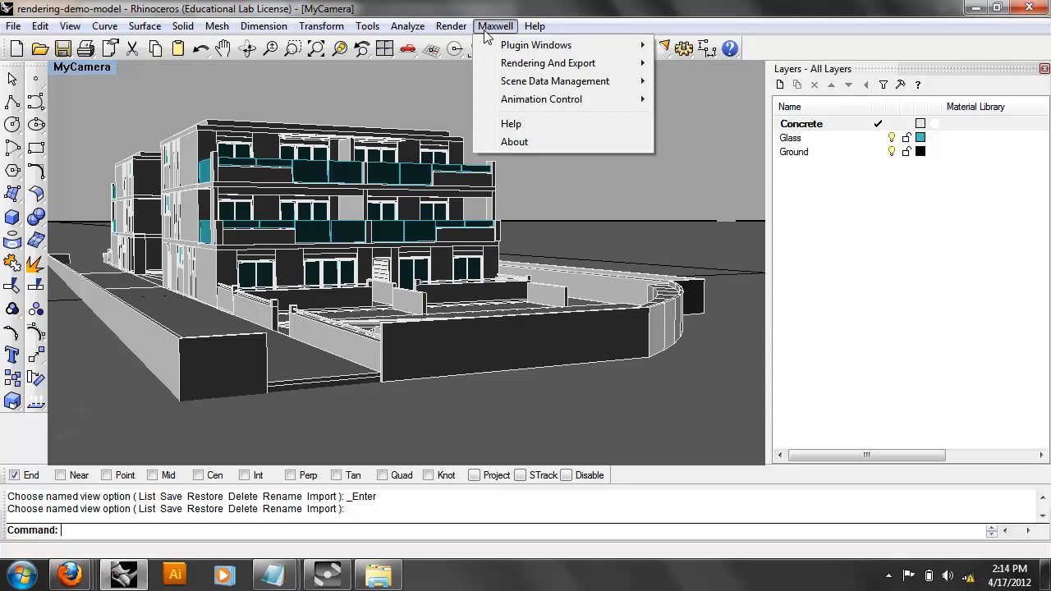
# Open the empty Maxwell Scene Manager and park it as a narrow floating window beside Layers.
pyautogui.moveTo(566, 45)
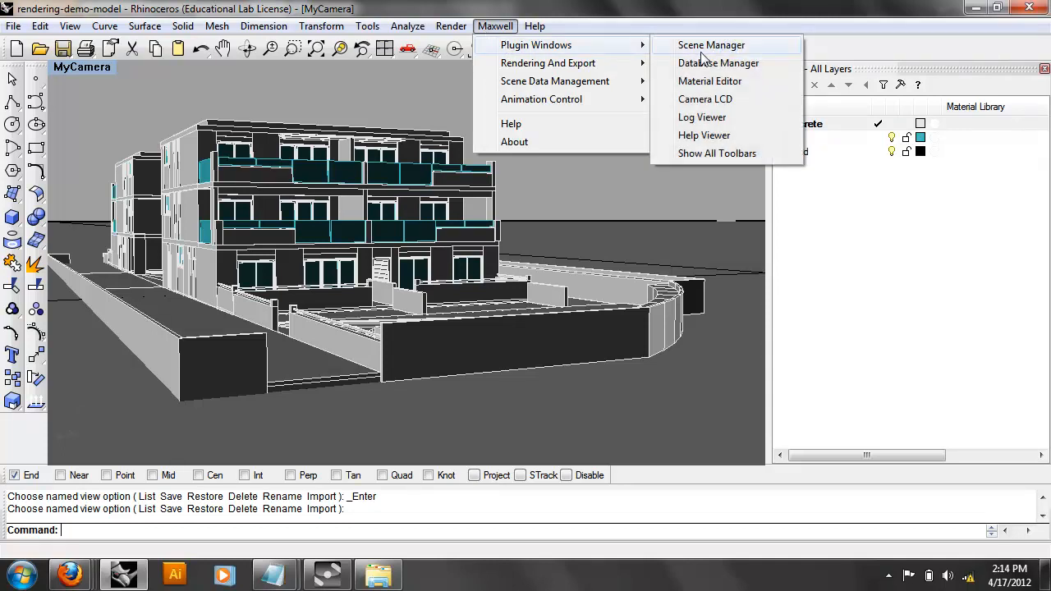
pyautogui.click(702, 48)
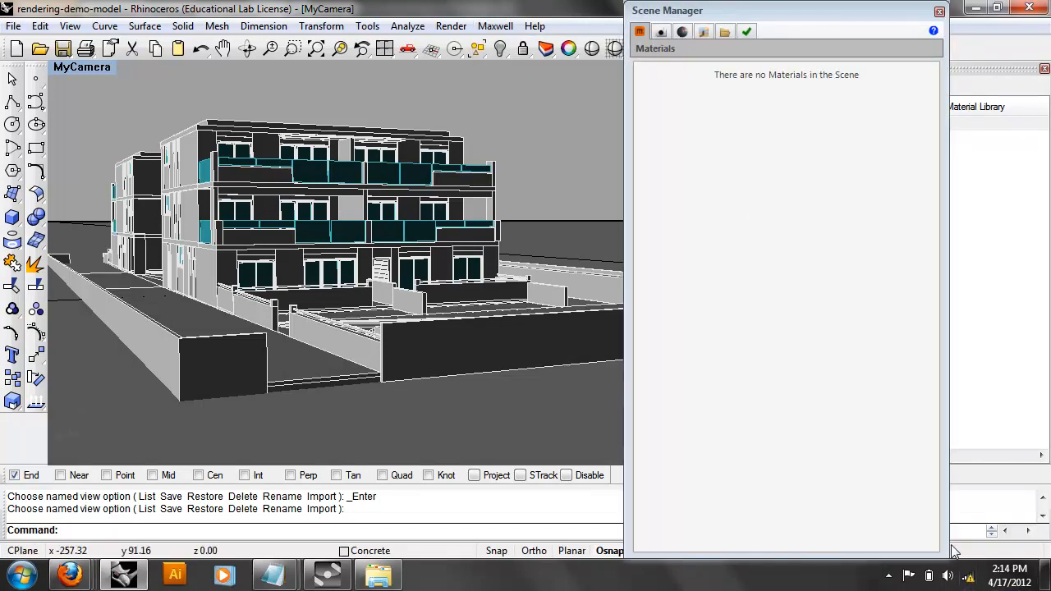
pyautogui.moveTo(945, 546); pyautogui.dragTo(880, 504)
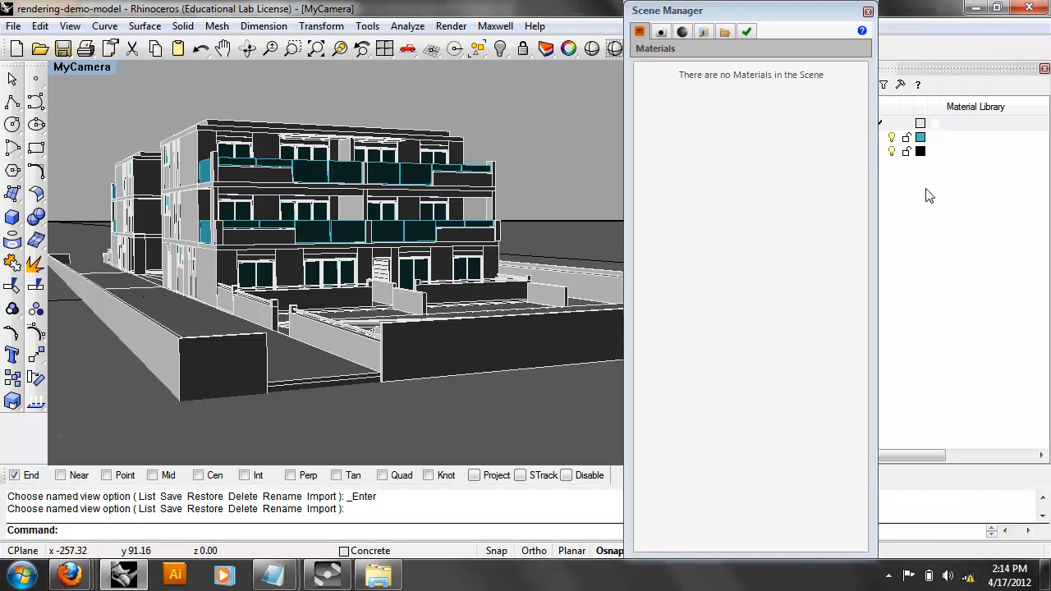
pyautogui.moveTo(797, 17); pyautogui.dragTo(581, 107)
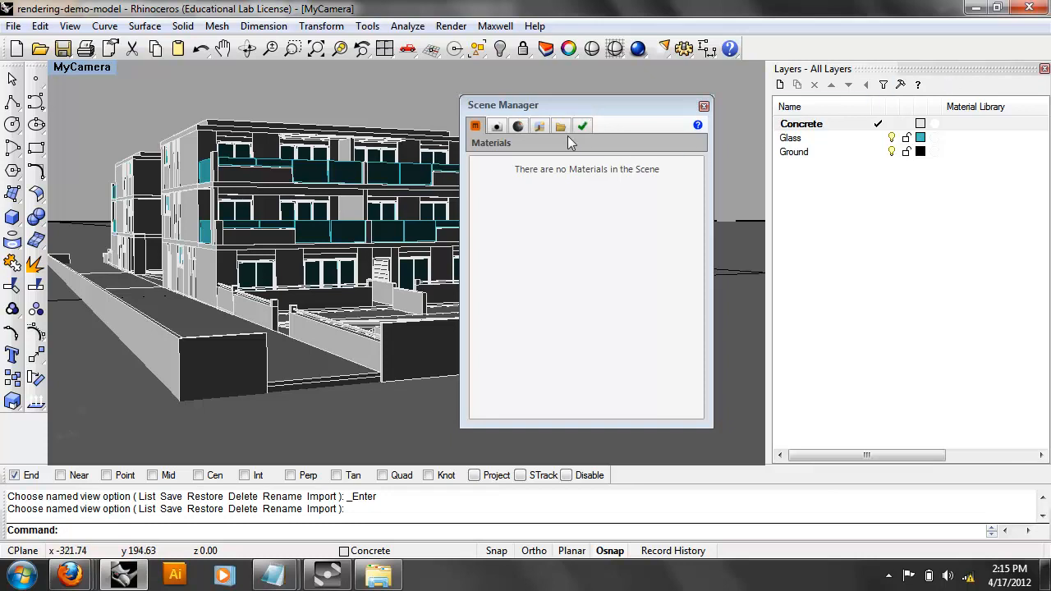
pyautogui.moveTo(546, 110); pyautogui.dragTo(570, 113)
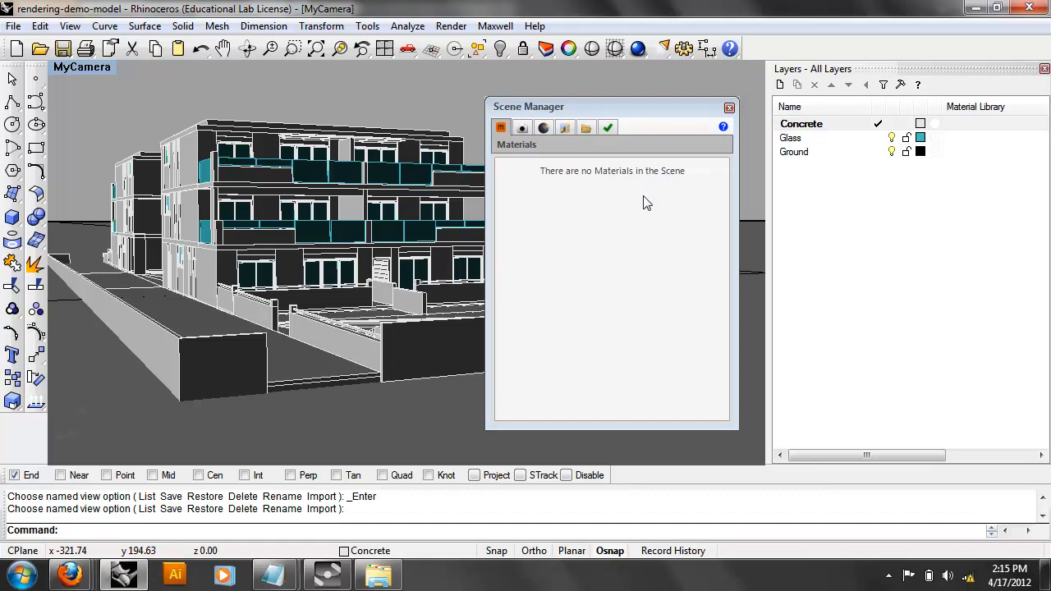
pyautogui.moveTo(642, 108); pyautogui.dragTo(655, 99)
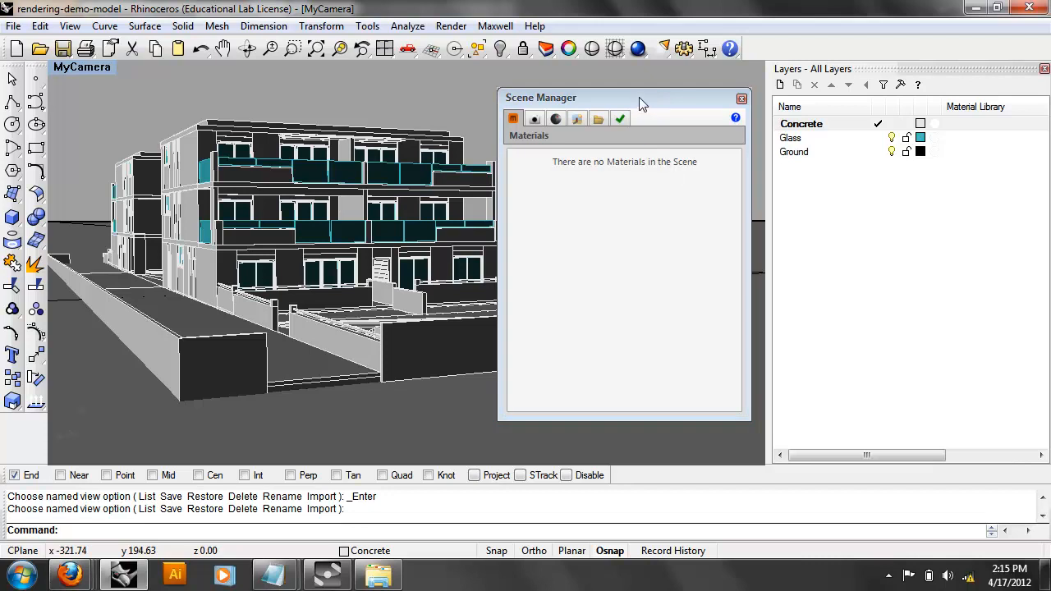
# Open the Maxwell Fire preview window, shrink it, and place it over the model view.
pyautogui.click(494, 27)
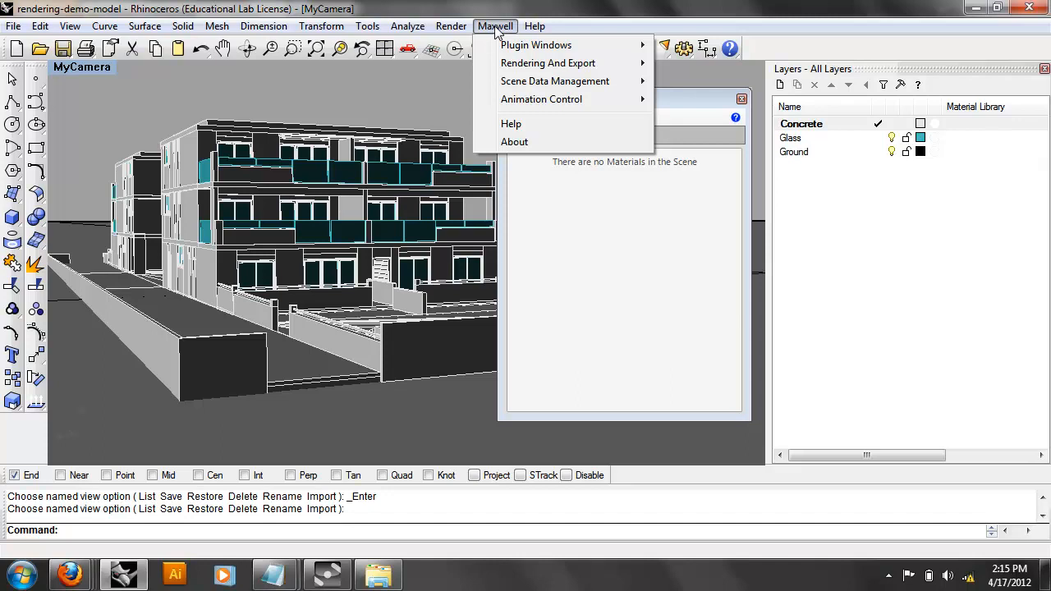
pyautogui.moveTo(525, 65)
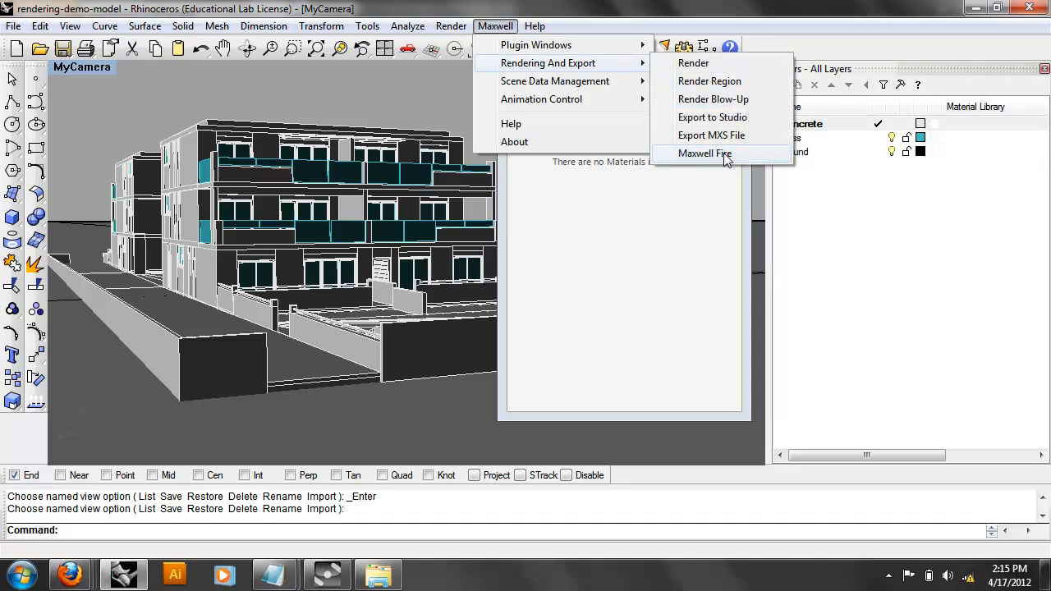
pyautogui.click(723, 153)
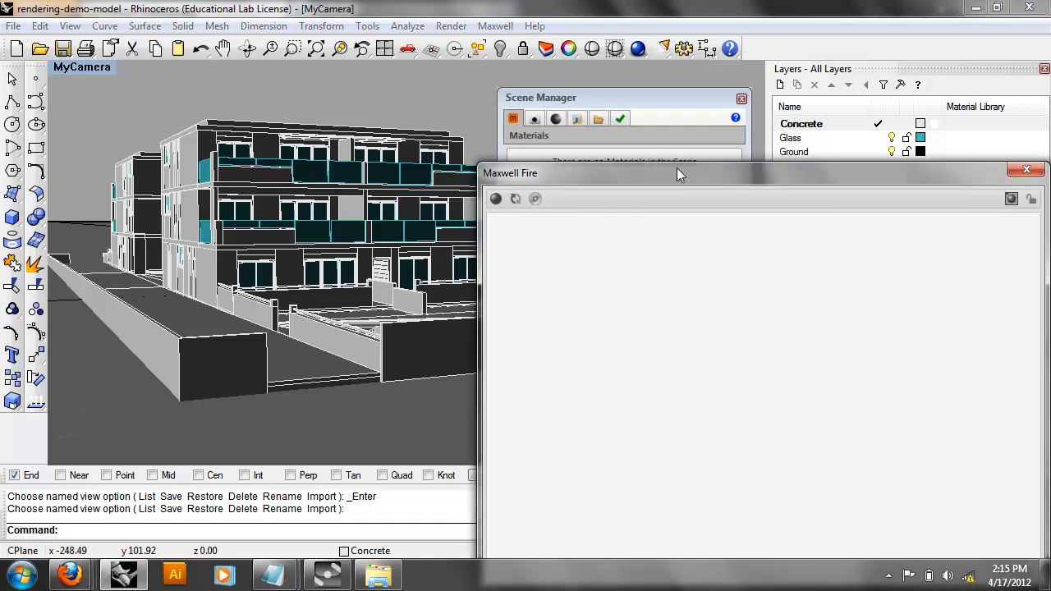
pyautogui.moveTo(676, 172); pyautogui.dragTo(356, 87)
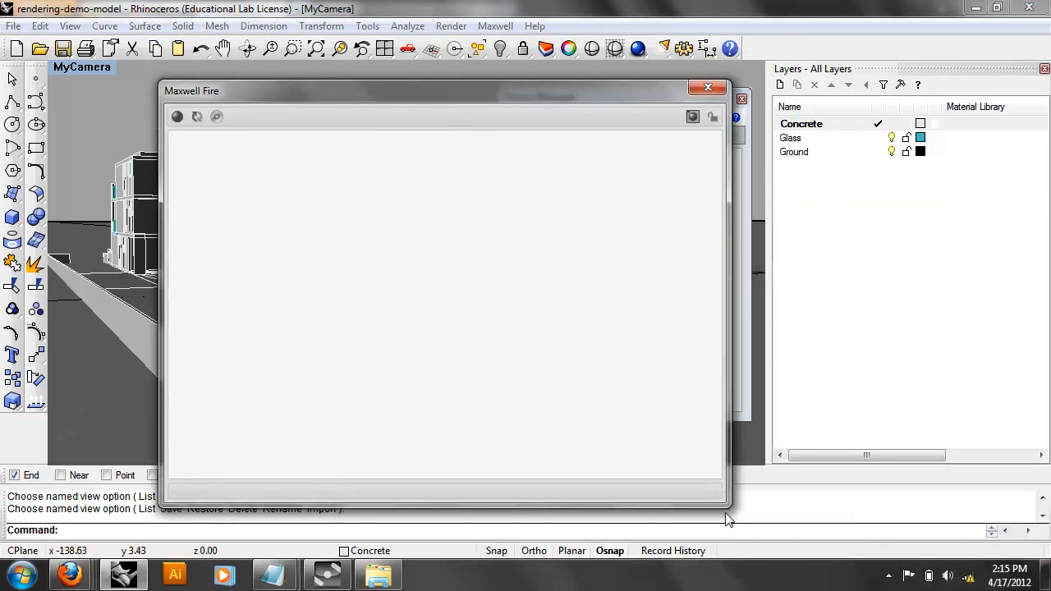
pyautogui.moveTo(721, 502); pyautogui.dragTo(473, 349)
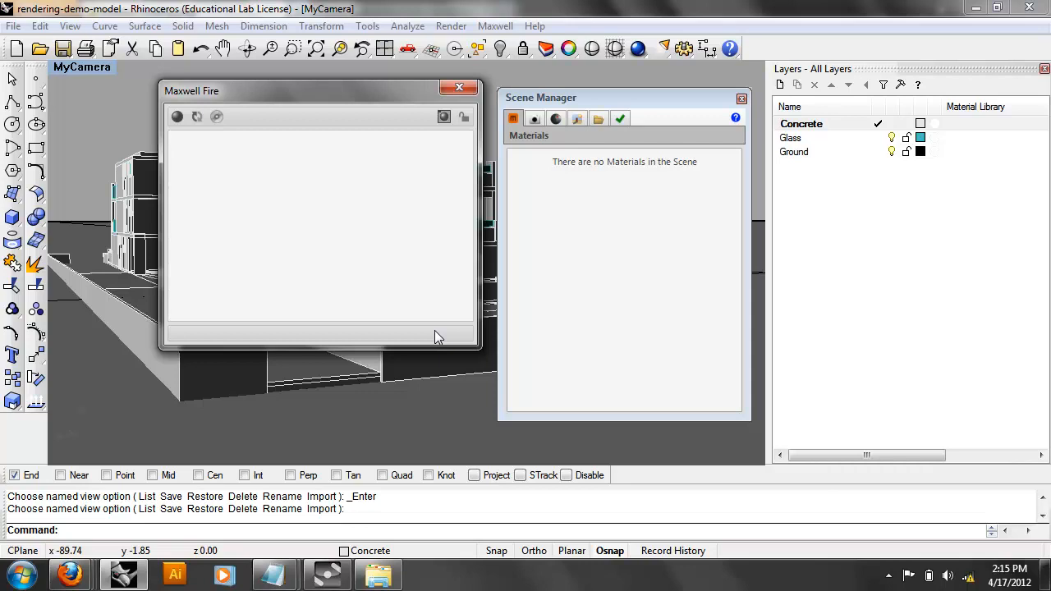
pyautogui.moveTo(306, 92); pyautogui.dragTo(343, 123)
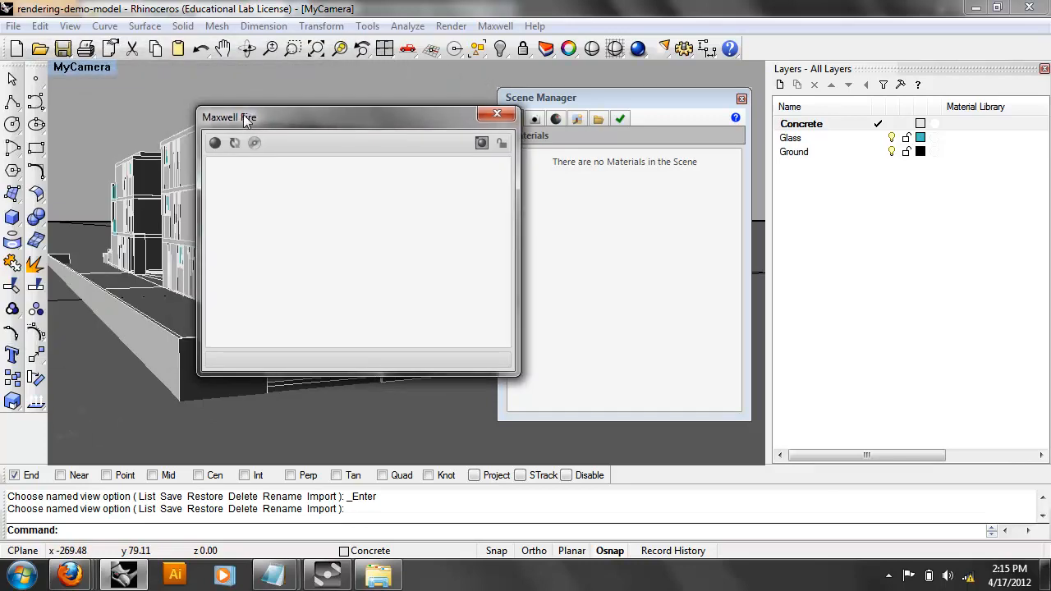
pyautogui.moveTo(237, 117); pyautogui.dragTo(193, 172)
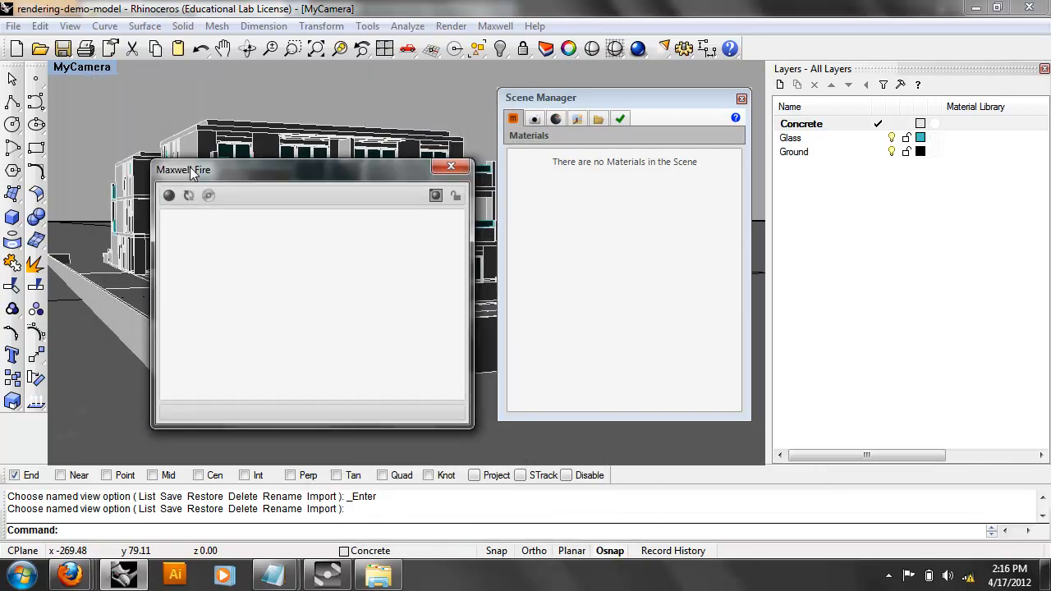
# Keep the Scene Manager floating, brought to the front and moved higher beside Fire.
pyautogui.moveTo(574, 97); pyautogui.dragTo(718, 51)
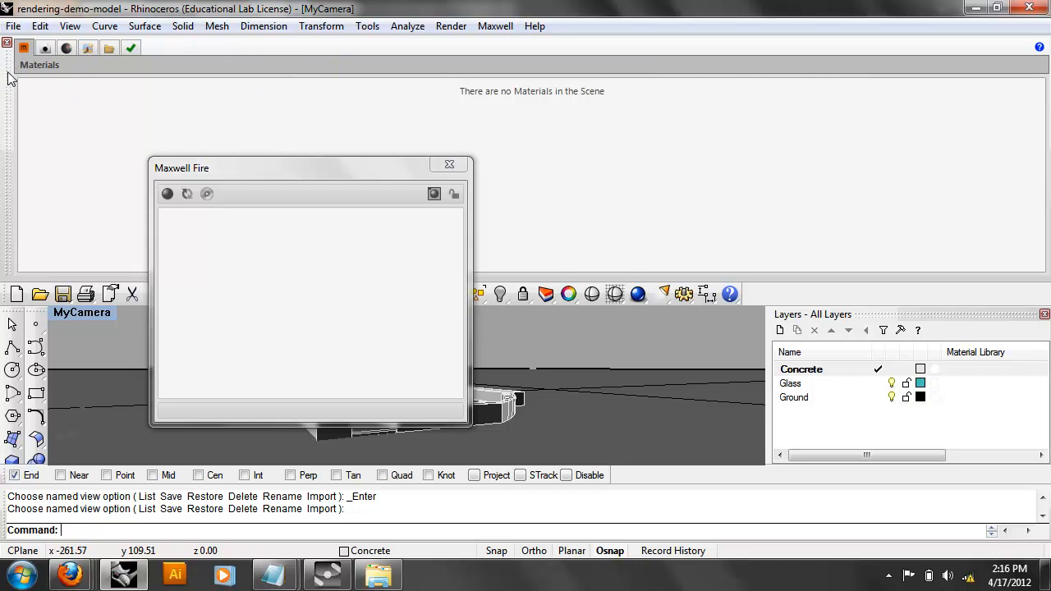
pyautogui.moveTo(35, 81); pyautogui.dragTo(489, 243)
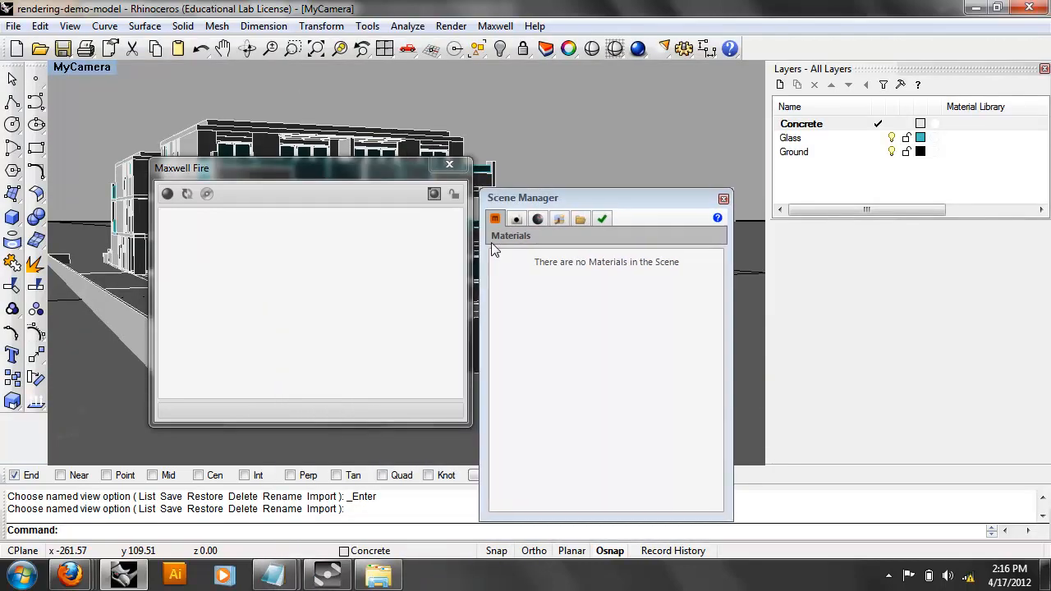
pyautogui.click(551, 199)
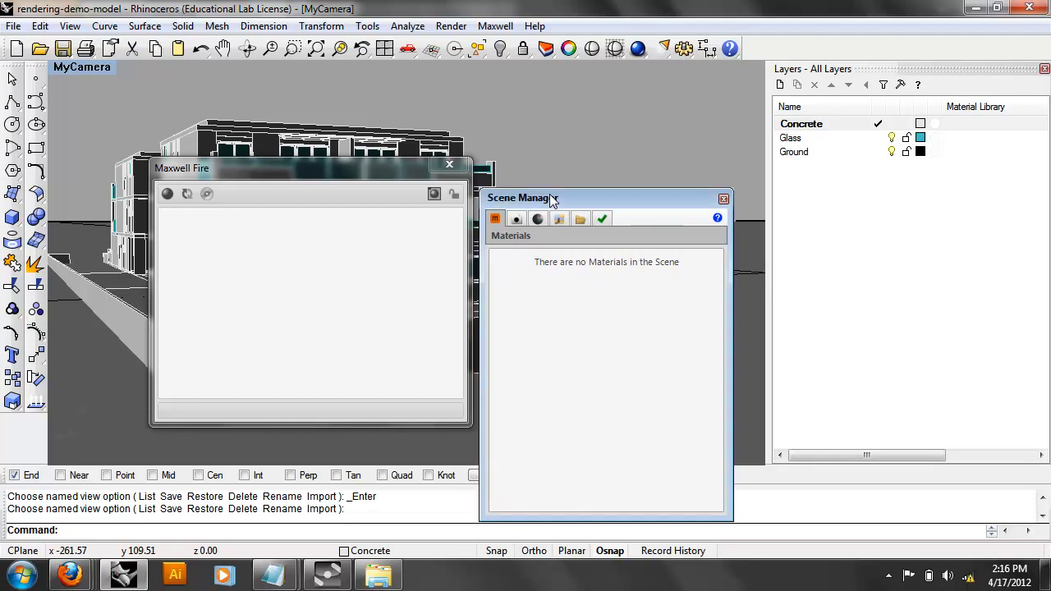
pyautogui.moveTo(554, 200); pyautogui.dragTo(565, 115)
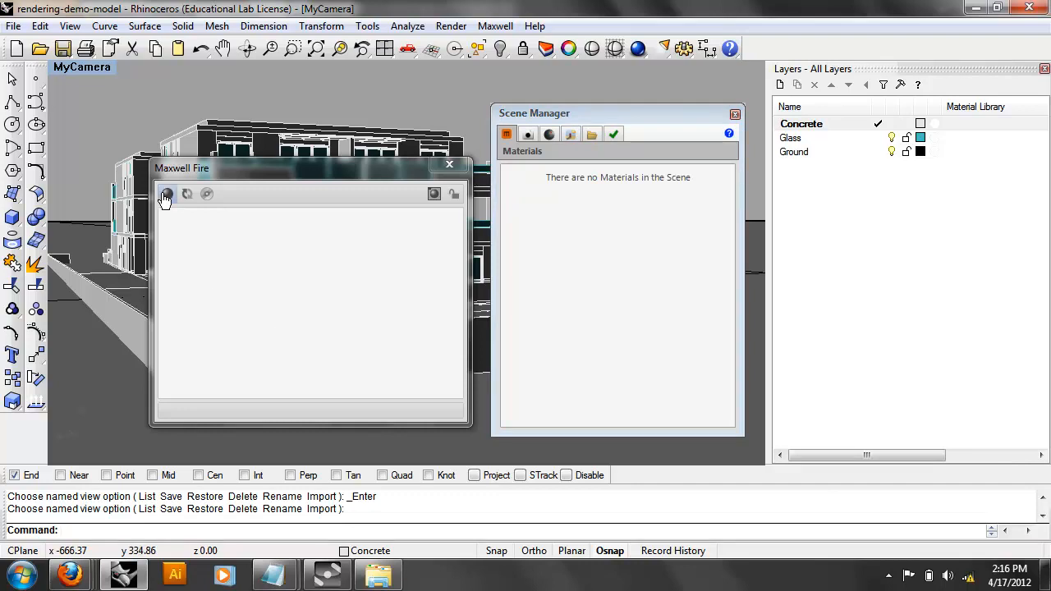
# Start the interactive Maxwell Fire render and nudge the Fire and Scene Manager windows.
pyautogui.click(166, 194)
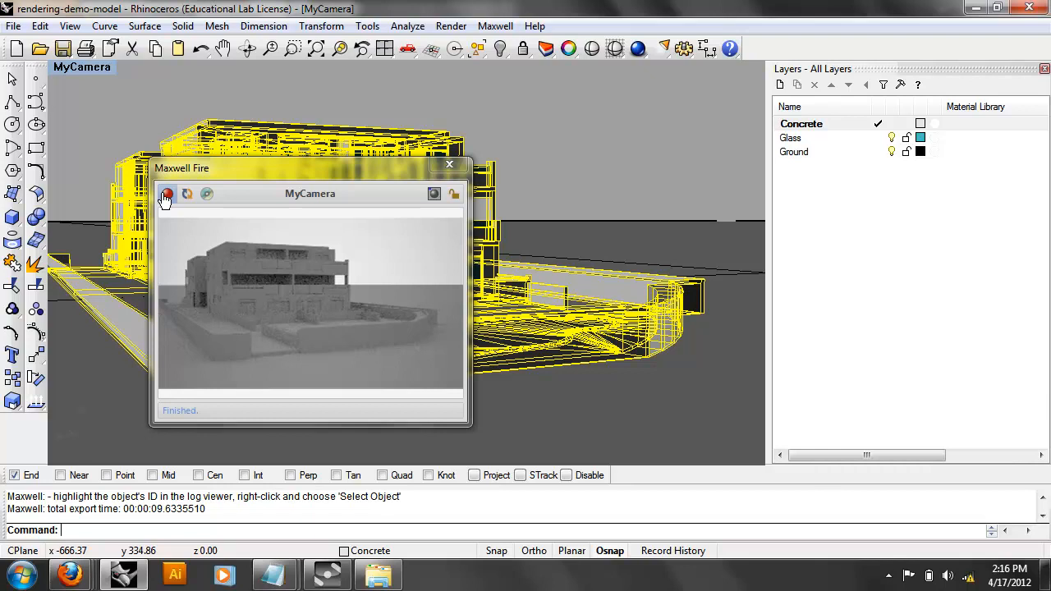
pyautogui.moveTo(250, 174); pyautogui.dragTo(275, 168)
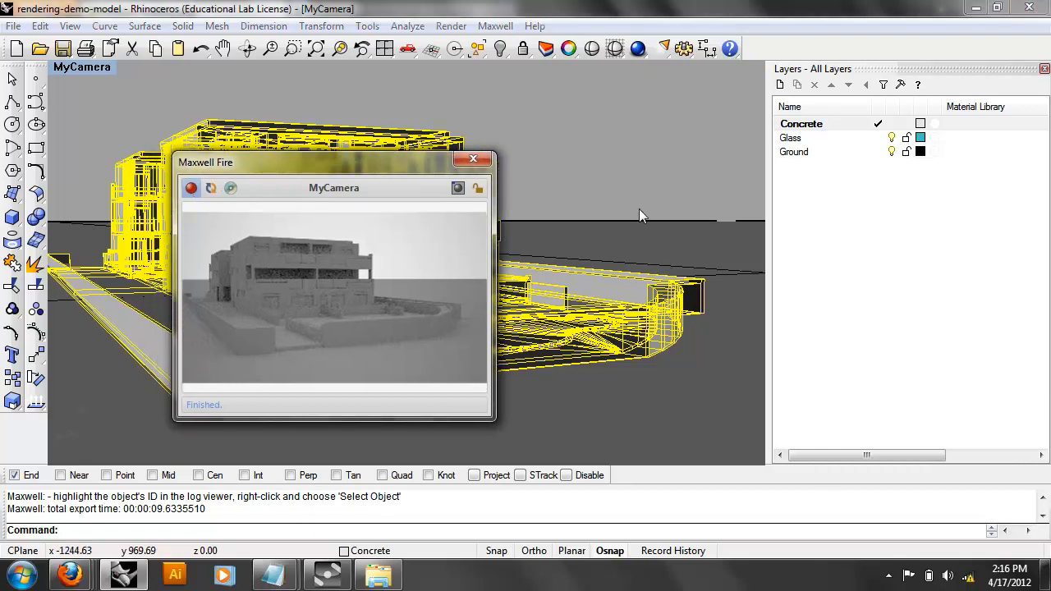
pyautogui.click(499, 143)
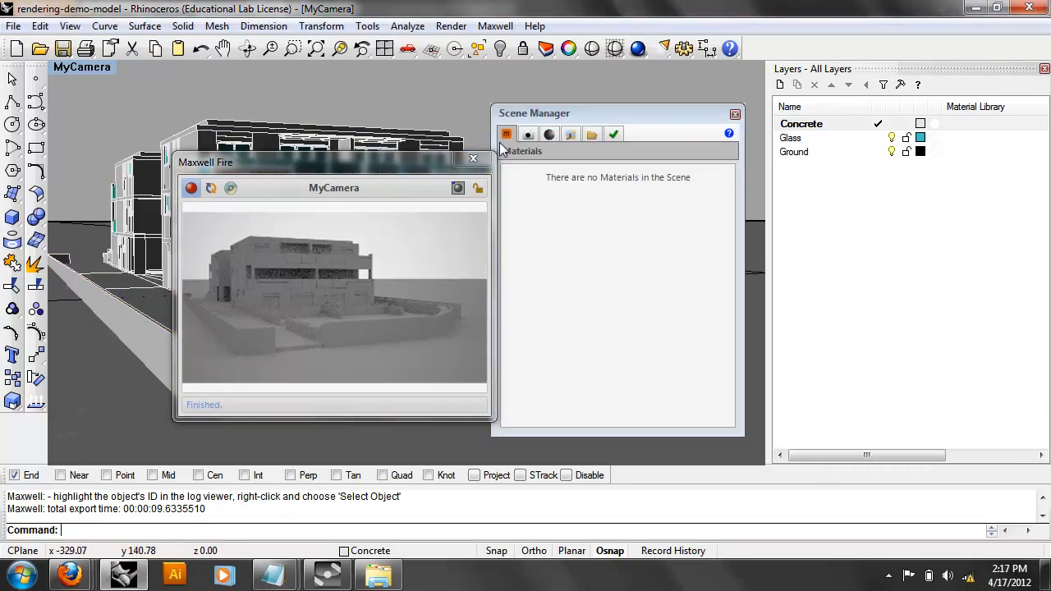
pyautogui.moveTo(538, 117); pyautogui.dragTo(567, 122)
# Orbit and zoom in toward the building's upper balconies so Fire re-renders them.
pyautogui.moveTo(484, 110); pyautogui.dragTo(293, 76, button='right')
pyautogui.scroll(3, 298, 114)
pyautogui.scroll(2, 348, 126)
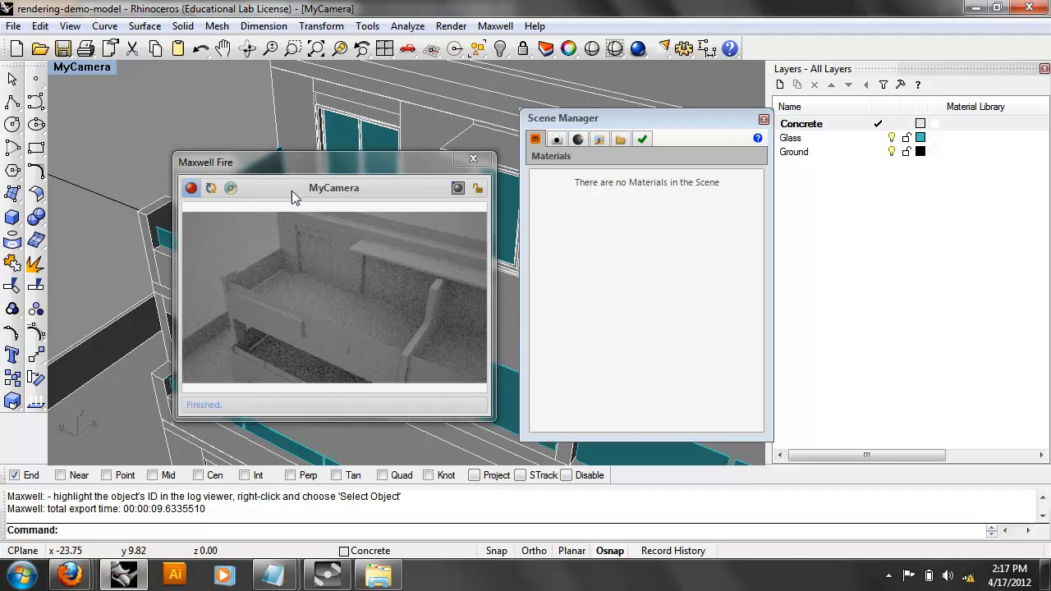
# Close the Maxwell Fire preview and zoom closer to the building.
pyautogui.moveTo(288, 170); pyautogui.dragTo(359, 173)
pyautogui.rightClick(188, 194)
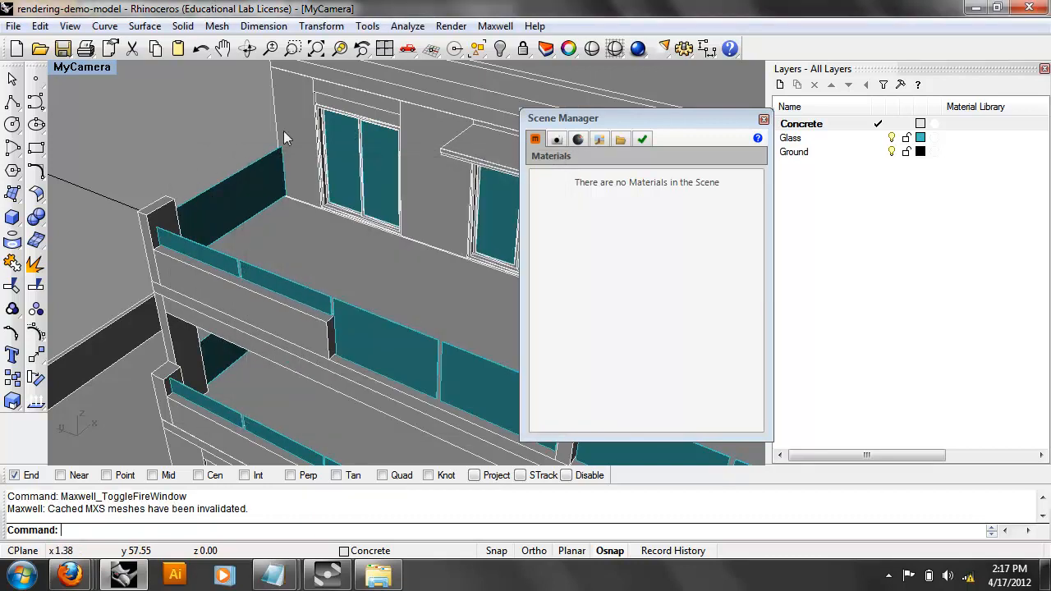
pyautogui.scroll(4, 323, 148)
pyautogui.scroll(3, 326, 153)
# Reopen Maxwell Fire, restart its render, and orbit toward the glass window panels.
pyautogui.click(495, 26)
pyautogui.moveTo(564, 66)
pyautogui.click(764, 154)
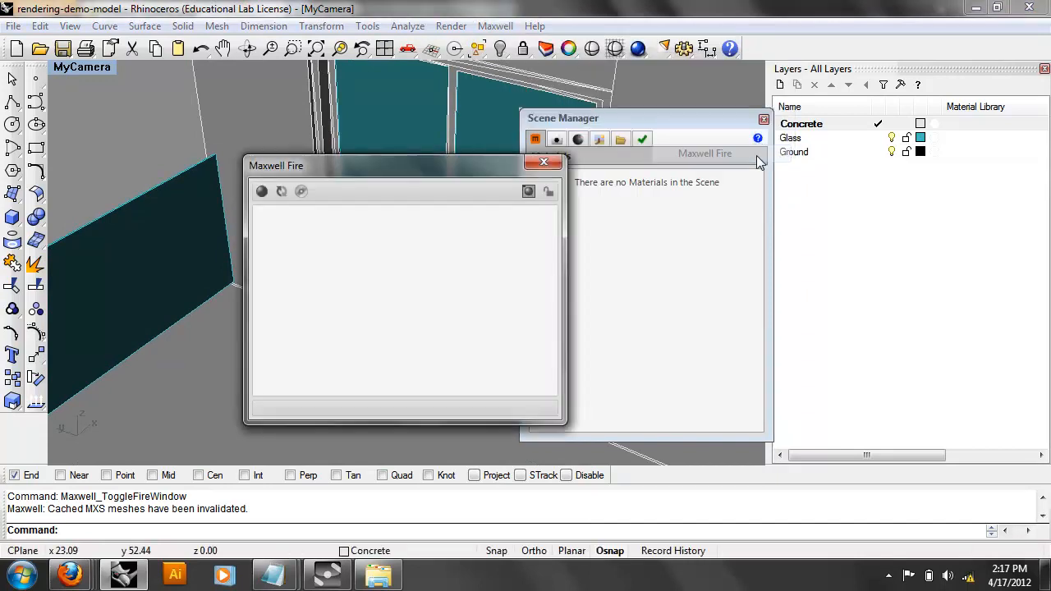
pyautogui.click(261, 192)
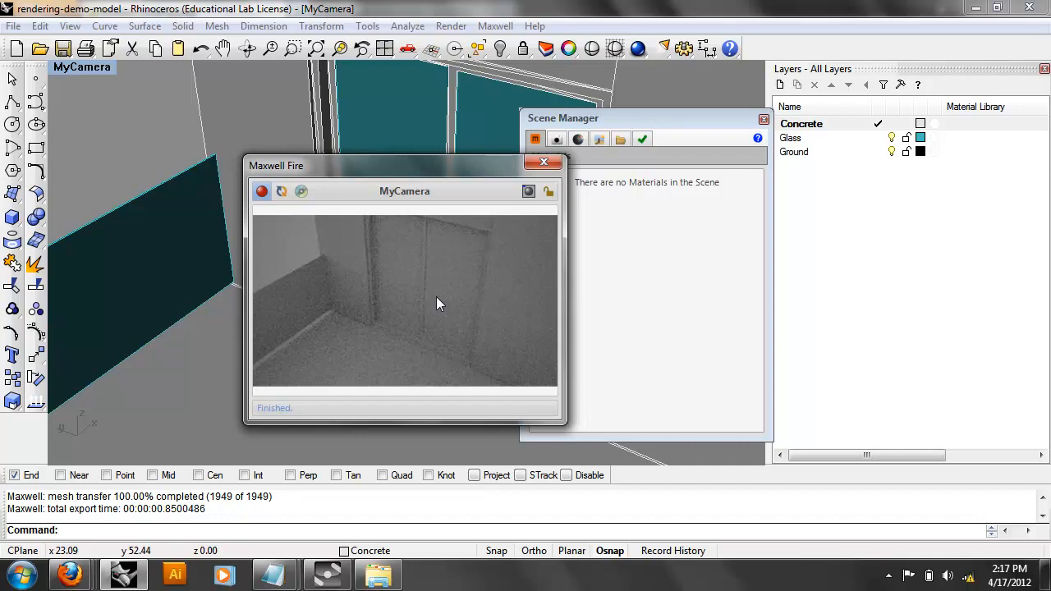
pyautogui.moveTo(399, 160); pyautogui.dragTo(589, 144)
pyautogui.moveTo(197, 256); pyautogui.dragTo(375, 263, button='right')
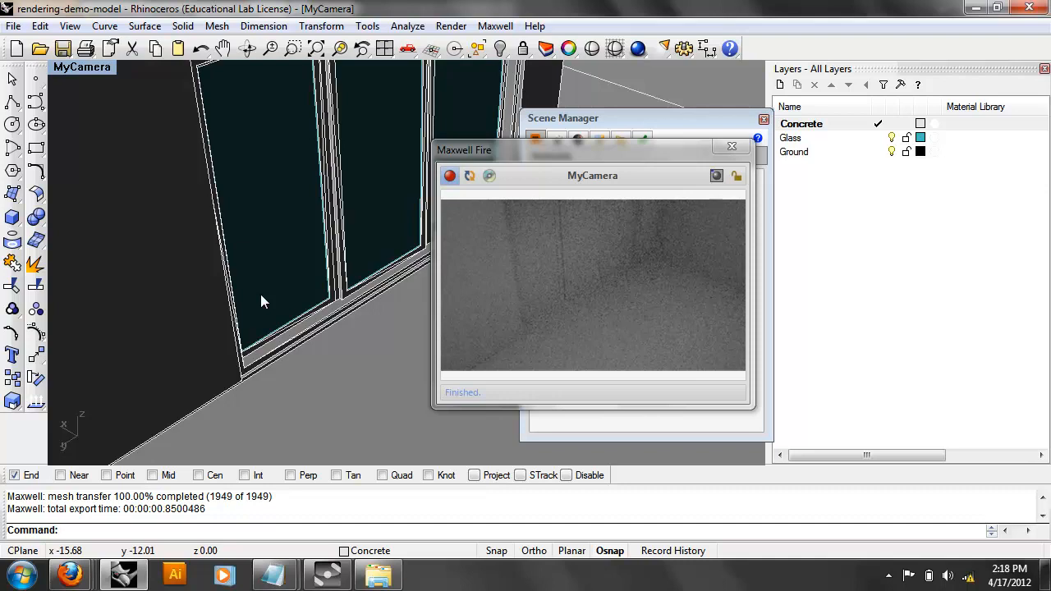
# Orbit around the glass wall and room corner, then bring up the viewport's Set View list.
pyautogui.moveTo(275, 286); pyautogui.dragTo(210, 282, button='right')
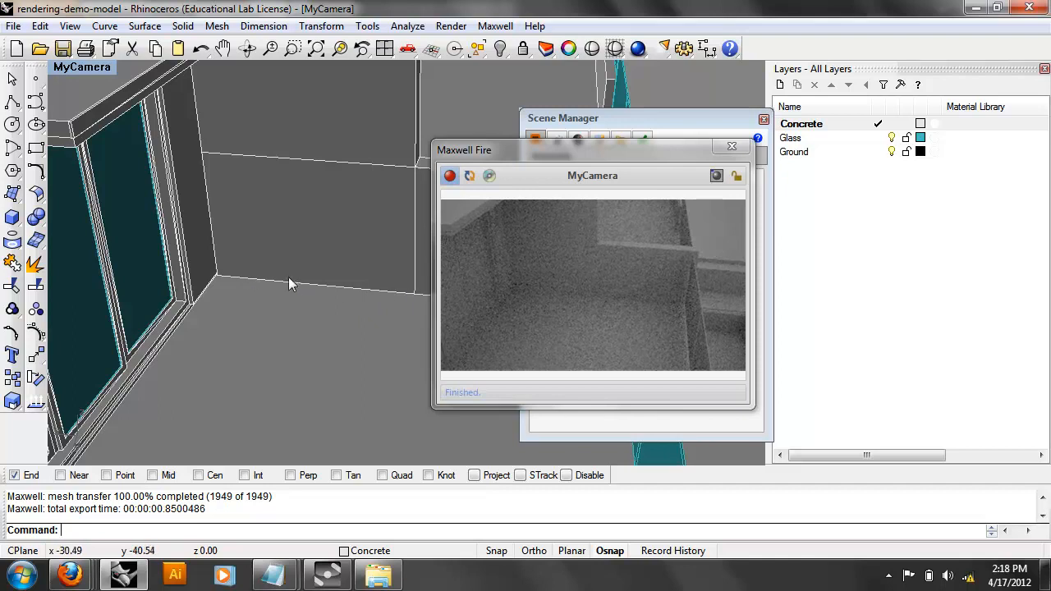
pyautogui.moveTo(255, 276); pyautogui.dragTo(340, 298, button='right')
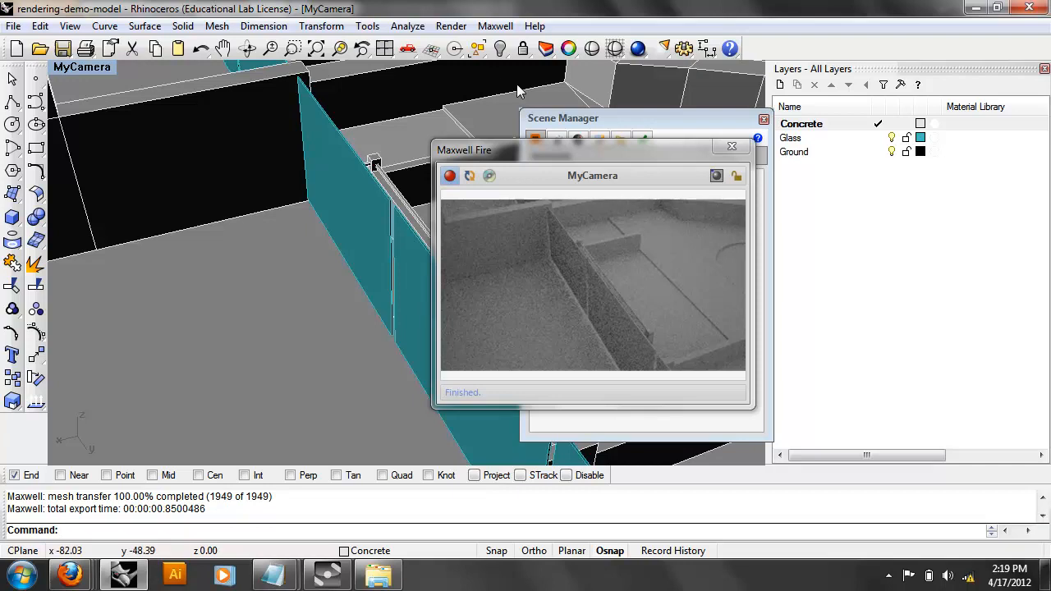
pyautogui.click(74, 67)
pyautogui.moveTo(203, 273)
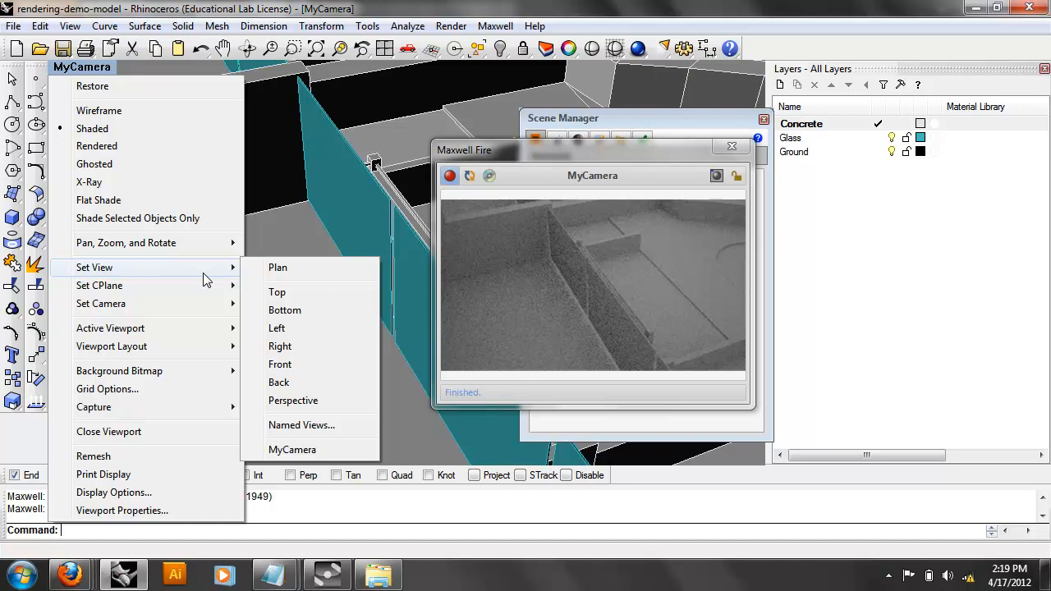
# Restore the MyCamera view and slide the Maxwell Fire window left off the Scene Manager.
pyautogui.click(304, 456)
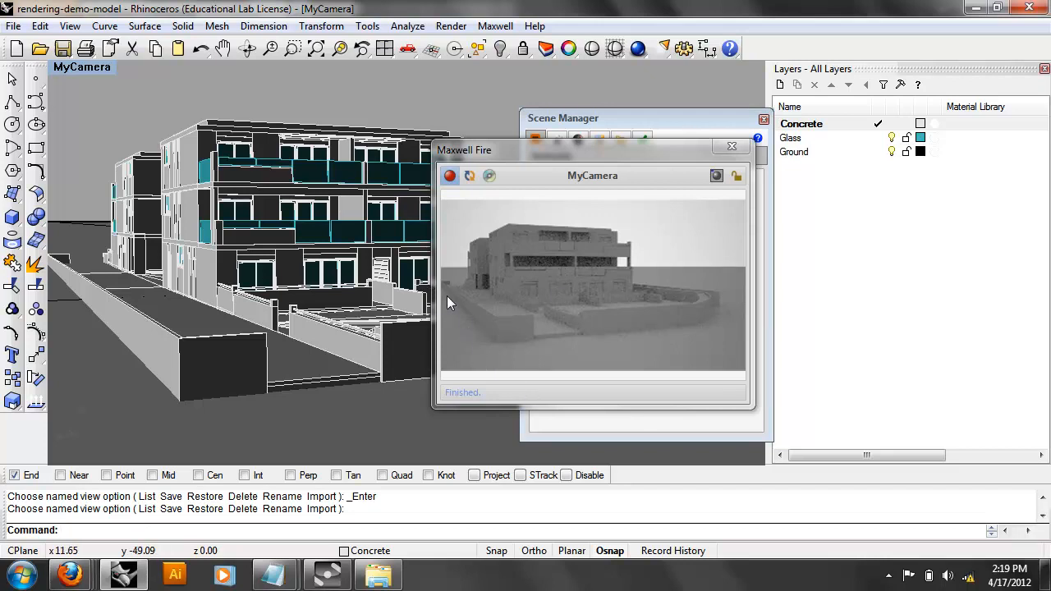
pyautogui.moveTo(585, 156); pyautogui.dragTo(277, 159)
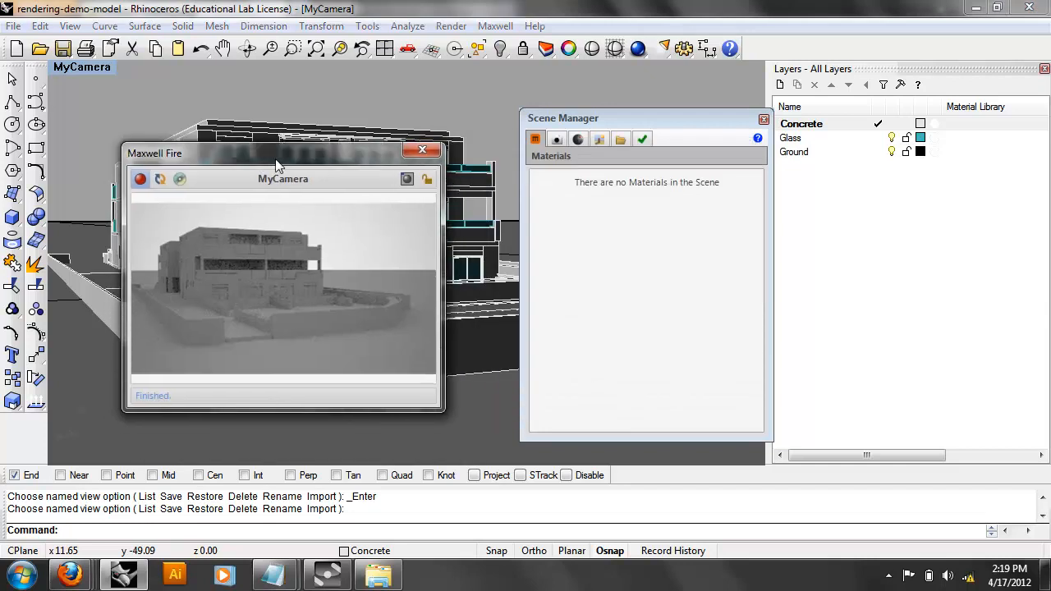
# Show MyCamera's Camera page in the Scene Manager (f-stop 5.60, EV 13, 874 × 494).
pyautogui.click(557, 145)
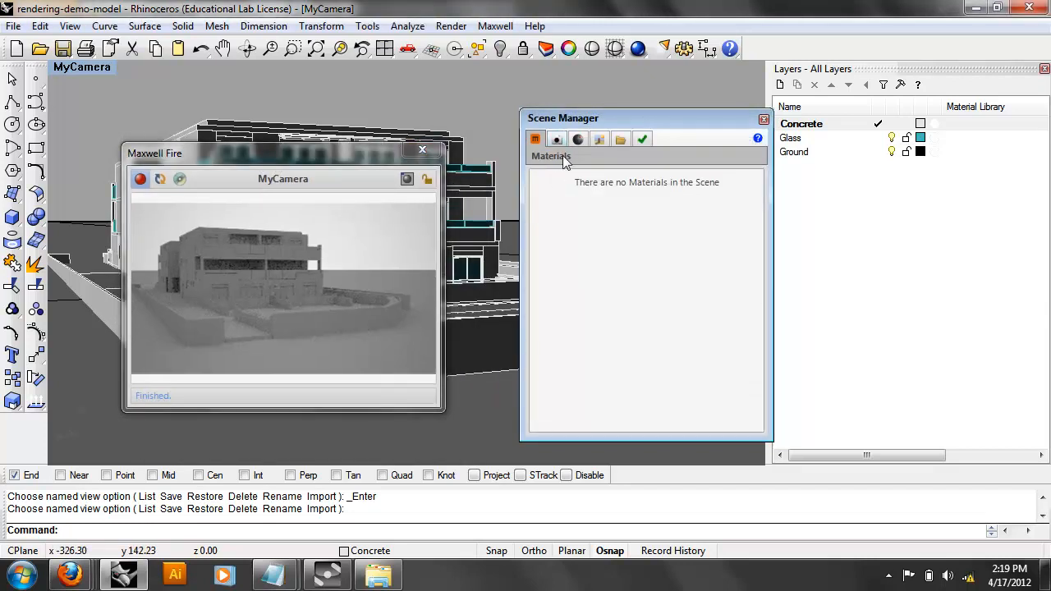
pyautogui.click(556, 139)
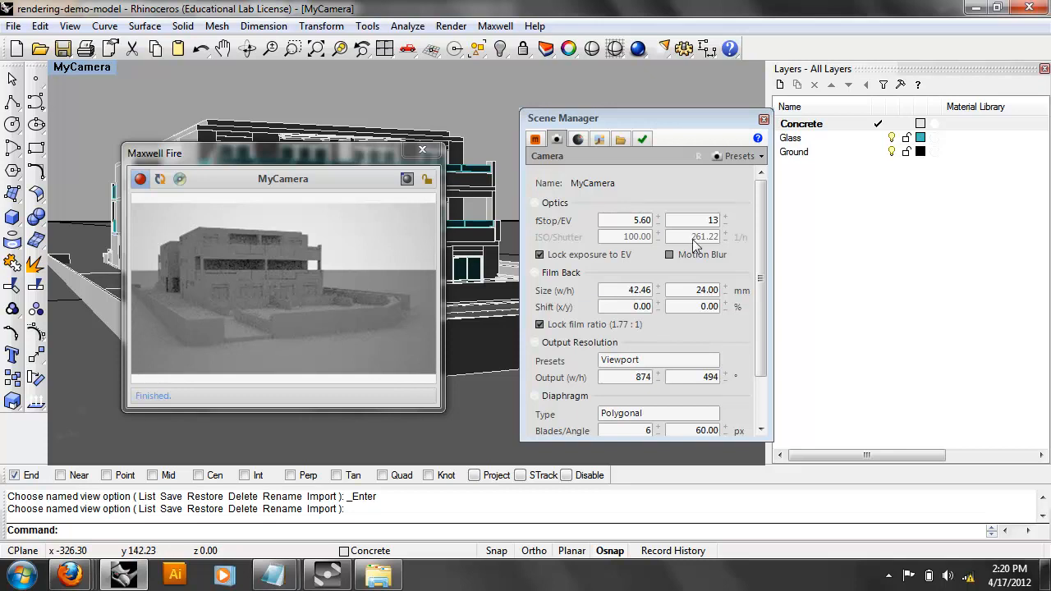
# Step MyCamera's EV up to 17, down to 10, then settle at 15.
pyautogui.moveTo(697, 222); pyautogui.dragTo(728, 227)
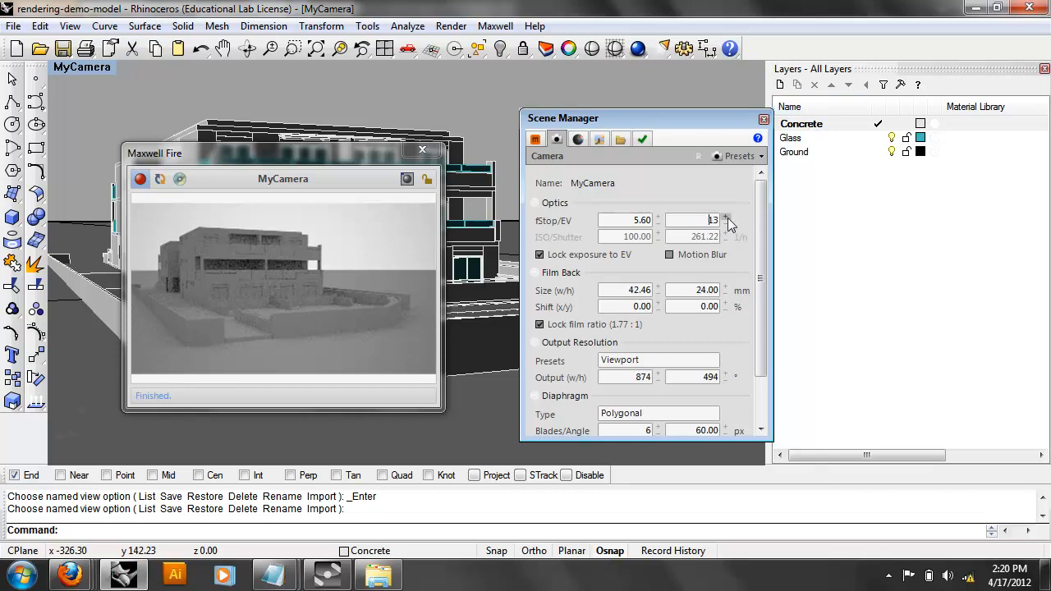
pyautogui.click(727, 219)
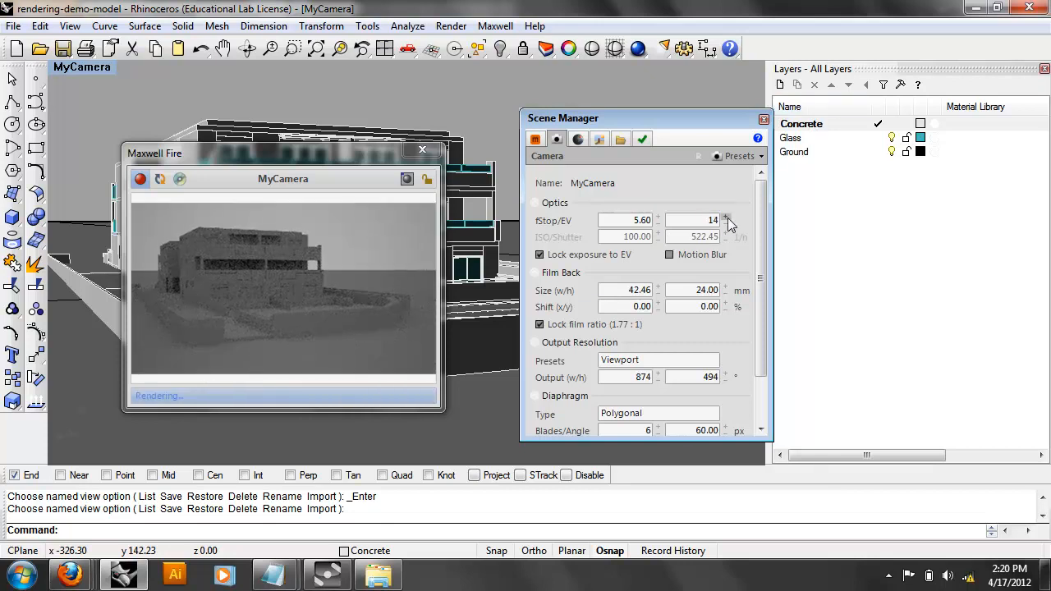
pyautogui.click(728, 220)
pyautogui.click(727, 219)
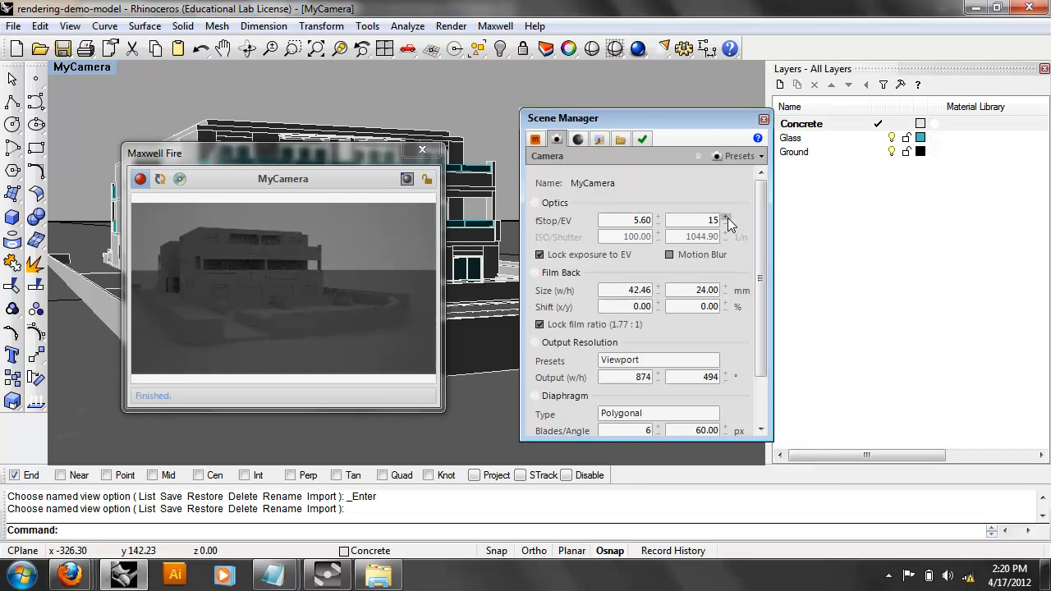
pyautogui.click(727, 219)
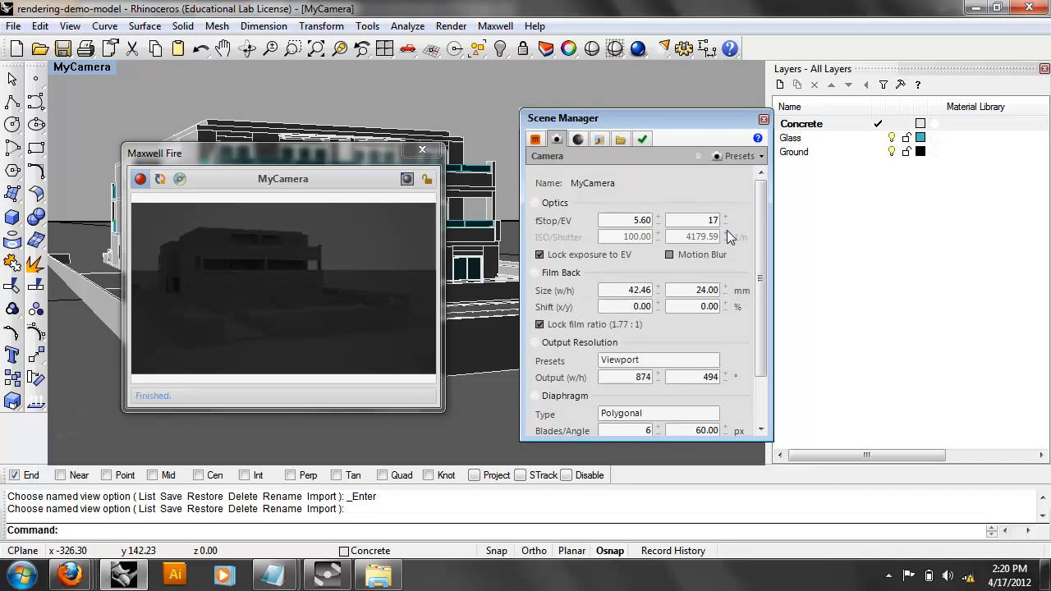
pyautogui.click(726, 224)
pyautogui.click(726, 224)
pyautogui.click(726, 224)
pyautogui.click(725, 224)
pyautogui.click(726, 224)
pyautogui.click(726, 224)
pyautogui.click(726, 224)
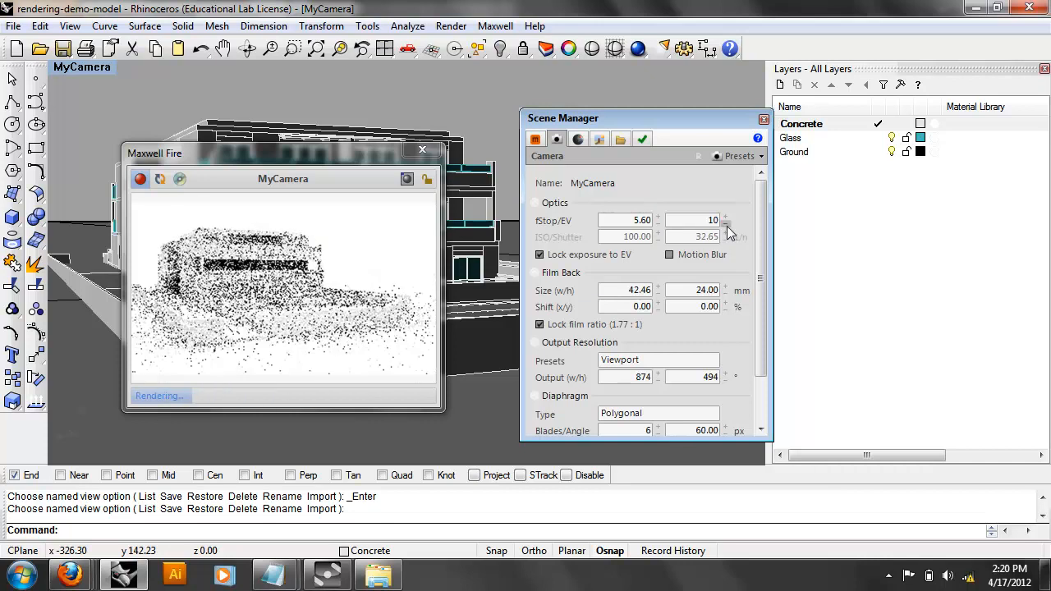
pyautogui.click(726, 224)
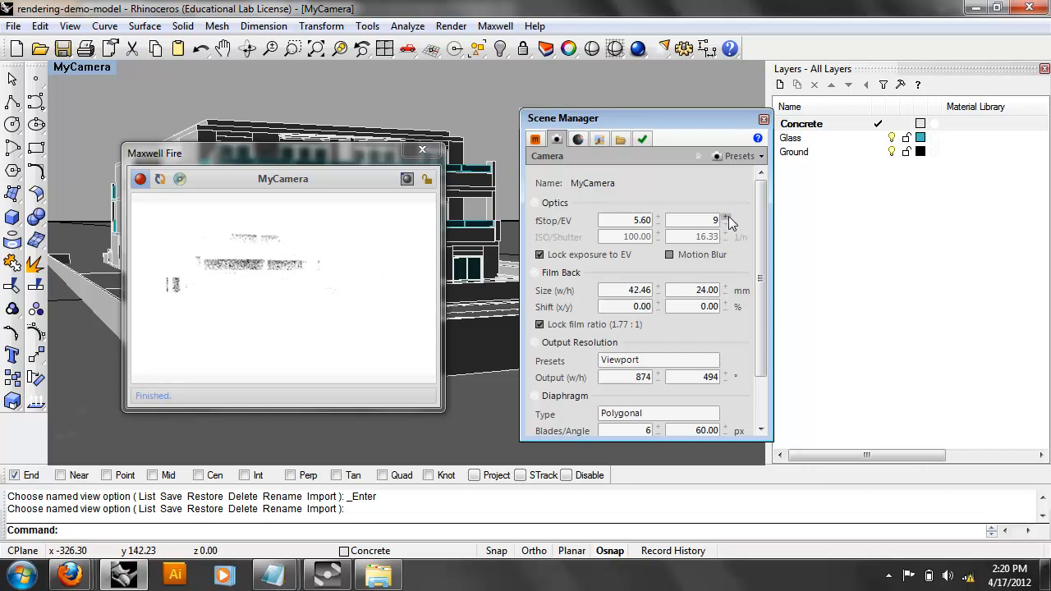
pyautogui.click(726, 217)
pyautogui.click(726, 217)
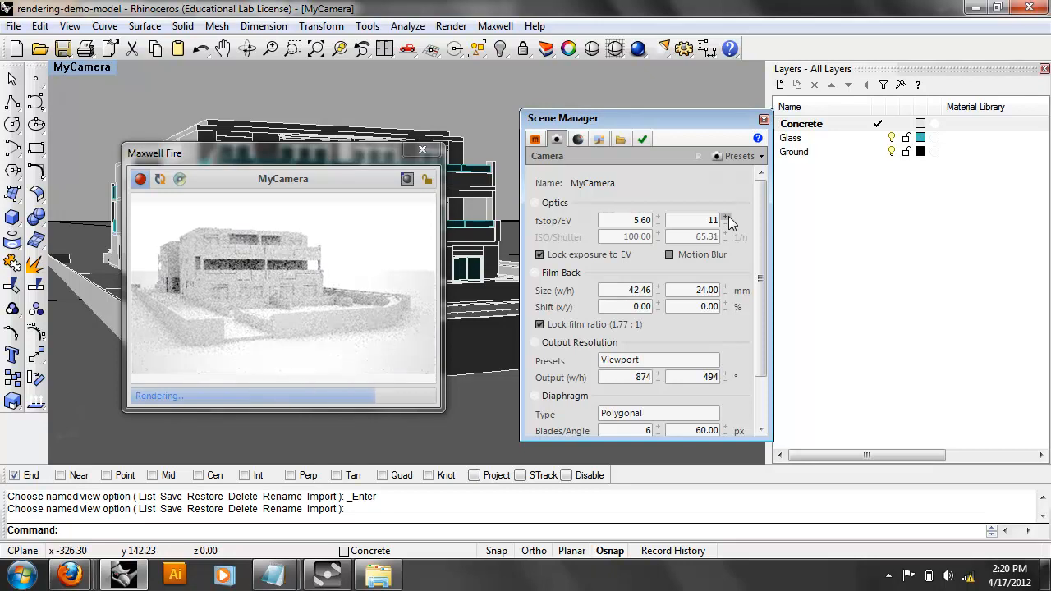
pyautogui.click(727, 217)
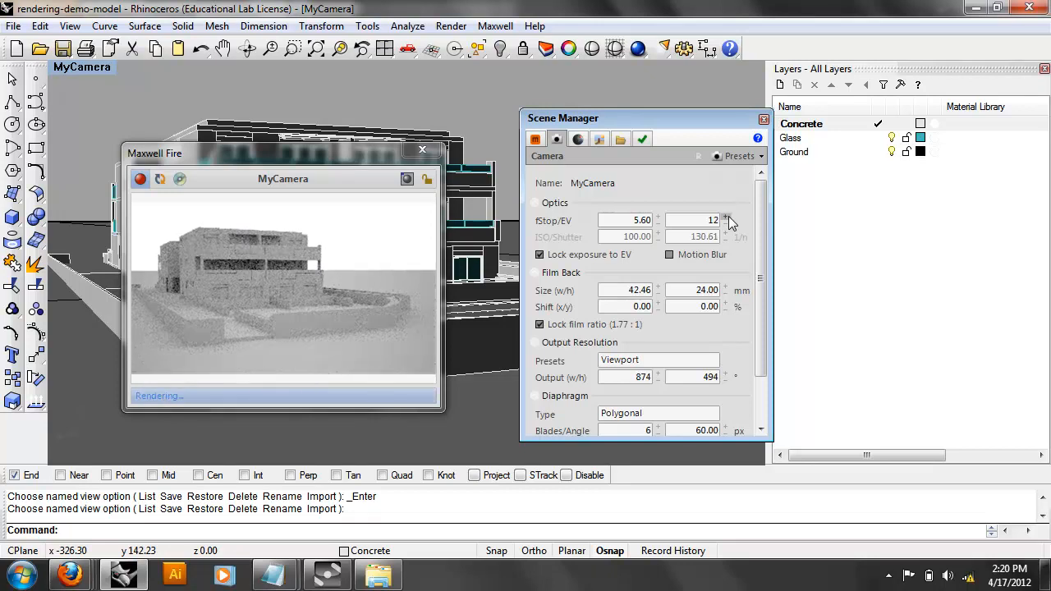
pyautogui.click(727, 216)
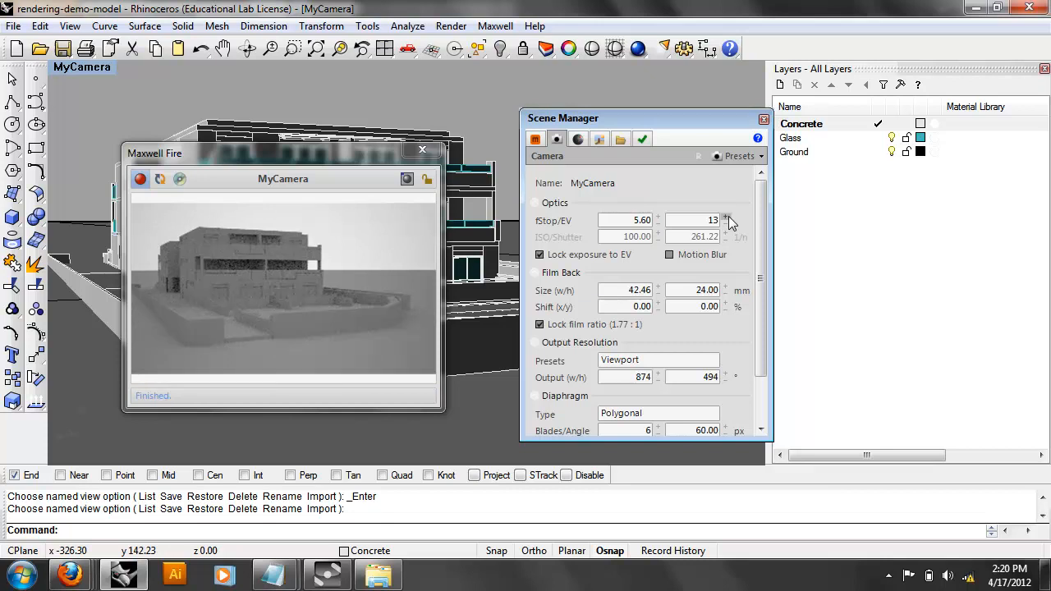
pyautogui.click(727, 217)
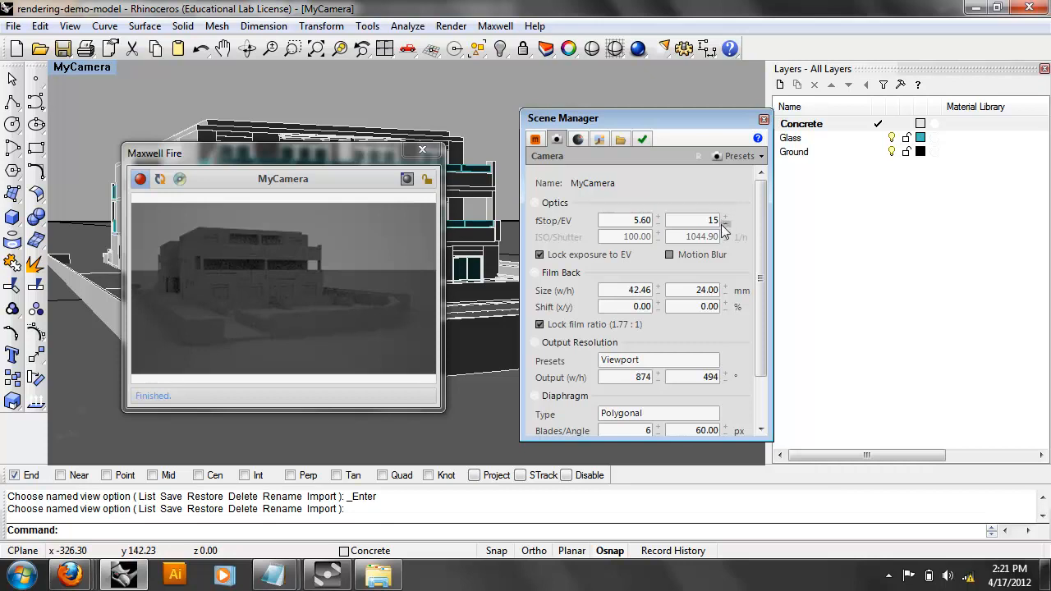
# Step MyCamera's exposure value down and back up until EV reads 12.
pyautogui.click(724, 223)
pyautogui.click(724, 223)
pyautogui.click(724, 223)
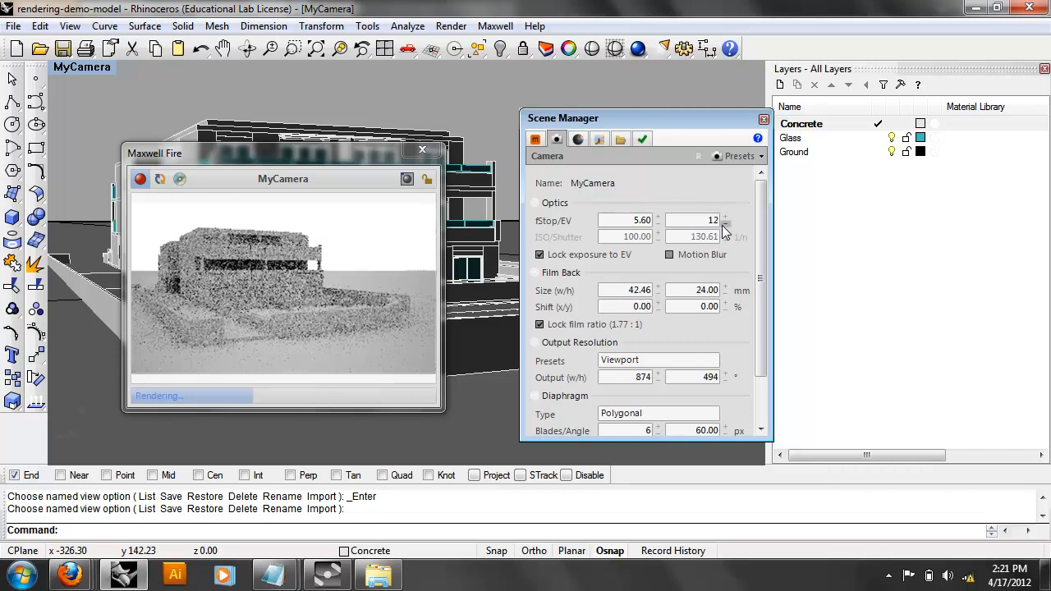
pyautogui.click(726, 218)
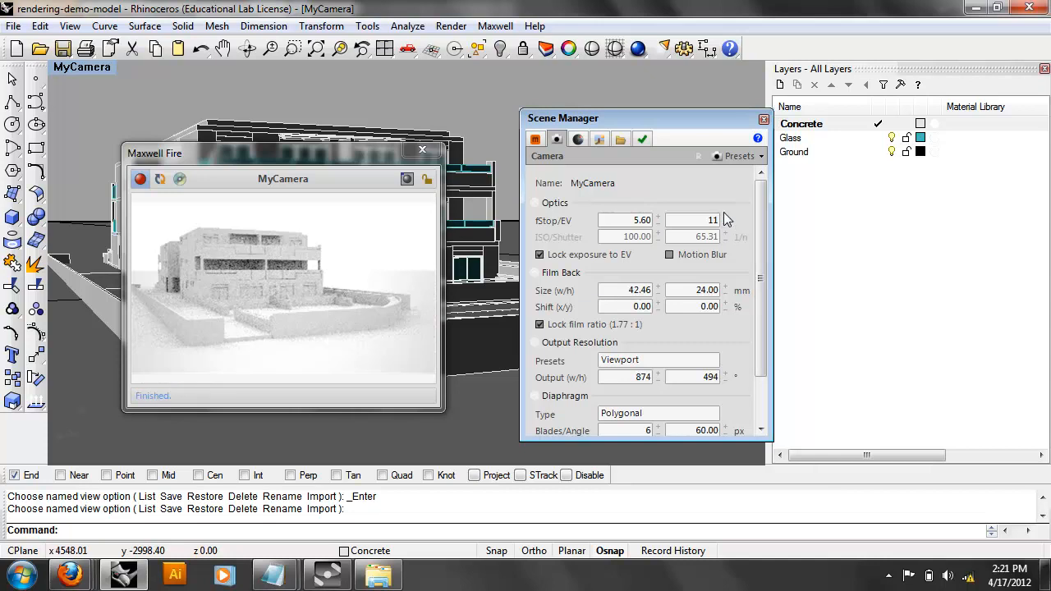
pyautogui.click(724, 215)
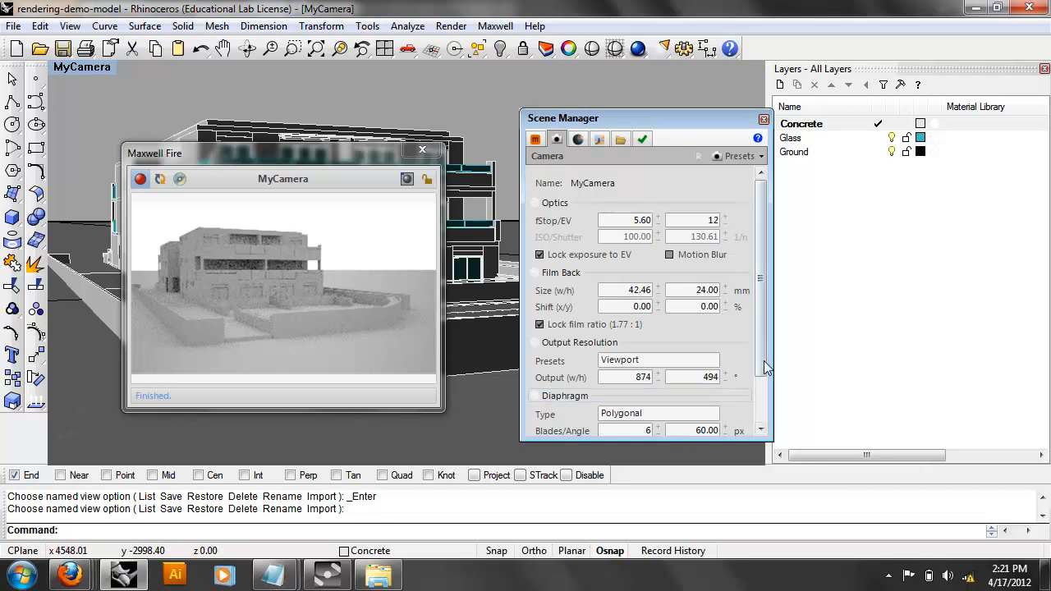
# Enable Use Sun for the Sky Dome environment, then return to the camera settings.
pyautogui.moveTo(762, 343); pyautogui.dragTo(757, 415)
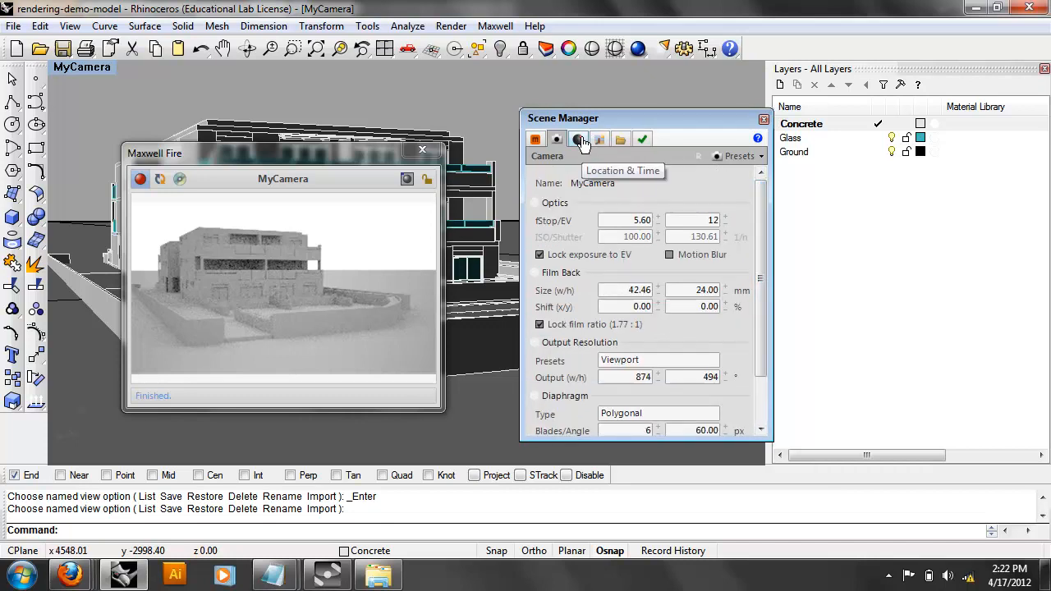
pyautogui.click(602, 142)
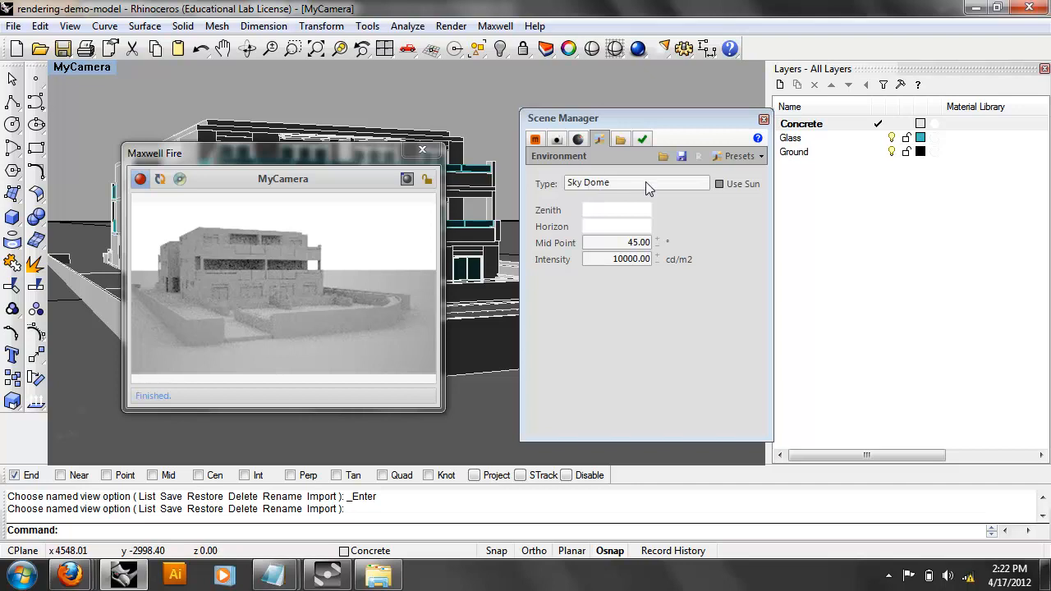
pyautogui.click(719, 184)
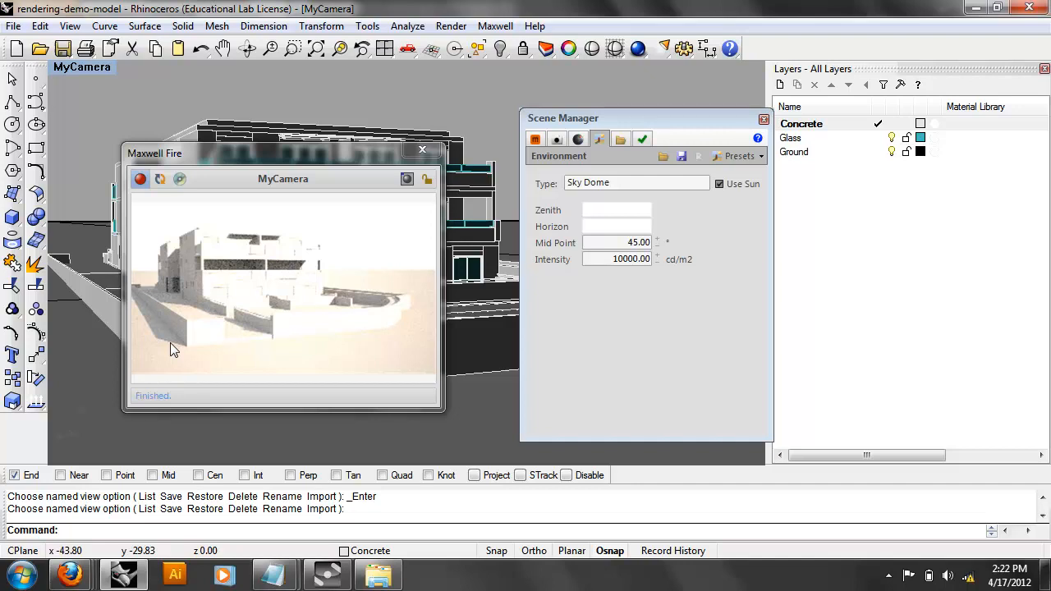
pyautogui.click(556, 139)
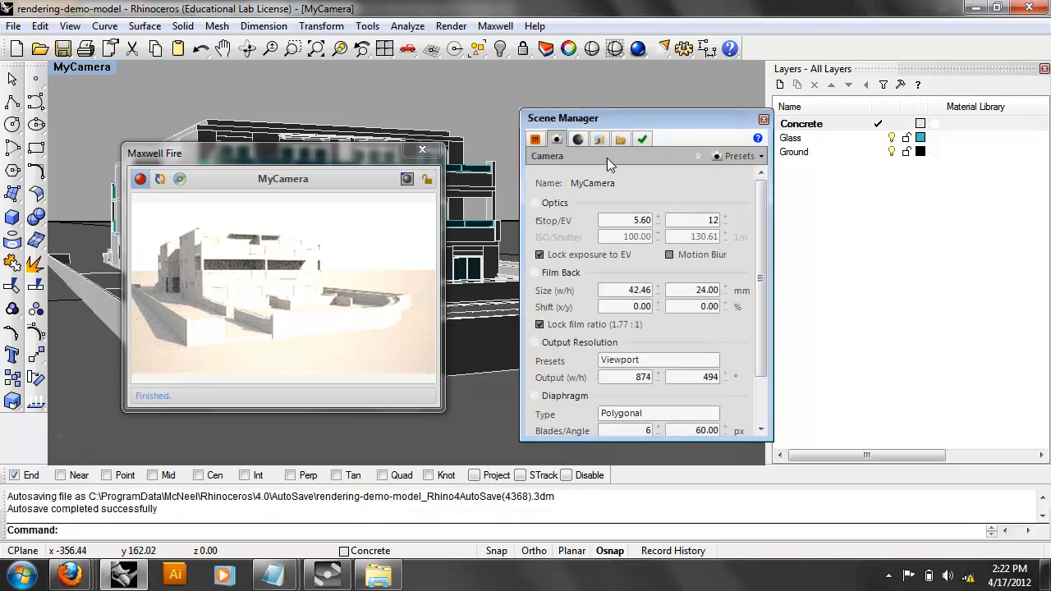
# Raise MyCamera's EV to 13, re-enable the Sky Dome sun, and list environment types.
pyautogui.click(728, 218)
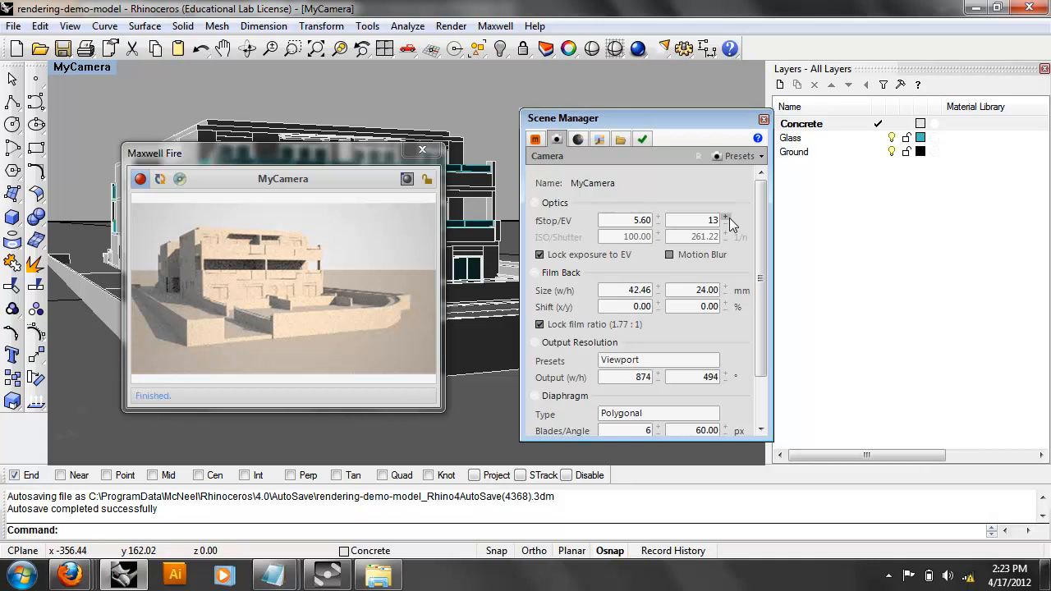
pyautogui.click(599, 139)
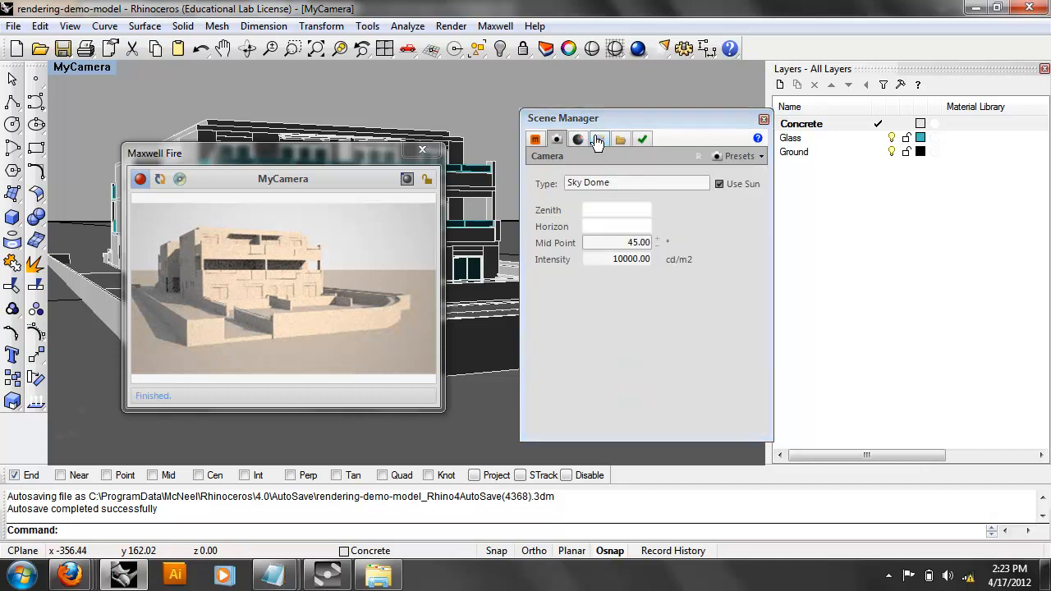
pyautogui.click(739, 186)
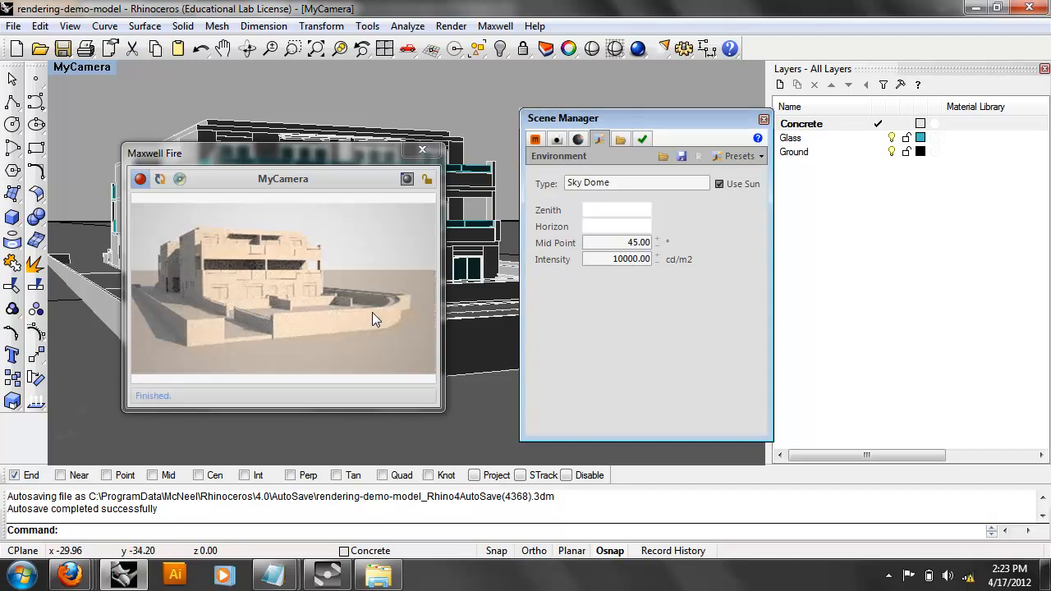
pyautogui.click(597, 183)
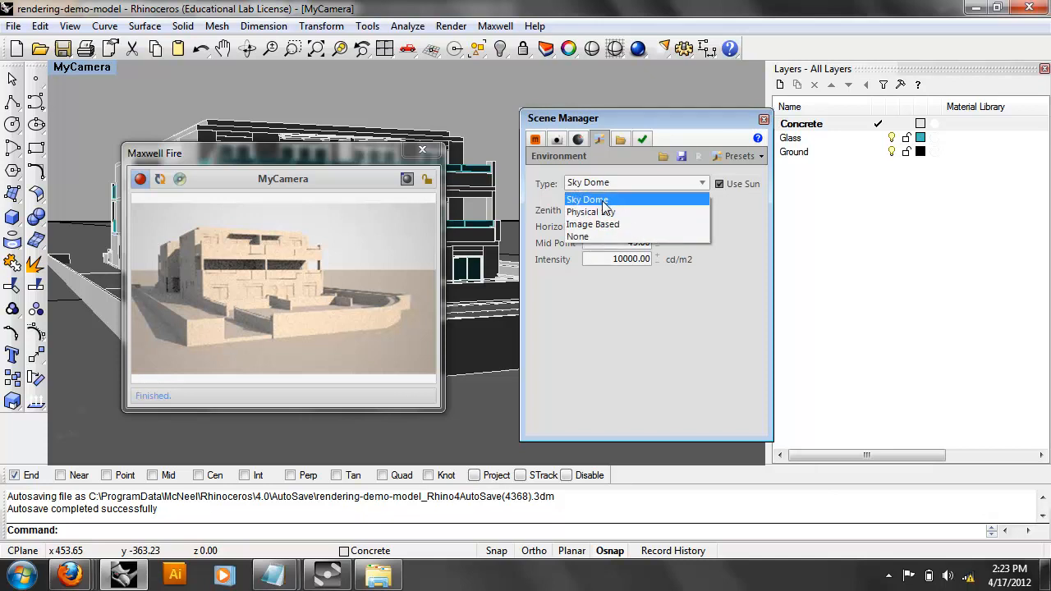
# Switch the environment to Physical Sky, then raise MyCamera's EV from 13 to 14.
pyautogui.click(597, 213)
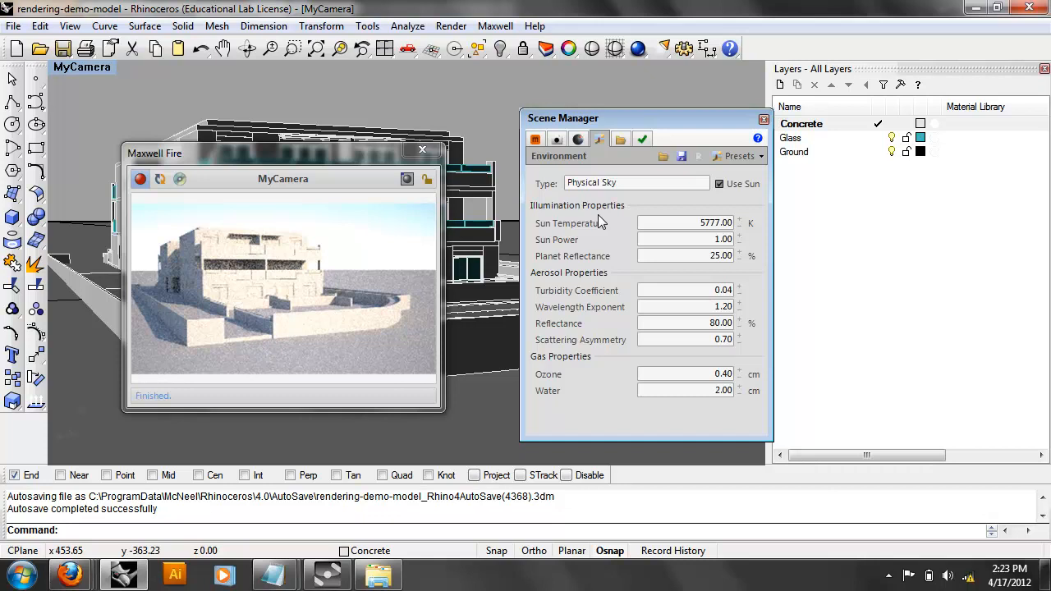
pyautogui.click(557, 139)
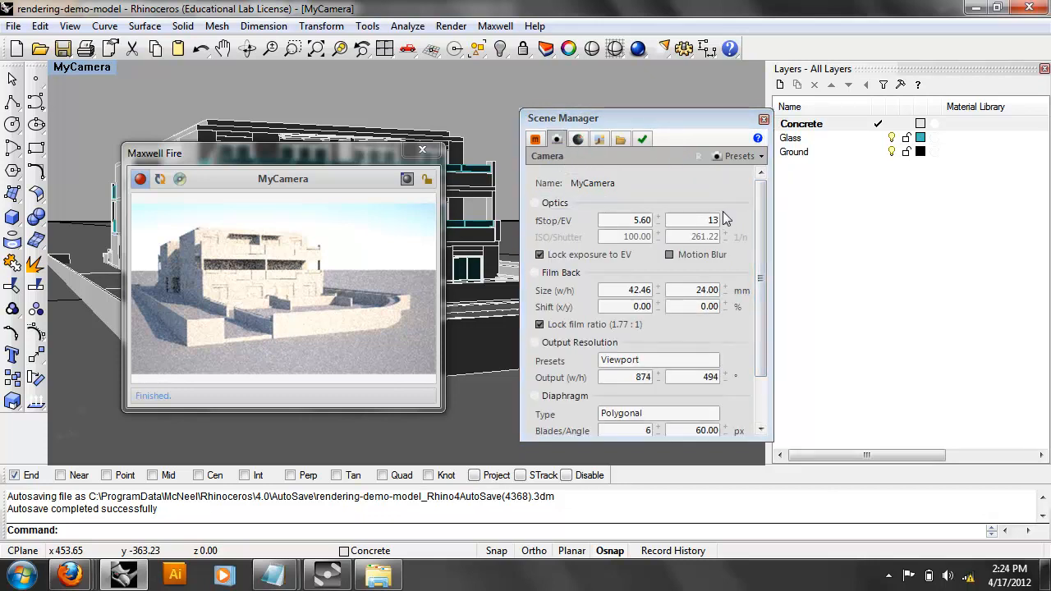
pyautogui.click(725, 216)
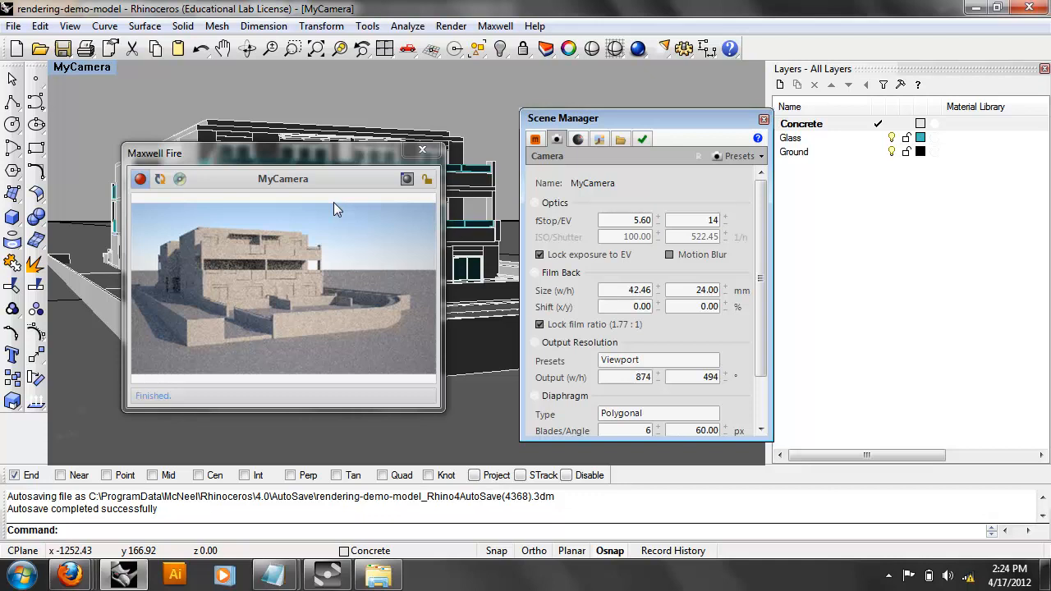
# Switch the environment Type to Sky Dome, then back to Physical Sky.
pyautogui.click(578, 139)
pyautogui.click(557, 139)
pyautogui.click(599, 139)
pyautogui.click(683, 185)
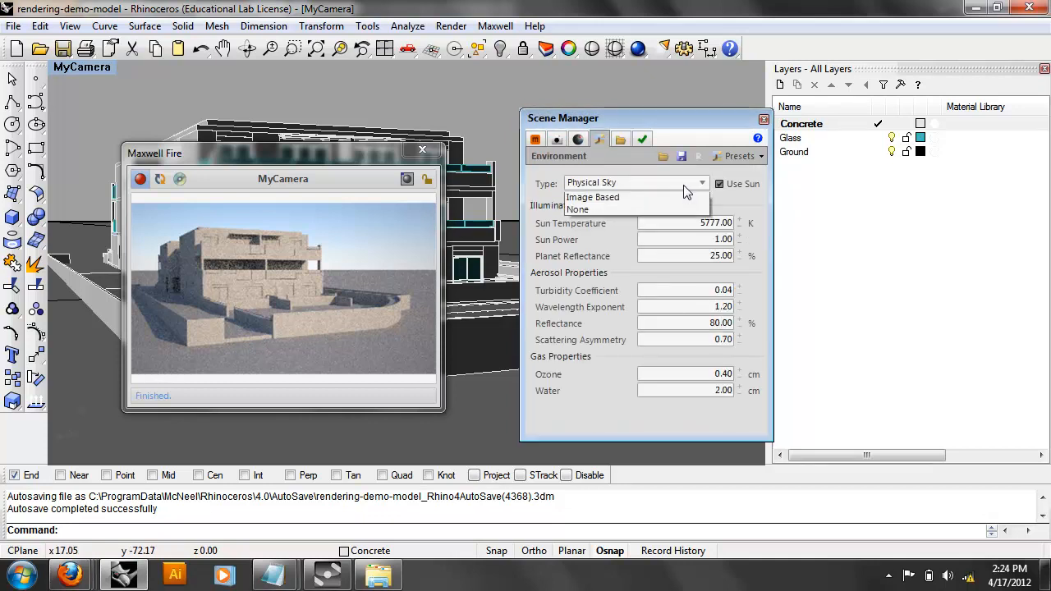
pyautogui.click(669, 201)
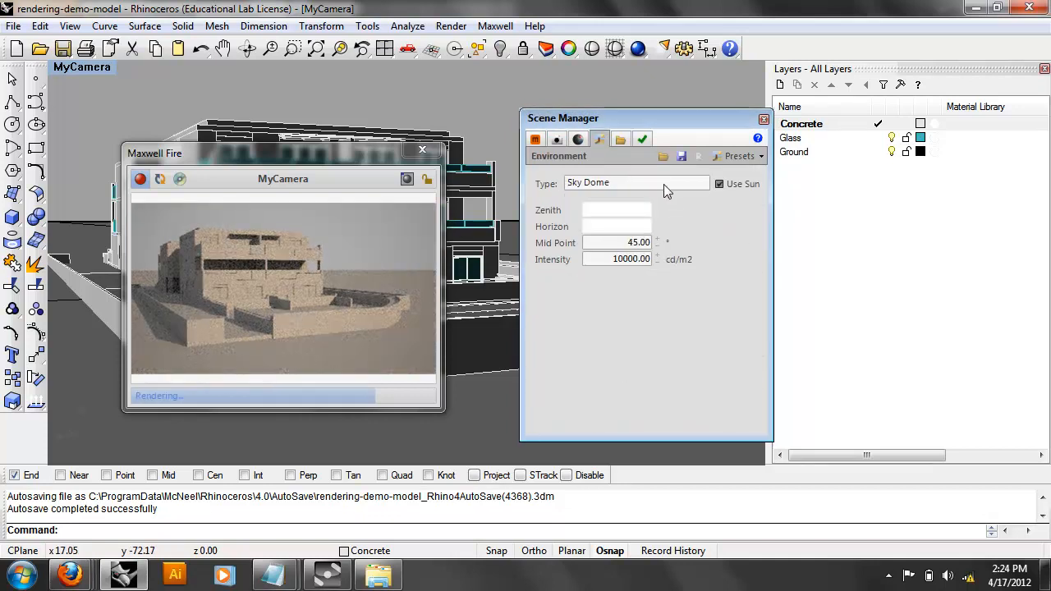
pyautogui.click(663, 187)
pyautogui.click(652, 211)
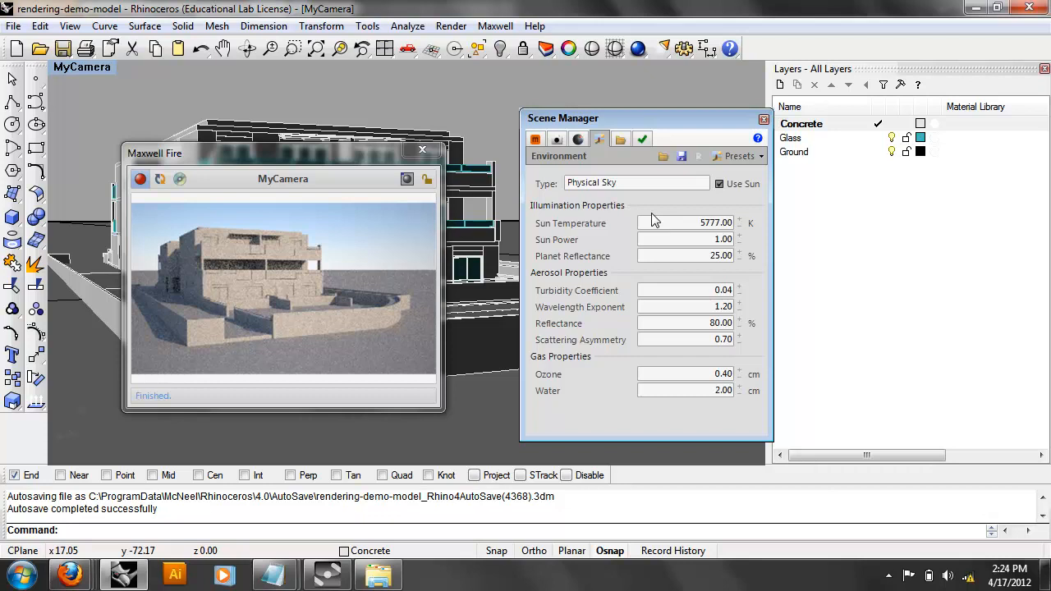
# Compare Sky Dome once more, then settle on Physical Sky.
pyautogui.click(624, 183)
pyautogui.click(617, 198)
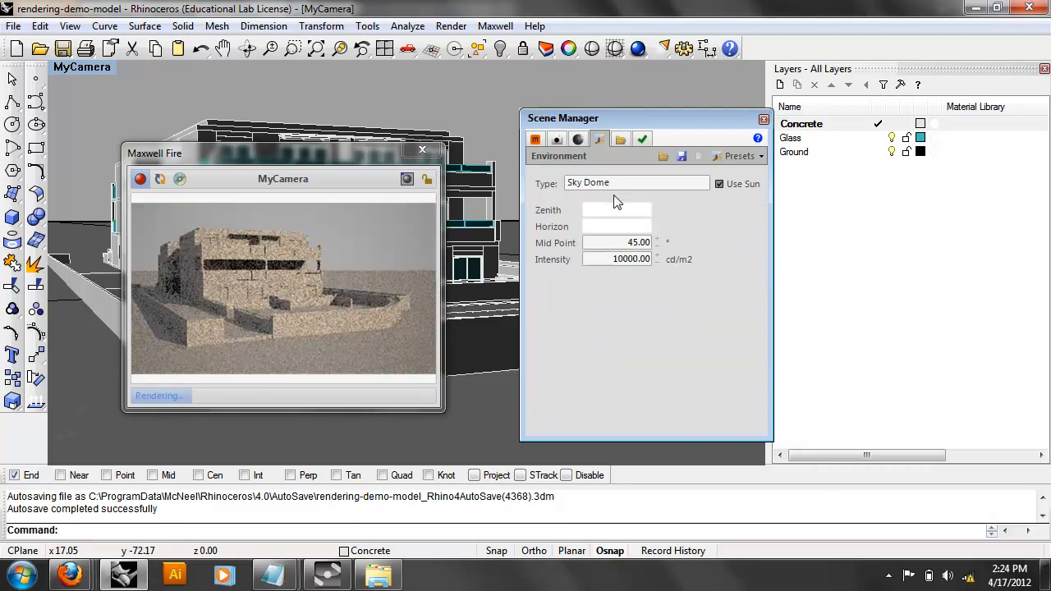
pyautogui.click(622, 183)
pyautogui.click(630, 214)
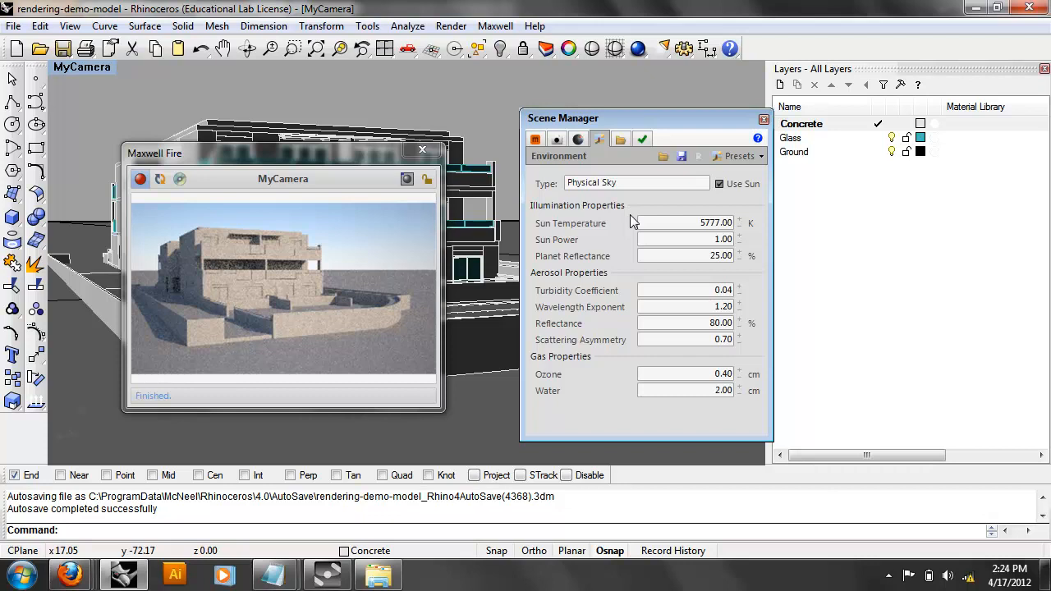
# Orbit the MyCamera viewport to a steep, top-down angle on the building.
pyautogui.moveTo(429, 132); pyautogui.dragTo(483, 234, button='right')
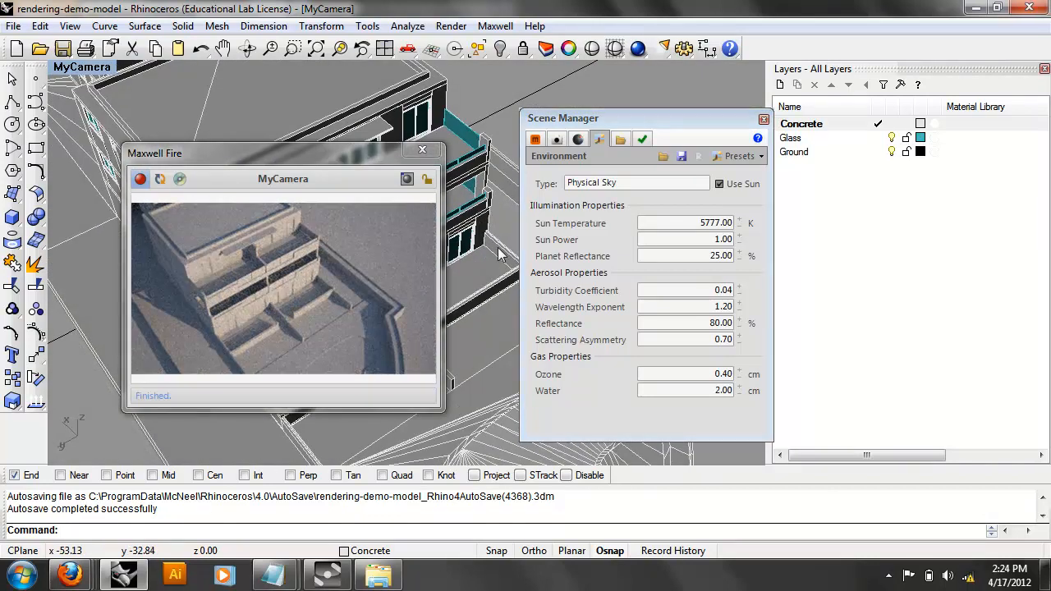
pyautogui.moveTo(498, 255); pyautogui.dragTo(491, 246, button='right')
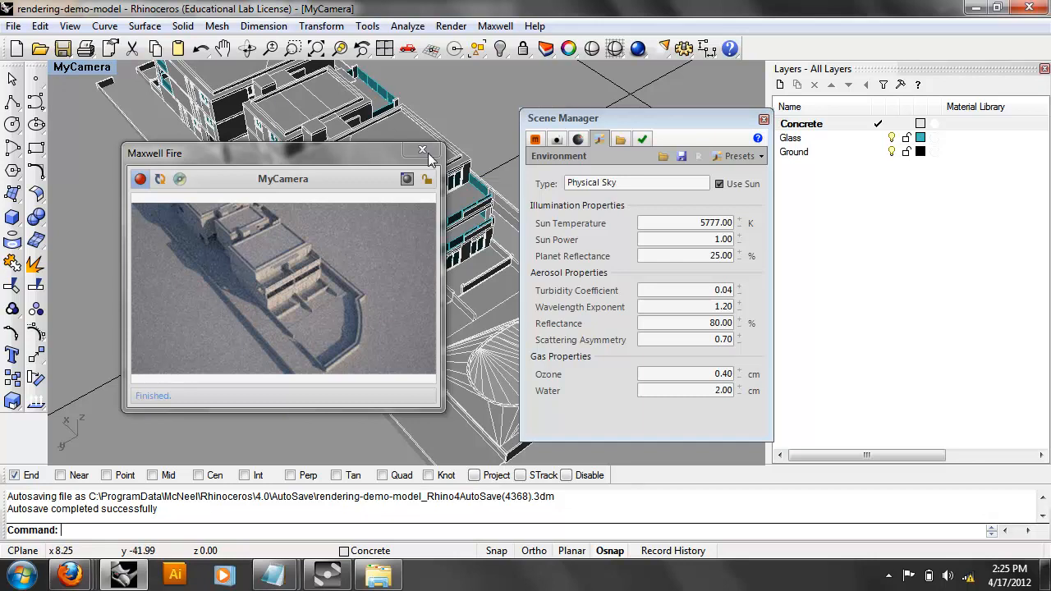
pyautogui.moveTo(392, 85); pyautogui.dragTo(247, 78, button='right')
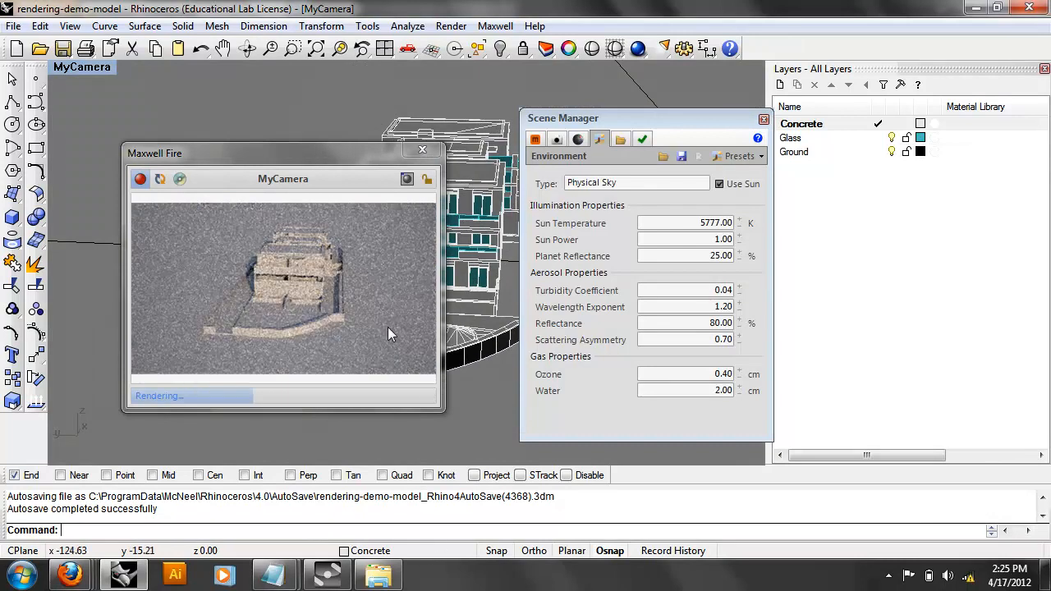
pyautogui.click(81, 69)
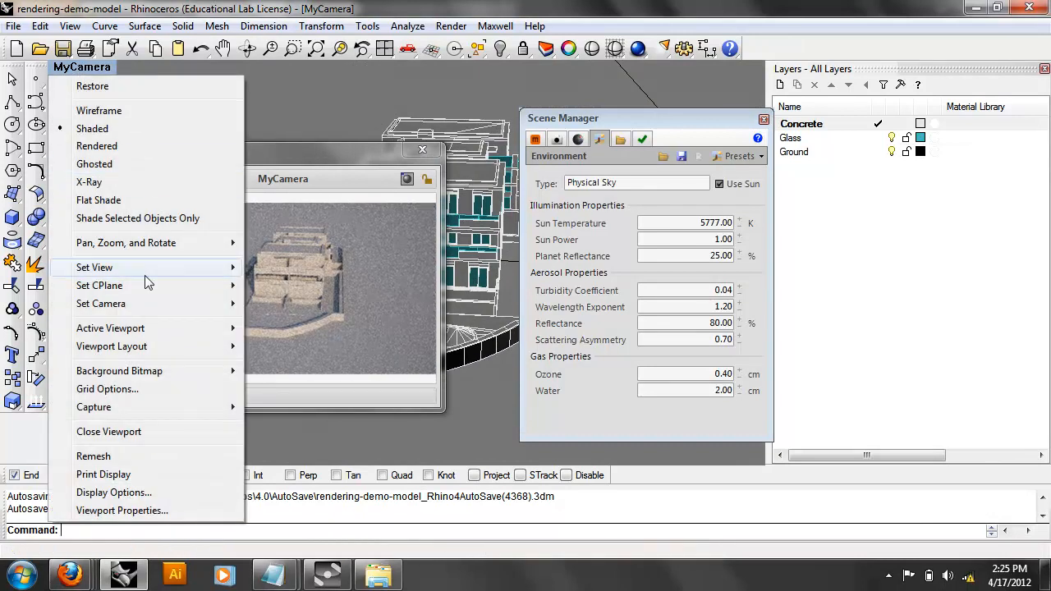
# Restore the saved MyCamera view and show the Location & Time settings.
pyautogui.moveTo(123, 268)
pyautogui.click(292, 450)
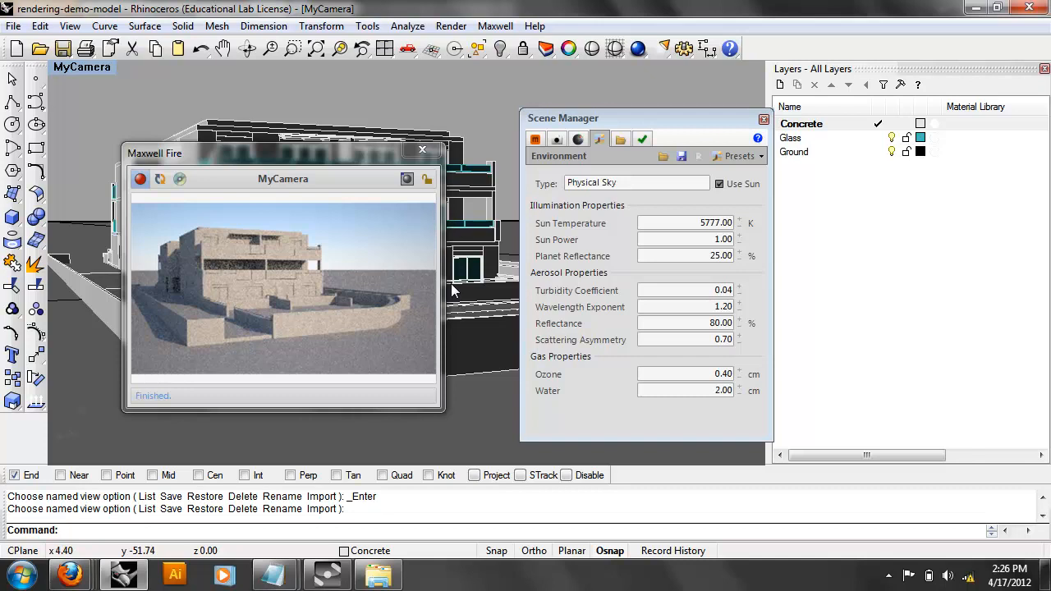
pyautogui.click(578, 139)
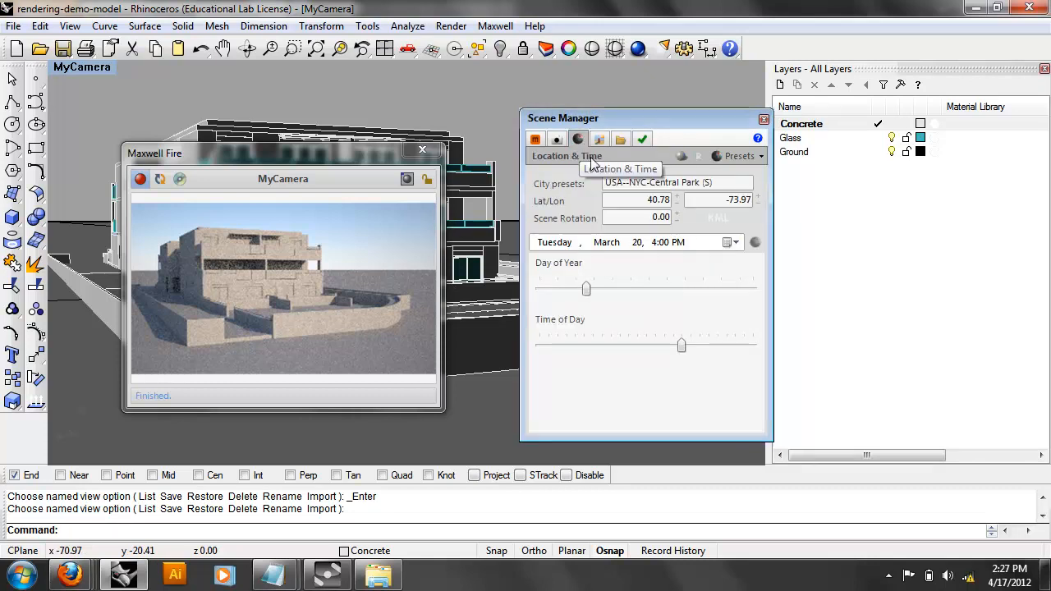
# Set the location to the USA--Charlotte AP city preset.
pyautogui.click(649, 184)
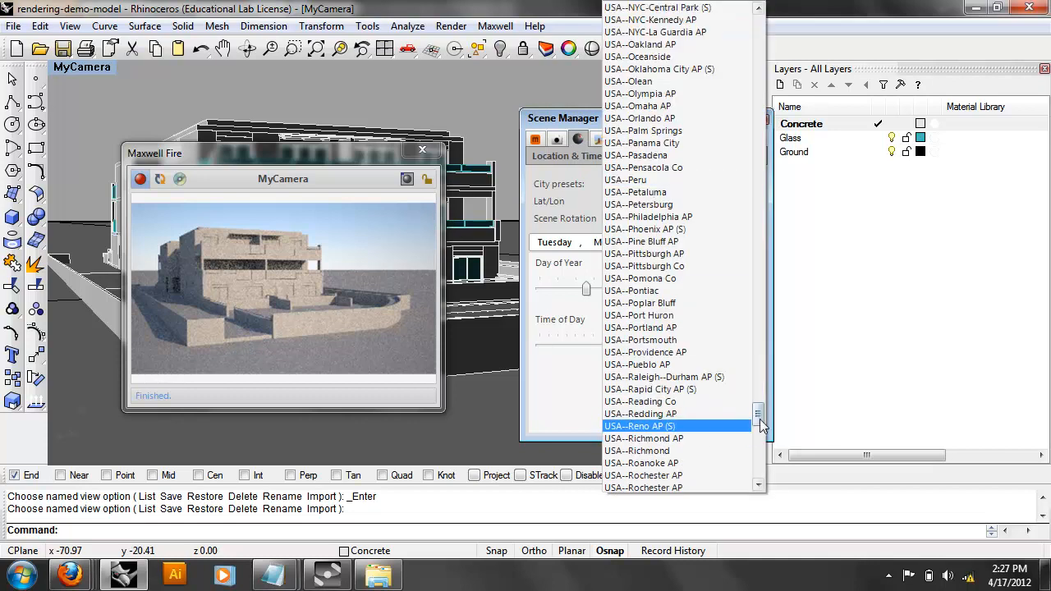
pyautogui.moveTo(757, 418); pyautogui.dragTo(750, 328)
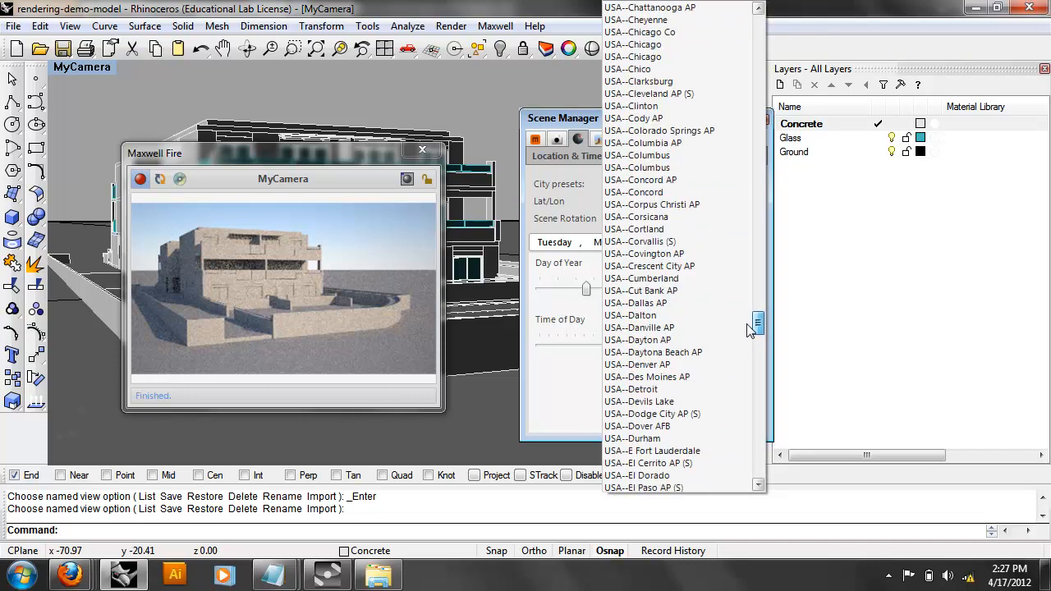
pyautogui.scroll(1, 683, 146)
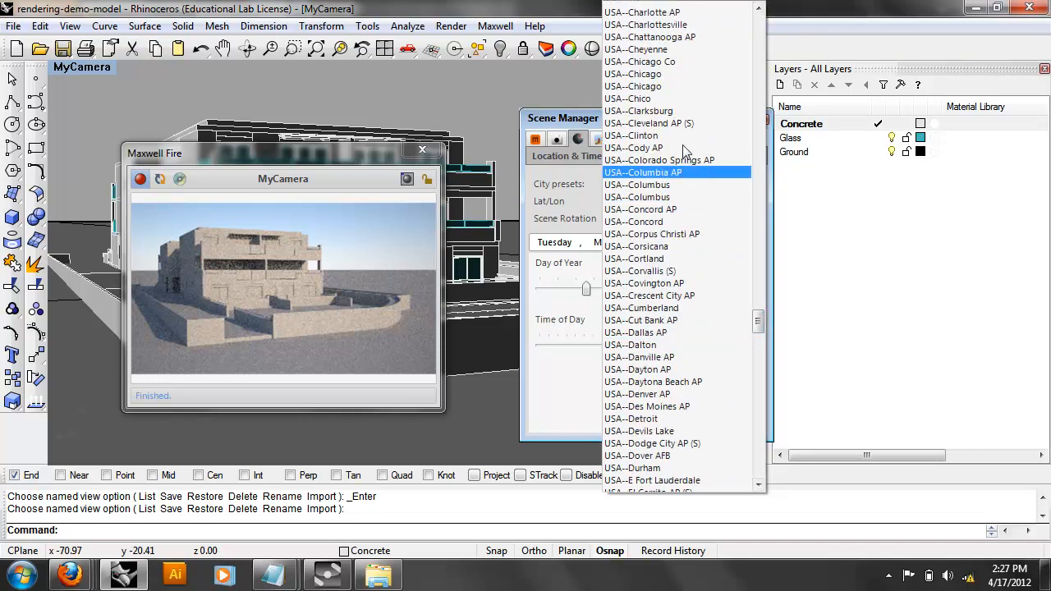
pyautogui.scroll(2, 685, 150)
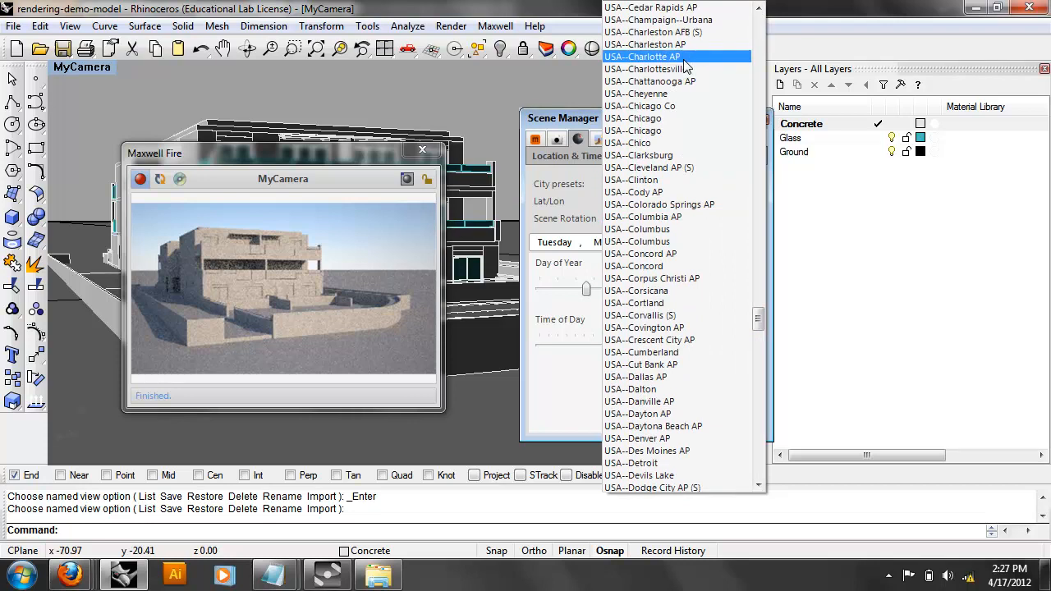
pyautogui.click(643, 57)
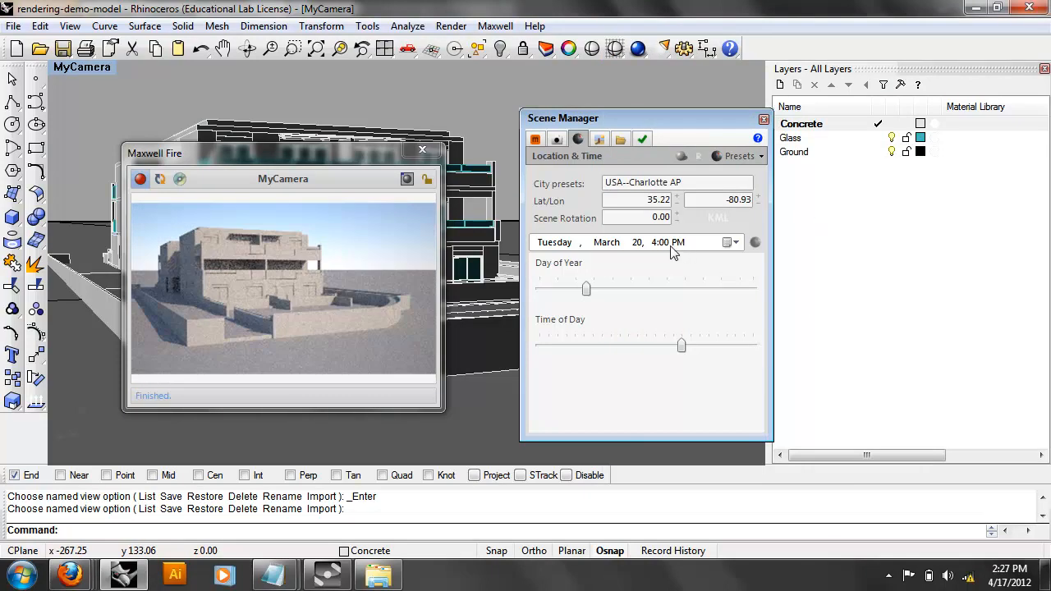
# Set Scene Rotation to 90.
pyautogui.doubleClick(654, 216)
pyautogui.write('90')
pyautogui.press('Return')
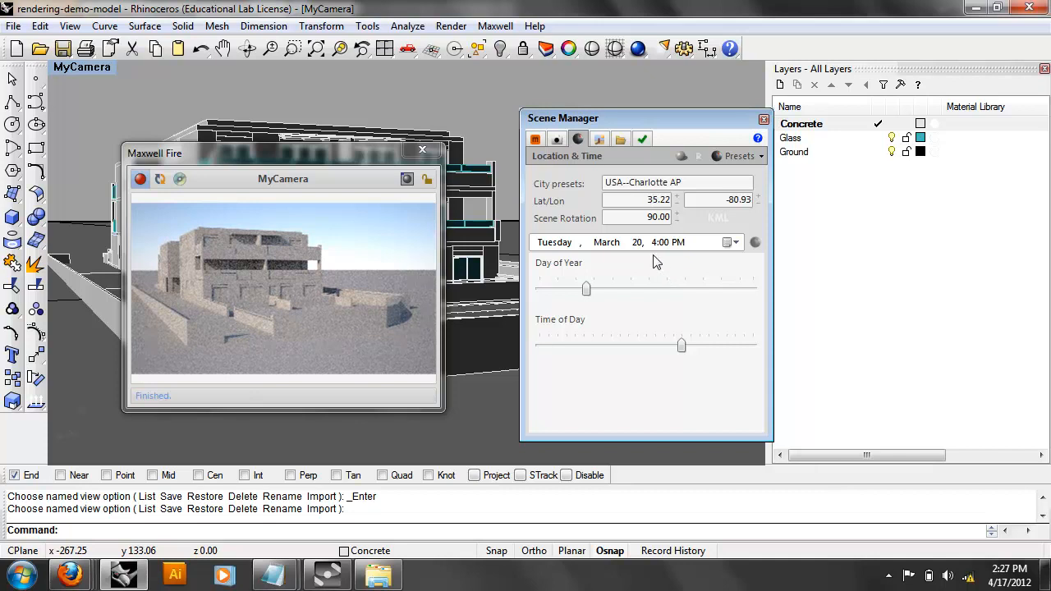
# Reset Scene Rotation to 0.
pyautogui.click(676, 221)
pyautogui.write('0')
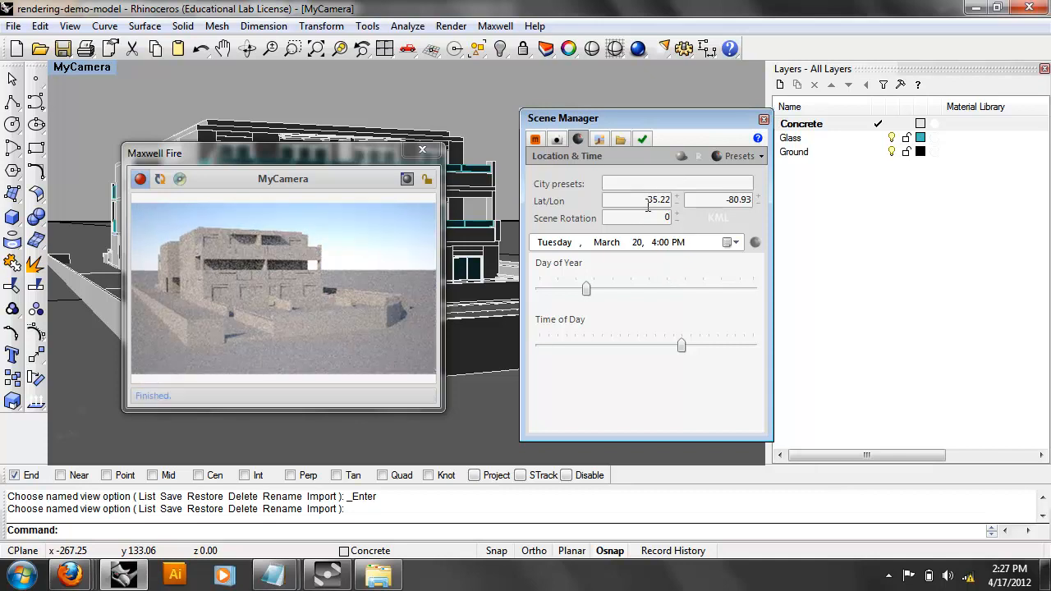
pyautogui.click(647, 199)
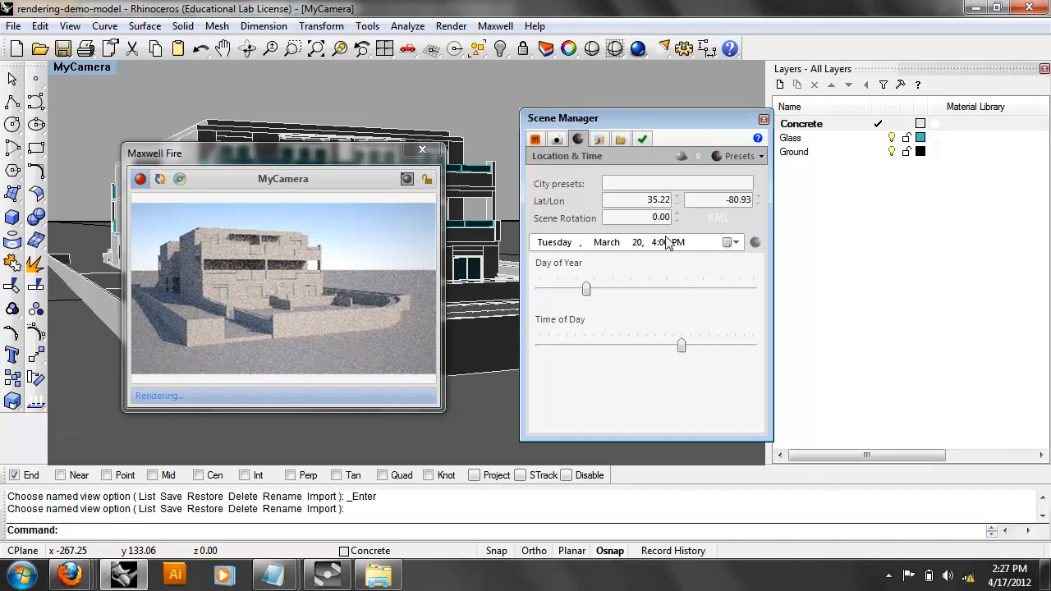
# Reselect USA--Charlotte AP and set the time of day to 10:26 AM.
pyautogui.click(680, 184)
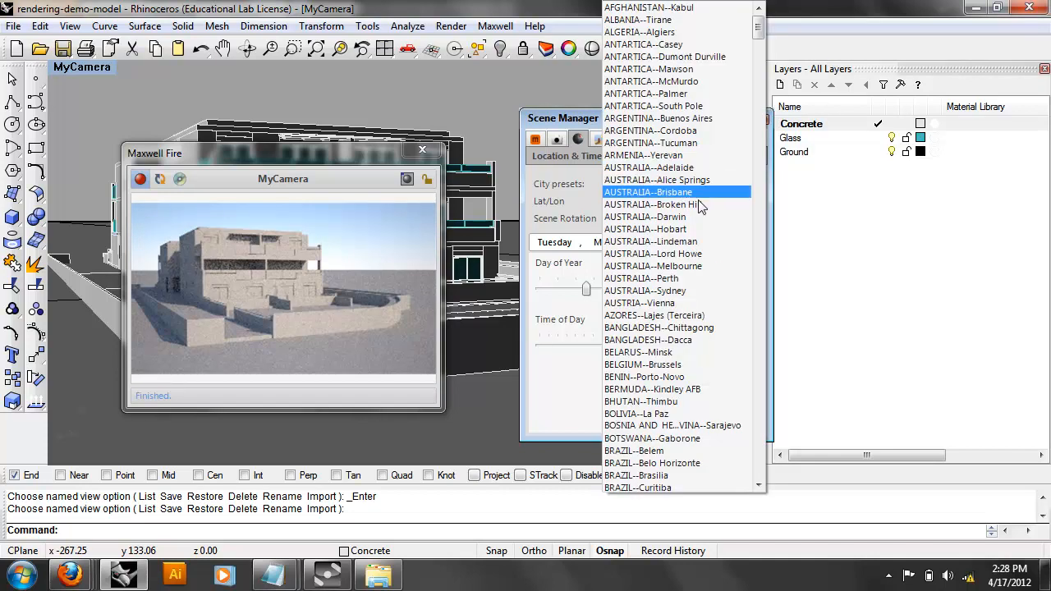
pyautogui.moveTo(758, 27); pyautogui.dragTo(780, 312)
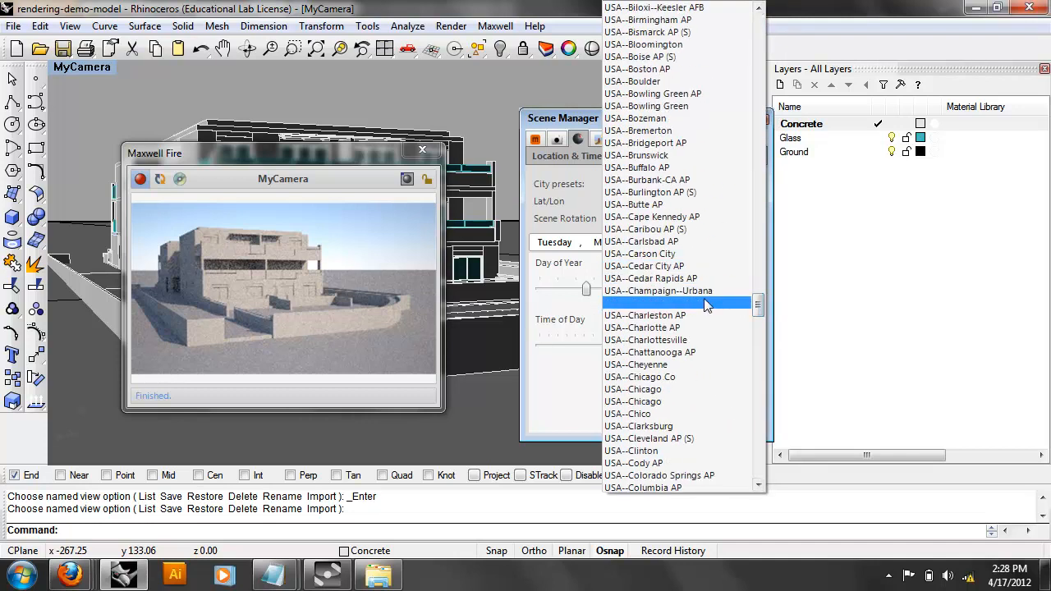
pyautogui.click(697, 327)
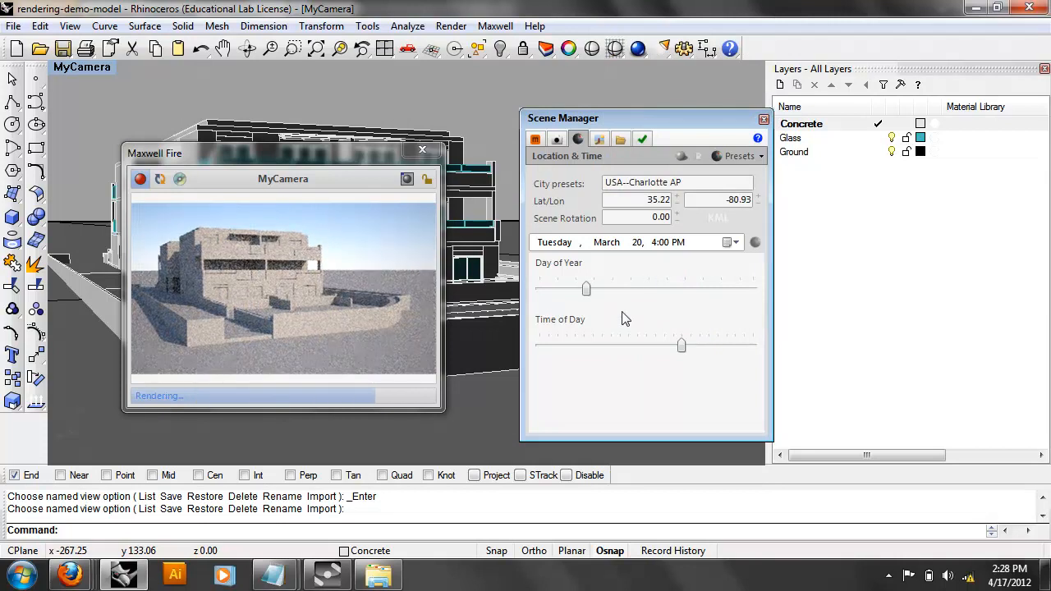
pyautogui.moveTo(688, 348); pyautogui.dragTo(635, 353)
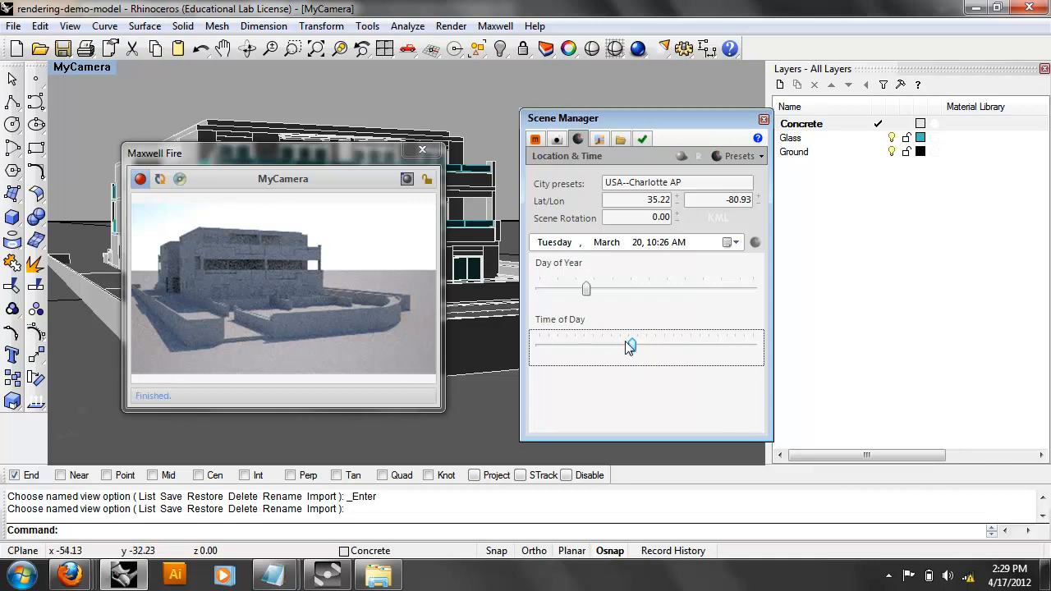
# Move the sun's time of day later to 5:54 PM, then show MyCamera's settings.
pyautogui.moveTo(633, 345); pyautogui.dragTo(664, 350)
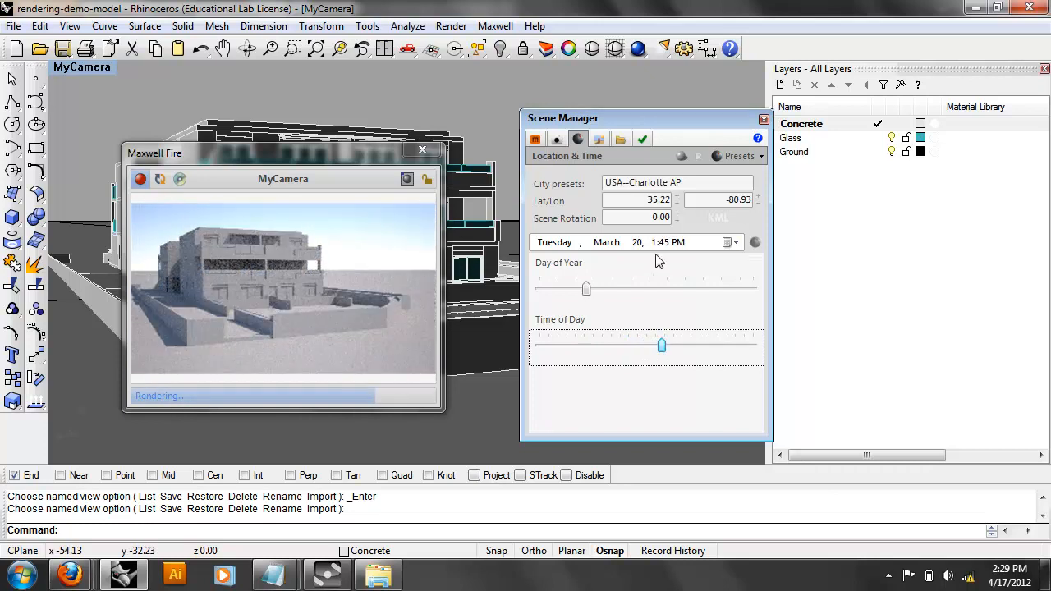
pyautogui.moveTo(660, 347); pyautogui.dragTo(682, 348)
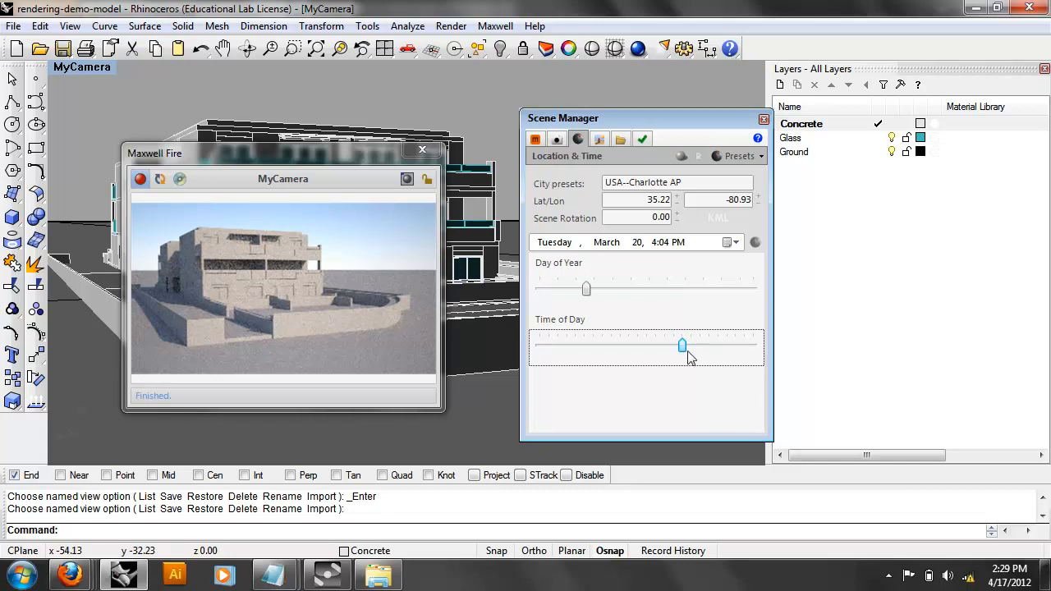
pyautogui.moveTo(688, 355); pyautogui.dragTo(702, 362)
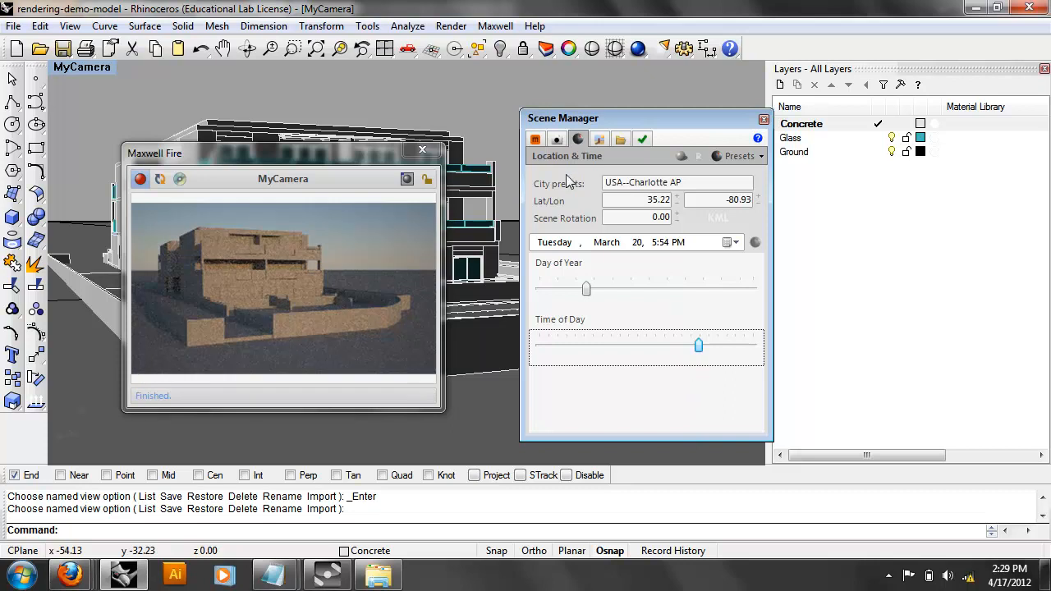
pyautogui.click(558, 139)
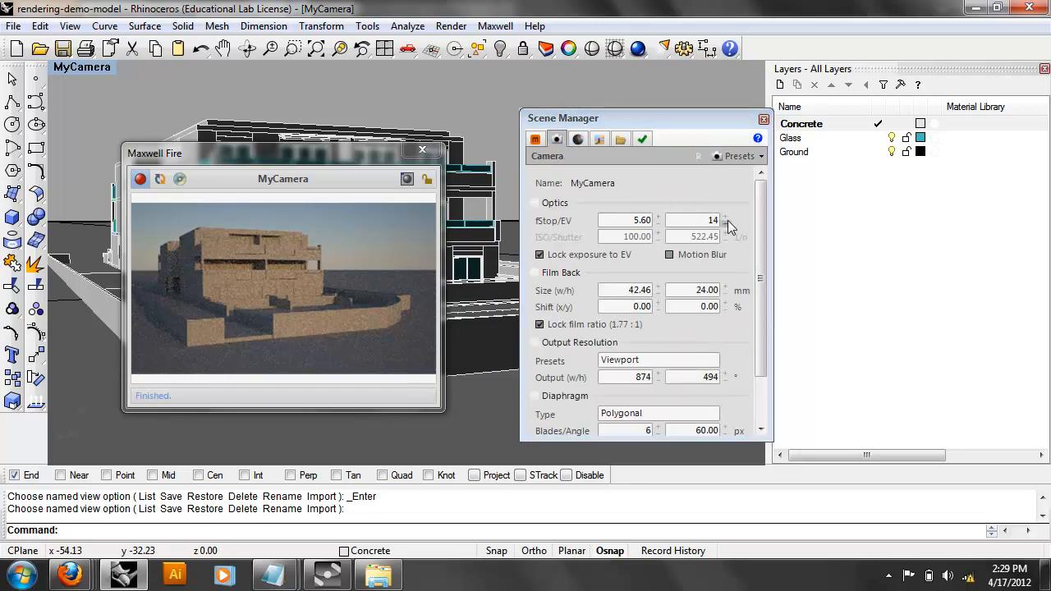
# Set the exposure value to 13, then display the Location & Time sun settings (Charlotte, 5:54 PM).
pyautogui.click(726, 224)
pyautogui.click(726, 224)
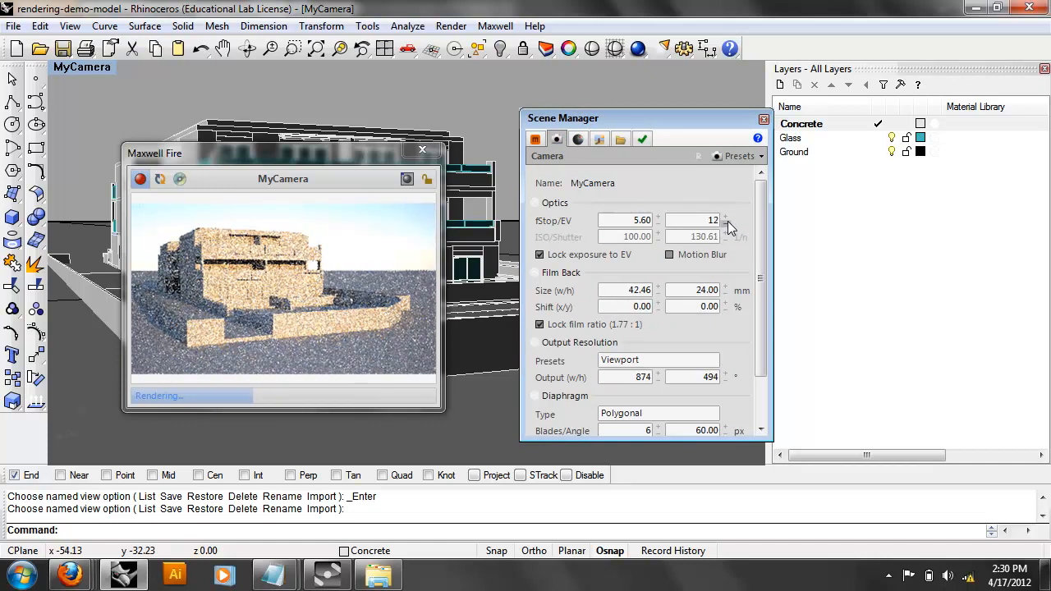
pyautogui.click(727, 219)
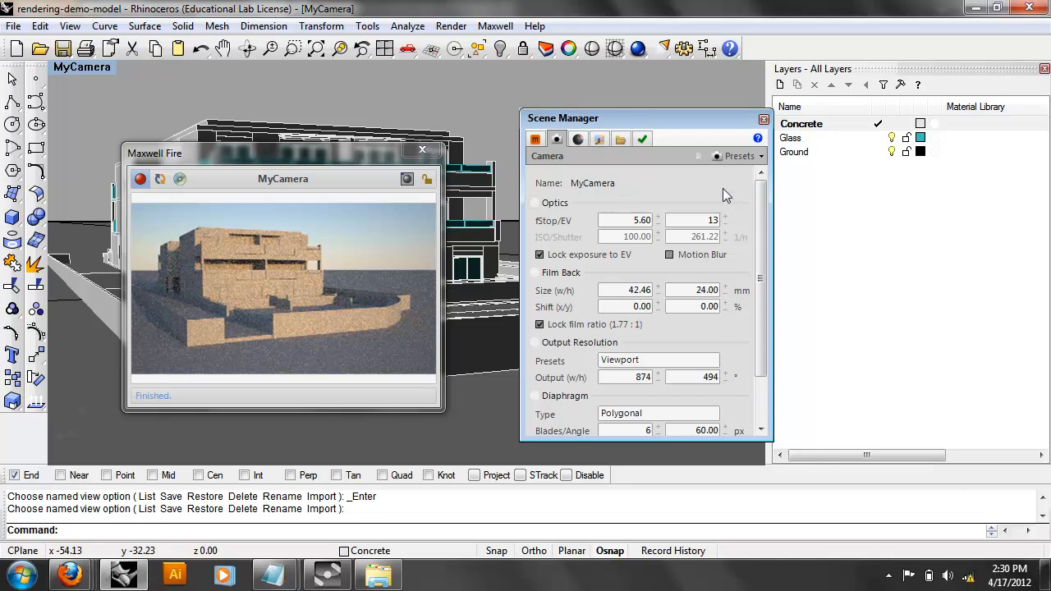
pyautogui.click(577, 139)
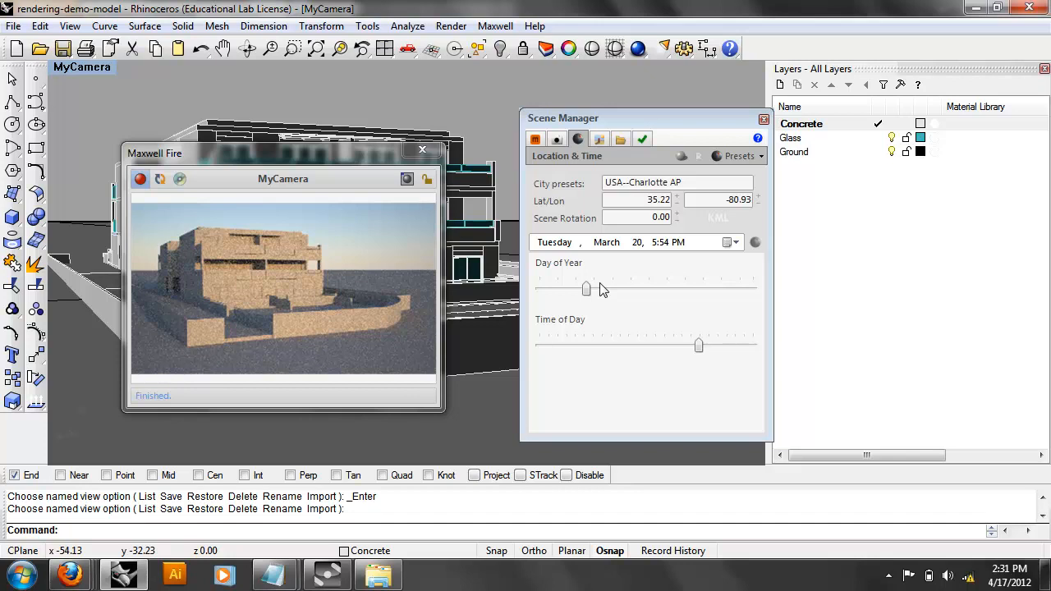
# Orbit MyCamera above the building so Maxwell Fire re-renders, then bring up Firefox.
pyautogui.moveTo(462, 168); pyautogui.dragTo(414, 289, button='right')
pyautogui.moveTo(485, 159); pyautogui.dragTo(340, 99, button='right')
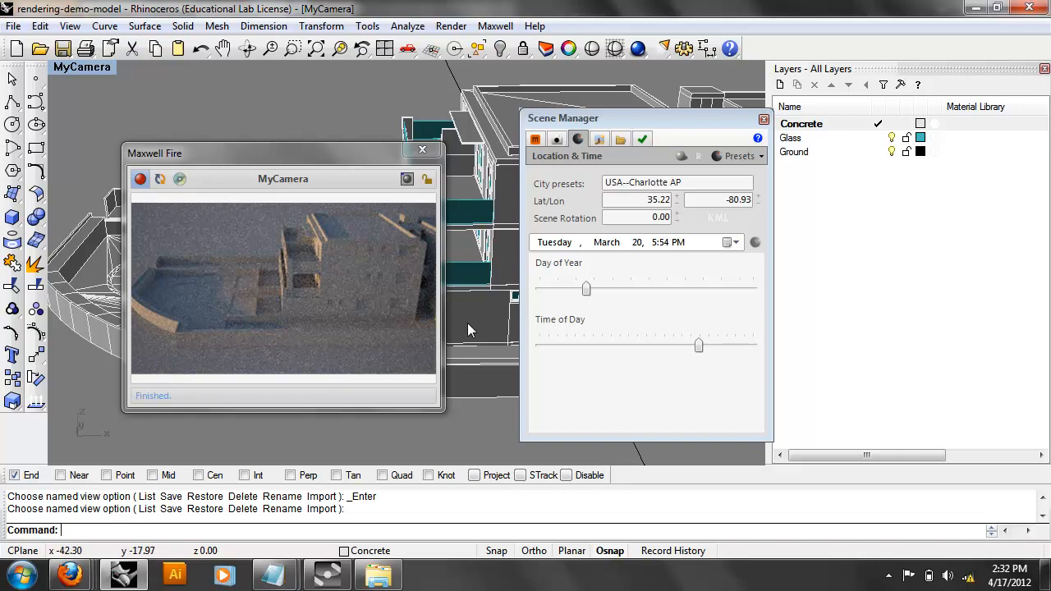
pyautogui.click(69, 575)
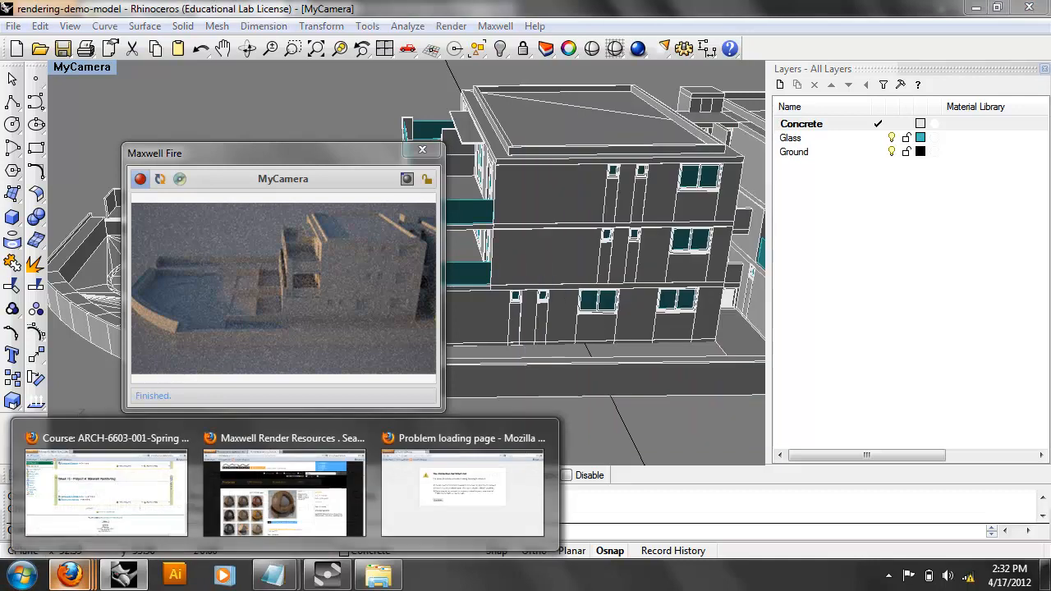
# View the peeled-wood material's details on Maxwell Render Resources.
pyautogui.click(246, 456)
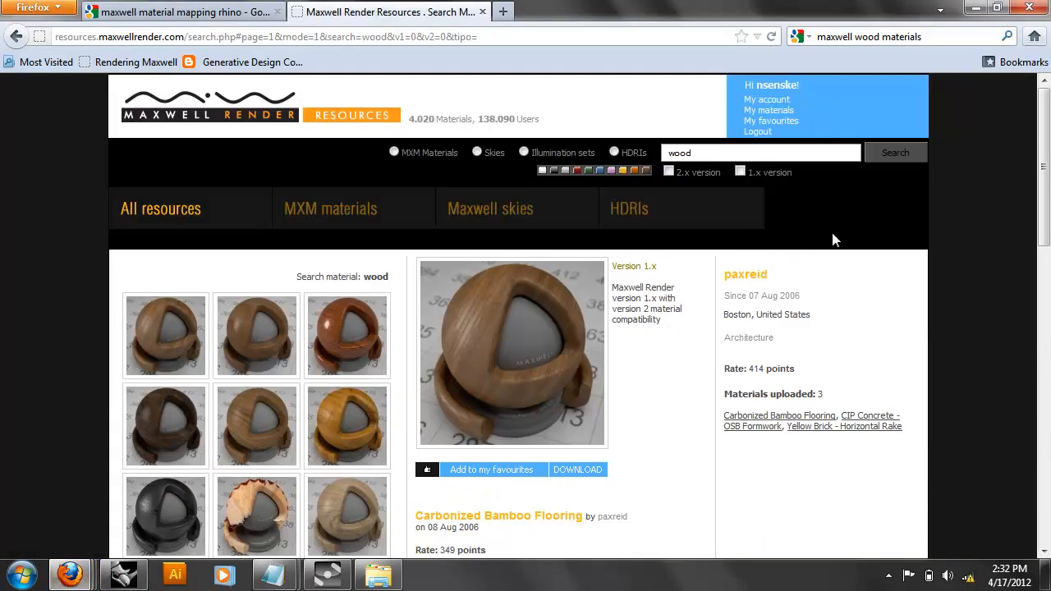
pyautogui.scroll(-4, 980, 221)
pyautogui.scroll(-2, 980, 228)
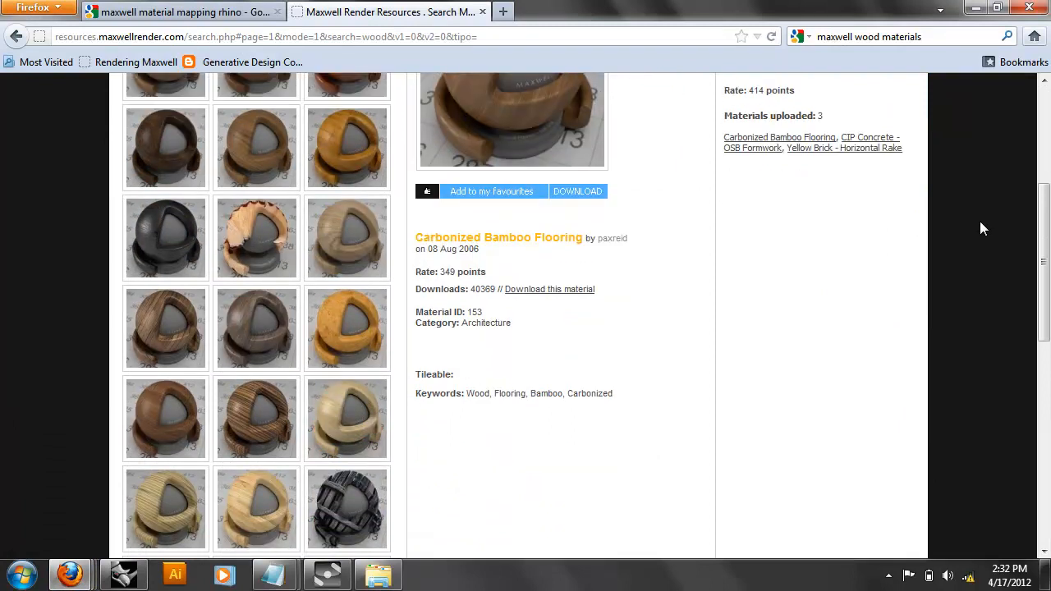
pyautogui.click(264, 226)
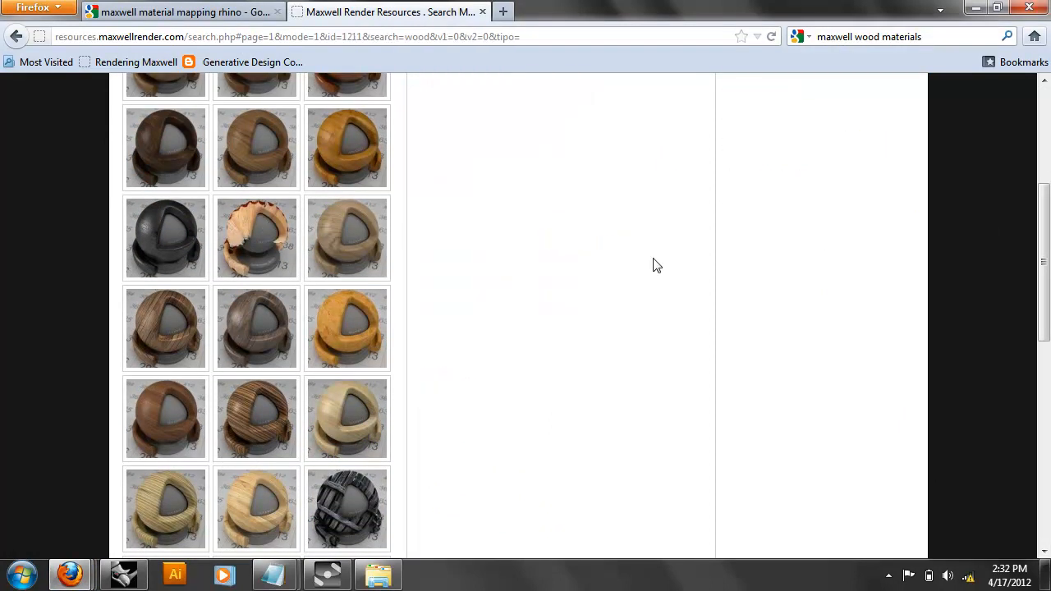
pyautogui.scroll(-2, 899, 353)
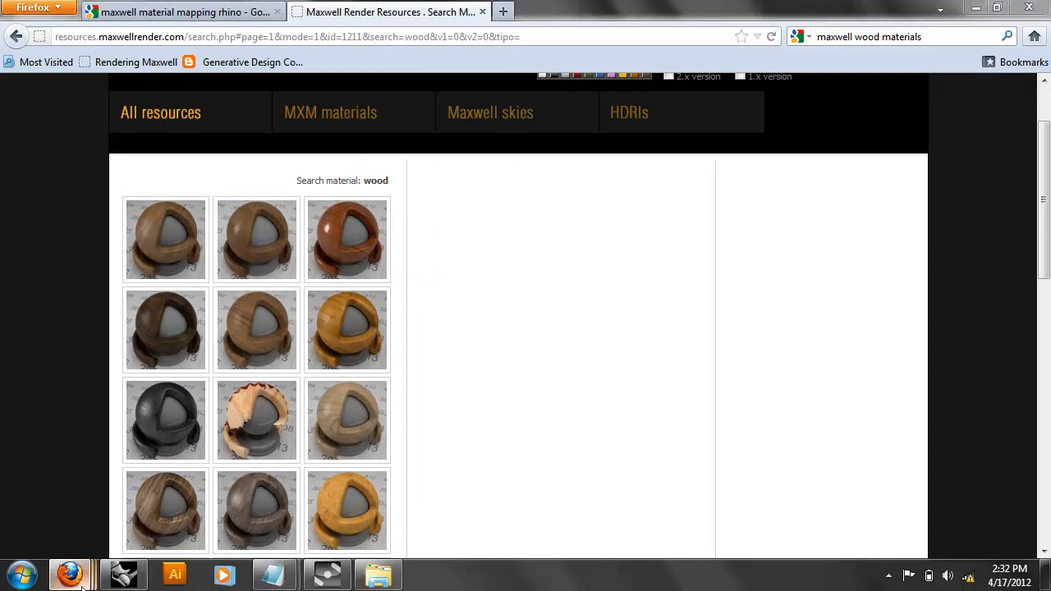
# Switch to the course Firefox window and open a new blank tab.
pyautogui.moveTo(69, 575)
pyautogui.click(141, 453)
pyautogui.click(297, 12)
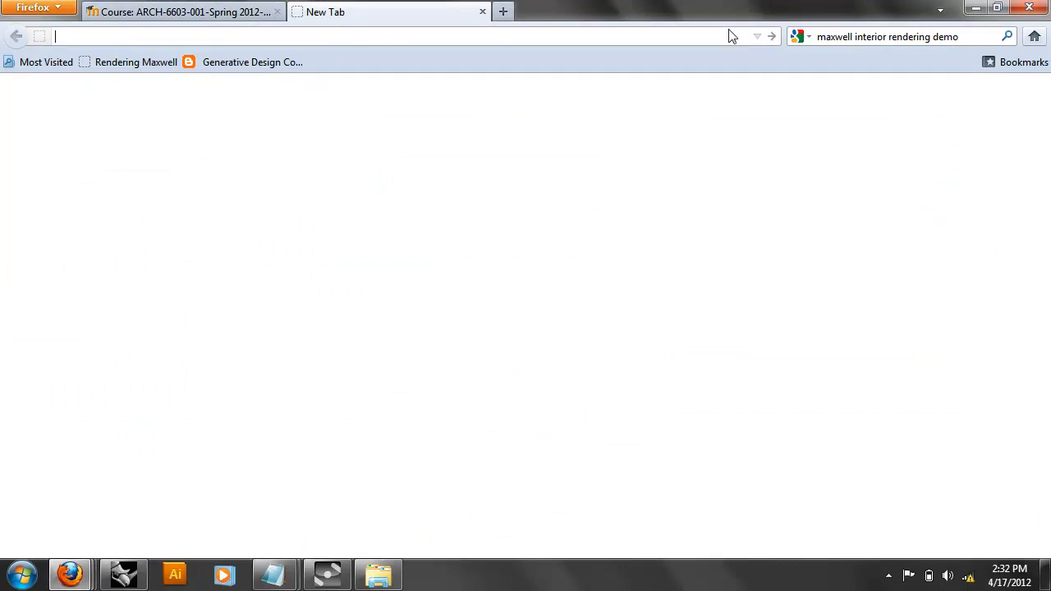
pyautogui.write('goog')
pyautogui.press('Down')
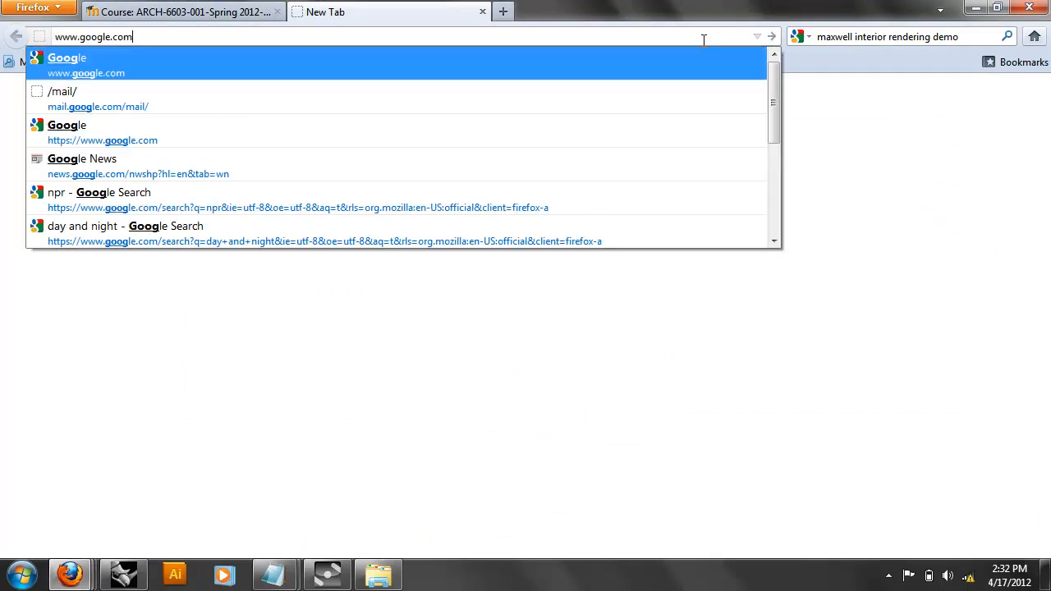
pyautogui.press('Return')
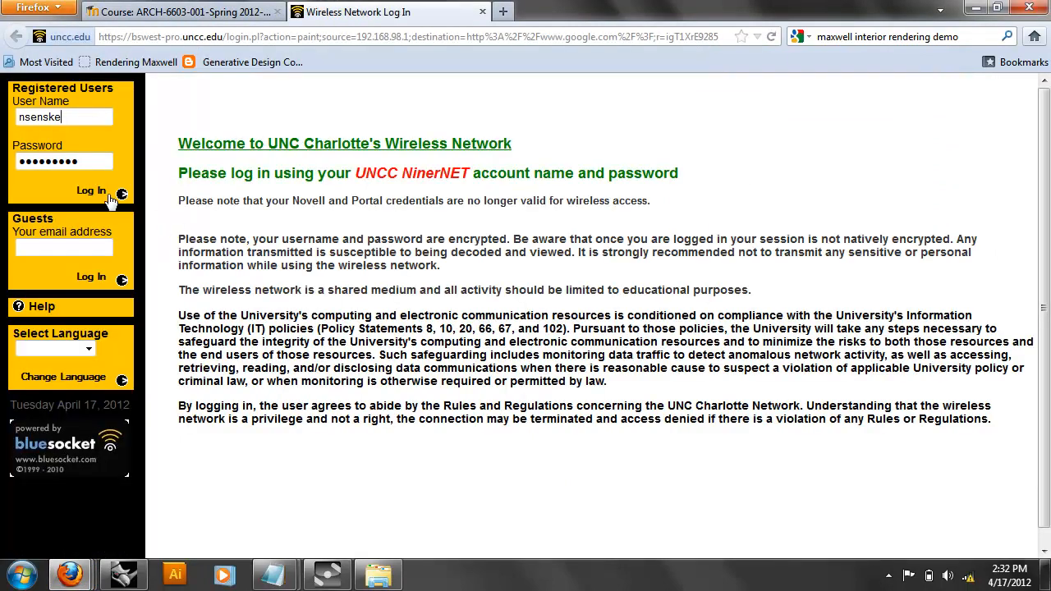
pyautogui.click(91, 191)
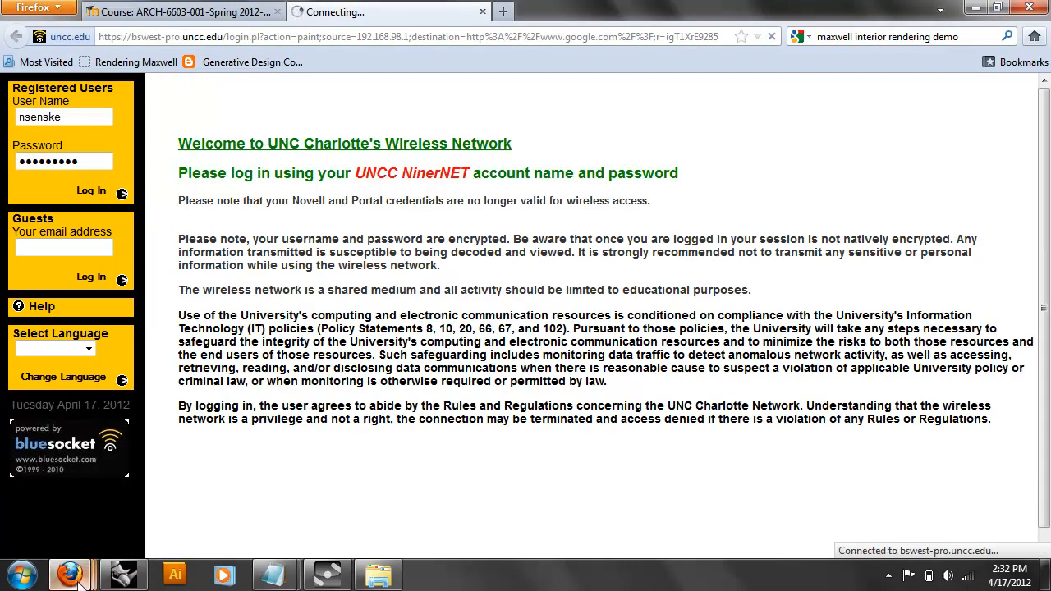
pyautogui.moveTo(79, 580)
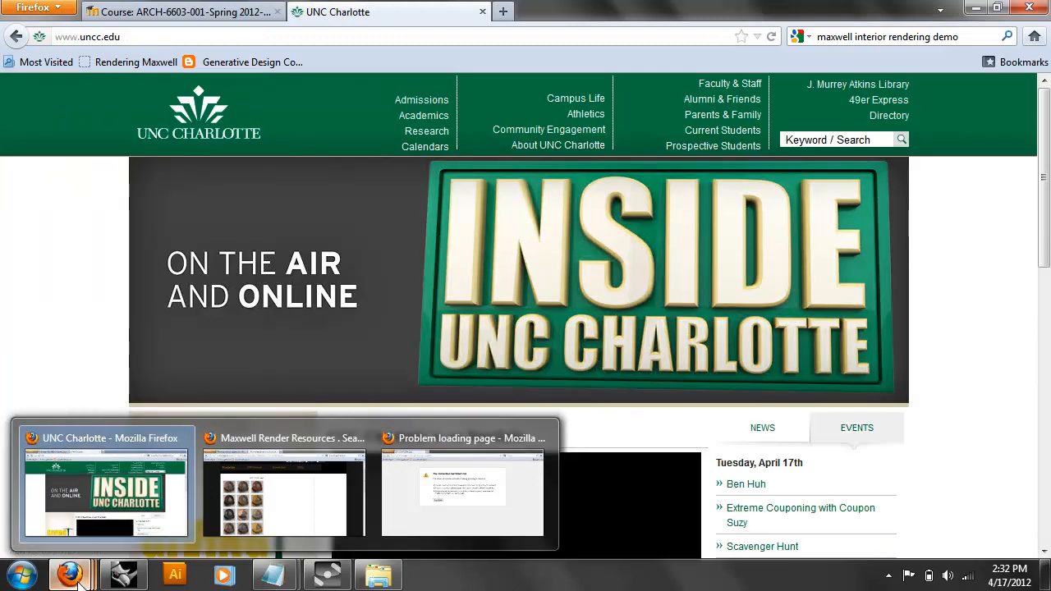
pyautogui.click(255, 454)
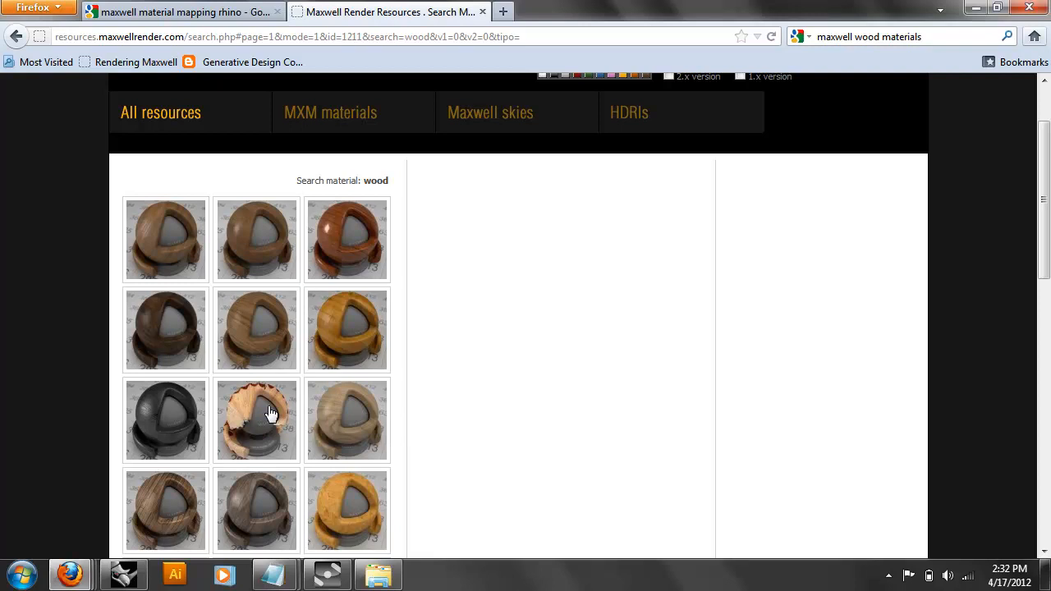
# Browse Burnished Lacquered Bubinga and Pencil_shaving, then view Old Wood Fence details (ID 2174, 3889 downloads).
pyautogui.scroll(2, 271, 414)
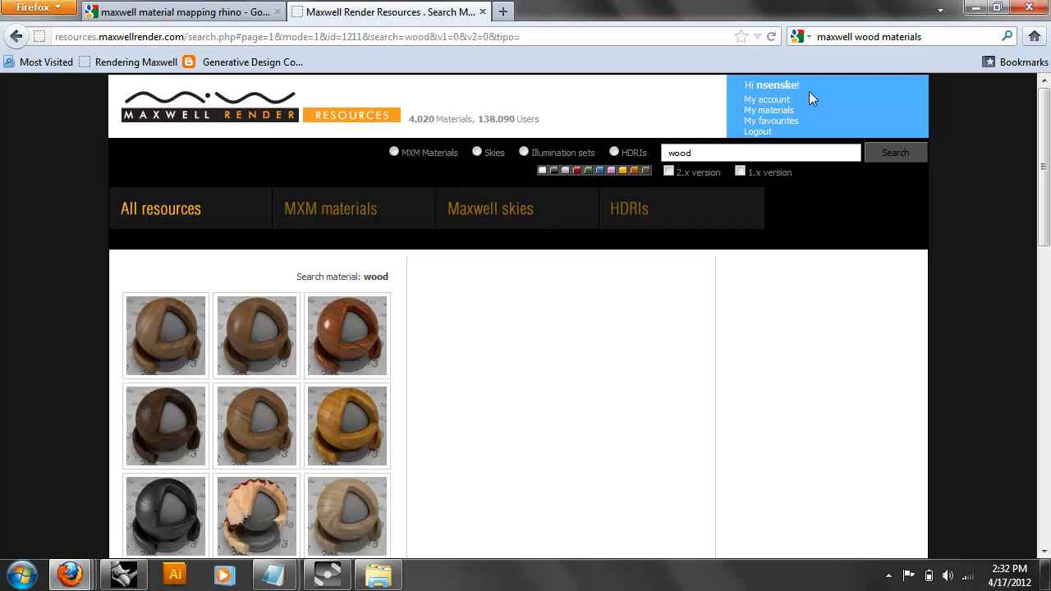
pyautogui.click(350, 329)
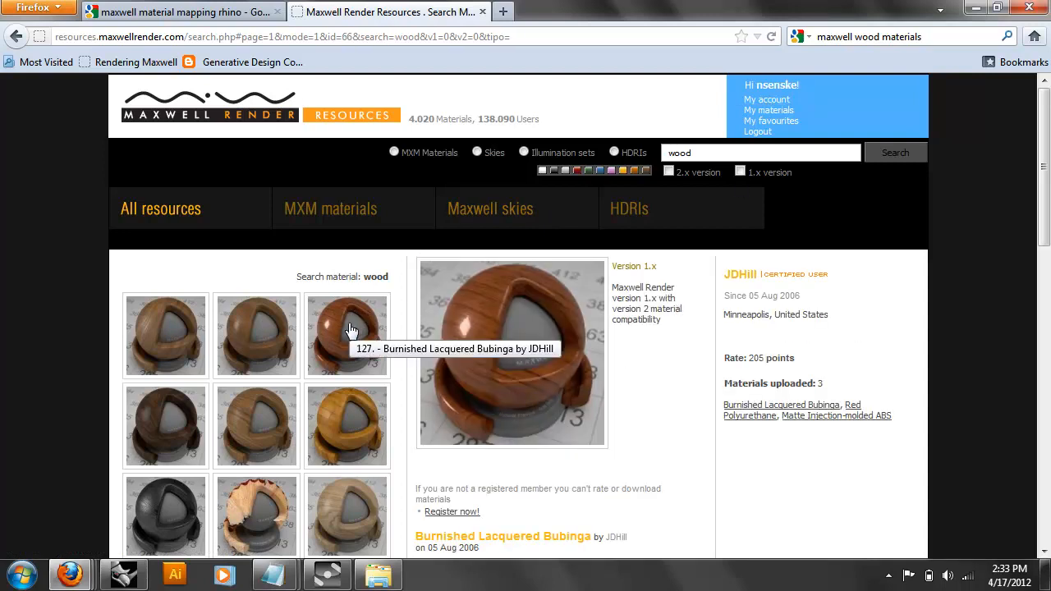
pyautogui.click(265, 526)
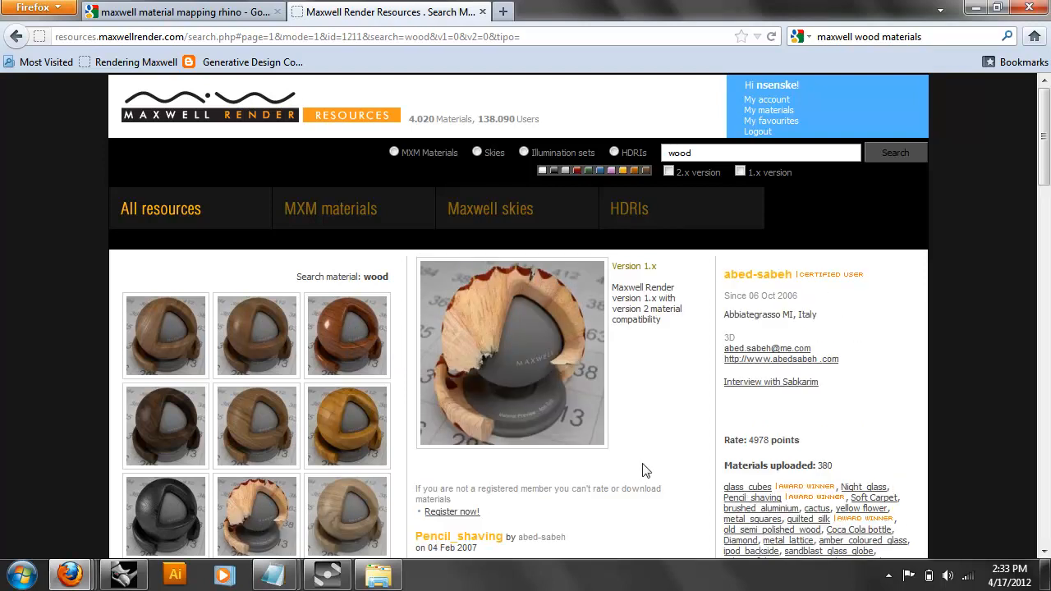
pyautogui.scroll(-10, 238, 435)
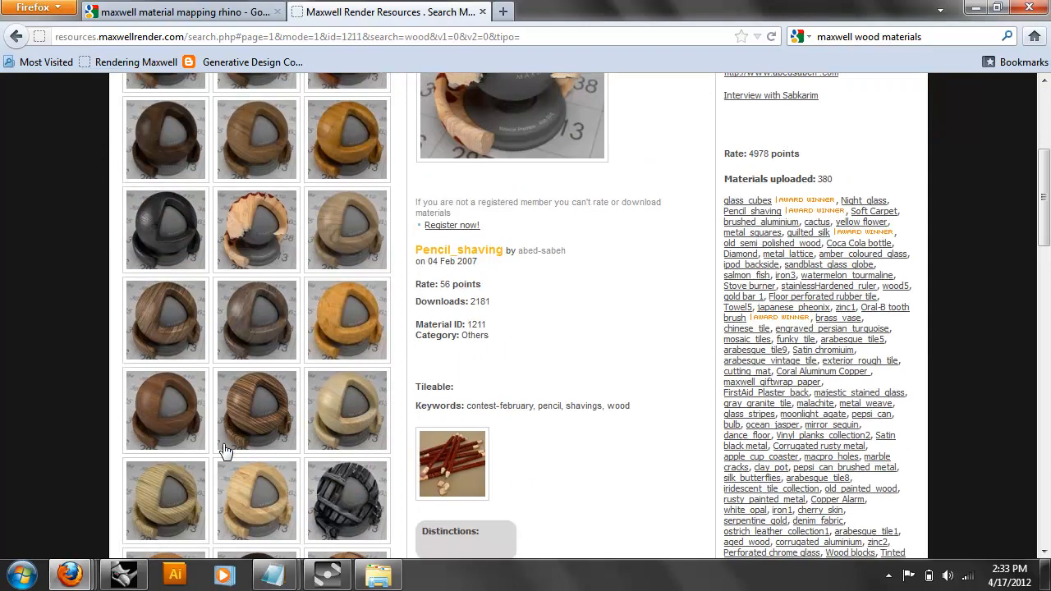
pyautogui.click(369, 322)
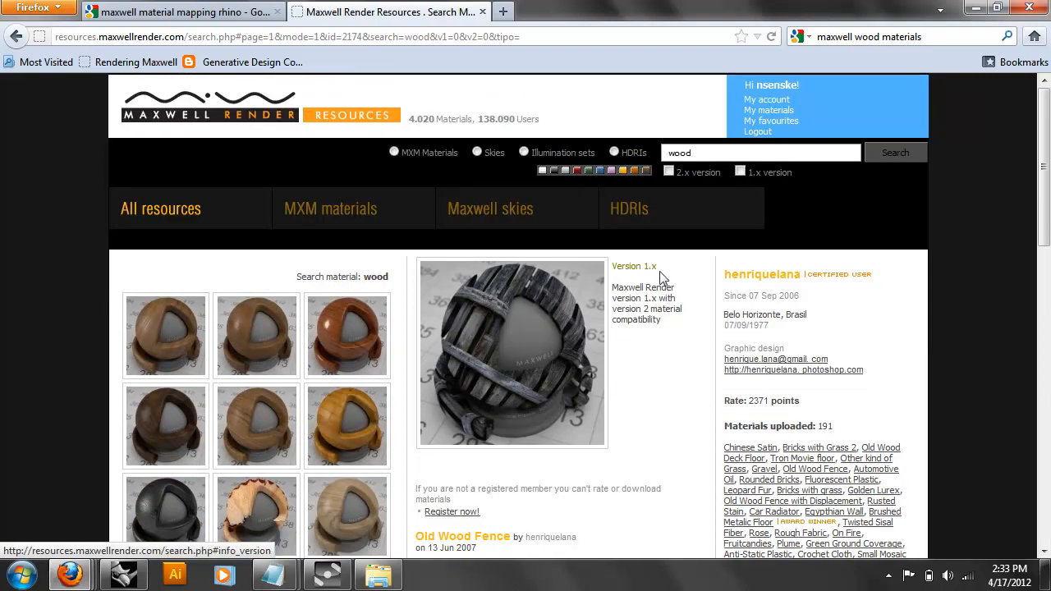
pyautogui.scroll(-10, 234, 423)
pyautogui.scroll(10, 373, 383)
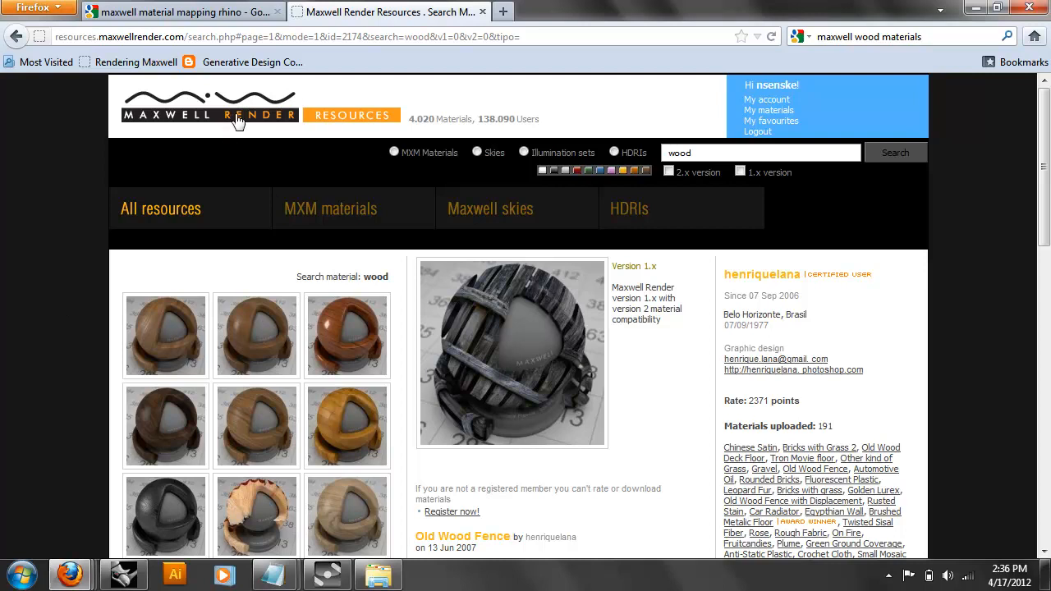
pyautogui.scroll(-2, 123, 230)
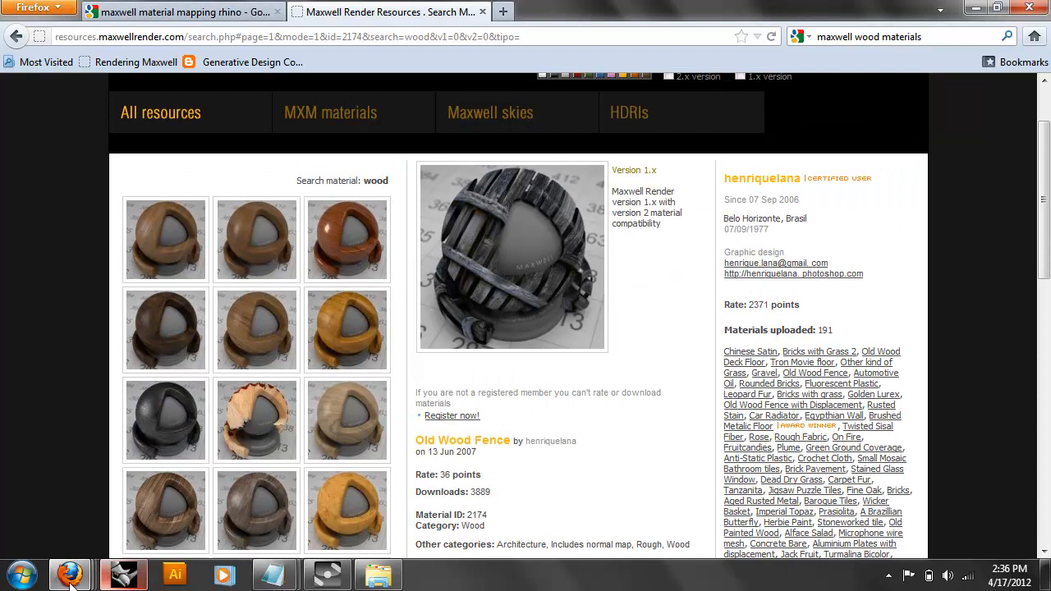
pyautogui.click(390, 581)
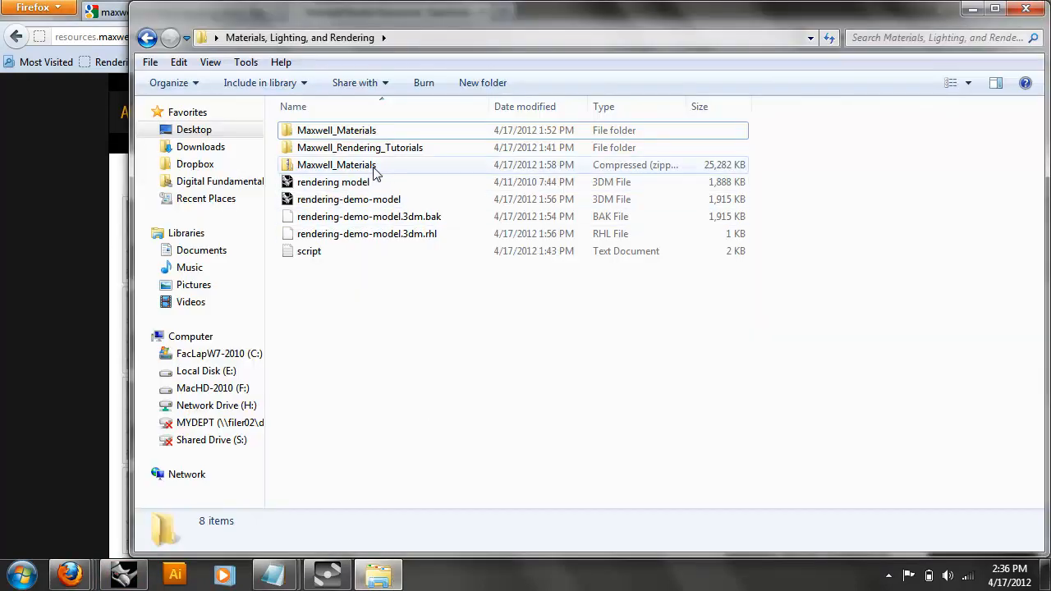
pyautogui.doubleClick(380, 132)
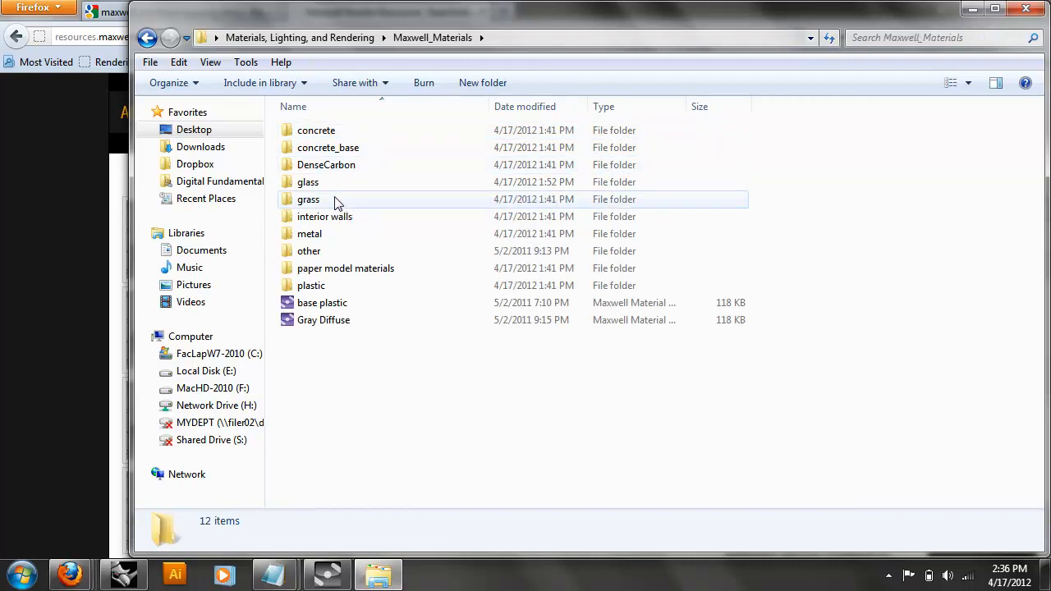
pyautogui.click(356, 222)
pyautogui.doubleClick(356, 221)
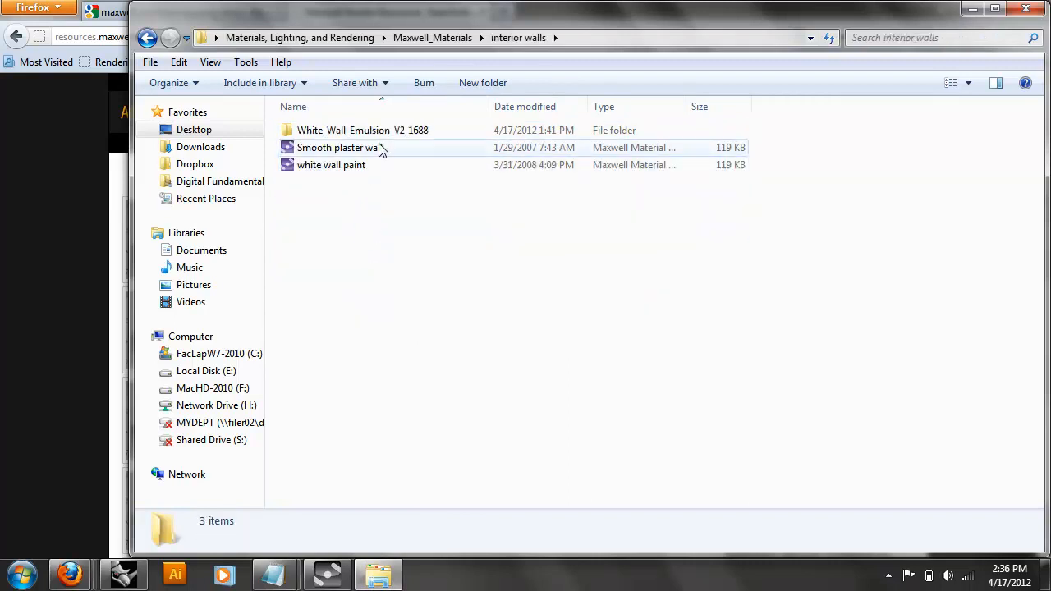
pyautogui.click(147, 37)
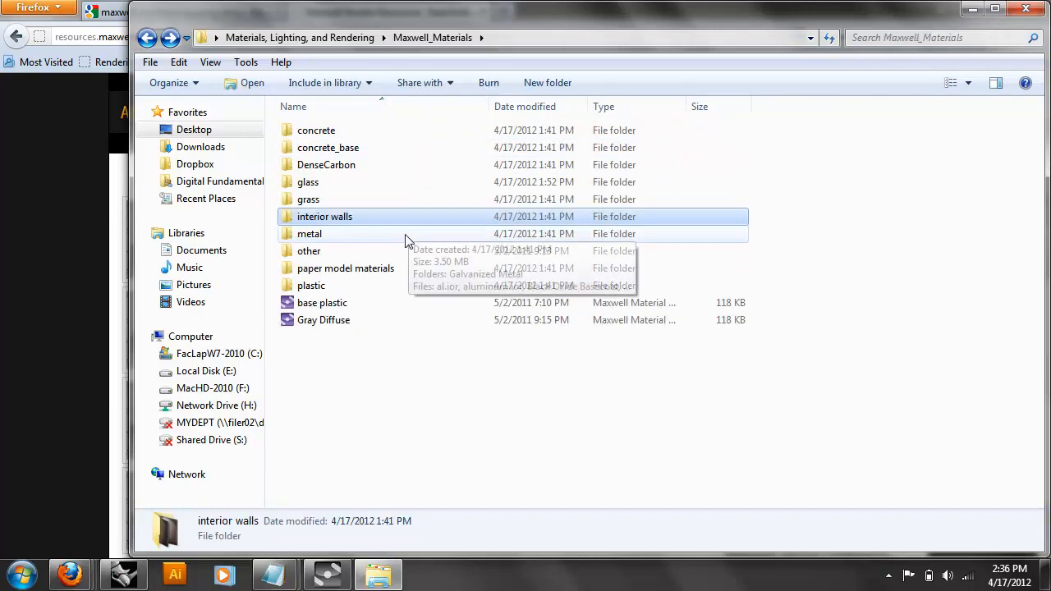
pyautogui.doubleClick(394, 238)
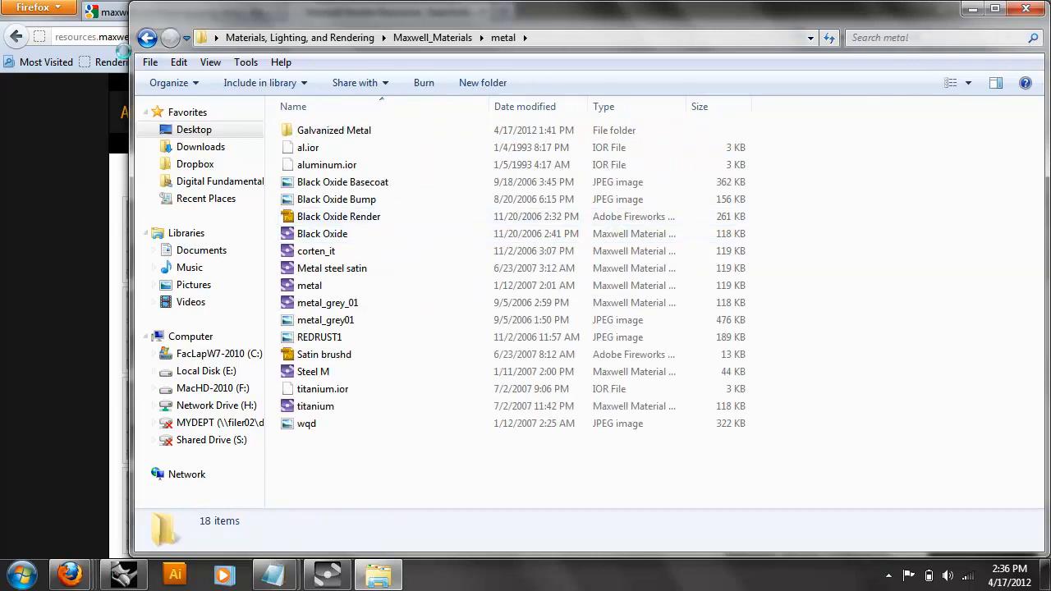
pyautogui.click(147, 37)
pyautogui.doubleClick(386, 272)
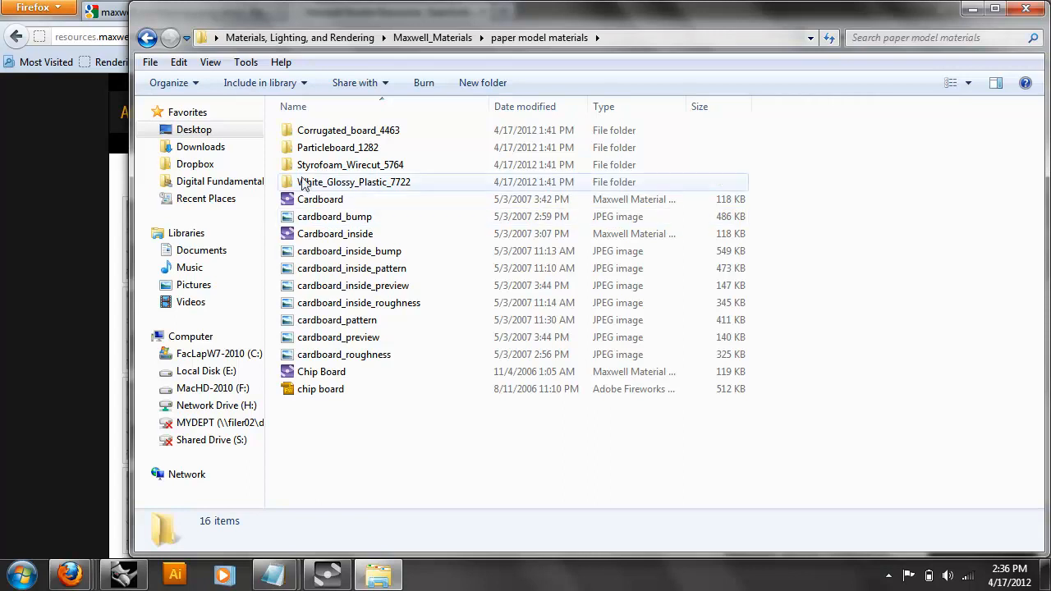
pyautogui.click(147, 37)
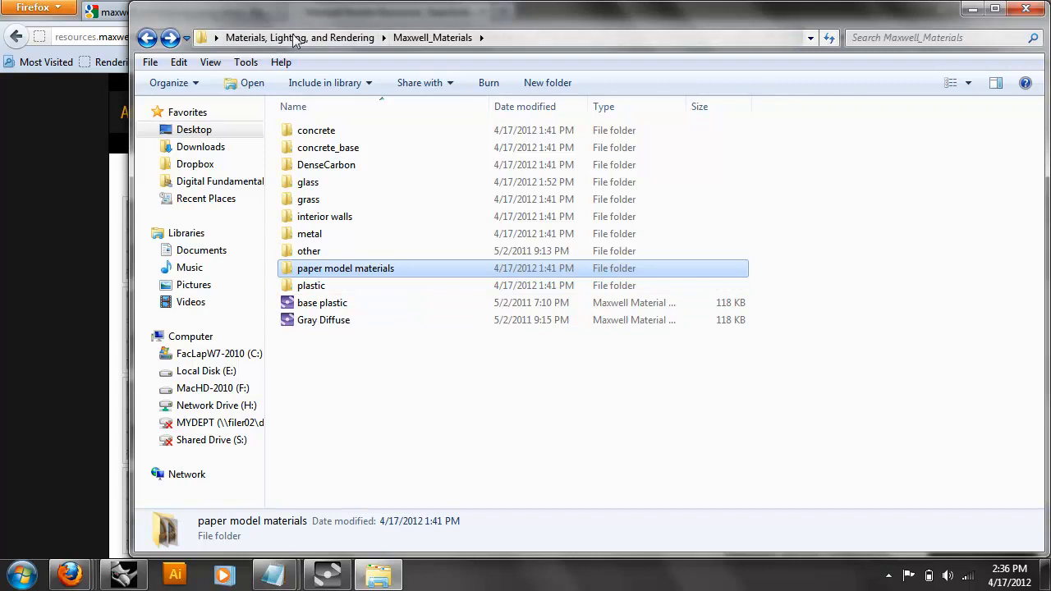
pyautogui.moveTo(295, 19); pyautogui.dragTo(319, 186)
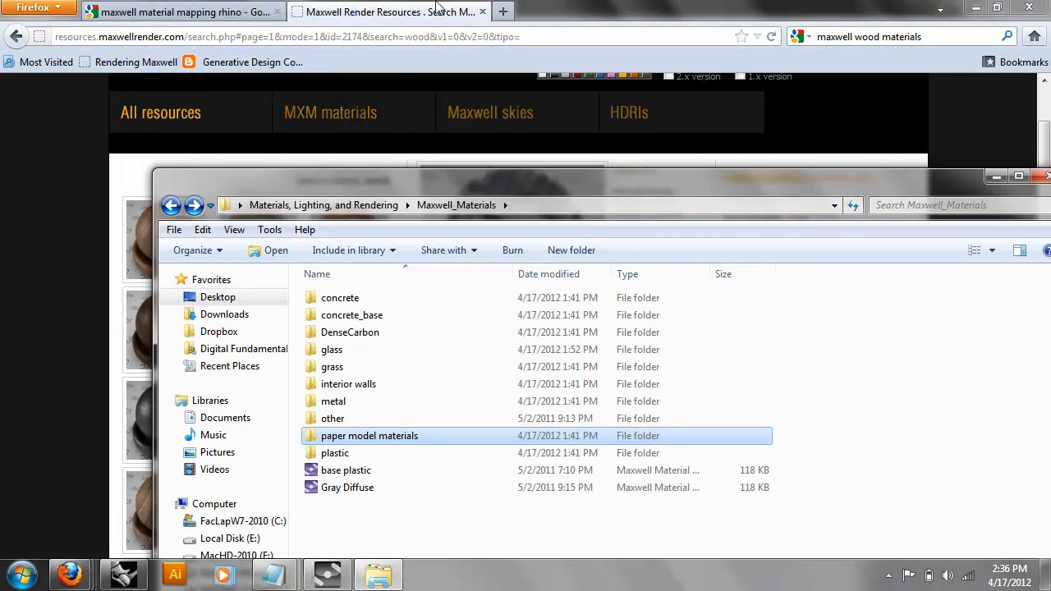
pyautogui.click(440, 10)
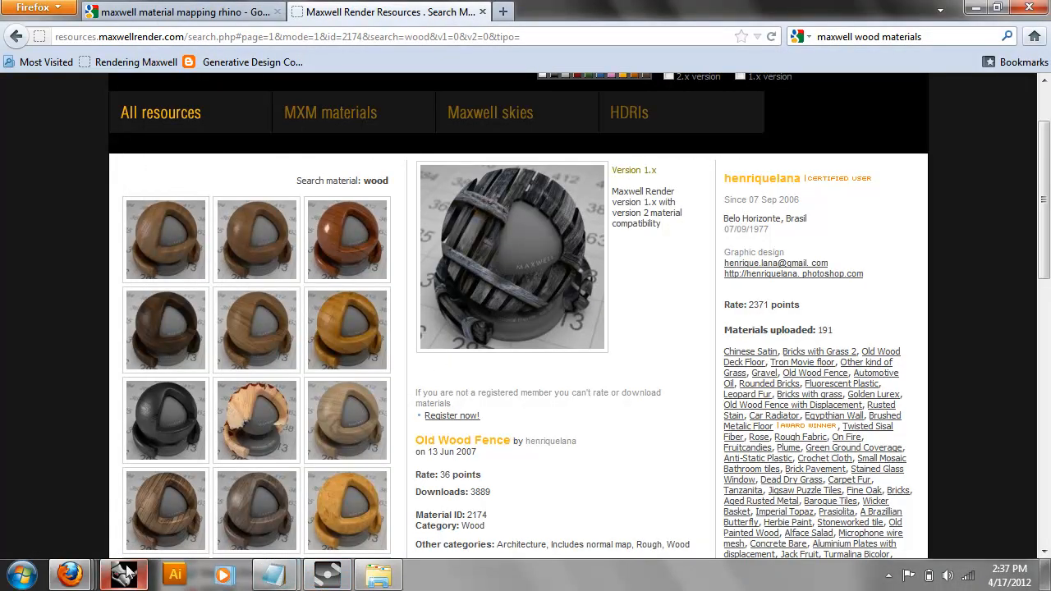
# Return to Rhino, close the Maxwell Fire preview and reposition the Scene Manager.
pyautogui.click(123, 575)
pyautogui.click(422, 149)
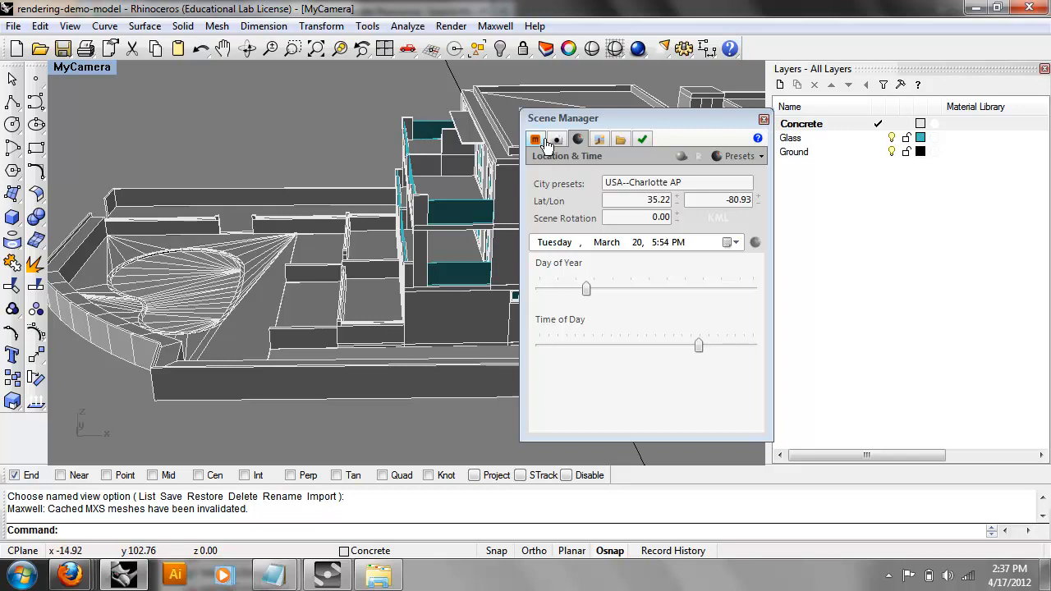
pyautogui.moveTo(558, 117); pyautogui.dragTo(482, 103)
# Show the empty Materials list and open its add-material context menu.
pyautogui.click(495, 26)
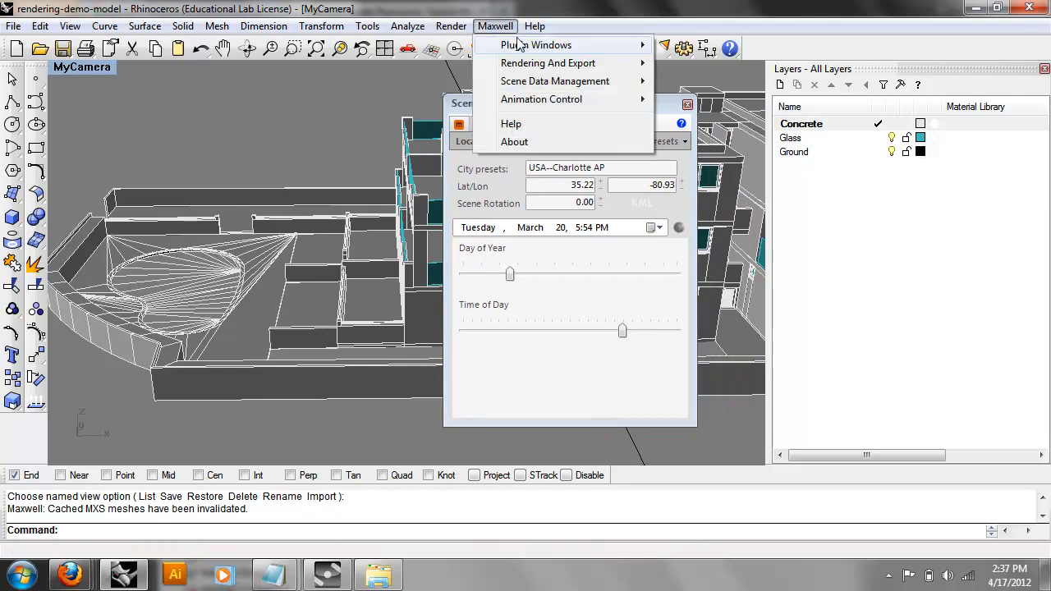
pyautogui.click(464, 108)
pyautogui.click(460, 124)
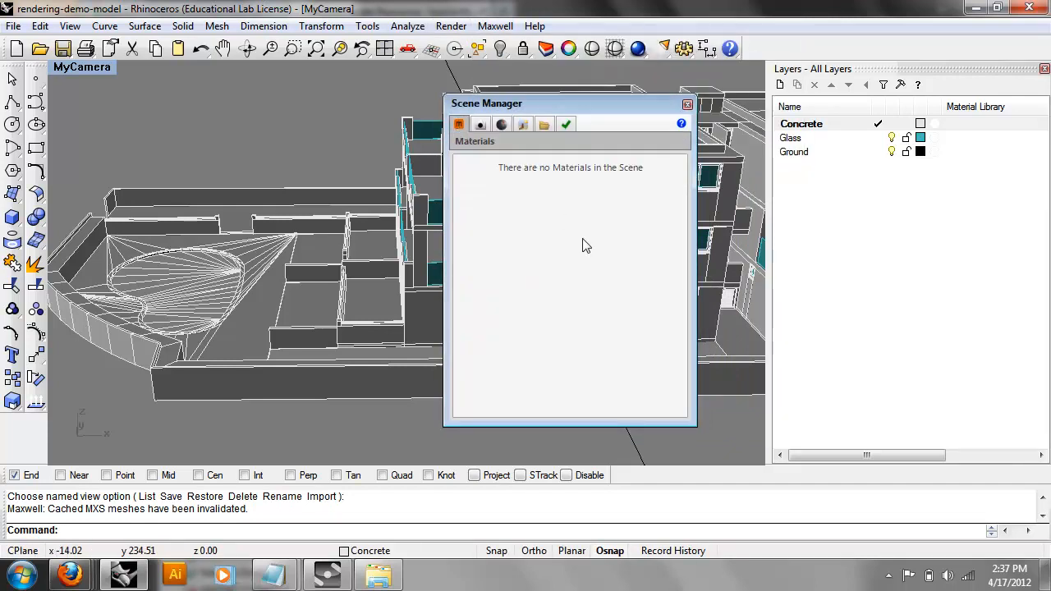
pyautogui.rightClick(517, 268)
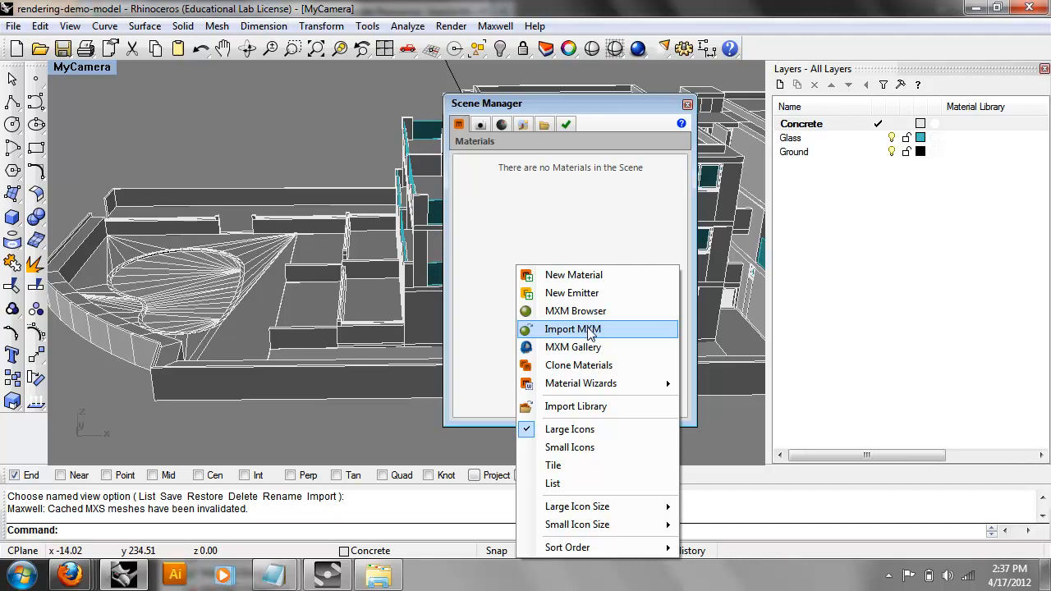
# Import concrete_tm via Import MXM from the Maxwell_Materials concrete folder.
pyautogui.click(588, 329)
pyautogui.moveTo(663, 166); pyautogui.dragTo(664, 156)
pyautogui.click(571, 196)
pyautogui.moveTo(593, 175); pyautogui.dragTo(391, 156)
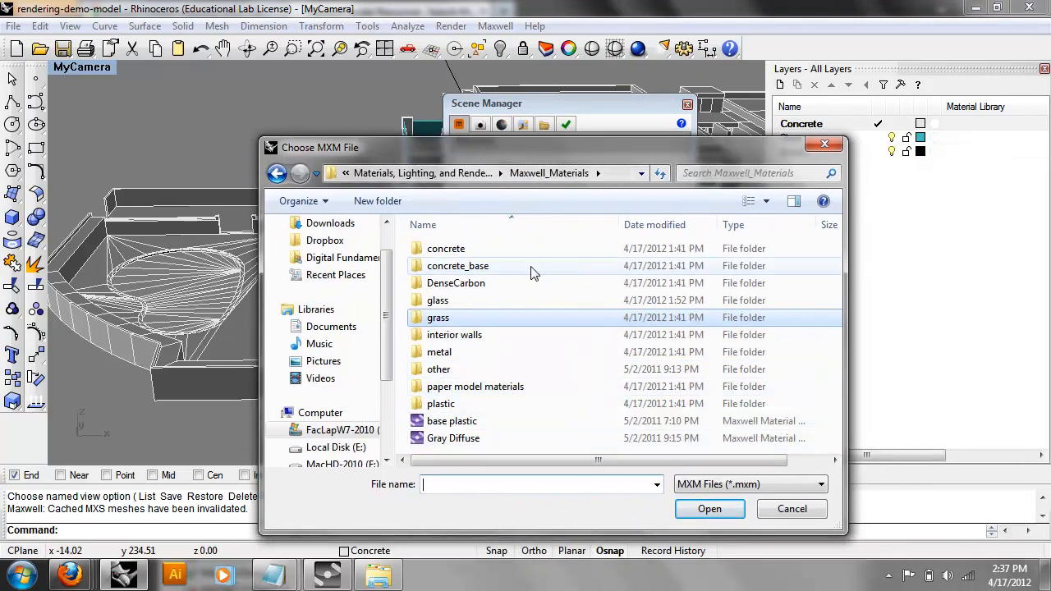
pyautogui.click(510, 255)
pyautogui.doubleClick(509, 259)
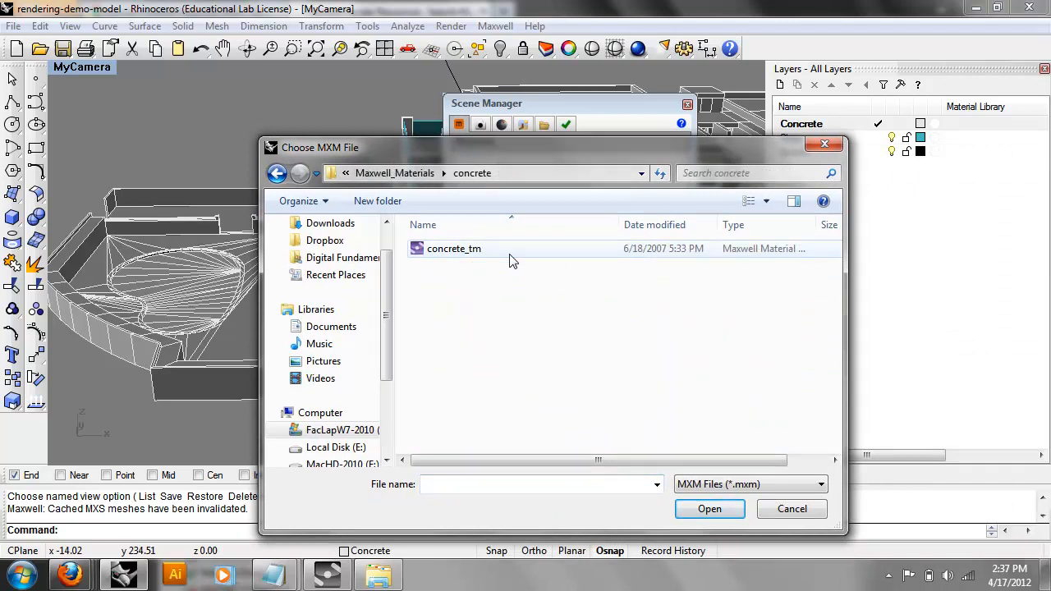
pyautogui.click(483, 250)
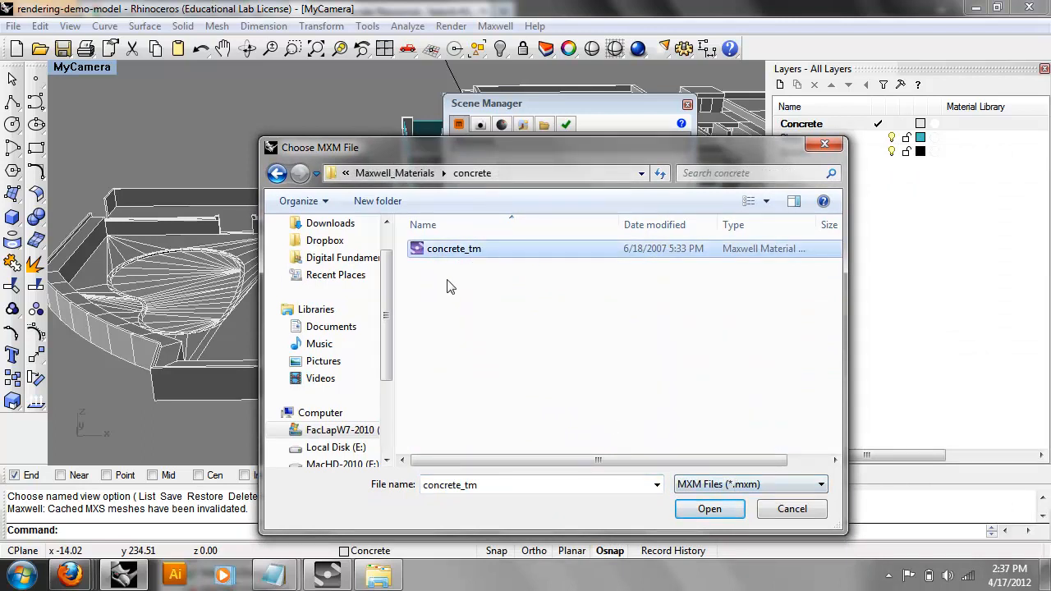
pyautogui.click(722, 511)
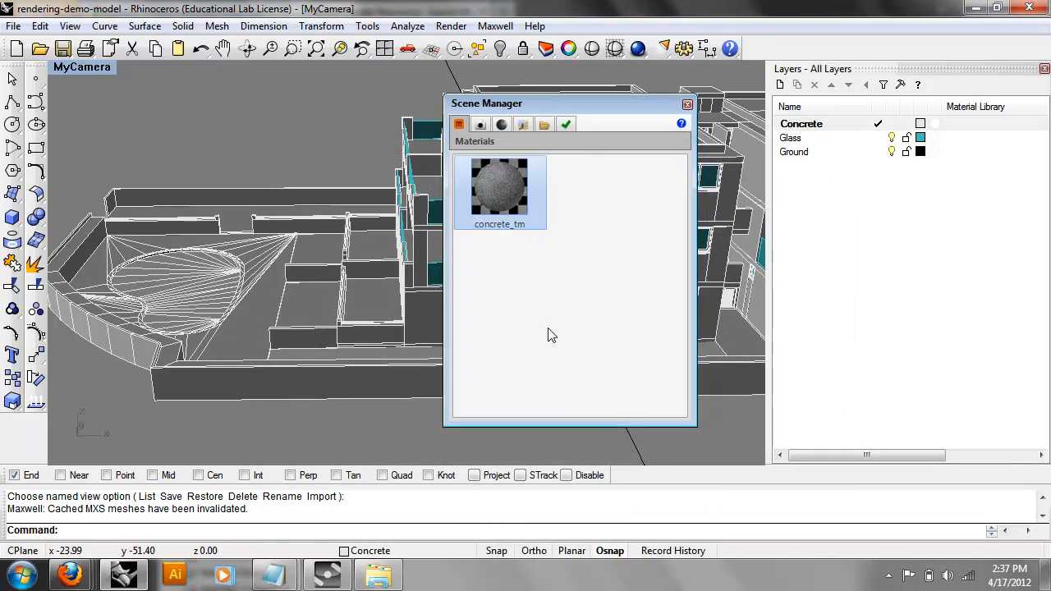
# Refresh concrete_tm's preview in the Material Editor, then close the editor.
pyautogui.doubleClick(510, 193)
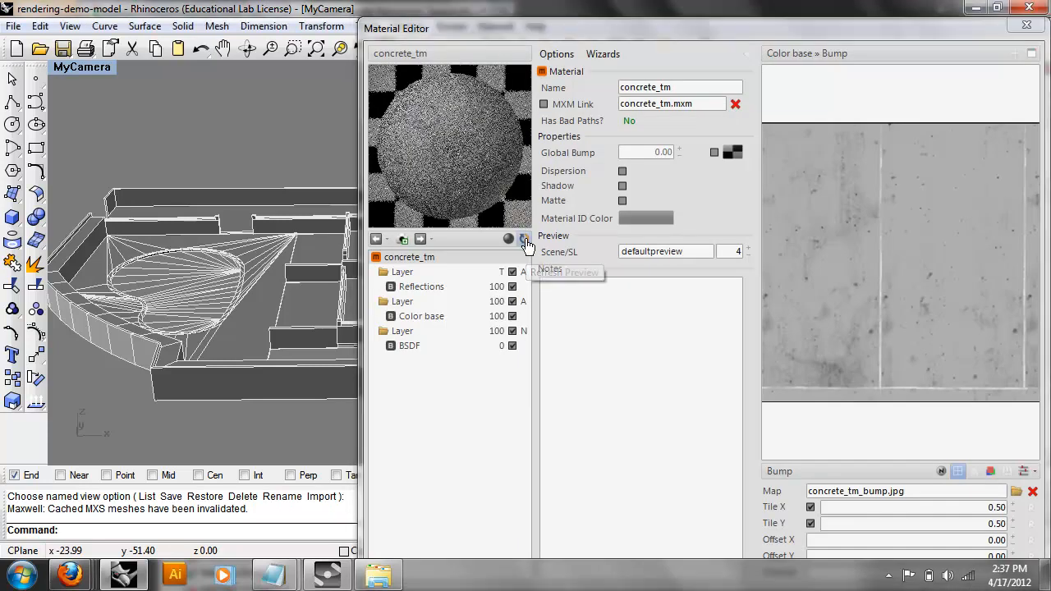
pyautogui.click(524, 239)
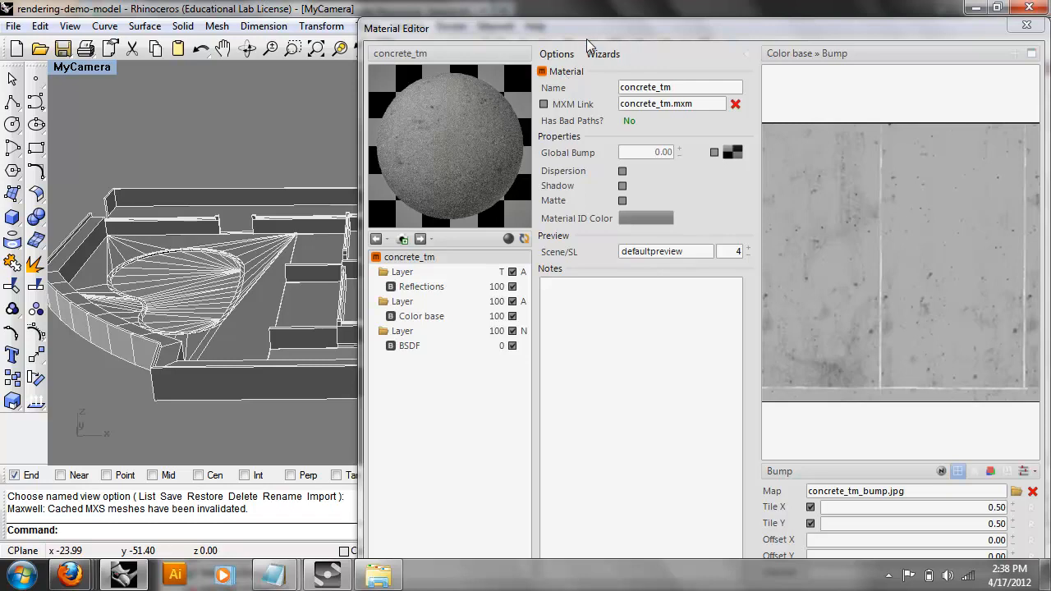
pyautogui.moveTo(597, 28); pyautogui.dragTo(261, 5)
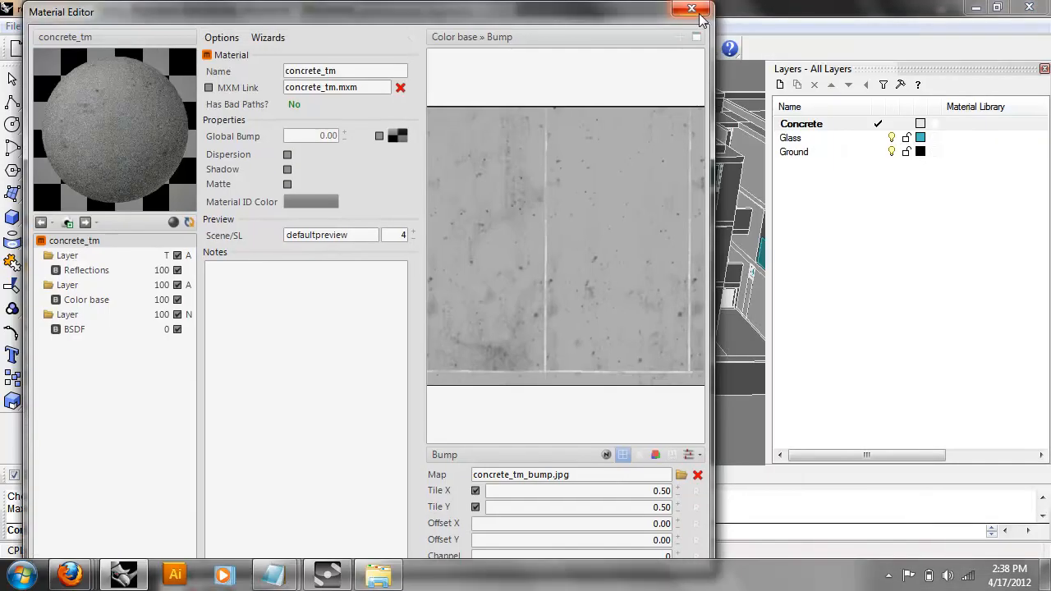
pyautogui.click(697, 15)
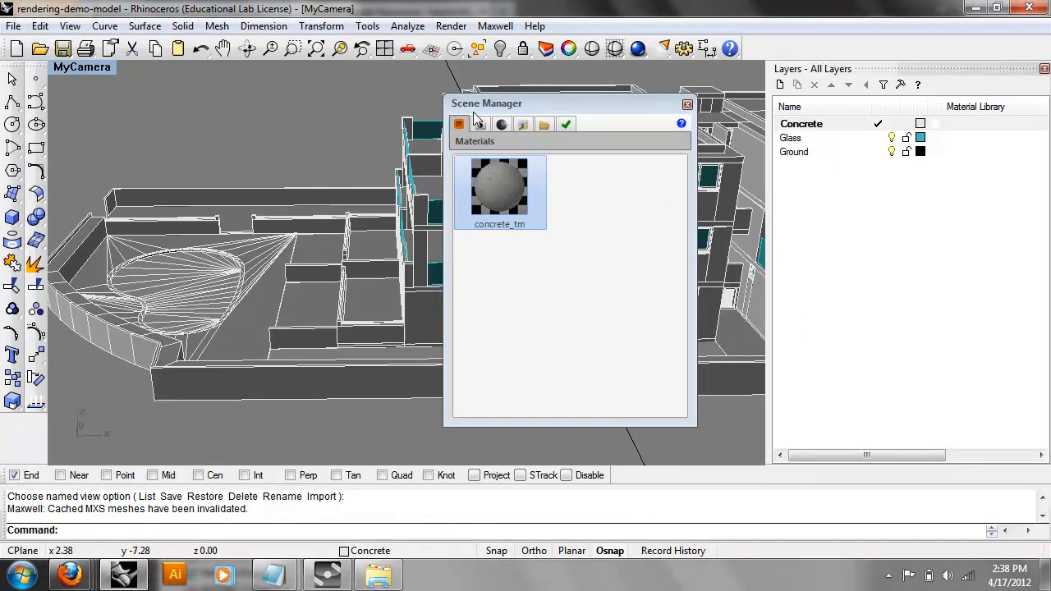
# Close the Scene Manager, show Properties and select the front boundary wall.
pyautogui.click(688, 105)
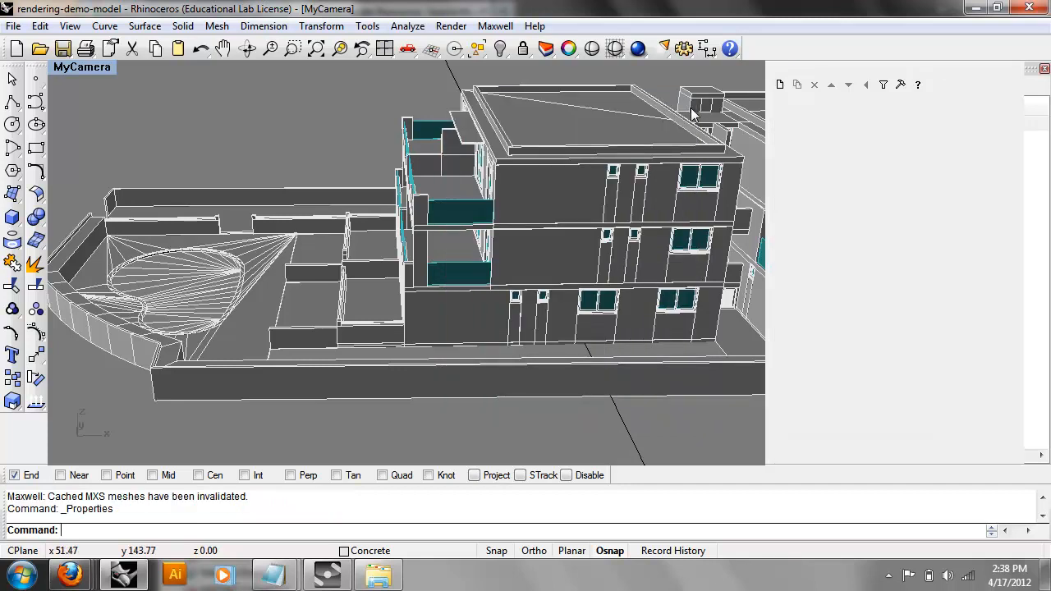
pyautogui.press('F3')
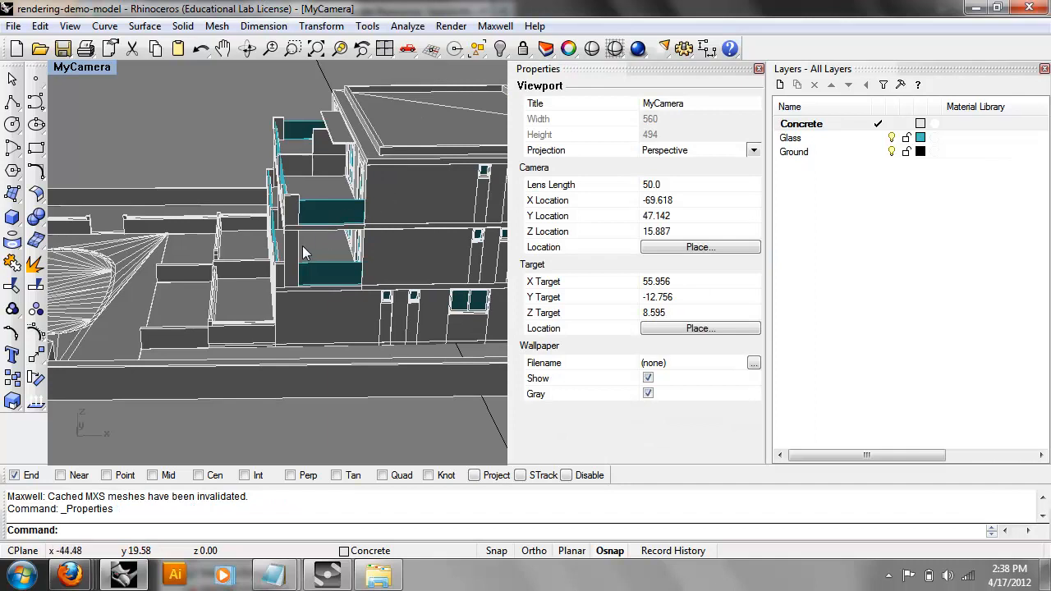
pyautogui.moveTo(172, 153); pyautogui.dragTo(394, 131, button='right')
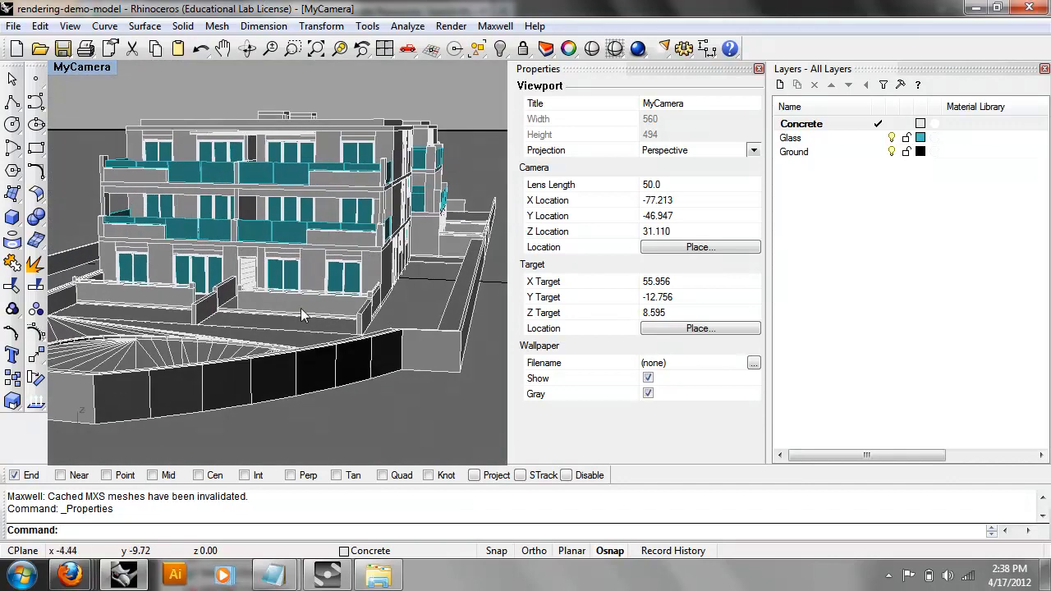
pyautogui.click(296, 385)
pyautogui.moveTo(295, 385); pyautogui.dragTo(262, 357, button='right')
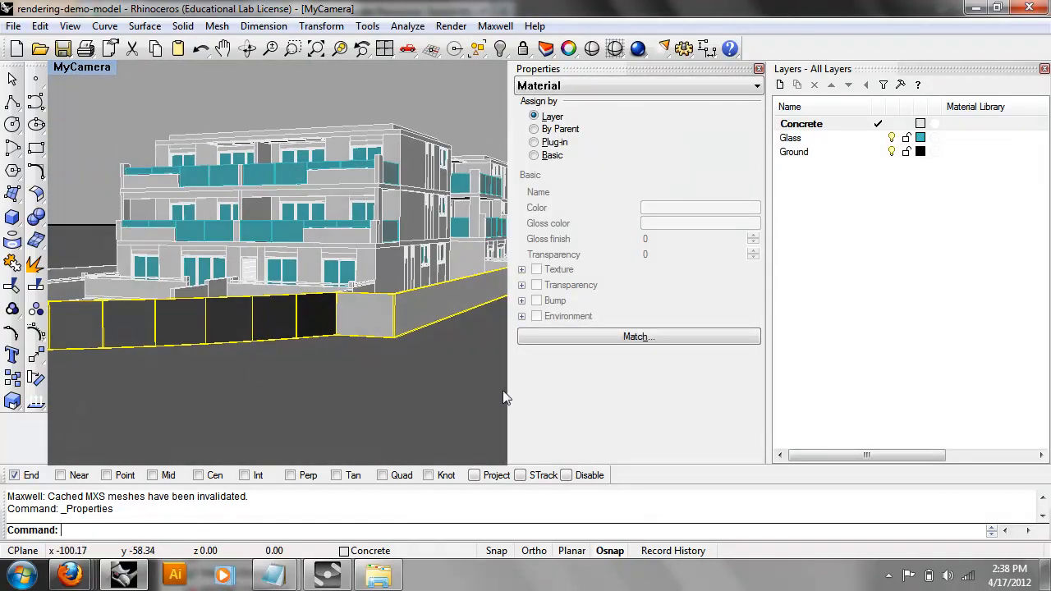
# Set the wall's material to assign by Plug-in and choose concrete_tm.
pyautogui.click(535, 86)
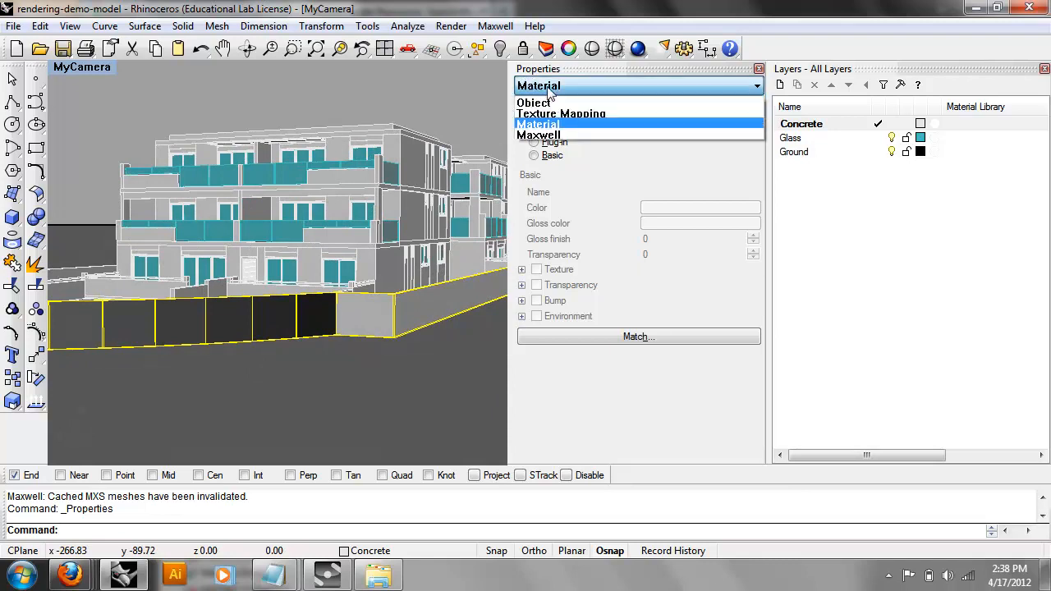
pyautogui.click(558, 103)
pyautogui.click(557, 86)
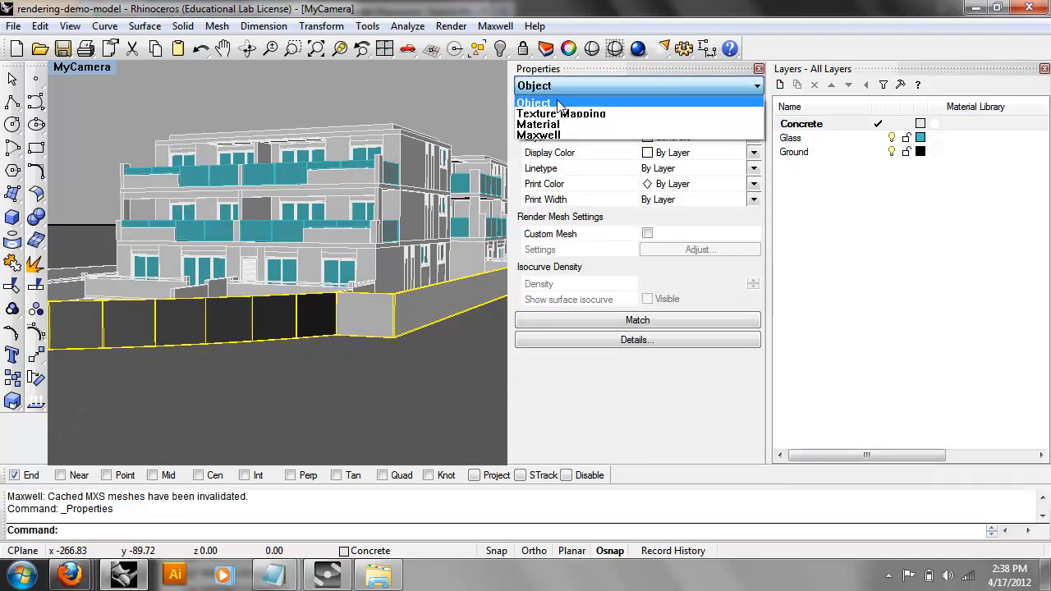
pyautogui.click(555, 124)
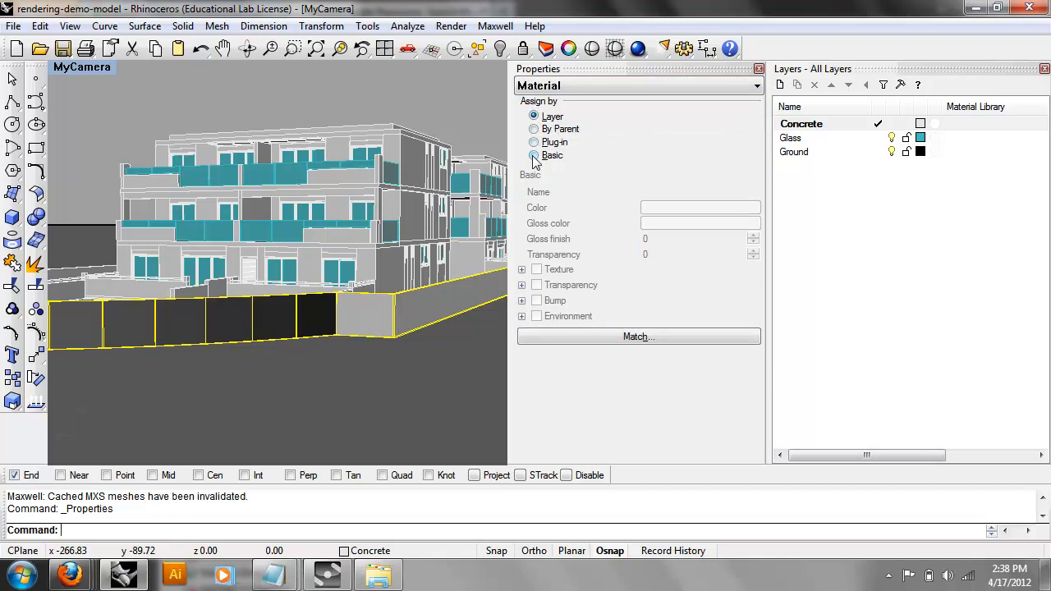
pyautogui.click(534, 142)
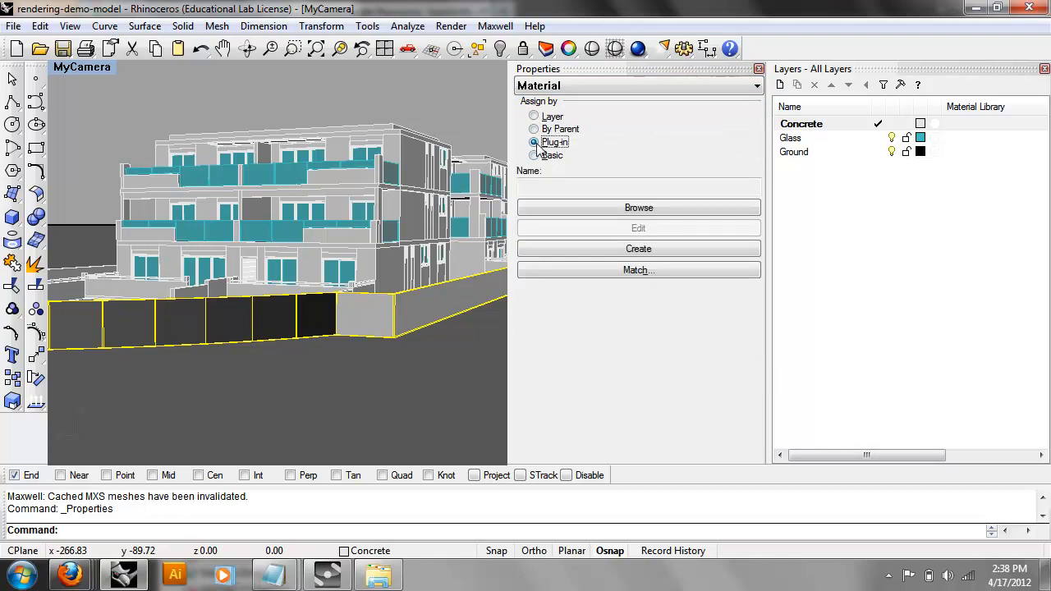
pyautogui.click(621, 209)
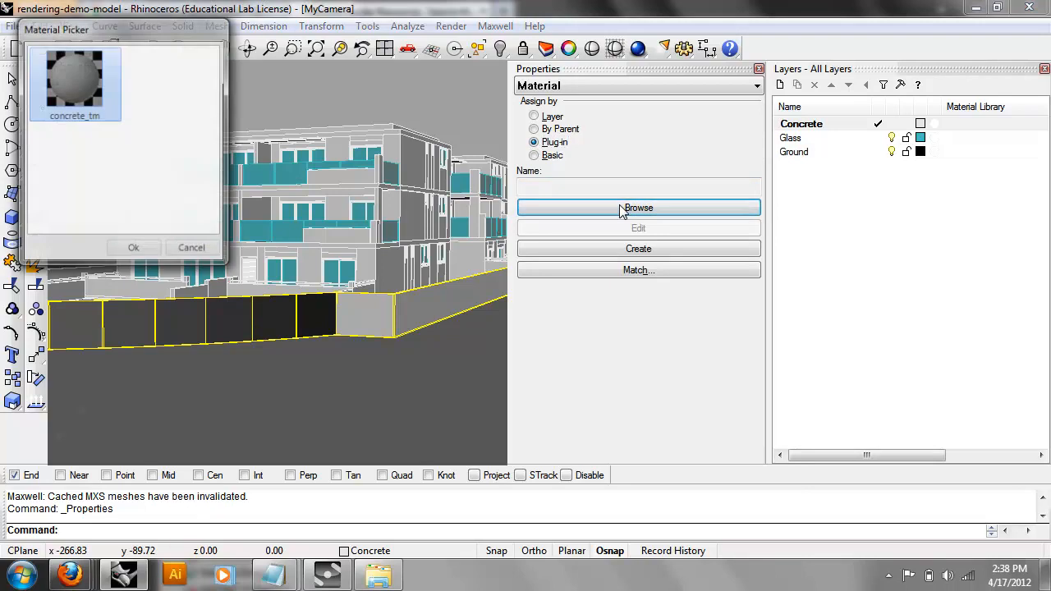
pyautogui.doubleClick(79, 76)
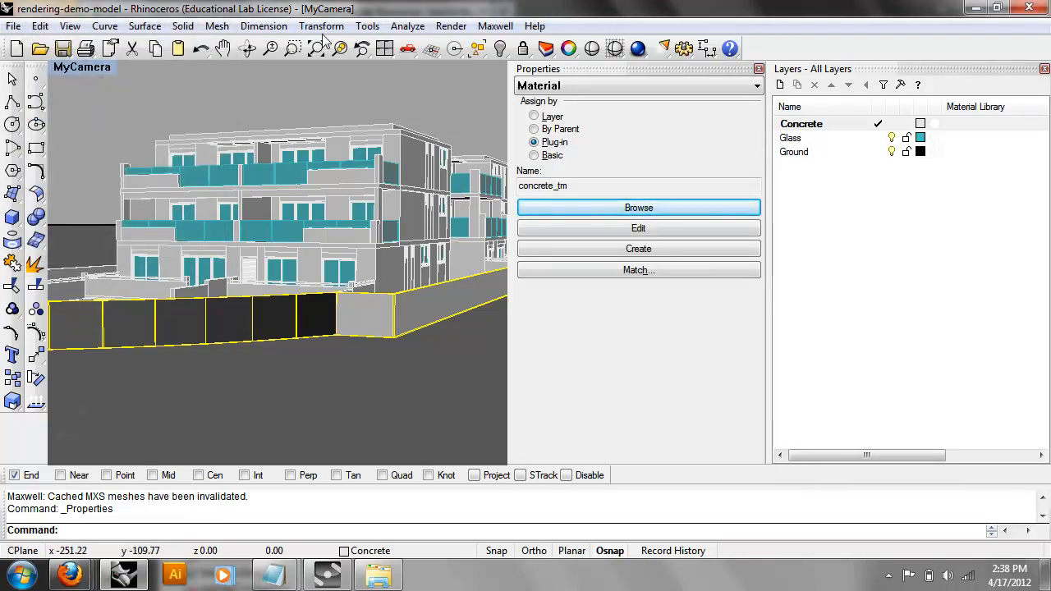
pyautogui.click(494, 26)
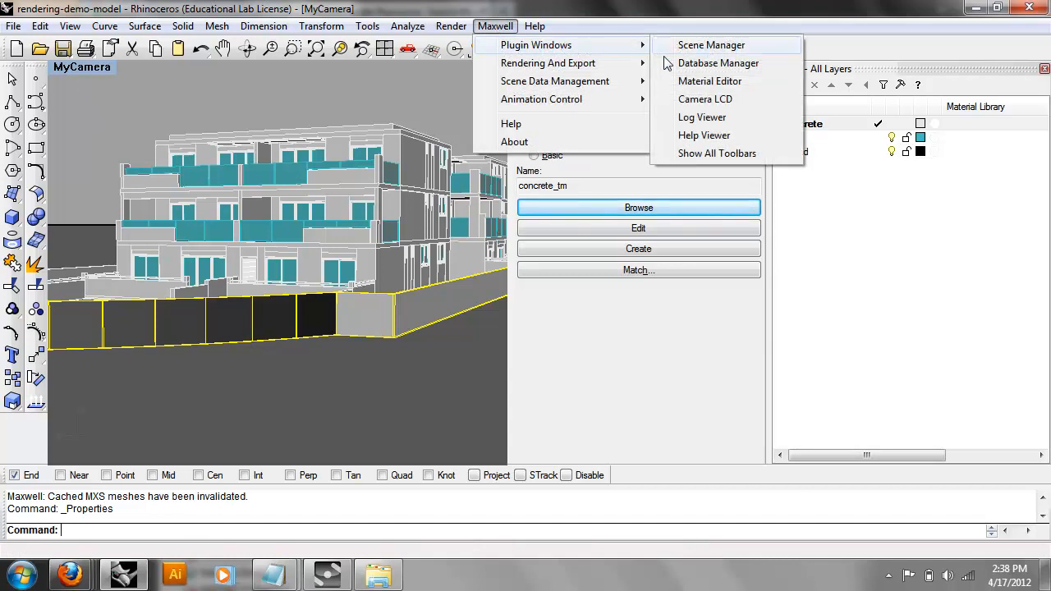
# Start a Maxwell Fire preview of the MyCamera view and position its window.
pyautogui.moveTo(579, 64)
pyautogui.click(700, 155)
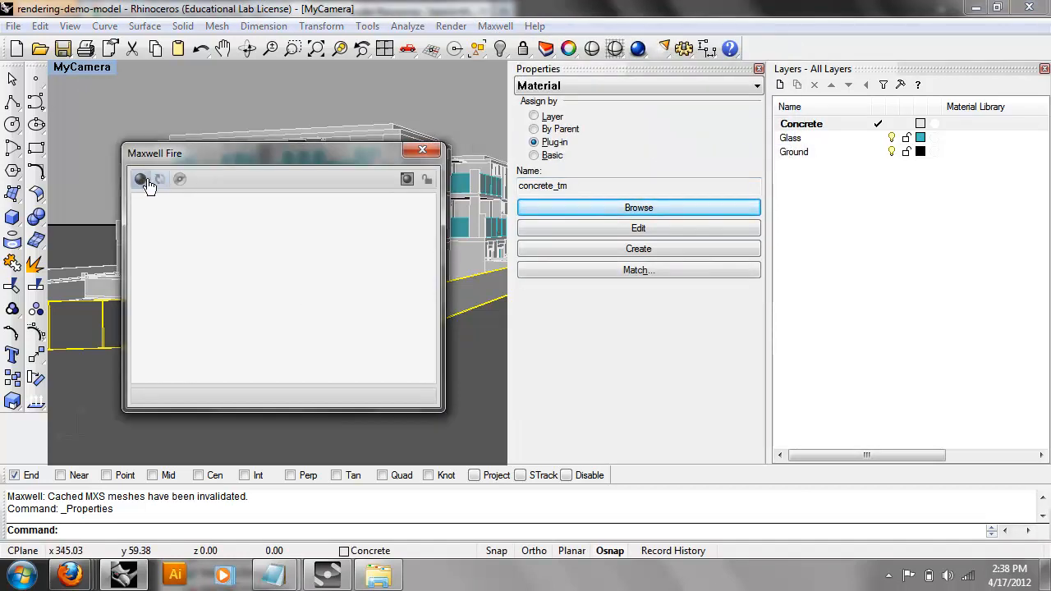
pyautogui.moveTo(158, 168); pyautogui.dragTo(220, 167)
pyautogui.click(219, 179)
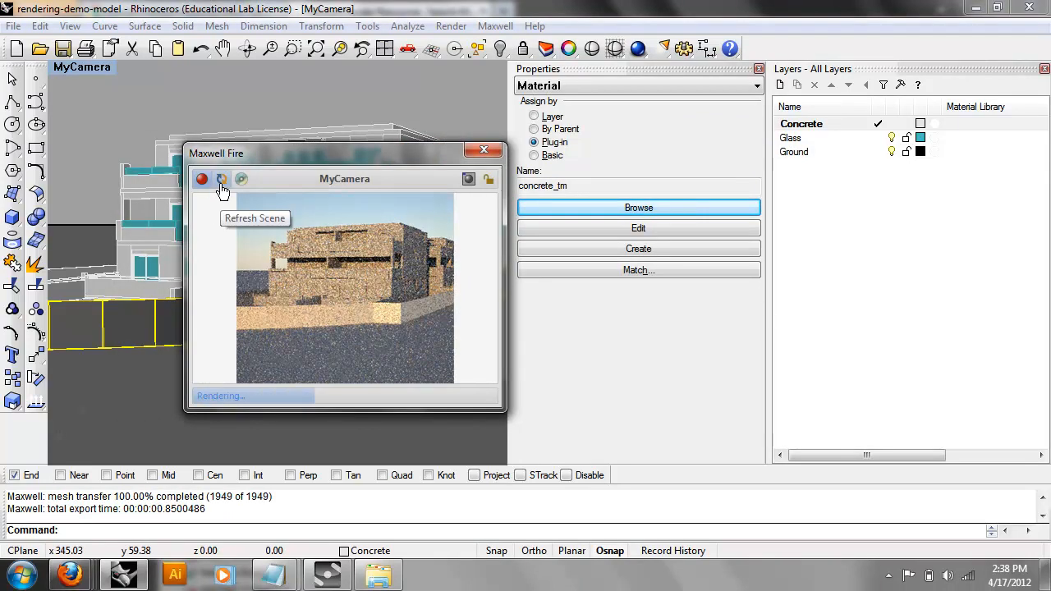
pyautogui.click(221, 181)
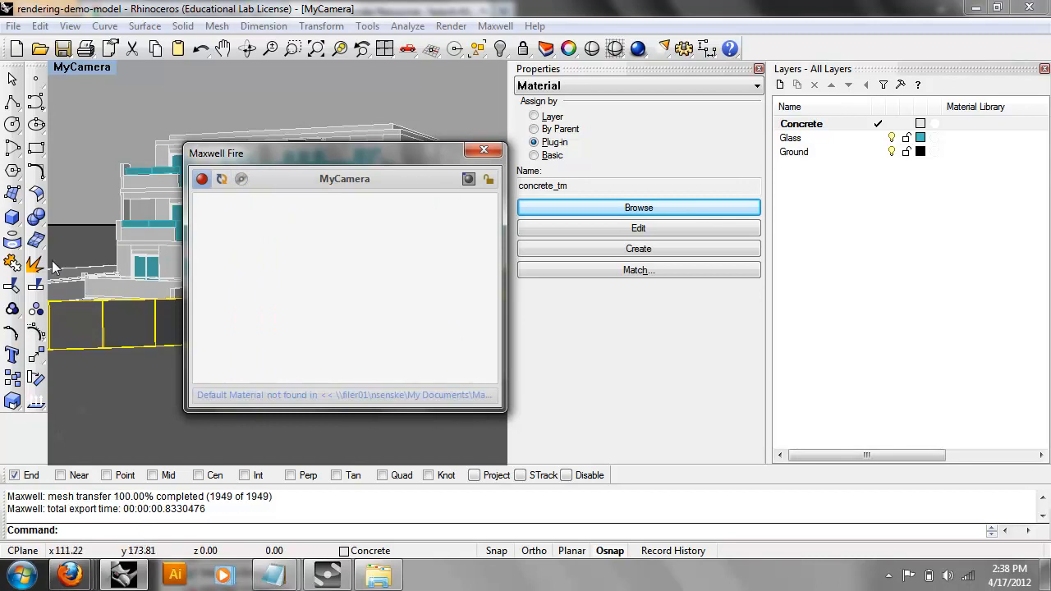
pyautogui.moveTo(398, 169); pyautogui.dragTo(934, 204)
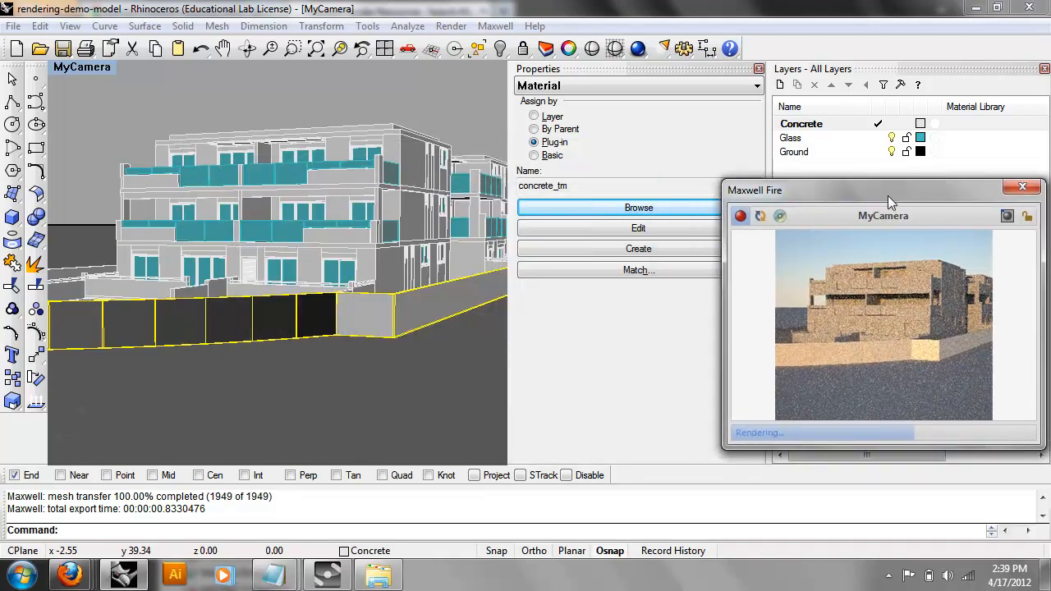
pyautogui.moveTo(237, 278); pyautogui.dragTo(314, 275, button='right')
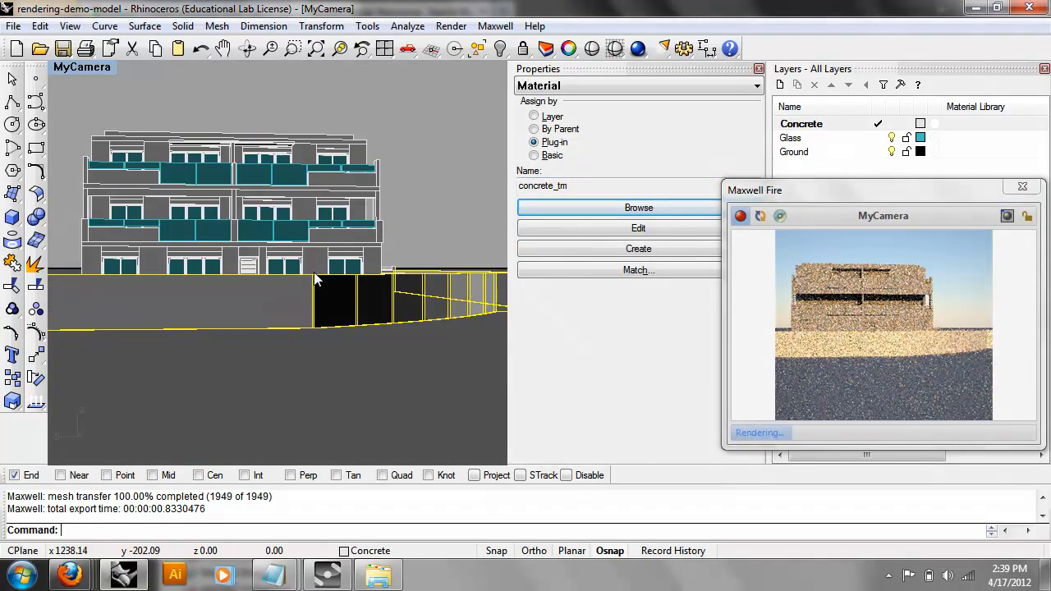
# Zoom to the concrete corner, re-pick concrete_tm for the wall, and refresh the Fire render.
pyautogui.scroll(3, 316, 275)
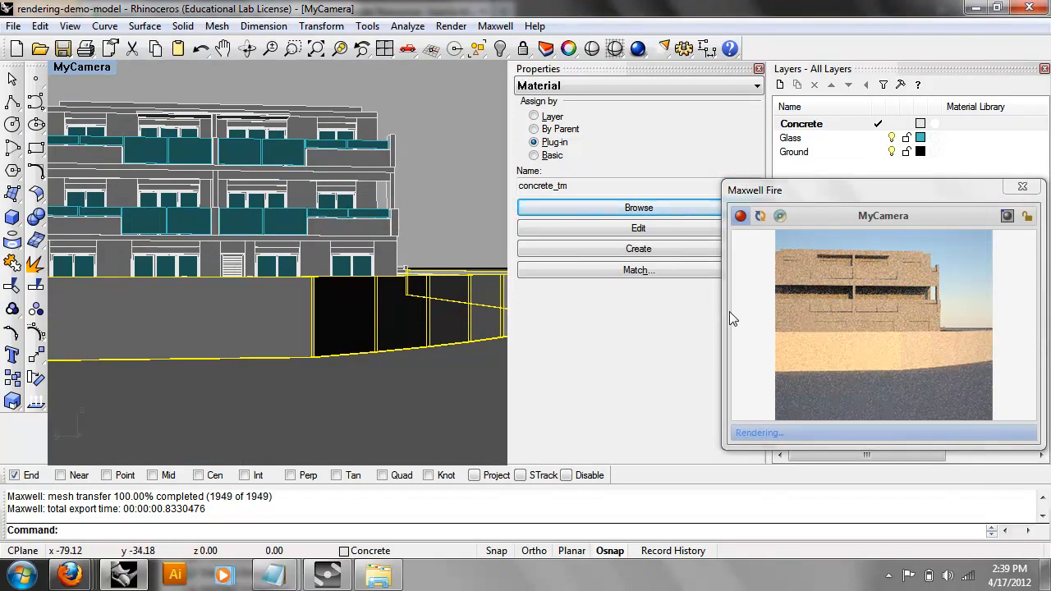
pyautogui.moveTo(279, 275); pyautogui.dragTo(347, 278, button='right')
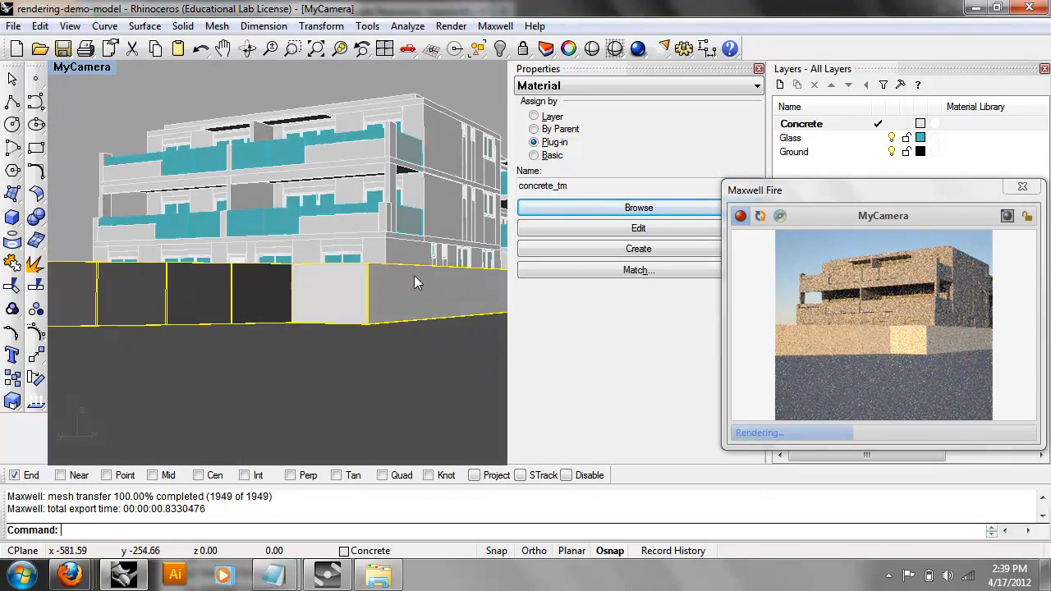
pyautogui.scroll(4, 414, 275)
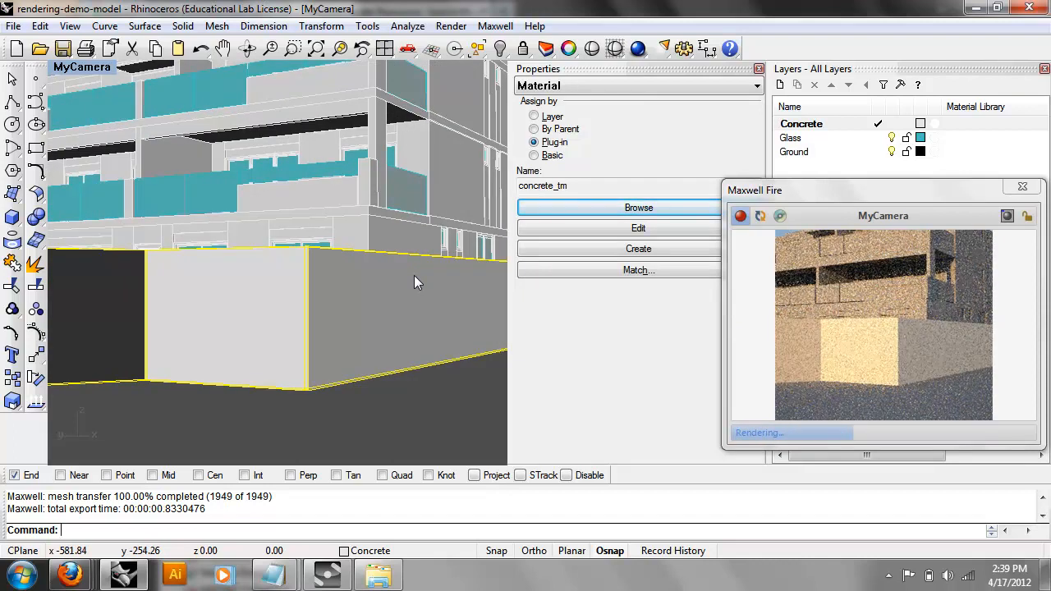
pyautogui.scroll(3, 414, 281)
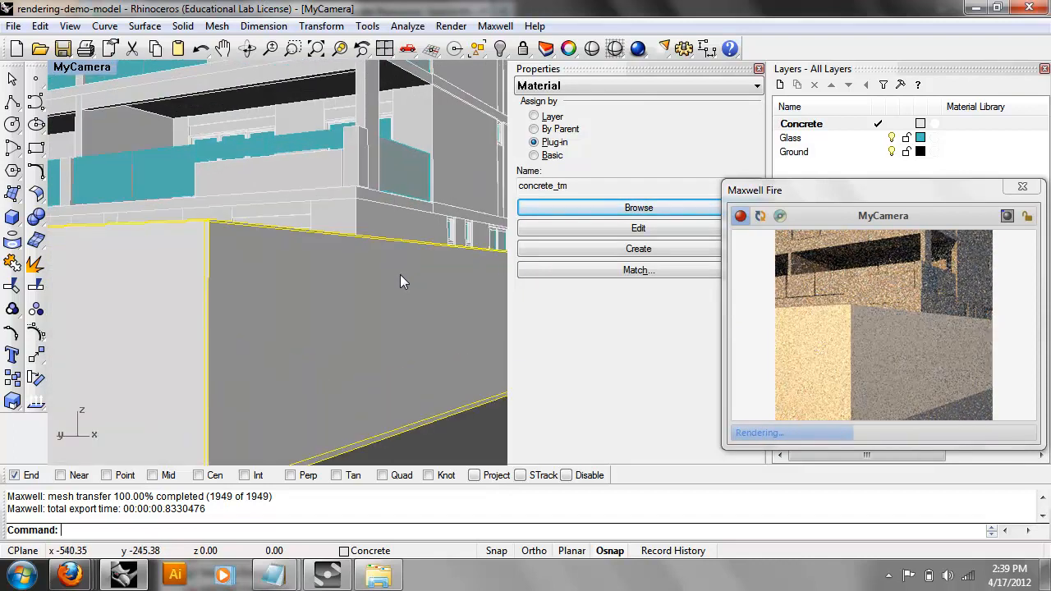
pyautogui.moveTo(838, 196); pyautogui.dragTo(784, 248)
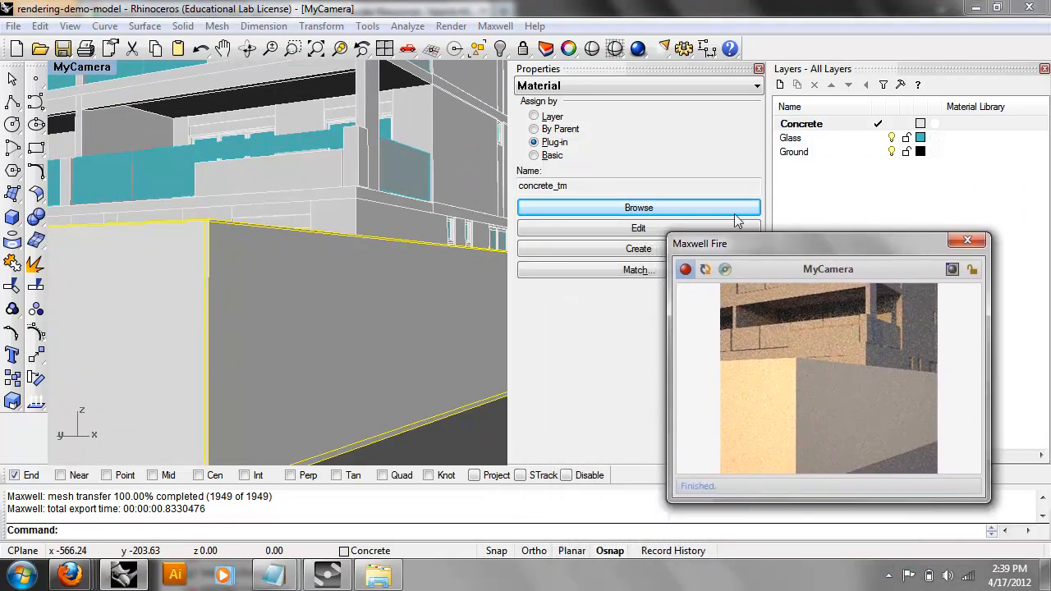
pyautogui.click(655, 207)
pyautogui.doubleClick(57, 72)
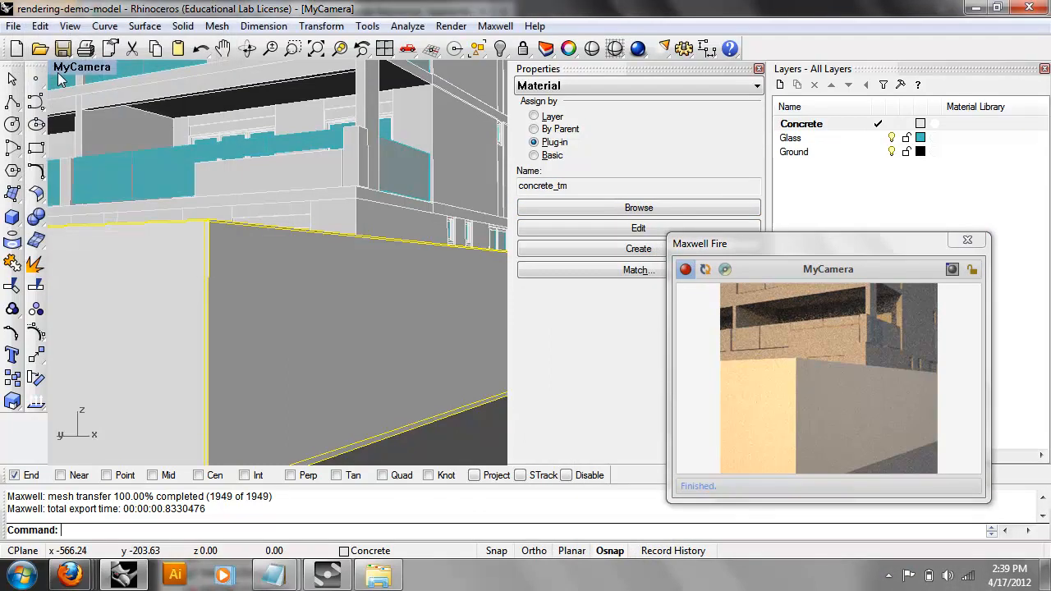
pyautogui.click(707, 269)
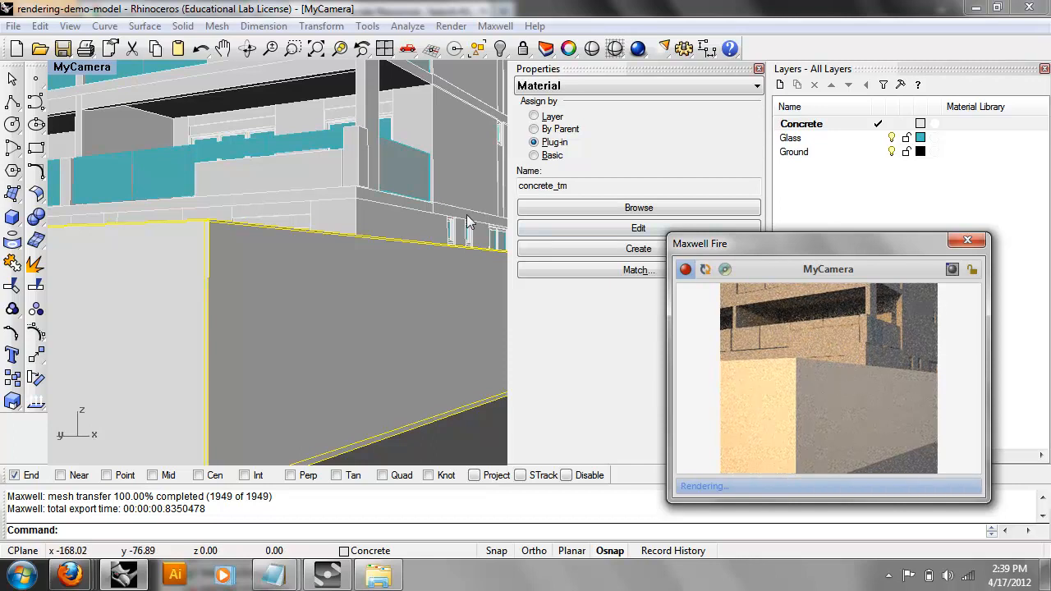
# Assign the Maxwell material concrete_tm to the Concrete layer by plug-in and refresh the Fire preview.
pyautogui.click(802, 127)
pyautogui.rightClick(802, 128)
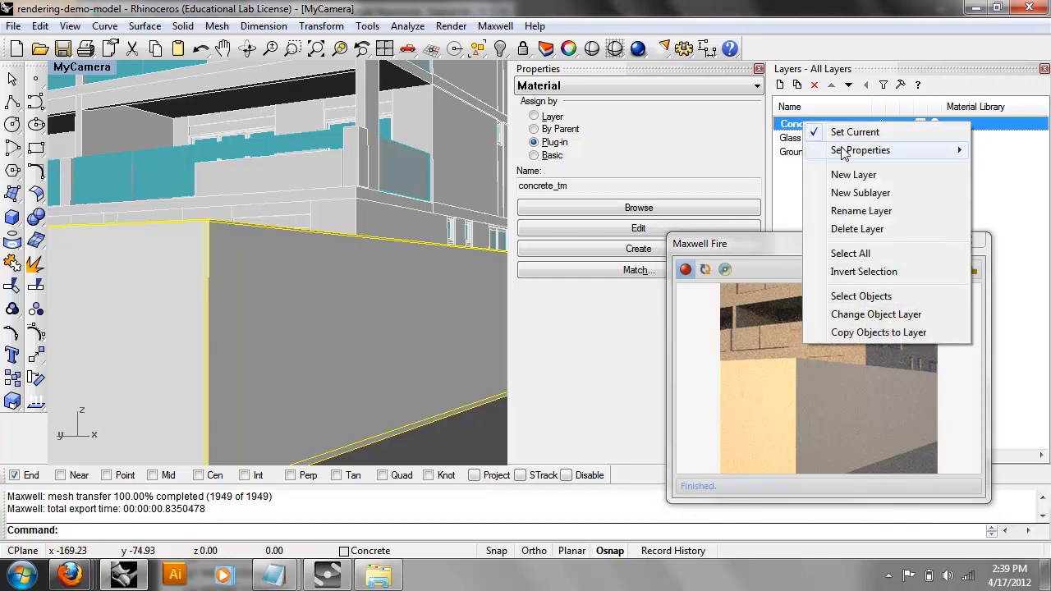
pyautogui.moveTo(846, 157)
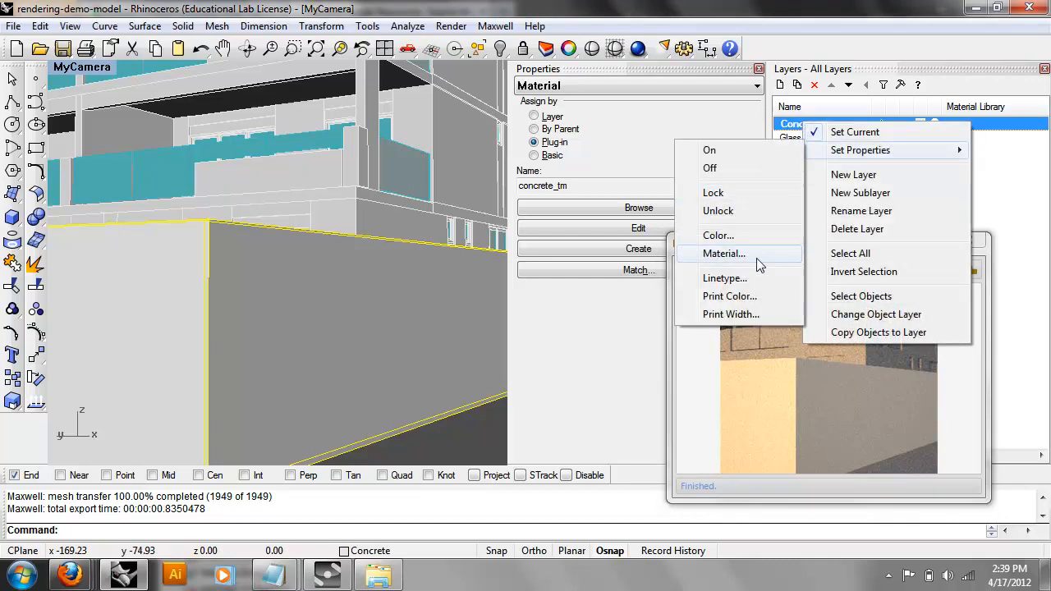
pyautogui.click(756, 257)
pyautogui.moveTo(92, 36); pyautogui.dragTo(234, 43)
pyautogui.click(187, 74)
pyautogui.click(247, 141)
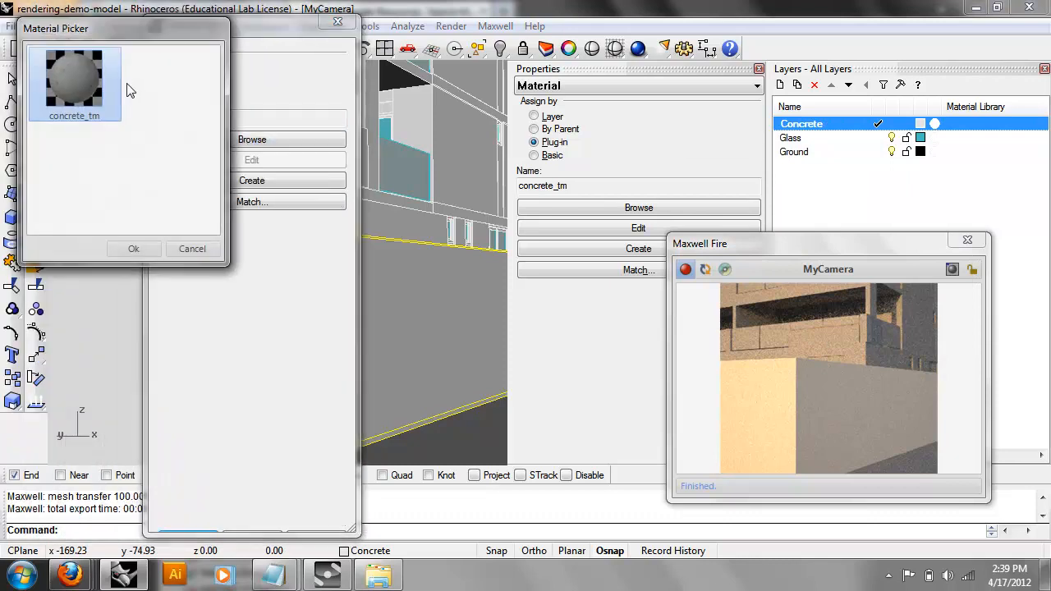
pyautogui.click(136, 247)
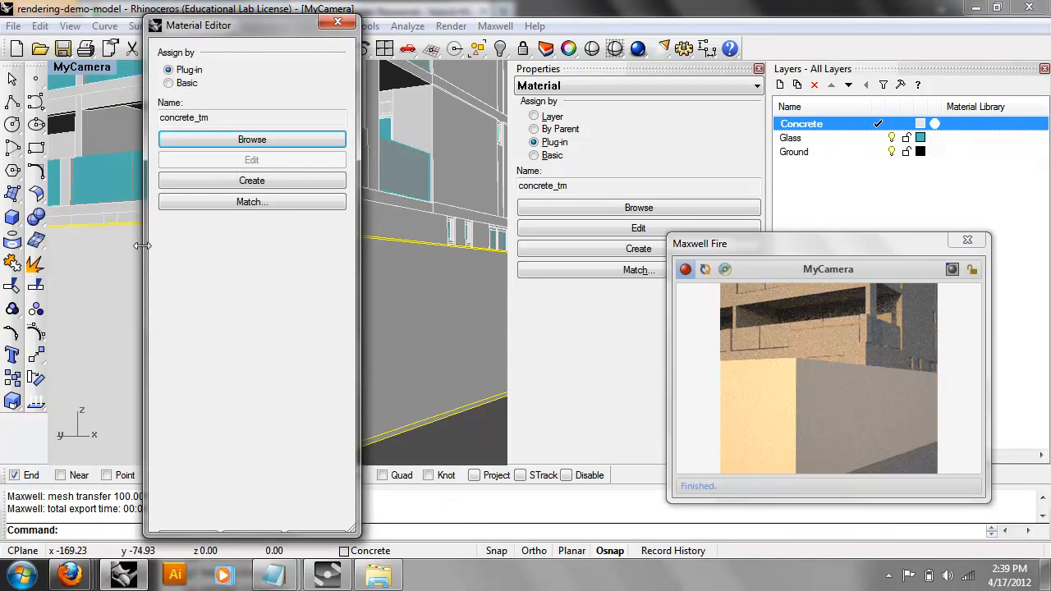
pyautogui.click(703, 269)
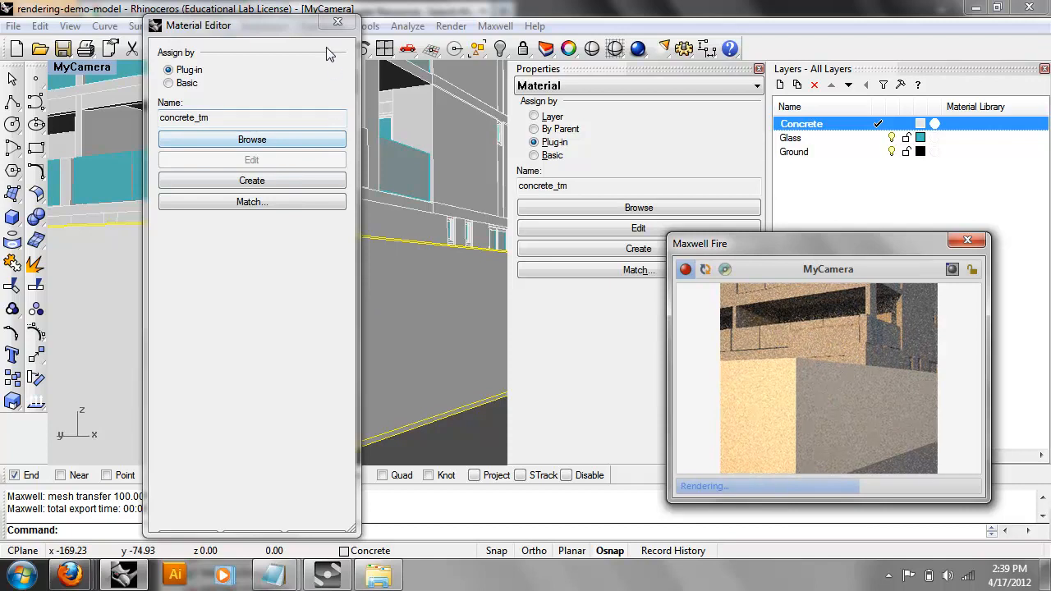
pyautogui.click(337, 25)
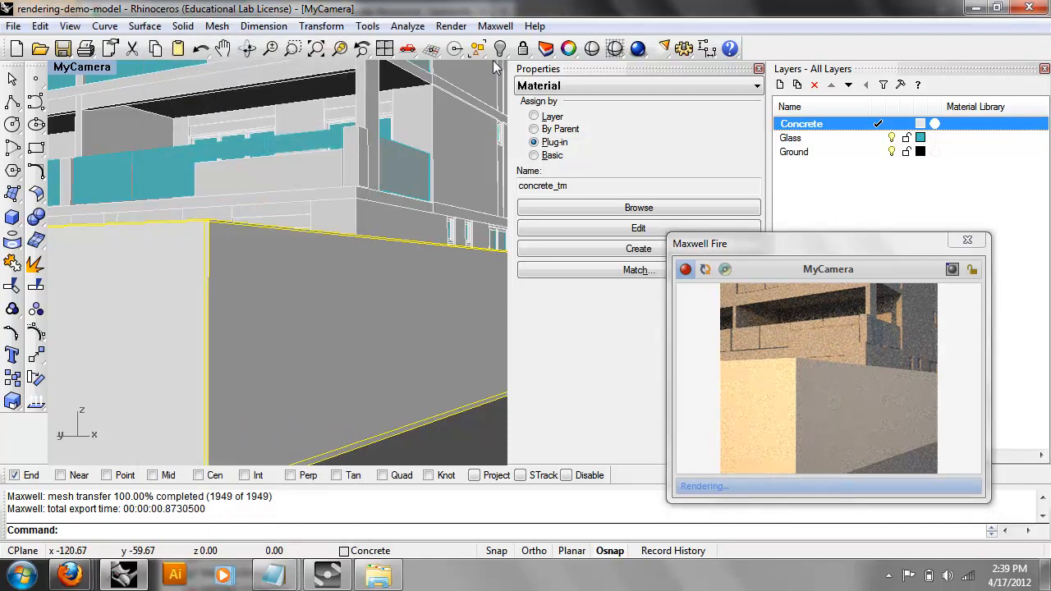
# In the Maxwell Scene Manager, set the environment type to Sky Dome with Use Sun left on.
pyautogui.click(489, 25)
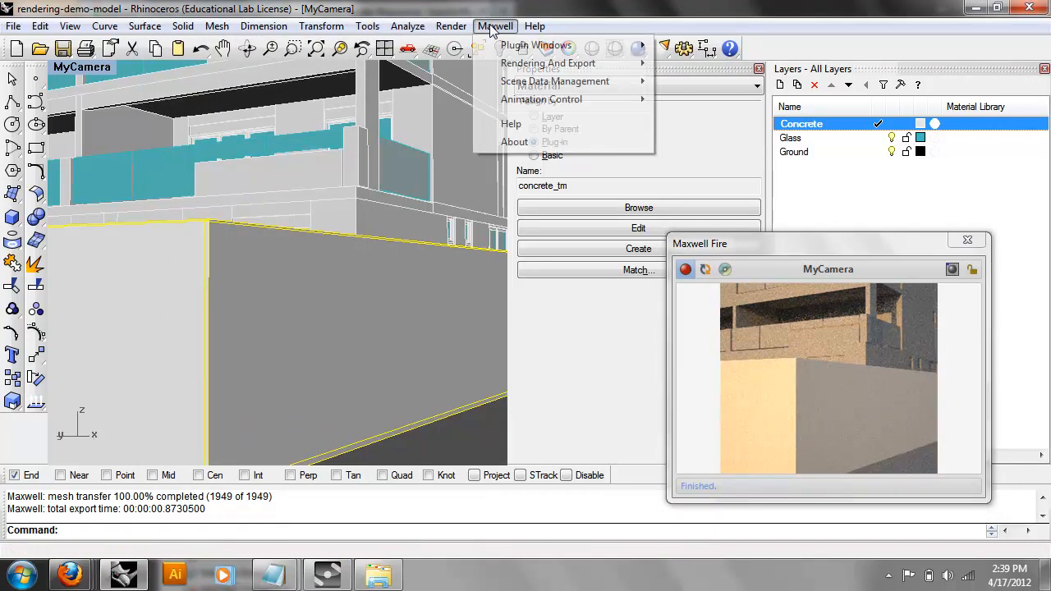
pyautogui.moveTo(575, 45)
pyautogui.click(723, 42)
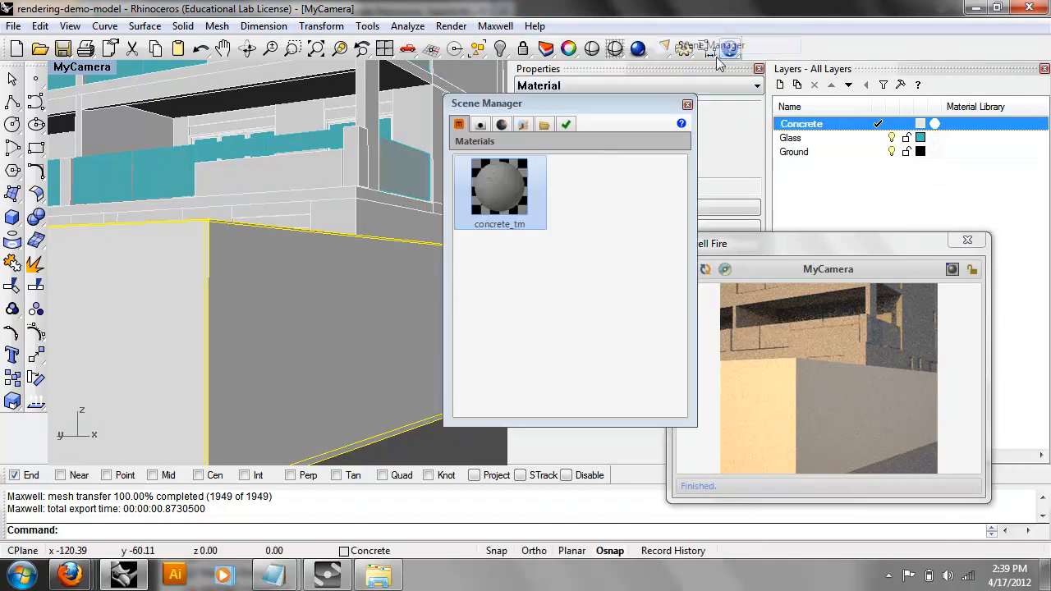
pyautogui.click(503, 124)
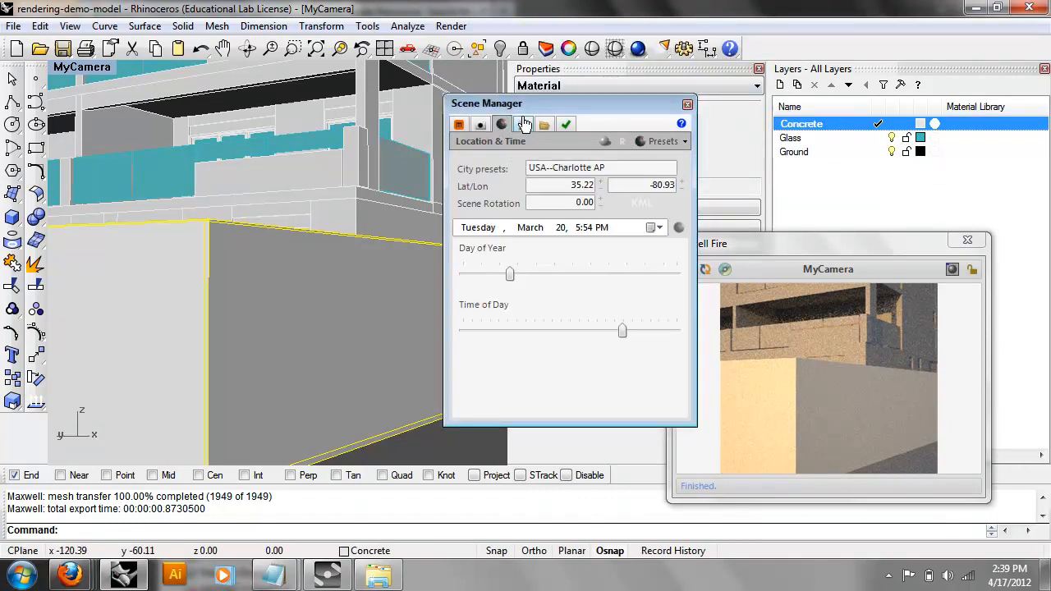
pyautogui.click(501, 125)
pyautogui.click(539, 167)
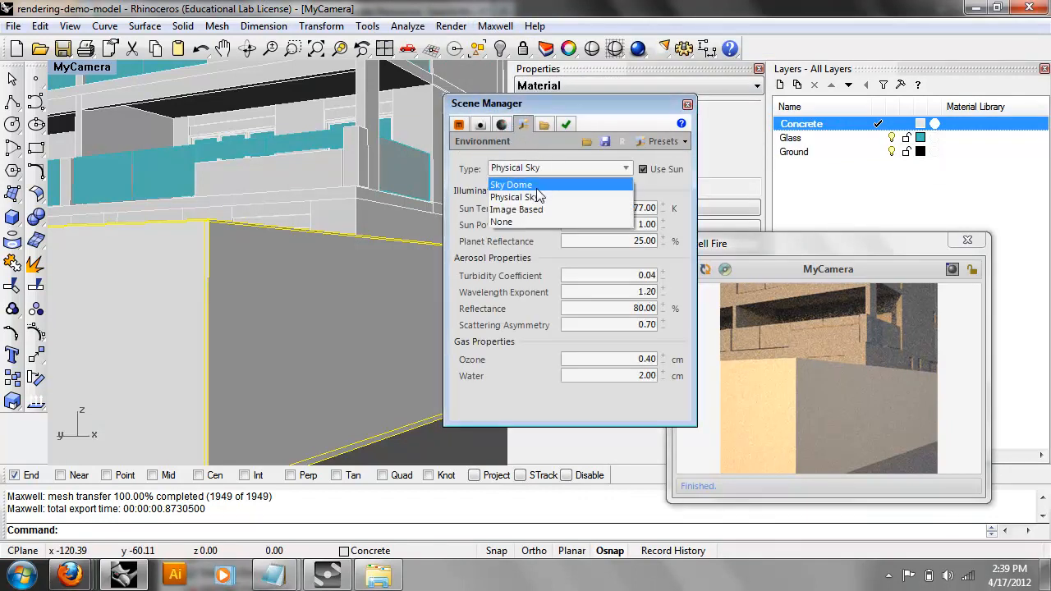
pyautogui.click(535, 182)
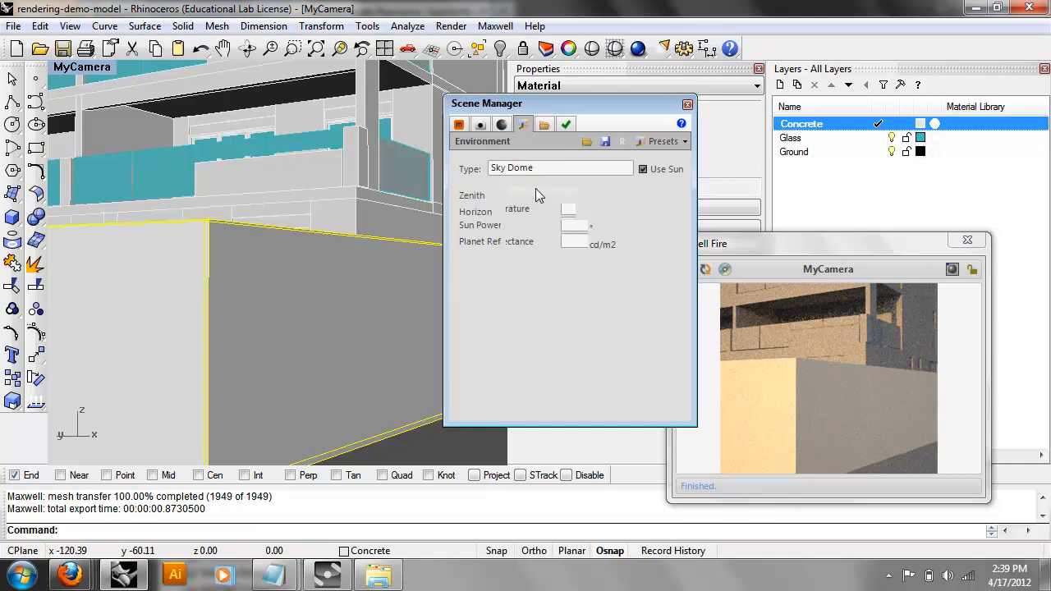
pyautogui.click(643, 168)
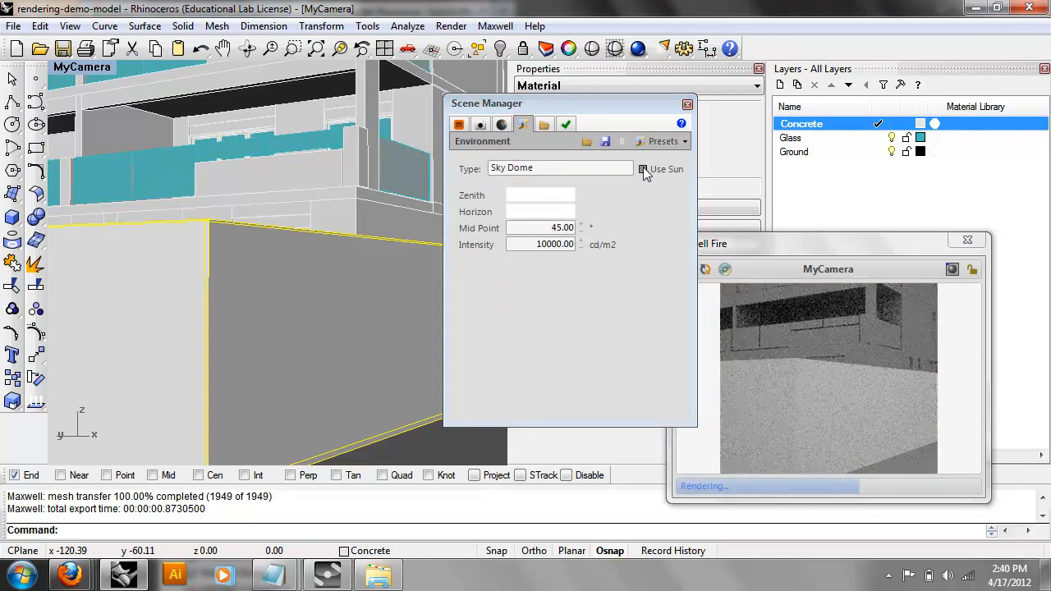
pyautogui.click(643, 168)
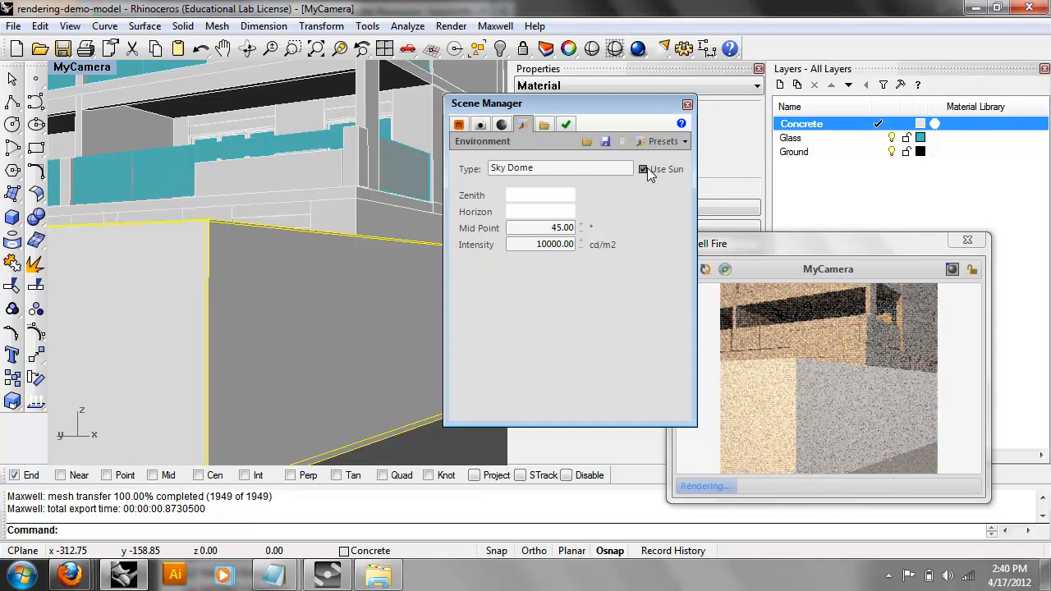
pyautogui.click(688, 104)
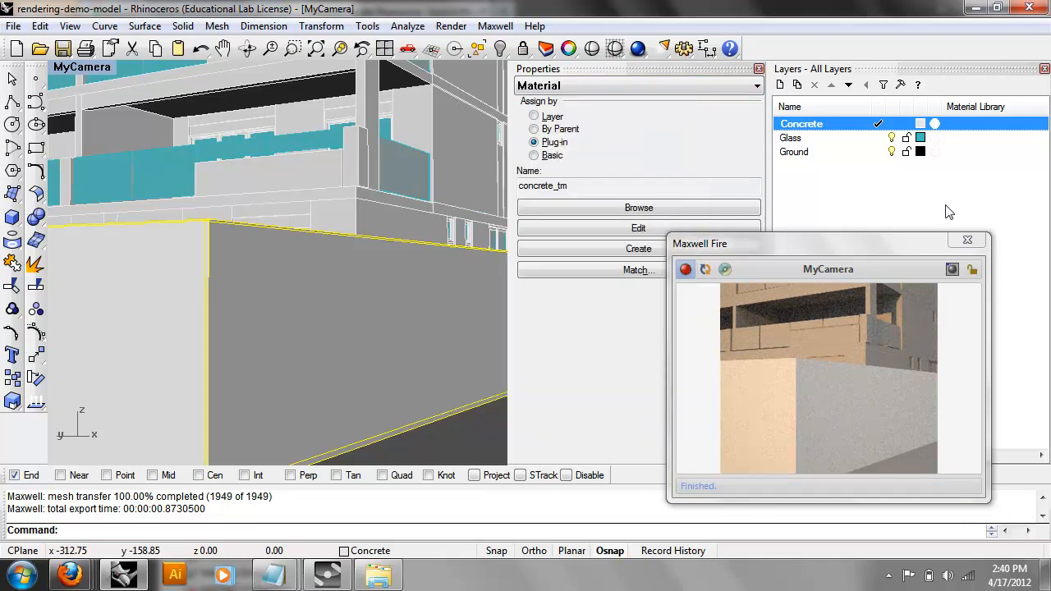
# Close the Maxwell Fire preview and show the Scene Manager's materials list.
pyautogui.click(970, 238)
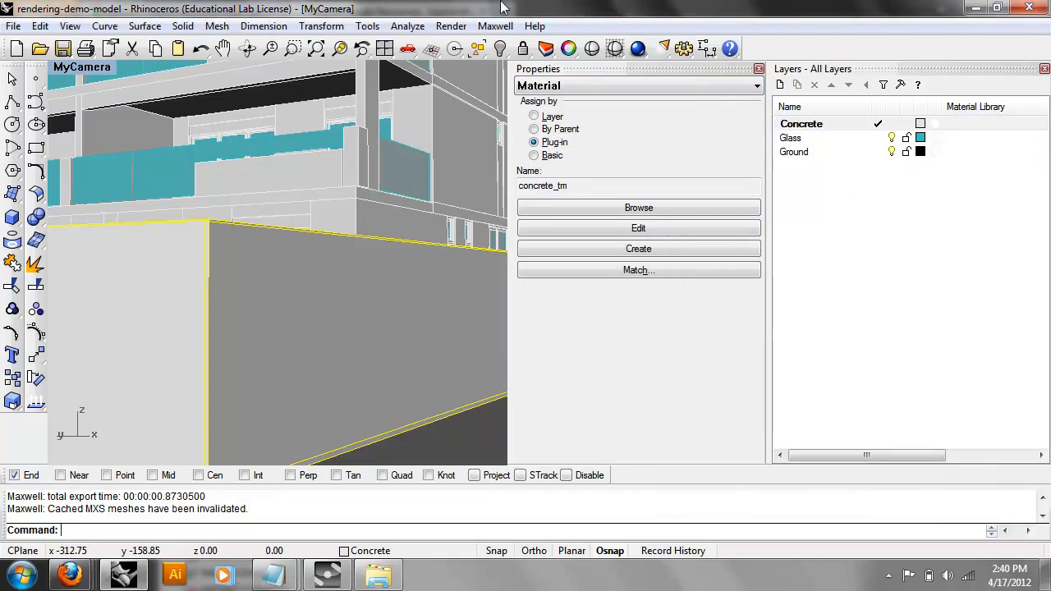
pyautogui.click(495, 26)
pyautogui.moveTo(628, 51)
pyautogui.click(710, 46)
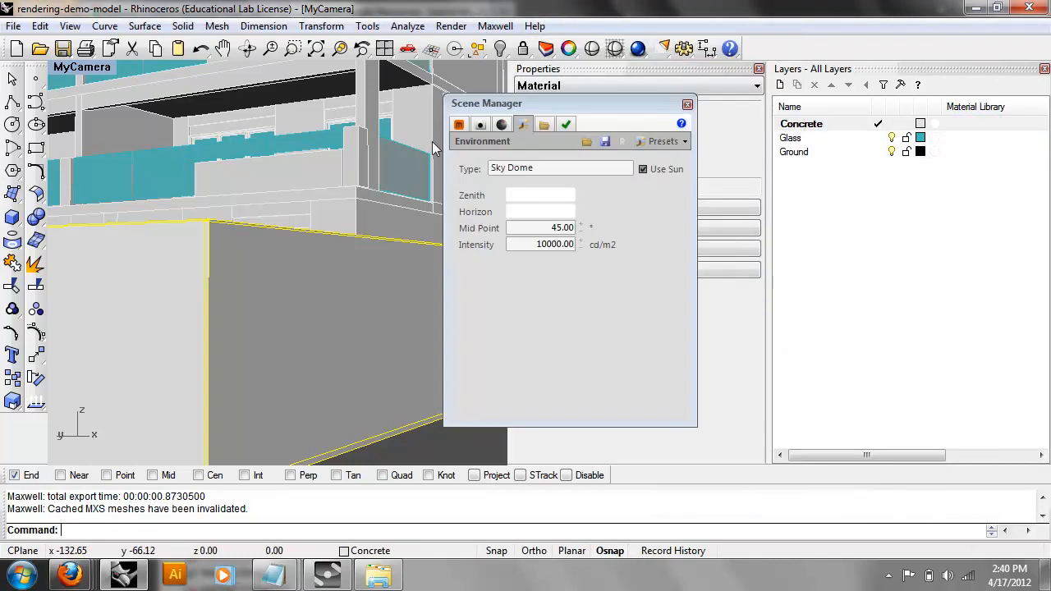
pyautogui.click(459, 124)
# Import basic_glass from the Maxwell_Materials glass folder and open it for editing.
pyautogui.rightClick(546, 250)
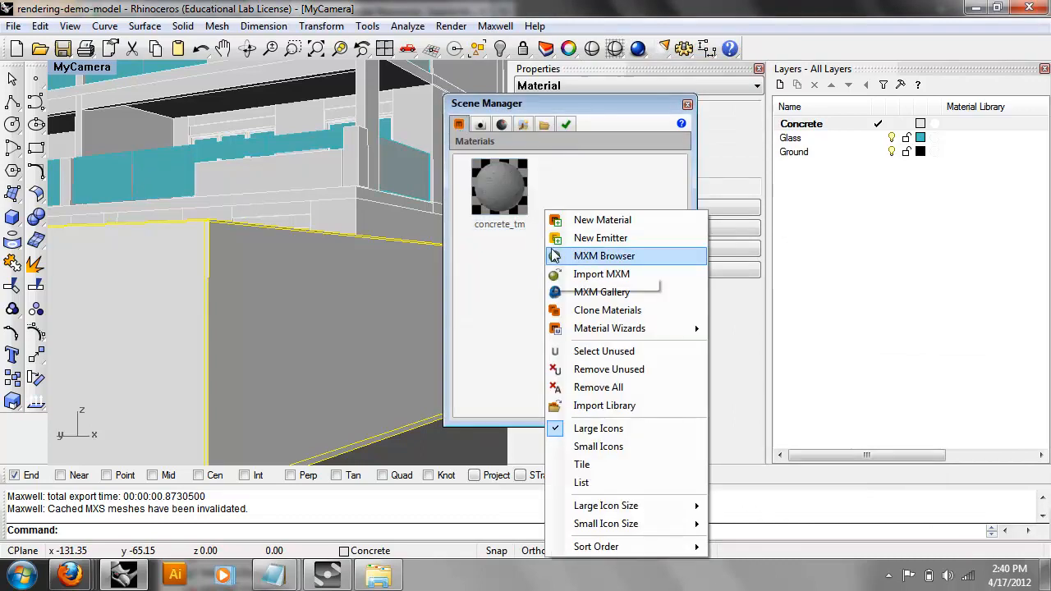
pyautogui.click(607, 271)
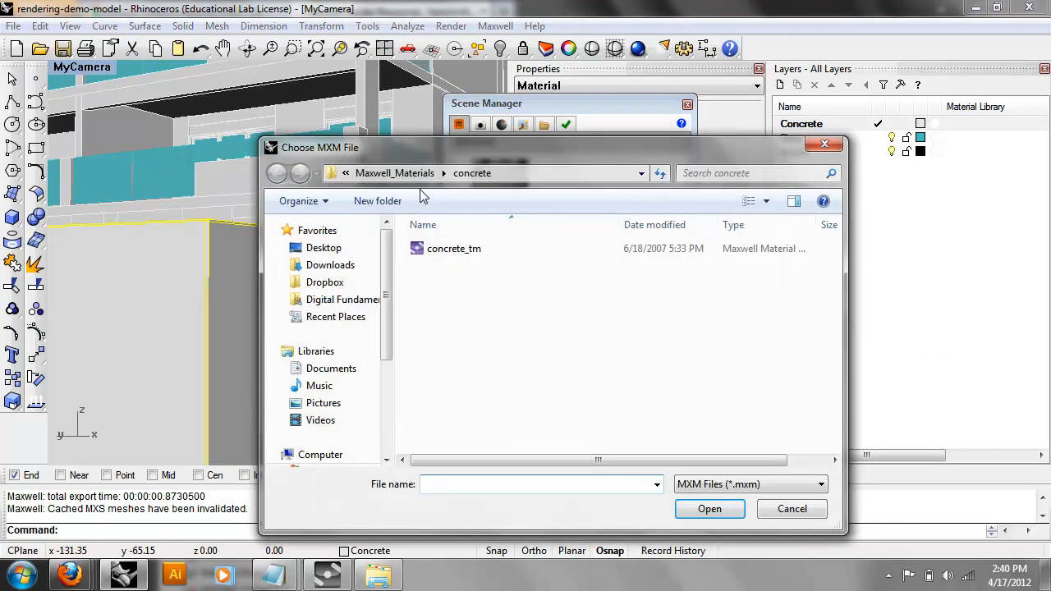
pyautogui.click(396, 173)
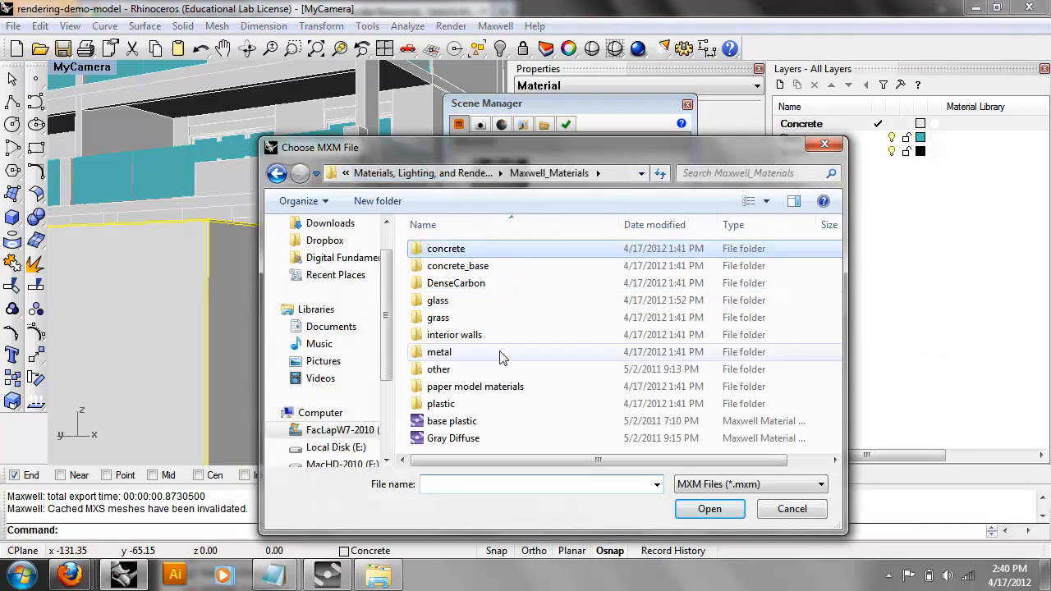
pyautogui.doubleClick(447, 300)
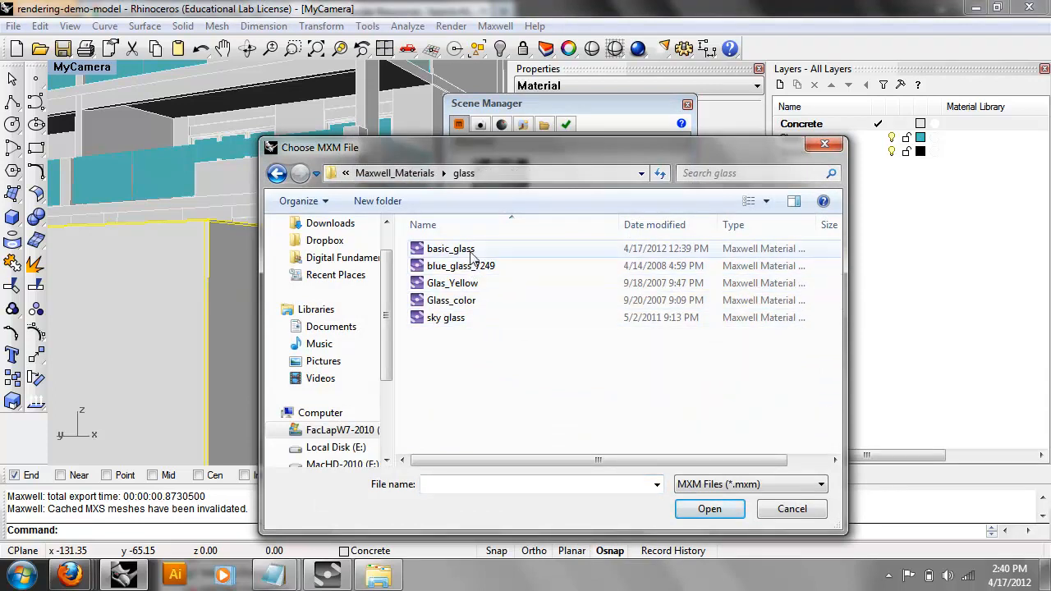
pyautogui.doubleClick(461, 249)
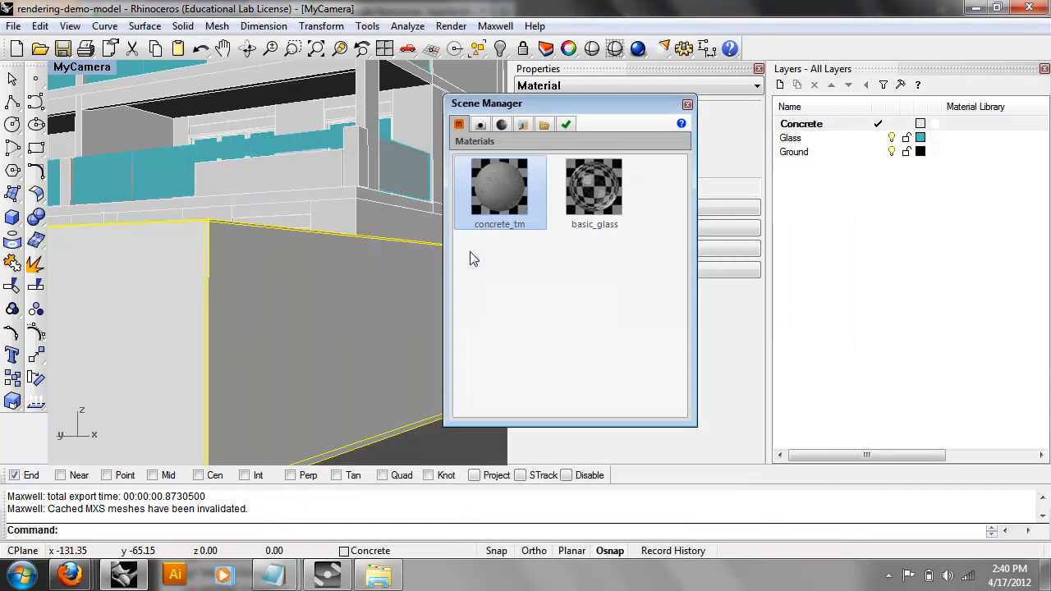
pyautogui.doubleClick(598, 185)
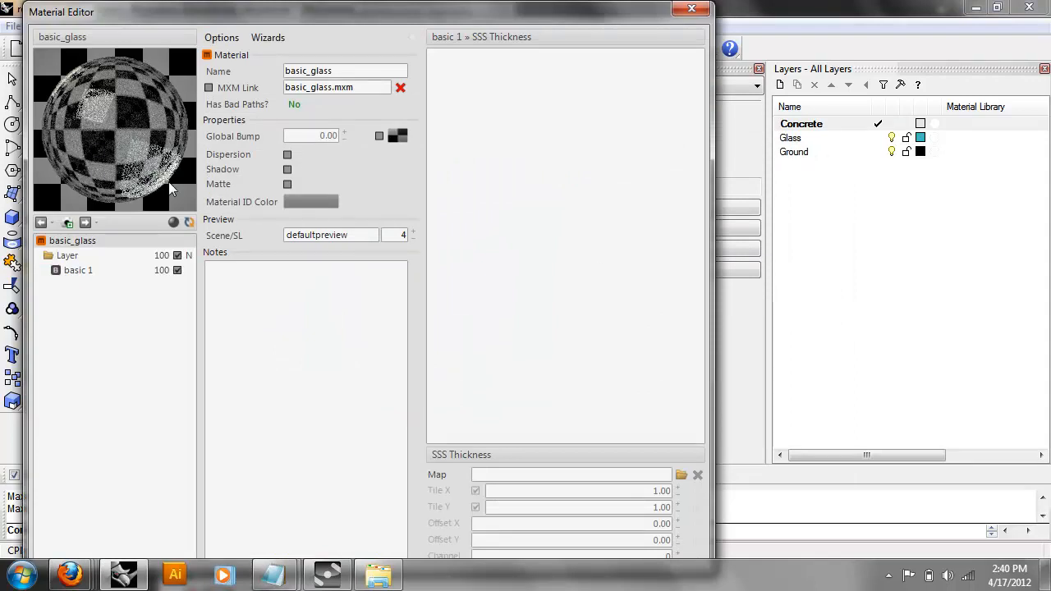
# Select basic_glass's basic 1 layer and bring up its Transmittance colour (RGB 222, 230, 231).
pyautogui.click(114, 269)
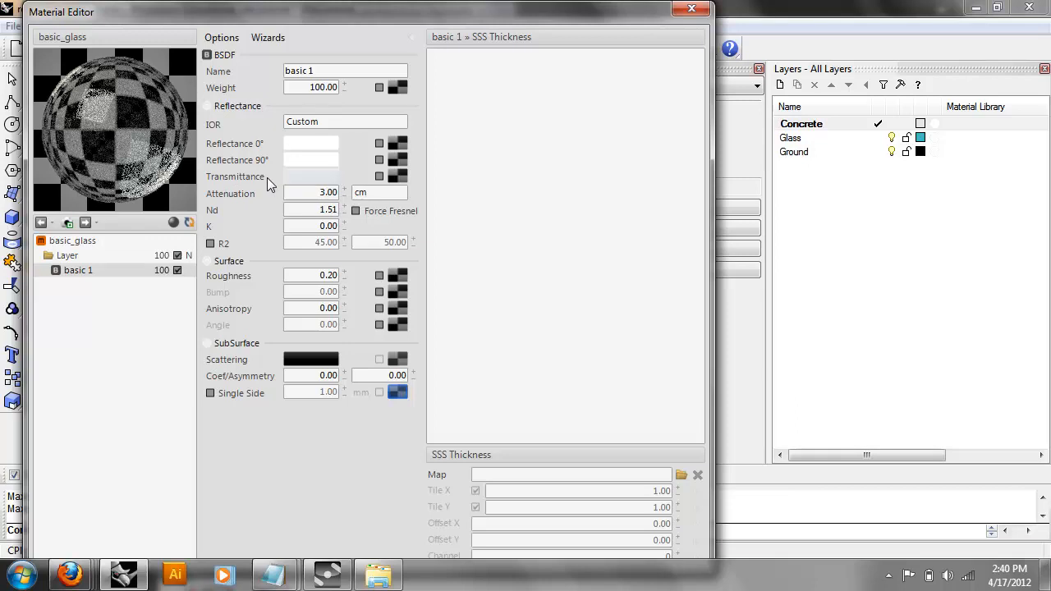
pyautogui.click(305, 177)
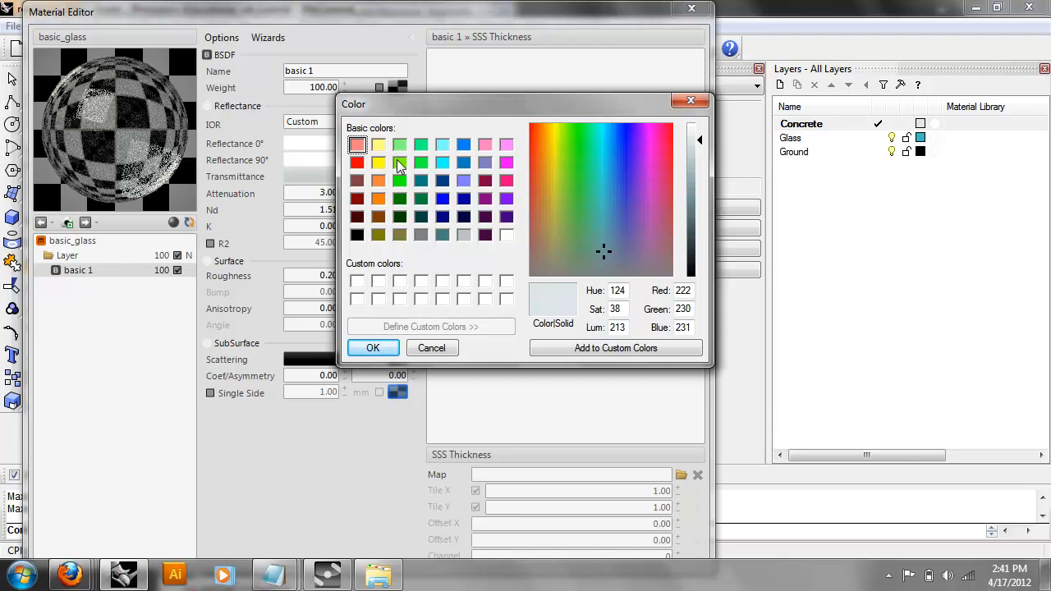
# Cancel the basic 1 Transmittance colour unchanged and close the basic_glass Material Editor.
pyautogui.click(454, 348)
pyautogui.click(69, 241)
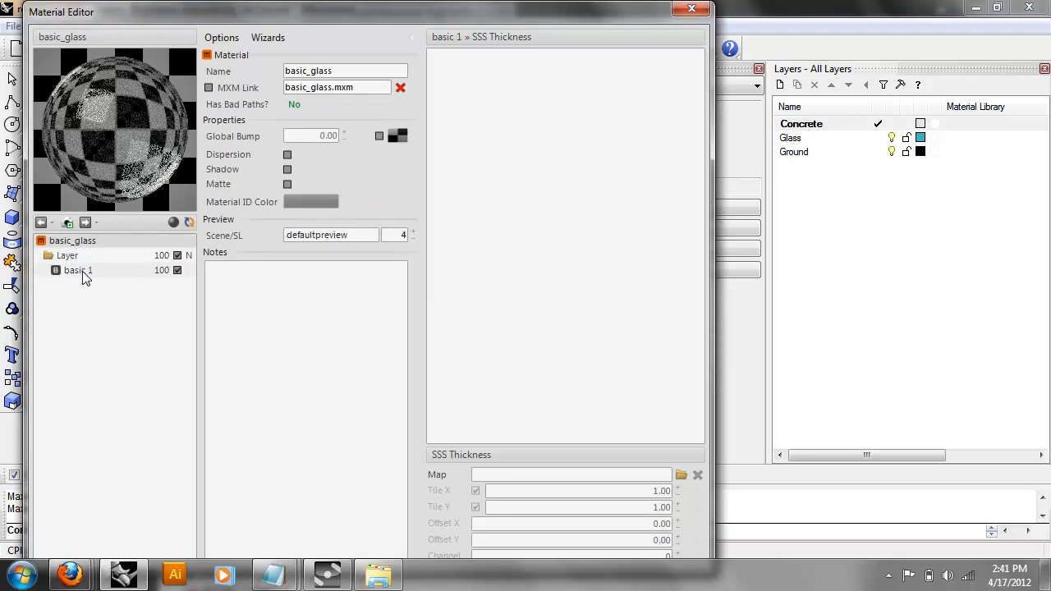
pyautogui.click(82, 271)
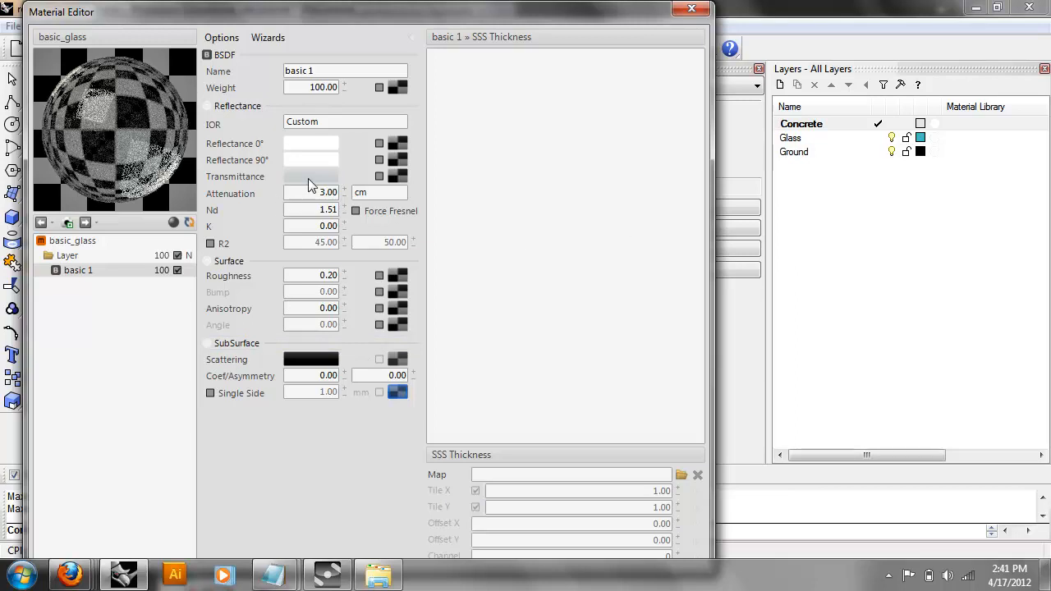
pyautogui.click(691, 8)
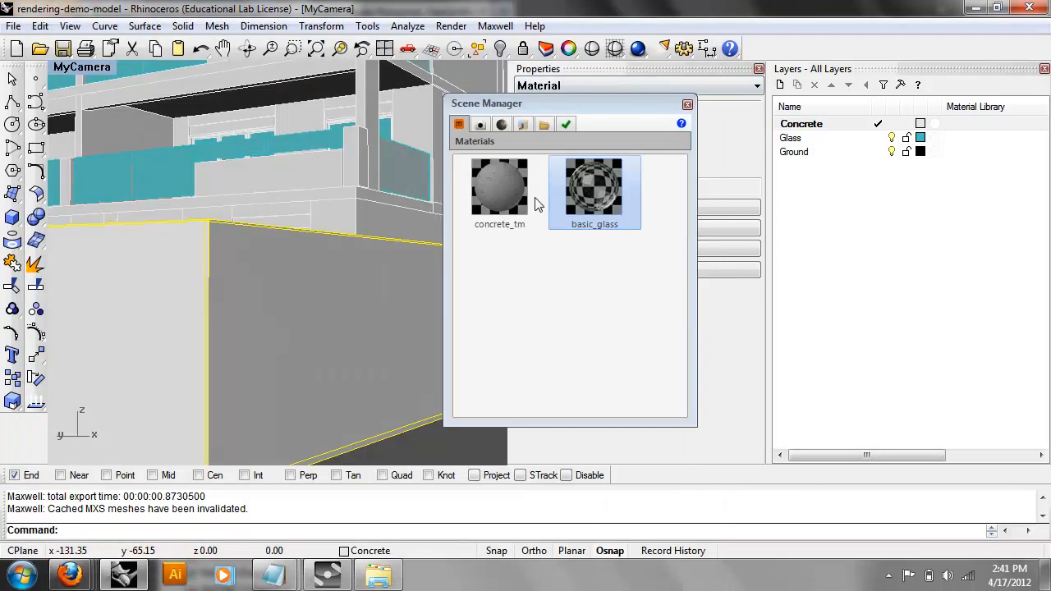
# Assign basic_glass as the Glass layer's plug-in material, then close the Scene Manager.
pyautogui.click(816, 135)
pyautogui.rightClick(817, 135)
pyautogui.moveTo(864, 166)
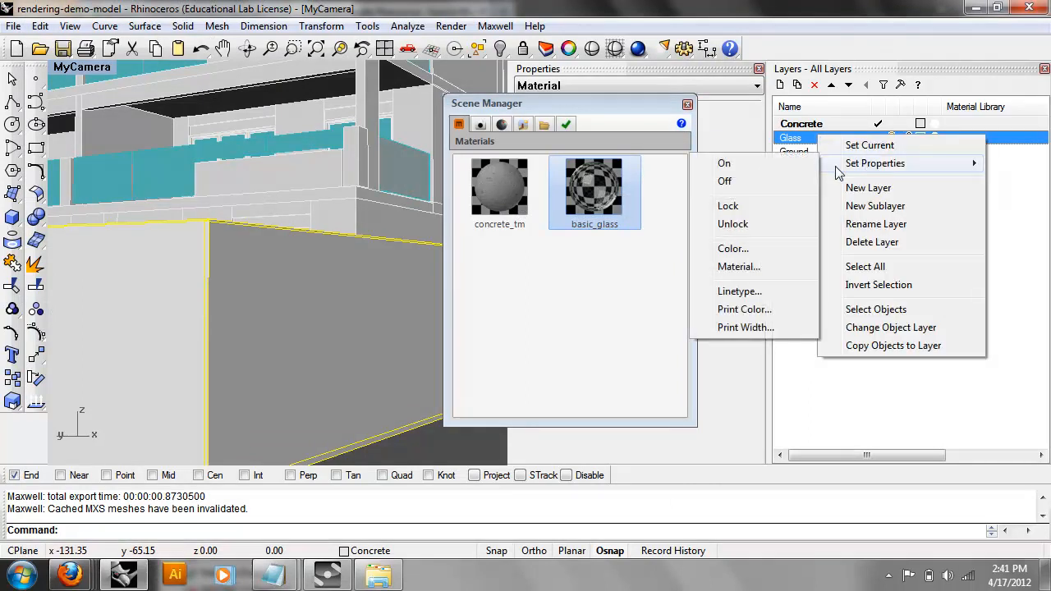
pyautogui.click(775, 264)
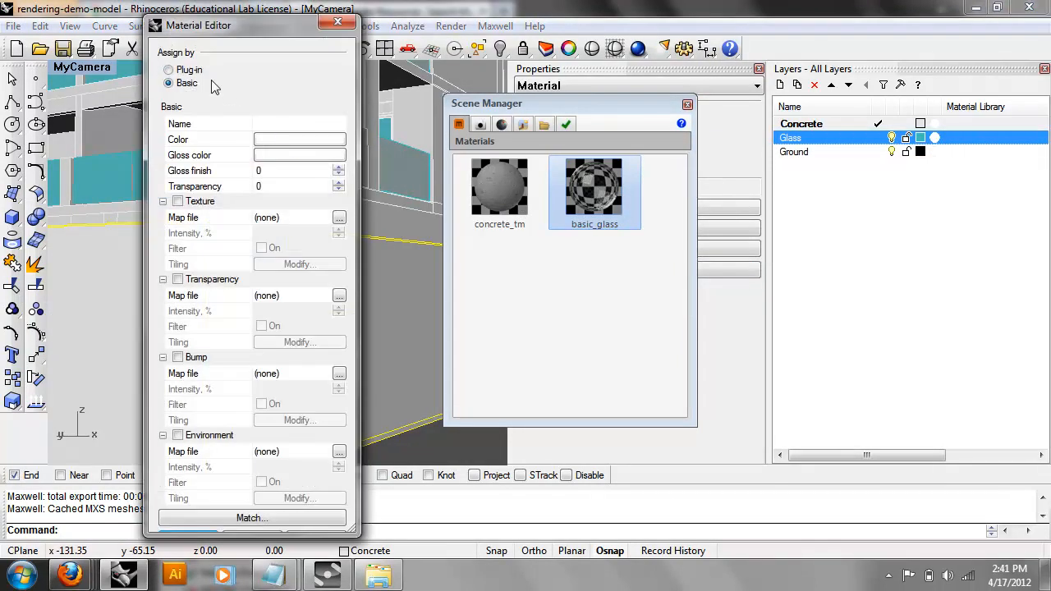
pyautogui.click(188, 70)
pyautogui.click(252, 140)
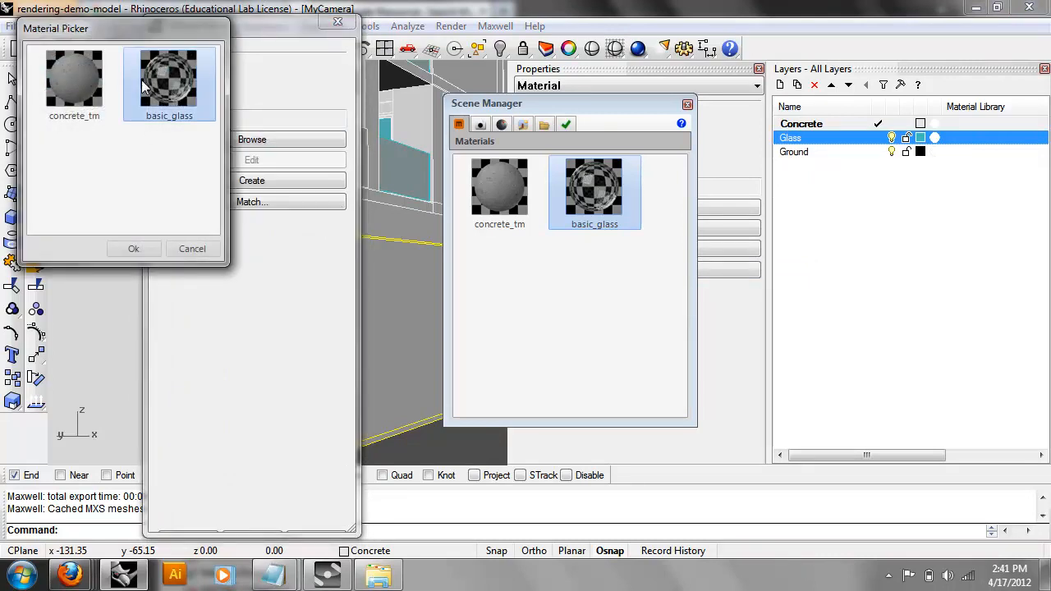
pyautogui.click(136, 248)
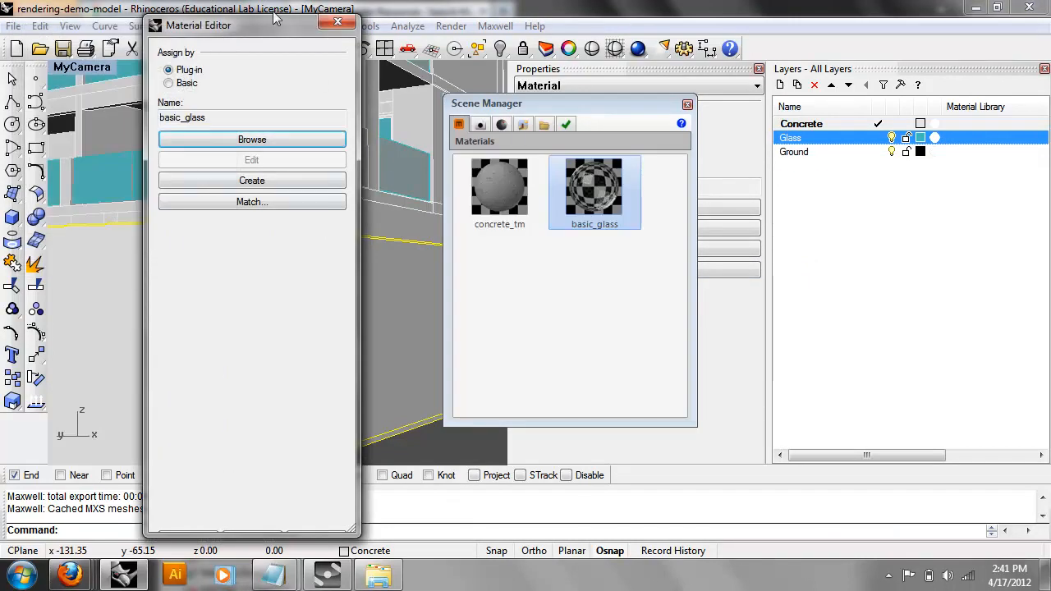
pyautogui.click(337, 22)
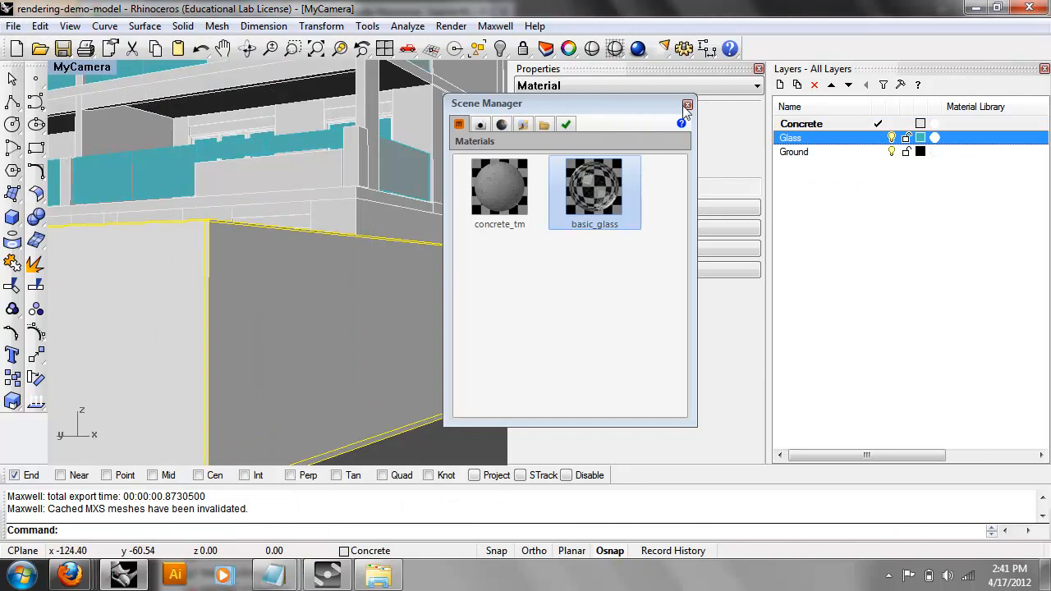
pyautogui.click(686, 105)
pyautogui.click(495, 25)
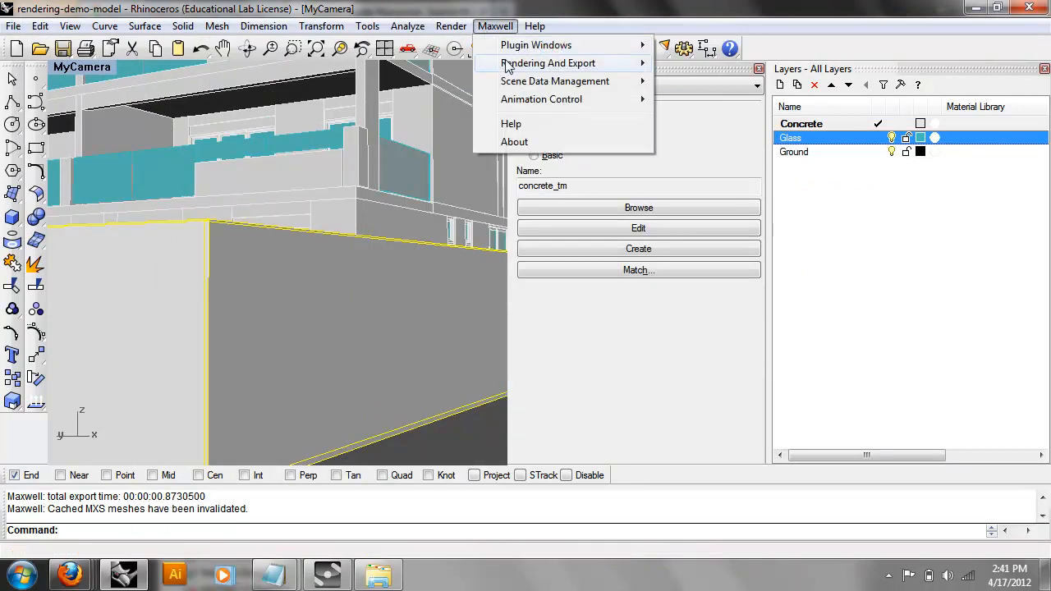
# Start a Maxwell Fire interactive preview of the MyCamera view.
pyautogui.moveTo(506, 63)
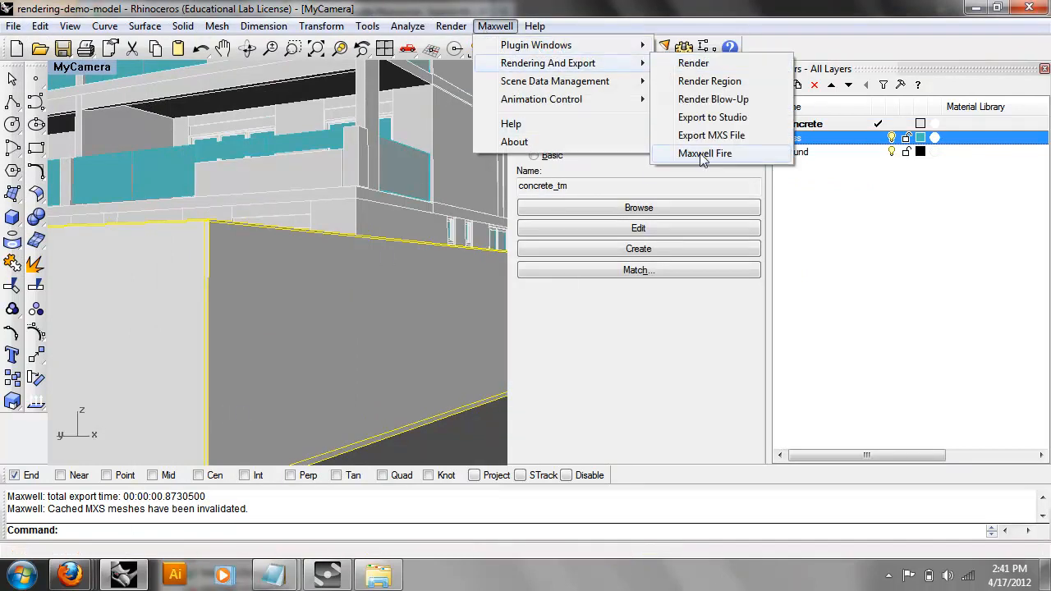
pyautogui.click(702, 154)
pyautogui.moveTo(727, 243); pyautogui.dragTo(424, 177)
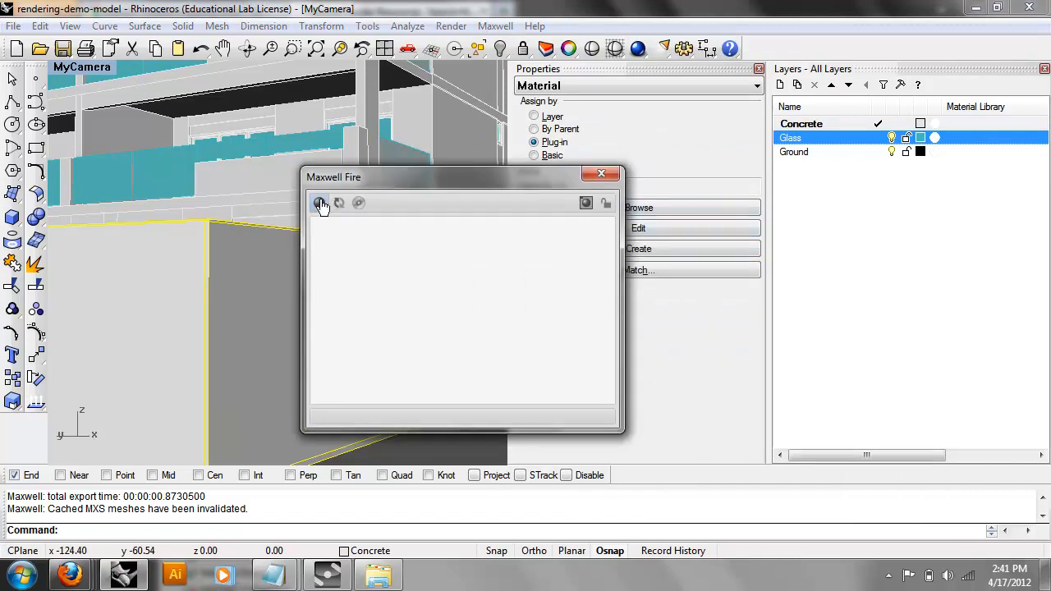
pyautogui.click(319, 203)
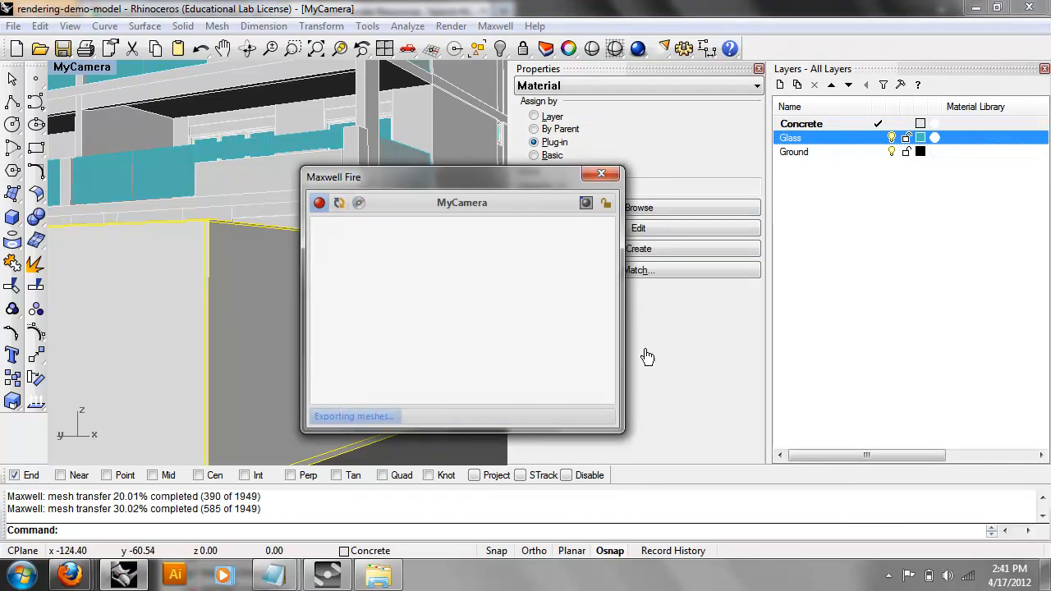
pyautogui.moveTo(472, 186); pyautogui.dragTo(373, 173)
# Reassign basic_glass as the Glass layer's plug-in material.
pyautogui.rightClick(793, 142)
pyautogui.moveTo(828, 177)
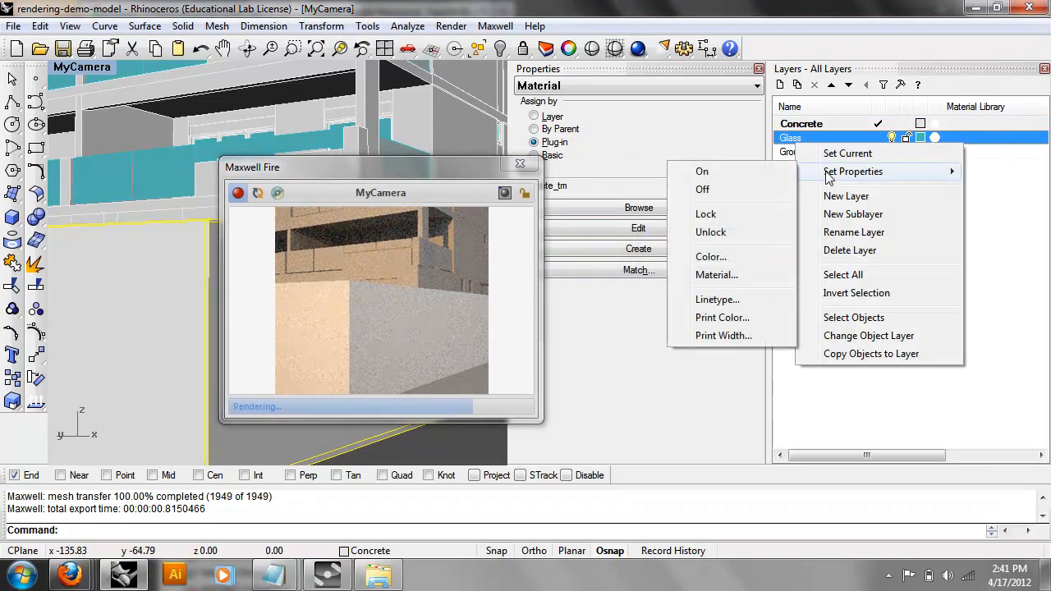
pyautogui.click(716, 274)
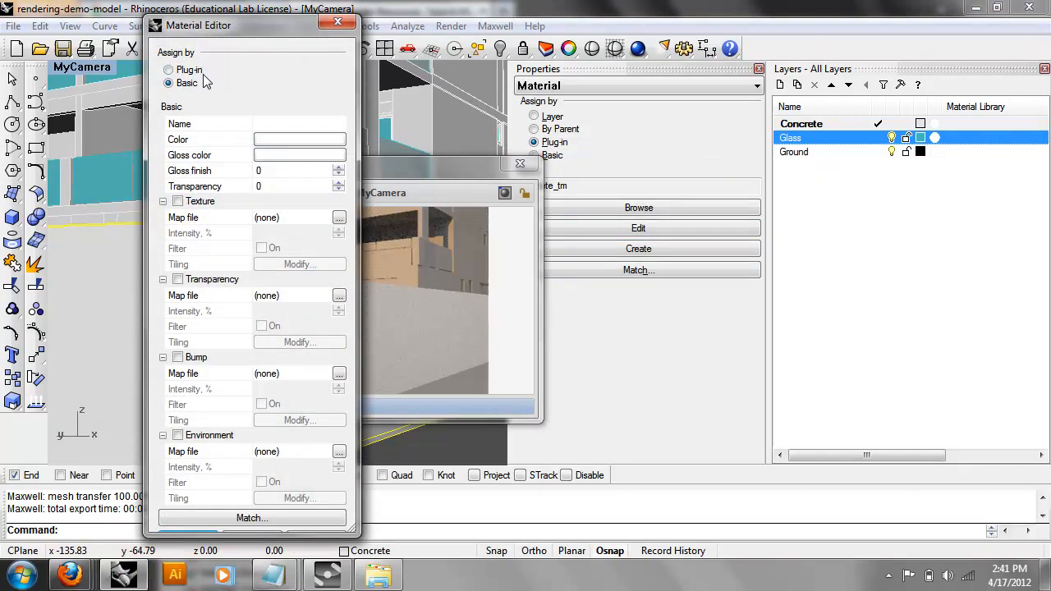
pyautogui.click(189, 71)
pyautogui.click(285, 140)
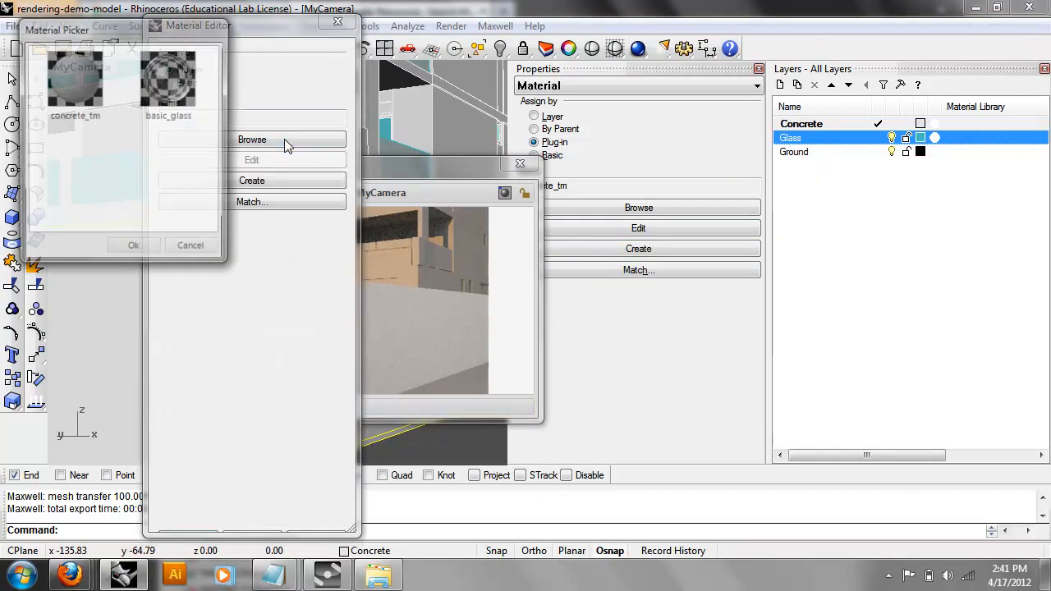
pyautogui.click(177, 85)
pyautogui.click(134, 249)
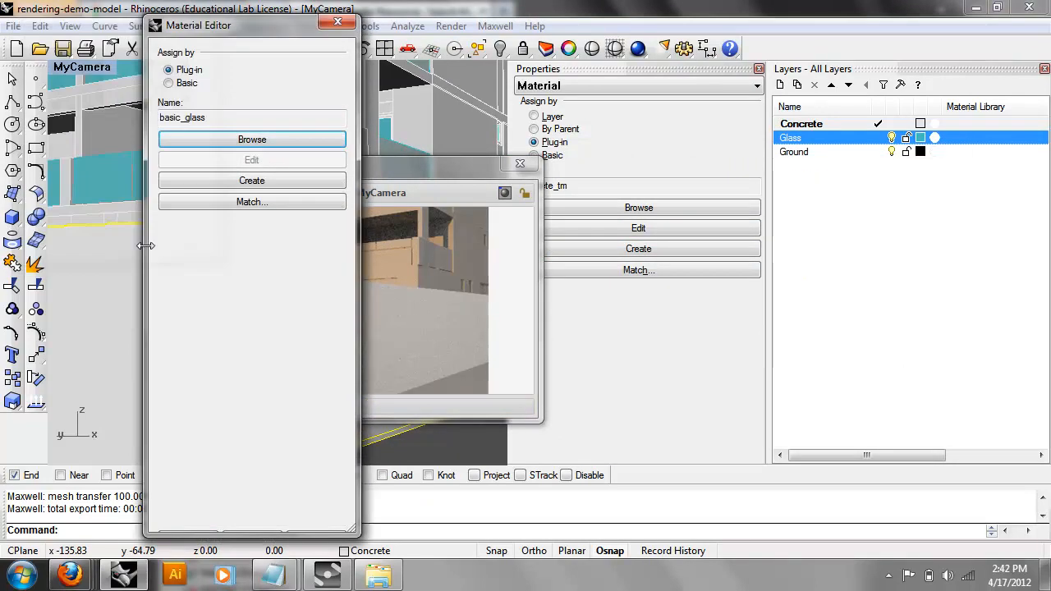
# Reposition the Maxwell Fire preview window to watch the updated render.
pyautogui.moveTo(418, 164); pyautogui.dragTo(555, 145)
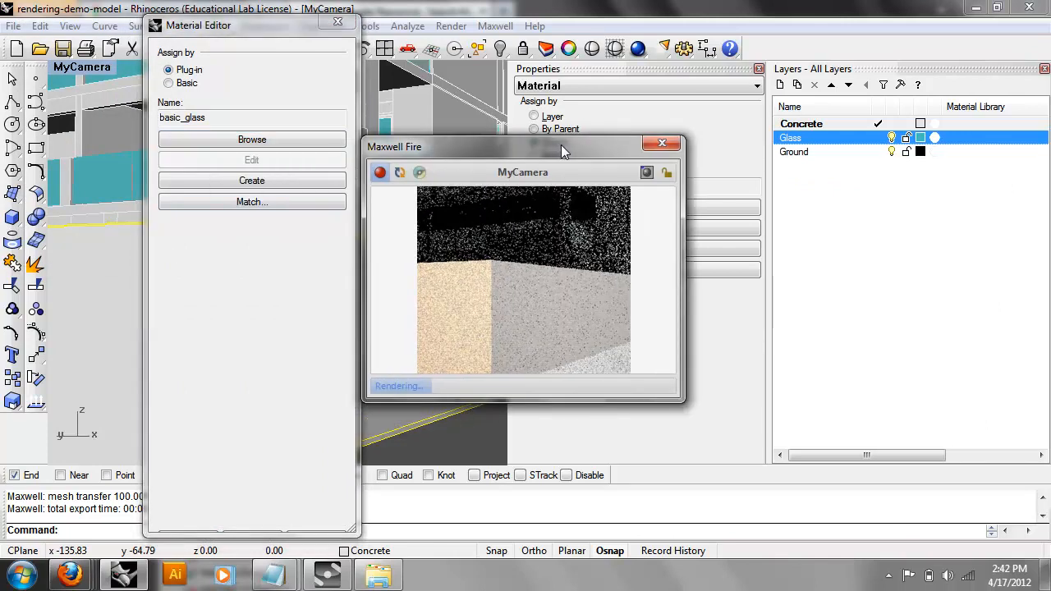
pyautogui.moveTo(561, 146); pyautogui.dragTo(579, 166)
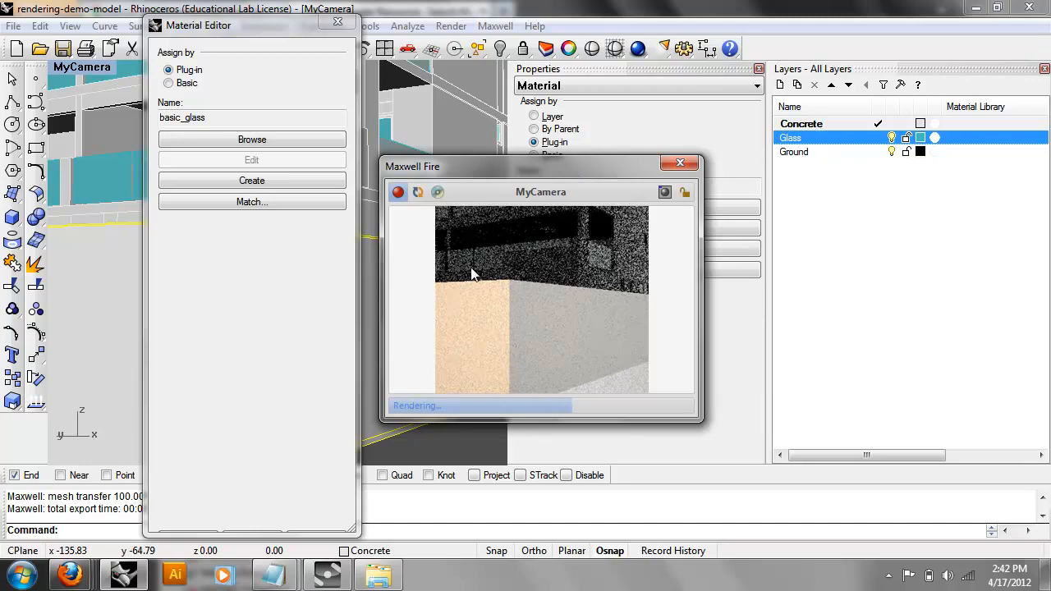
pyautogui.click(823, 136)
pyautogui.click(597, 228)
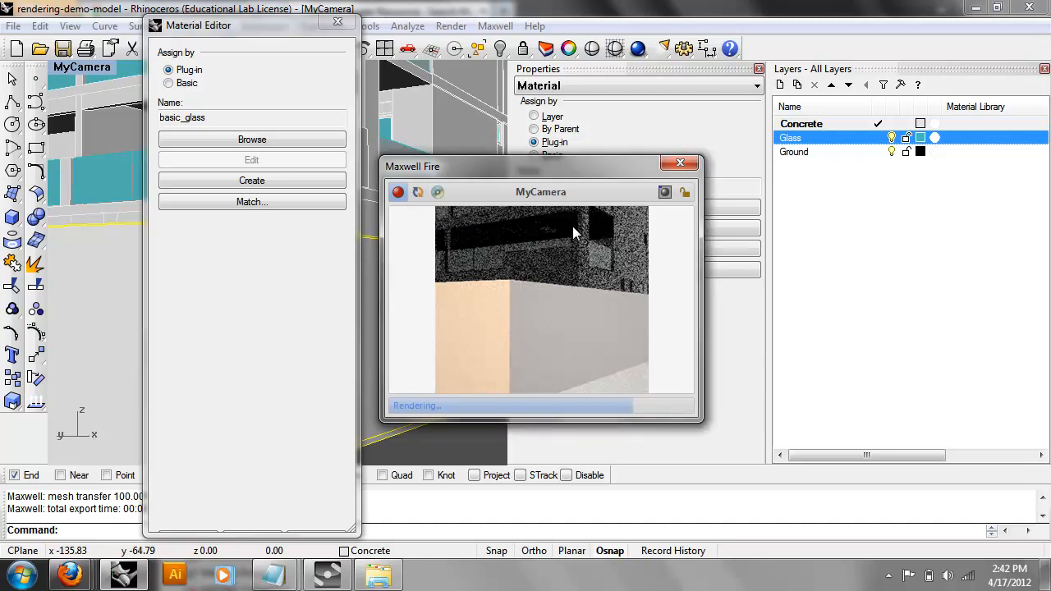
pyautogui.moveTo(474, 184); pyautogui.dragTo(449, 180)
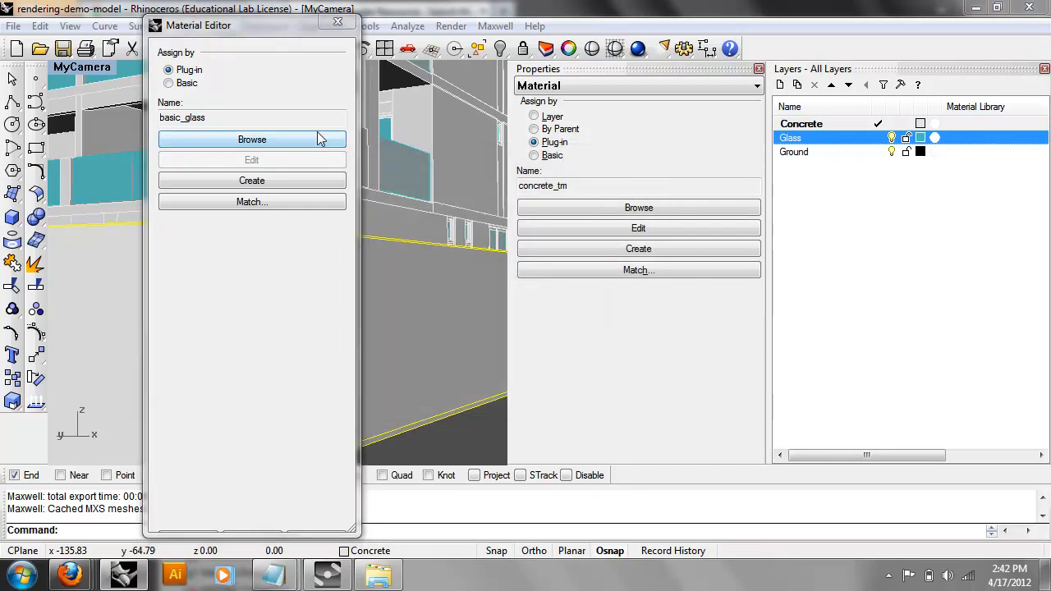
# Assign concrete_tm as the Concrete layer's plug-in material.
pyautogui.click(338, 23)
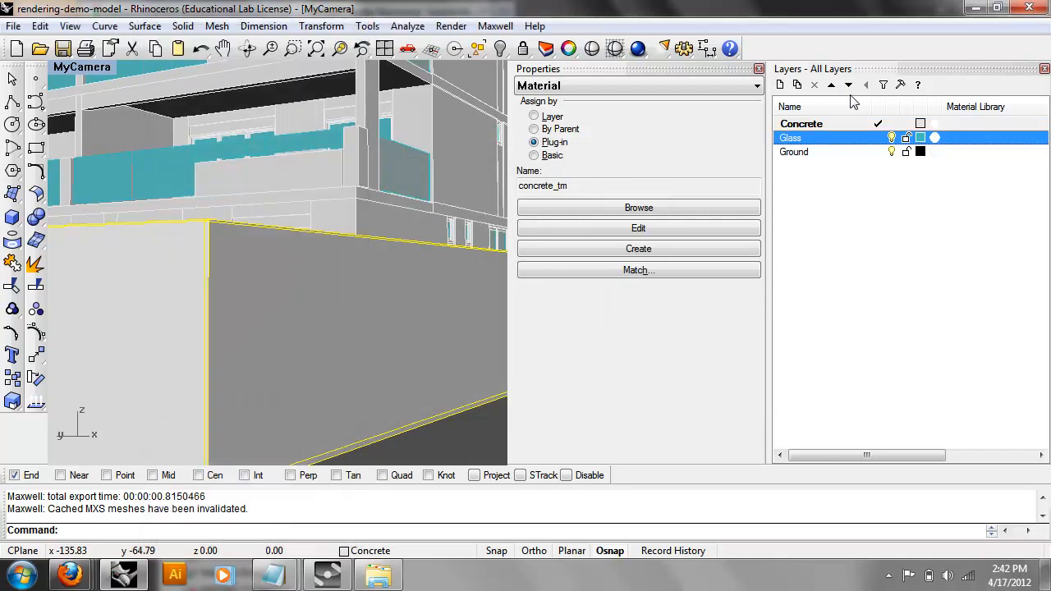
pyautogui.click(809, 124)
pyautogui.rightClick(825, 124)
pyautogui.moveTo(856, 156)
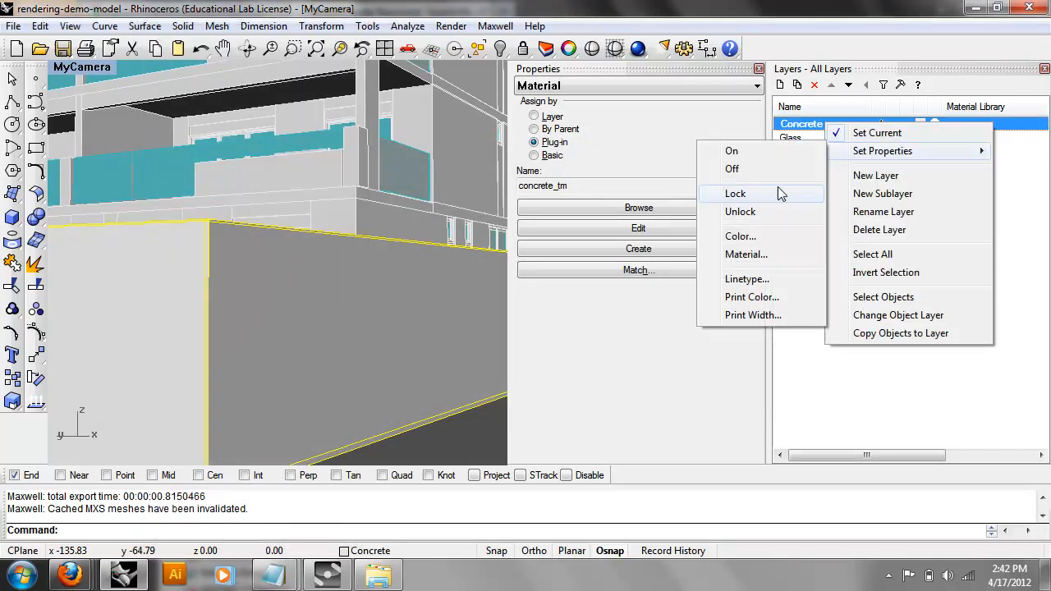
pyautogui.click(755, 250)
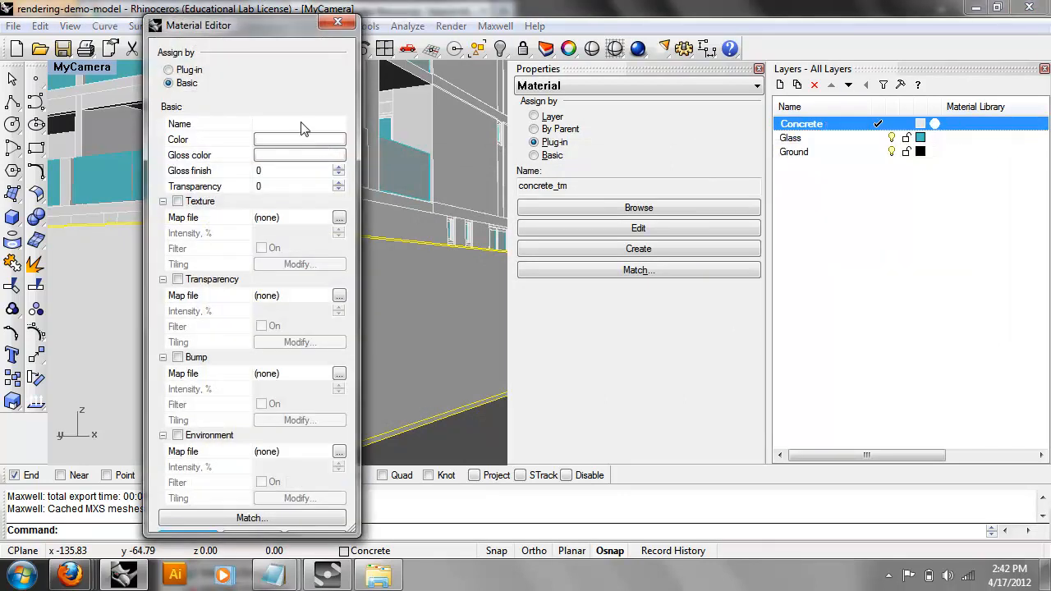
pyautogui.click(197, 71)
pyautogui.click(311, 139)
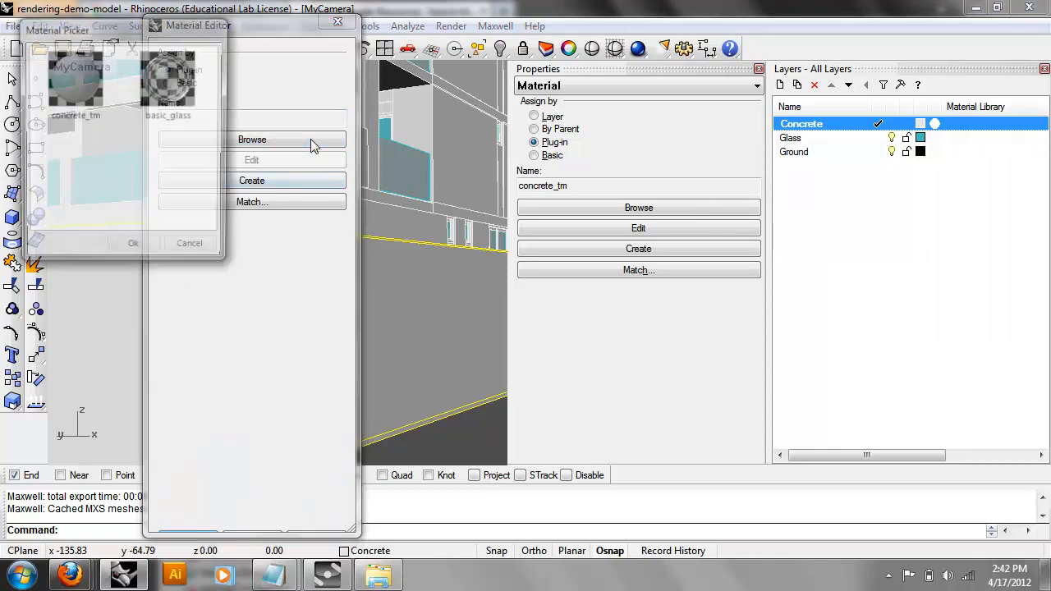
pyautogui.click(81, 87)
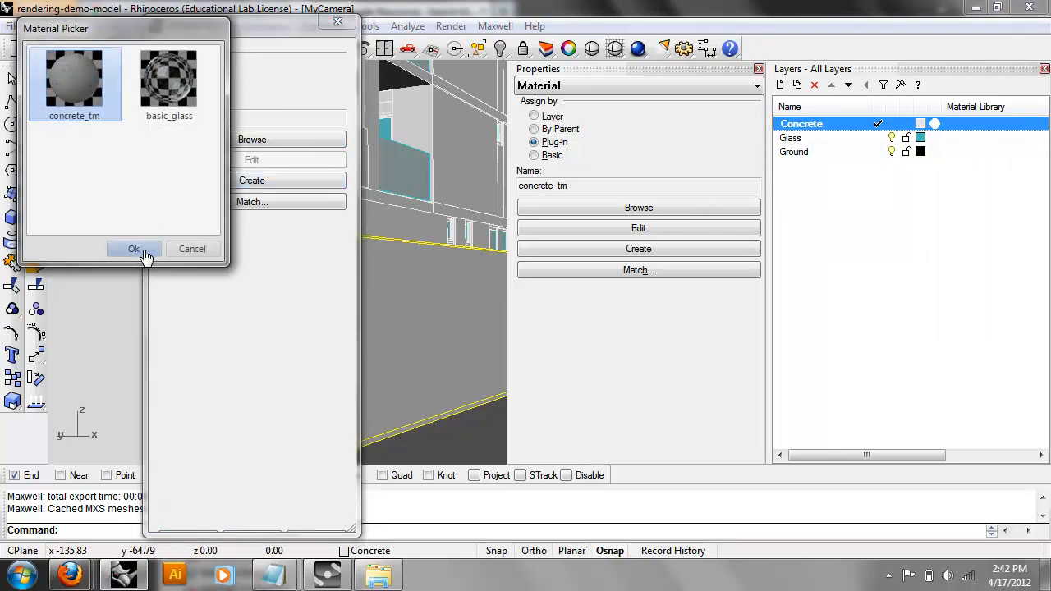
pyautogui.click(136, 248)
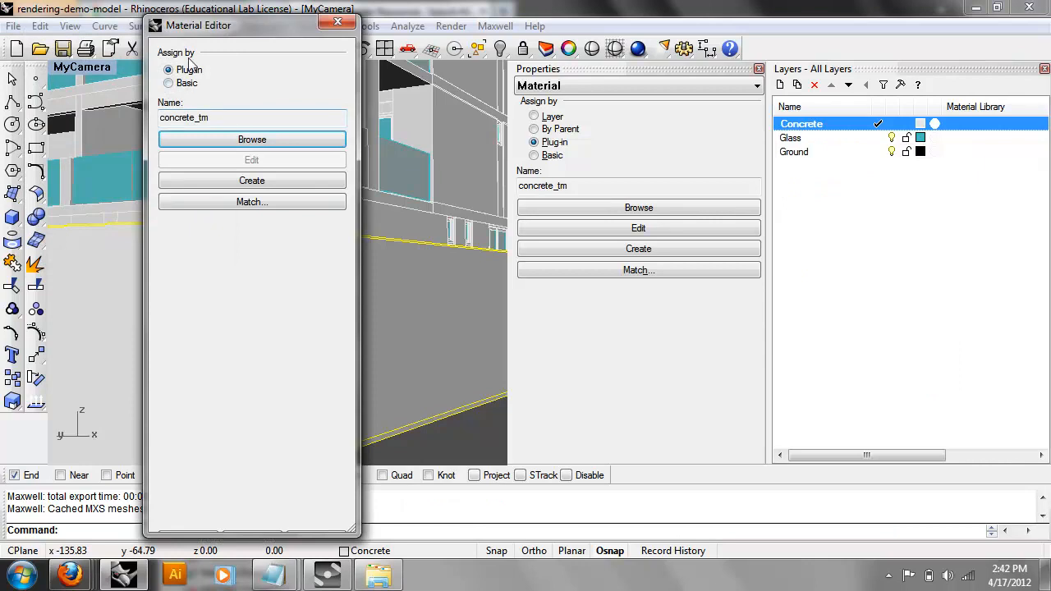
pyautogui.moveTo(178, 120); pyautogui.dragTo(209, 121)
pyautogui.click(213, 123)
pyautogui.click(337, 21)
# Reconfirm basic_glass as the Glass layer's plug-in material.
pyautogui.rightClick(793, 140)
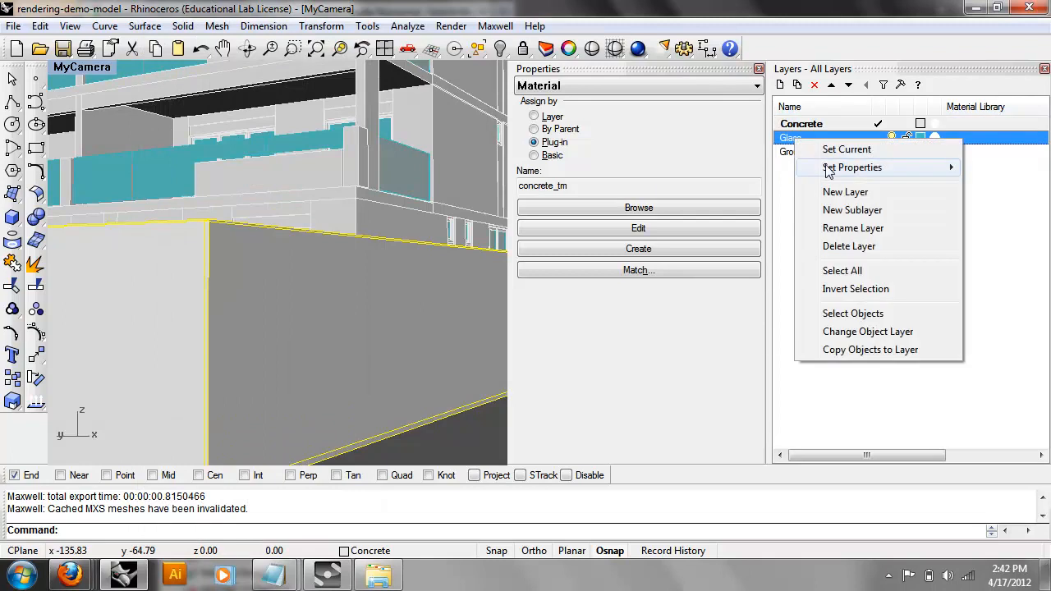
pyautogui.moveTo(837, 167)
pyautogui.click(742, 270)
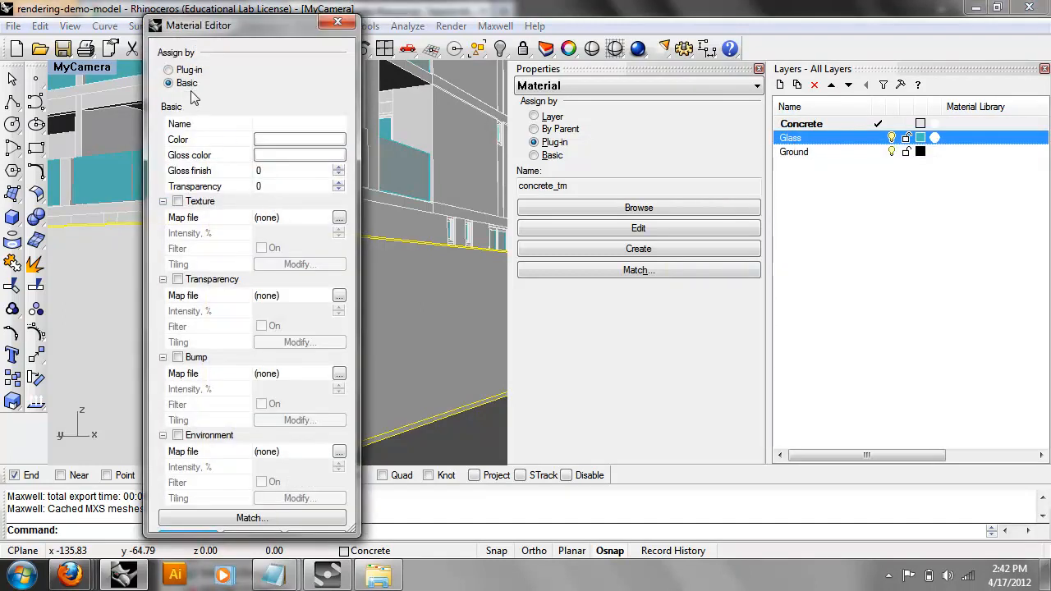
pyautogui.click(195, 72)
pyautogui.click(254, 146)
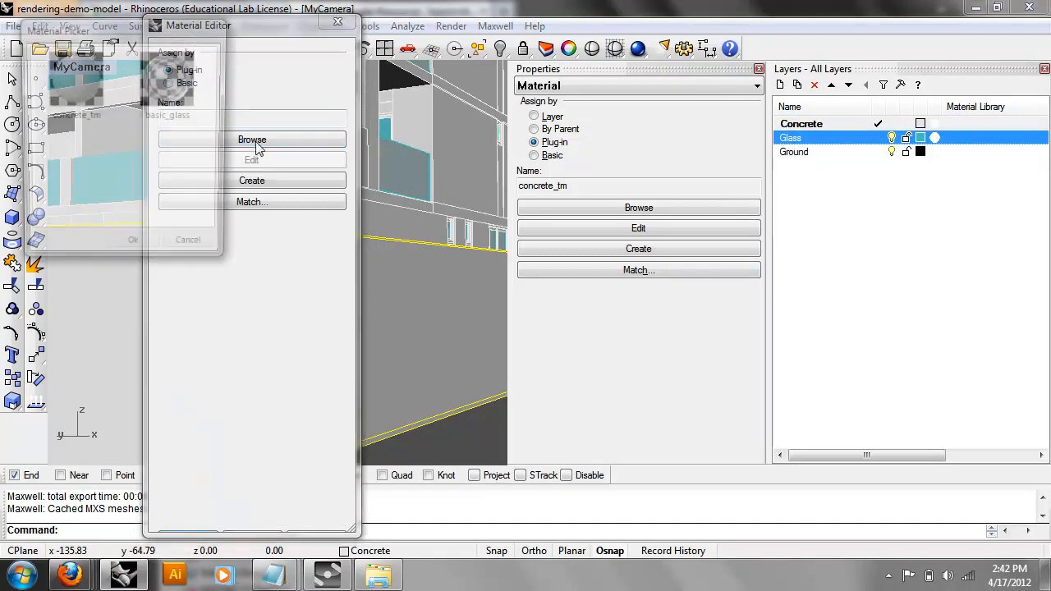
pyautogui.doubleClick(176, 88)
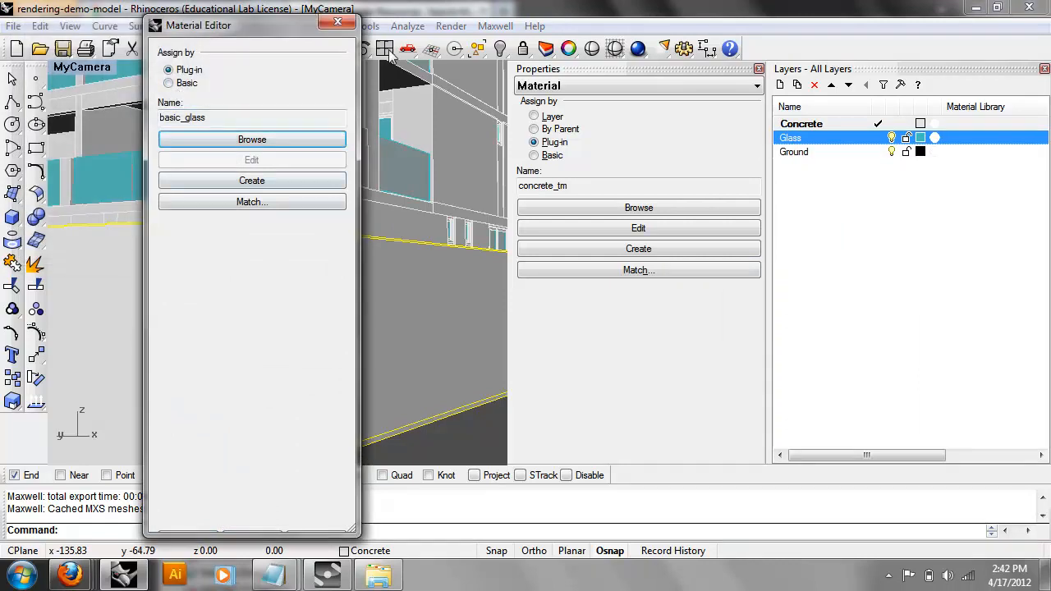
pyautogui.click(338, 21)
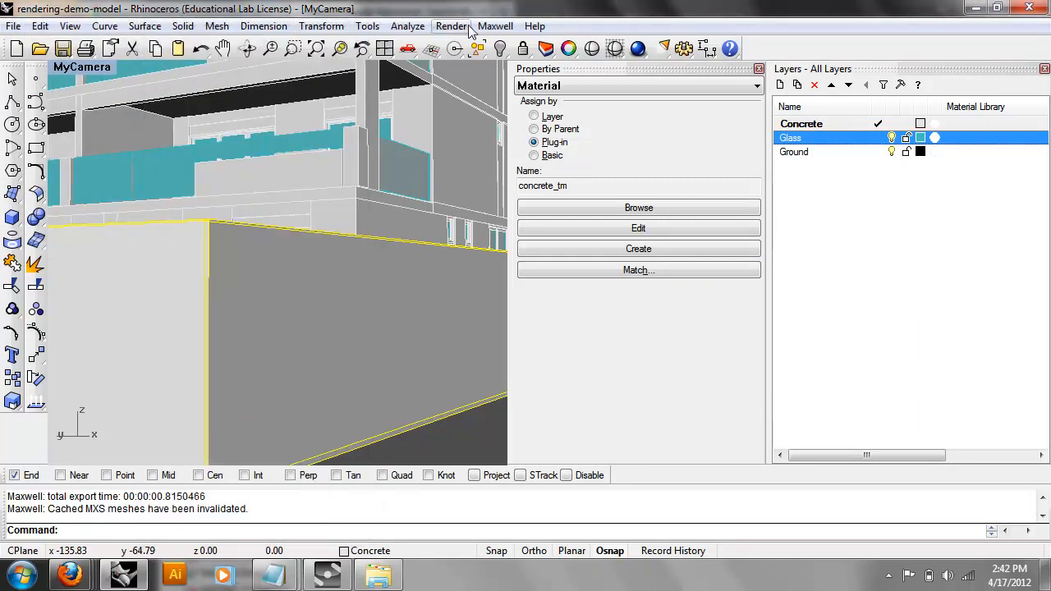
# Start Maxwell Fire on MyCamera and refresh the scene.
pyautogui.click(451, 26)
pyautogui.moveTo(493, 26)
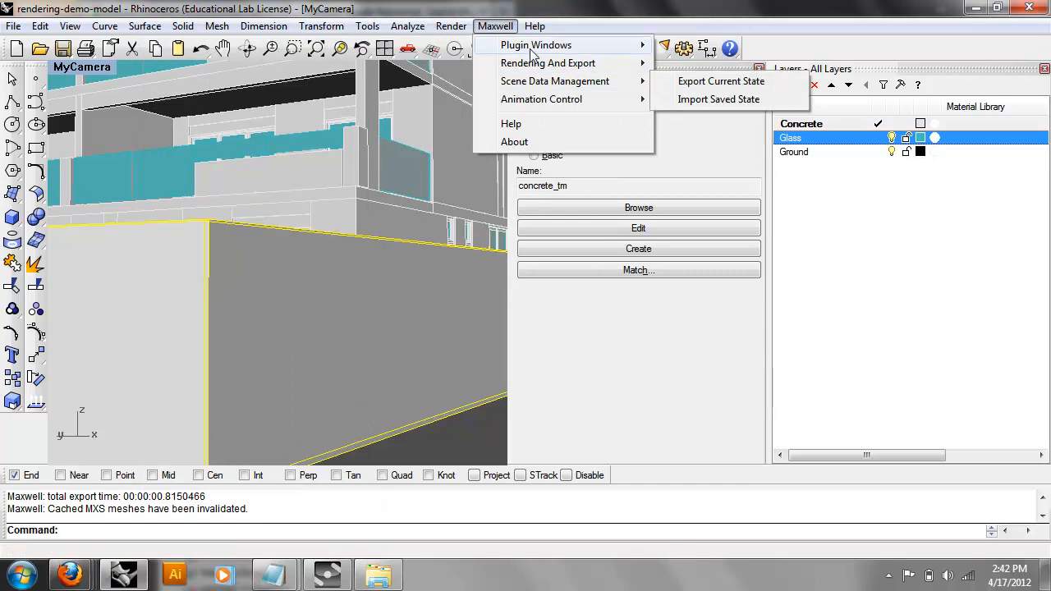
pyautogui.moveTo(620, 63)
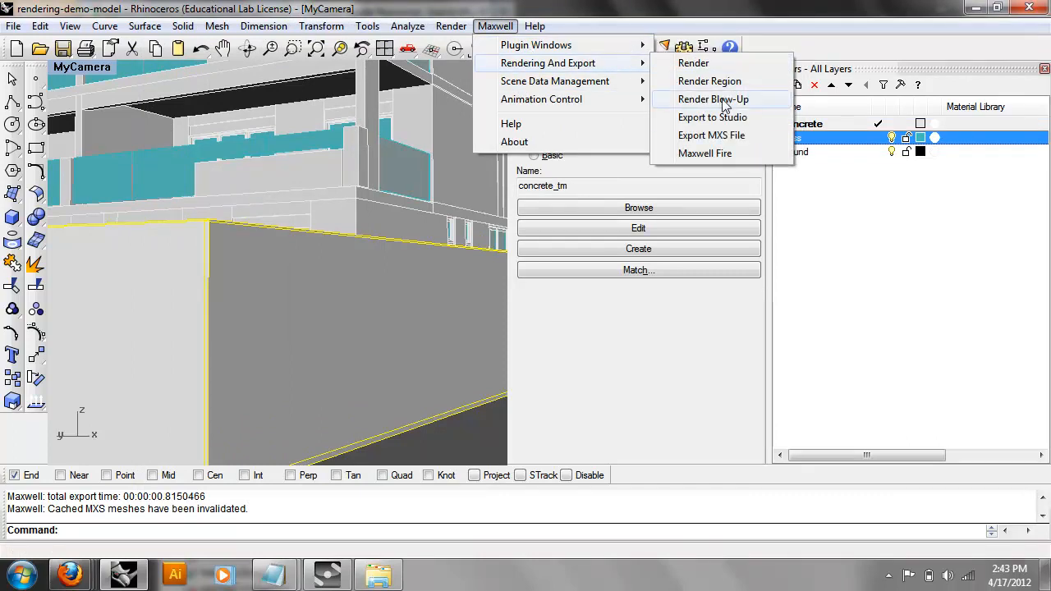
pyautogui.click(728, 154)
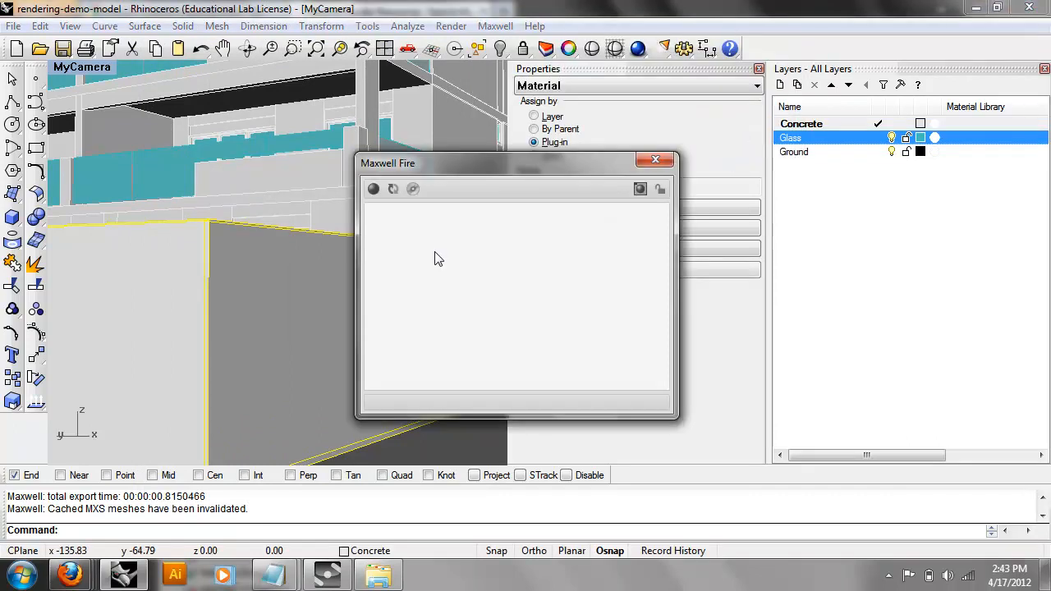
pyautogui.click(374, 190)
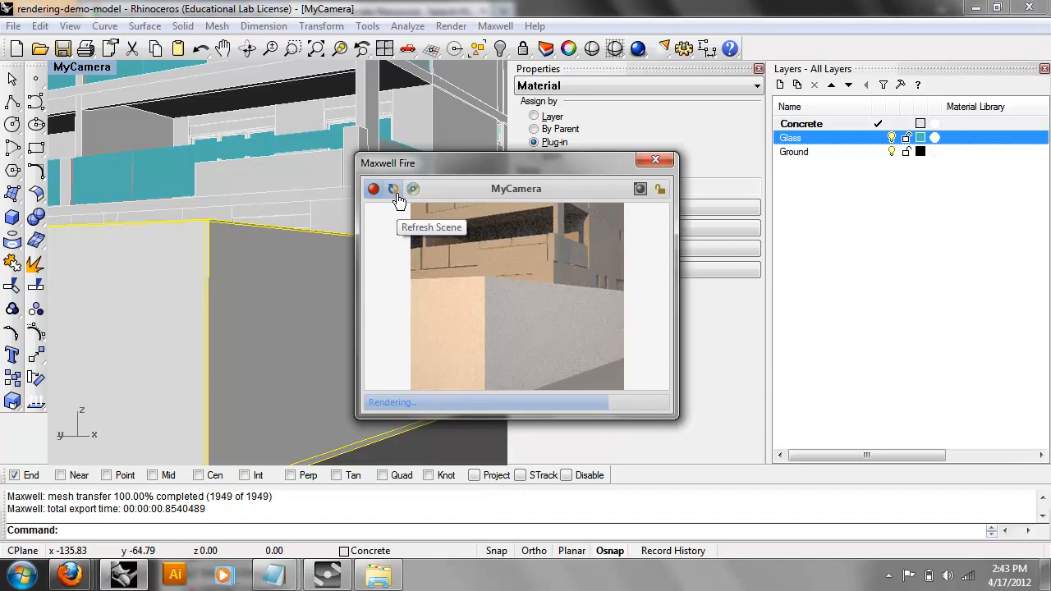
pyautogui.click(395, 194)
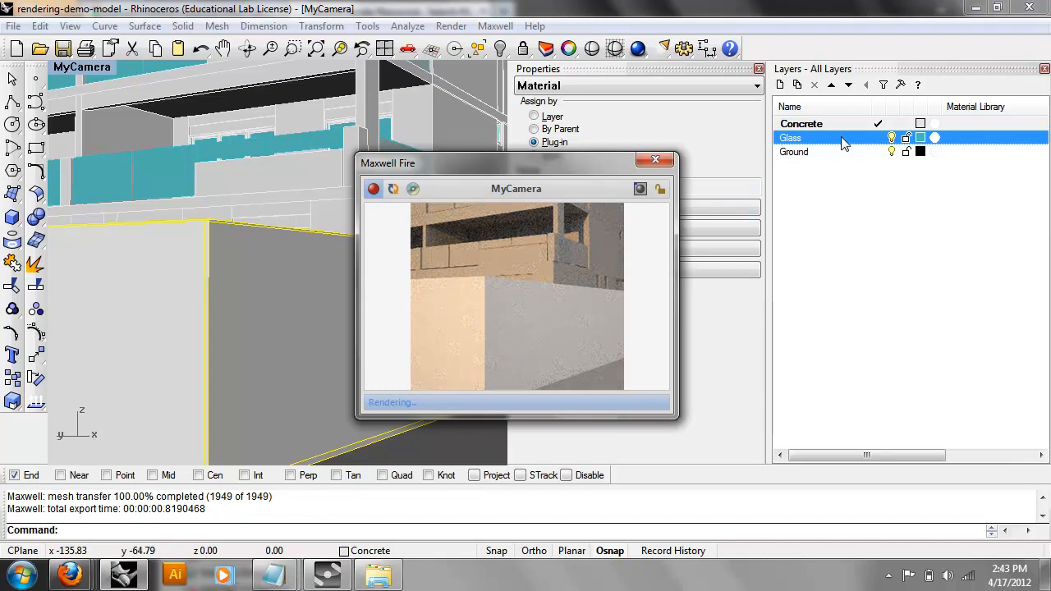
# Frame the whole building in the view and select all objects with Ctrl+A.
pyautogui.moveTo(496, 165); pyautogui.dragTo(689, 182)
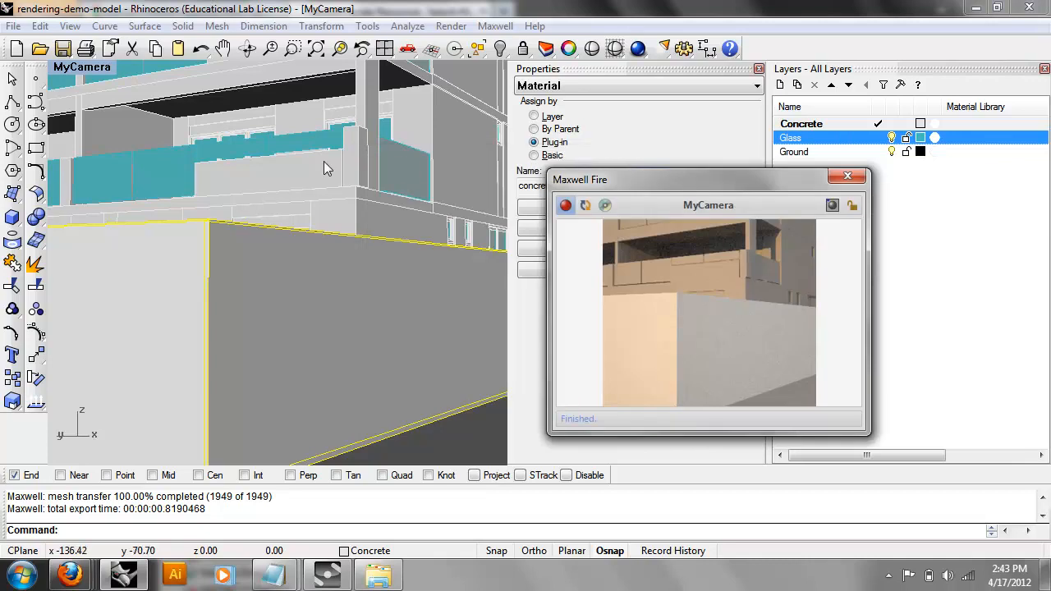
pyautogui.click(295, 121)
pyautogui.keyDown('shift'); pyautogui.moveTo(294, 123); pyautogui.dragTo(288, 215, button='right'); pyautogui.keyUp('shift')
pyautogui.scroll(-5, 289, 215)
pyautogui.click(314, 120)
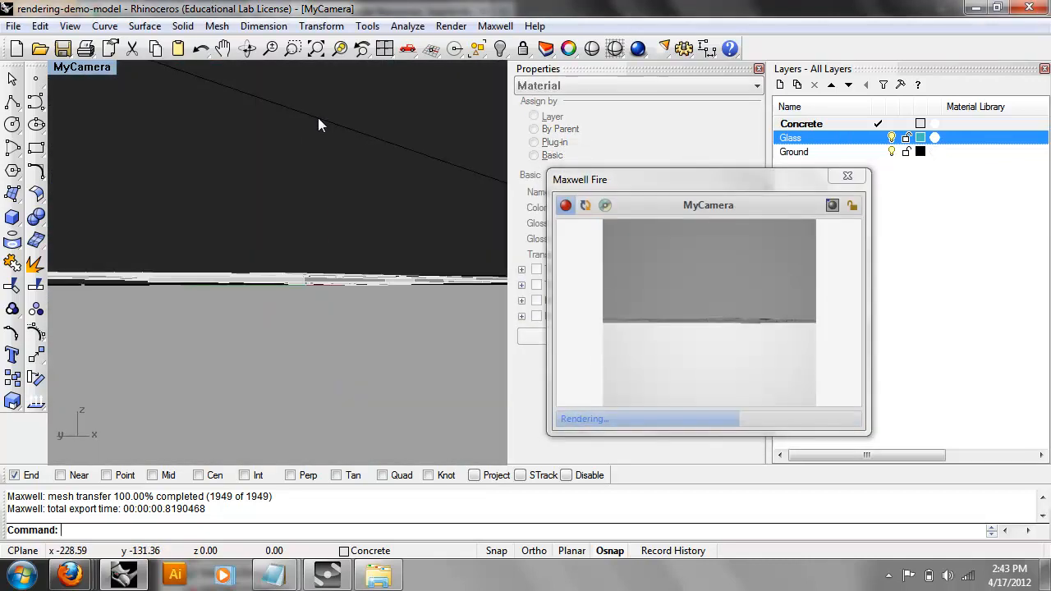
pyautogui.moveTo(324, 132); pyautogui.dragTo(337, 209, button='right')
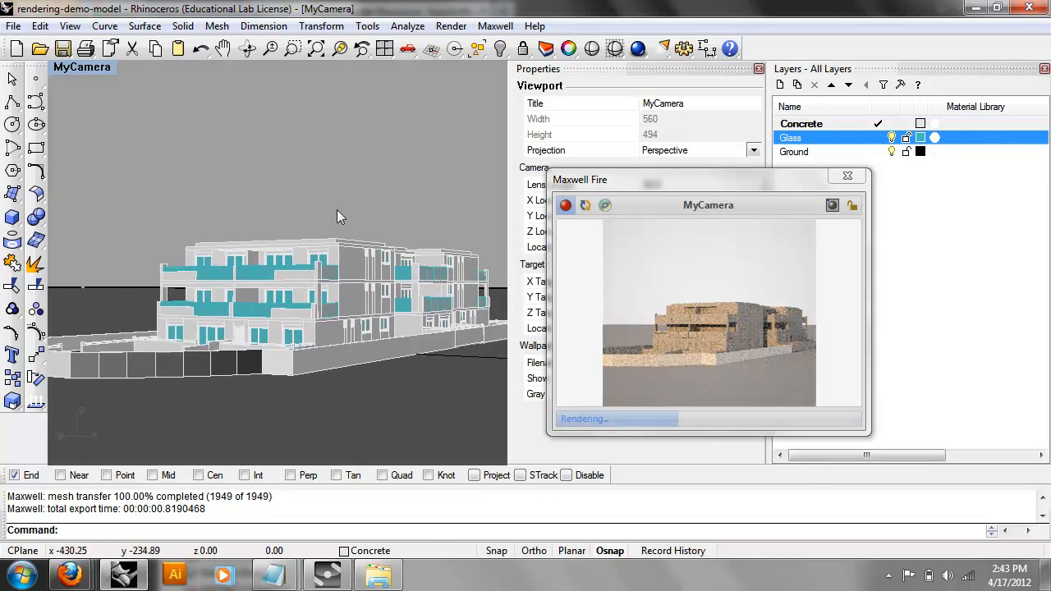
pyautogui.hotkey('ctrl', 'a')
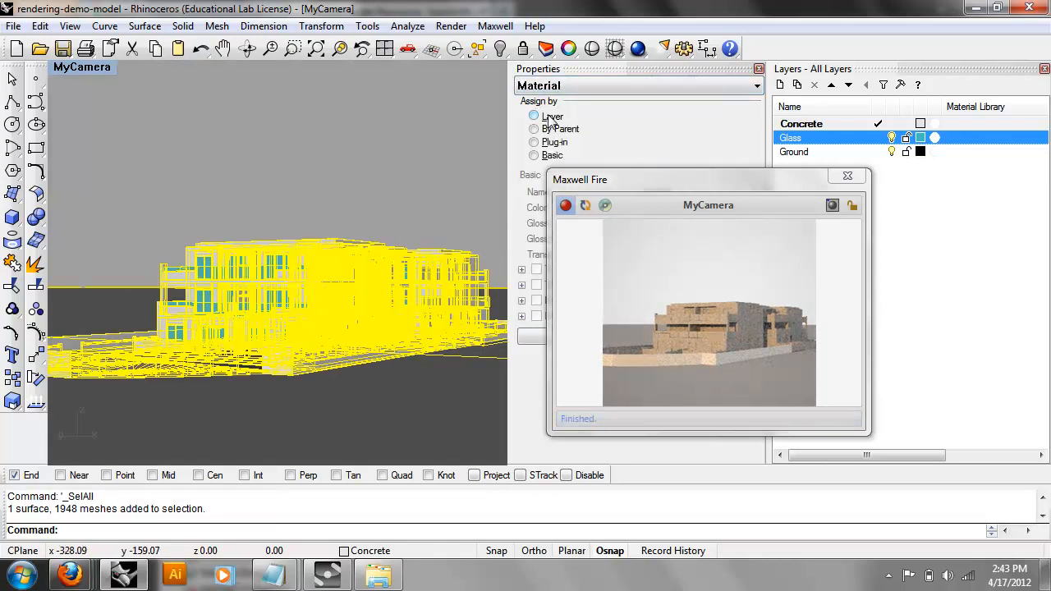
pyautogui.moveTo(616, 177); pyautogui.dragTo(661, 189)
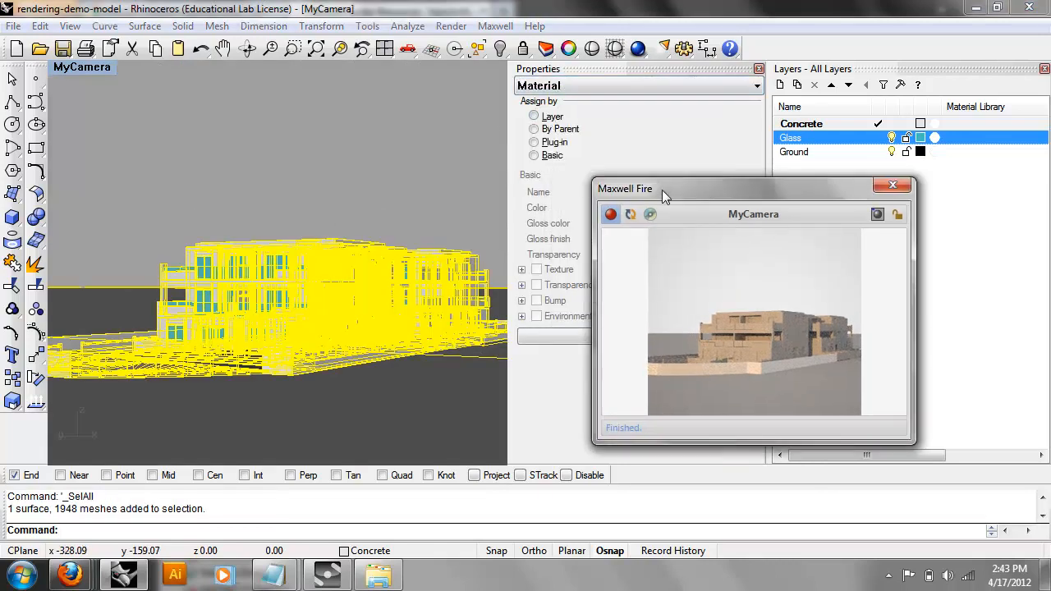
# Set the selected objects' material Assign by to Layer, then reapply basic_glass to the Glass layer.
pyautogui.click(535, 117)
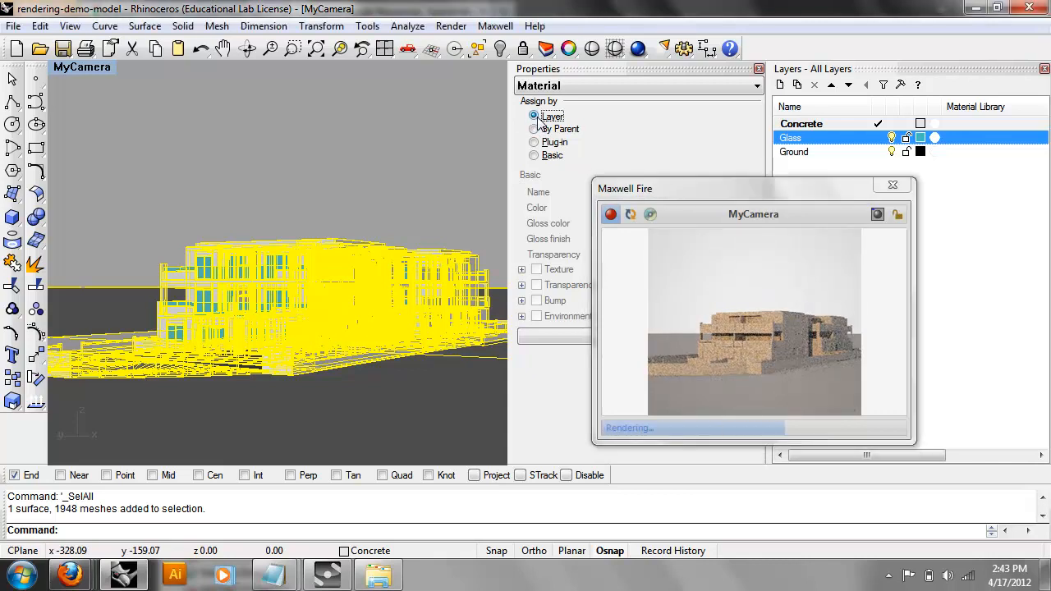
pyautogui.click(323, 144)
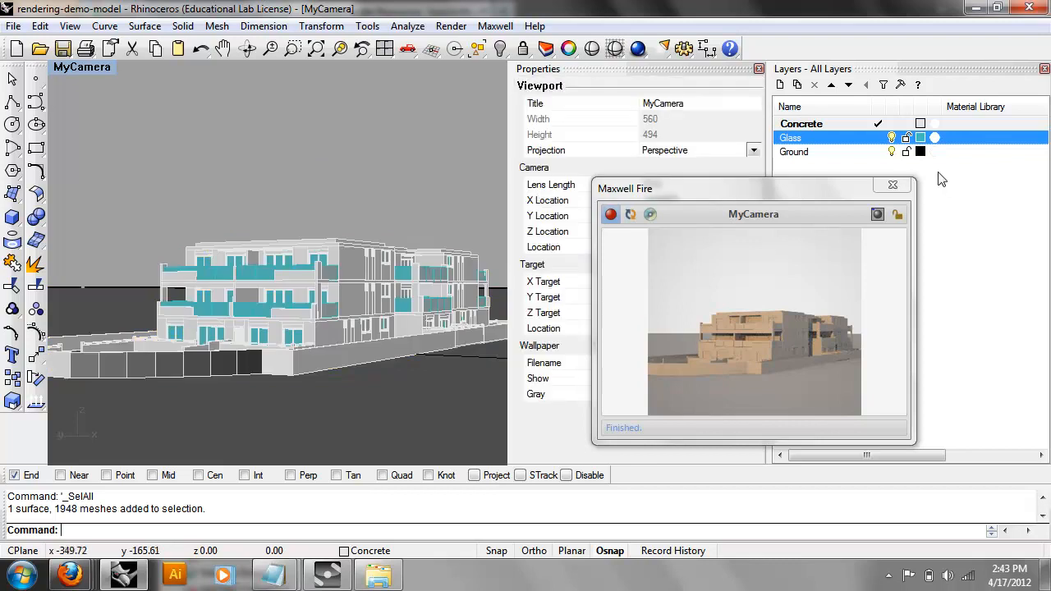
pyautogui.rightClick(826, 140)
pyautogui.moveTo(868, 169)
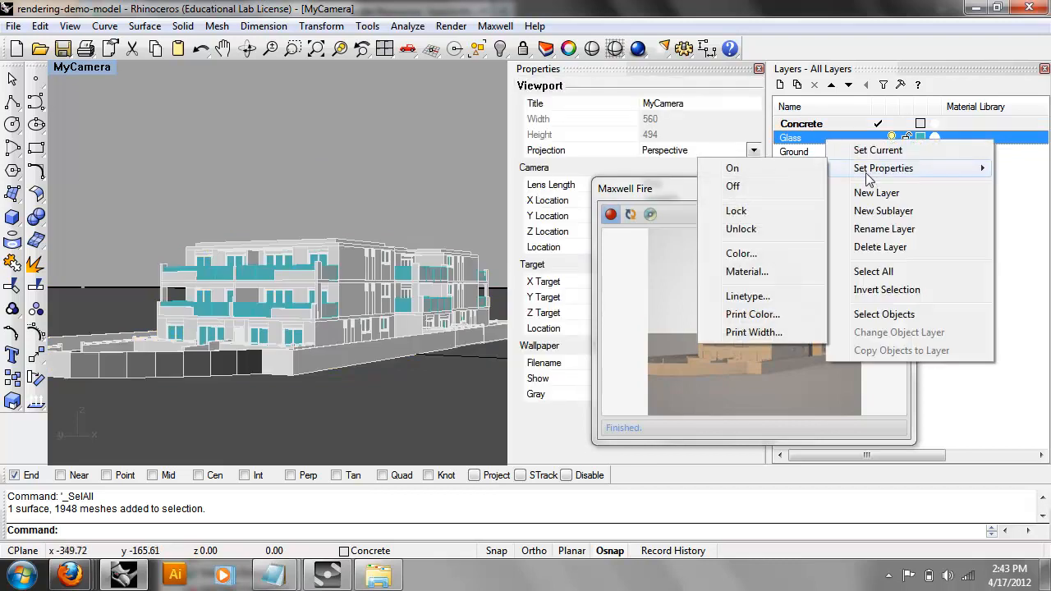
pyautogui.click(788, 273)
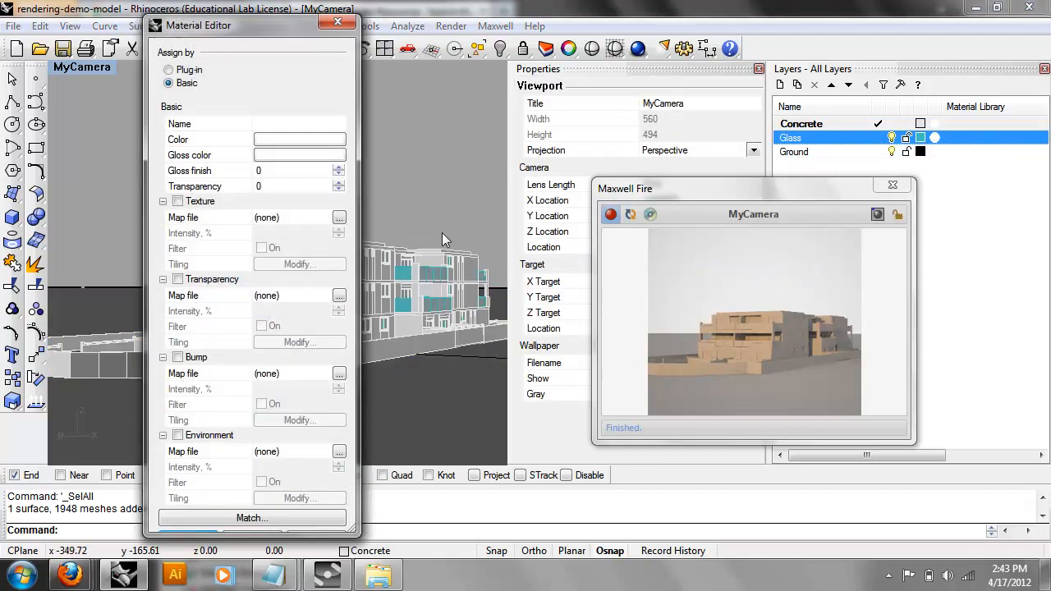
pyautogui.click(190, 71)
pyautogui.click(264, 141)
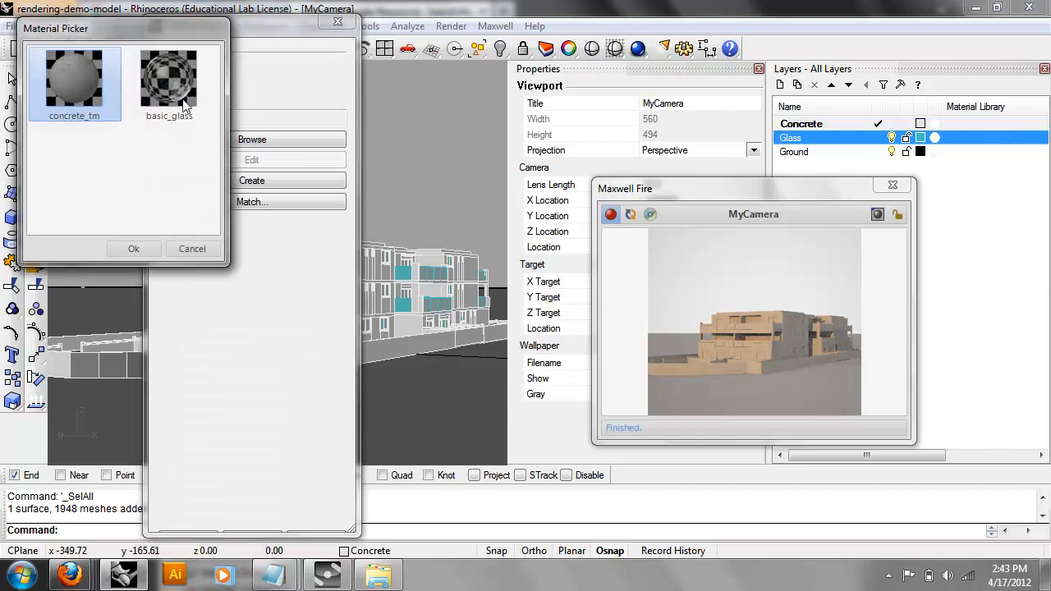
pyautogui.click(170, 82)
pyautogui.click(134, 249)
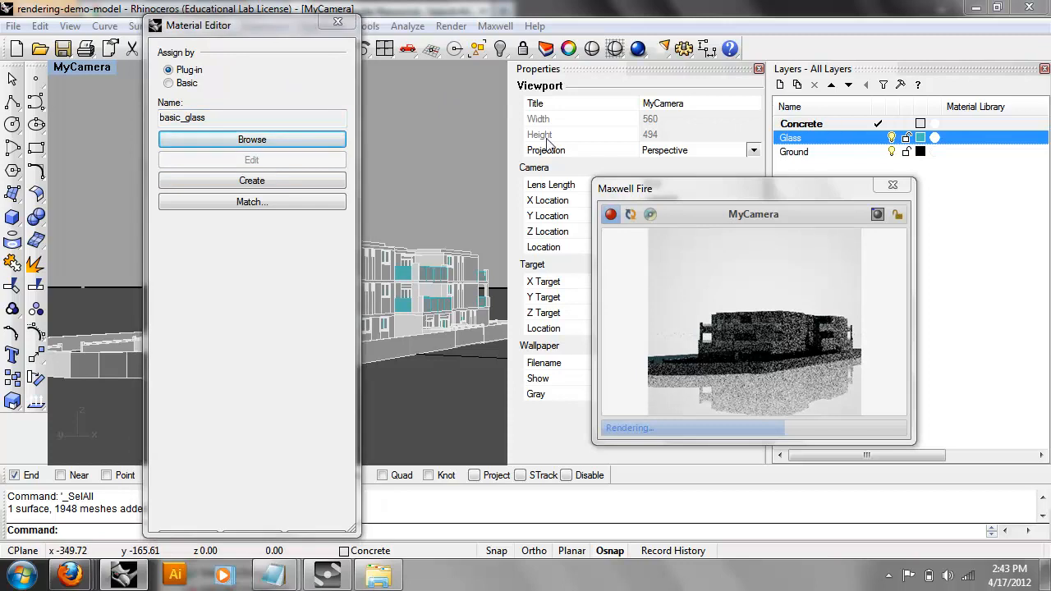
pyautogui.click(337, 24)
pyautogui.click(808, 125)
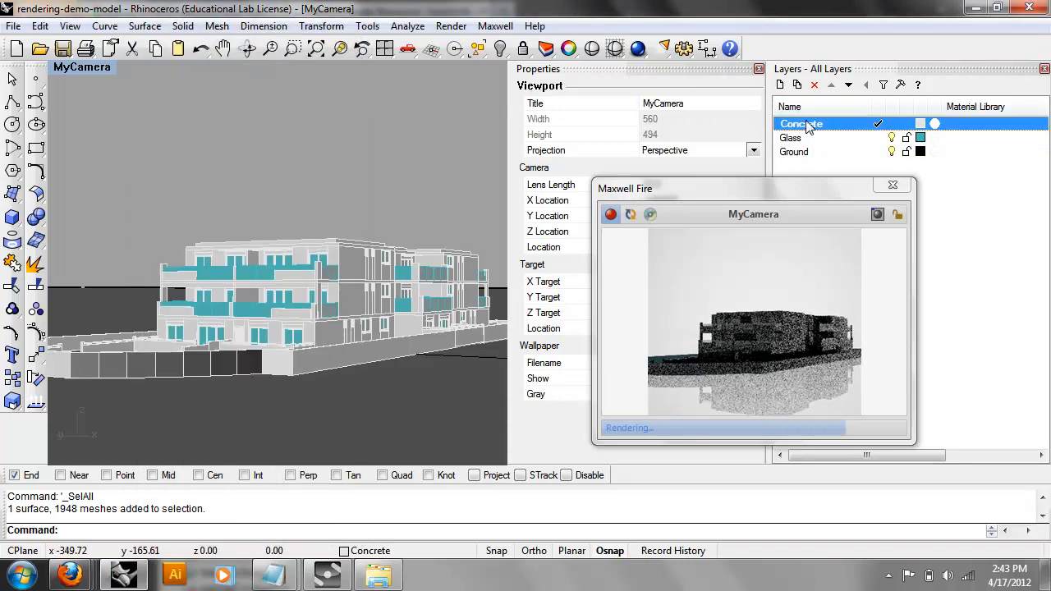
# Assign concrete_tm as the Concrete layer's plug-in material and refresh the Maxwell Fire scene.
pyautogui.rightClick(808, 126)
pyautogui.moveTo(862, 149)
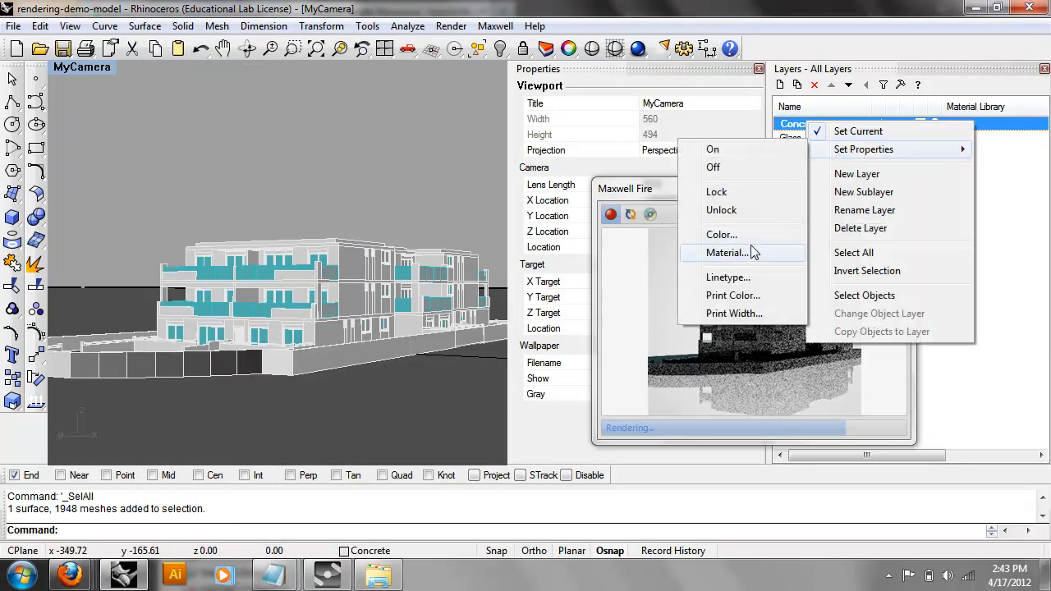
pyautogui.click(727, 252)
pyautogui.click(188, 72)
pyautogui.click(250, 139)
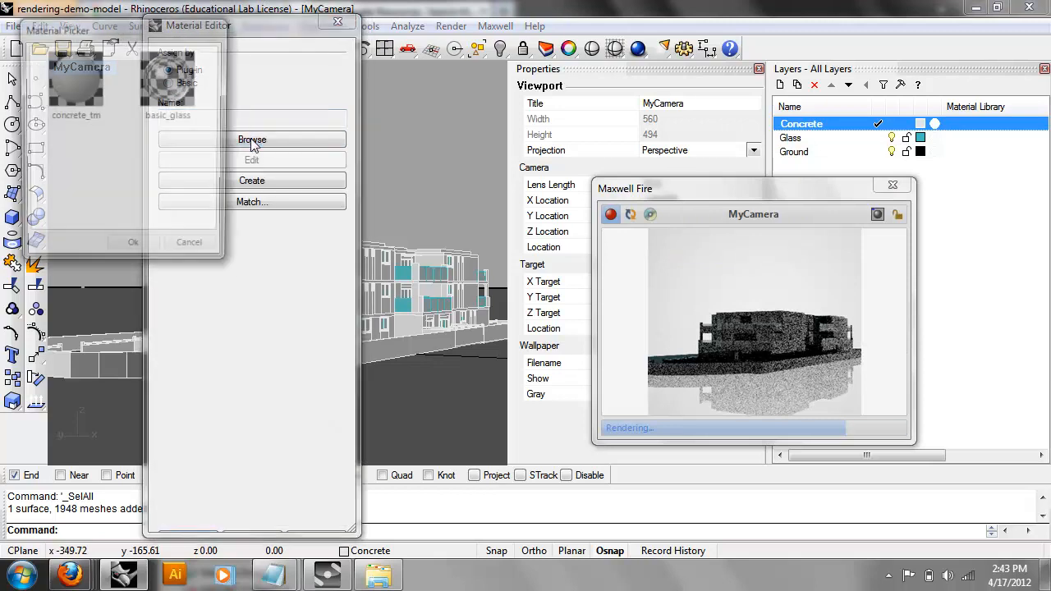
pyautogui.click(90, 90)
pyautogui.click(134, 249)
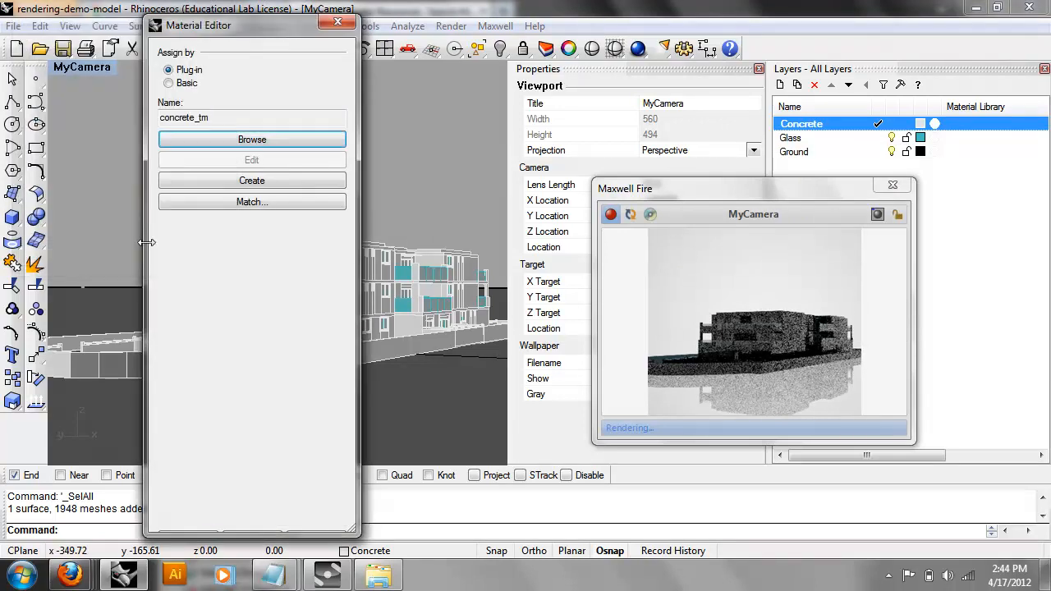
pyautogui.click(338, 22)
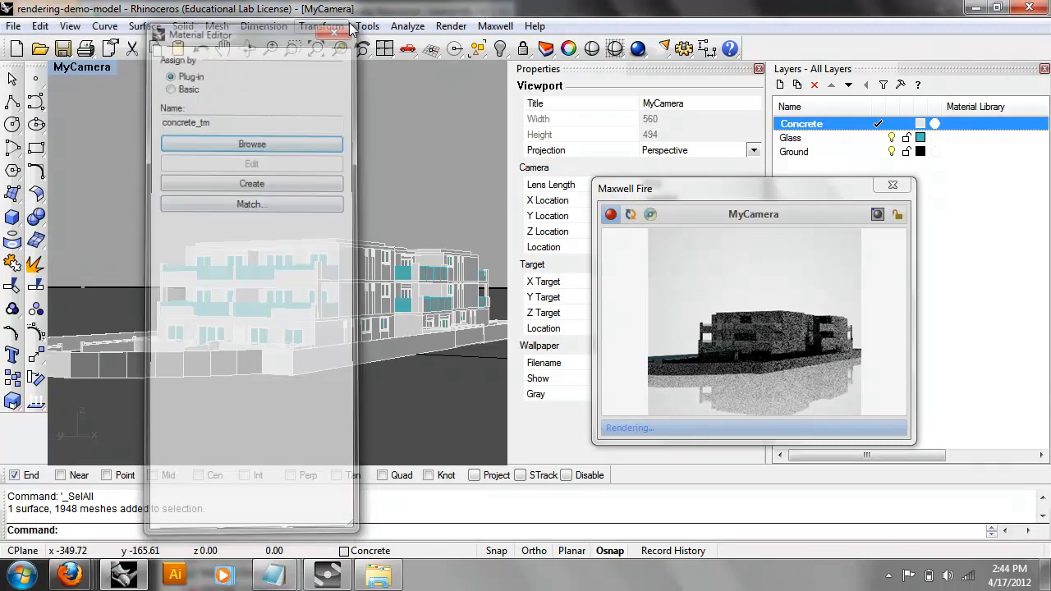
pyautogui.click(627, 216)
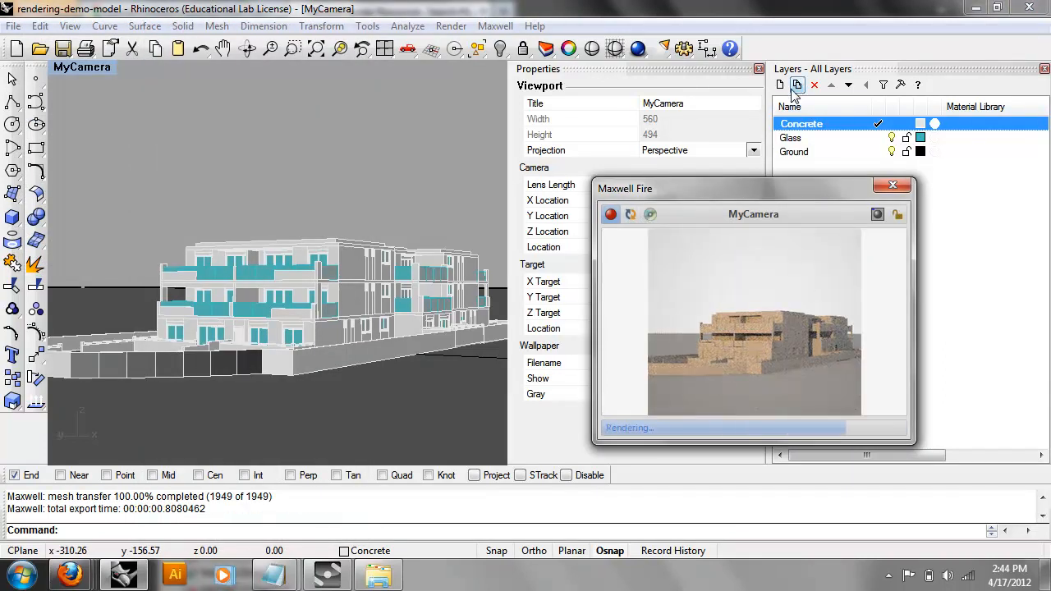
# Orbit the view to a new angle on the building's concrete facade.
pyautogui.click(257, 276)
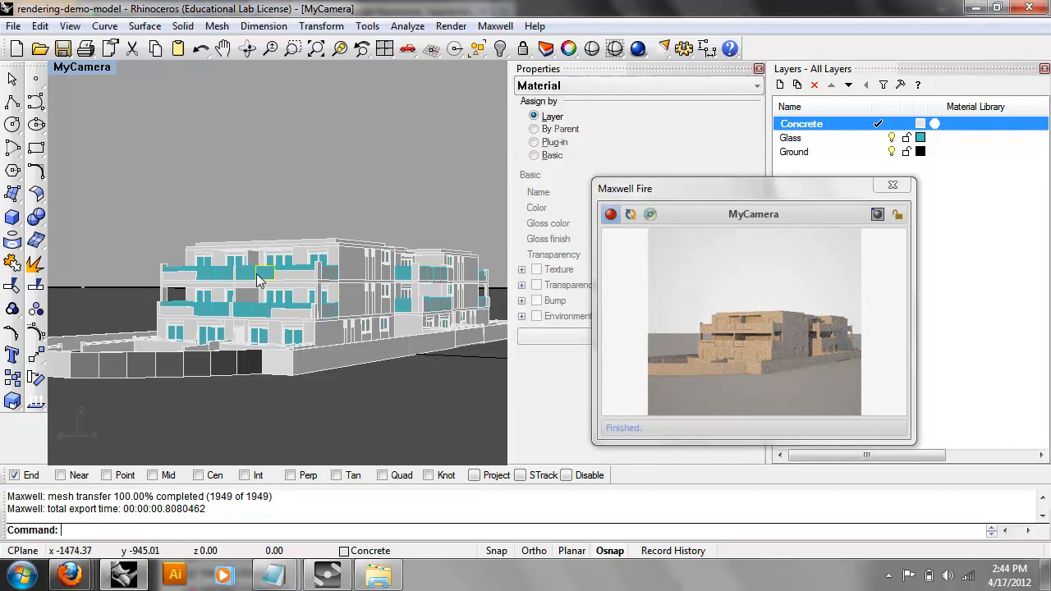
pyautogui.click(384, 139)
pyautogui.moveTo(438, 218); pyautogui.dragTo(371, 297, button='right')
# Reselect basic_glass as the Glass layer's plug-in material.
pyautogui.scroll(4, 309, 329)
pyautogui.scroll(5, 371, 296)
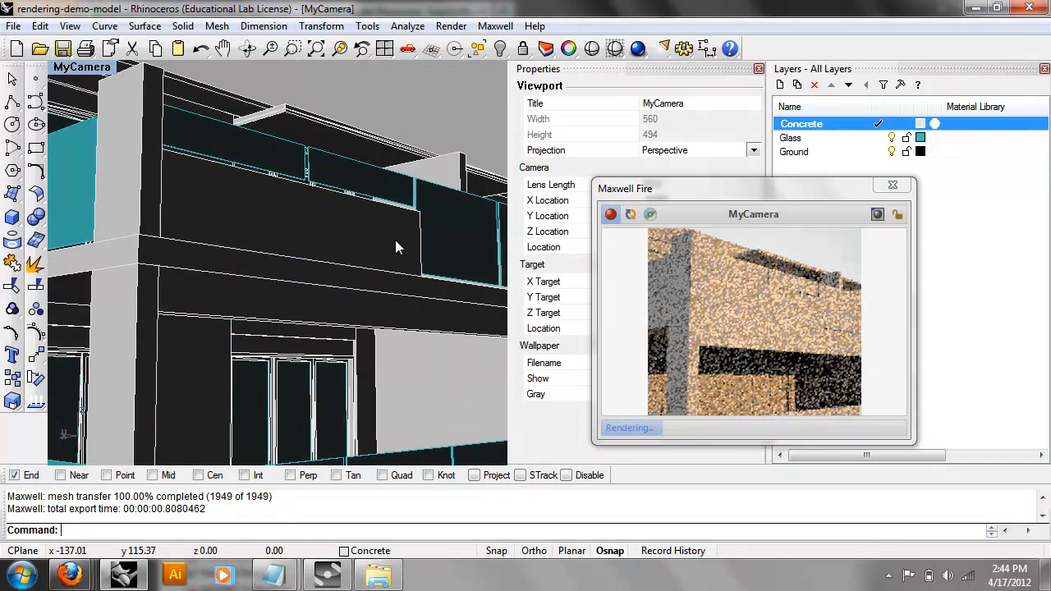
pyautogui.click(838, 138)
pyautogui.rightClick(813, 144)
pyautogui.moveTo(845, 168)
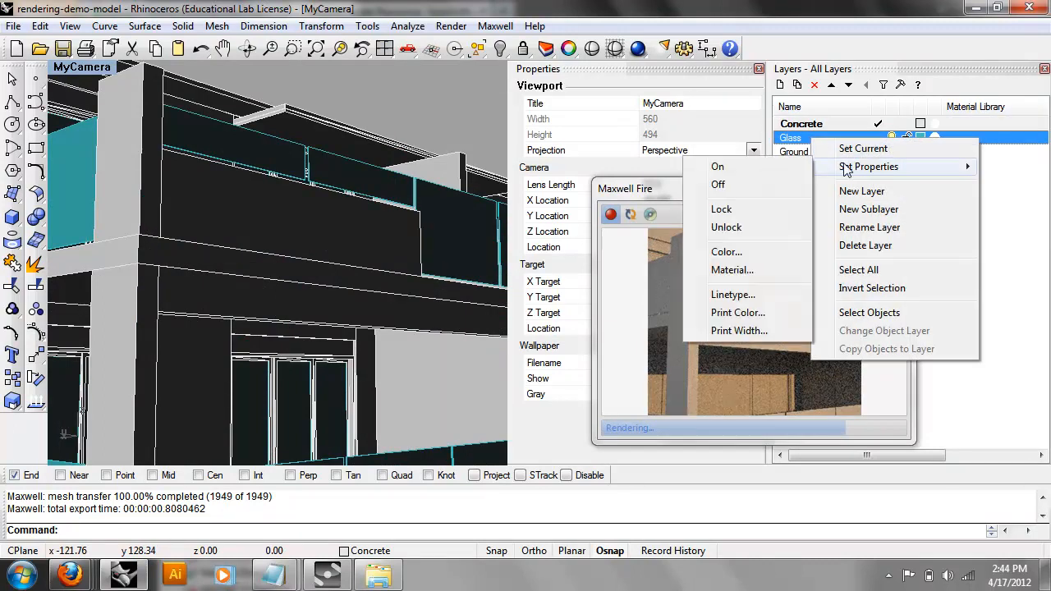
pyautogui.click(982, 156)
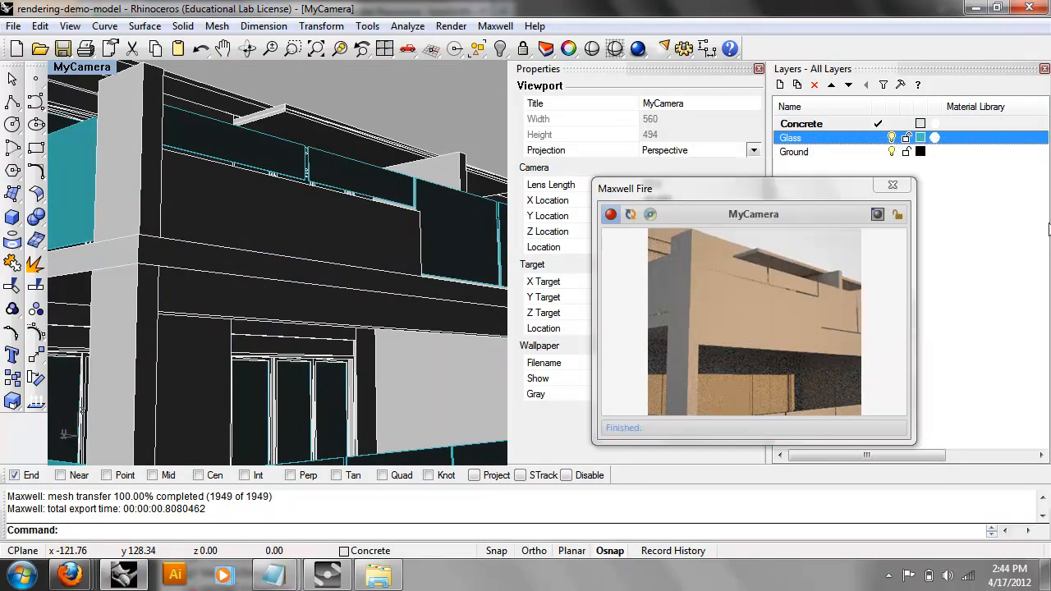
pyautogui.click(967, 144)
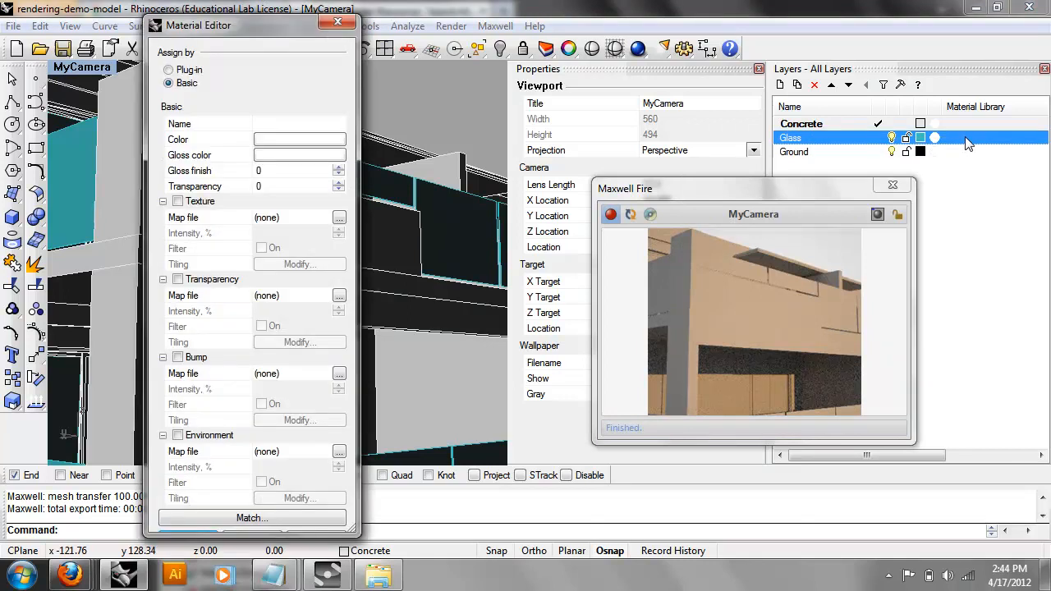
pyautogui.click(203, 70)
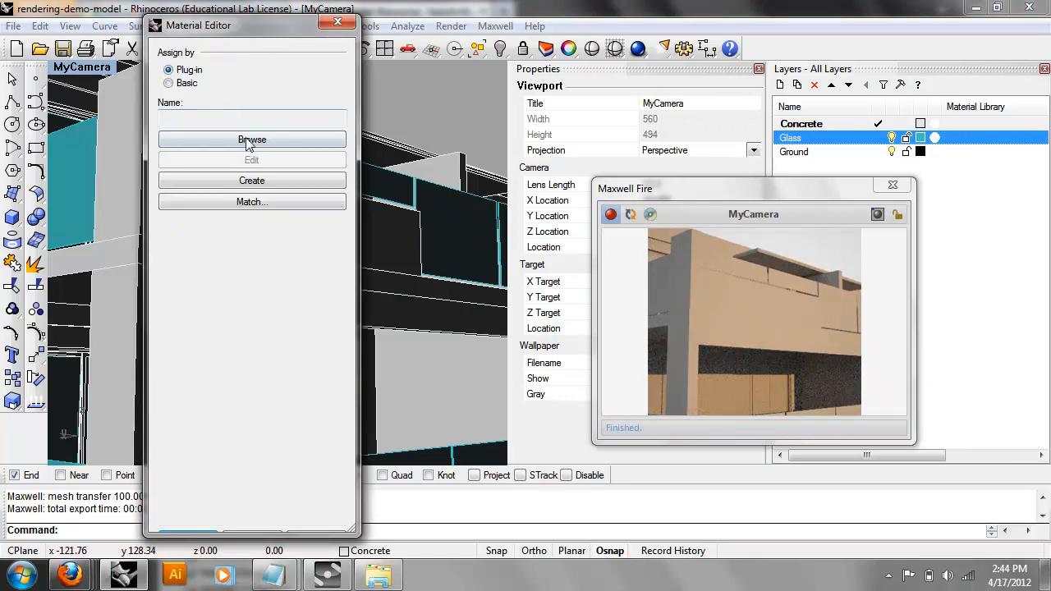
pyautogui.click(252, 140)
pyautogui.click(166, 82)
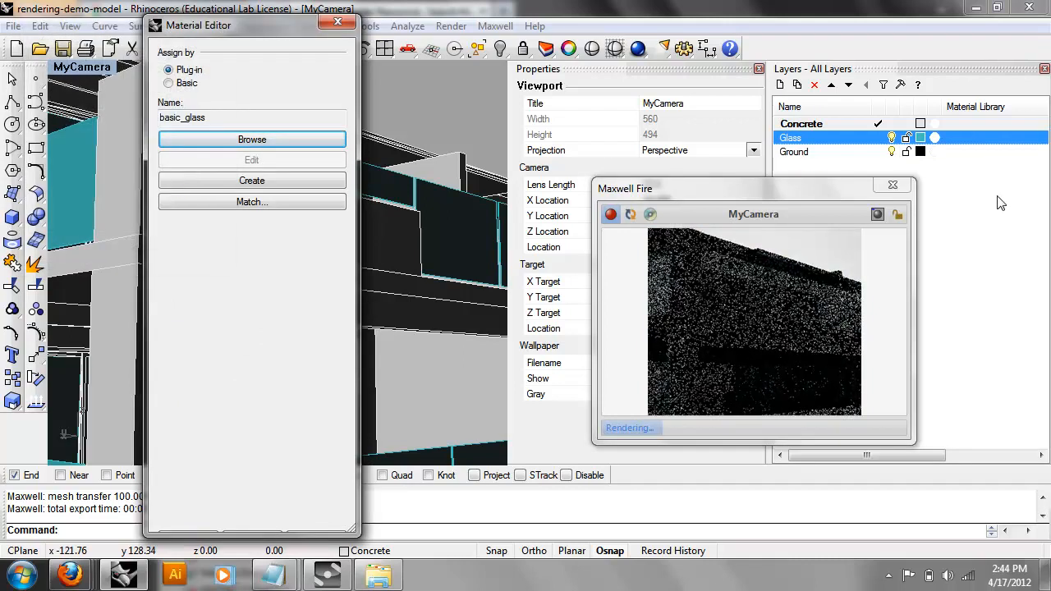
# Close the Maxwell Fire preview and the Glass layer's material editor.
pyautogui.click(892, 185)
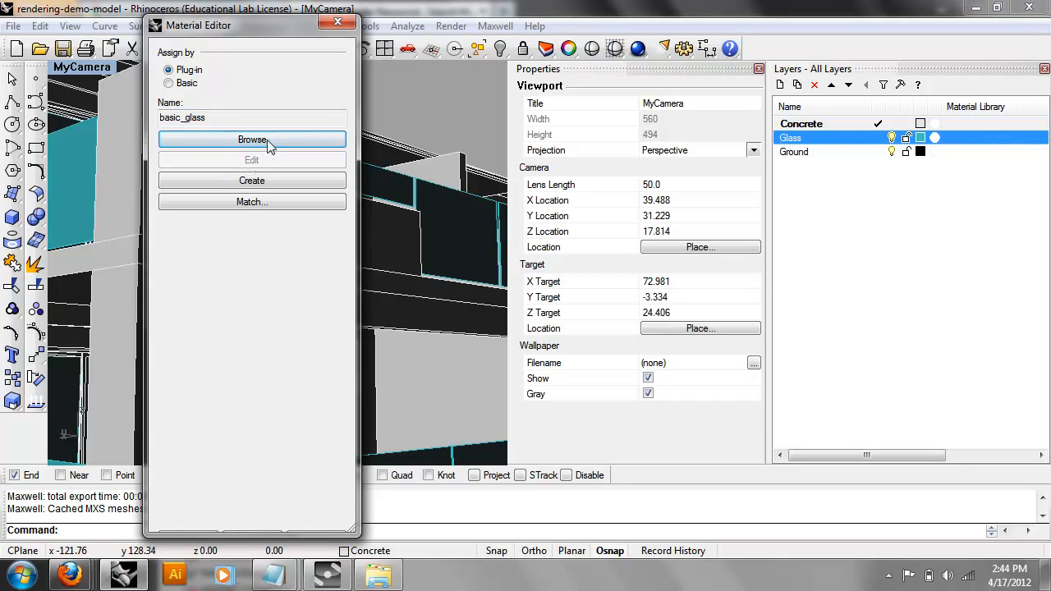
pyautogui.click(338, 21)
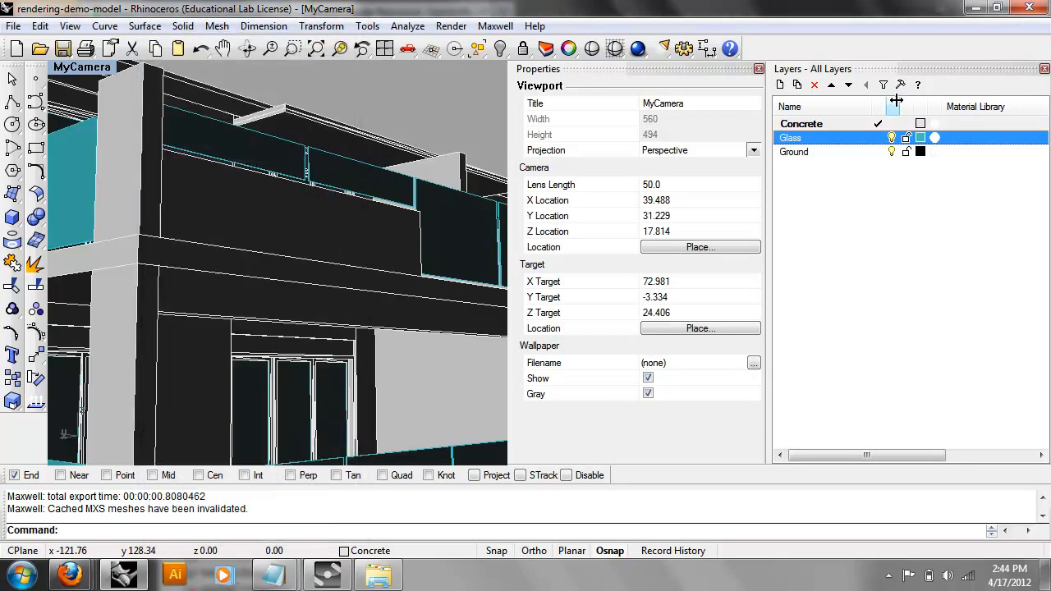
pyautogui.click(948, 146)
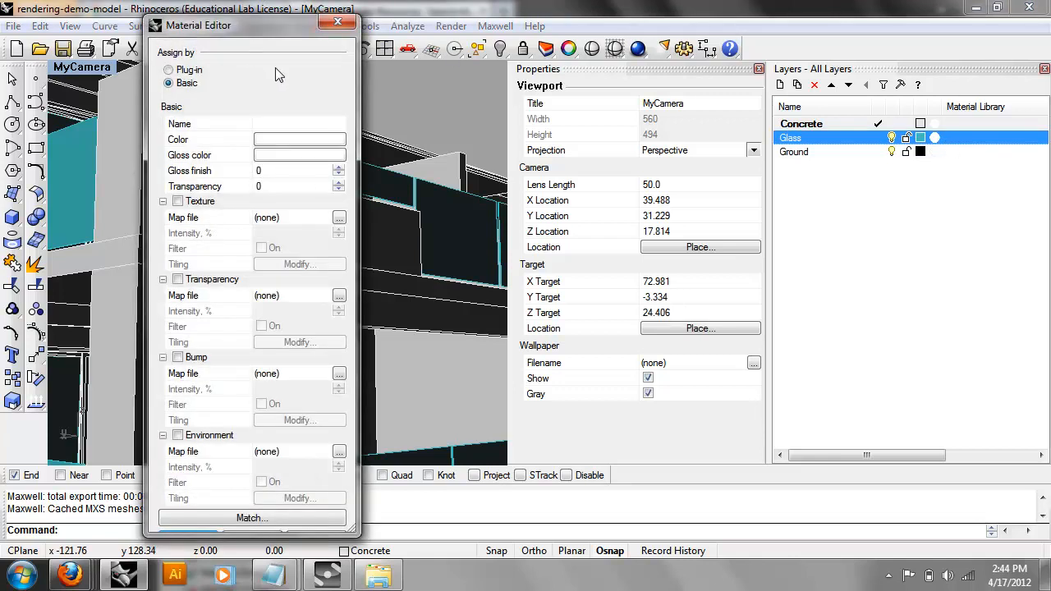
pyautogui.click(341, 25)
# Make Glass the current layer in the Layers panel.
pyautogui.click(495, 27)
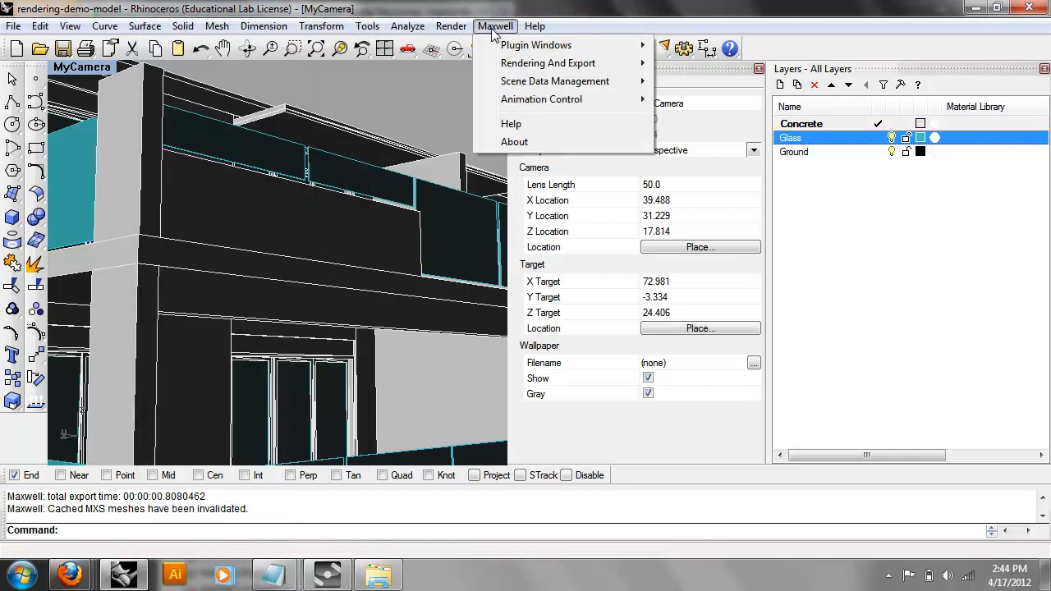
pyautogui.moveTo(457, 30)
pyautogui.moveTo(491, 29)
pyautogui.click(532, 7)
pyautogui.doubleClick(839, 141)
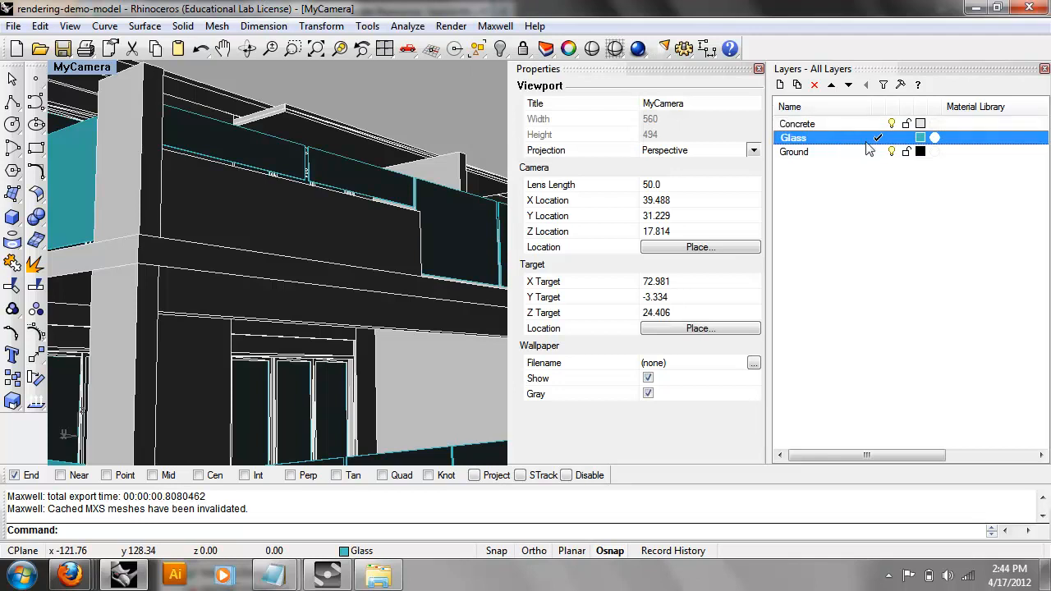
# Set basic_glass as the Glass layer's plug-in material via Set Properties.
pyautogui.click(969, 138)
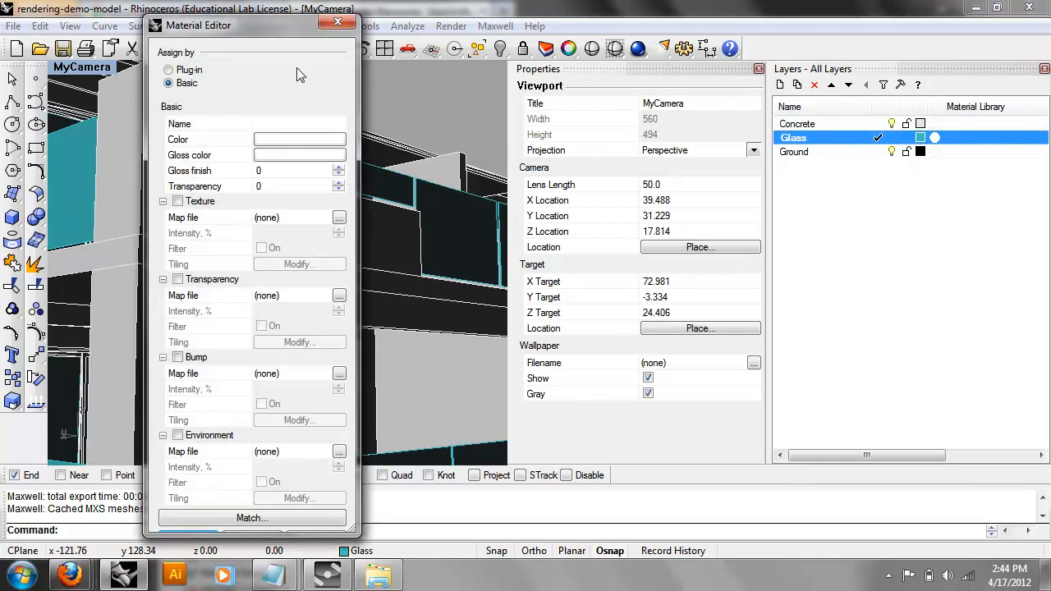
pyautogui.click(337, 25)
pyautogui.rightClick(819, 138)
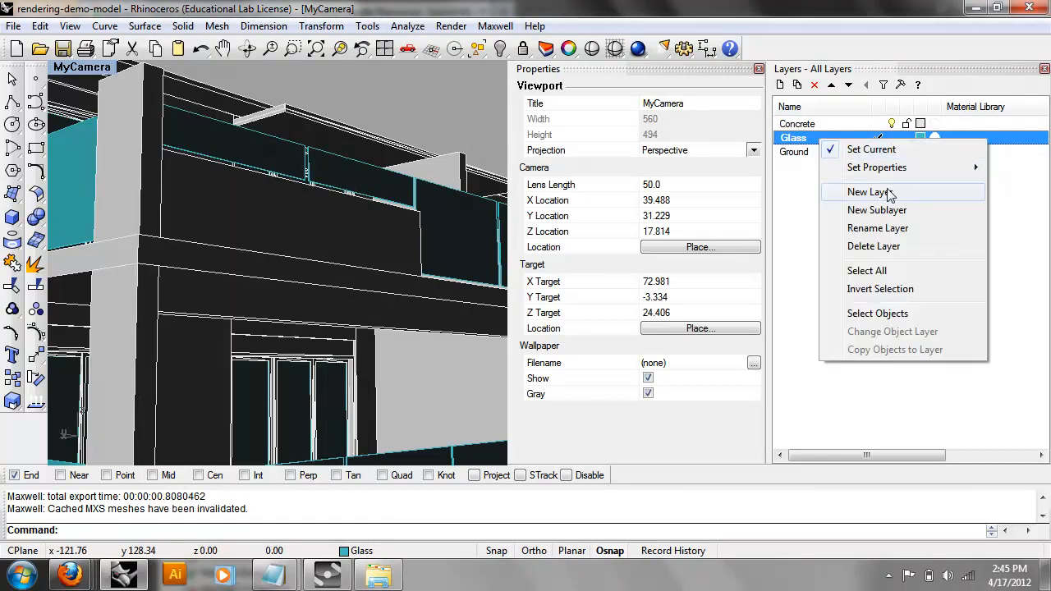
pyautogui.moveTo(903, 168)
pyautogui.click(740, 271)
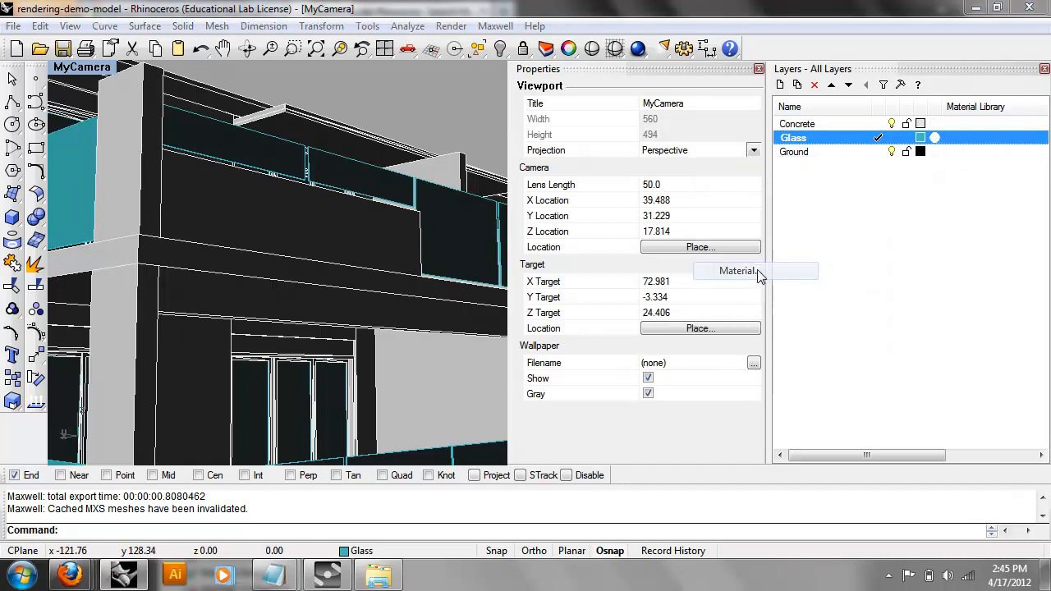
pyautogui.click(176, 70)
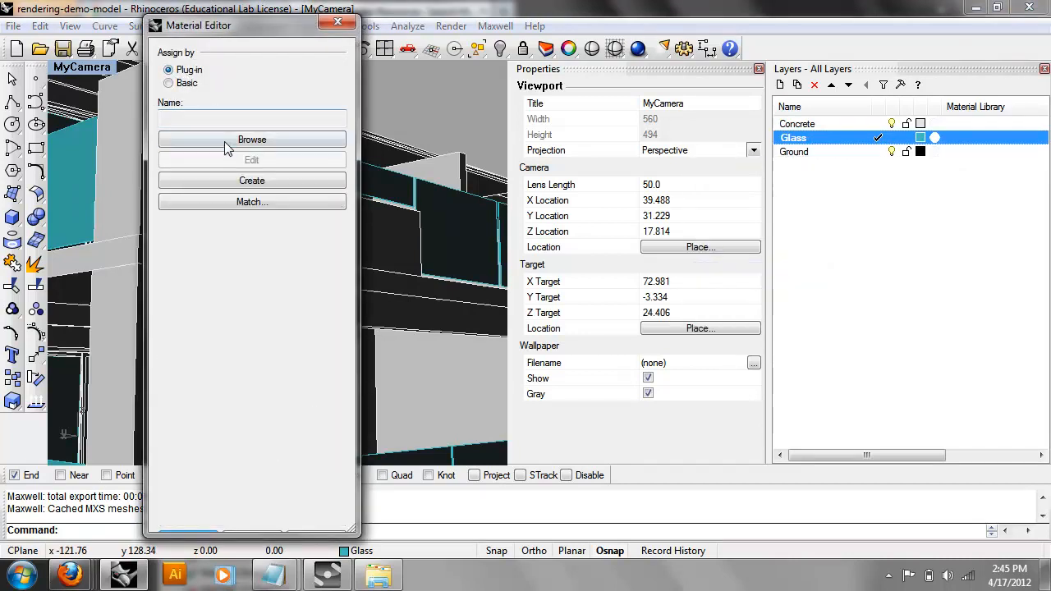
pyautogui.click(224, 139)
pyautogui.click(168, 97)
pyautogui.click(148, 248)
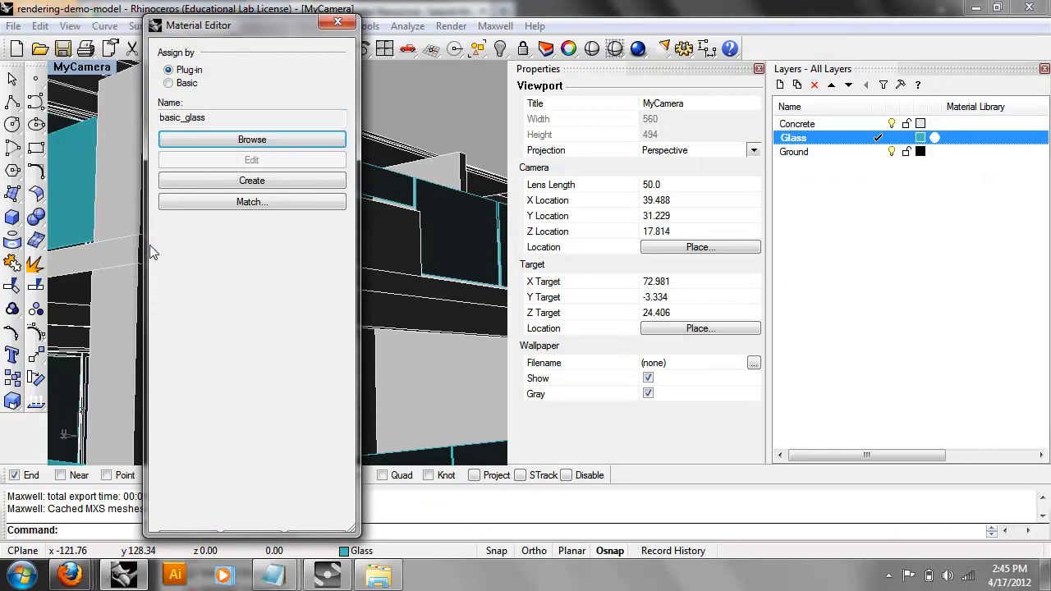
pyautogui.click(337, 21)
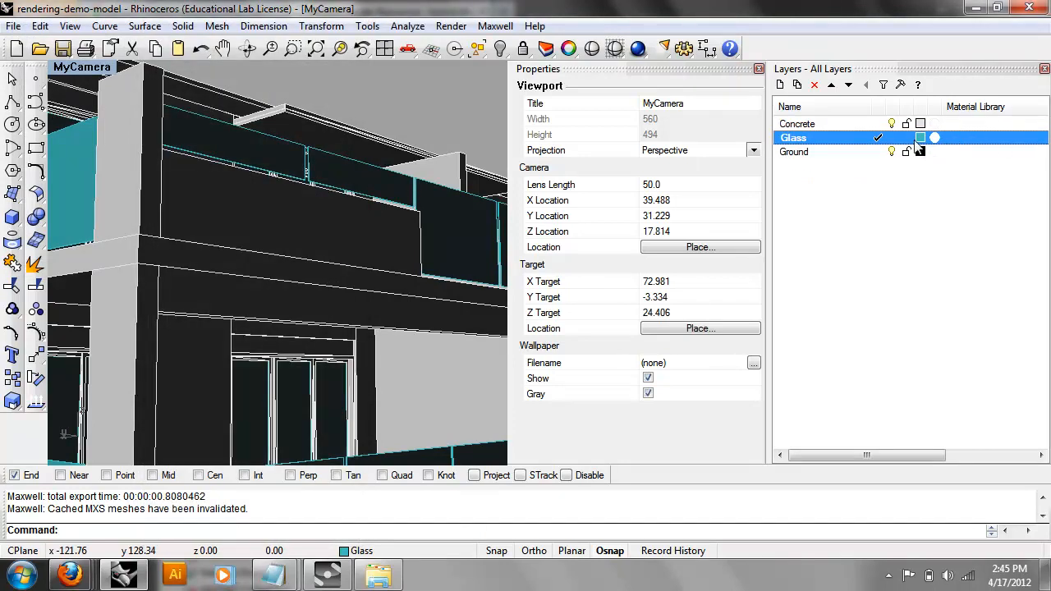
# Reopen the Glass layer's material and pick basic_glass again.
pyautogui.click(961, 140)
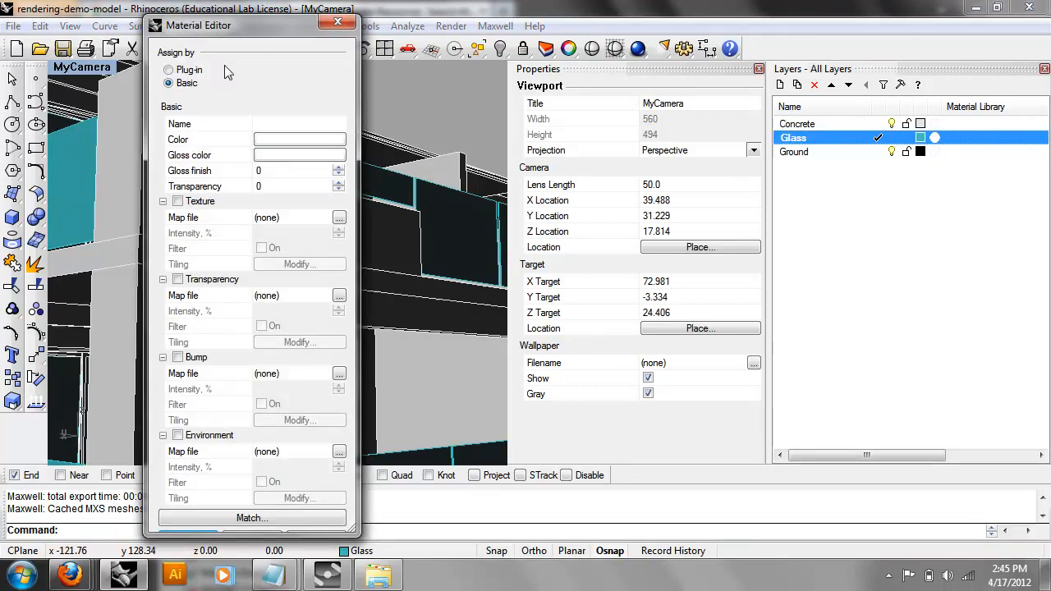
pyautogui.click(179, 72)
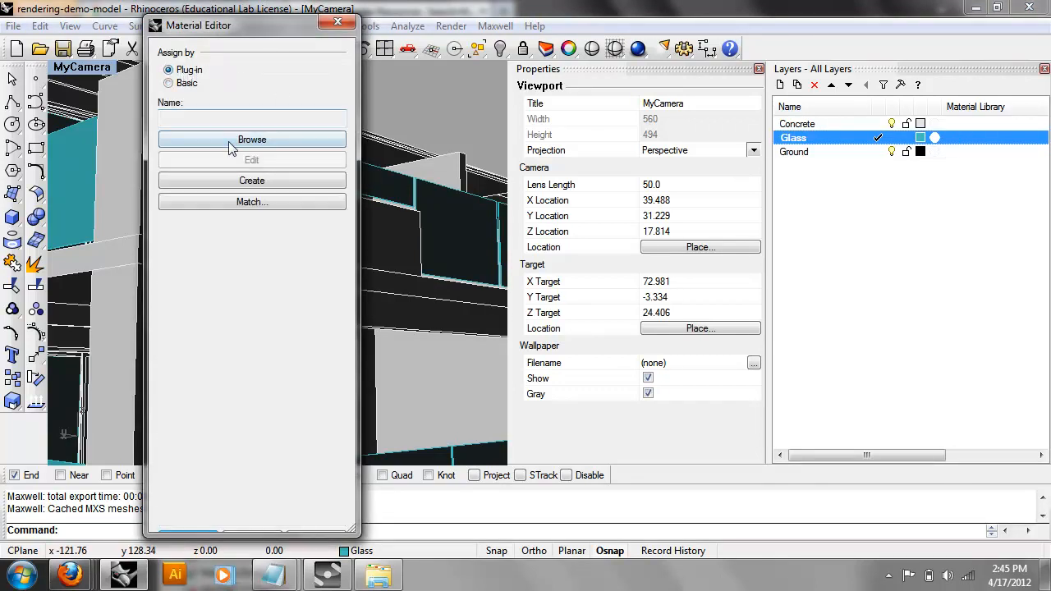
pyautogui.click(252, 140)
pyautogui.click(170, 84)
pyautogui.click(135, 250)
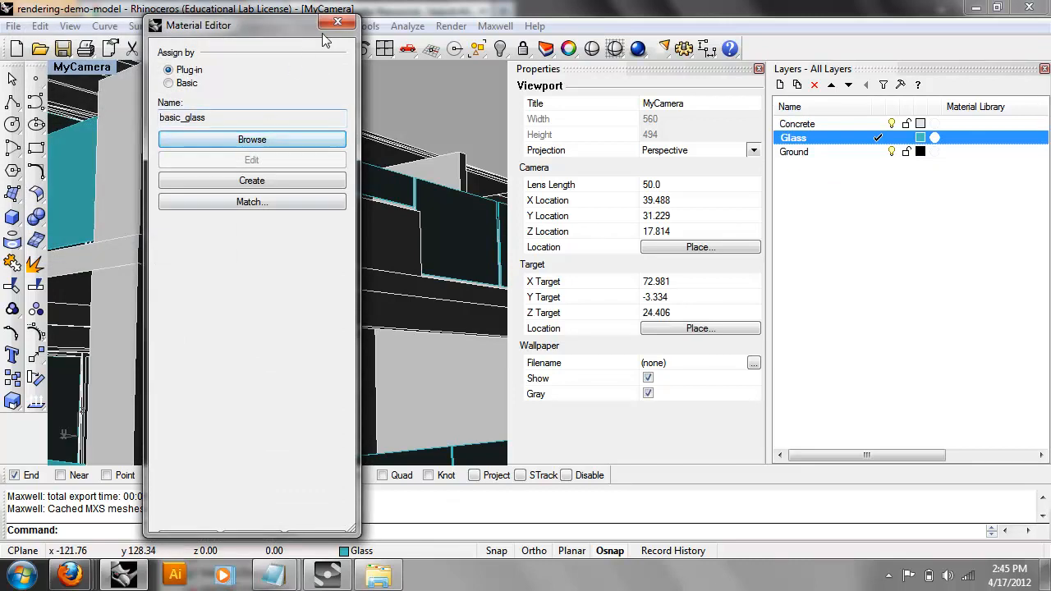
pyautogui.moveTo(348, 525)
pyautogui.mouseDown()
pyautogui.moveTo(400, 556)
pyautogui.moveTo(348, 525)
pyautogui.mouseUp()
pyautogui.click(238, 141)
pyautogui.click(178, 93)
pyautogui.click(131, 250)
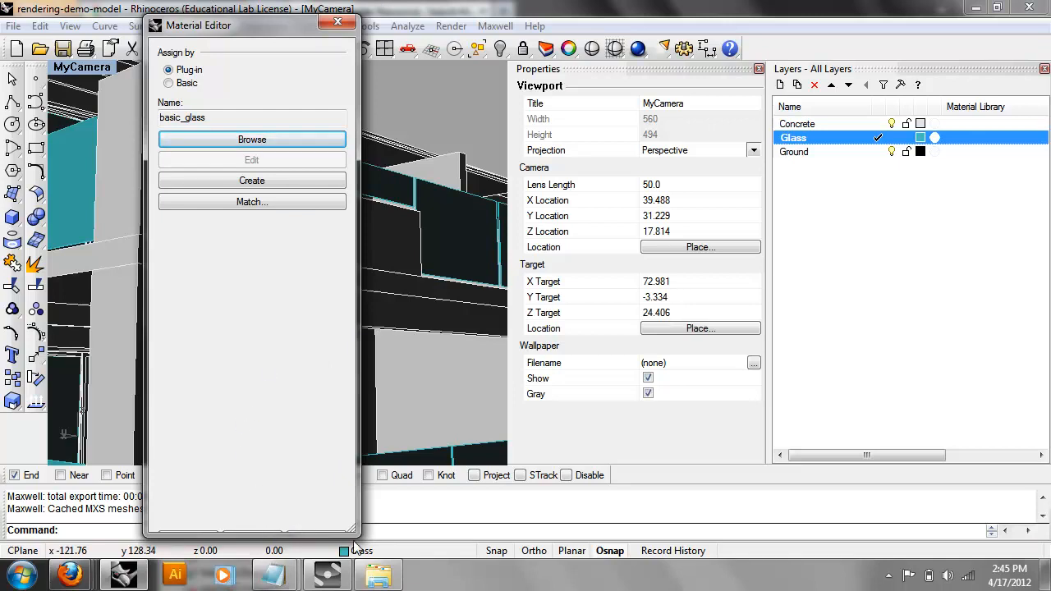
# Move the material window into view, apply basic_glass with OK, and verify it.
pyautogui.moveTo(354, 525)
pyautogui.mouseDown()
pyautogui.moveTo(754, 519)
pyautogui.moveTo(364, 424)
pyautogui.moveTo(358, 532)
pyautogui.mouseUp()
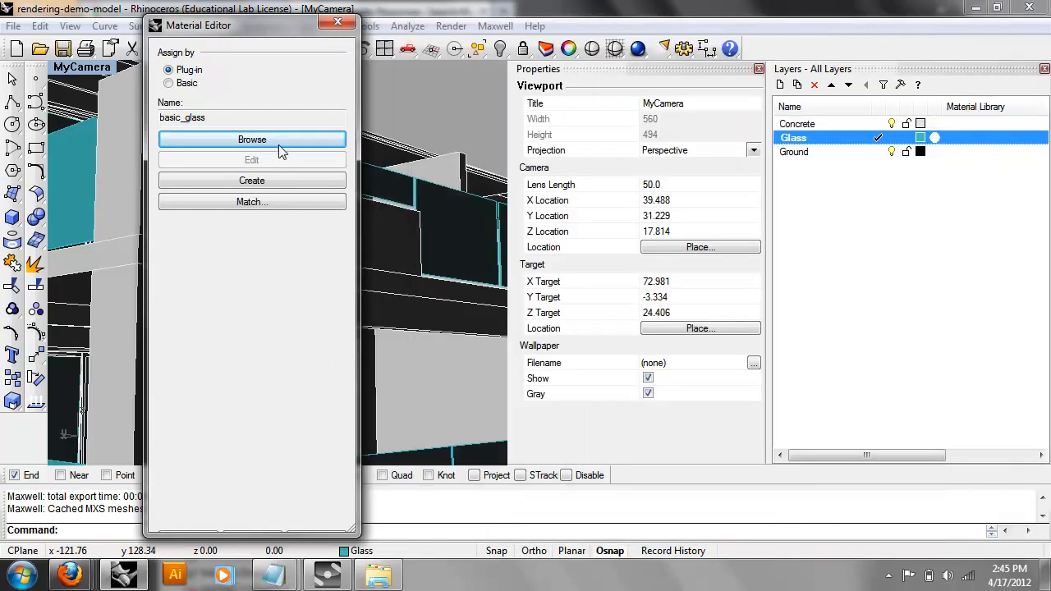
pyautogui.moveTo(263, 28); pyautogui.dragTo(527, 49)
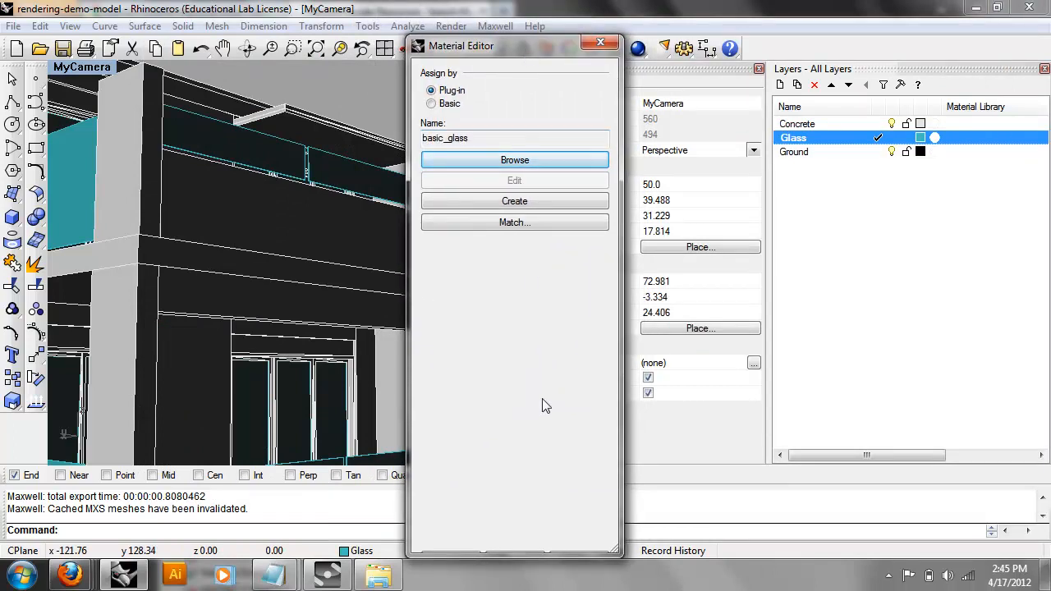
pyautogui.click(514, 563)
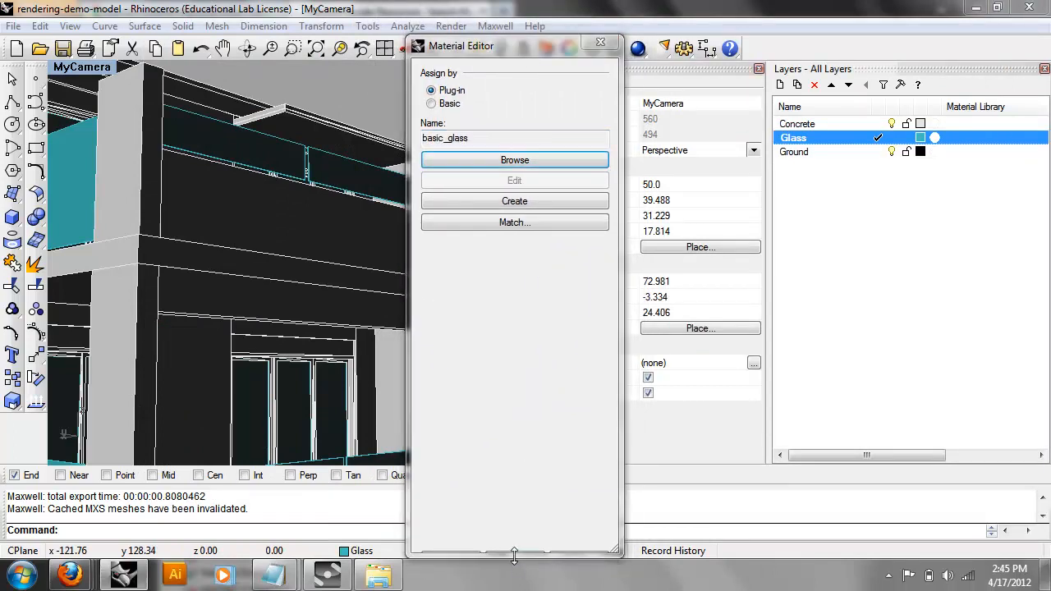
pyautogui.click(522, 557)
pyautogui.click(518, 553)
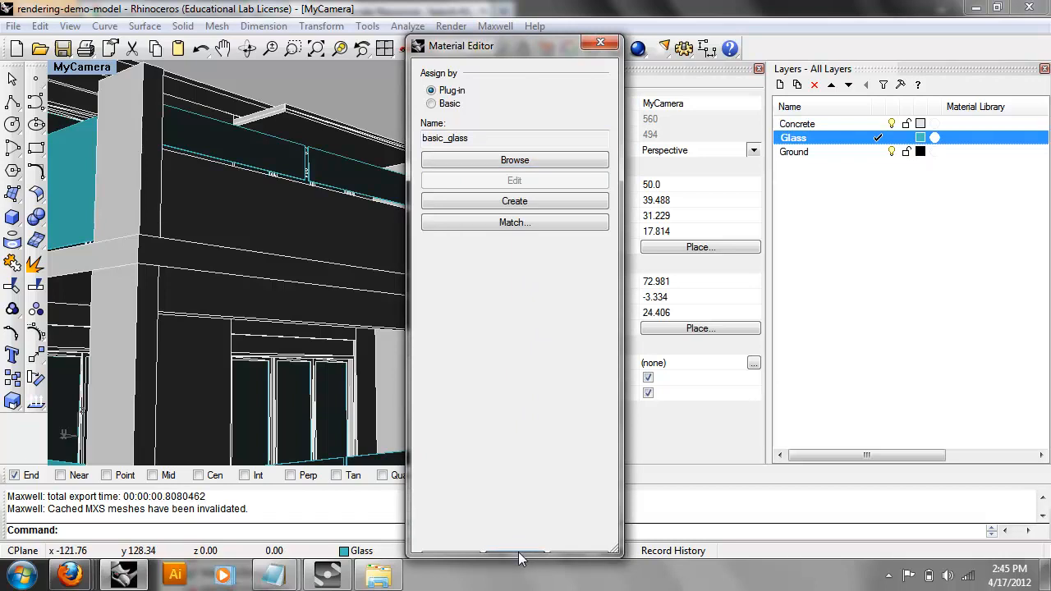
pyautogui.click(474, 555)
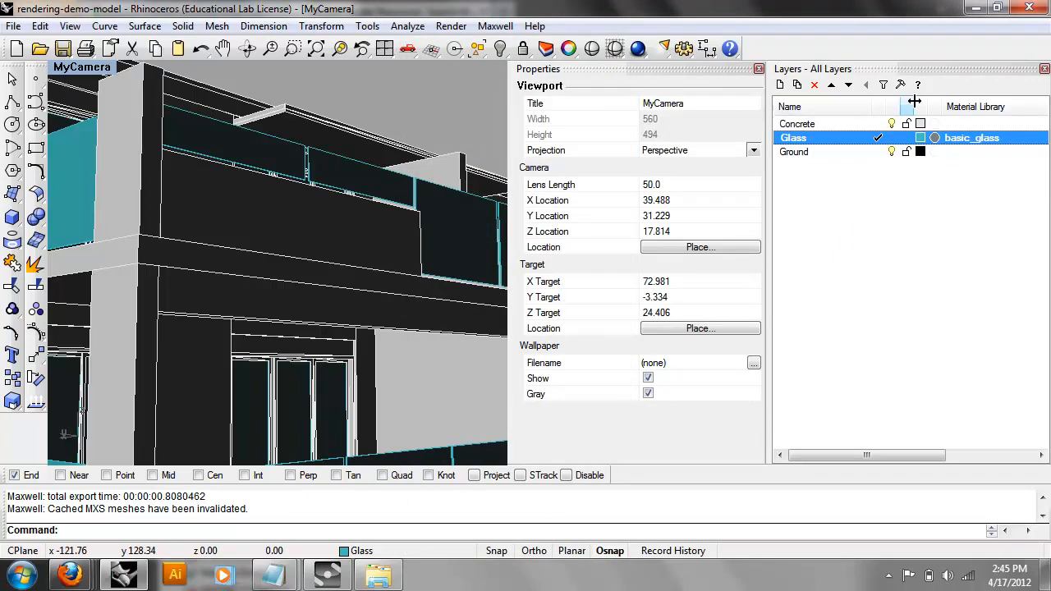
pyautogui.click(936, 137)
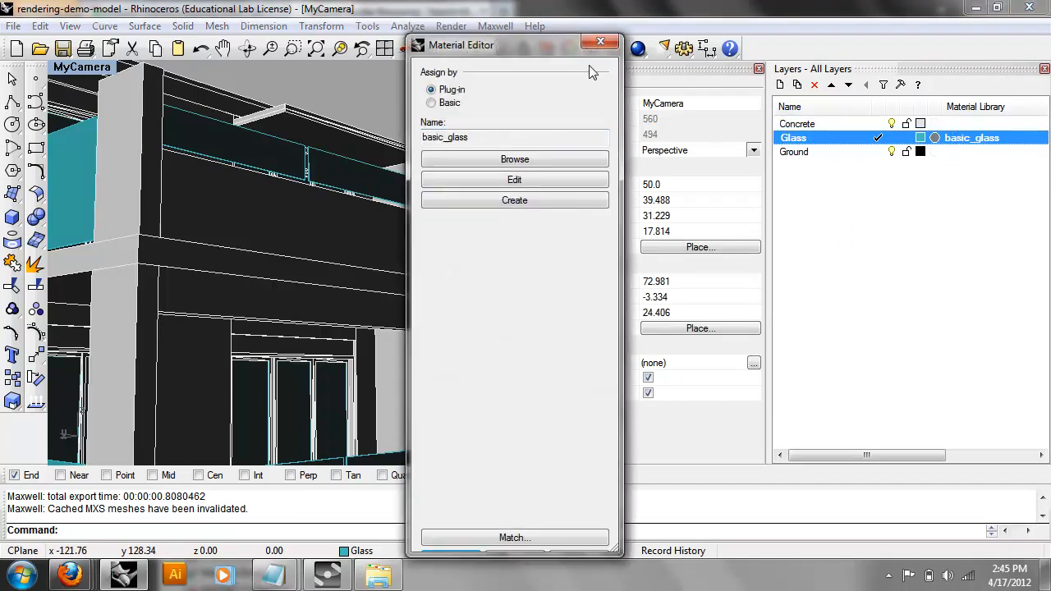
pyautogui.click(601, 43)
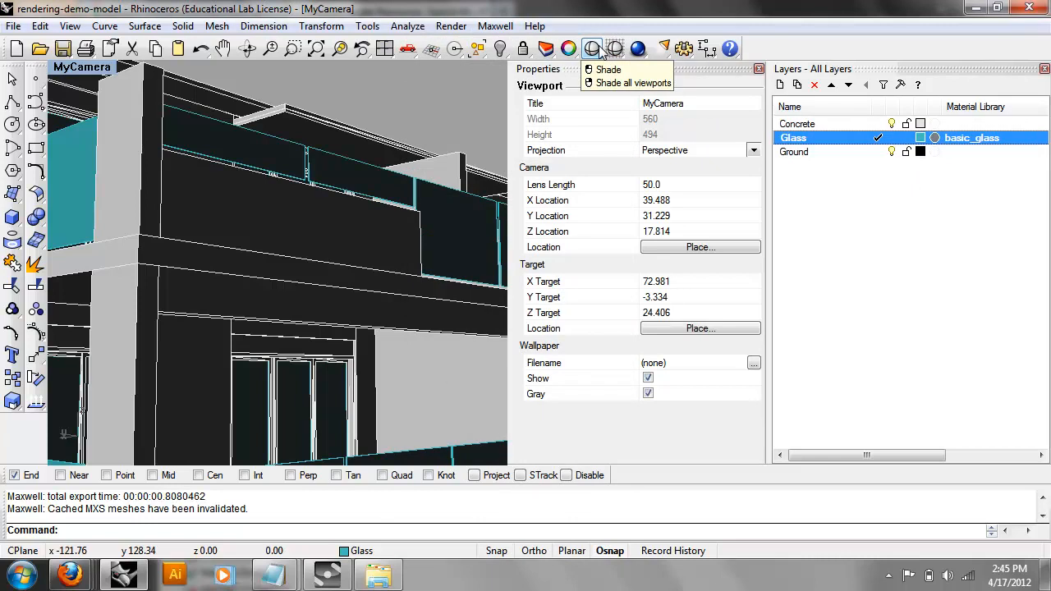
# Give the Concrete layer the Maxwell plug-in material concrete_tm through its layer properties.
pyautogui.rightClick(818, 123)
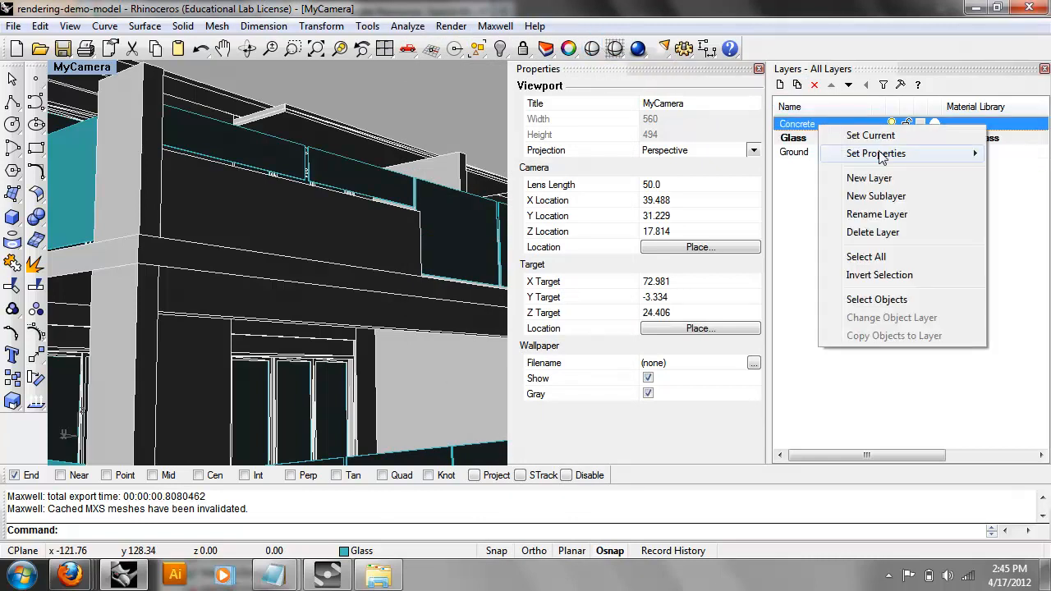
pyautogui.moveTo(880, 156)
pyautogui.click(776, 249)
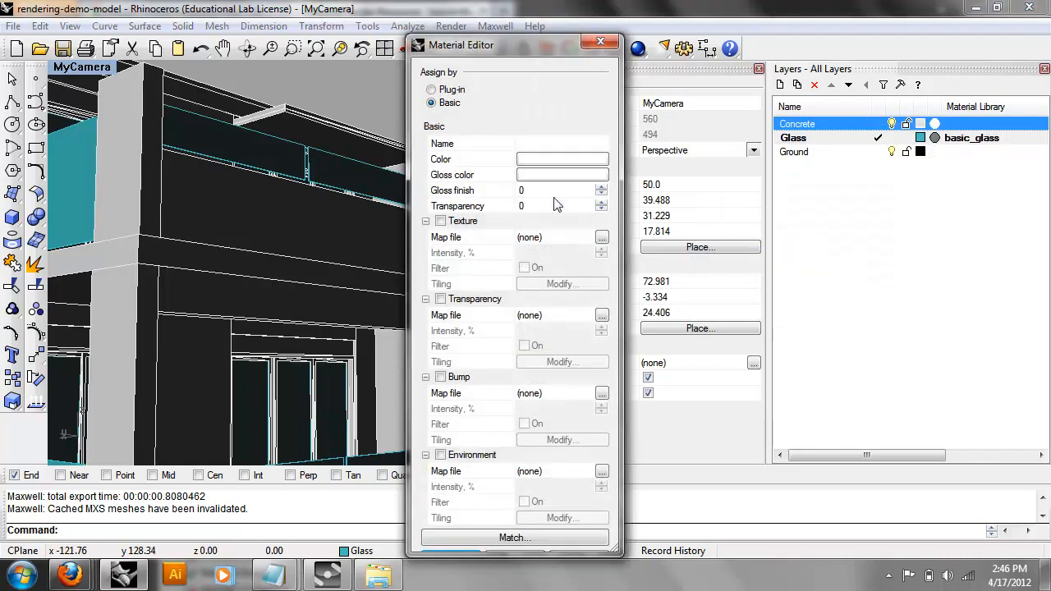
pyautogui.click(431, 89)
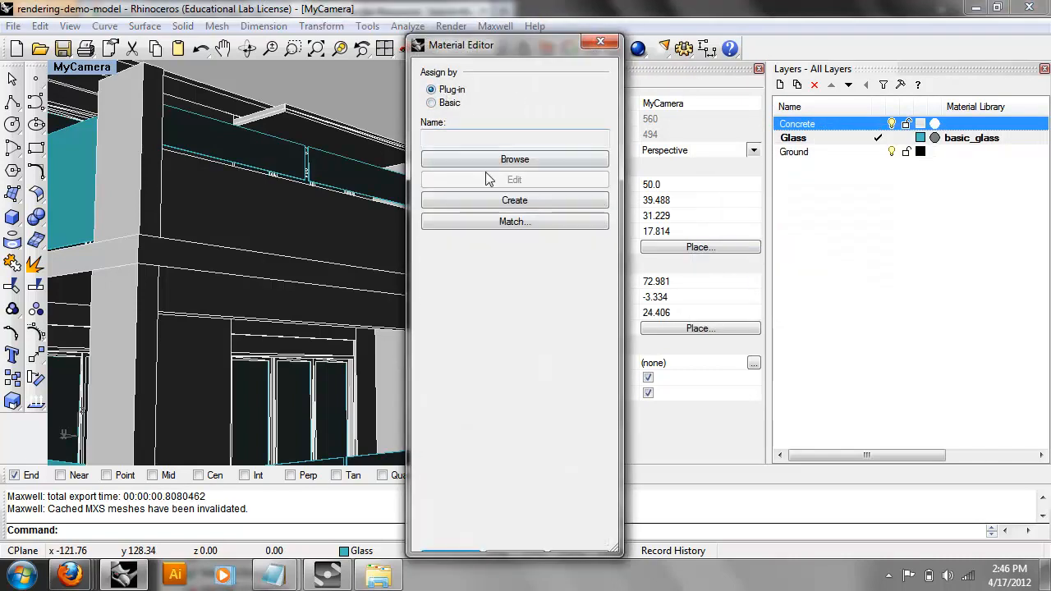
pyautogui.click(491, 162)
pyautogui.click(42, 77)
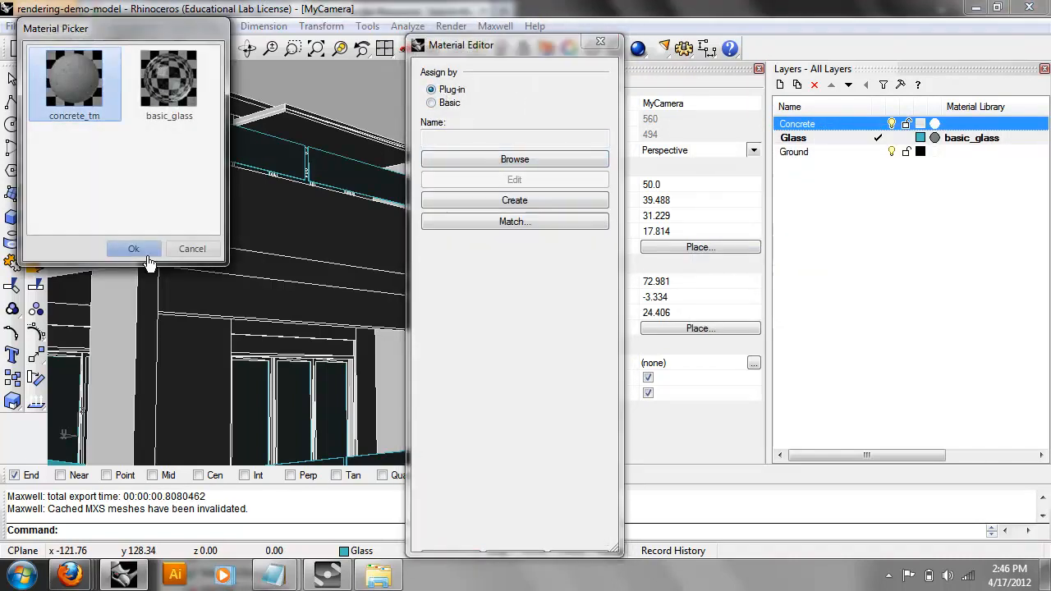
pyautogui.click(136, 246)
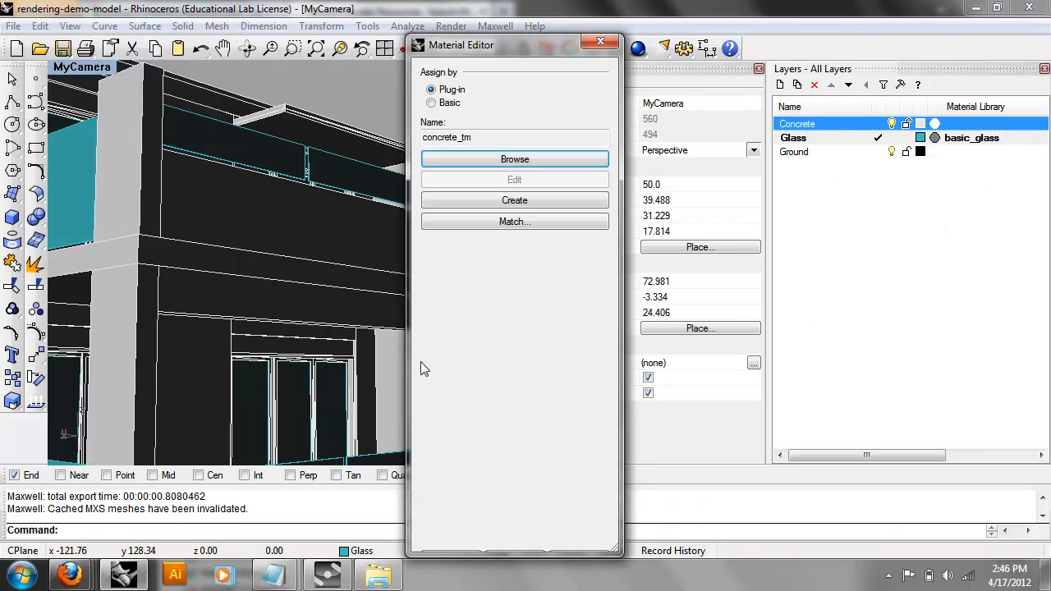
pyautogui.click(452, 553)
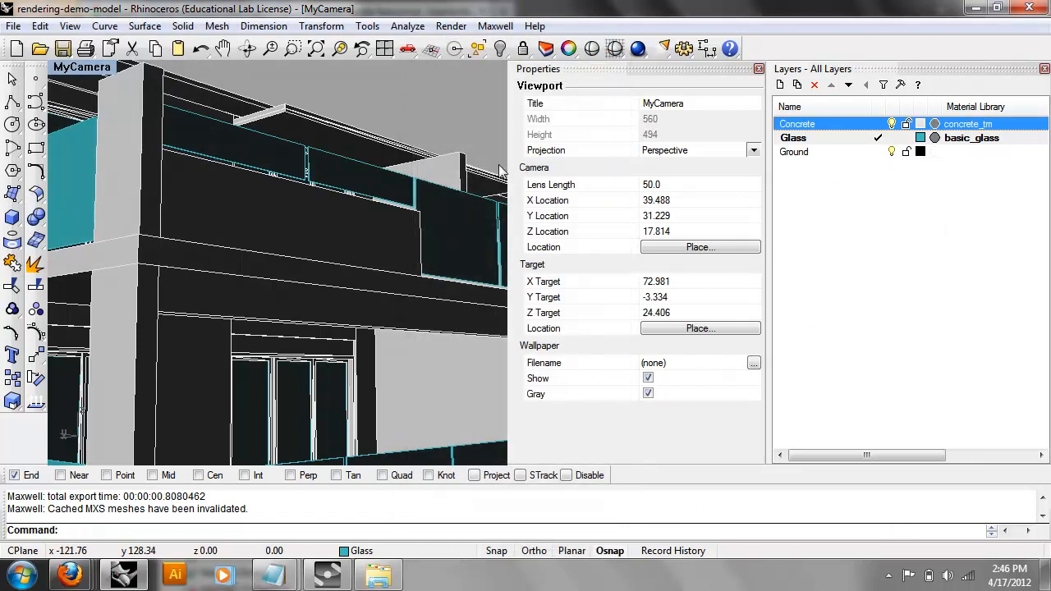
pyautogui.click(495, 25)
# Launch a Maxwell Fire preview, move its window left, and orbit to the balcony glass while it renders.
pyautogui.moveTo(575, 45)
pyautogui.moveTo(607, 63)
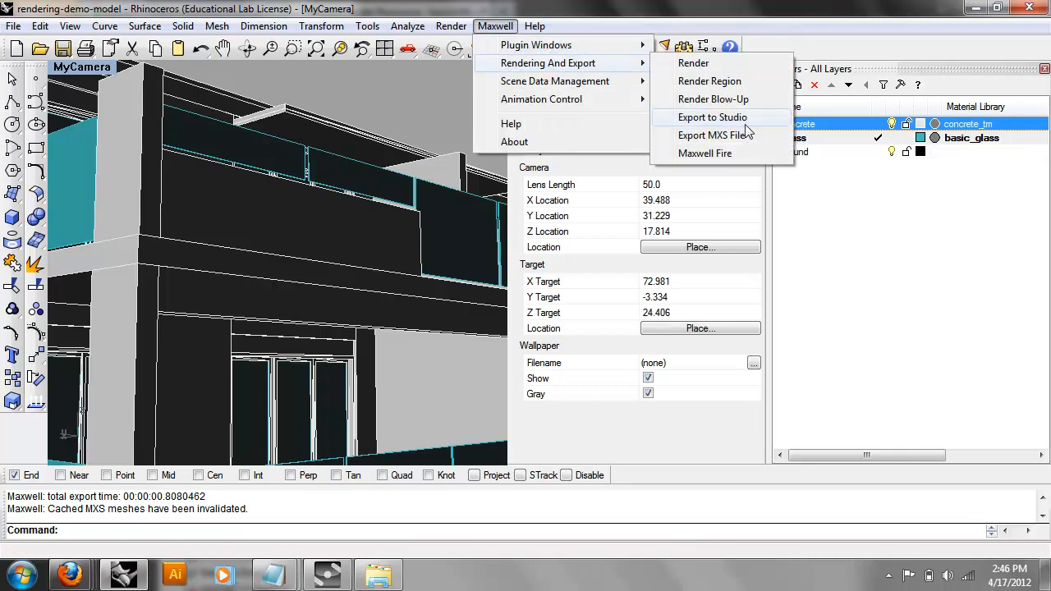
pyautogui.click(726, 160)
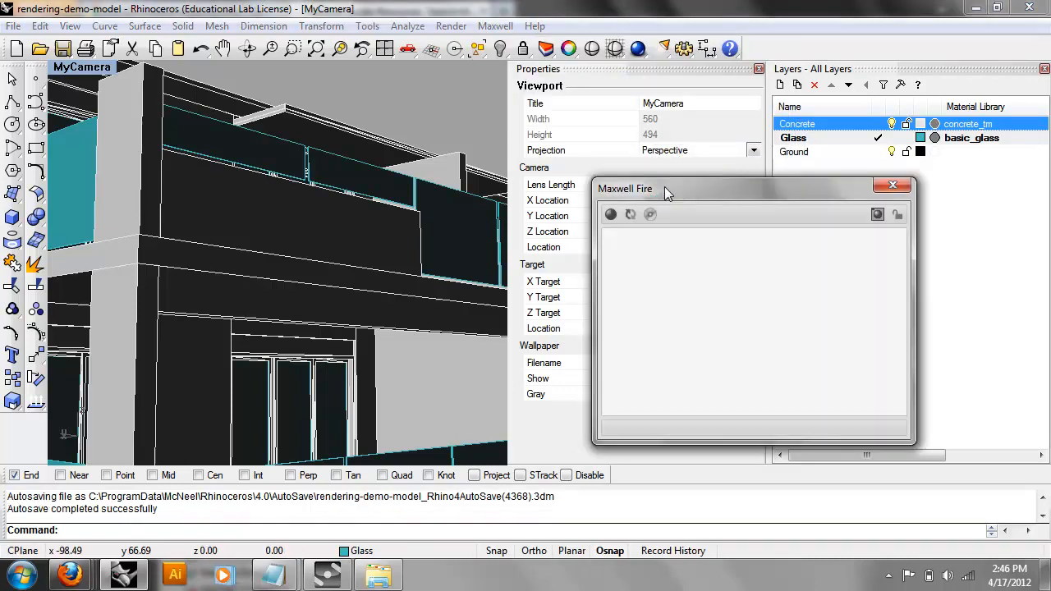
pyautogui.moveTo(663, 194); pyautogui.dragTo(563, 188)
pyautogui.click(509, 216)
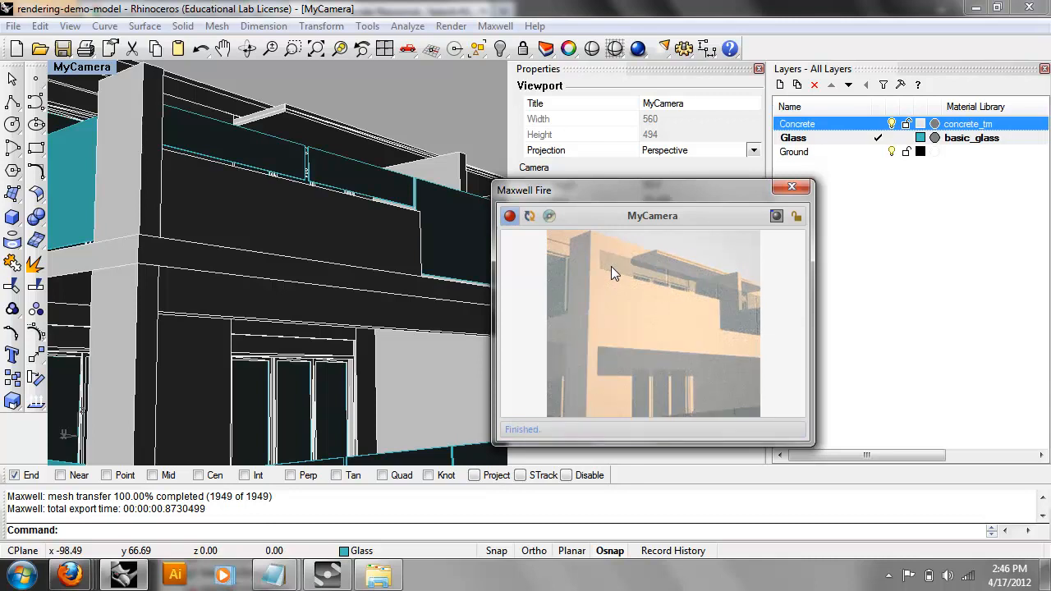
pyautogui.moveTo(398, 210); pyautogui.dragTo(188, 240, button='right')
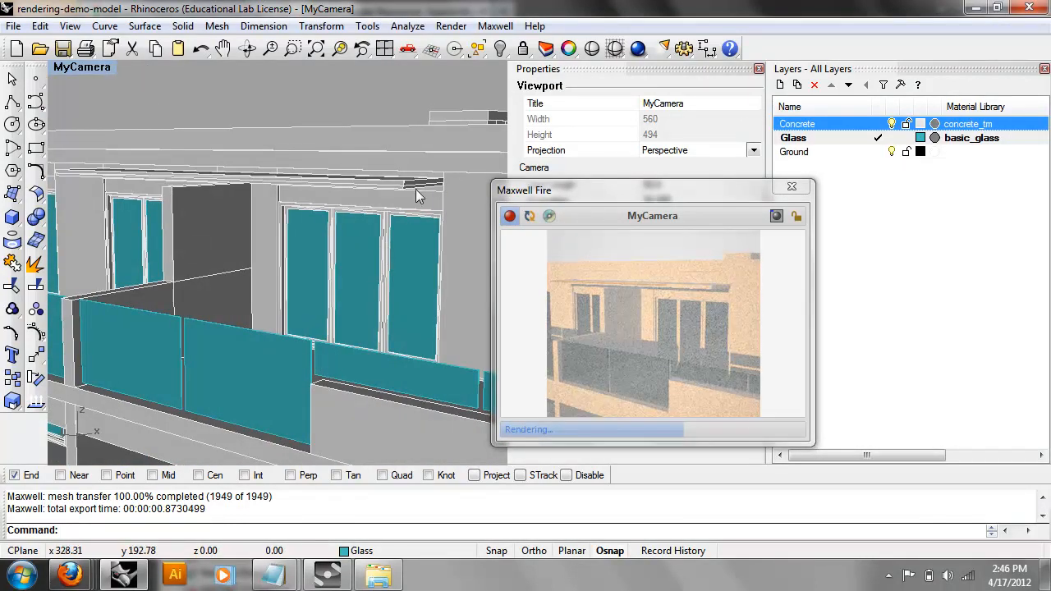
pyautogui.click(451, 25)
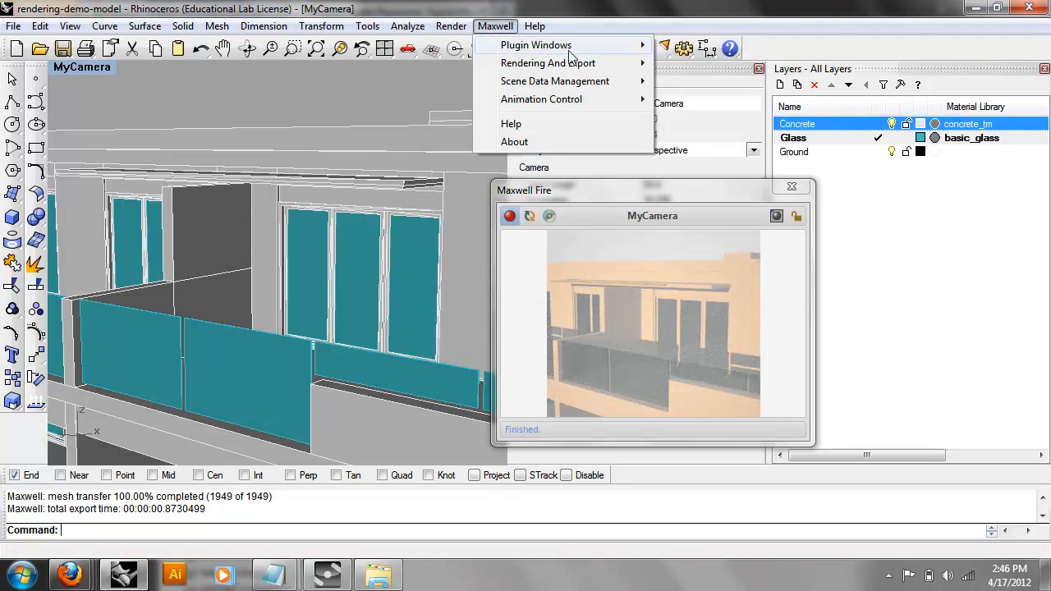
# Open the Maxwell Scene Manager and orbit and zoom the view around the building.
pyautogui.moveTo(525, 45)
pyautogui.click(711, 45)
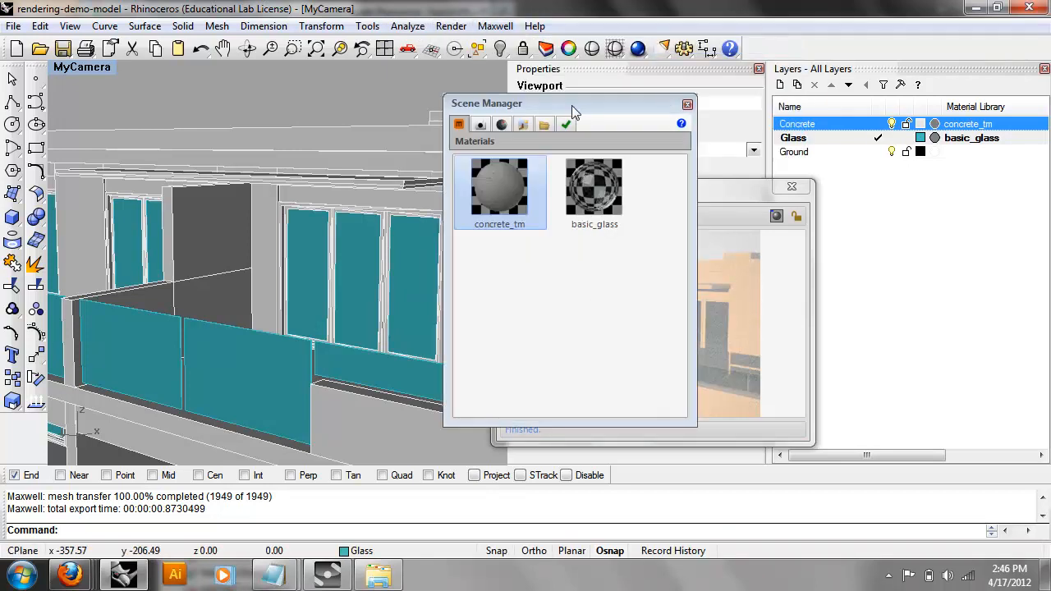
pyautogui.moveTo(389, 195); pyautogui.dragTo(401, 230, button='right')
pyautogui.scroll(-3, 401, 232)
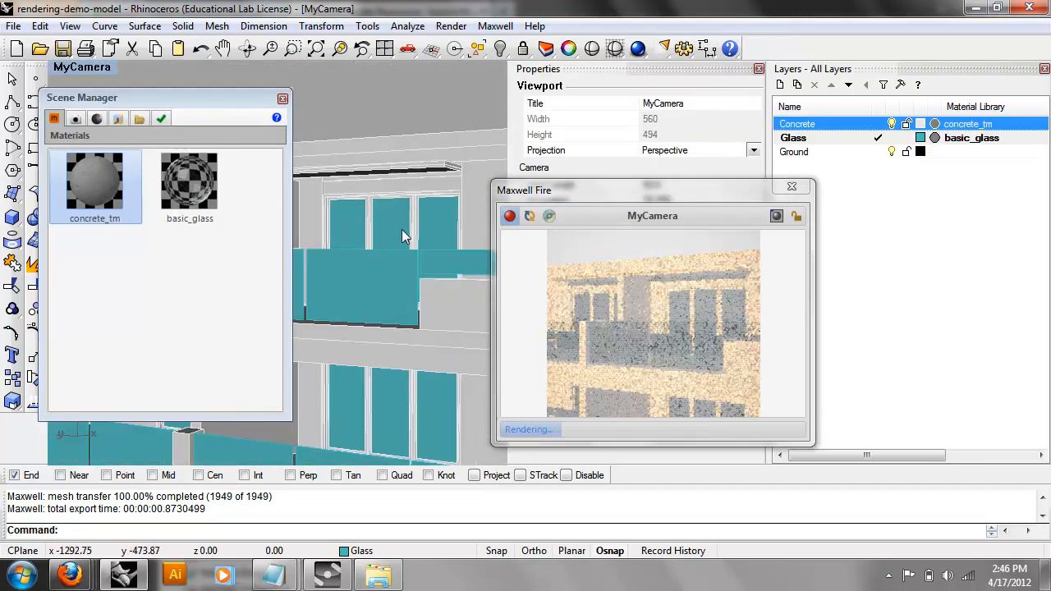
pyautogui.scroll(-6, 399, 261)
pyautogui.scroll(-3, 385, 284)
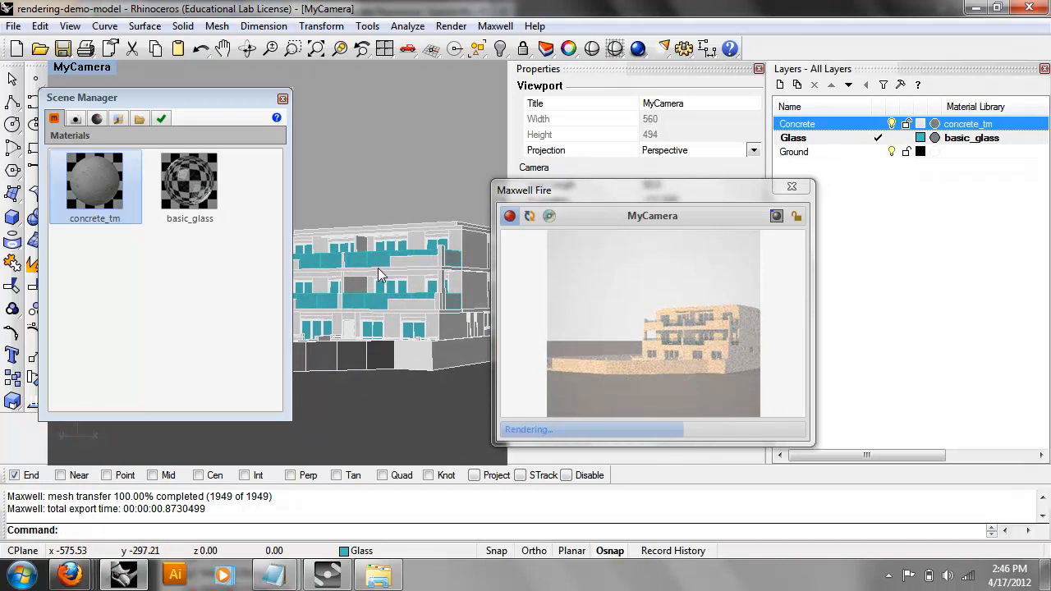
pyautogui.scroll(2, 377, 271)
pyautogui.scroll(2, 378, 267)
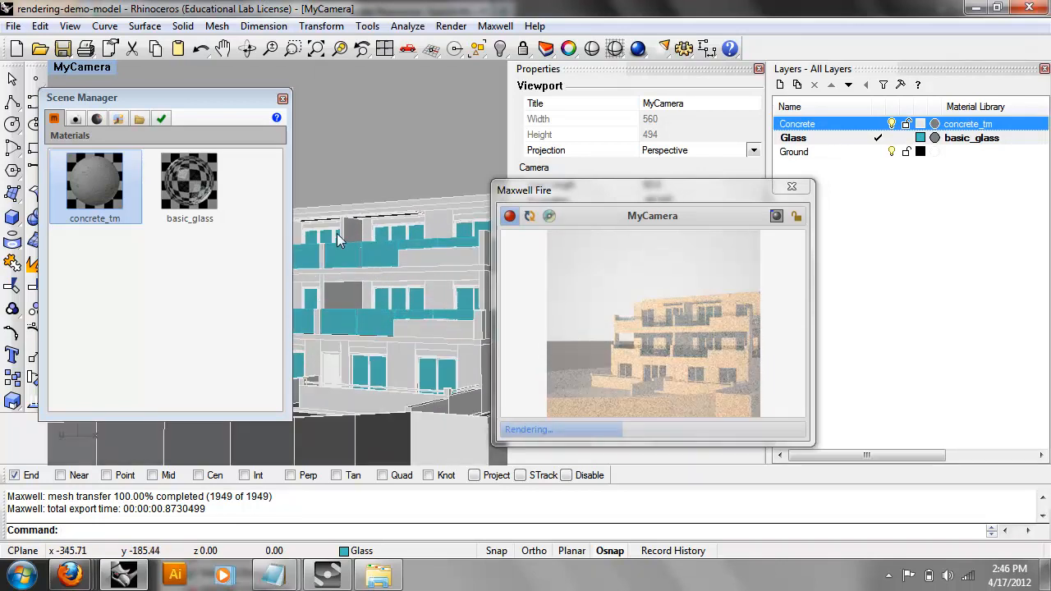
# Change the environment sky type from Sky Dome to Physical Sky.
pyautogui.click(118, 118)
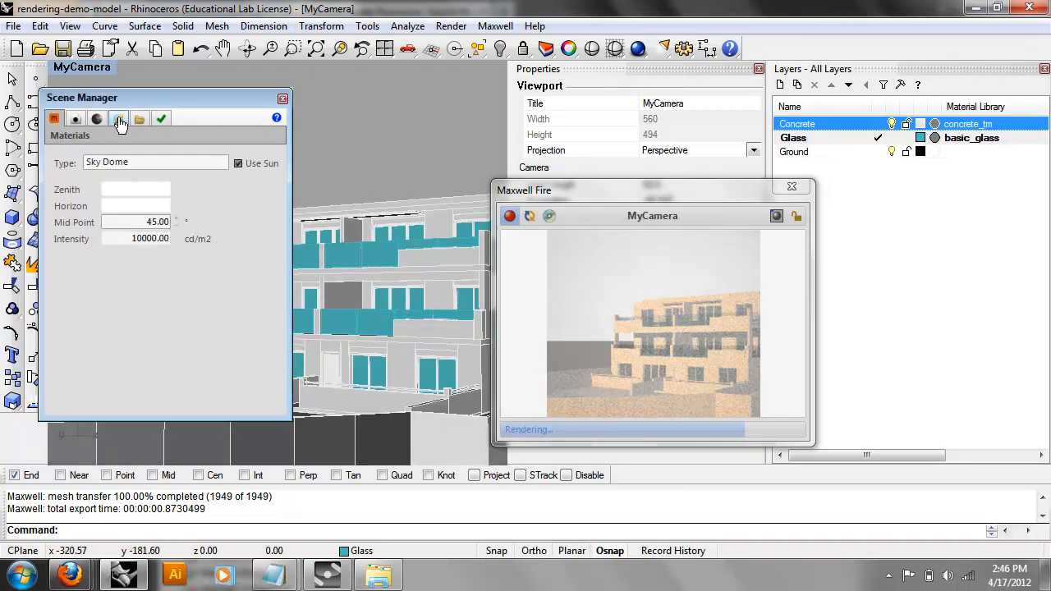
pyautogui.click(97, 119)
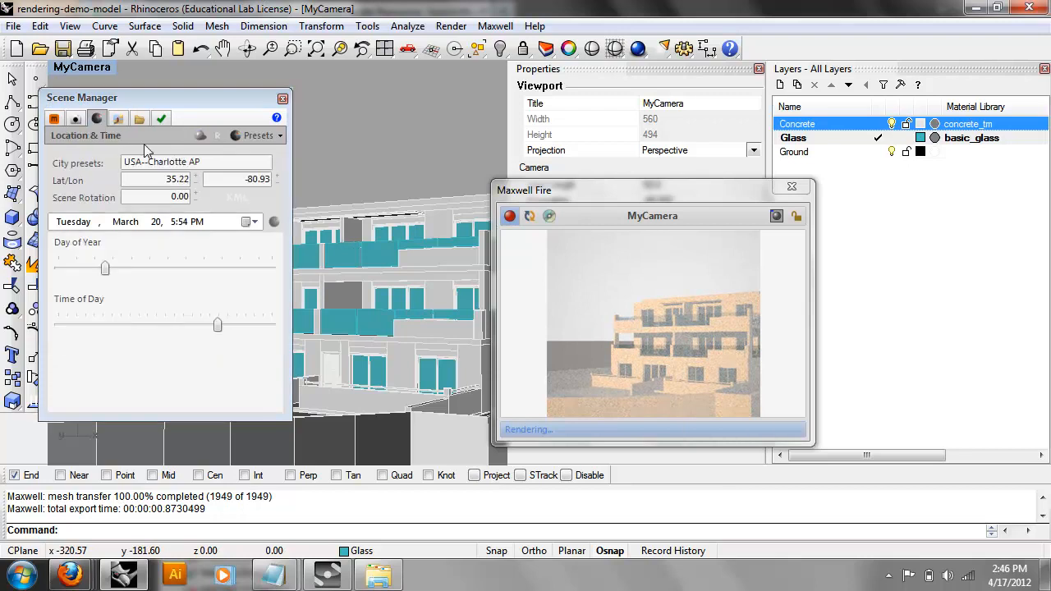
pyautogui.click(118, 119)
pyautogui.click(138, 159)
pyautogui.click(141, 188)
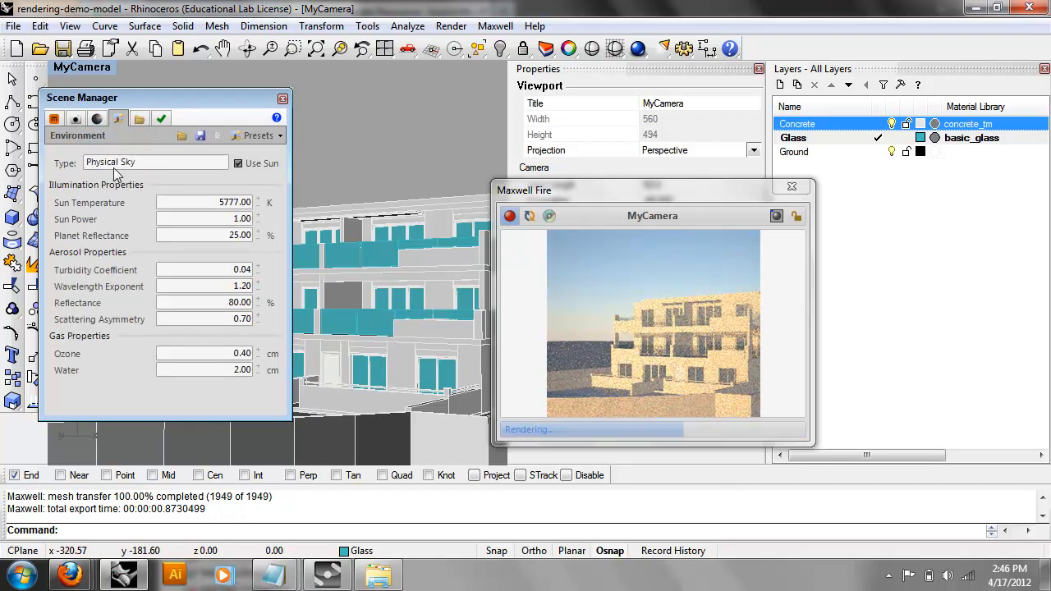
# Try camera exposure values 12 and 14, leave EV at 13, and orbit to a new angle.
pyautogui.click(75, 119)
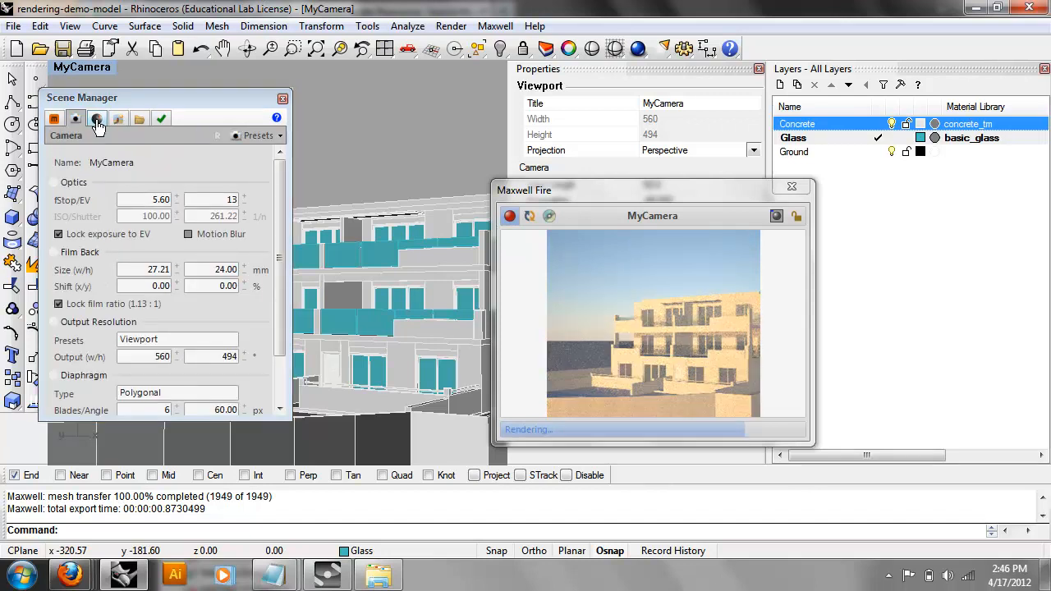
pyautogui.click(97, 120)
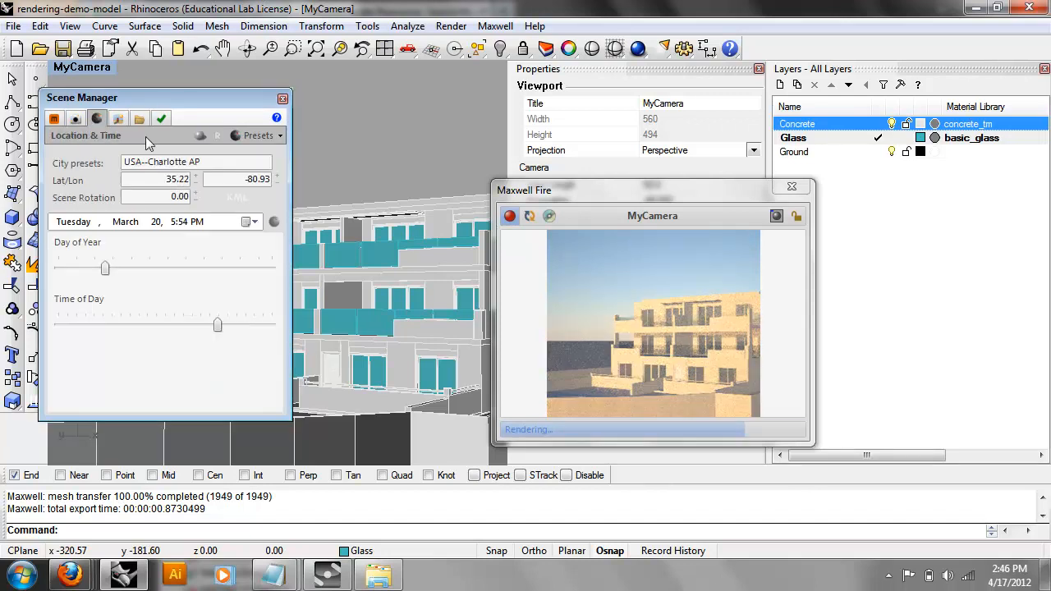
pyautogui.click(81, 120)
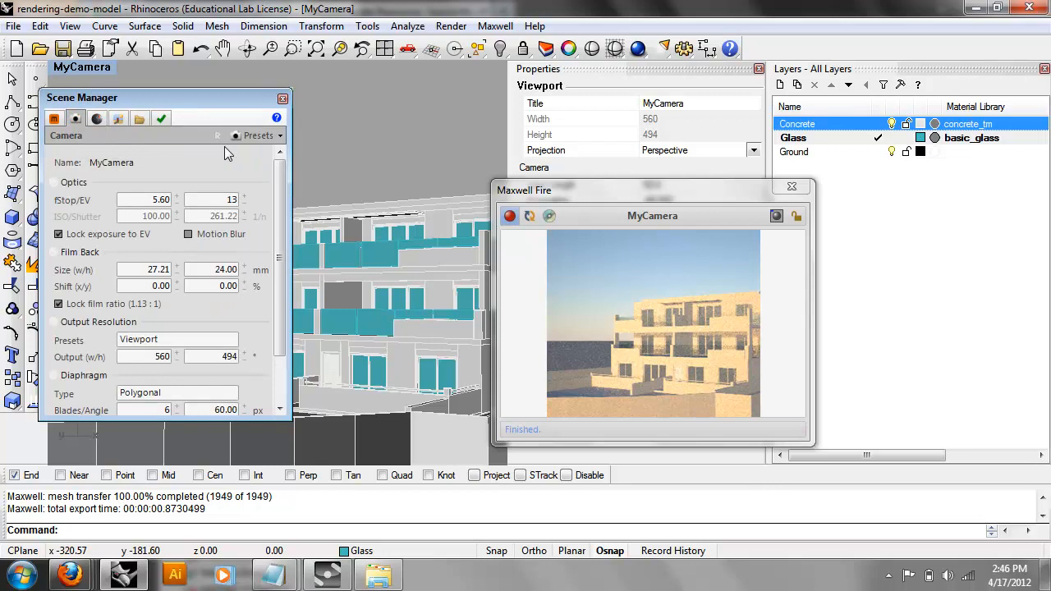
pyautogui.click(244, 203)
pyautogui.click(241, 197)
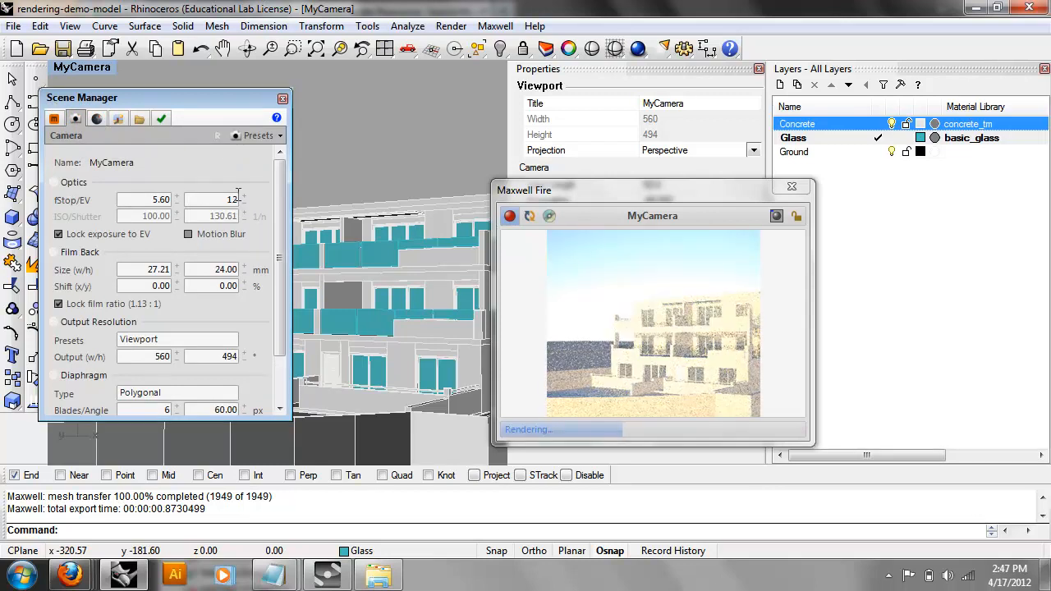
pyautogui.click(242, 197)
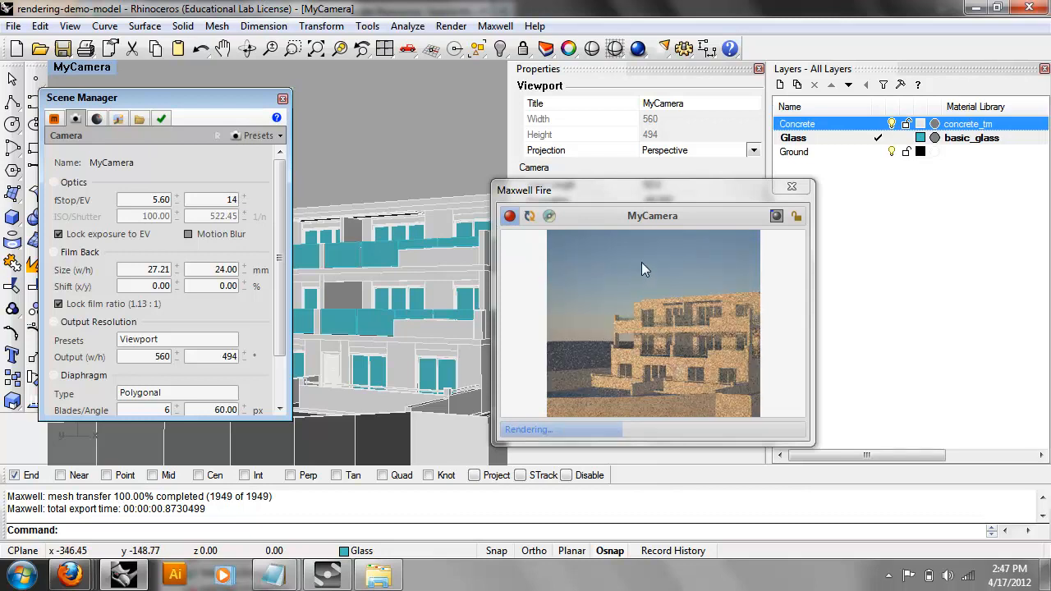
pyautogui.click(245, 203)
pyautogui.moveTo(369, 329); pyautogui.dragTo(437, 341, button='right')
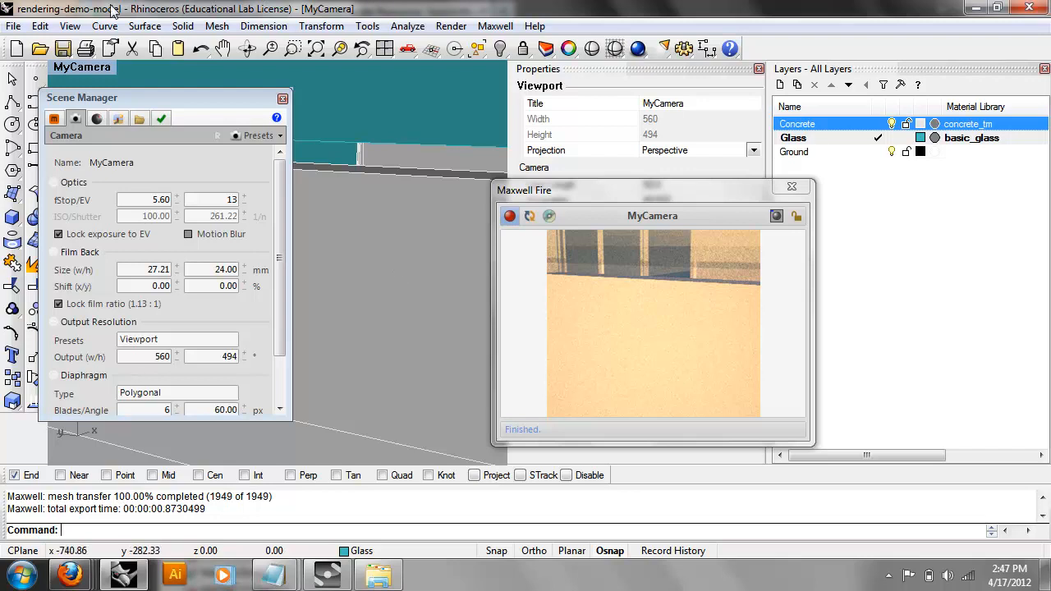
# Save the model as rendering-demo-model-2.3dm.
pyautogui.click(14, 26)
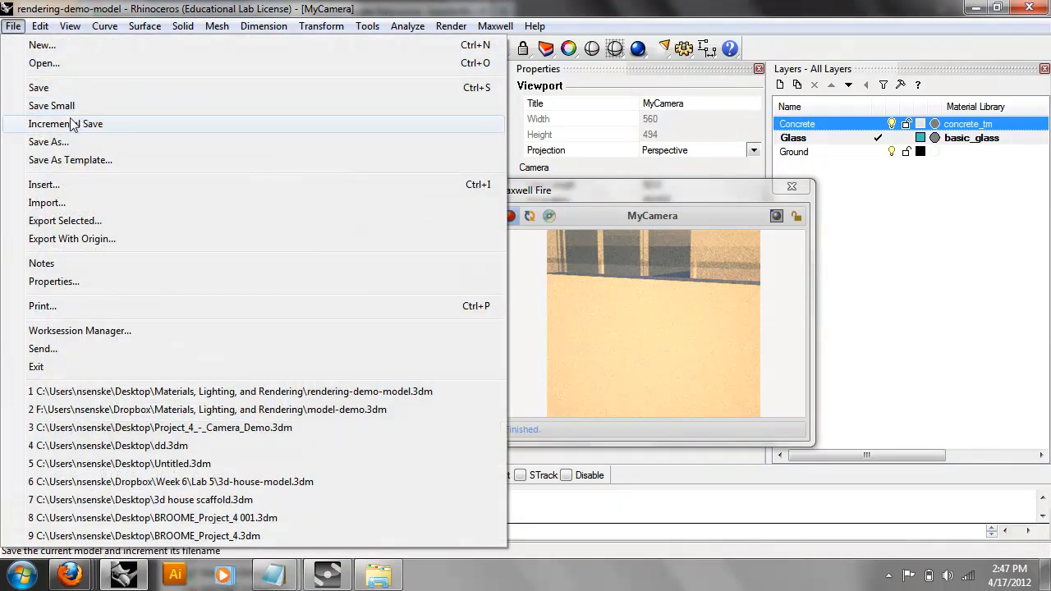
pyautogui.click(69, 141)
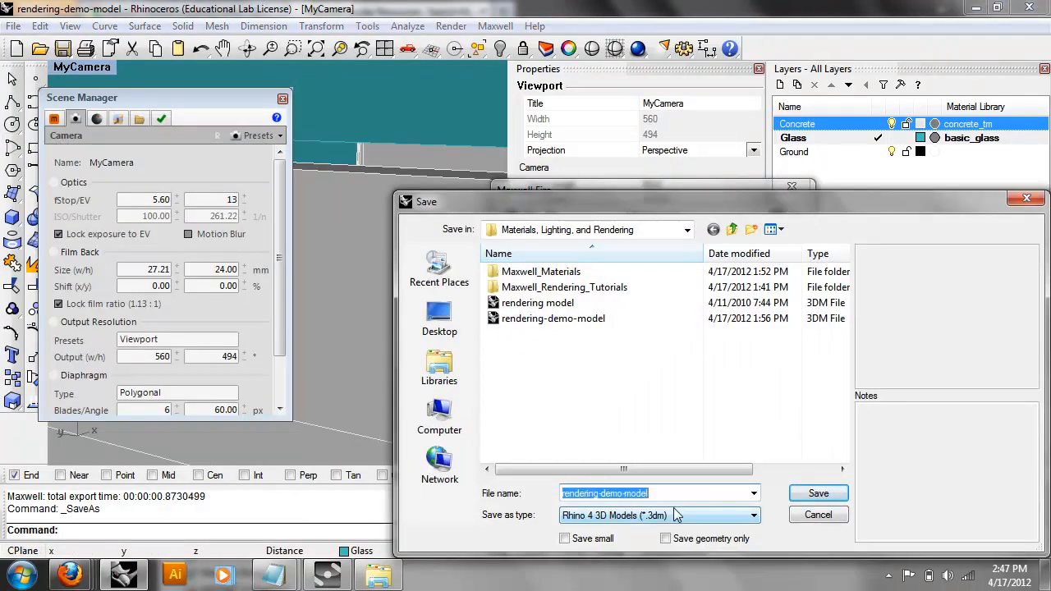
pyautogui.click(687, 496)
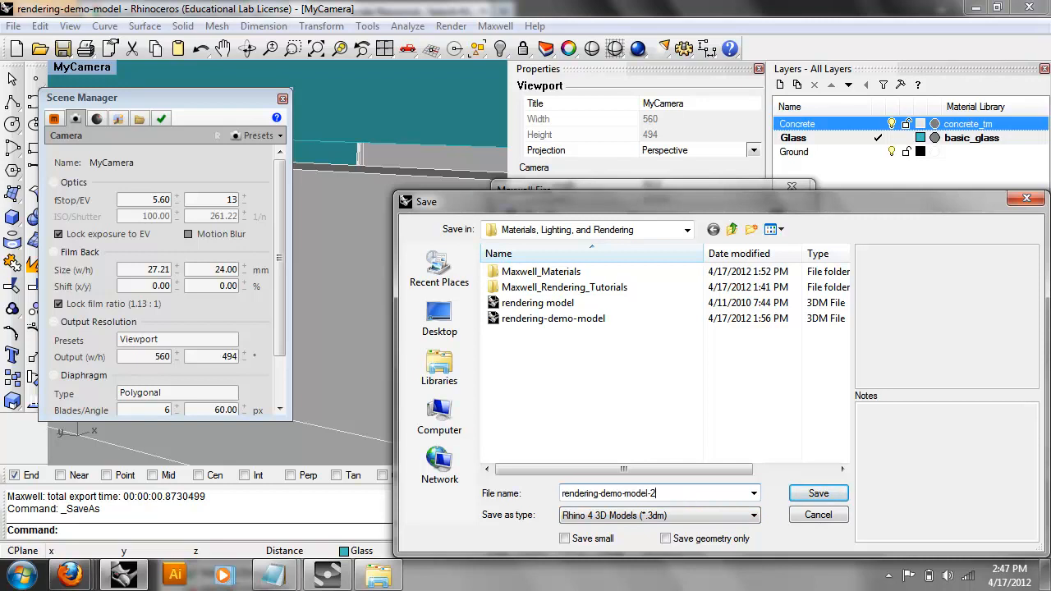
pyautogui.write('-')
pyautogui.press('Return')
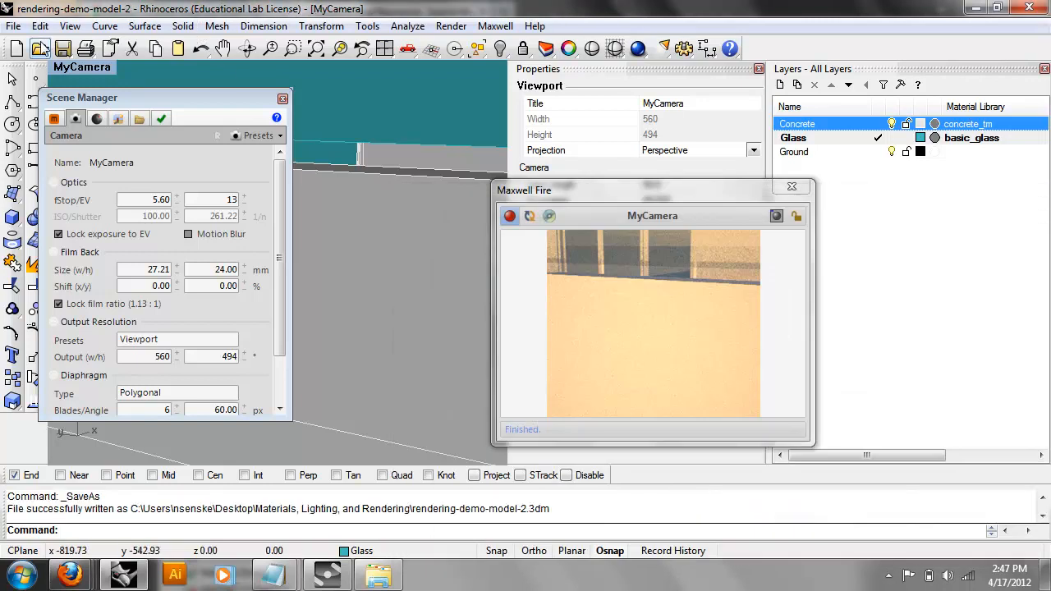
pyautogui.click(16, 49)
# Create a document from the Large Objects - Feet template, reposition the Scene Manager, and close Maxwell Fire.
pyautogui.doubleClick(526, 288)
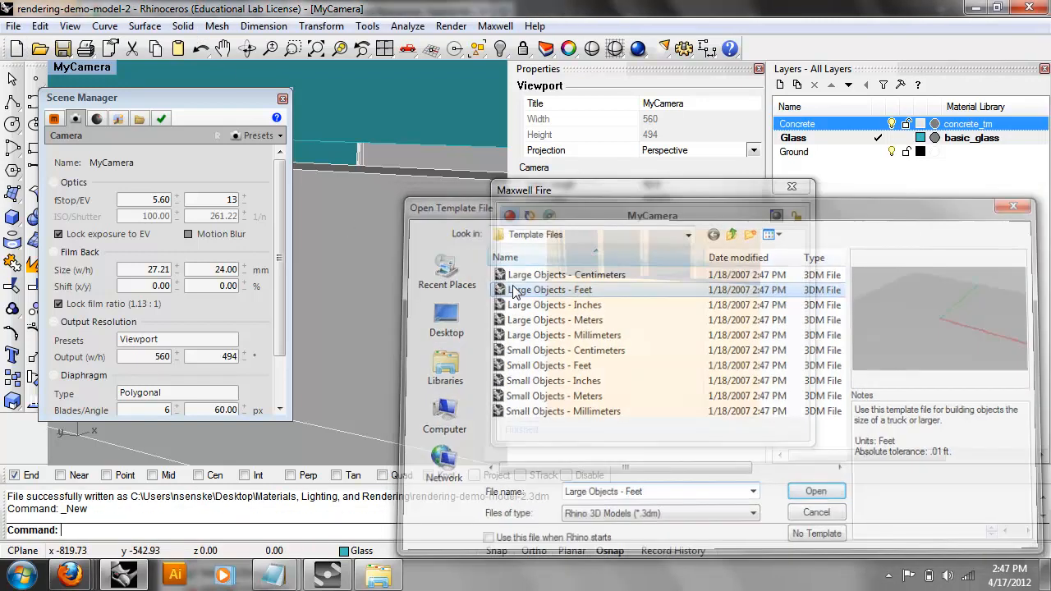
pyautogui.moveTo(237, 100); pyautogui.dragTo(335, 345)
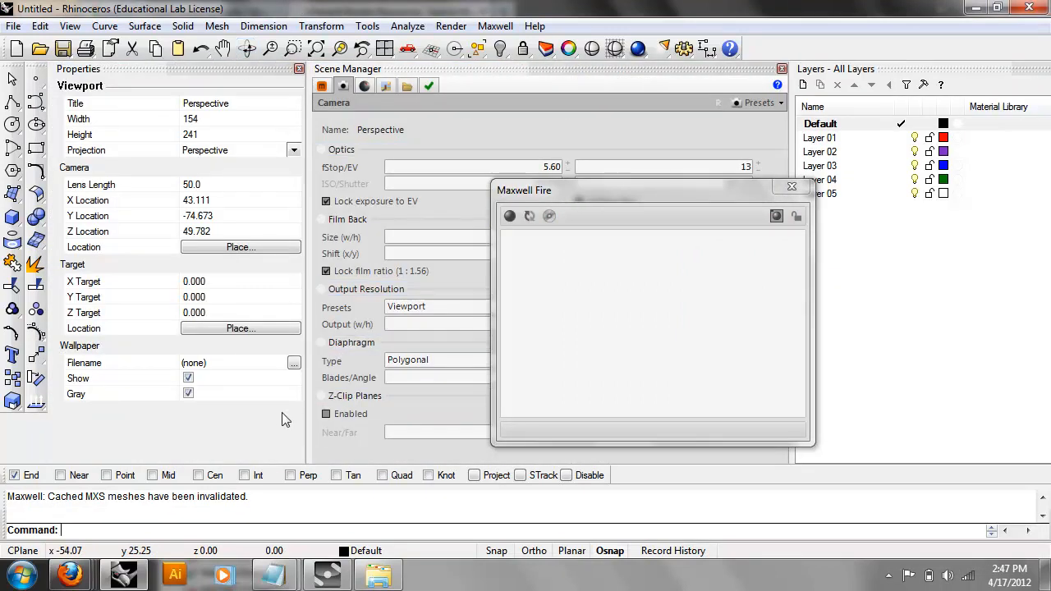
pyautogui.moveTo(427, 69); pyautogui.dragTo(446, 541)
pyautogui.click(791, 188)
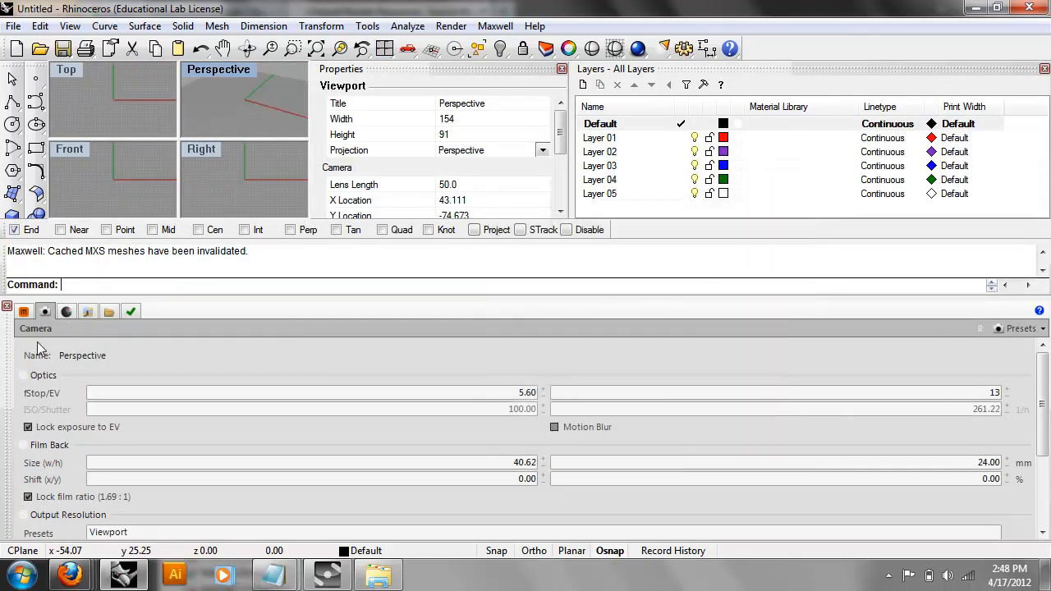
# Close the Scene Manager and Properties panels and activate the Right viewport.
pyautogui.moveTo(477, 307); pyautogui.dragTo(359, 130)
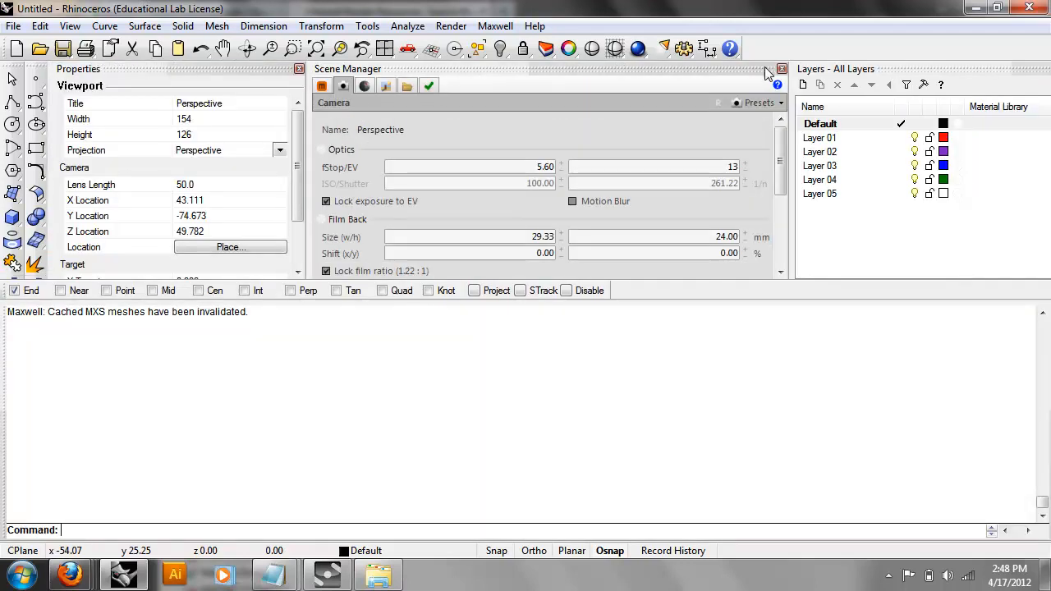
pyautogui.click(779, 69)
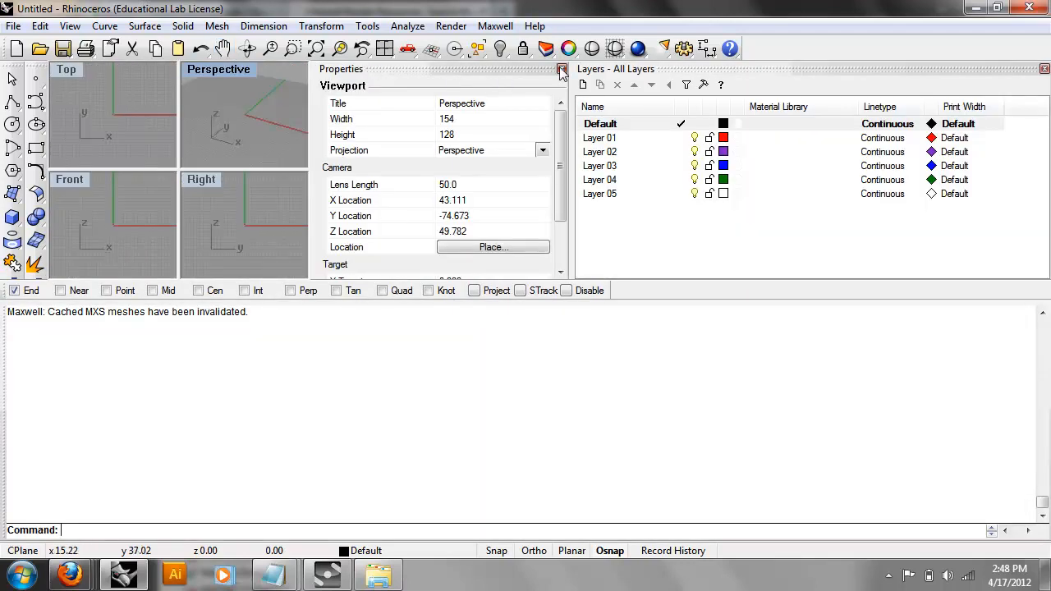
pyautogui.click(562, 70)
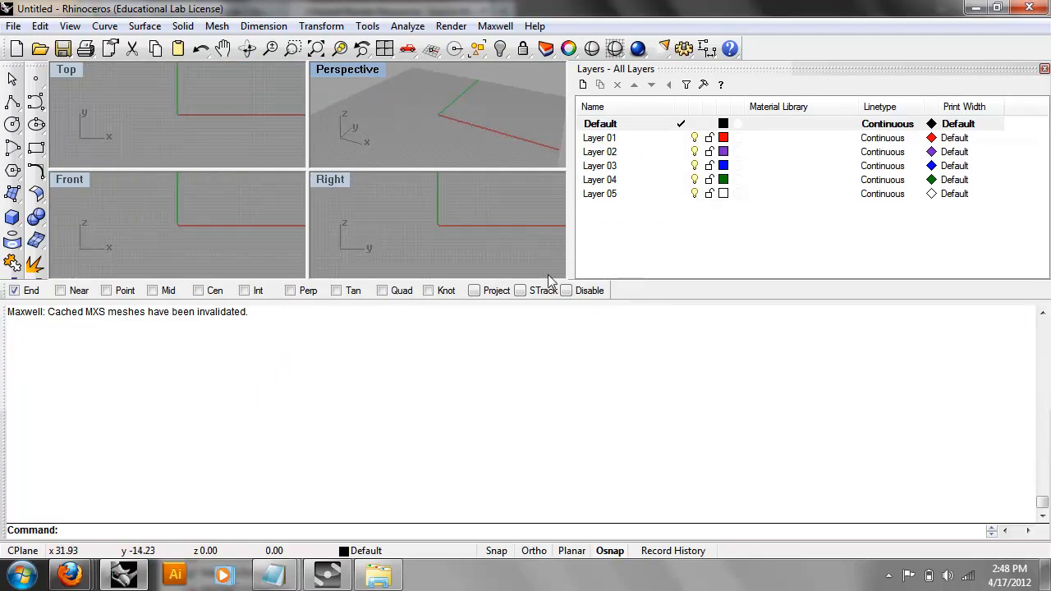
pyautogui.click(548, 275)
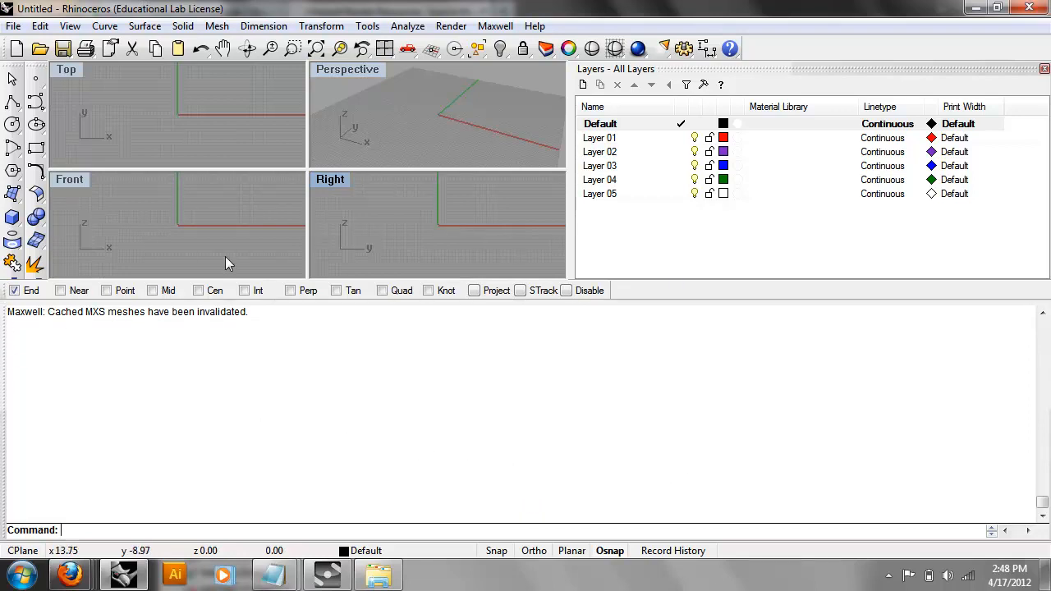
# Restore the four-viewport layout and reset the toolbars to their defaults.
pyautogui.click(386, 49)
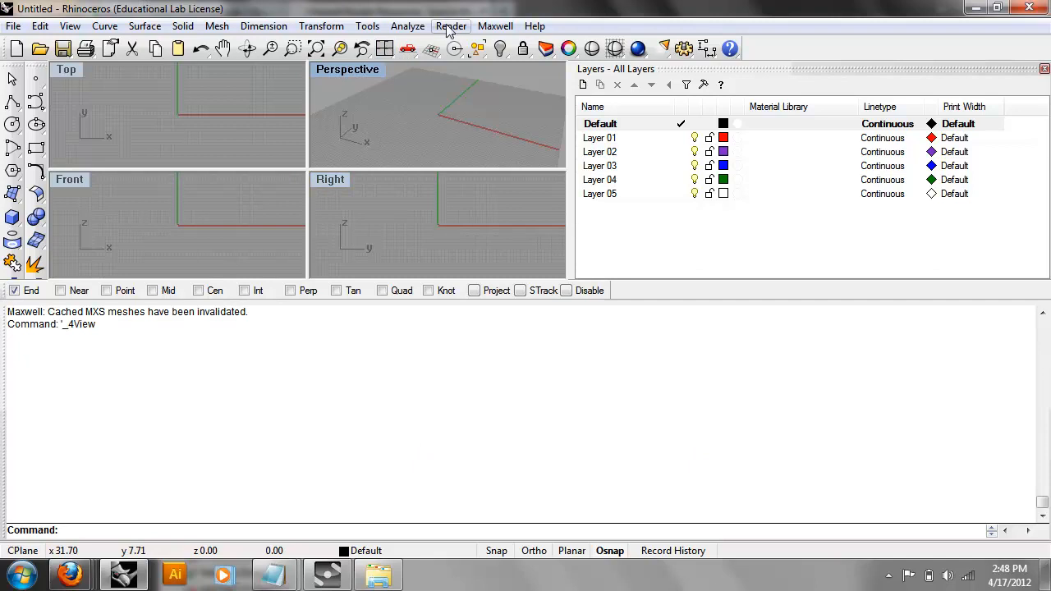
pyautogui.click(382, 26)
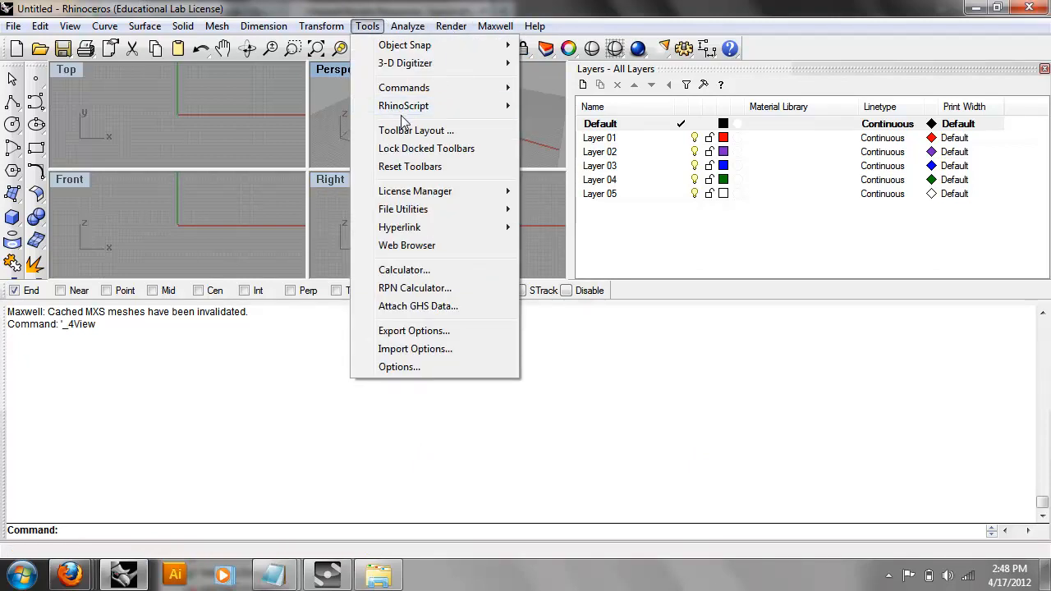
pyautogui.click(327, 22)
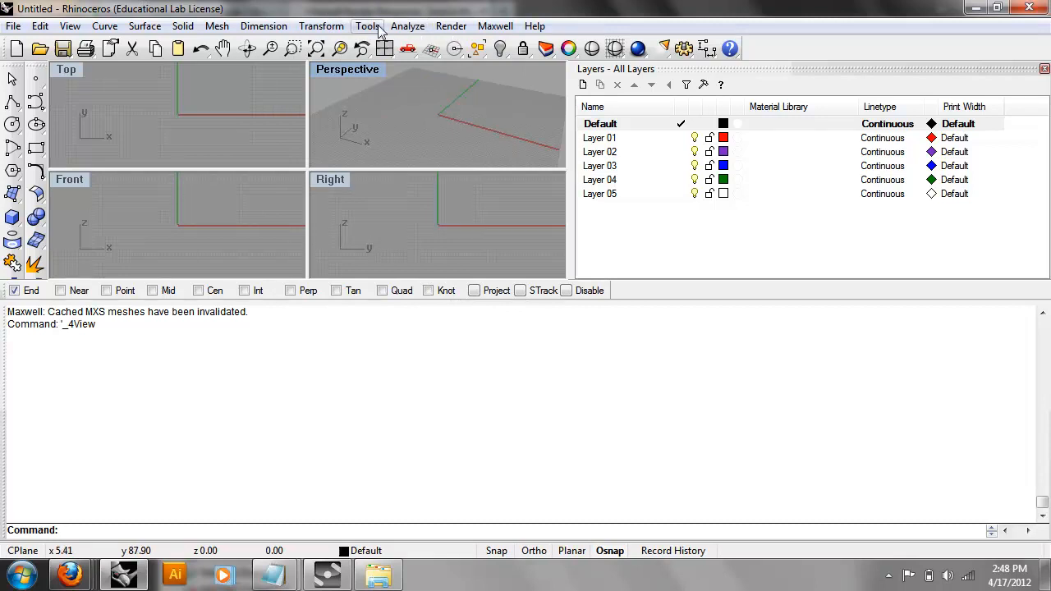
pyautogui.click(367, 27)
pyautogui.moveTo(413, 93)
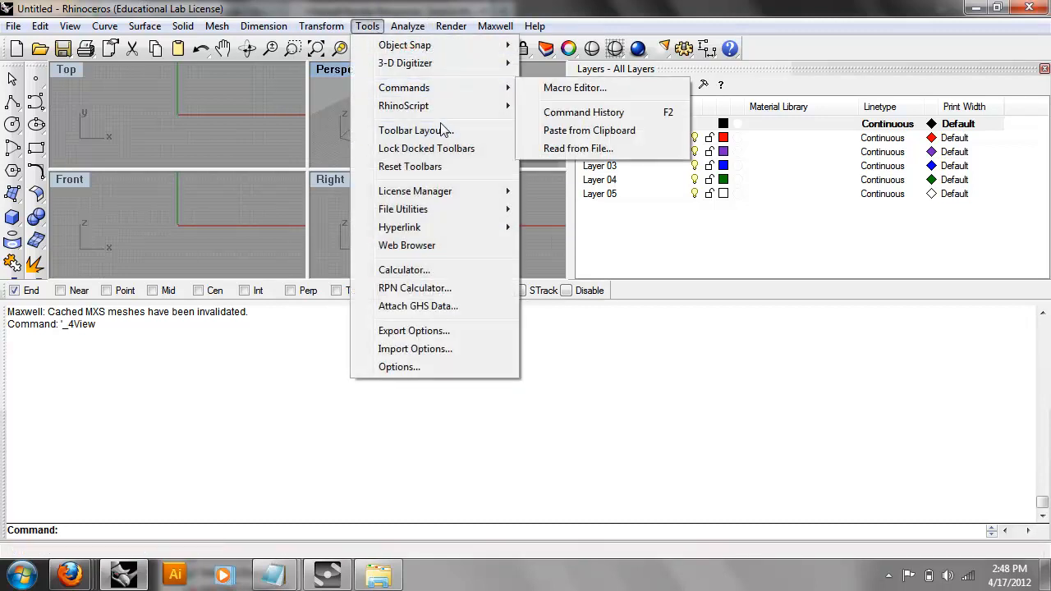
pyautogui.click(449, 167)
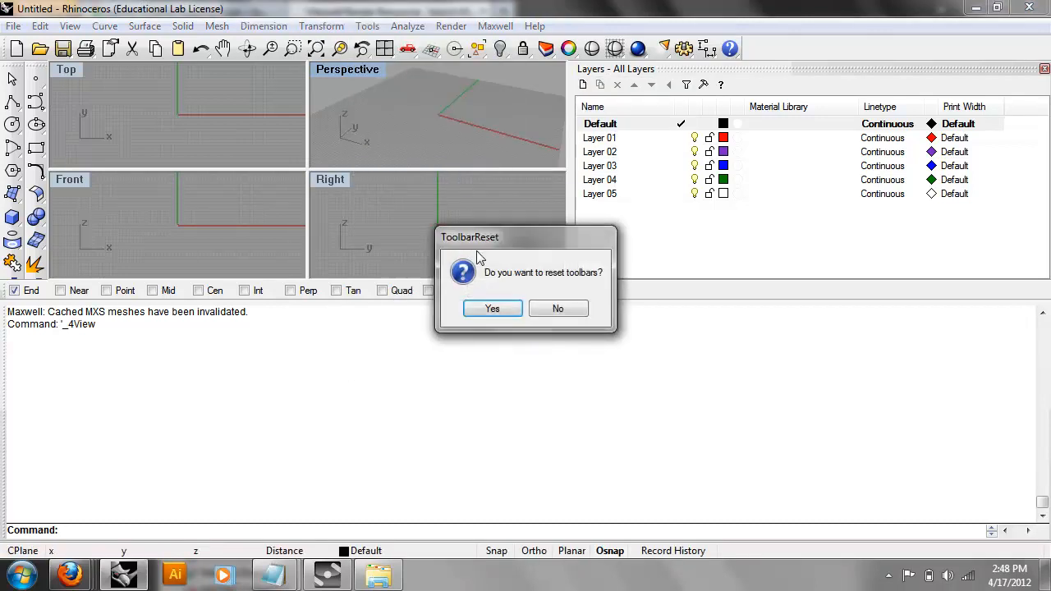
pyautogui.click(487, 315)
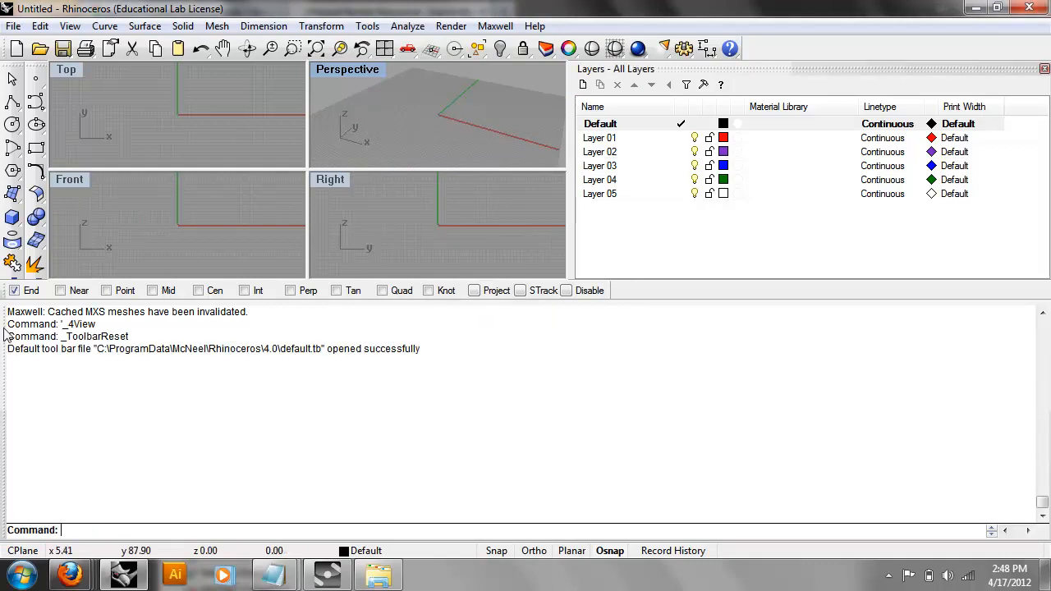
# Re-dock the command area, shrink the command history, and narrow the Layers panel.
pyautogui.moveTo(4, 372); pyautogui.dragTo(2, 555)
pyautogui.moveTo(78, 300); pyautogui.dragTo(52, 497)
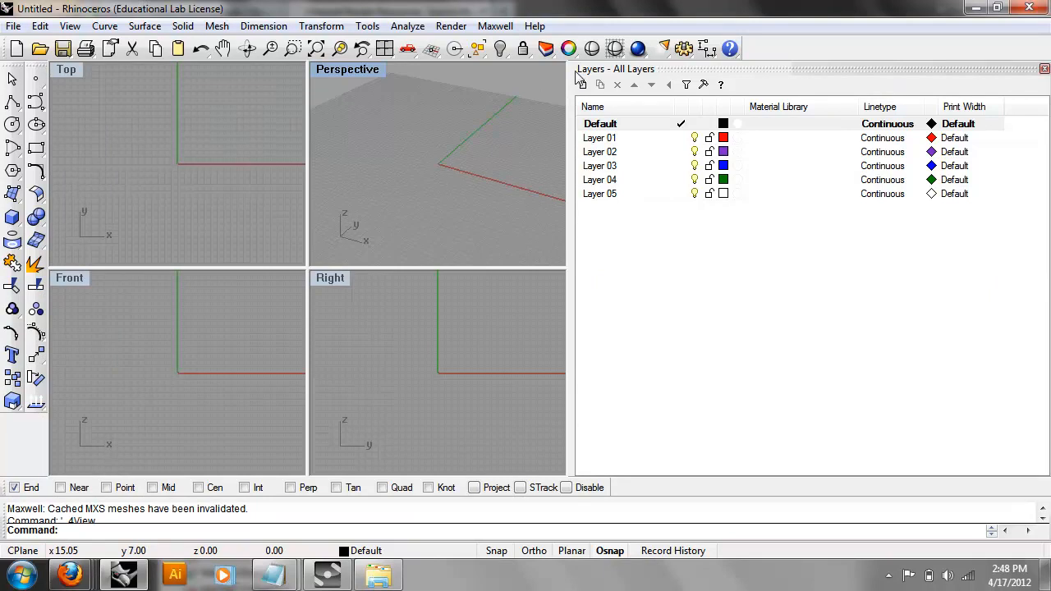
pyautogui.moveTo(573, 72); pyautogui.dragTo(571, 72)
pyautogui.moveTo(791, 79); pyautogui.dragTo(826, 79)
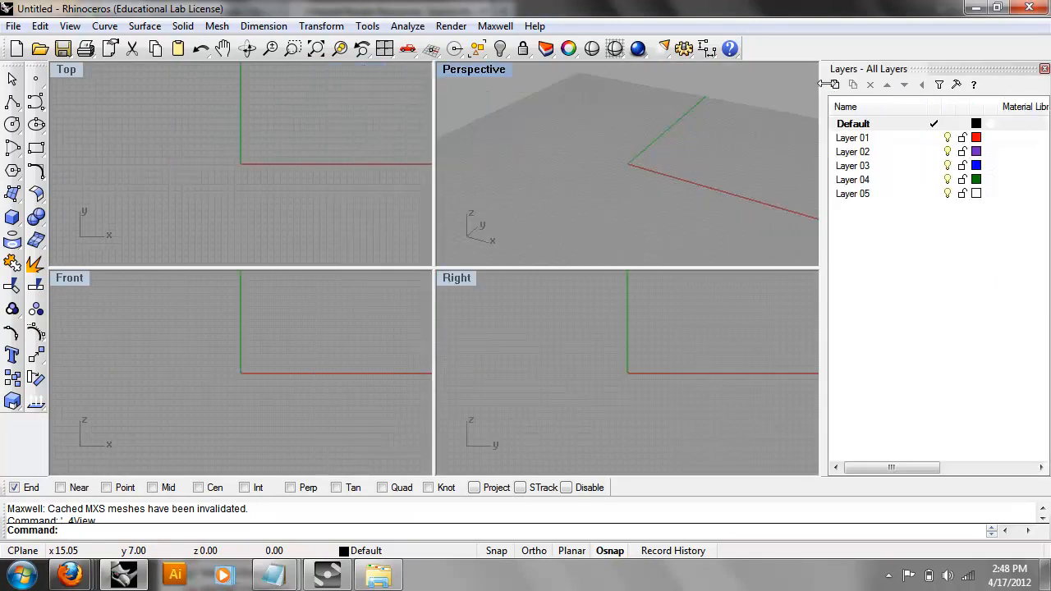
# Draw a box near the origin by picking two base corners and a height.
pyautogui.click(12, 217)
pyautogui.click(273, 102)
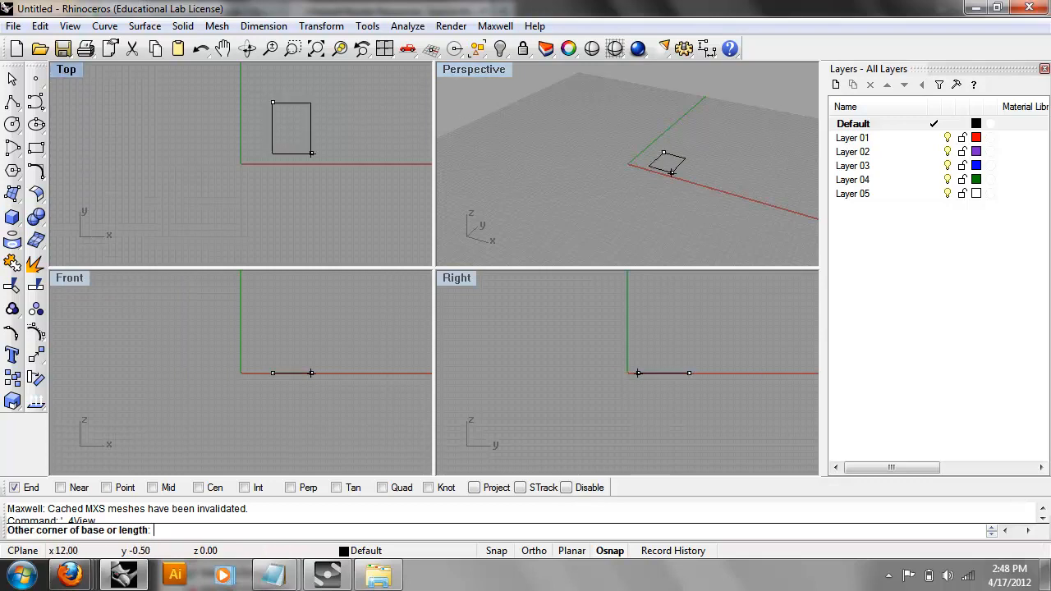
pyautogui.click(380, 198)
pyautogui.click(416, 110)
pyautogui.scroll(-3, 226, 115)
# Draw a long, thin slab box beside it with height 0.63.
pyautogui.click(20, 220)
pyautogui.click(186, 76)
pyautogui.click(237, 254)
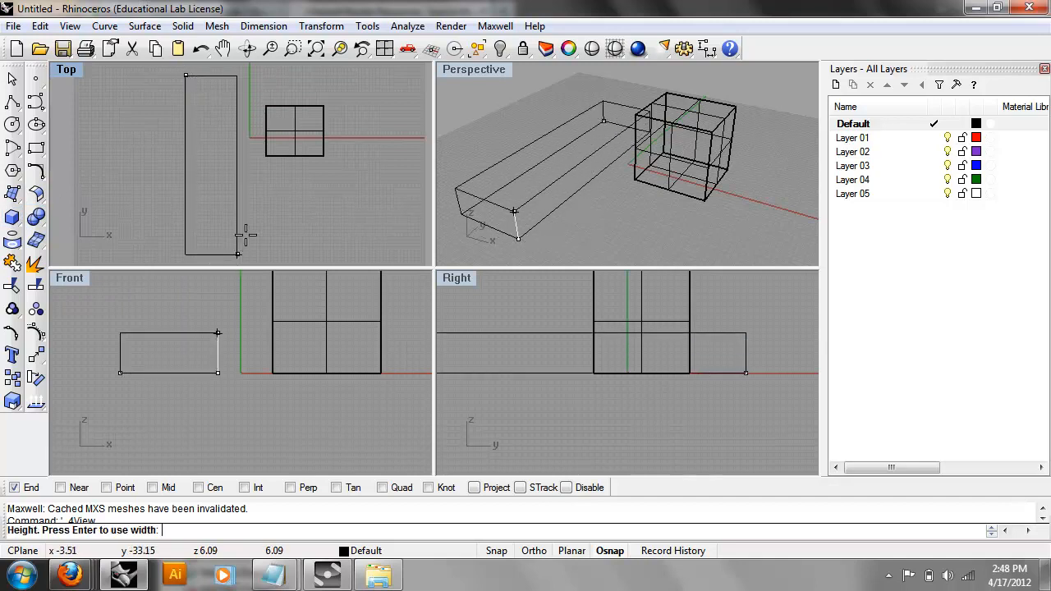
pyautogui.moveTo(267, 241); pyautogui.dragTo(341, 205, button='right')
pyautogui.moveTo(519, 188); pyautogui.dragTo(565, 155, button='right')
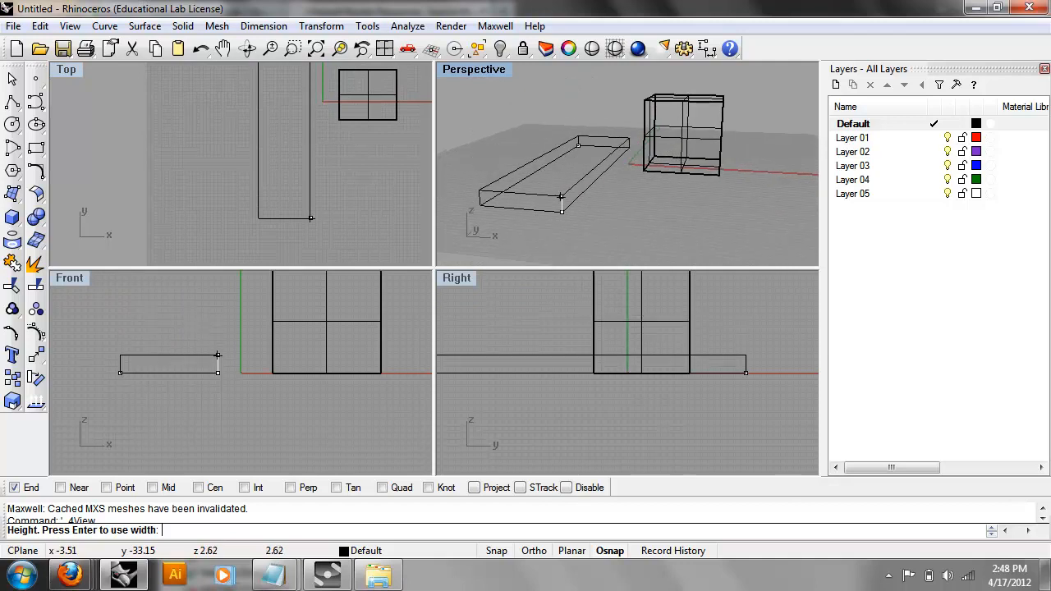
pyautogui.click(567, 210)
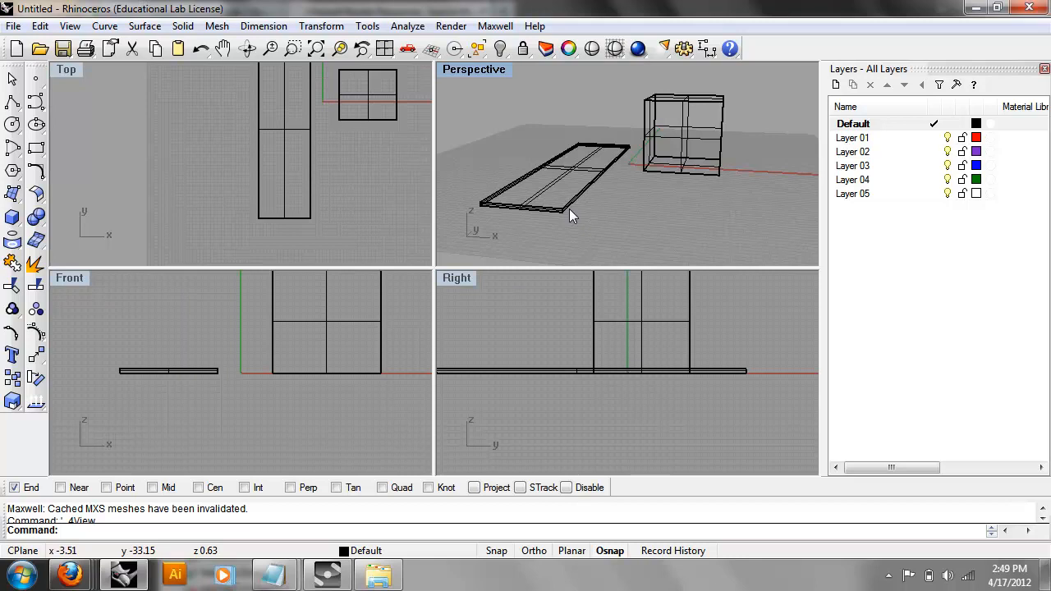
pyautogui.moveTo(526, 160); pyautogui.dragTo(614, 185, button='right')
pyautogui.click(501, 26)
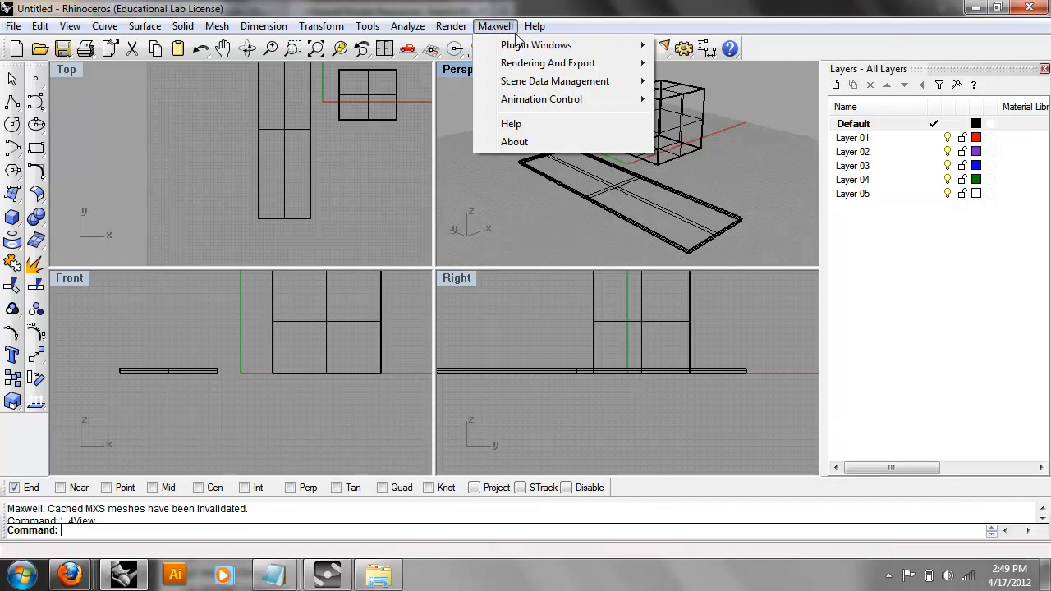
# Float the Maxwell Scene Manager and start an MXM import from its Materials list.
pyautogui.moveTo(533, 45)
pyautogui.click(707, 49)
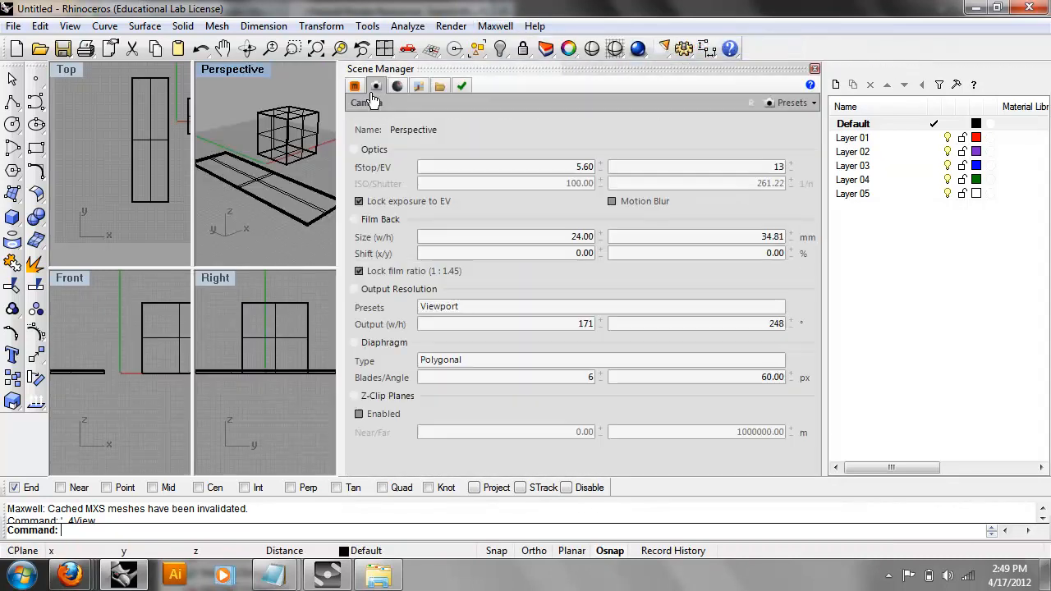
pyautogui.moveTo(398, 74); pyautogui.dragTo(211, 150)
pyautogui.click(209, 149)
pyautogui.rightClick(236, 220)
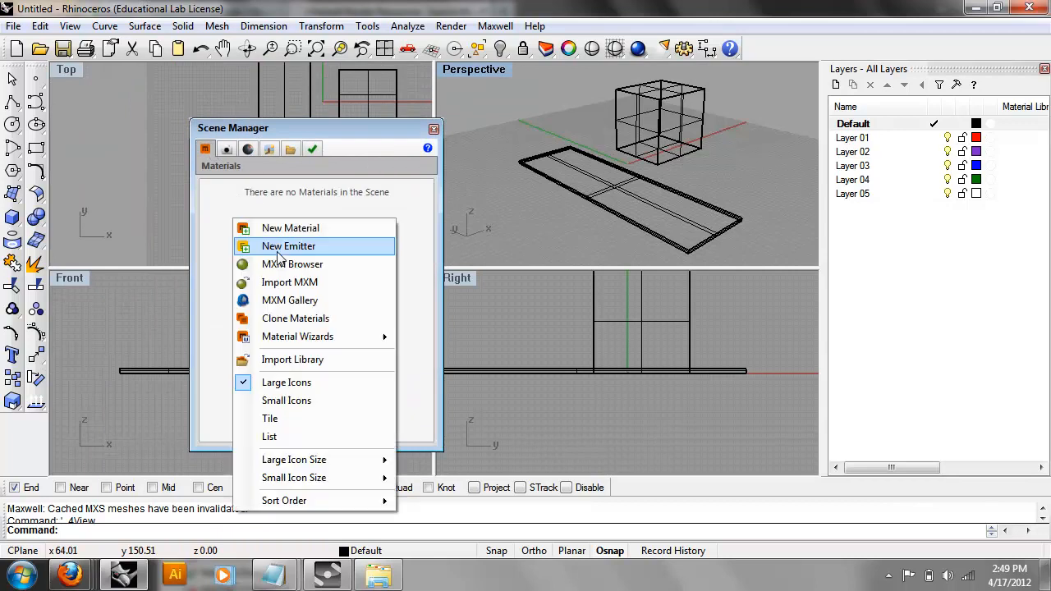
pyautogui.click(282, 283)
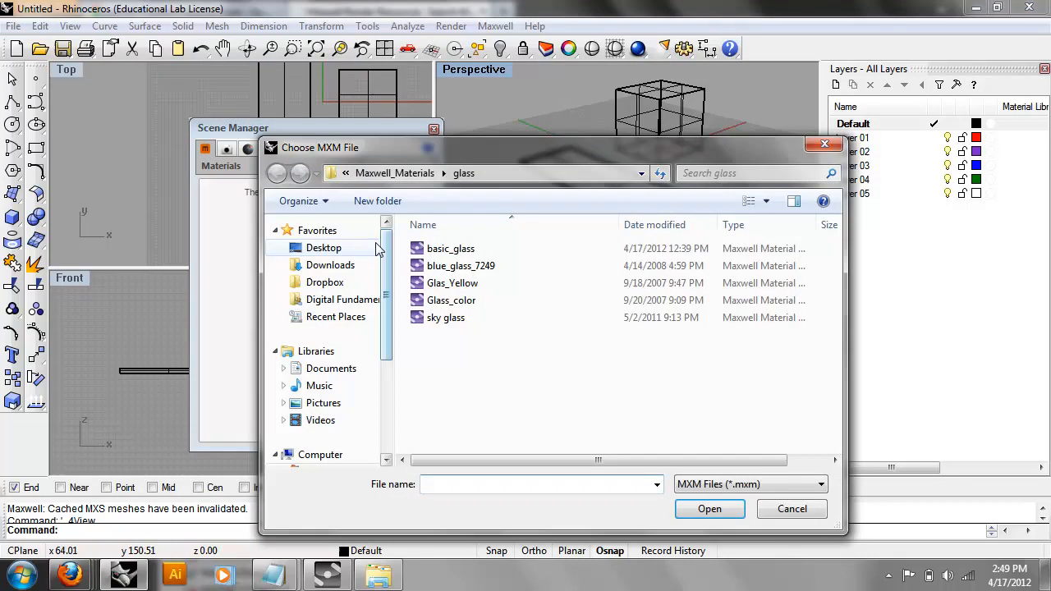
# Browse to the Desktop's Maxwell_Materials folder, then switch to the Maxwell Render Resources page in Firefox.
pyautogui.click(328, 247)
pyautogui.doubleClick(481, 335)
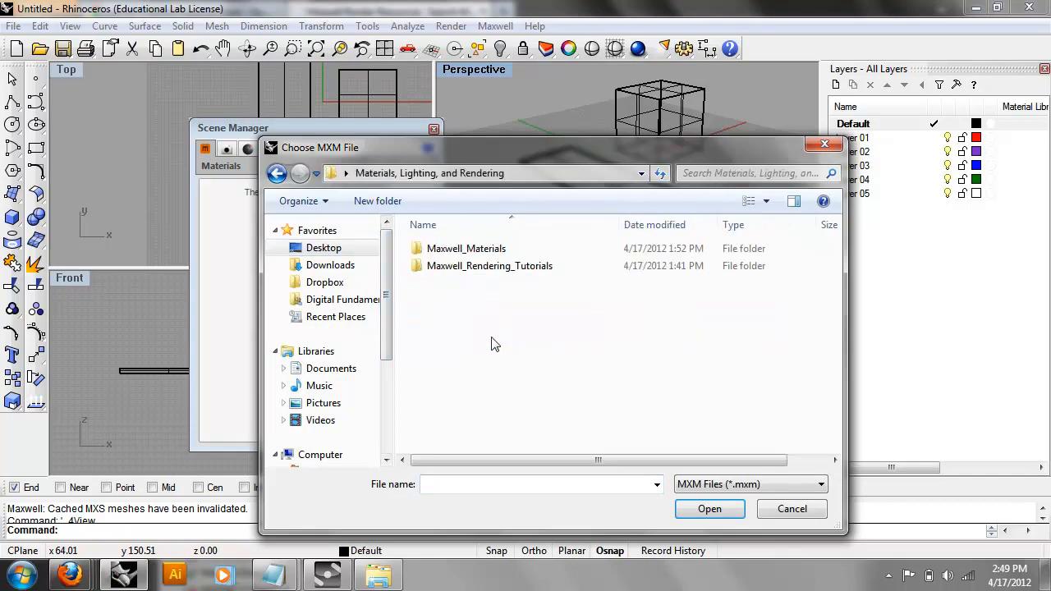
pyautogui.doubleClick(485, 249)
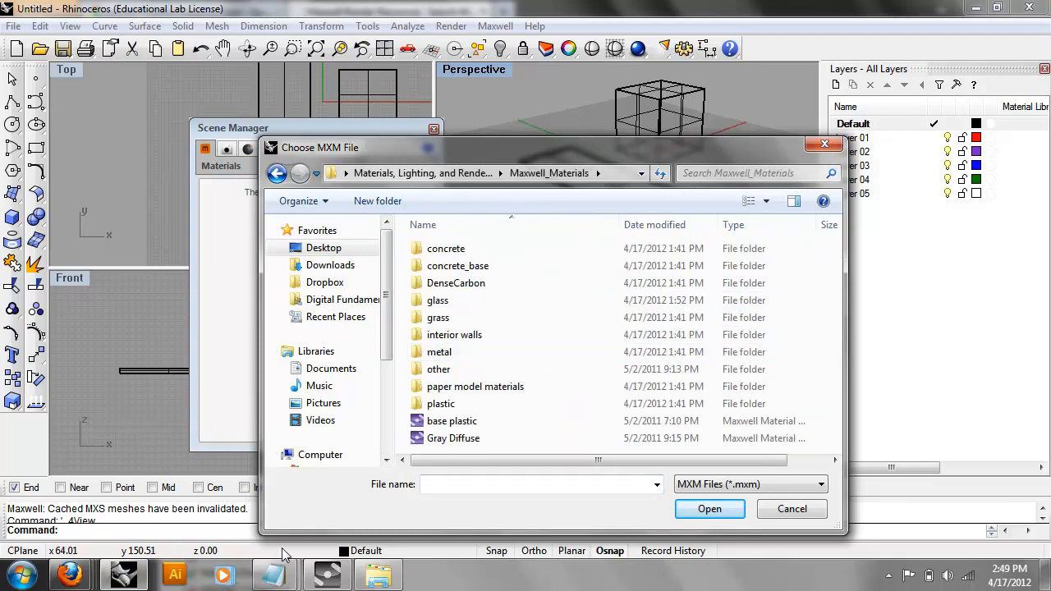
pyautogui.moveTo(70, 575)
pyautogui.click(271, 492)
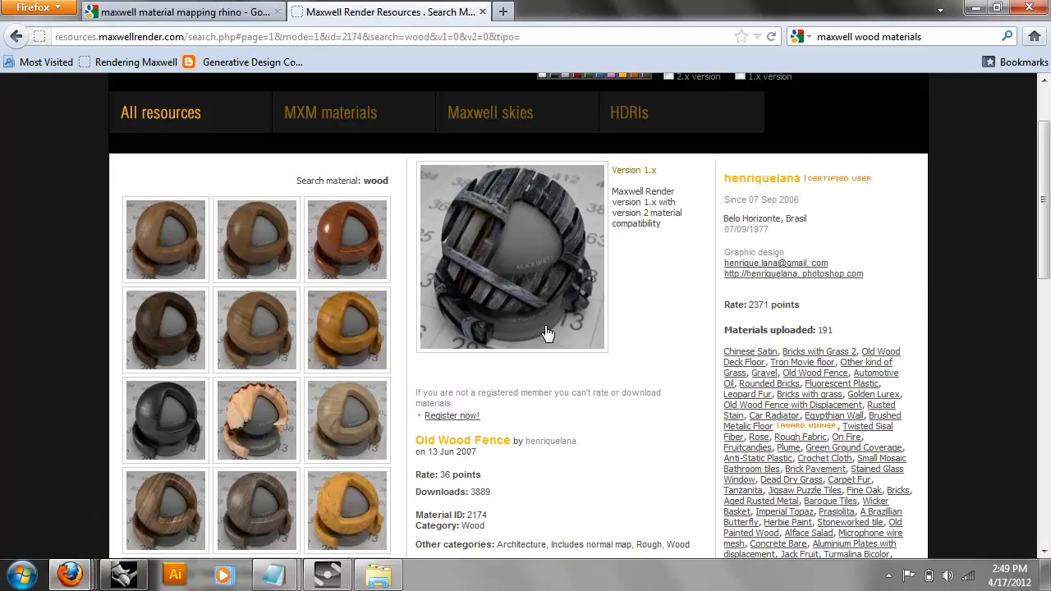
# View the Burnished Lacquered Bubinga material and its enlarged preview image, then close the preview.
pyautogui.click(330, 239)
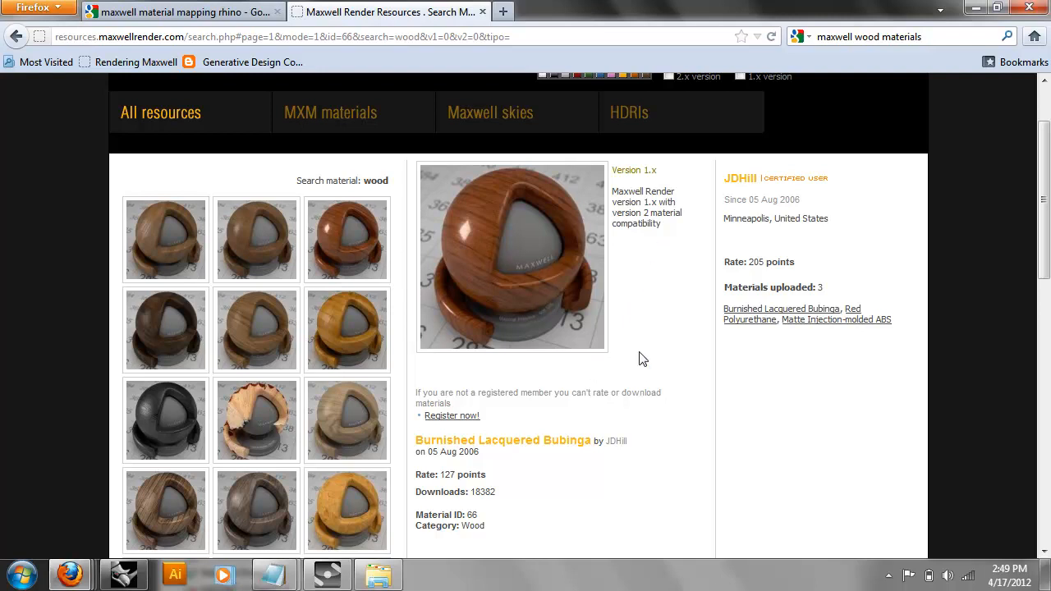
pyautogui.scroll(2, 661, 361)
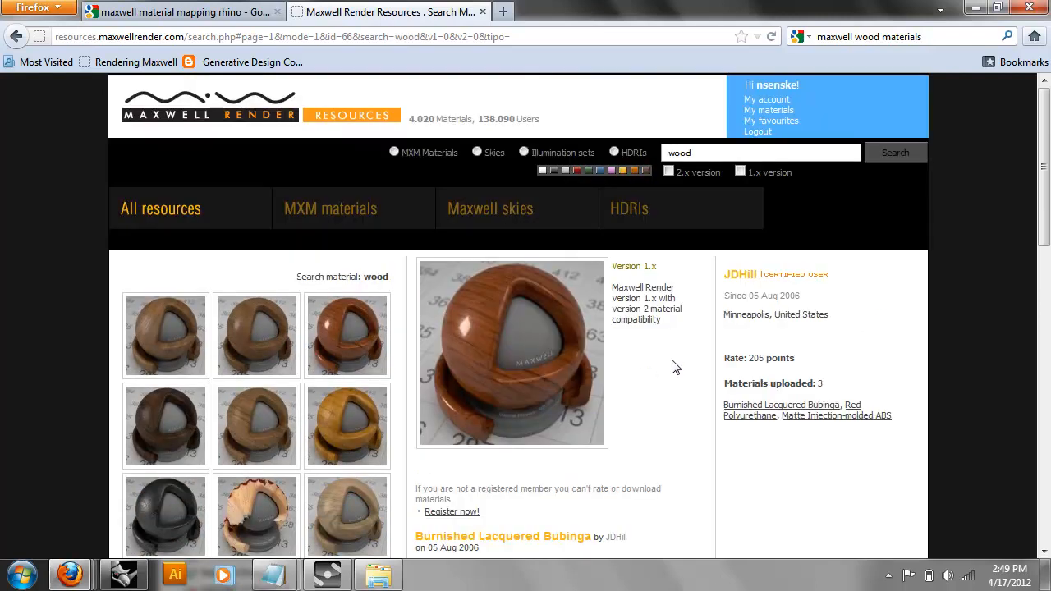
pyautogui.click(589, 324)
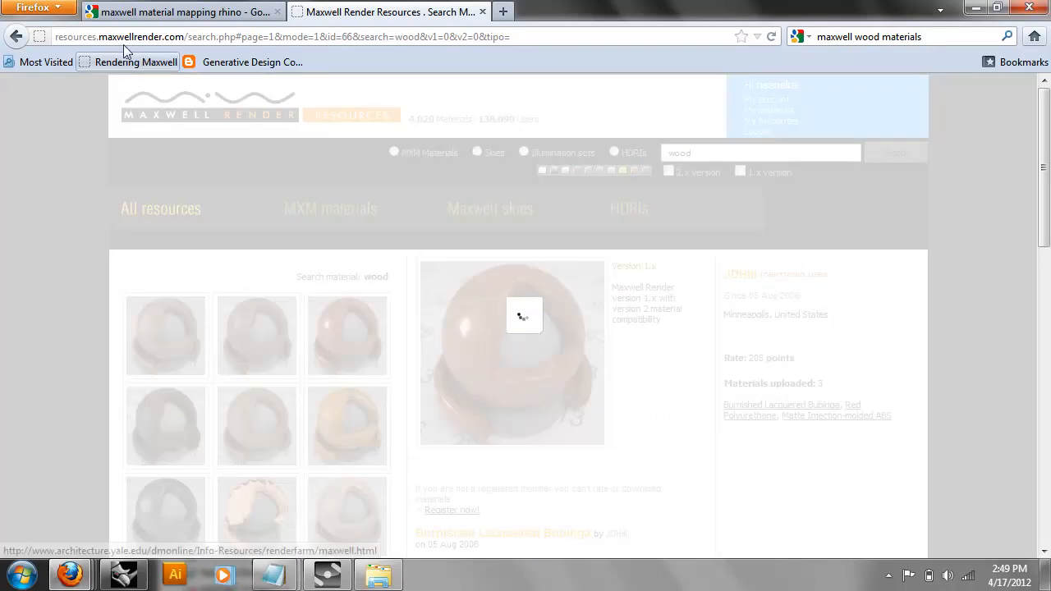
pyautogui.click(17, 37)
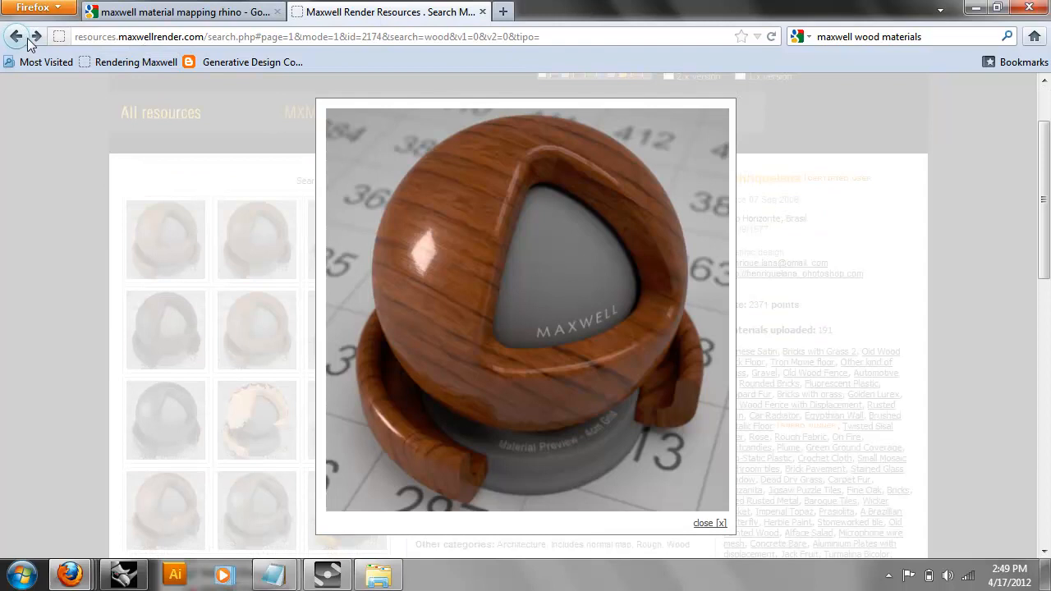
pyautogui.click(36, 36)
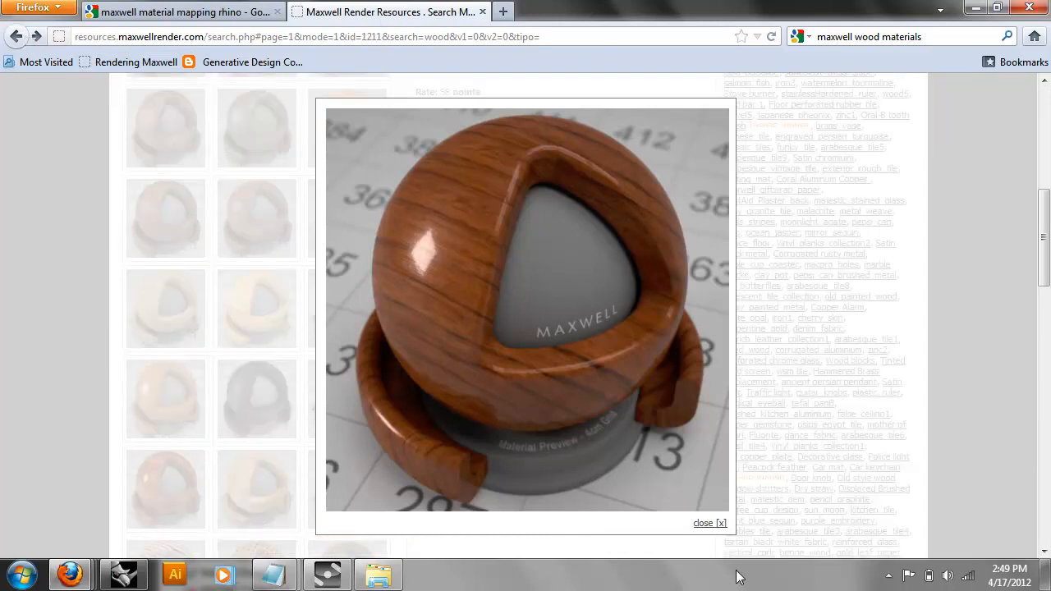
pyautogui.click(711, 523)
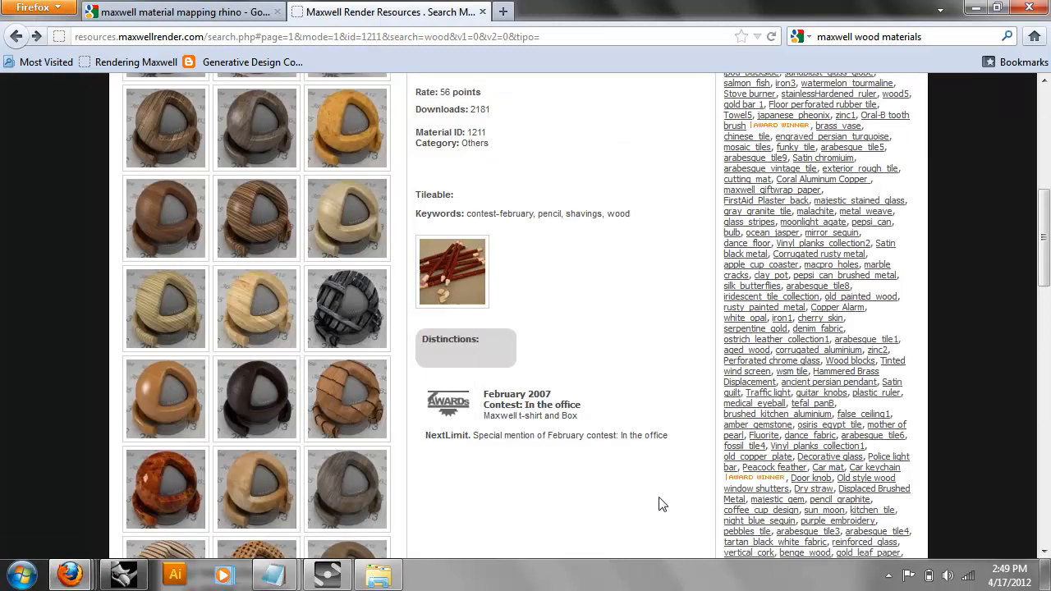
pyautogui.scroll(2, 492, 426)
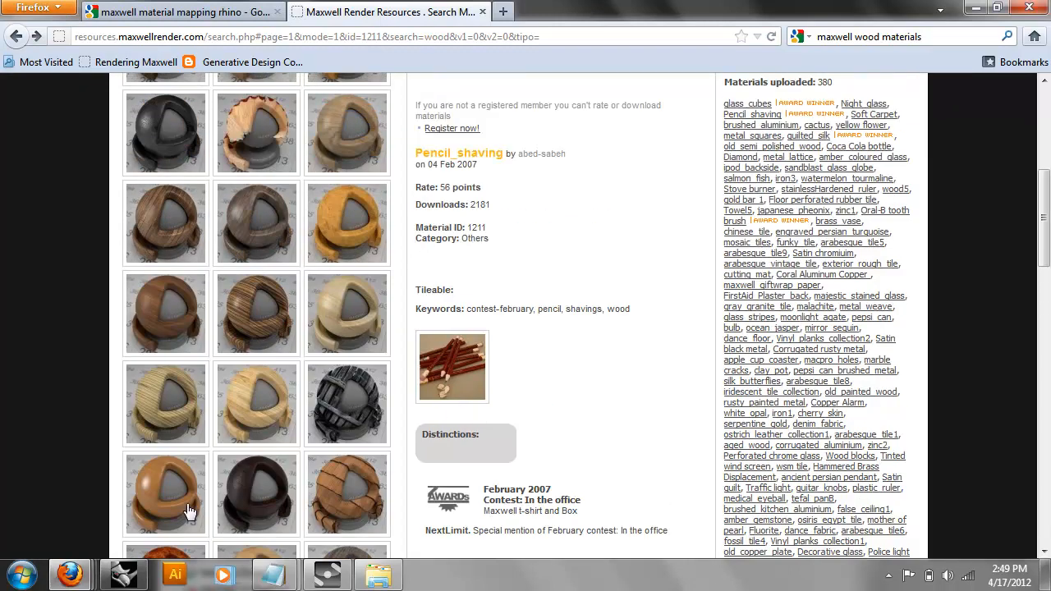
pyautogui.scroll(4, 197, 505)
# Open the Zebrano material and scroll through its details.
pyautogui.click(254, 493)
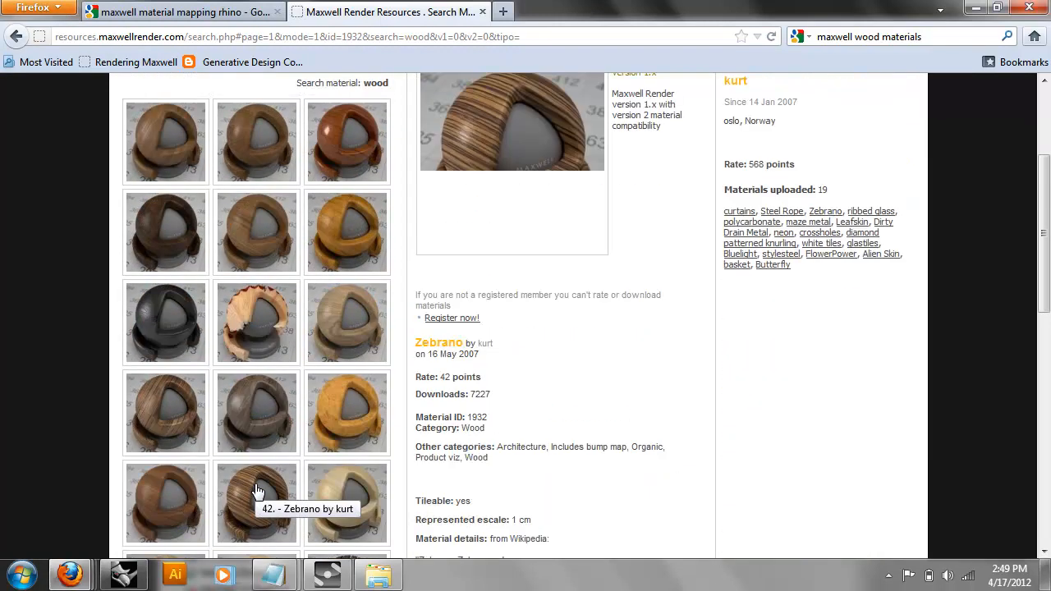
pyautogui.scroll(4, 566, 265)
pyautogui.scroll(-2, 574, 267)
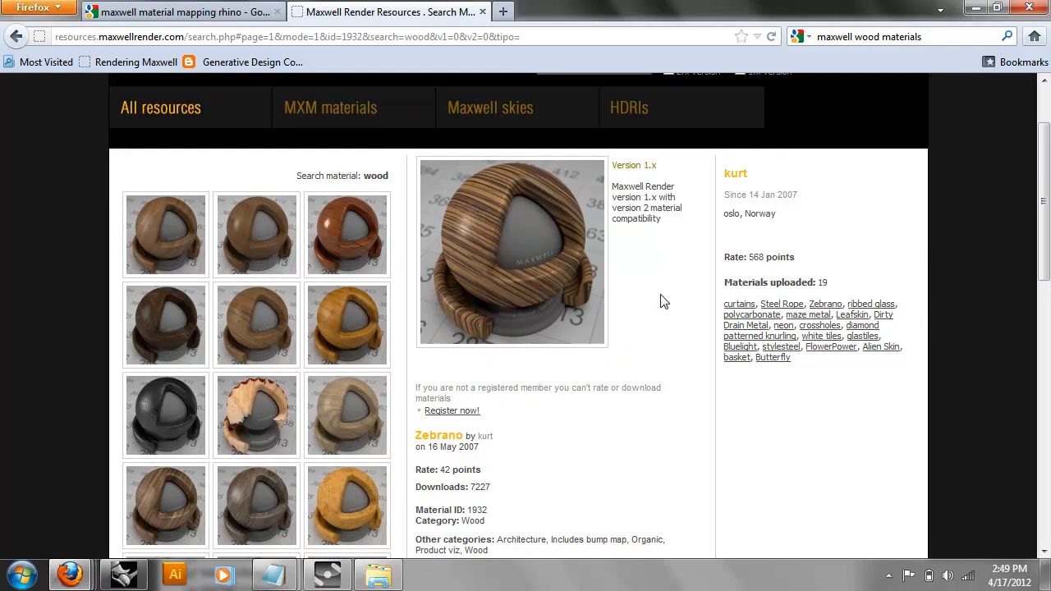
pyautogui.scroll(-12, 593, 285)
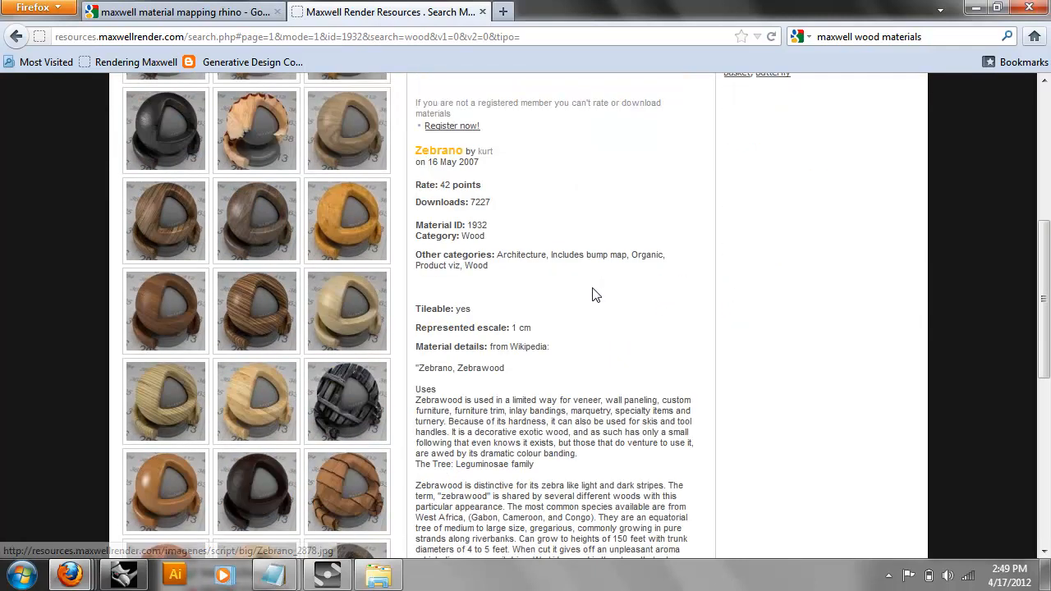
pyautogui.scroll(-4, 626, 316)
pyautogui.scroll(16, 629, 326)
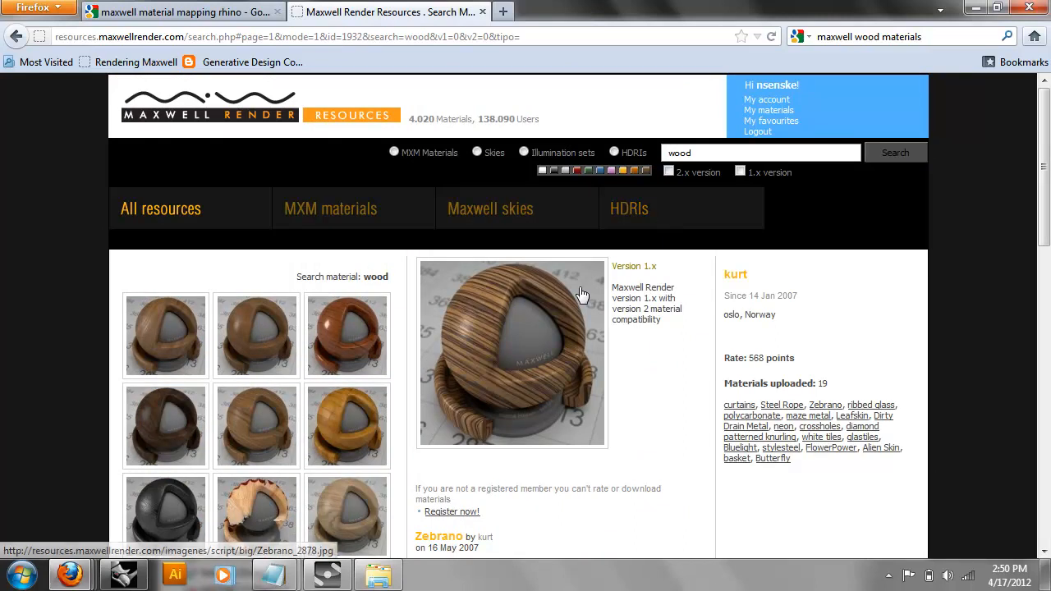
pyautogui.scroll(-2, 633, 410)
pyautogui.scroll(2, 633, 411)
# Sign out of the resources site and return to the Zebrano material page.
pyautogui.click(767, 130)
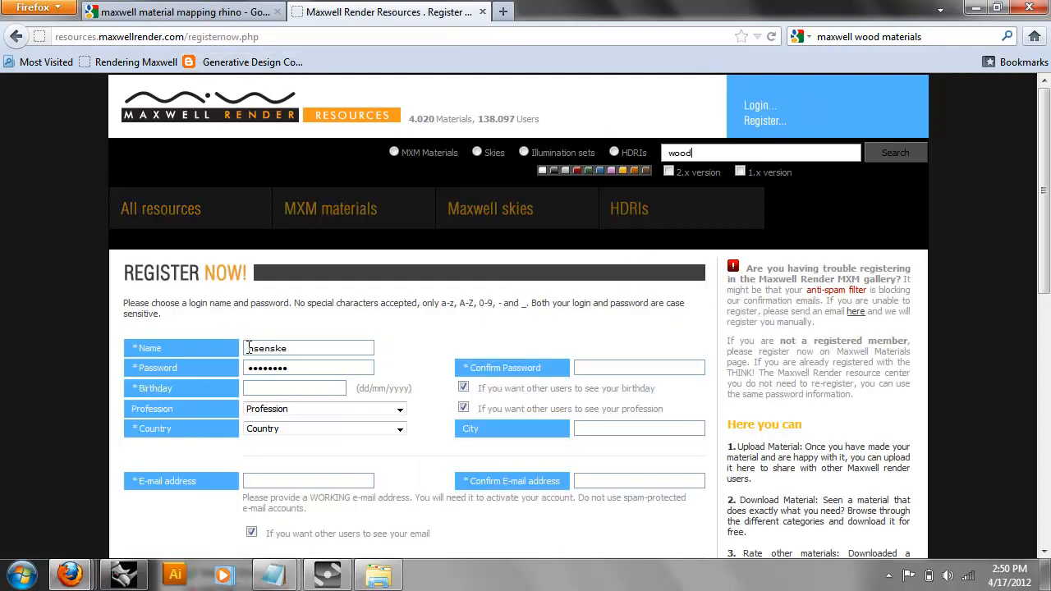
pyautogui.click(20, 34)
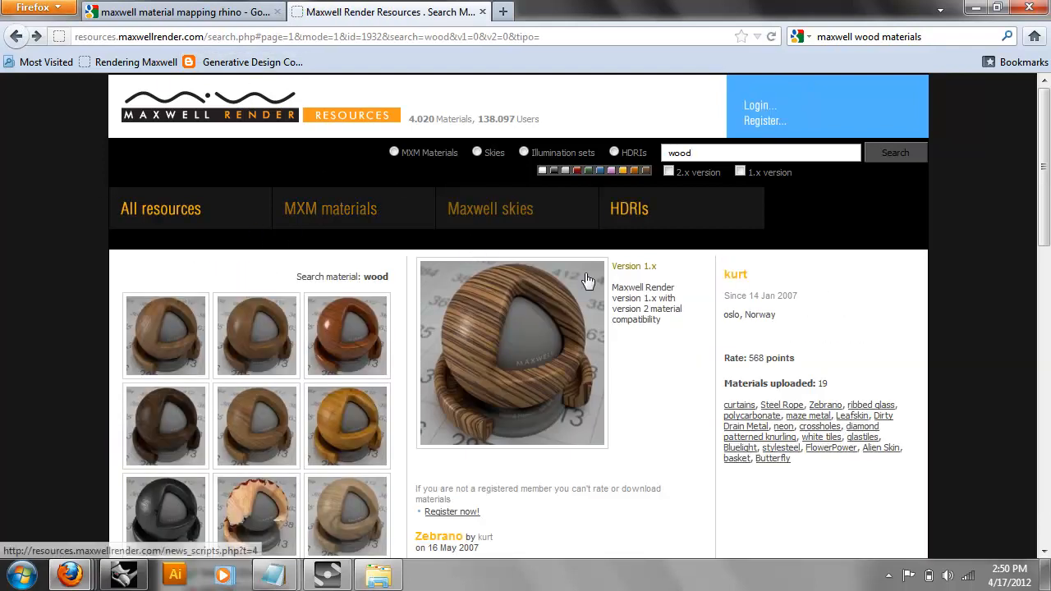
pyautogui.scroll(-3, 615, 382)
pyautogui.scroll(3, 615, 381)
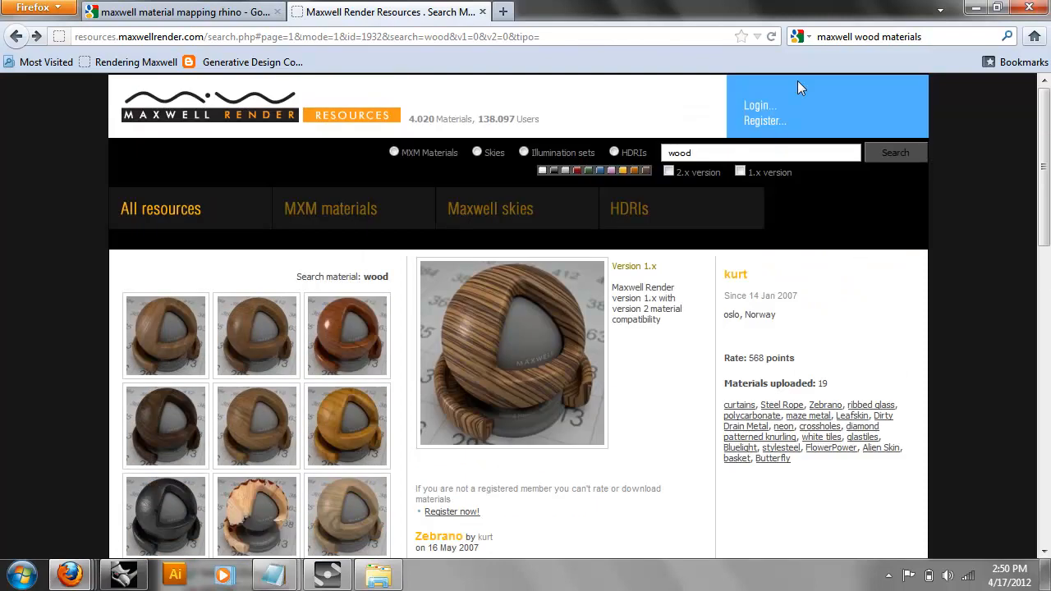
# Log in to the resources site with the account username and password.
pyautogui.click(756, 106)
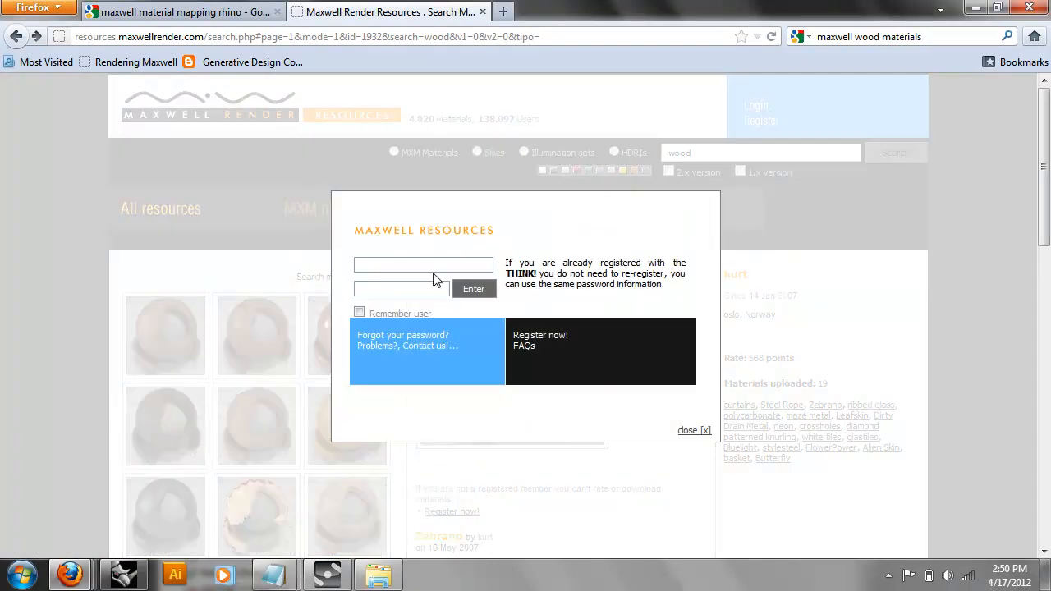
pyautogui.click(435, 270)
pyautogui.press('Tab')
pyautogui.press('Return')
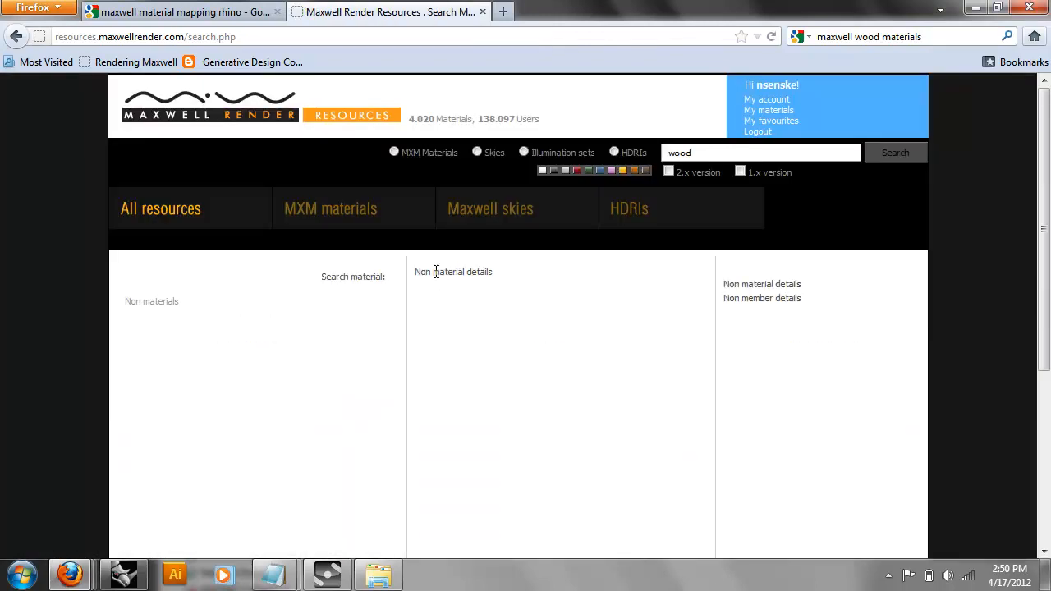
# Search materials for 'wood' and open the Old Wood Deck Floor material page.
pyautogui.click(698, 153)
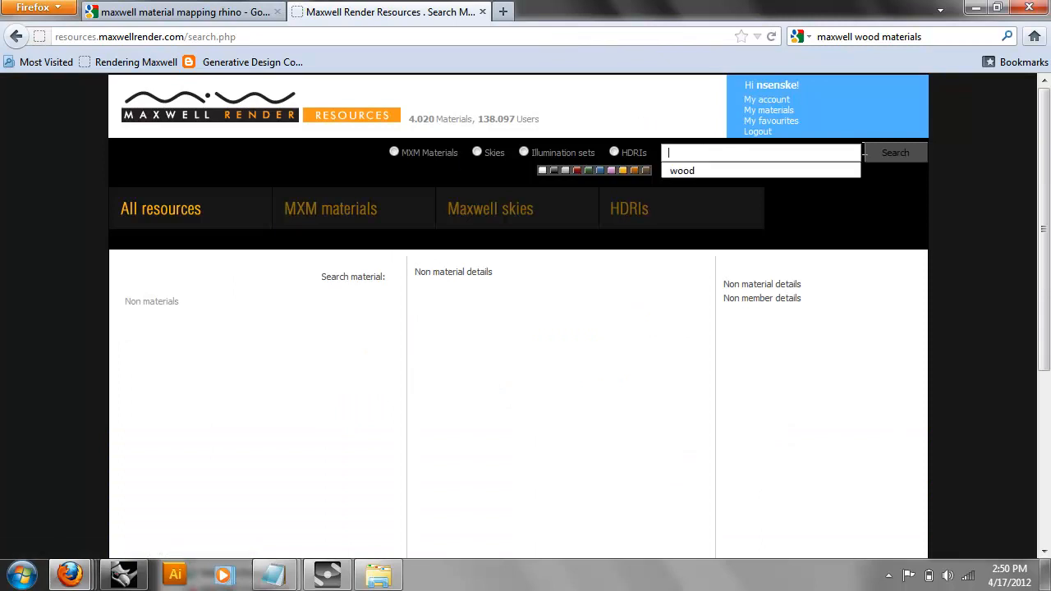
pyautogui.click(885, 156)
pyautogui.click(849, 149)
pyautogui.hotkey('ctrl', 'a')
pyautogui.press('BackSpace')
pyautogui.write('wood')
pyautogui.press('Return')
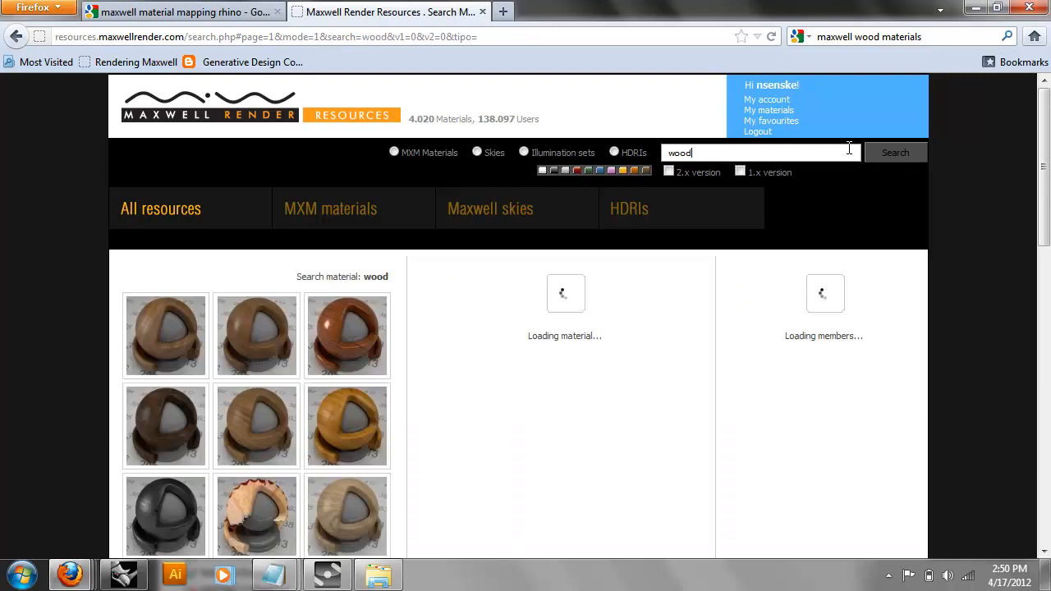
pyautogui.scroll(-4, 370, 344)
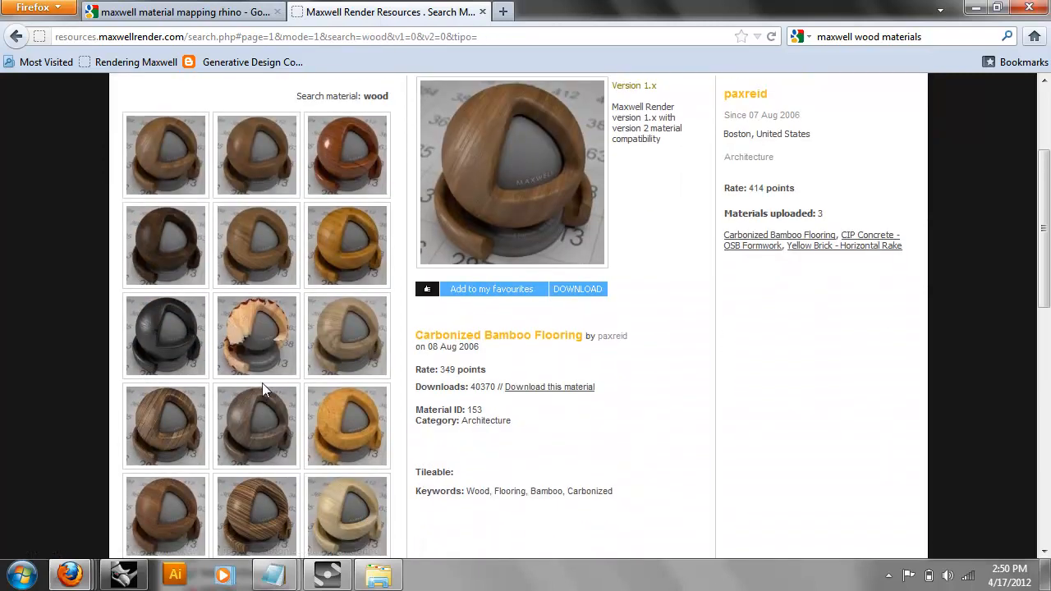
pyautogui.scroll(-2, 238, 370)
pyautogui.click(171, 337)
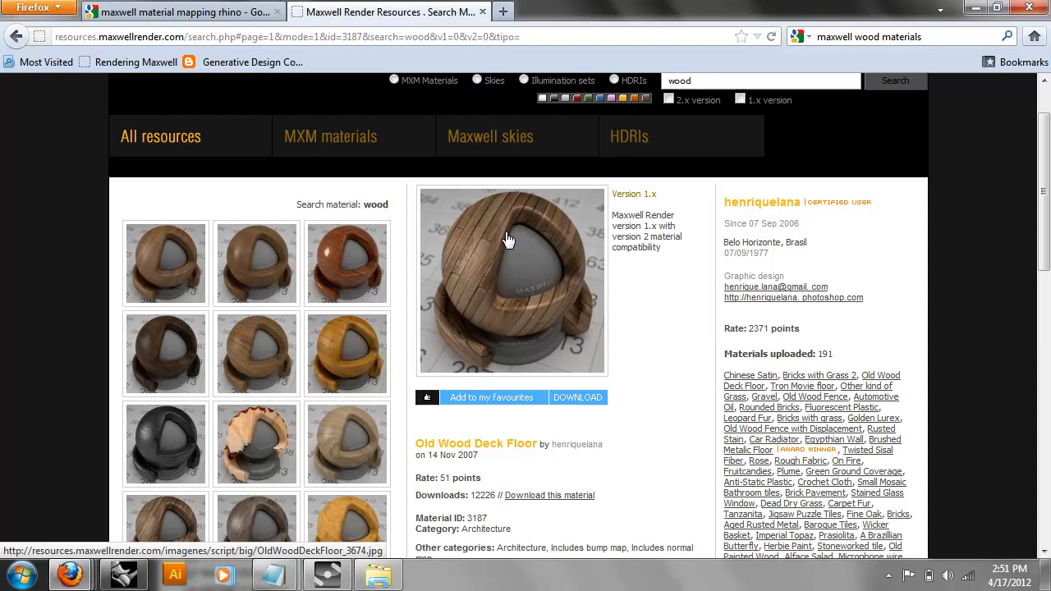
# Download the Old Wood Deck Floor zip and show it in its containing folder.
pyautogui.click(577, 399)
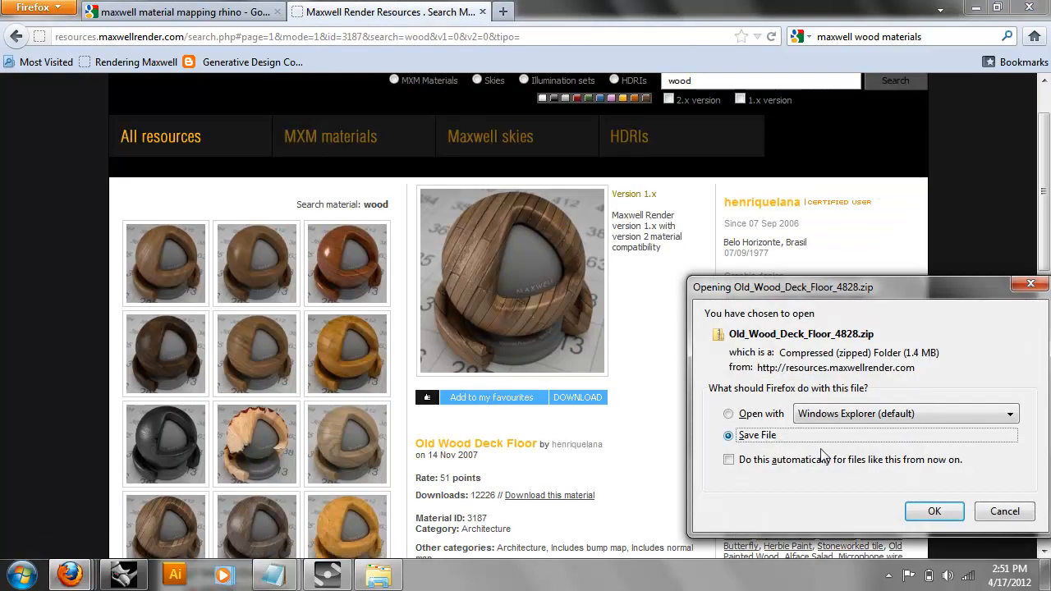
pyautogui.click(934, 510)
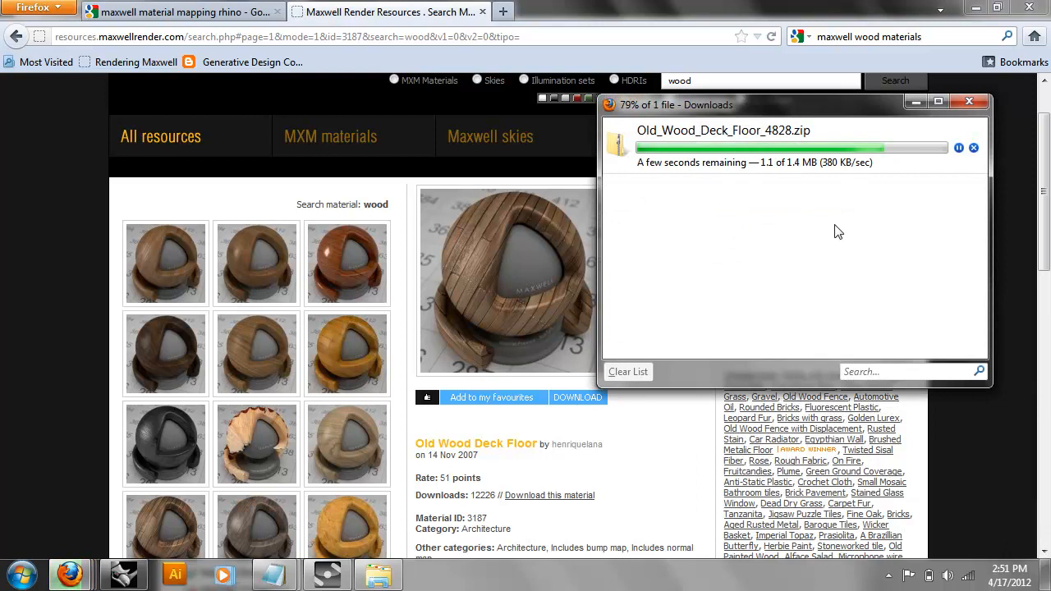
pyautogui.click(737, 143)
pyautogui.rightClick(737, 143)
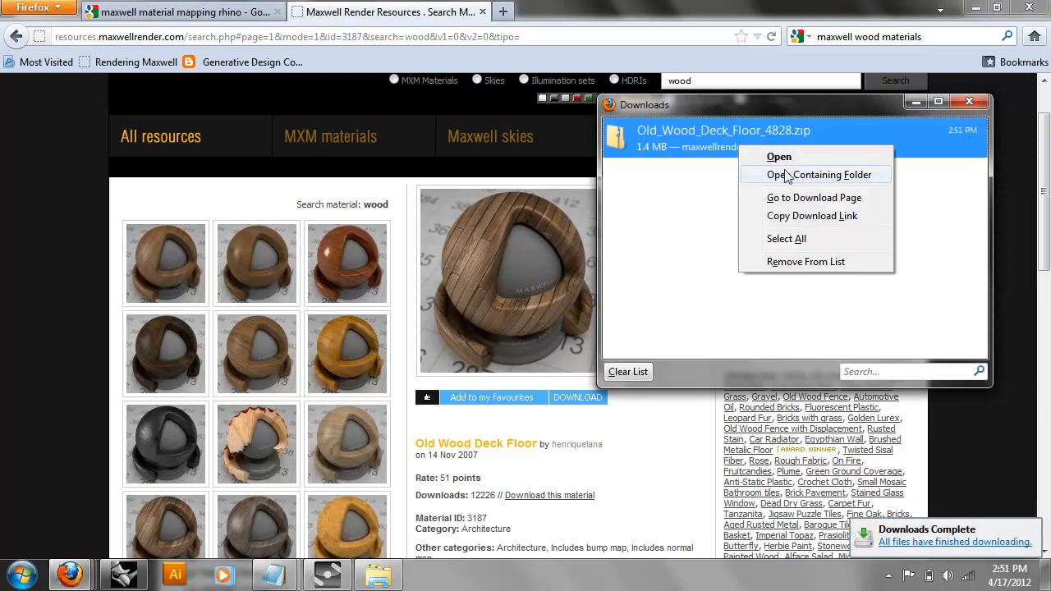
pyautogui.click(788, 175)
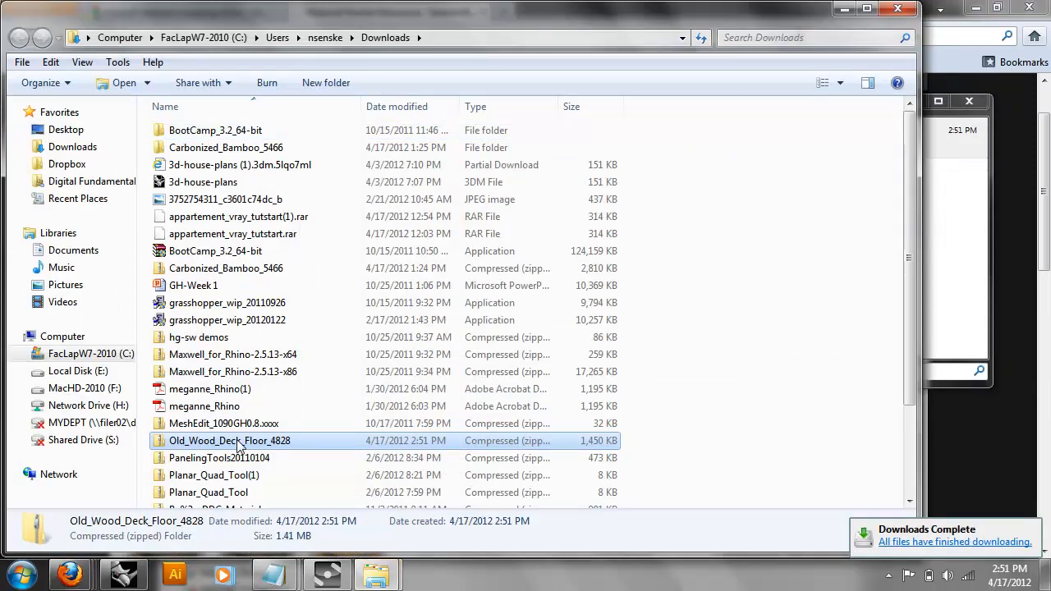
# Move the Old_Wood_Deck_Floor_4828 zip from Downloads onto the Desktop.
pyautogui.doubleClick(235, 442)
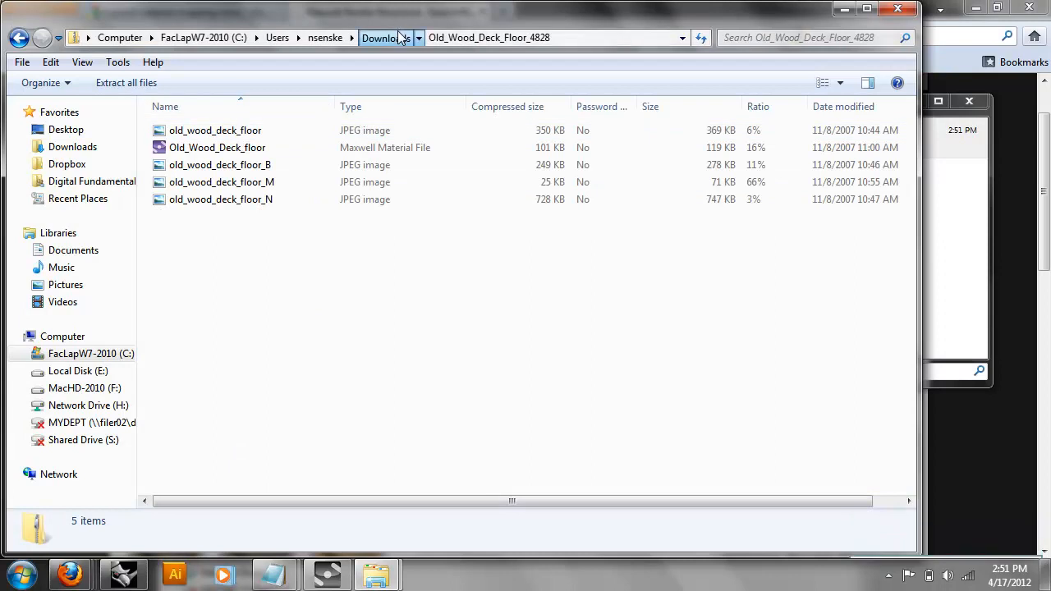
pyautogui.click(385, 37)
pyautogui.moveTo(231, 447); pyautogui.dragTo(88, 133)
pyautogui.click(88, 133)
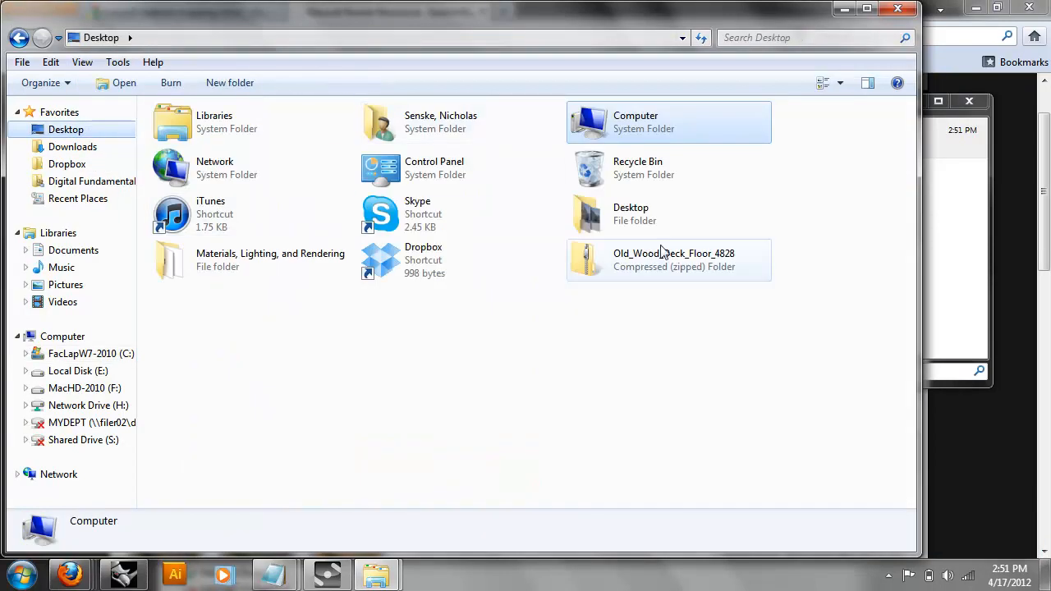
# Check the zip's contents on the Desktop, then return to Rhinoceros.
pyautogui.doubleClick(667, 265)
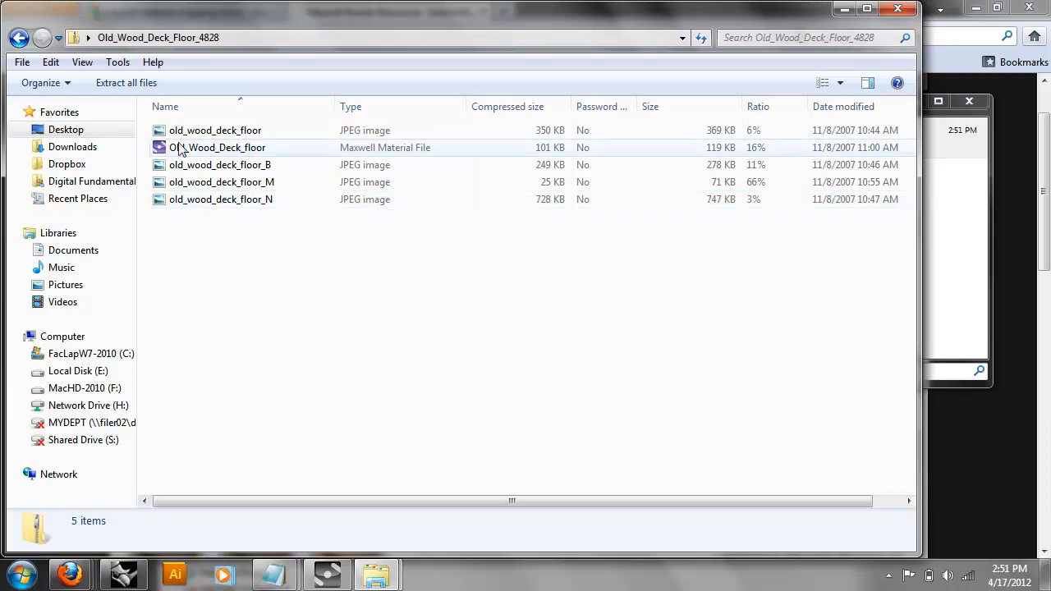
pyautogui.click(19, 37)
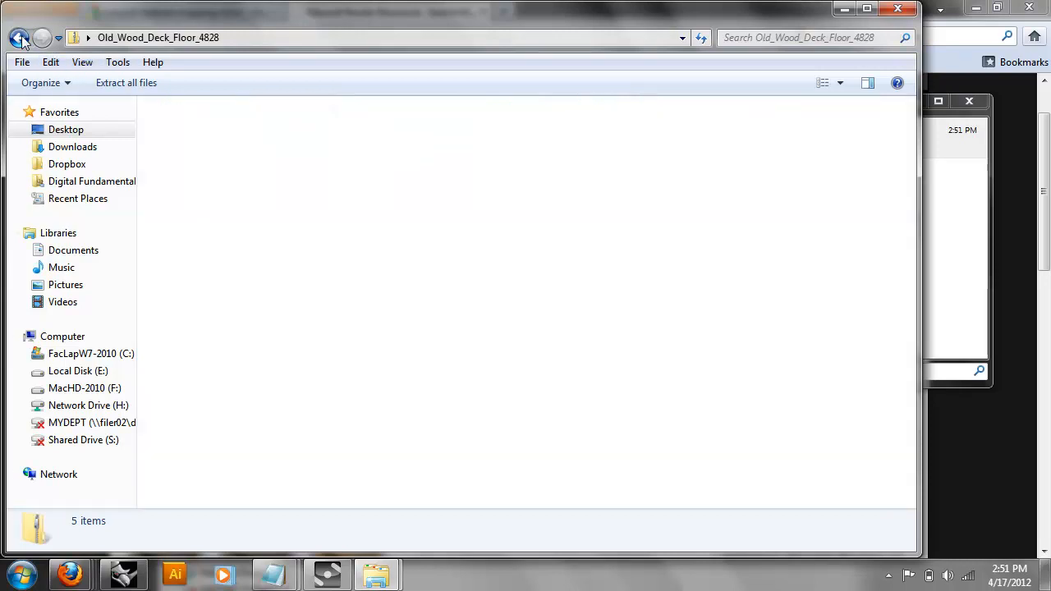
pyautogui.click(496, 439)
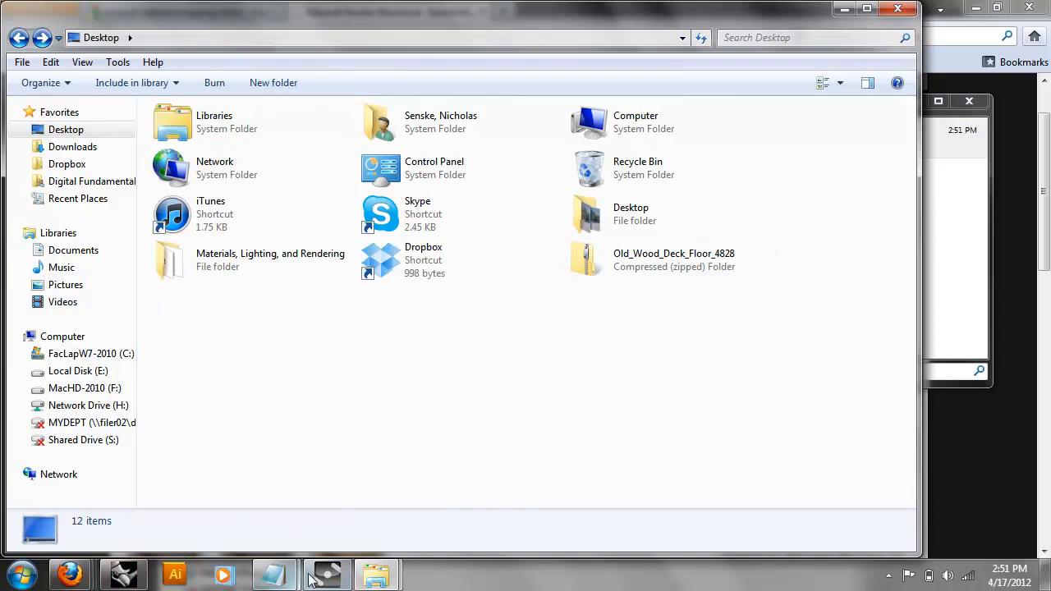
pyautogui.click(123, 574)
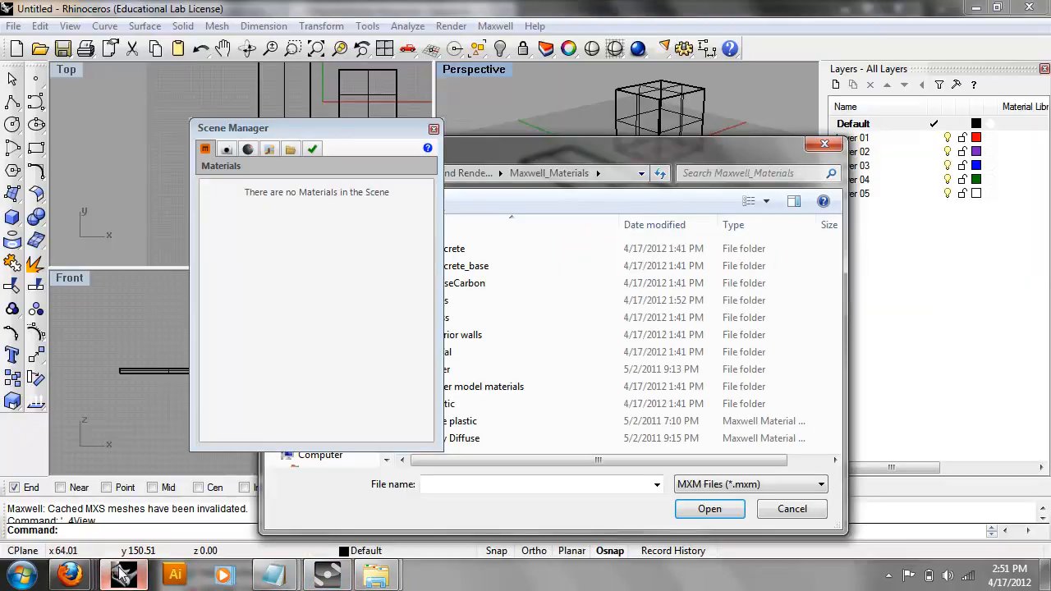
# Cancel the old MXM dialog and reopen Import MXM at the Materials, Lighting, and Rendering folder.
pyautogui.rightClick(281, 235)
pyautogui.click(233, 247)
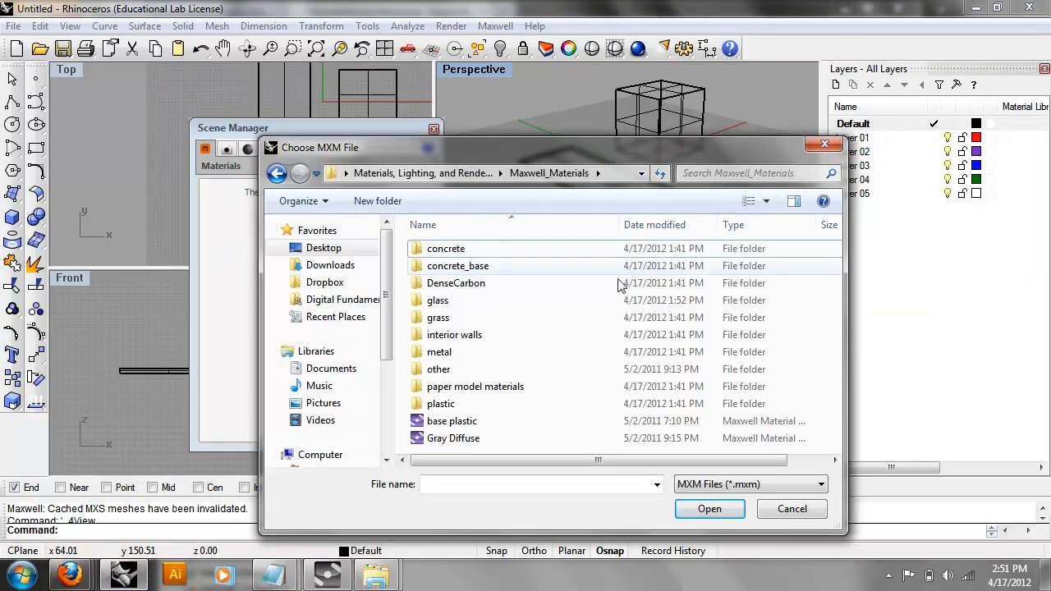
pyautogui.click(324, 248)
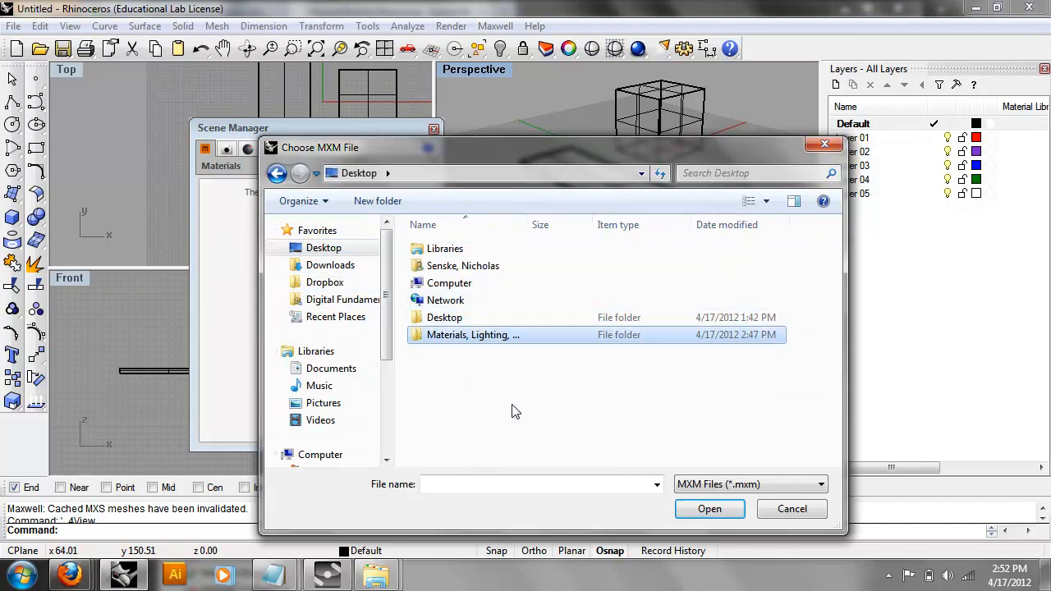
pyautogui.click(771, 504)
pyautogui.rightClick(246, 244)
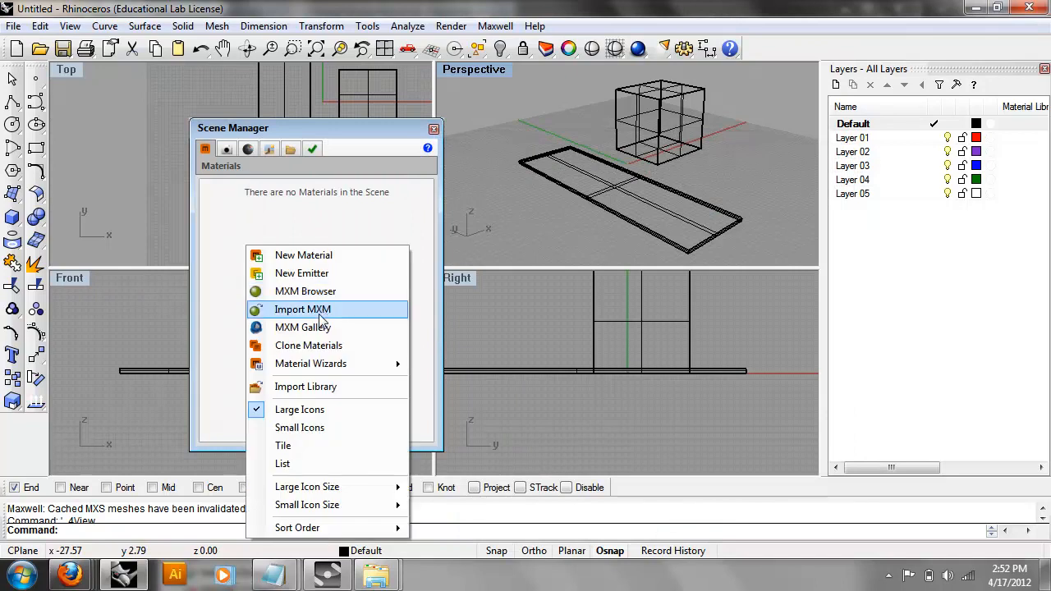
pyautogui.click(343, 320)
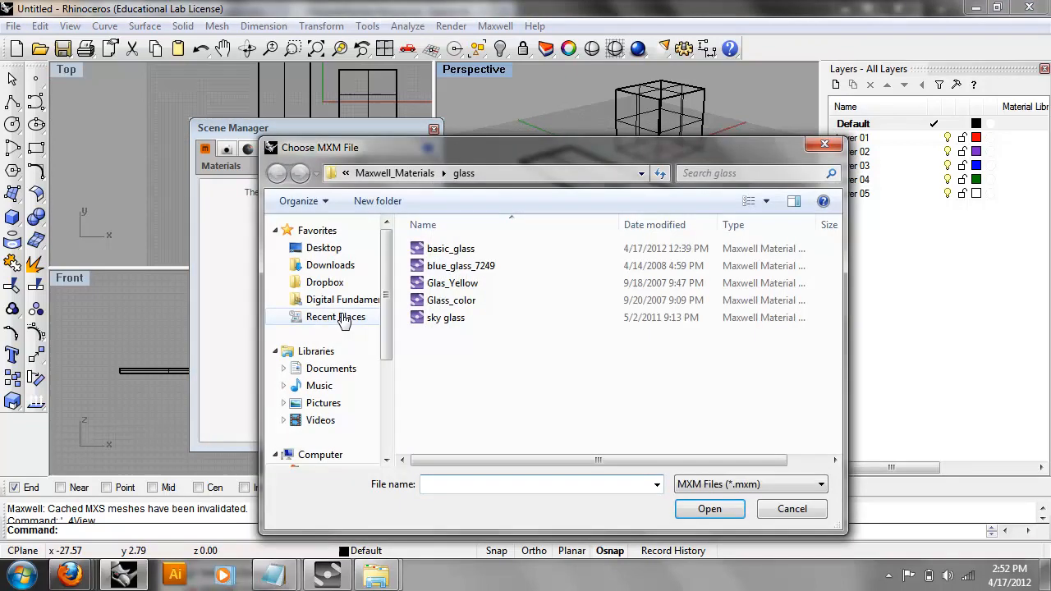
pyautogui.click(320, 246)
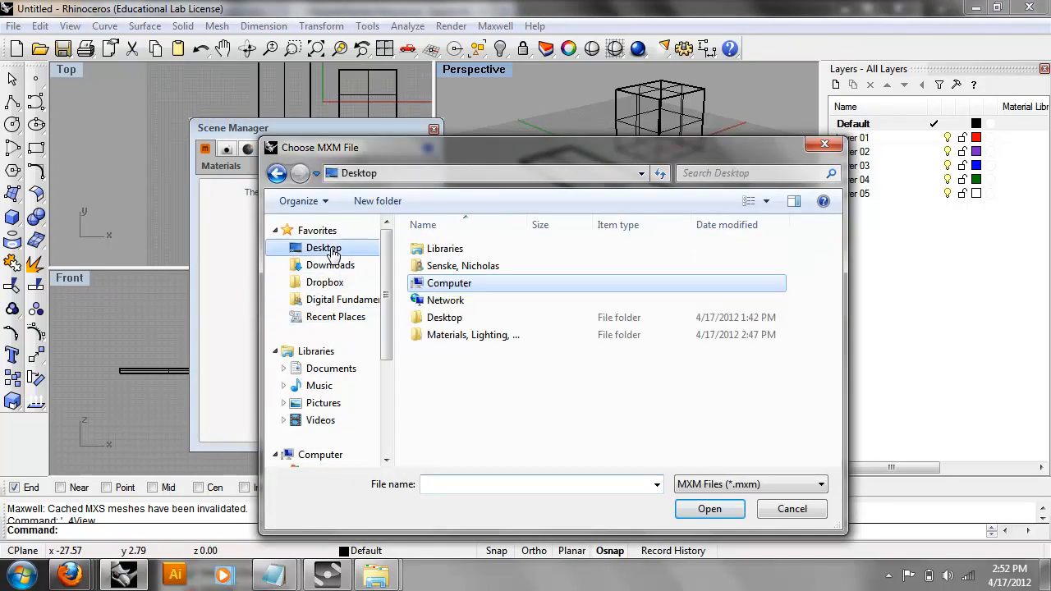
pyautogui.doubleClick(470, 335)
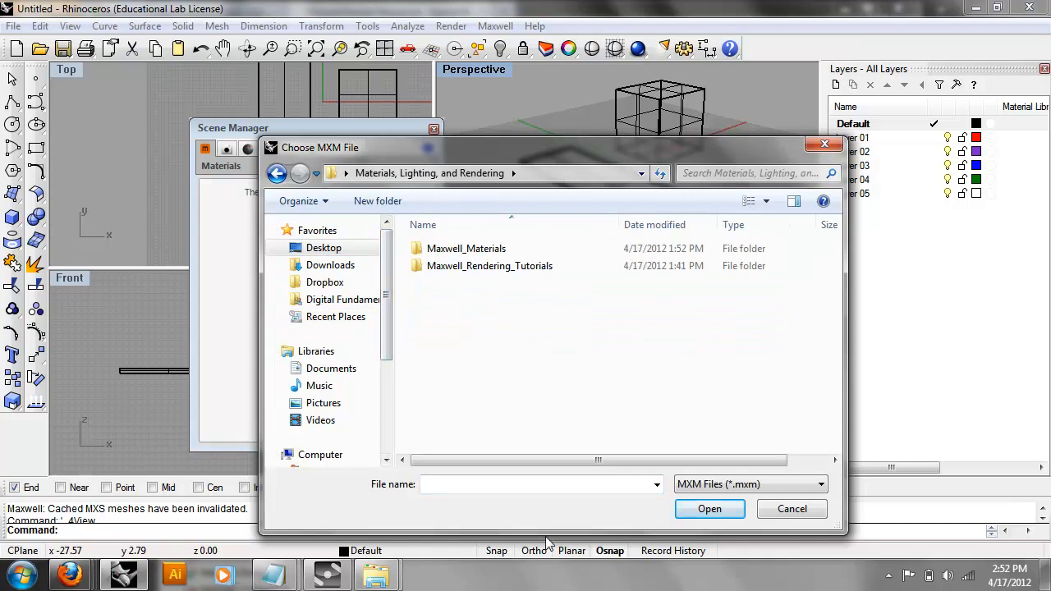
# Extract the Old_Wood_Deck_Floor_4828 zip into its own Desktop folder with 7-Zip.
pyautogui.click(376, 575)
pyautogui.click(419, 436)
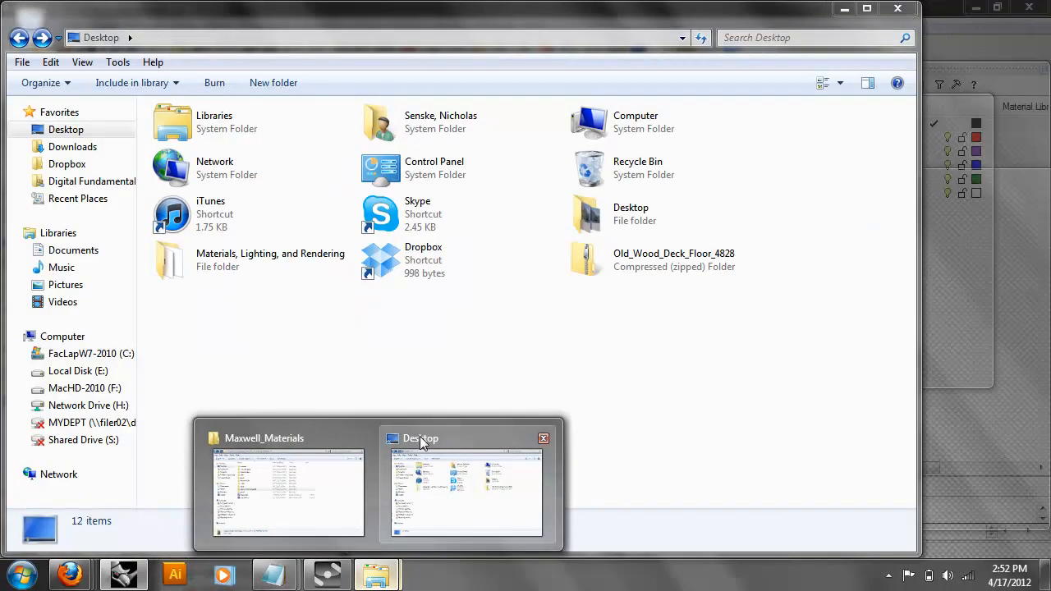
pyautogui.rightClick(616, 251)
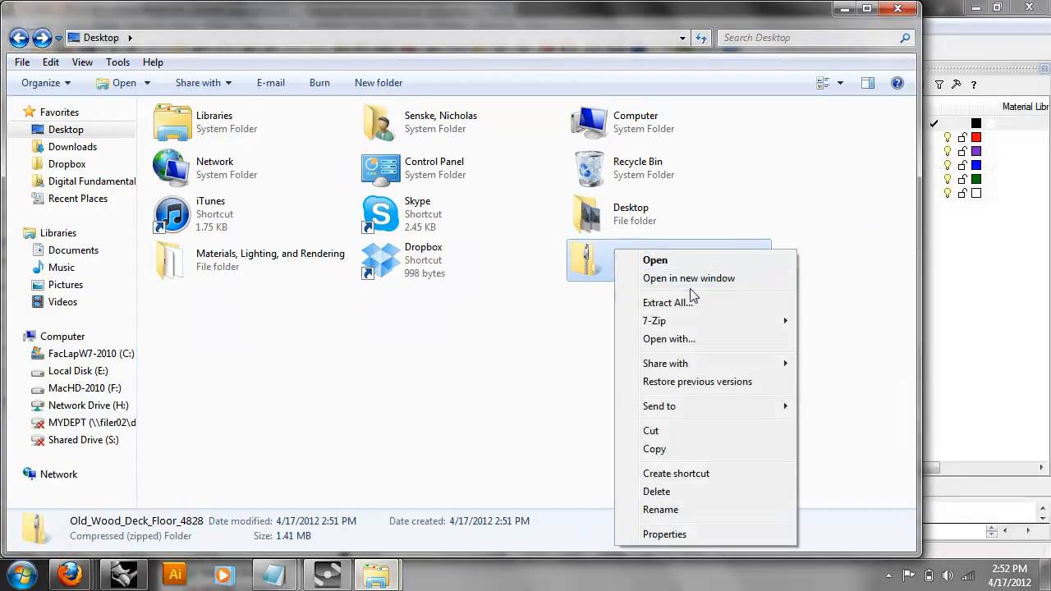
pyautogui.moveTo(703, 319)
pyautogui.click(499, 376)
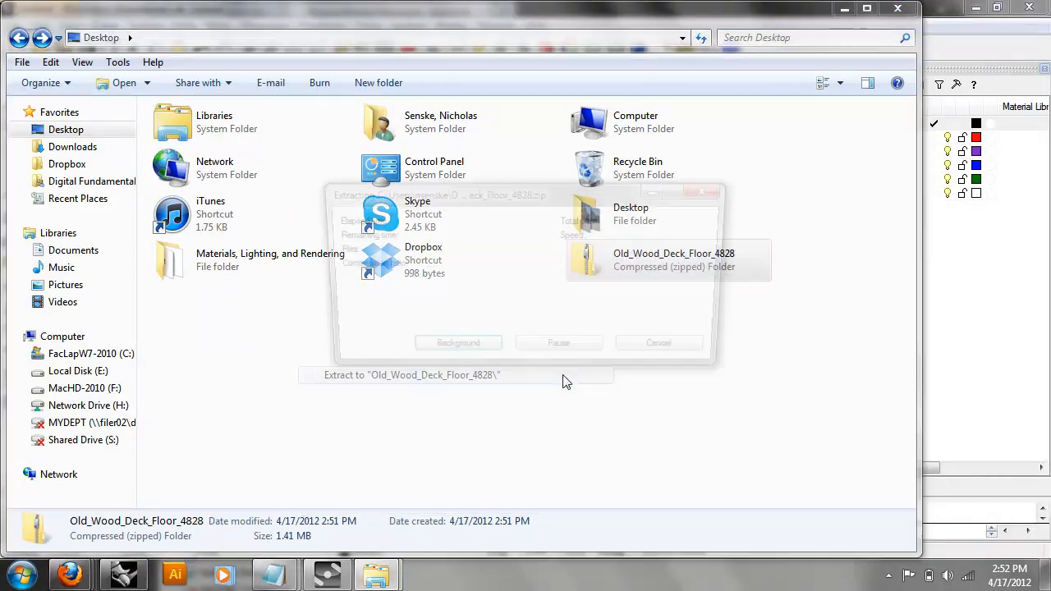
pyautogui.click(123, 575)
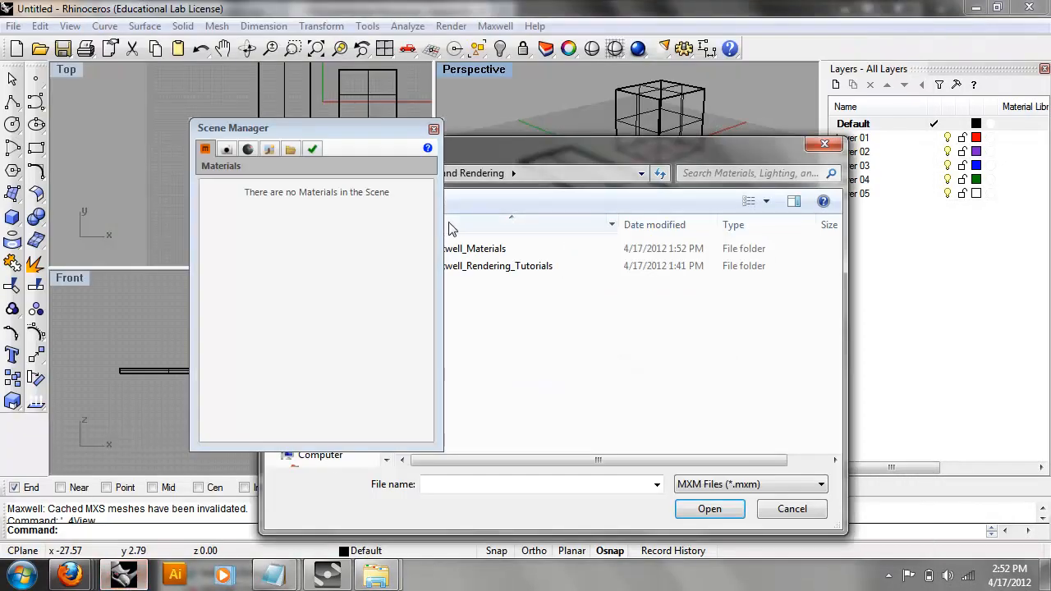
# Import the Old_Wood_Deck_floor .mxm from the extracted Desktop folder.
pyautogui.click(320, 248)
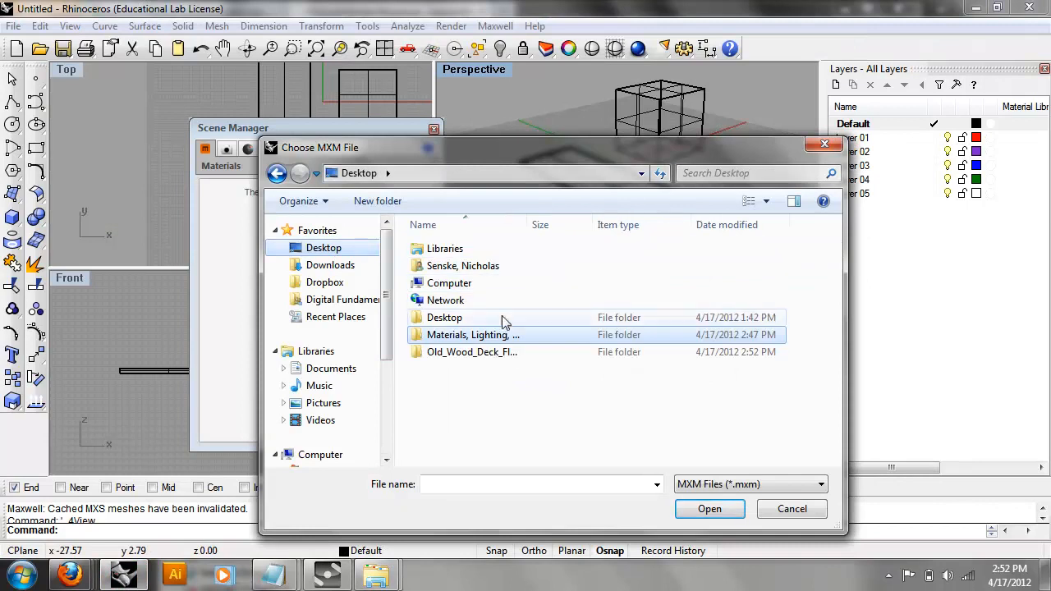
pyautogui.doubleClick(500, 350)
pyautogui.doubleClick(473, 251)
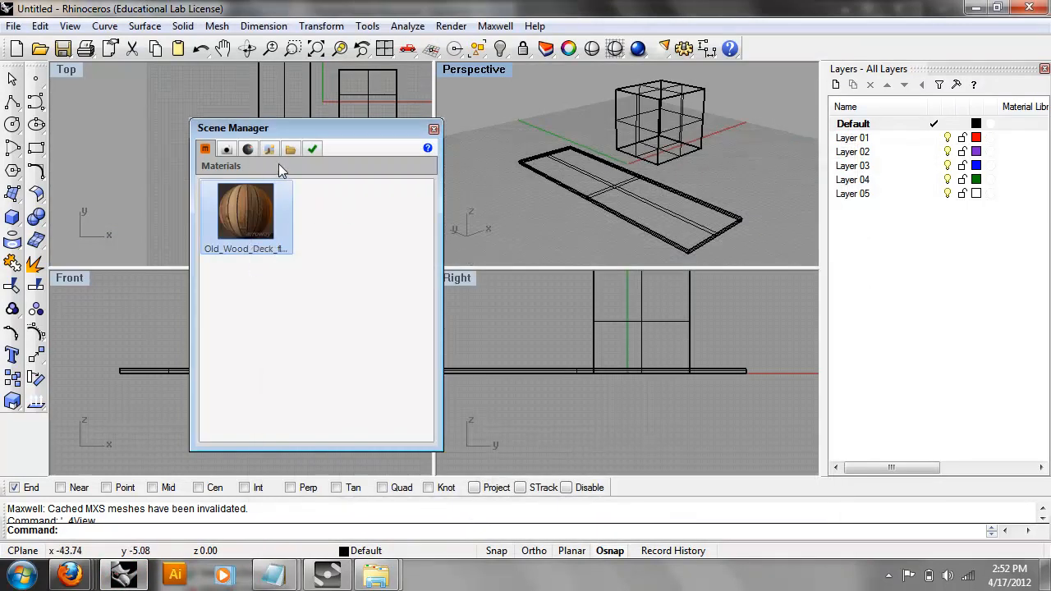
# Assign Old_Wood_Deck_floor as the Plug-in material to both the box and slab.
pyautogui.moveTo(733, 122); pyautogui.dragTo(600, 228)
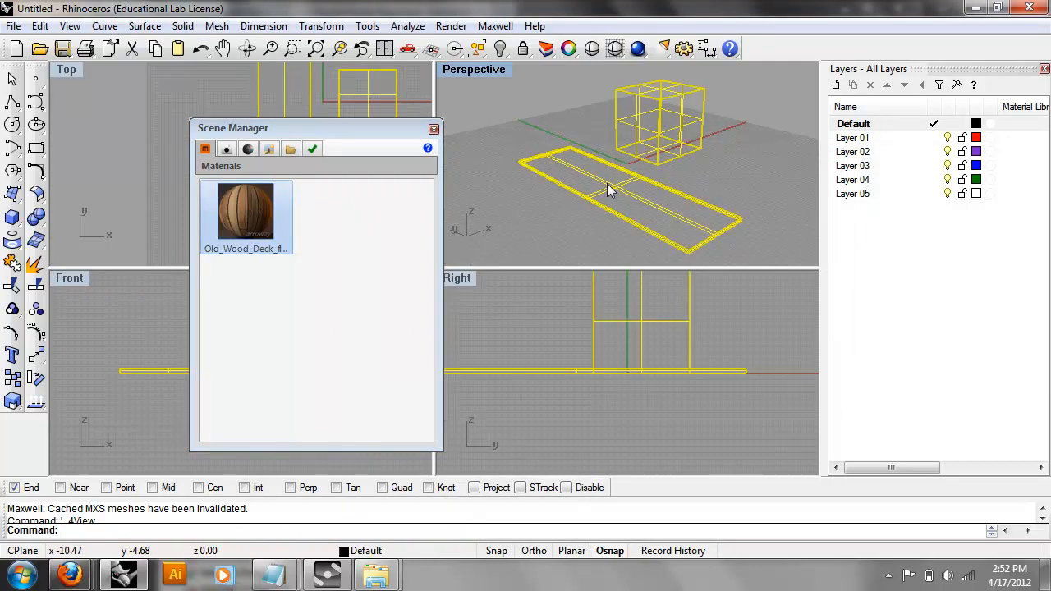
pyautogui.press('F3')
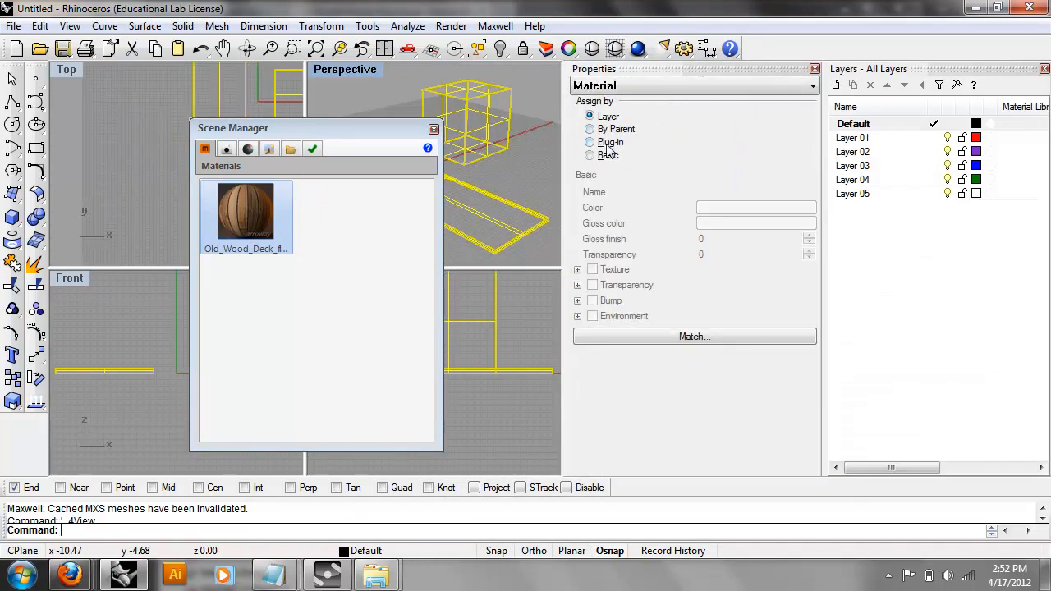
pyautogui.click(608, 143)
pyautogui.click(667, 208)
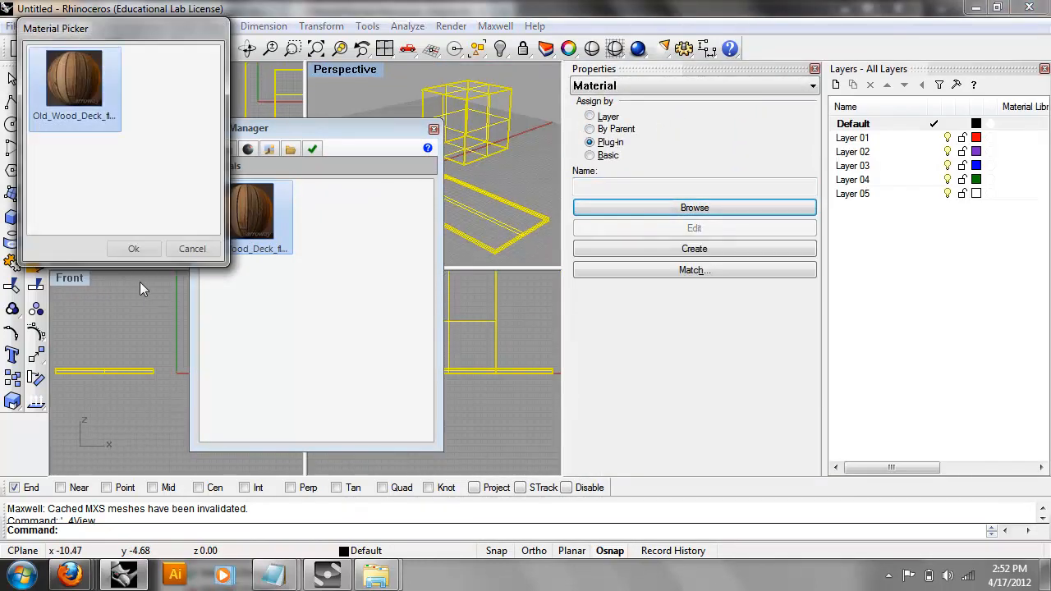
pyautogui.click(147, 255)
# Float the Scene Manager window aside and shrink the command history to enlarge the viewports.
pyautogui.moveTo(362, 125); pyautogui.dragTo(633, 165)
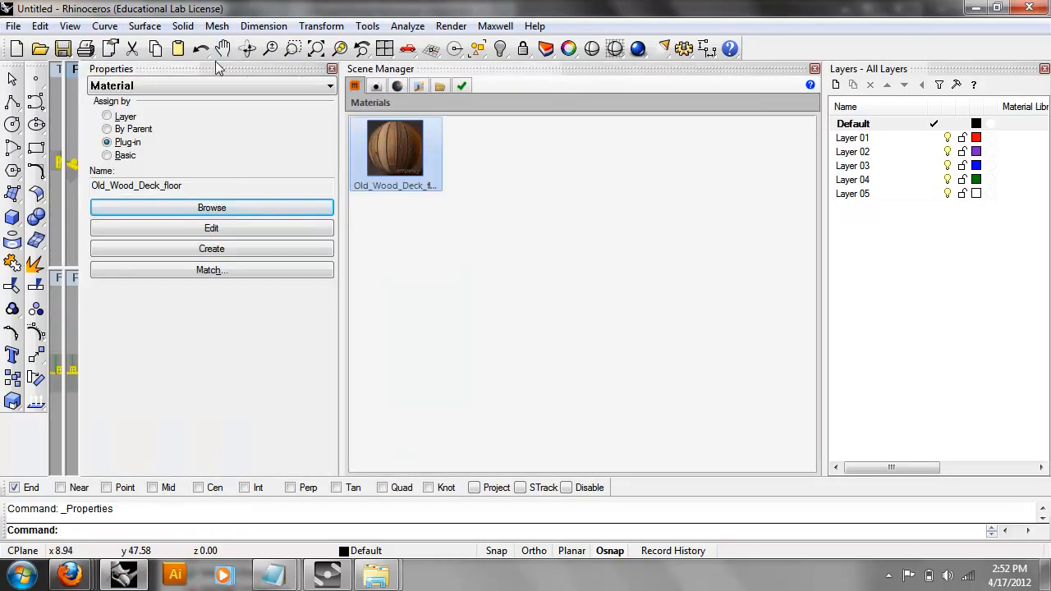
pyautogui.moveTo(382, 71); pyautogui.dragTo(250, 440)
pyautogui.moveTo(11, 335); pyautogui.dragTo(228, 150)
pyautogui.moveTo(115, 304); pyautogui.dragTo(77, 504)
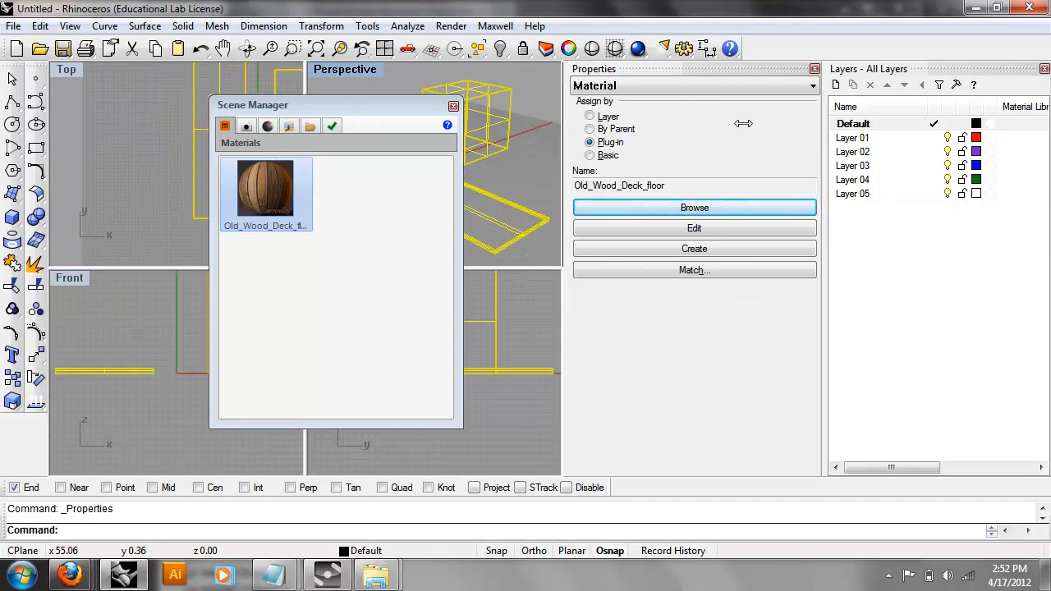
pyautogui.moveTo(399, 102); pyautogui.dragTo(468, 126)
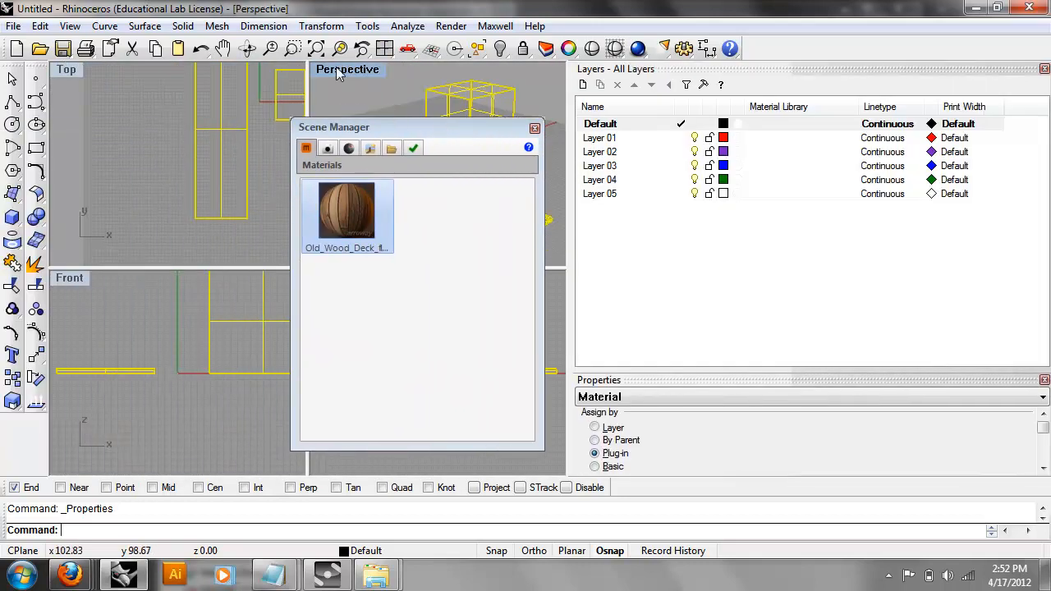
# Maximize Perspective, close Scene Manager, switch to Rendered display and zoom onto the slab and cube.
pyautogui.doubleClick(345, 71)
pyautogui.click(534, 128)
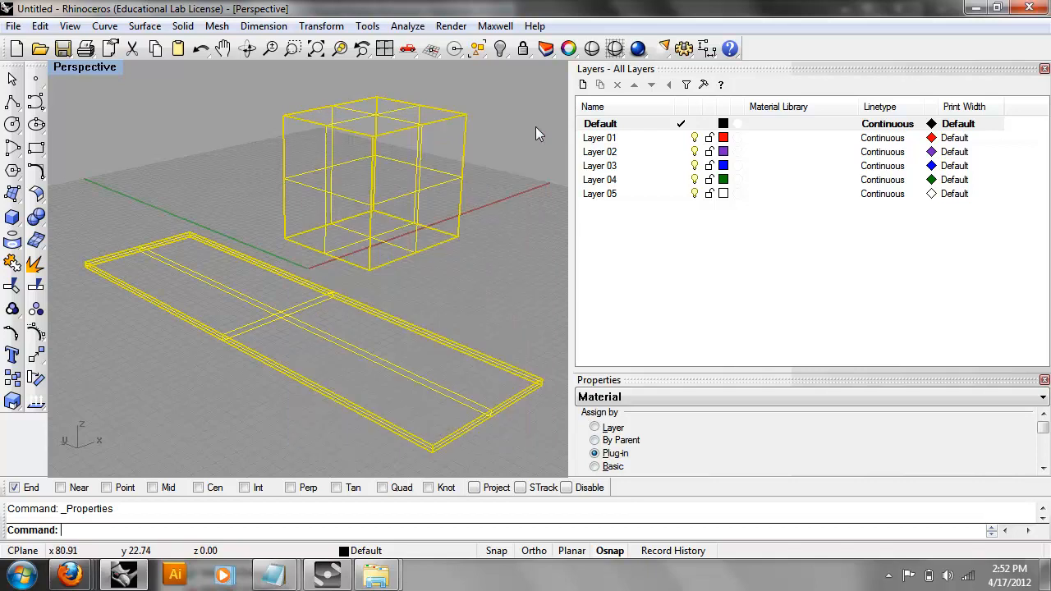
pyautogui.click(91, 64)
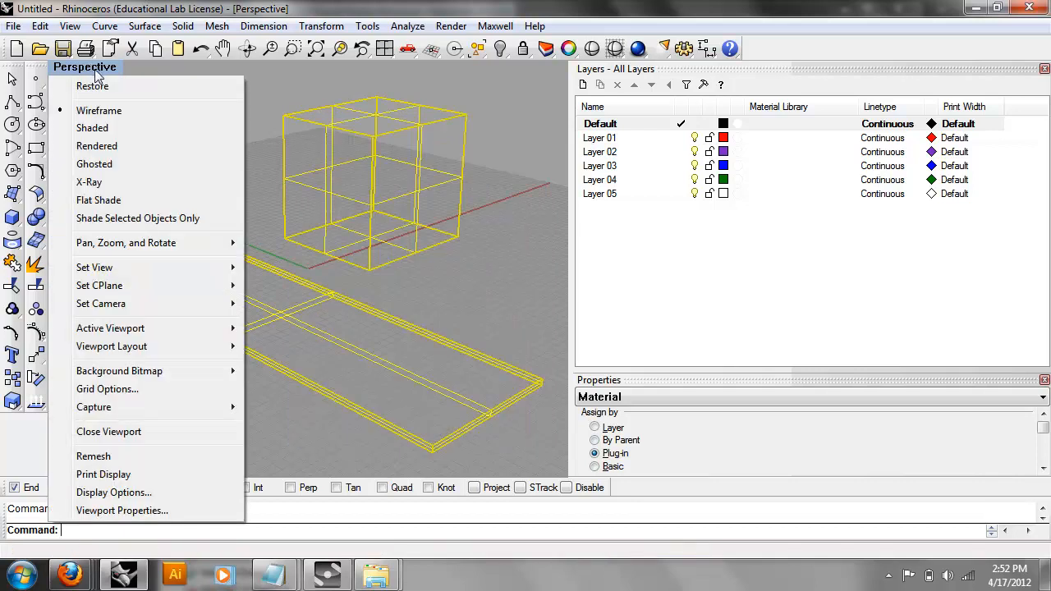
pyautogui.click(102, 128)
pyautogui.click(152, 148)
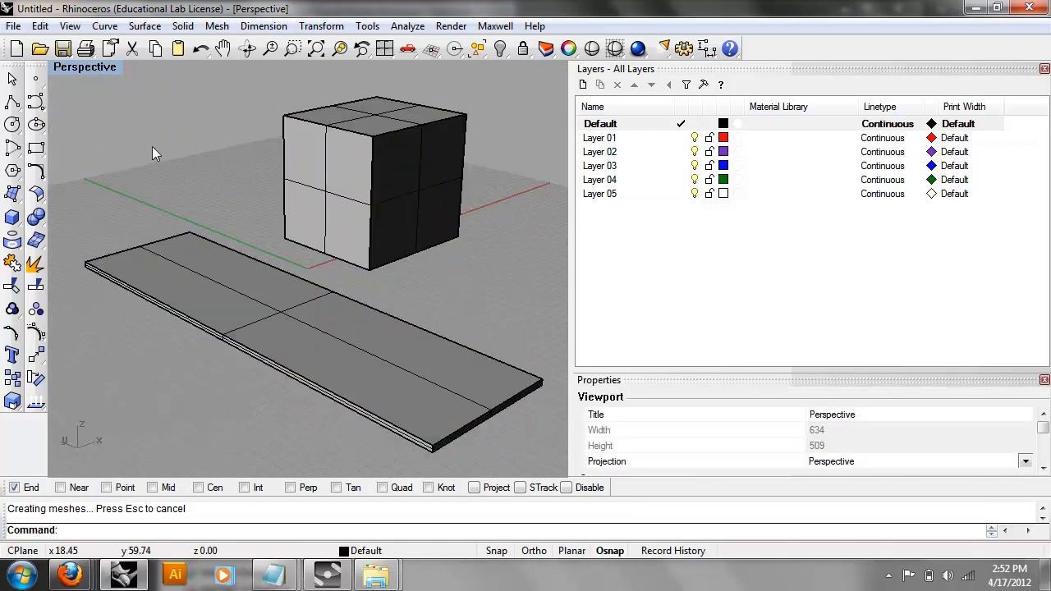
pyautogui.click(99, 72)
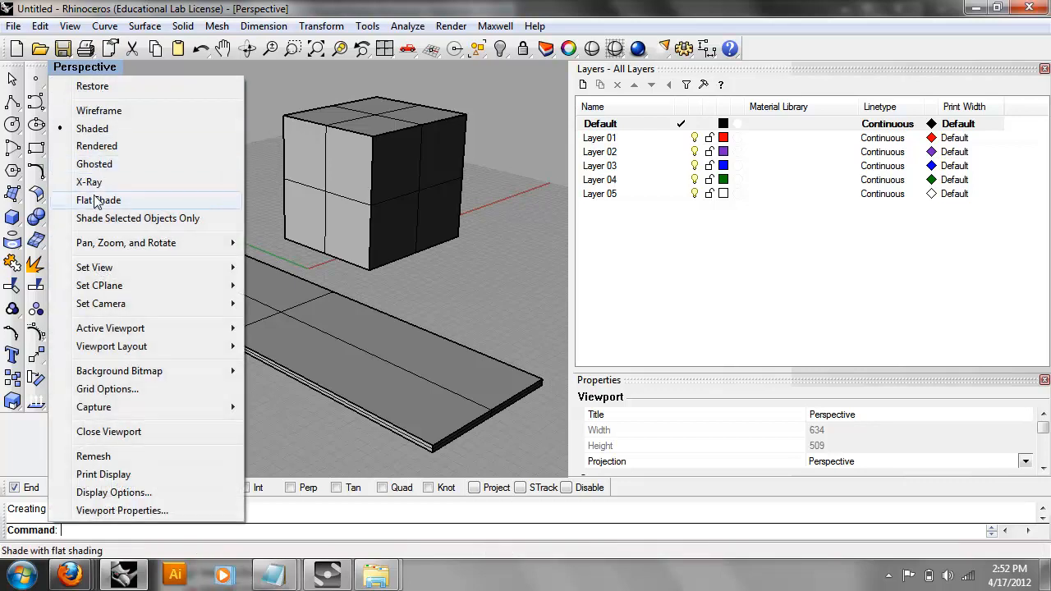
pyautogui.click(106, 146)
pyautogui.moveTo(231, 158); pyautogui.dragTo(367, 294, button='right')
pyautogui.scroll(5, 371, 299)
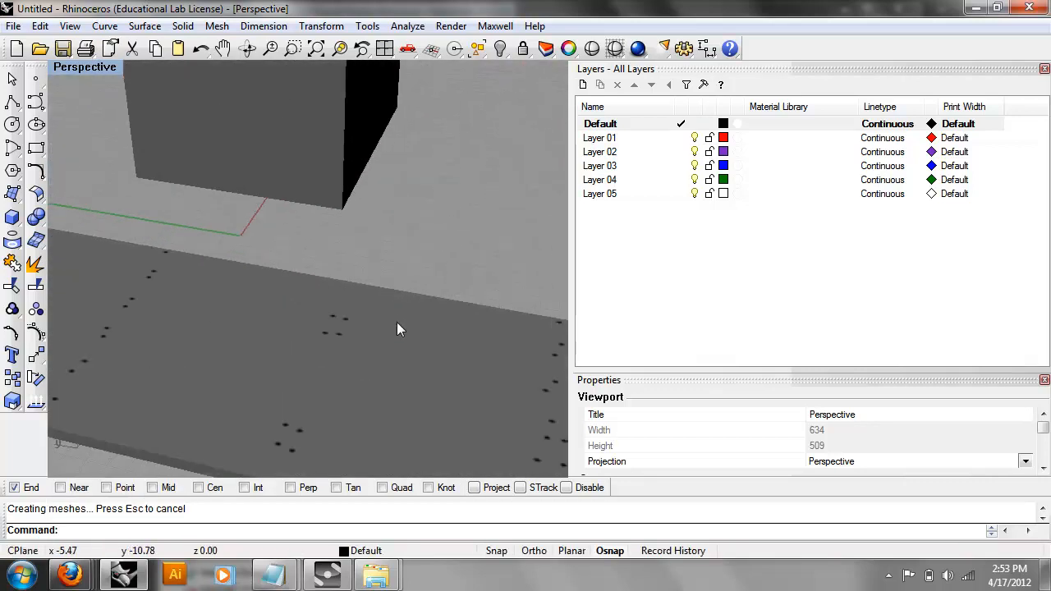
pyautogui.moveTo(304, 320); pyautogui.dragTo(439, 275, button='right')
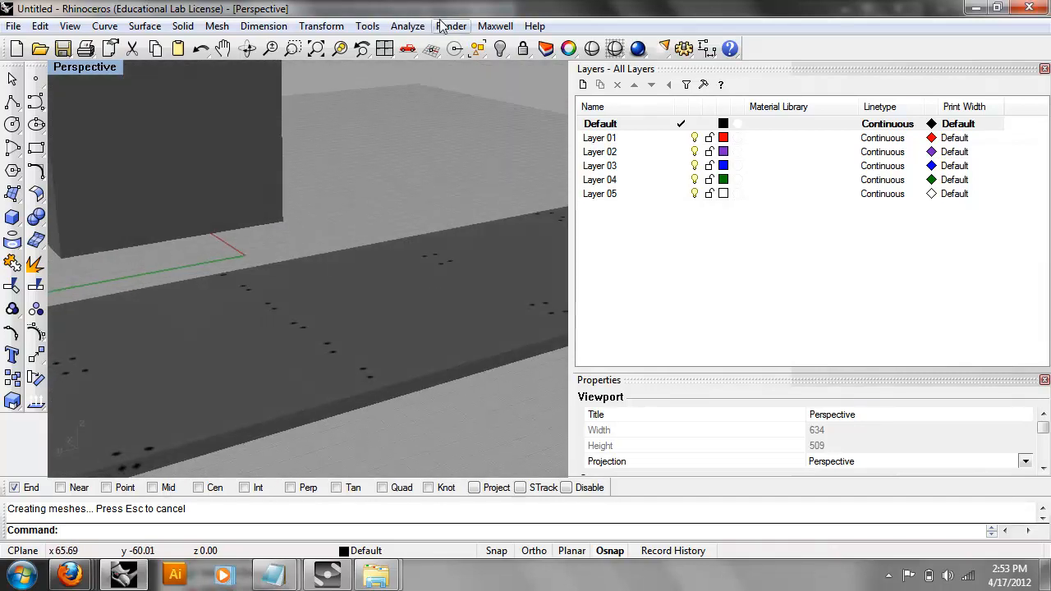
# Preview the wood-textured box and slab in Maxwell Fire, close it, and select the slab.
pyautogui.click(495, 25)
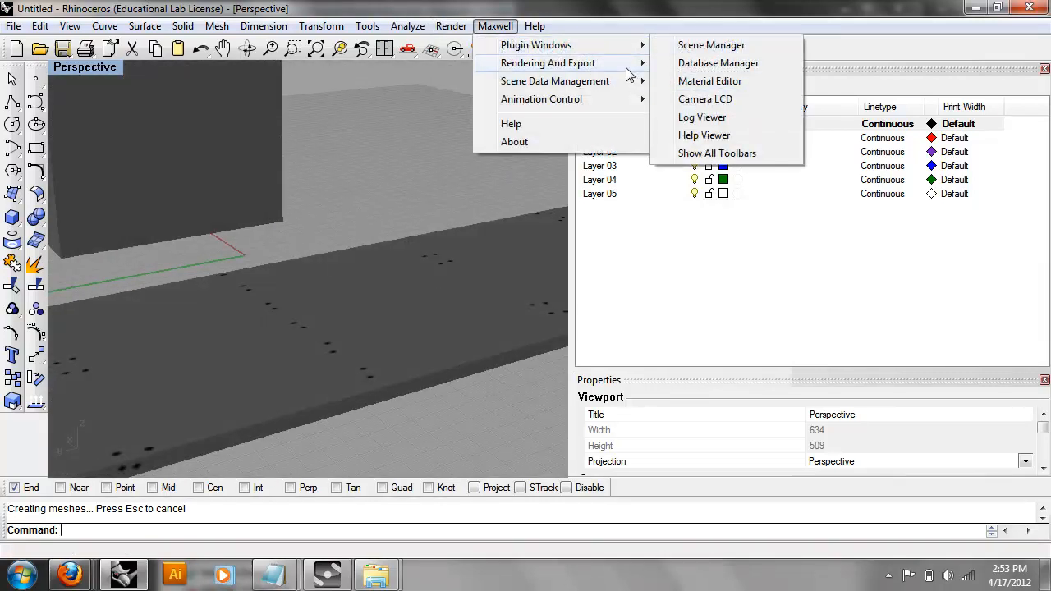
pyautogui.moveTo(624, 63)
pyautogui.click(696, 154)
pyautogui.moveTo(573, 183); pyautogui.dragTo(296, 169)
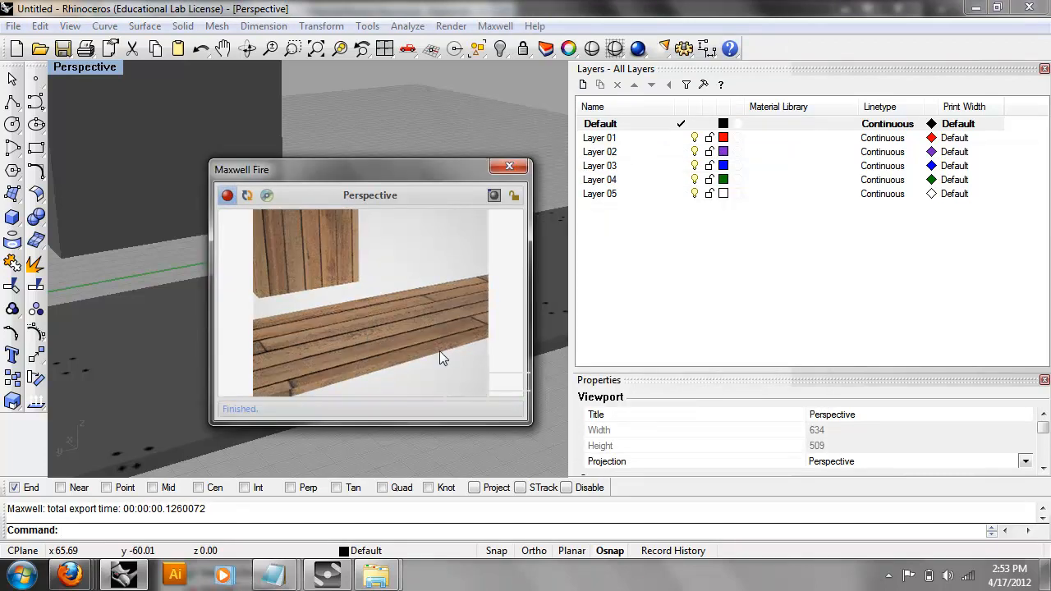
pyautogui.moveTo(83, 288); pyautogui.dragTo(201, 303, button='right')
pyautogui.click(509, 166)
pyautogui.click(398, 189)
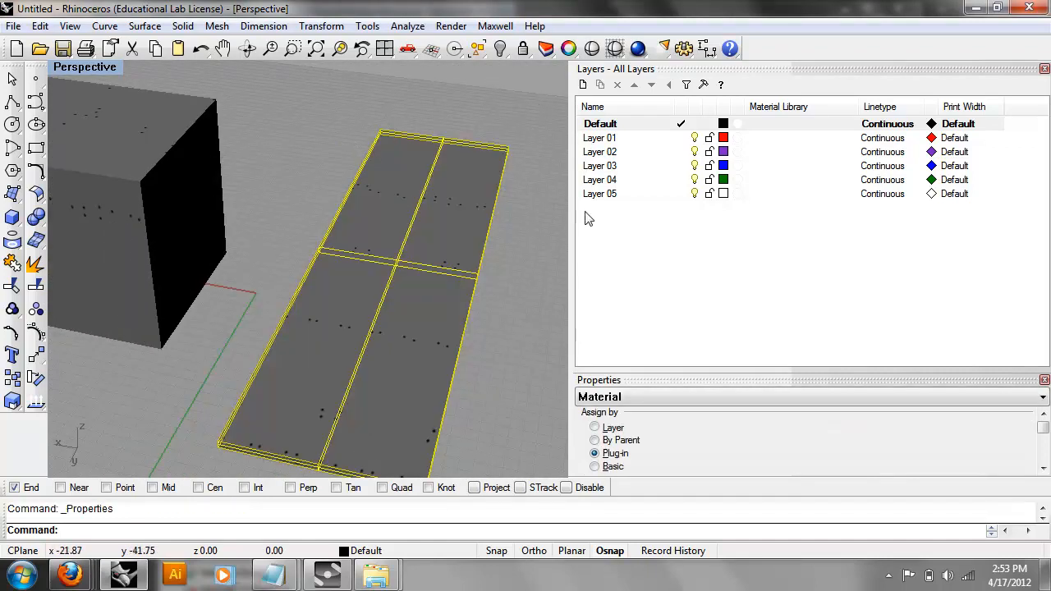
# Assign the Old_Wood_Deck material to the slab from the floating Properties panel.
pyautogui.doubleClick(632, 381)
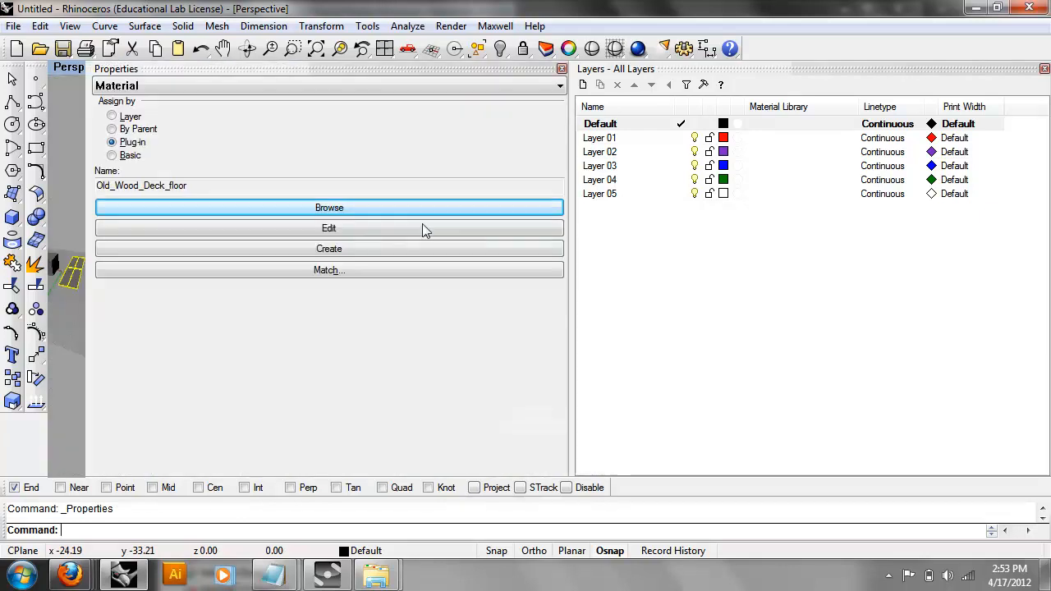
pyautogui.click(354, 207)
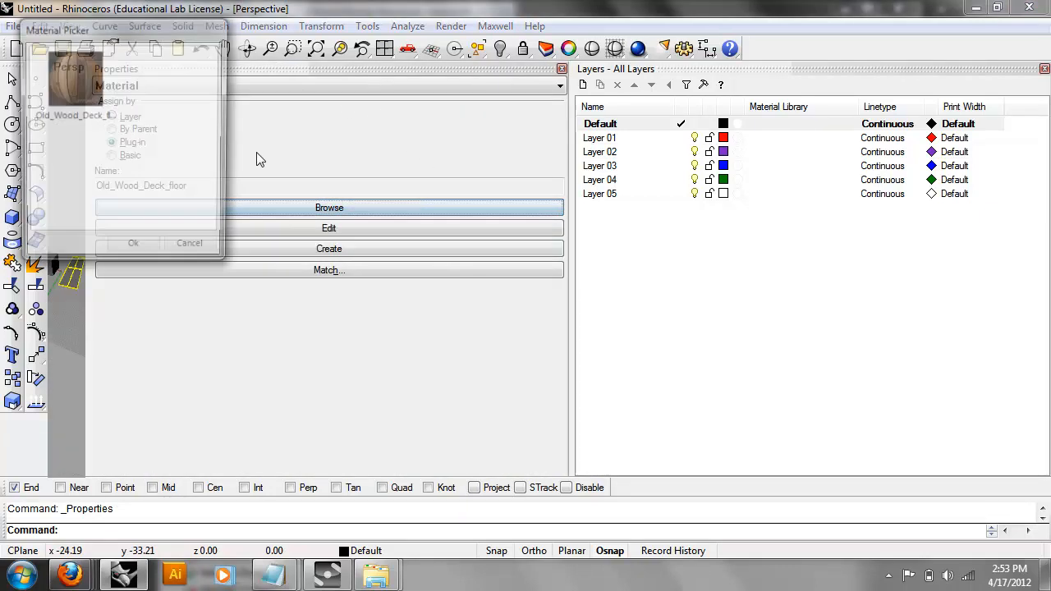
pyautogui.click(94, 72)
pyautogui.click(151, 250)
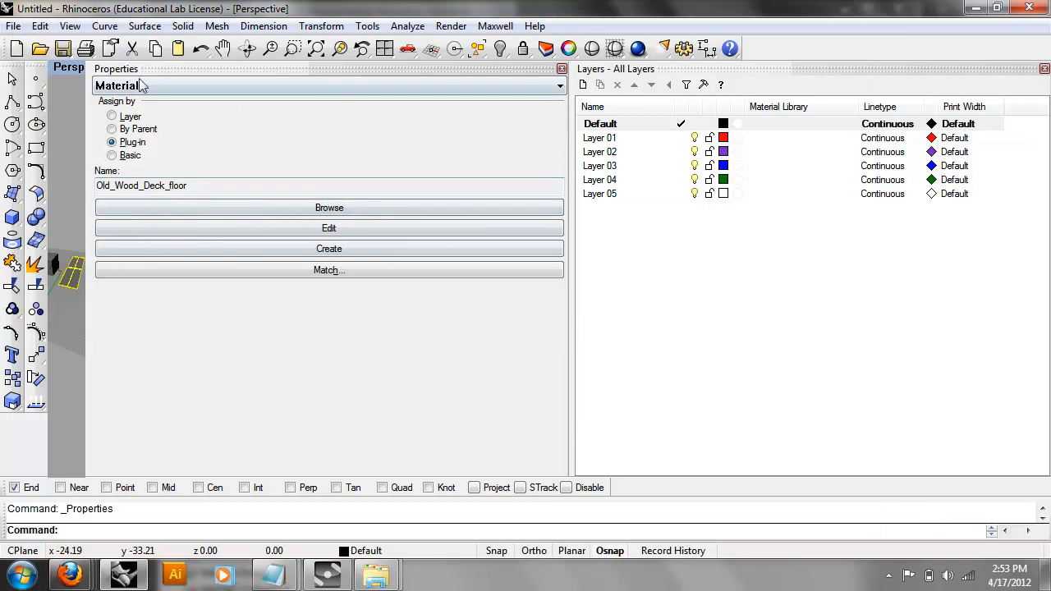
pyautogui.click(562, 69)
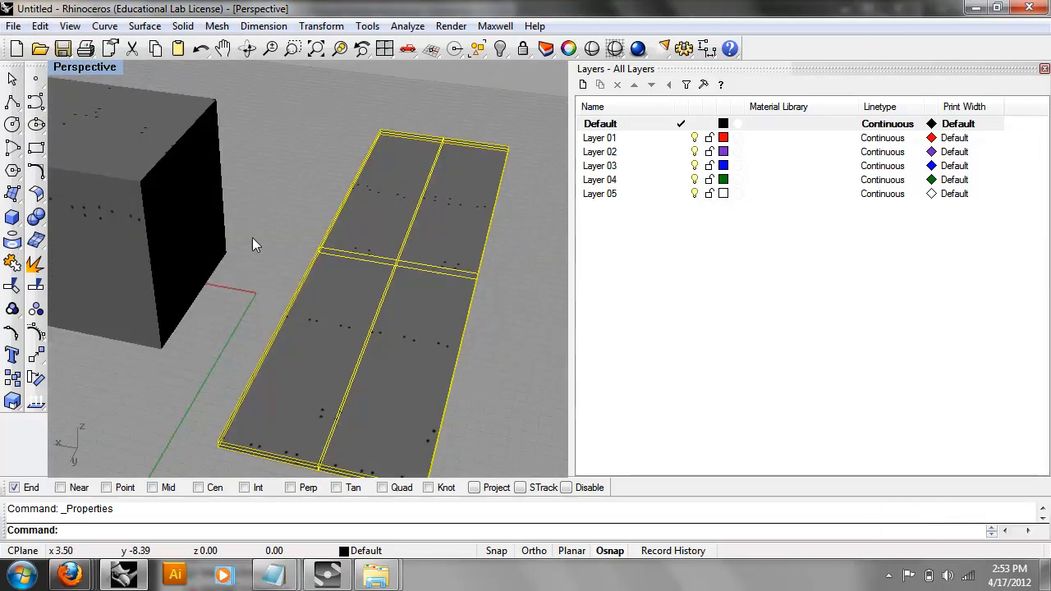
# Reframe the view on the deck and box, toggling Flat Shade on and off.
pyautogui.moveTo(197, 235); pyautogui.dragTo(370, 264, button='right')
pyautogui.scroll(-3, 371, 262)
pyautogui.keyDown('shift'); pyautogui.moveTo(396, 229); pyautogui.dragTo(376, 289, button='right'); pyautogui.keyUp('shift')
pyautogui.scroll(5, 377, 95)
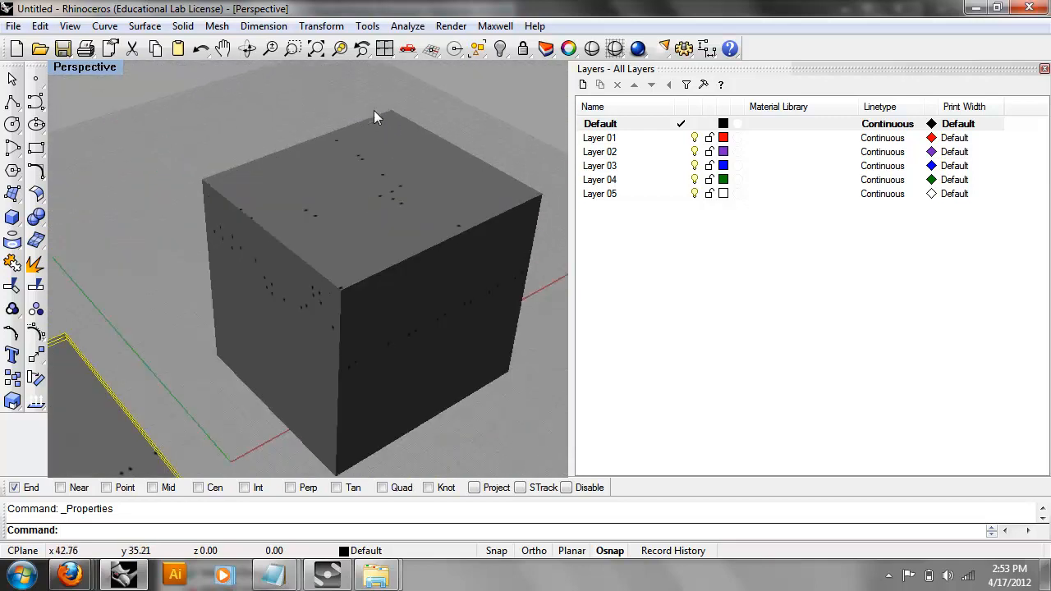
pyautogui.click(105, 67)
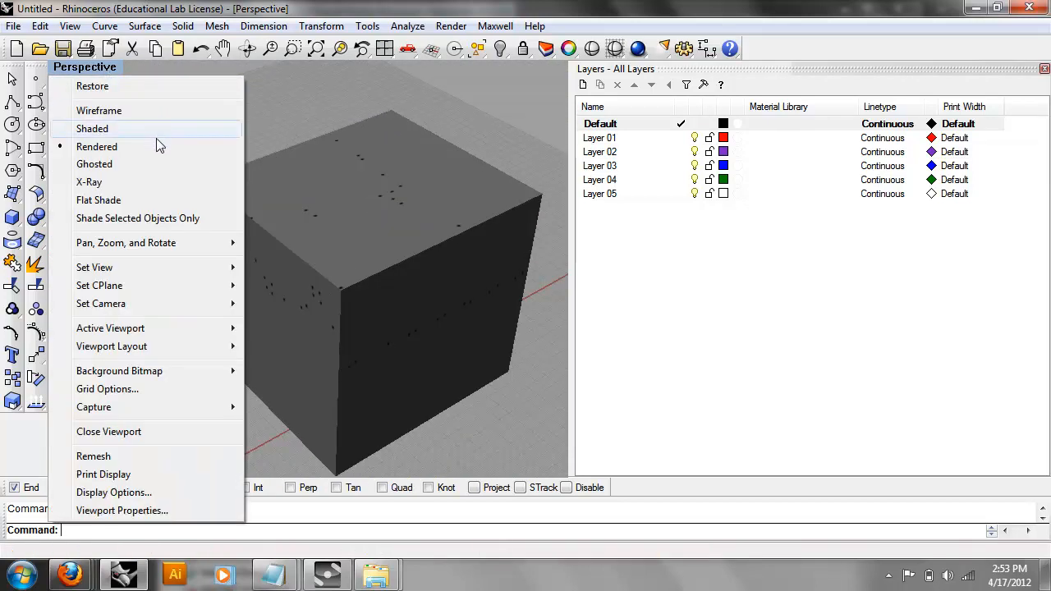
pyautogui.click(142, 201)
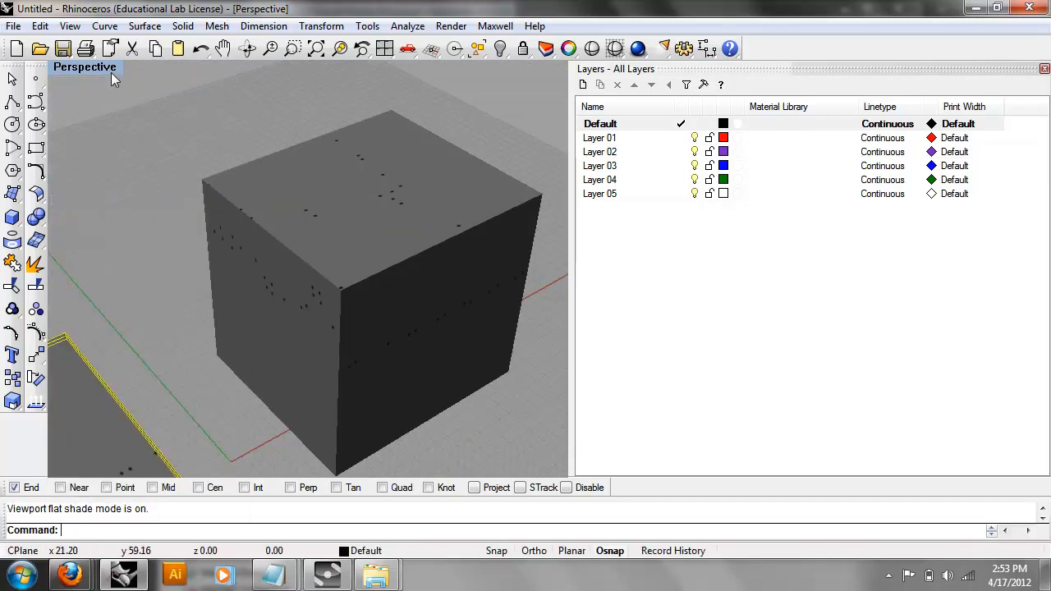
pyautogui.click(113, 69)
pyautogui.click(117, 198)
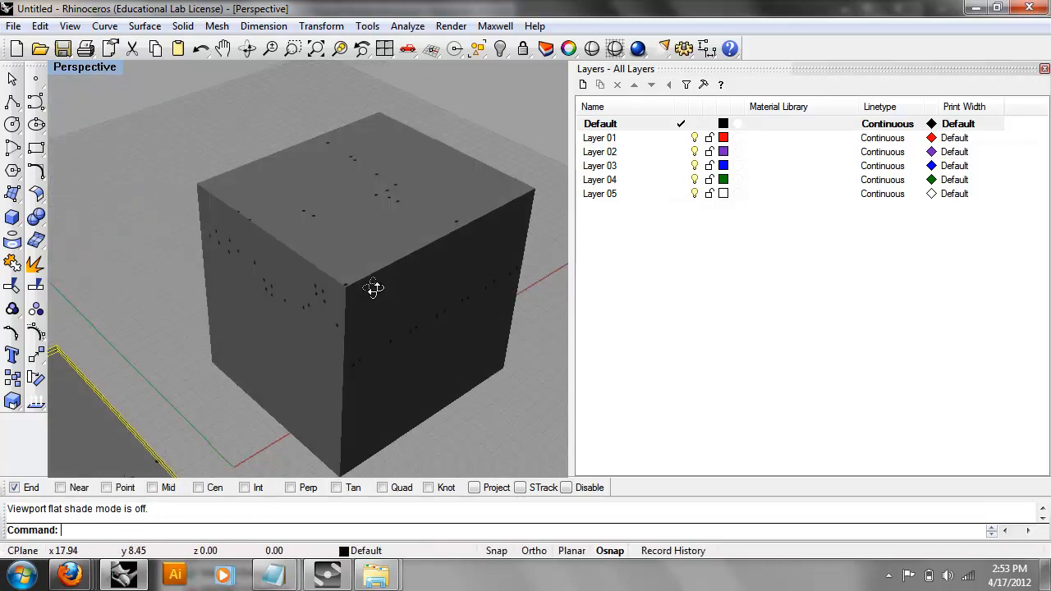
pyautogui.scroll(-2, 391, 280)
pyautogui.moveTo(391, 284); pyautogui.dragTo(372, 261, button='right')
# Bring up the Maxwell Render Resources page, then the Maxwell_Materials folder window.
pyautogui.moveTo(70, 574)
pyautogui.click(263, 501)
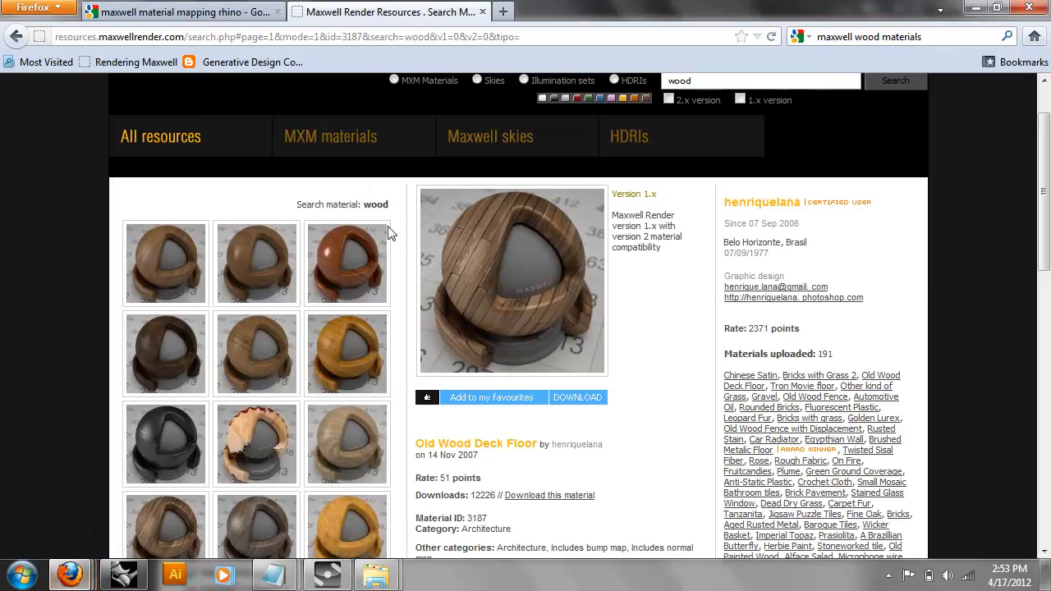
pyautogui.scroll(-2, 65, 293)
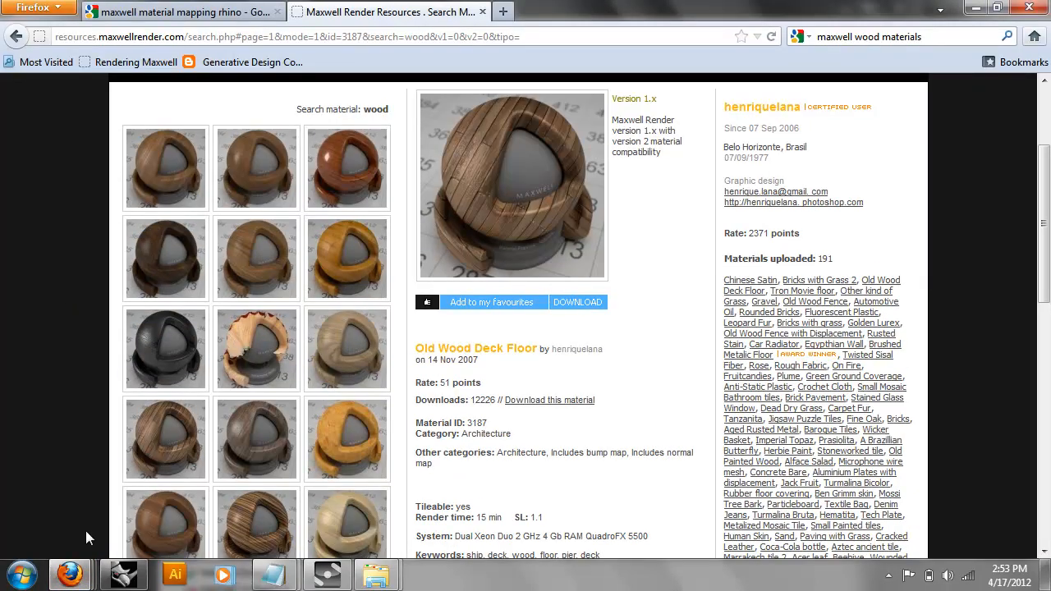
pyautogui.moveTo(391, 583)
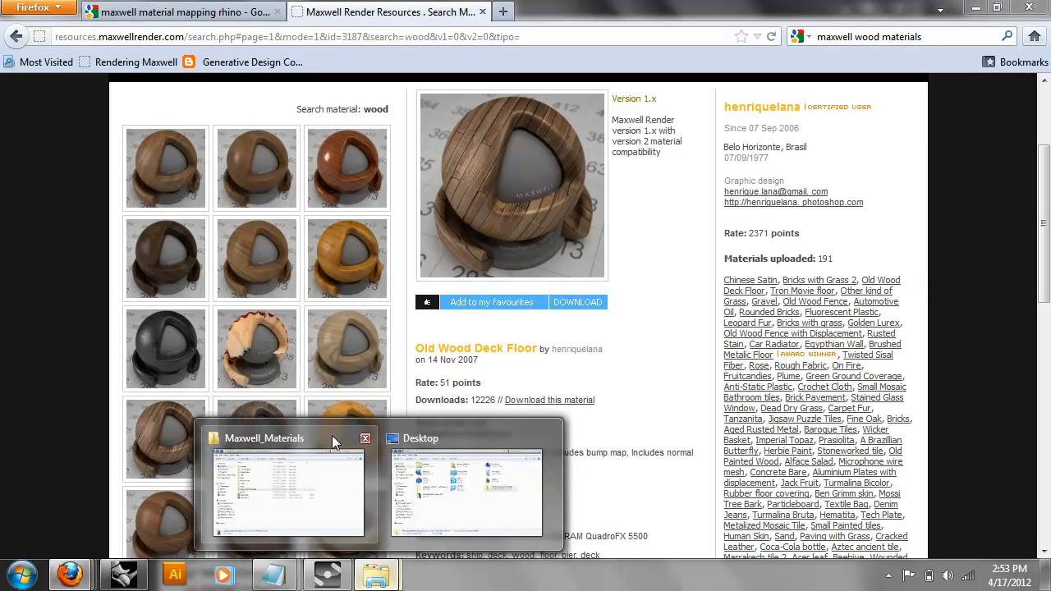
pyautogui.click(332, 438)
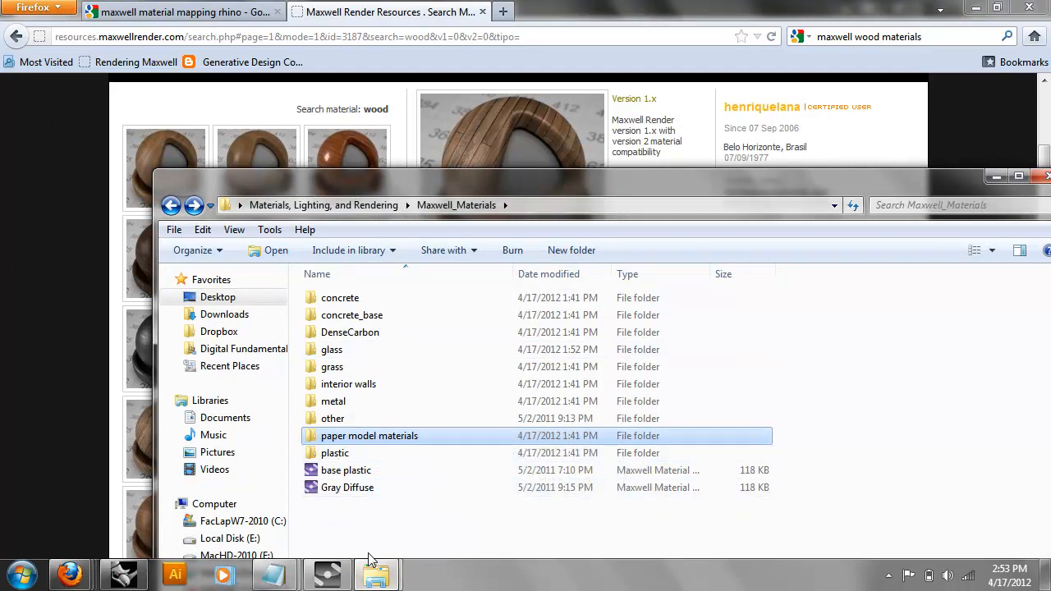
# Browse Dropbox, then the Desktop folder holding the Old_Wood_Deck_Floor_4828 download.
pyautogui.click(218, 332)
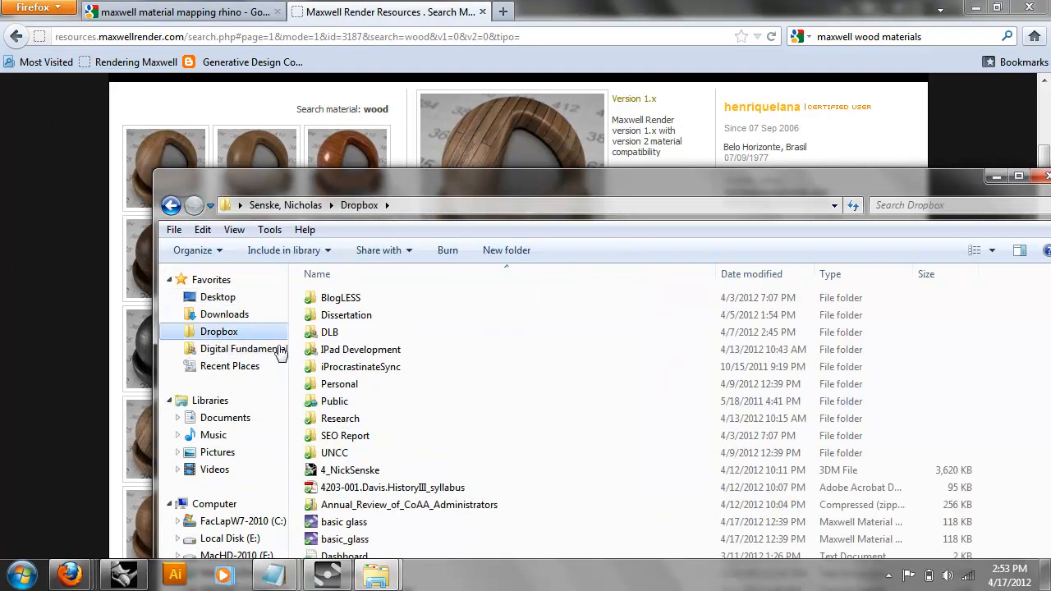
pyautogui.click(460, 504)
pyautogui.scroll(-1, 481, 515)
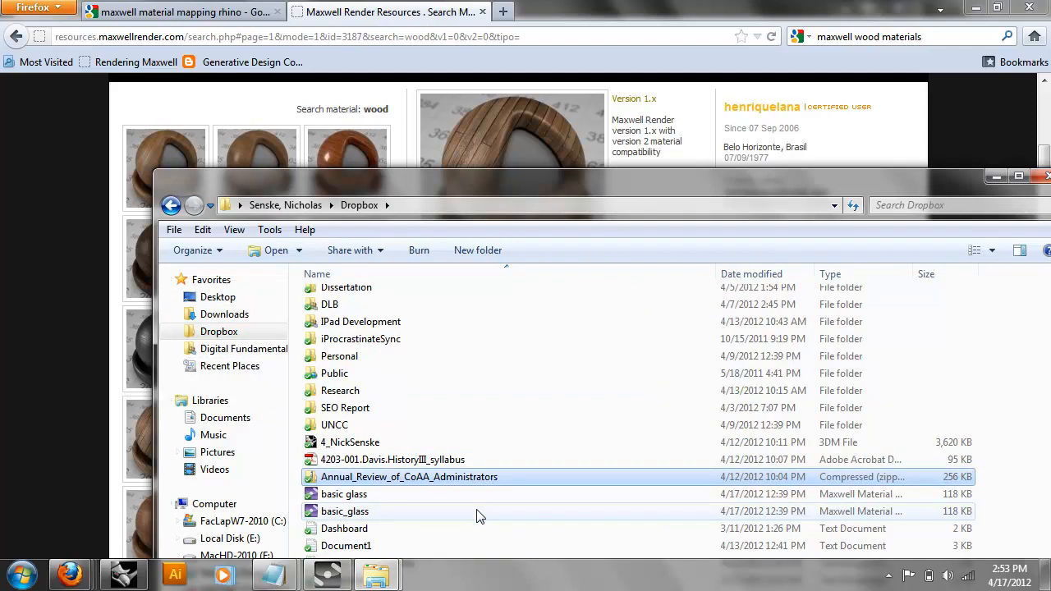
pyautogui.scroll(1, 450, 444)
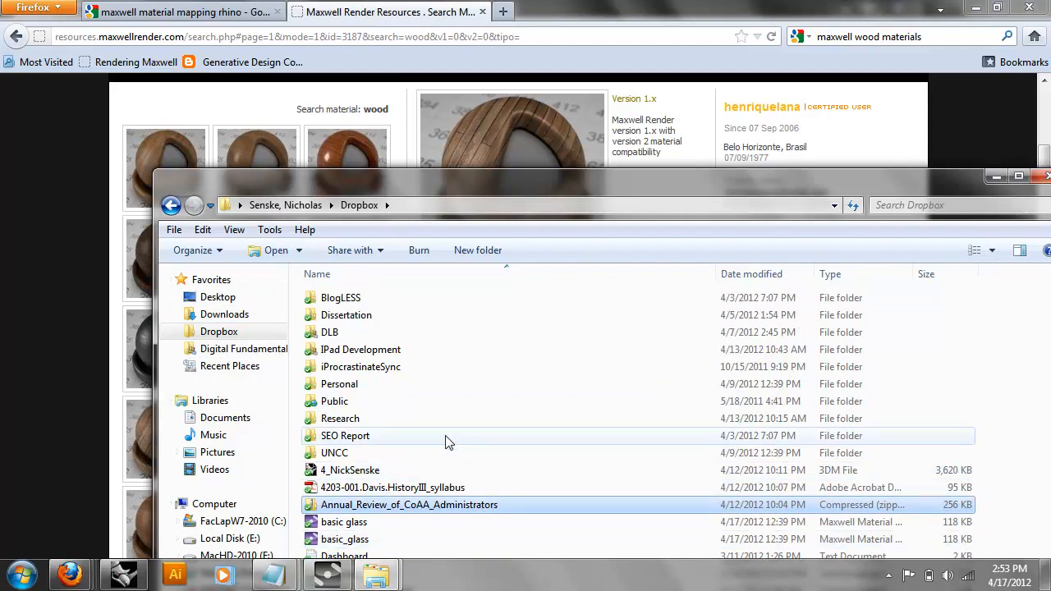
pyautogui.click(218, 332)
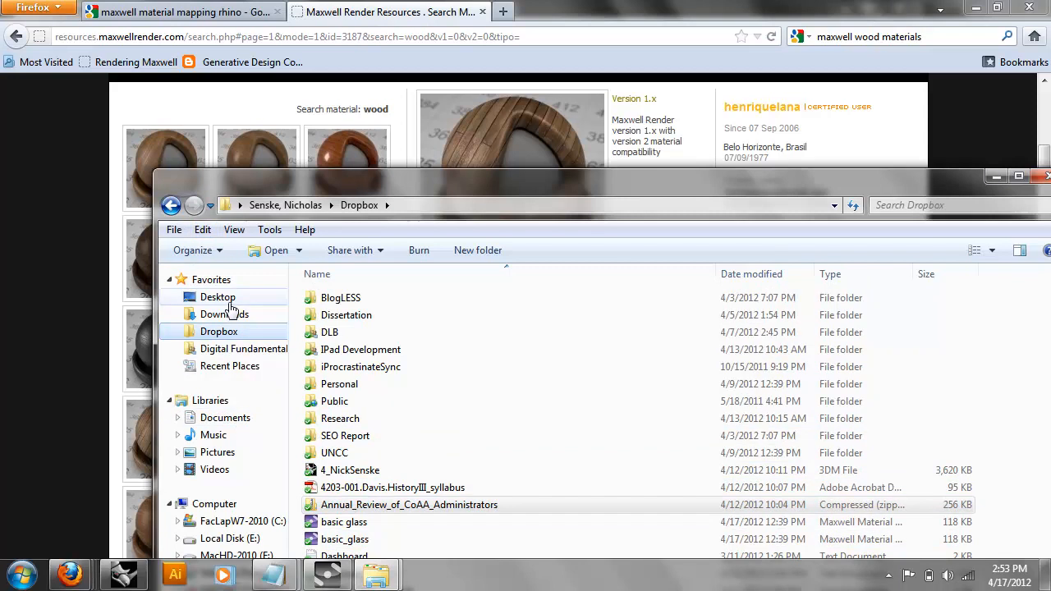
pyautogui.click(218, 298)
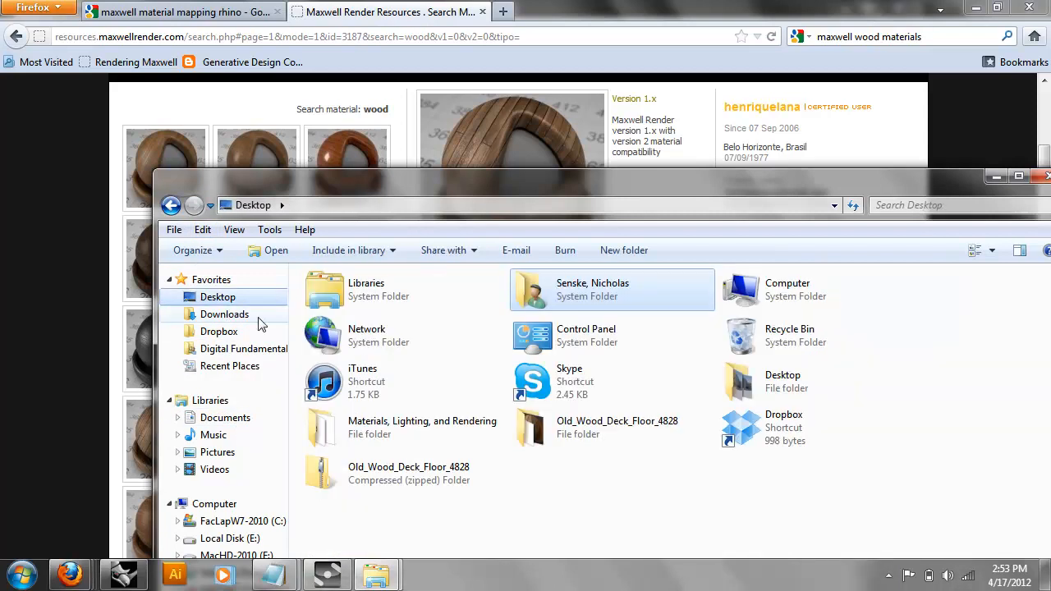
# Minimize Explorer, return to Rhino and orbit the cube and slab with nothing selected.
pyautogui.click(996, 176)
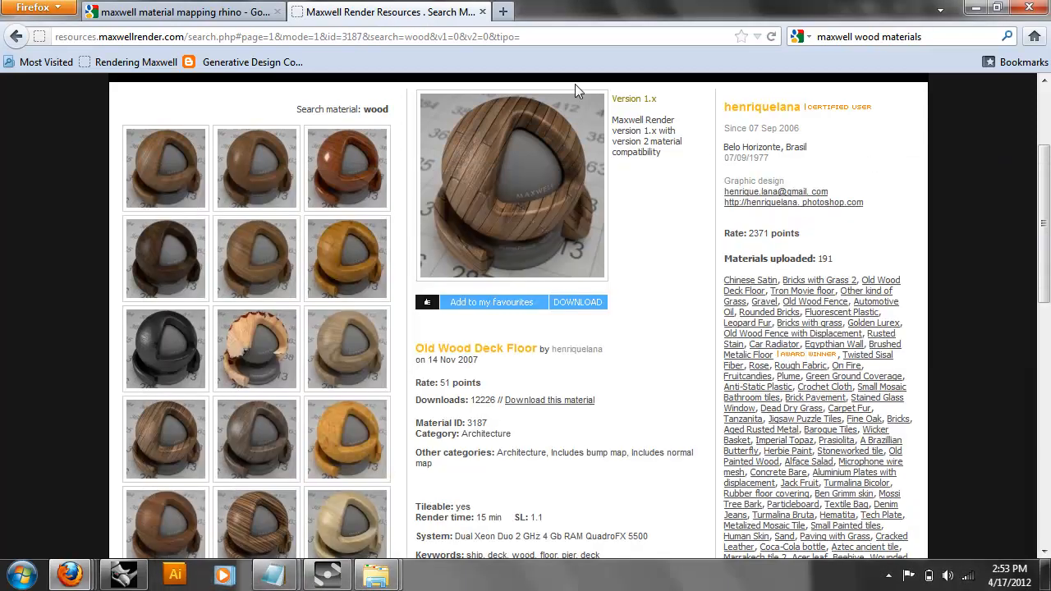
pyautogui.click(247, 12)
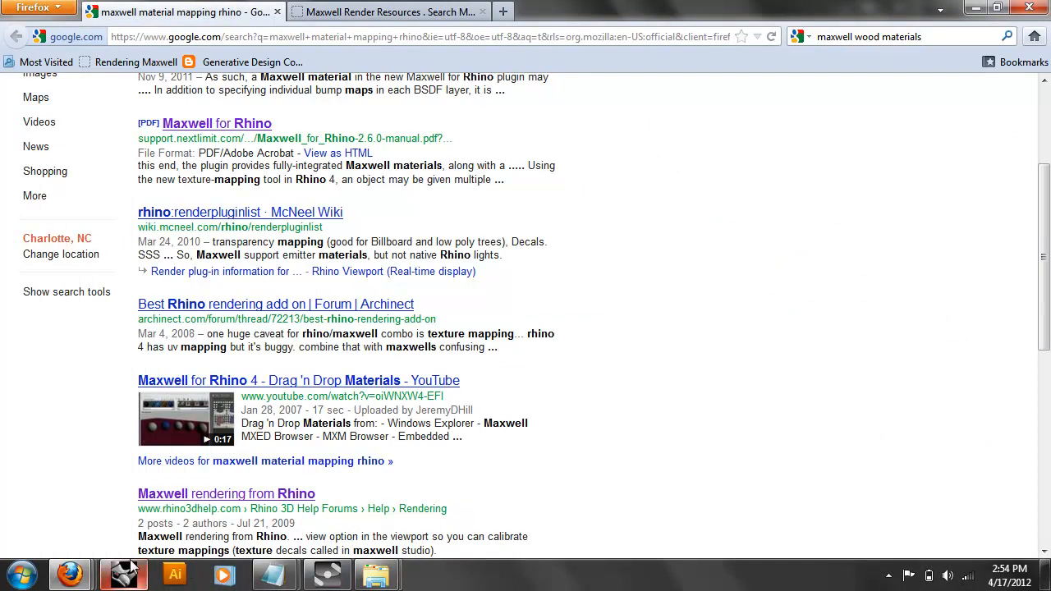
pyautogui.click(123, 574)
pyautogui.moveTo(277, 286); pyautogui.dragTo(453, 283, button='right')
pyautogui.click(453, 282)
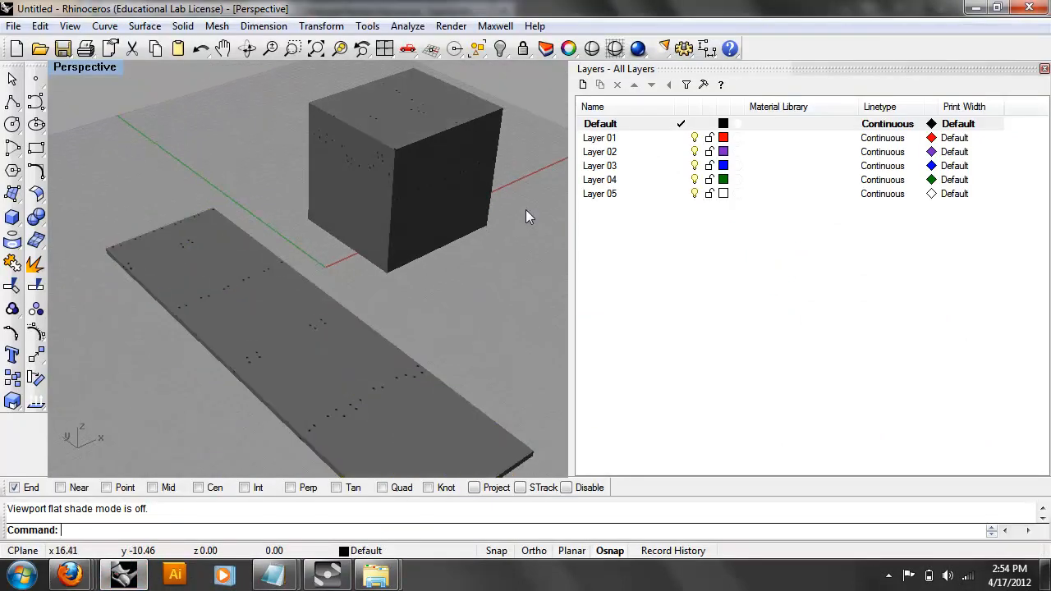
# Run Maxwell Fire and orbit the Perspective view until the wood-plank cube and slab render.
pyautogui.click(495, 25)
pyautogui.moveTo(513, 72)
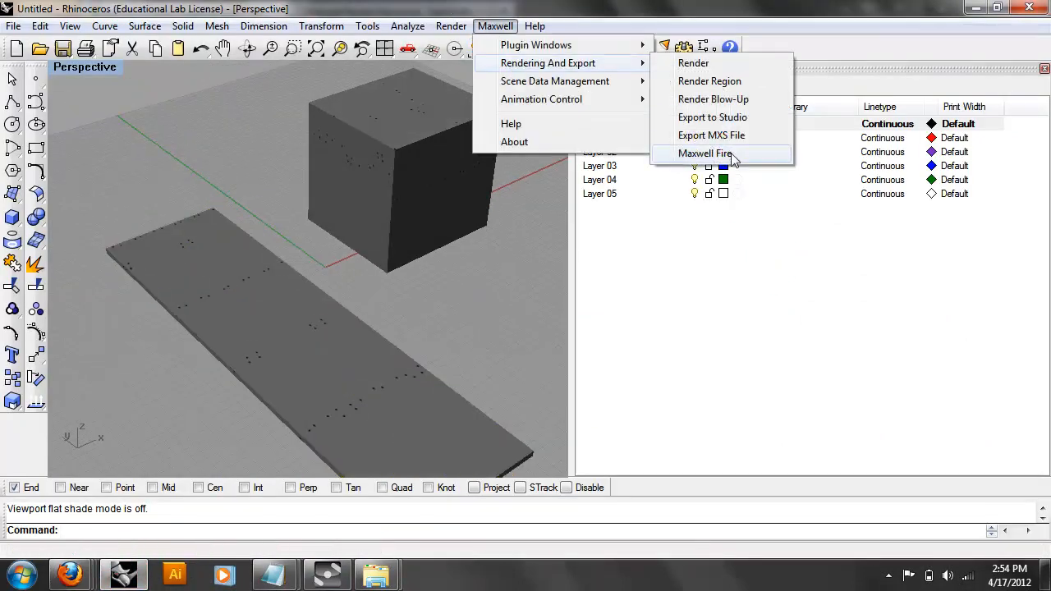
pyautogui.click(729, 154)
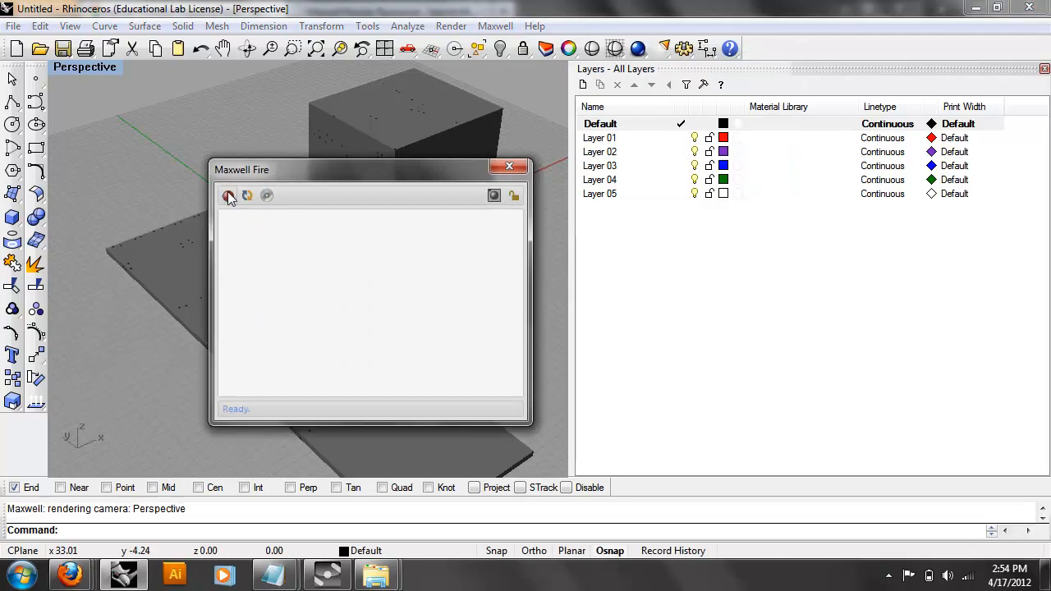
pyautogui.moveTo(350, 170); pyautogui.dragTo(637, 166)
pyautogui.moveTo(359, 218); pyautogui.dragTo(344, 319, button='right')
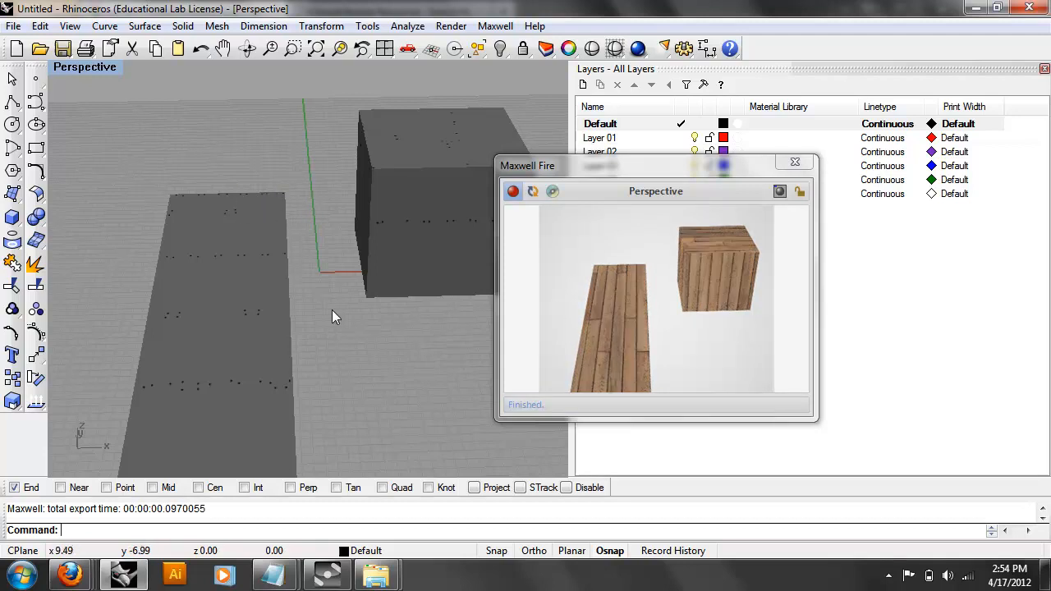
pyautogui.moveTo(484, 322); pyautogui.dragTo(362, 325, button='right')
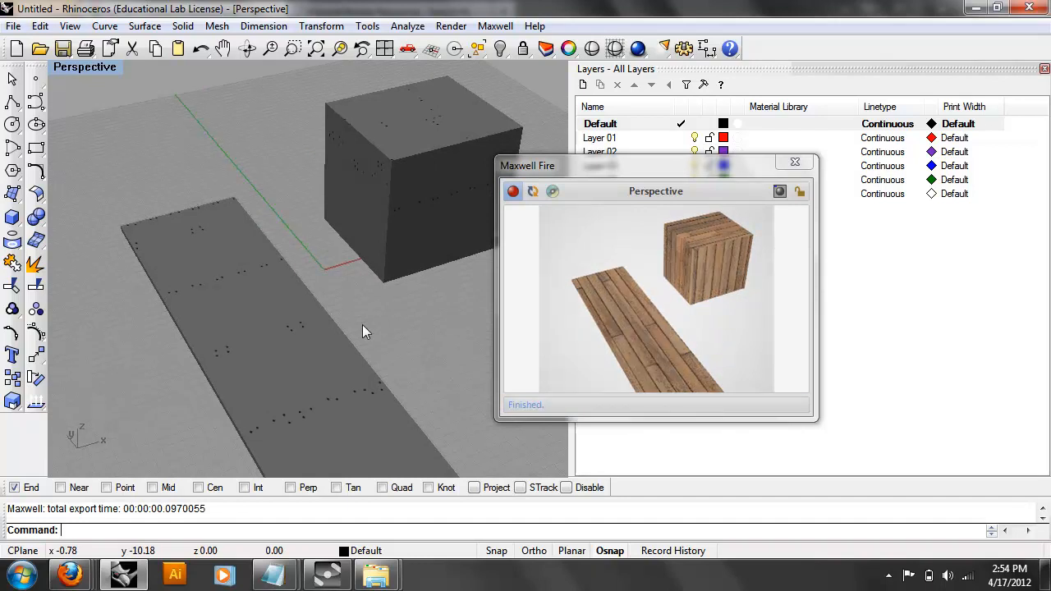
# Select the slab and show its Texture Mapping page in Properties.
pyautogui.click(297, 341)
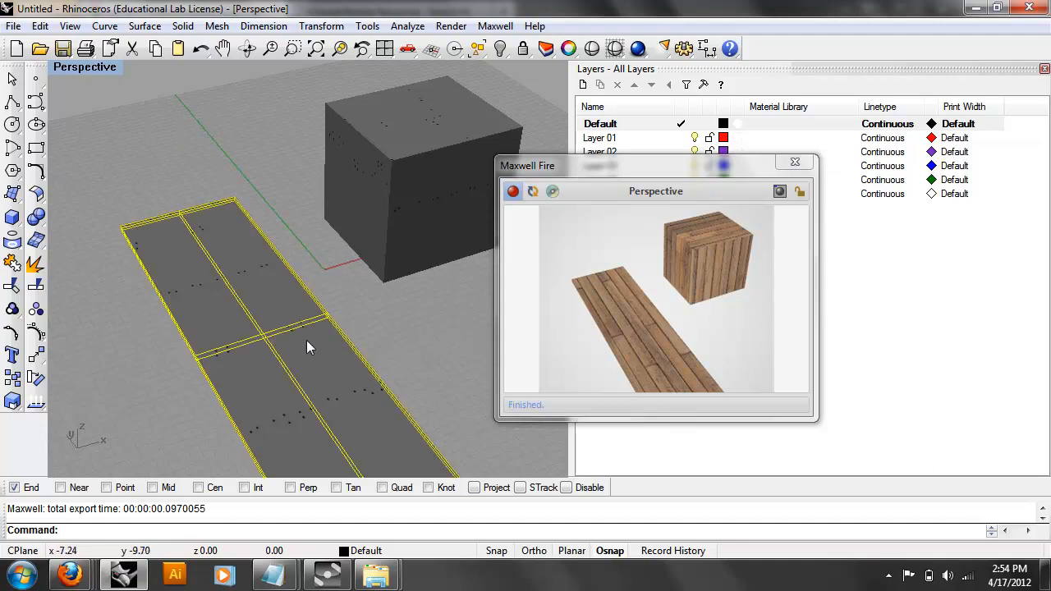
pyautogui.click(450, 26)
pyautogui.click(475, 10)
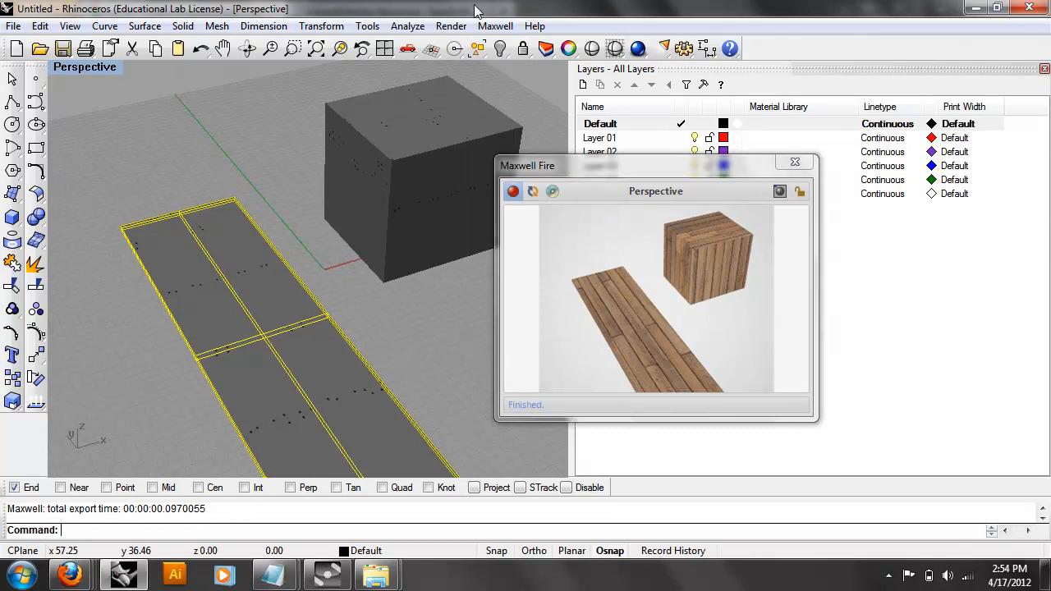
pyautogui.click(481, 51)
pyautogui.click(345, 89)
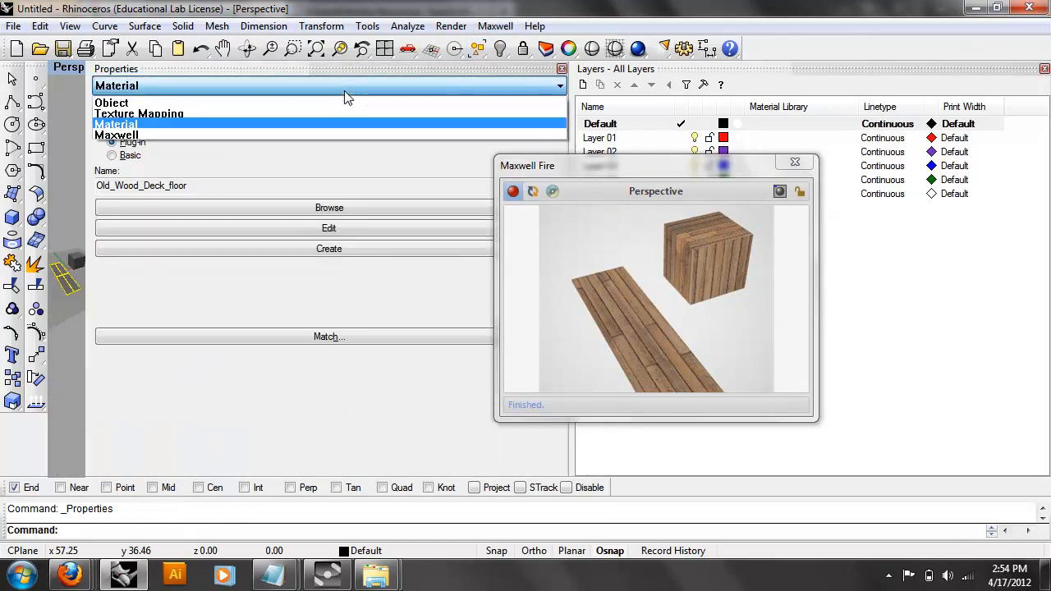
pyautogui.click(342, 115)
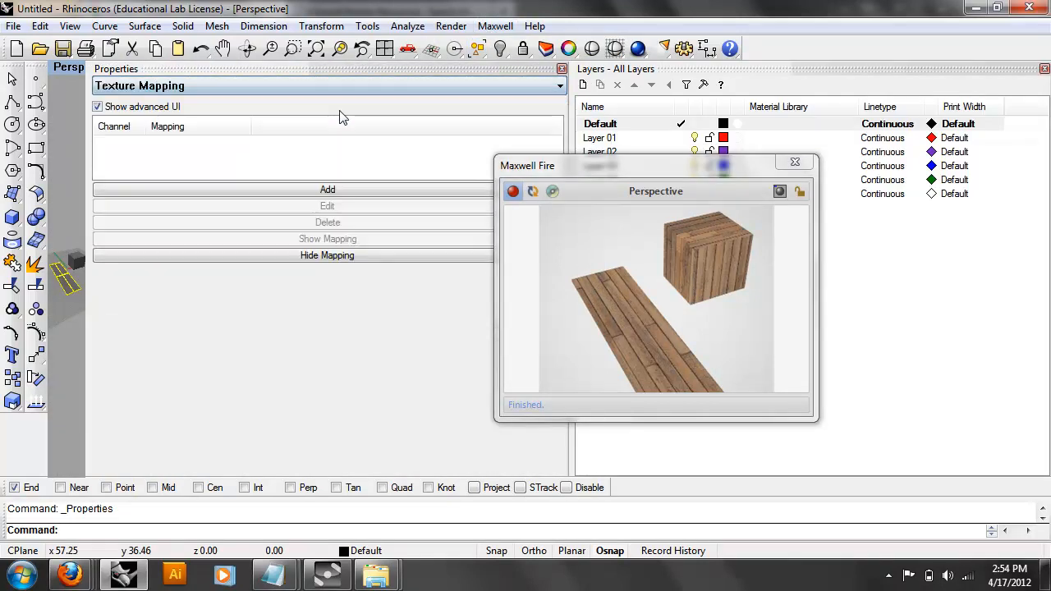
# Resize the Properties and Layers panels, move the Maxwell Fire window aside, and orbit the model.
pyautogui.moveTo(86, 106); pyautogui.dragTo(433, 136)
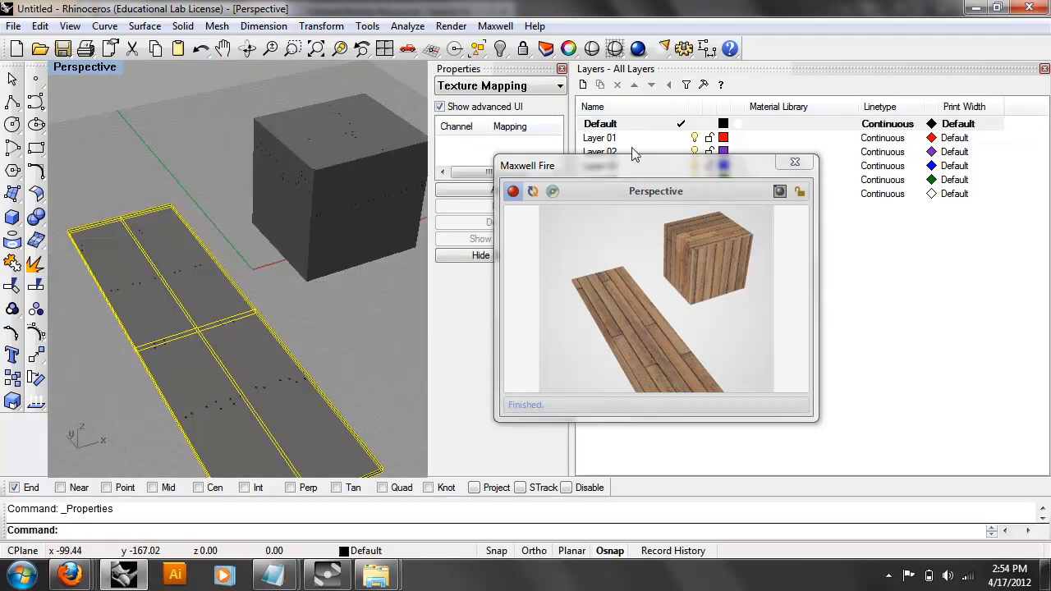
pyautogui.moveTo(570, 68); pyautogui.dragTo(807, 69)
pyautogui.moveTo(713, 171); pyautogui.dragTo(509, 193)
pyautogui.moveTo(668, 137); pyautogui.dragTo(618, 132)
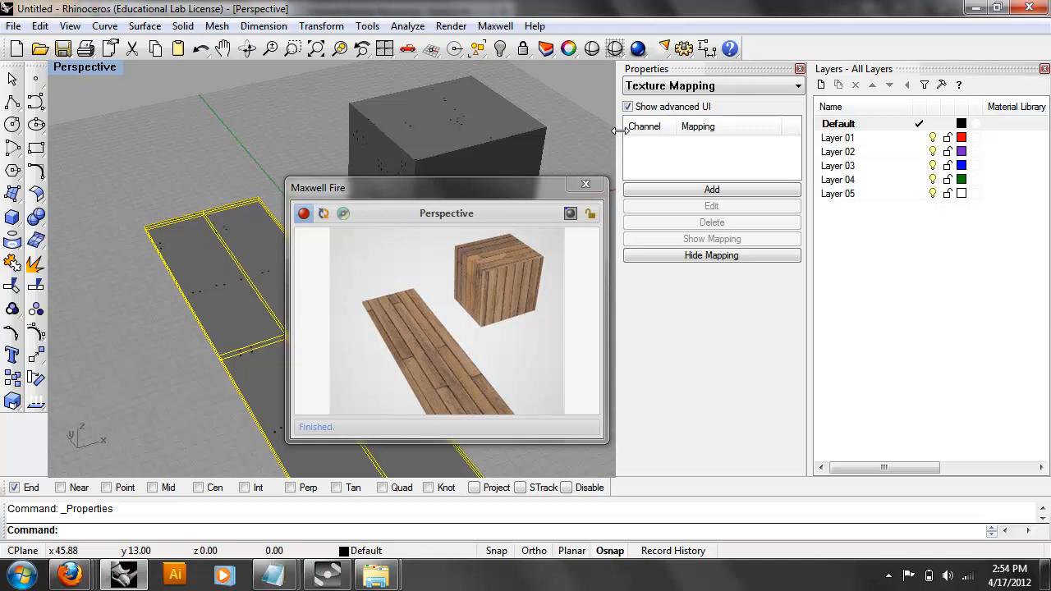
pyautogui.moveTo(536, 194); pyautogui.dragTo(644, 187)
pyautogui.moveTo(252, 317); pyautogui.dragTo(161, 272, button='right')
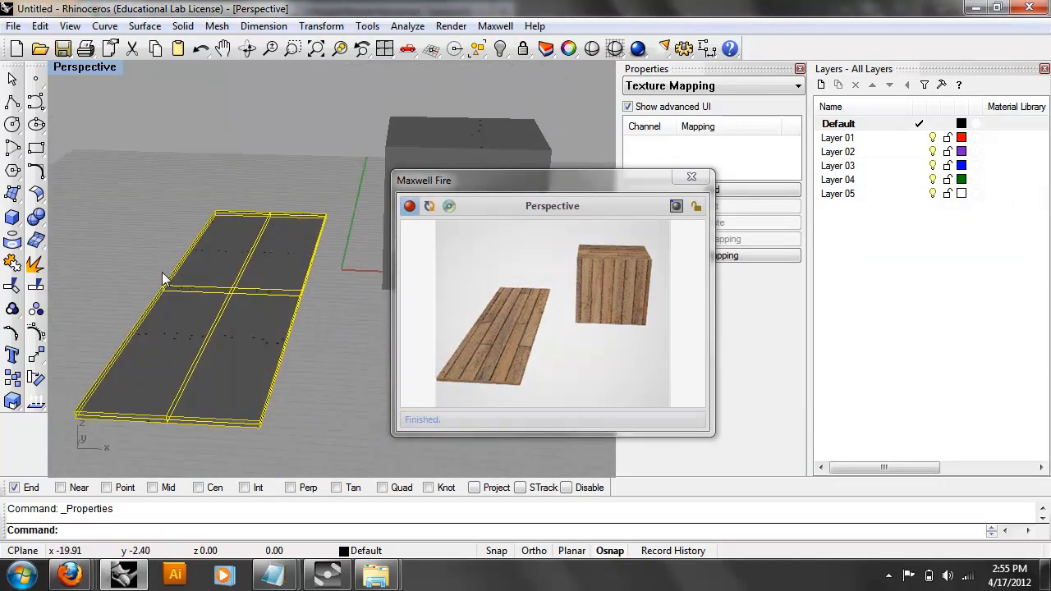
pyautogui.moveTo(162, 267); pyautogui.dragTo(264, 266, button='right')
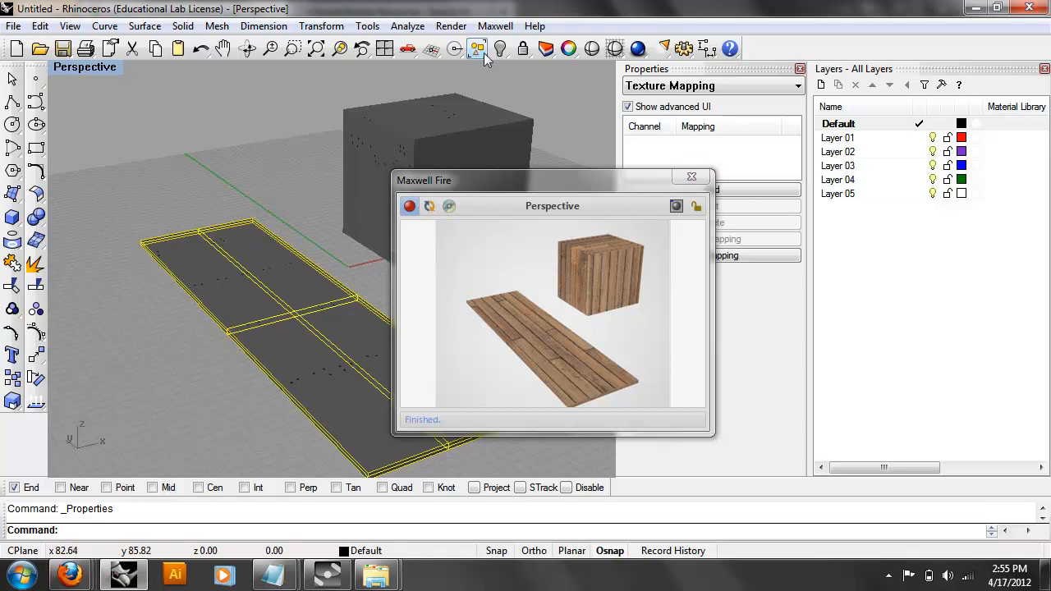
# Tear off the Texture mapping toolbar as a floating palette and close the Properties and Material palettes.
pyautogui.click(568, 49)
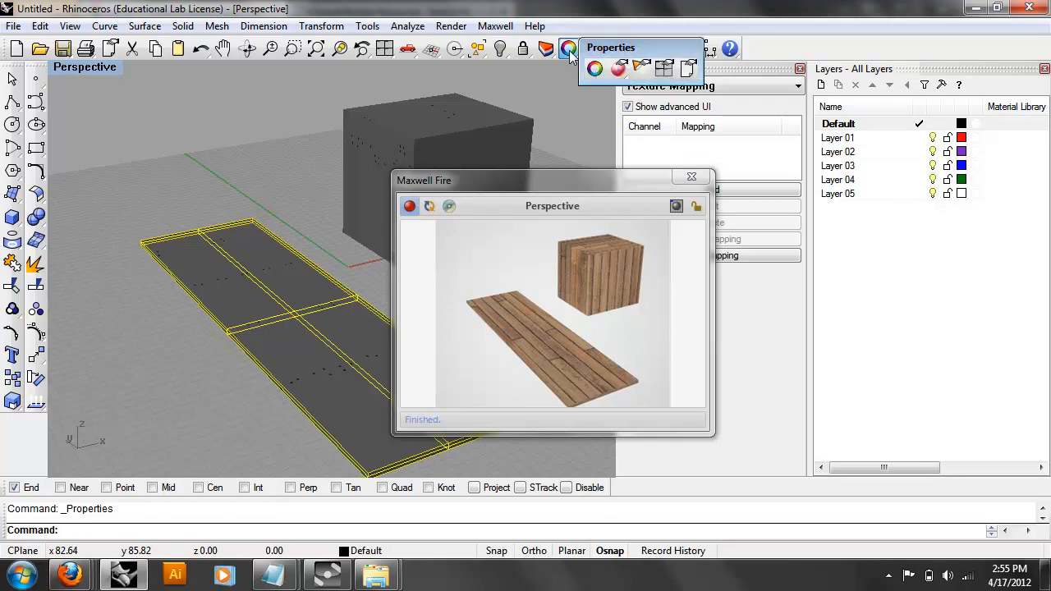
pyautogui.moveTo(616, 54)
pyautogui.mouseDown()
pyautogui.moveTo(542, 125)
pyautogui.moveTo(545, 99)
pyautogui.moveTo(575, 123)
pyautogui.moveTo(193, 121)
pyautogui.mouseUp()
pyautogui.click(528, 123)
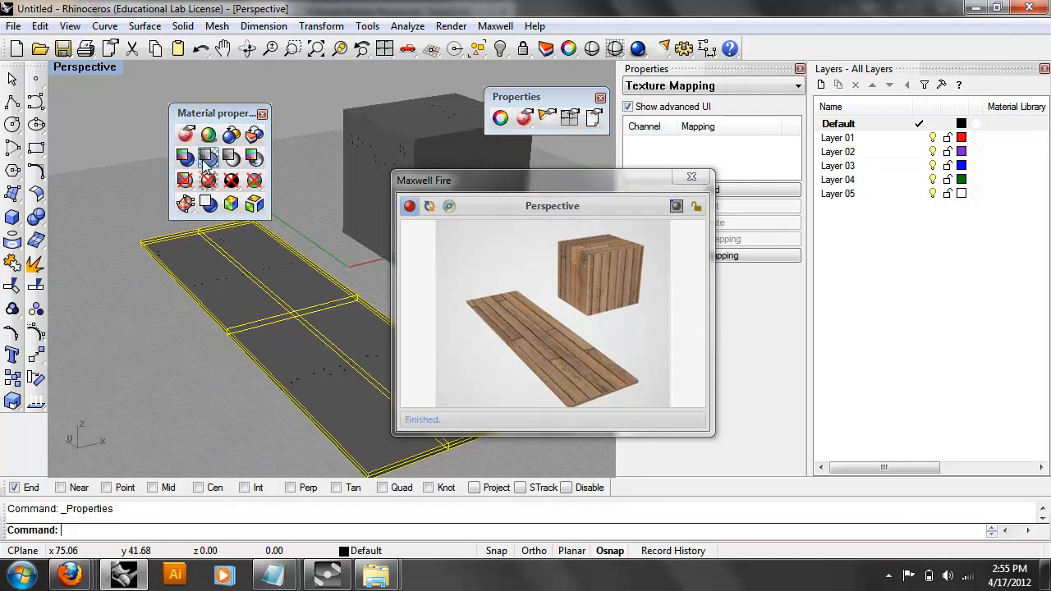
pyautogui.click(185, 202)
pyautogui.moveTo(250, 199); pyautogui.dragTo(232, 256)
pyautogui.moveTo(265, 104); pyautogui.dragTo(264, 114)
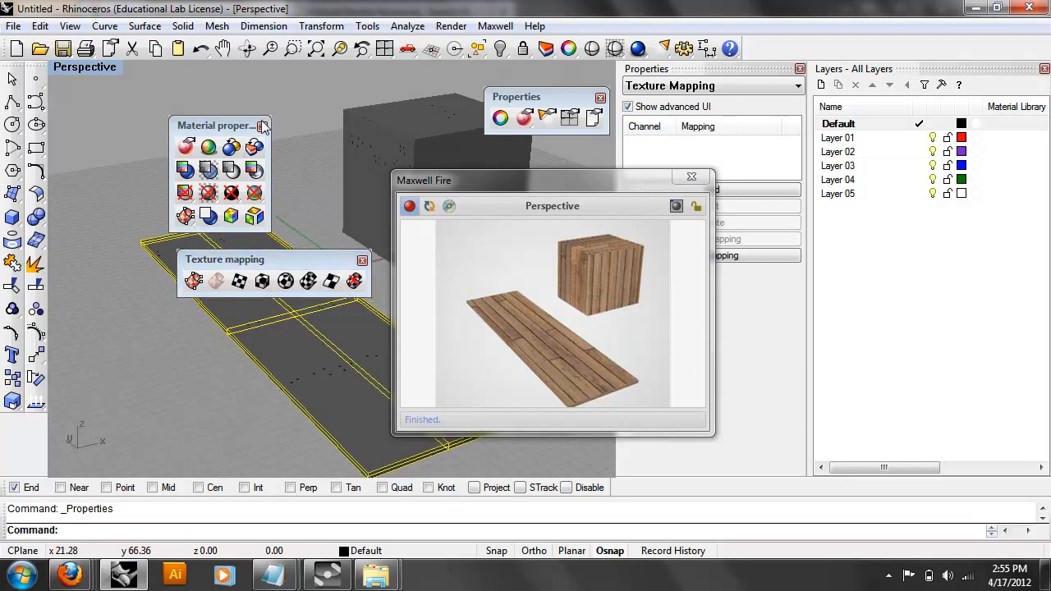
pyautogui.click(600, 98)
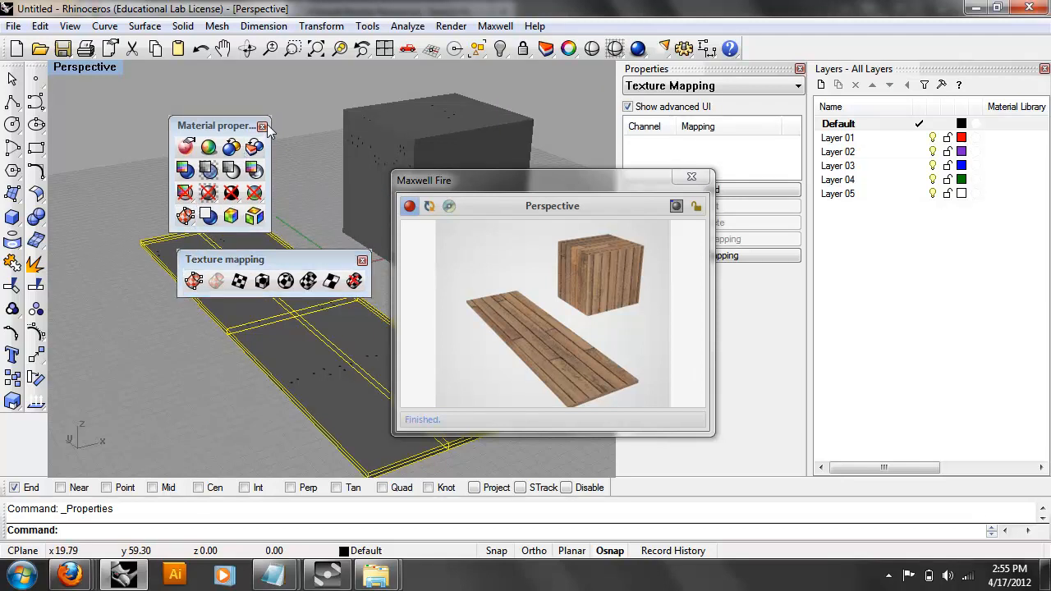
pyautogui.click(262, 126)
pyautogui.moveTo(298, 259); pyautogui.dragTo(233, 104)
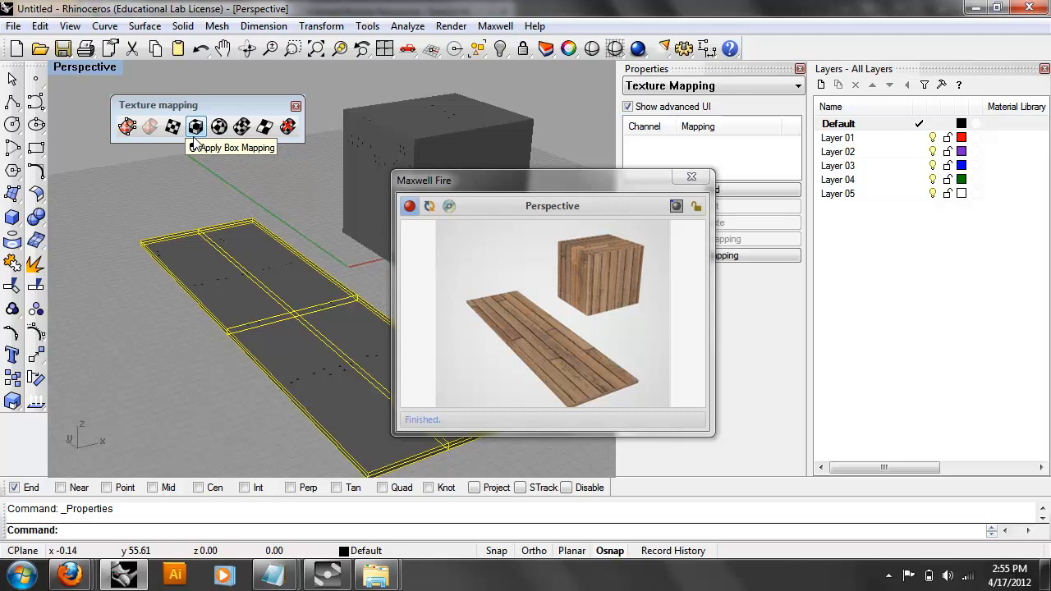
pyautogui.moveTo(326, 302); pyautogui.dragTo(269, 245, button='right')
pyautogui.click(338, 369)
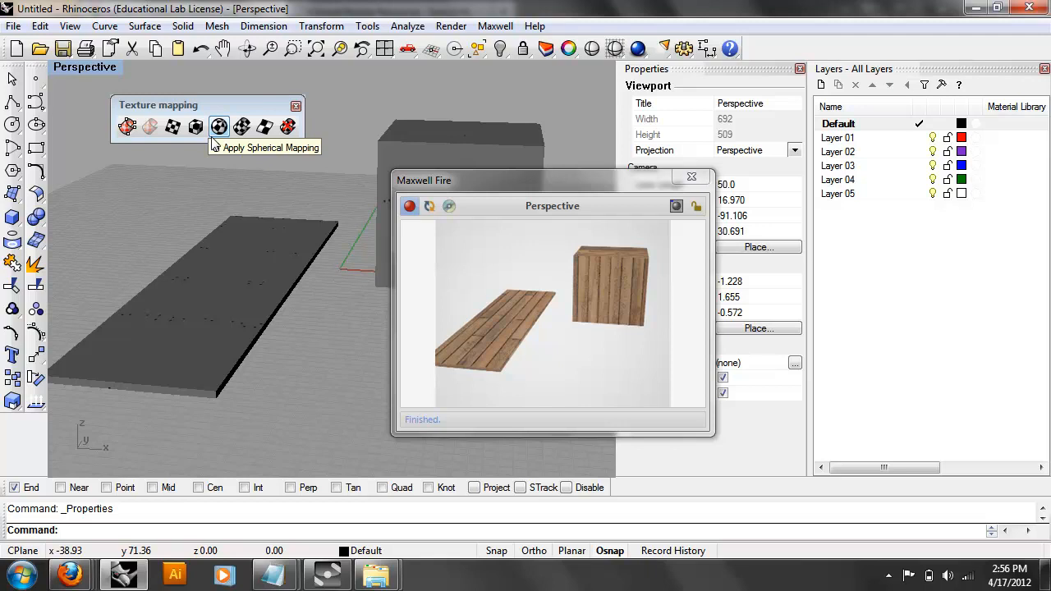
pyautogui.moveTo(189, 238); pyautogui.dragTo(220, 152, button='right')
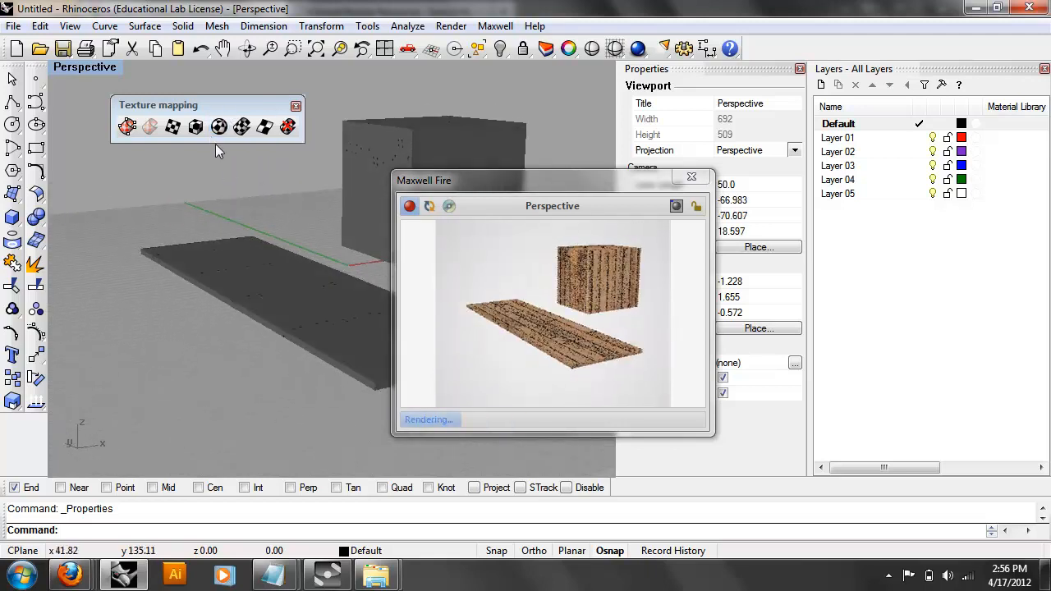
pyautogui.click(248, 284)
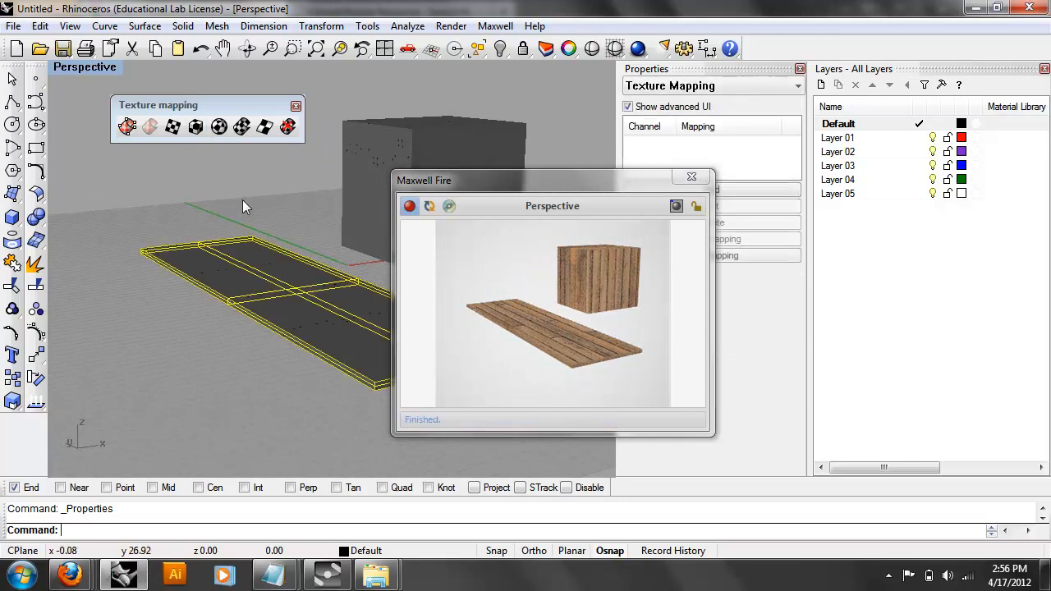
# Fit a channel 1 box mapping to the slab's back-left and front-left corners, right edge and top, with Single texture space.
pyautogui.click(196, 129)
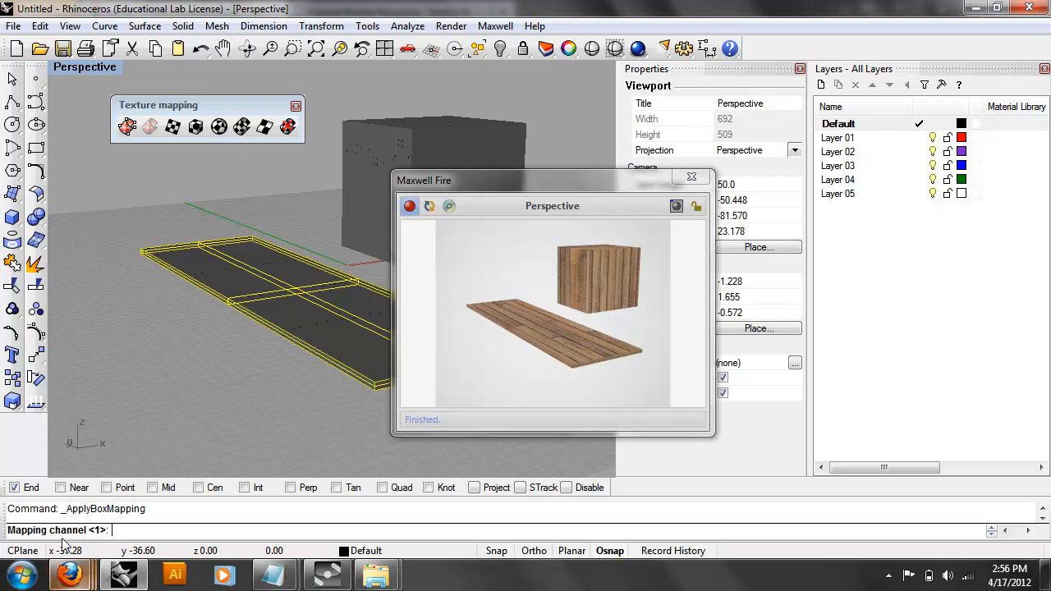
pyautogui.press('Return')
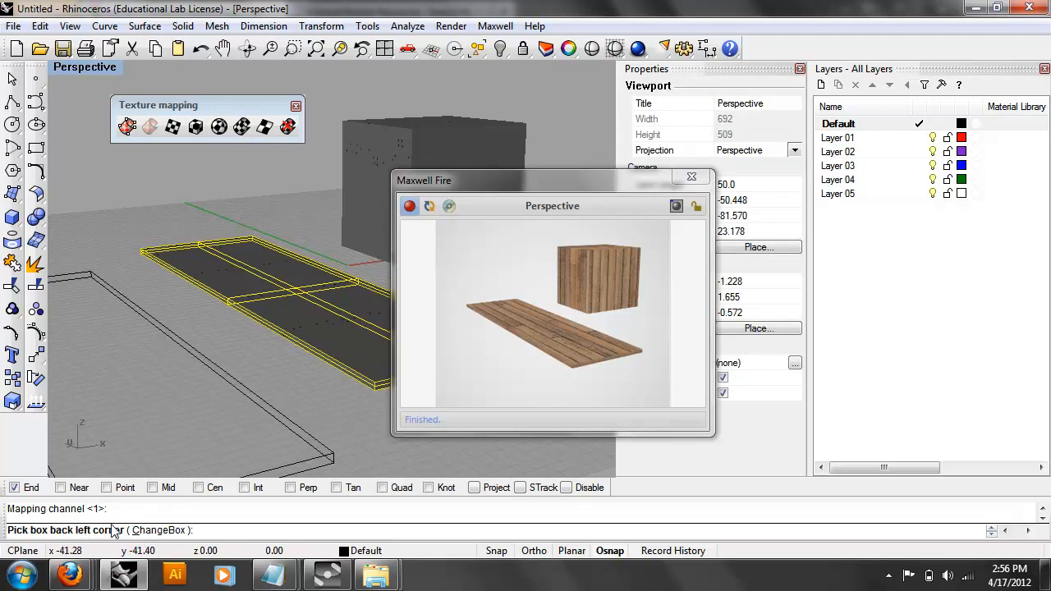
pyautogui.moveTo(305, 369); pyautogui.dragTo(218, 374, button='right')
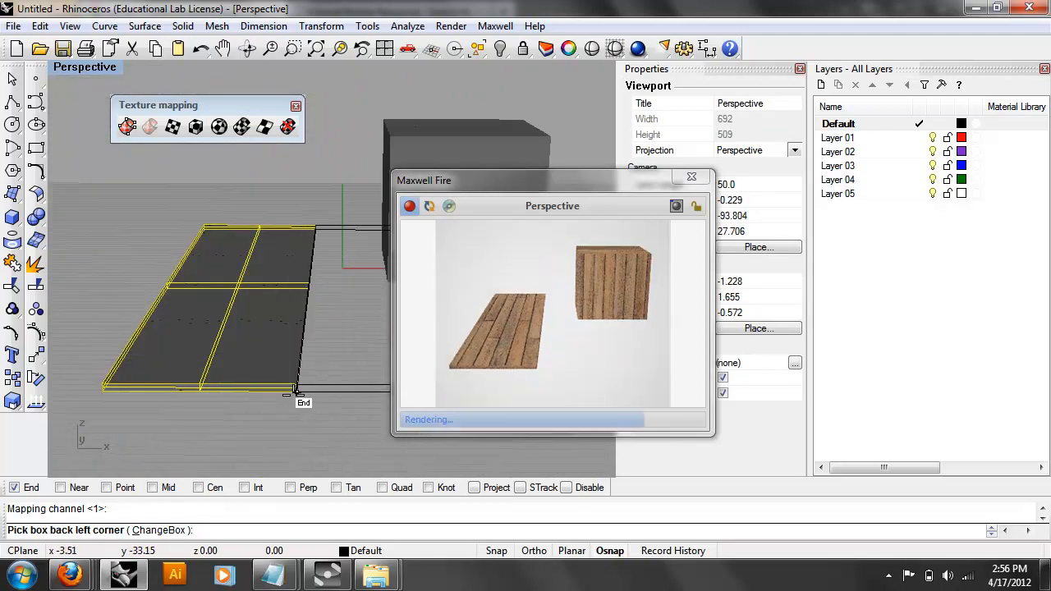
pyautogui.moveTo(187, 421); pyautogui.dragTo(220, 441, button='right')
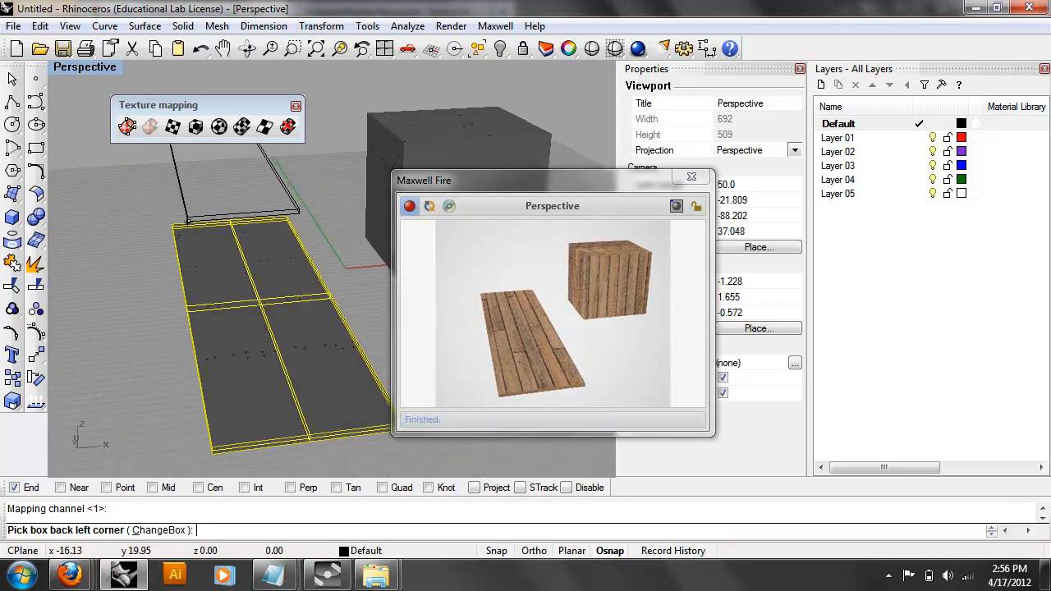
pyautogui.click(174, 236)
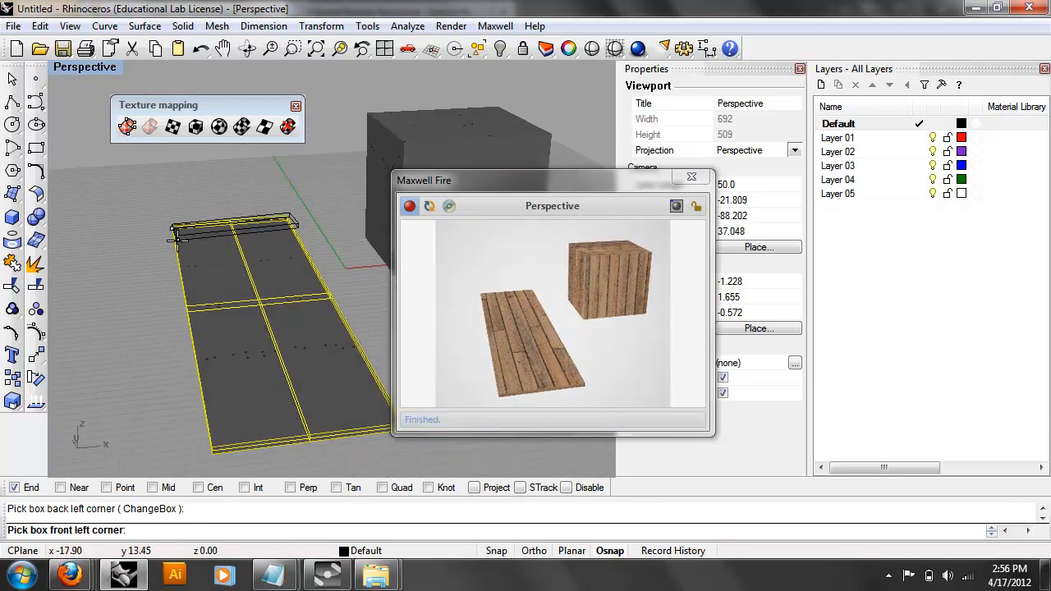
pyautogui.click(182, 438)
pyautogui.moveTo(191, 452); pyautogui.dragTo(147, 432, button='right')
pyautogui.click(284, 395)
pyautogui.moveTo(283, 395); pyautogui.dragTo(267, 340, button='right')
pyautogui.click(244, 306)
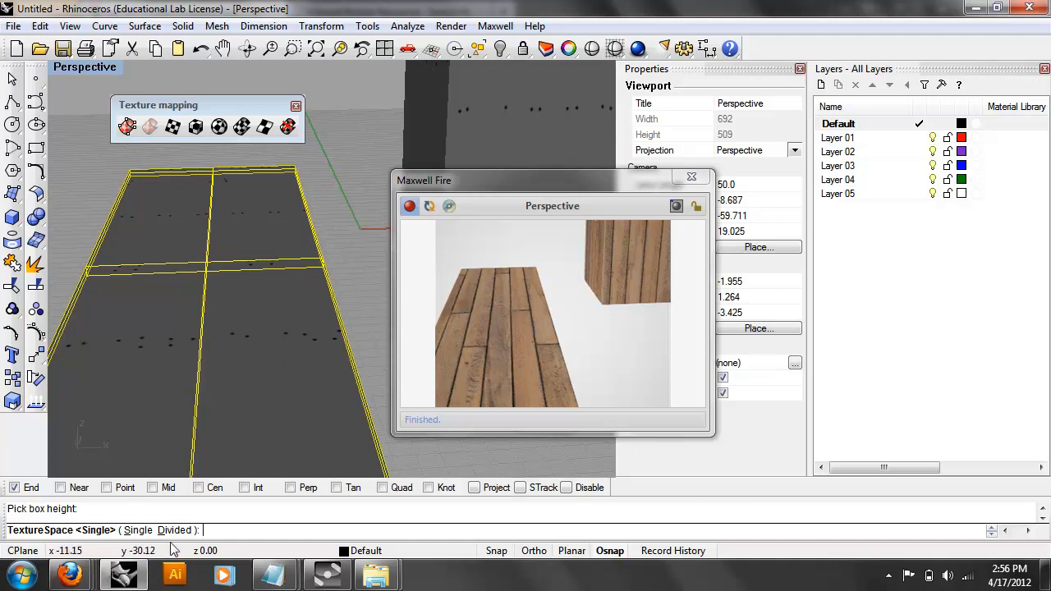
pyautogui.press('Return')
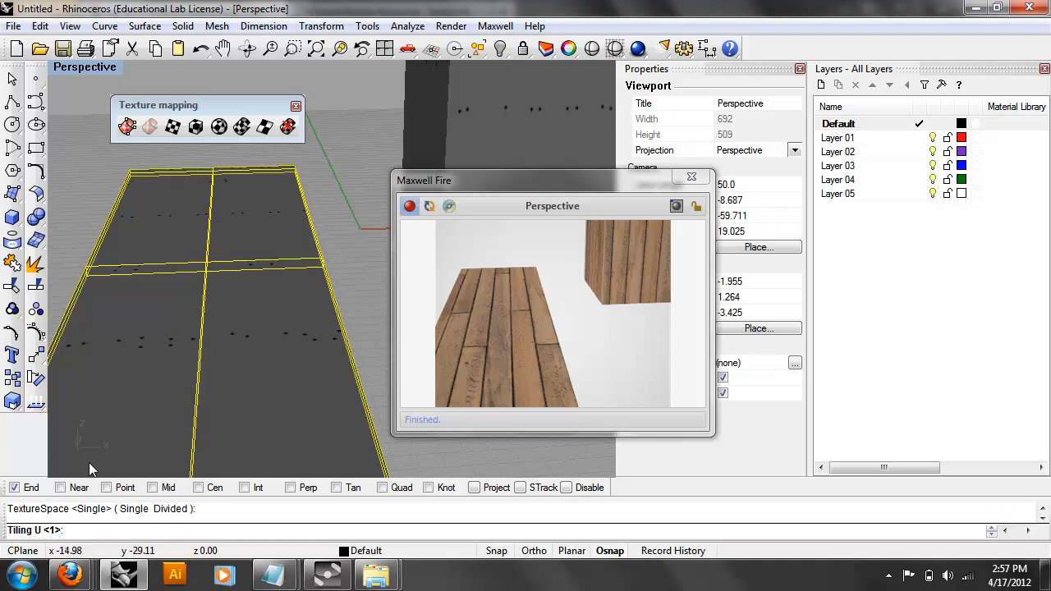
# Accept the default U and V tiling of 1 to finish the slab's wood box mapping.
pyautogui.moveTo(166, 394); pyautogui.dragTo(205, 380, button='right')
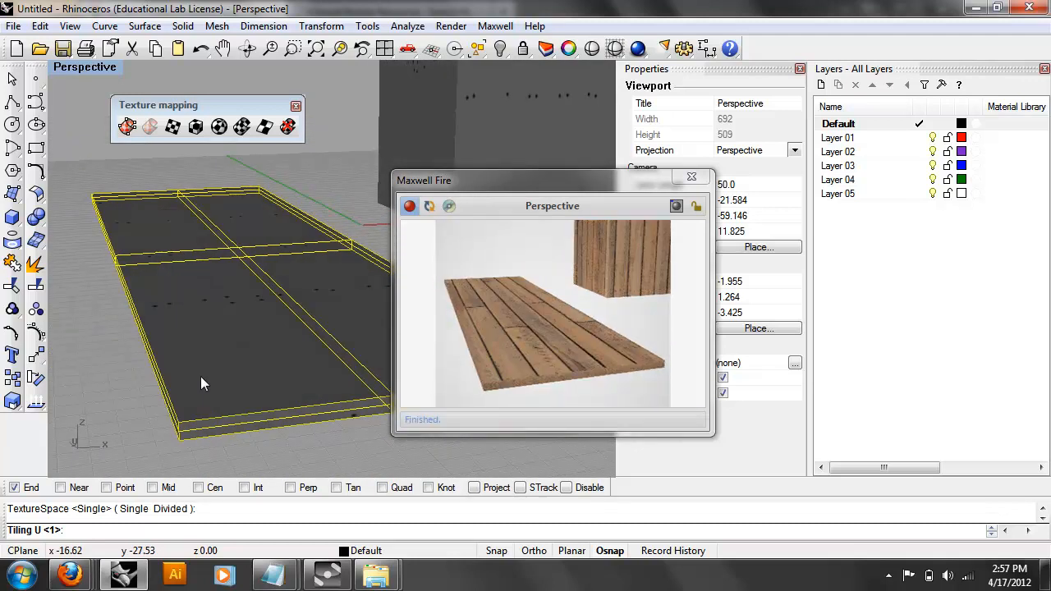
pyautogui.press('Return')
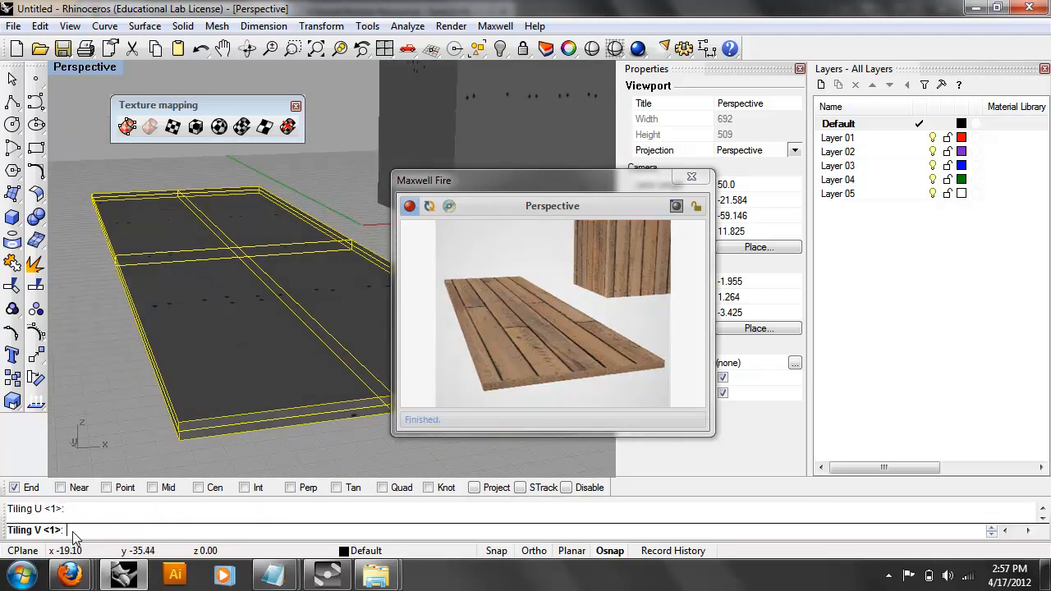
pyautogui.press('Return')
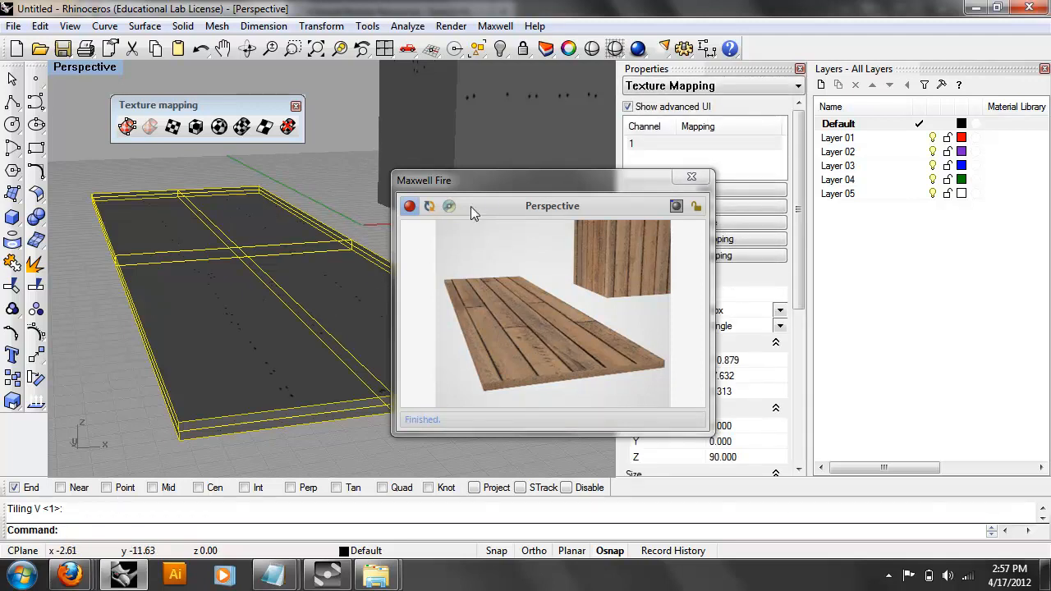
# Try a UVW repeat of 2 along V and refresh the Maxwell Fire preview.
pyautogui.moveTo(491, 186); pyautogui.dragTo(366, 178)
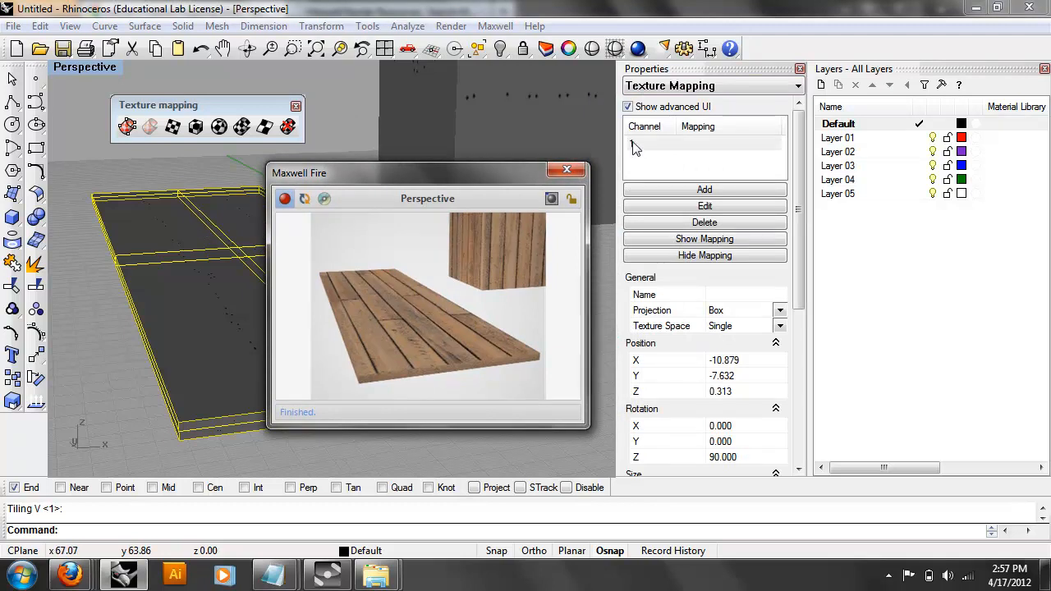
pyautogui.moveTo(801, 271); pyautogui.dragTo(788, 444)
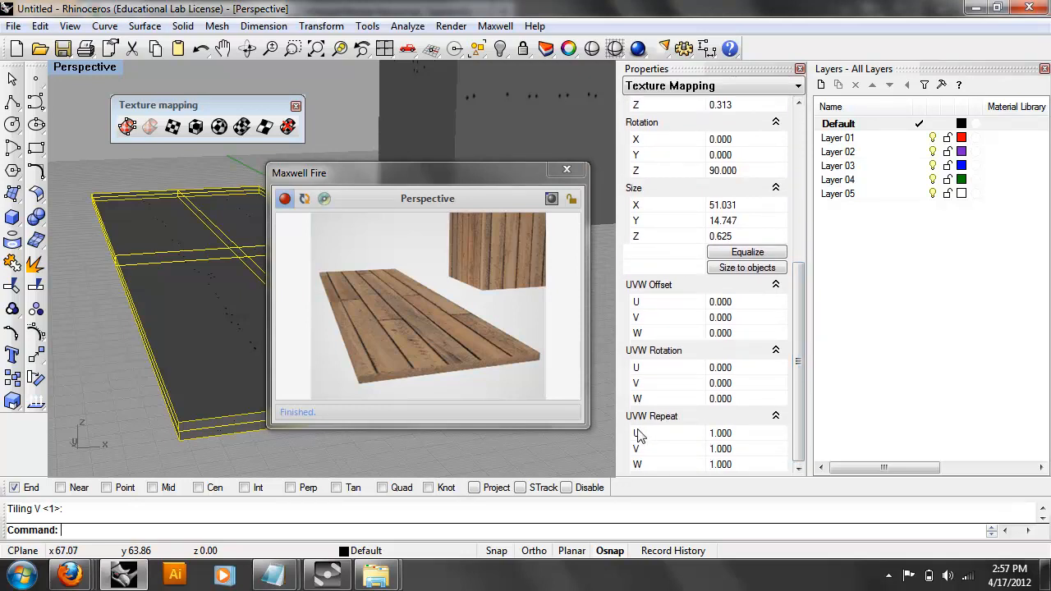
pyautogui.doubleClick(721, 449)
pyautogui.write('2')
pyautogui.press('Return')
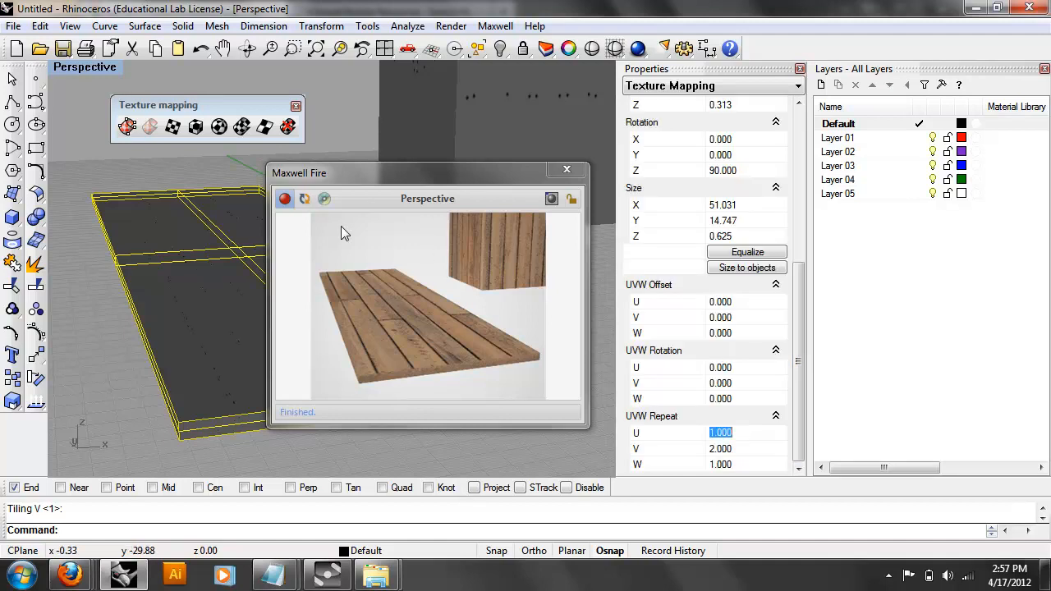
pyautogui.click(304, 199)
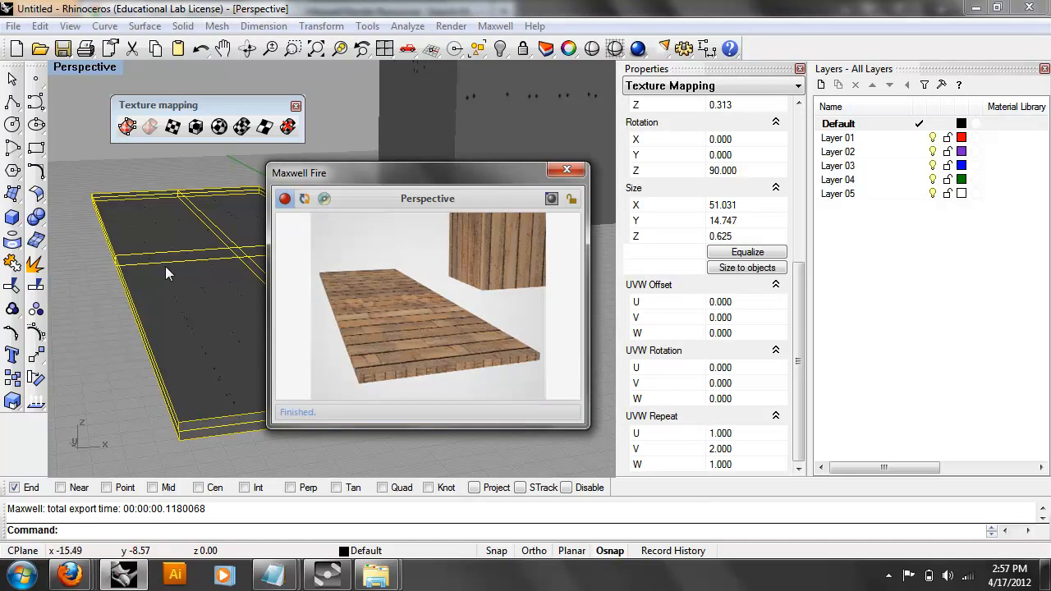
# Change the repeat to V 1 and U 2, then refresh the preview.
pyautogui.scroll(3, 137, 308)
pyautogui.scroll(4, 136, 308)
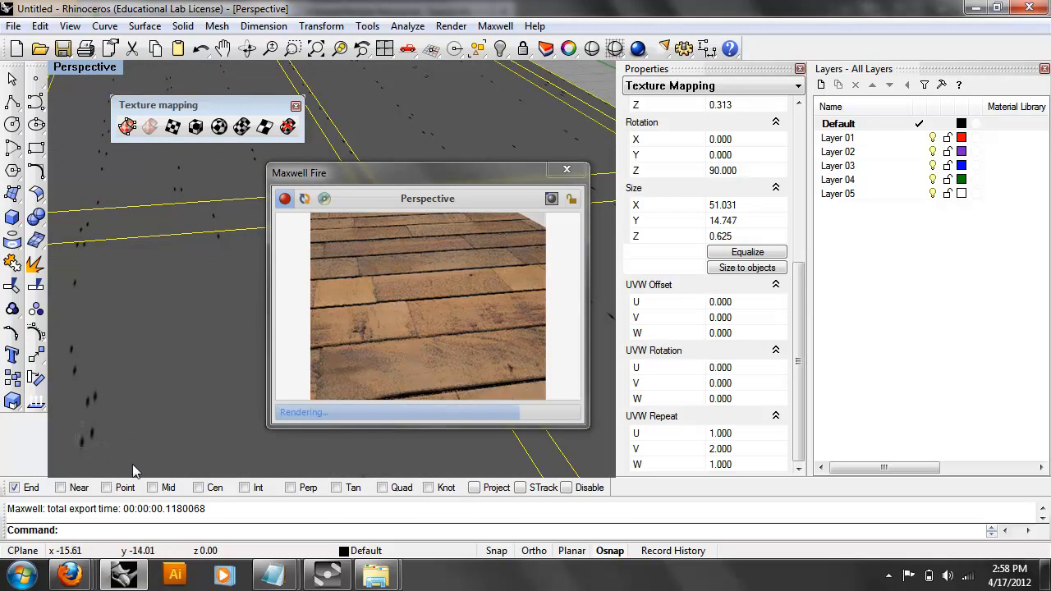
pyautogui.scroll(-5, 161, 393)
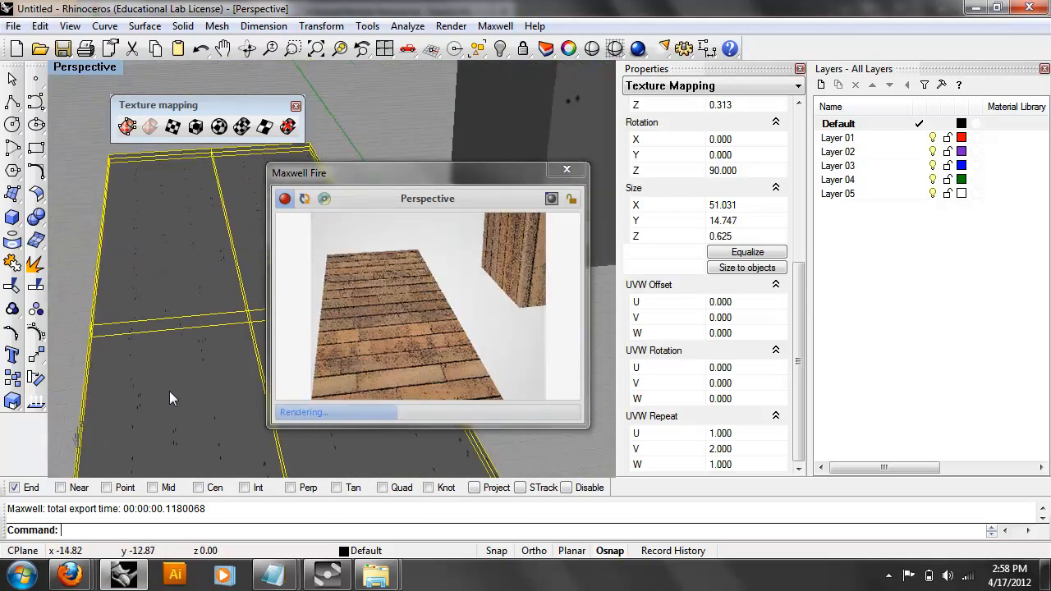
pyautogui.moveTo(172, 385); pyautogui.dragTo(178, 365, button='right')
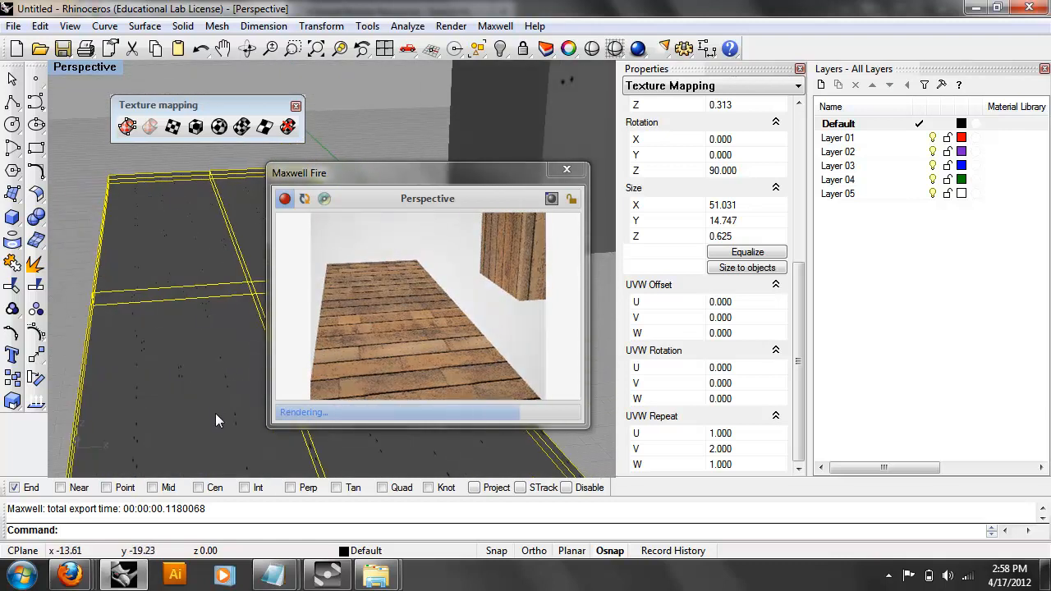
pyautogui.moveTo(413, 172); pyautogui.dragTo(415, 167)
pyautogui.doubleClick(730, 448)
pyautogui.write('1')
pyautogui.press('Return')
pyautogui.doubleClick(748, 434)
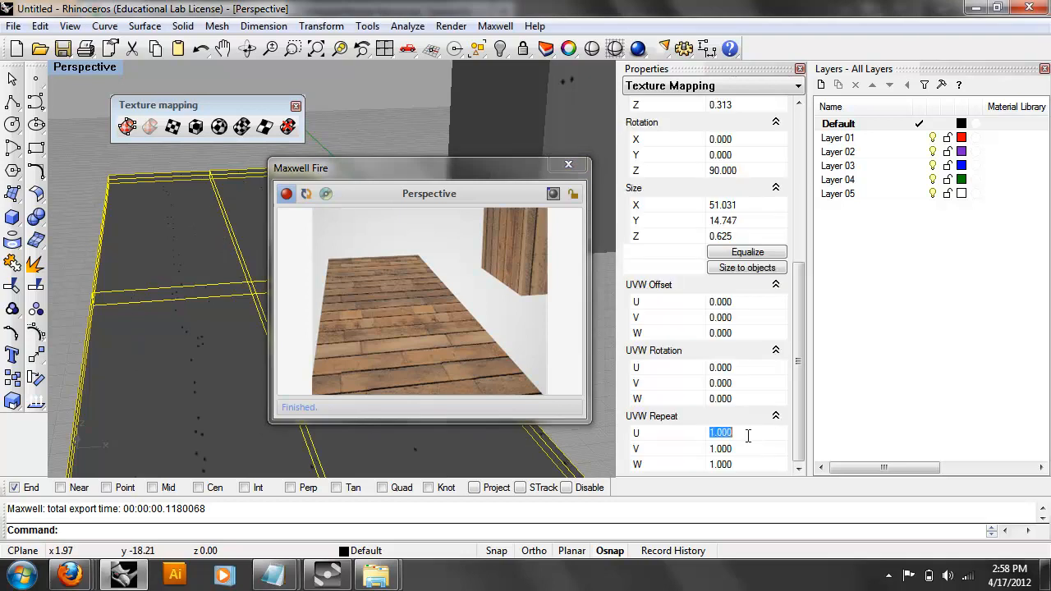
pyautogui.write('2')
pyautogui.press('Return')
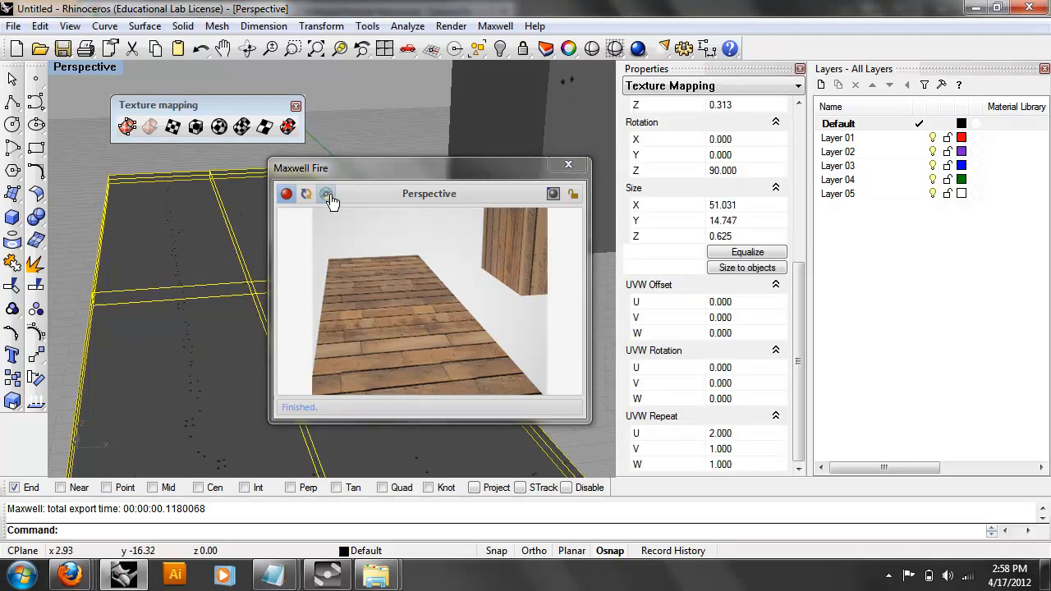
pyautogui.click(308, 193)
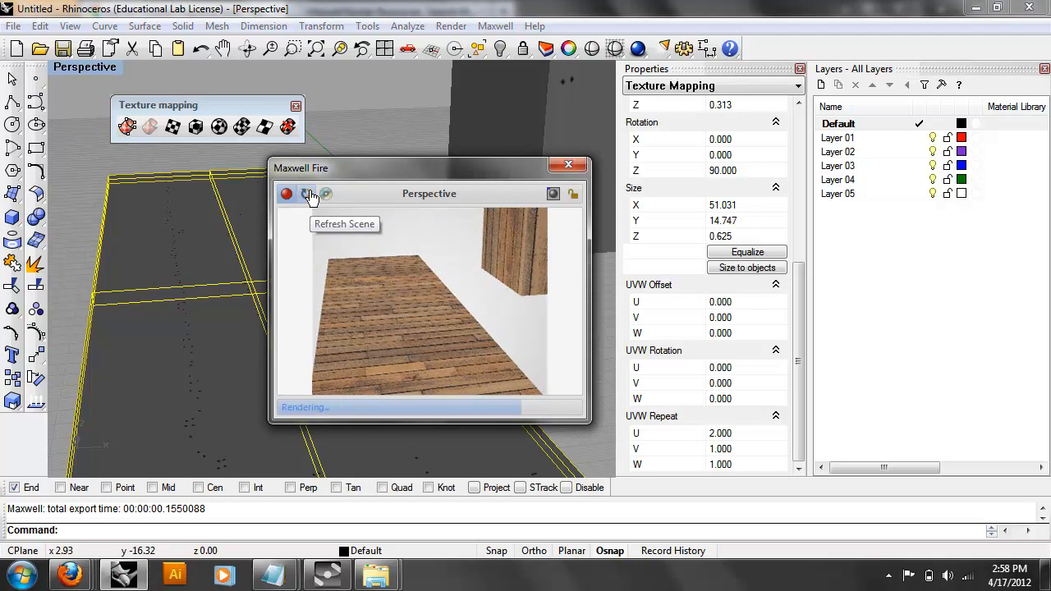
# Try a 90° V rotation and a U repeat of 1, refreshing the preview after each.
pyautogui.doubleClick(733, 384)
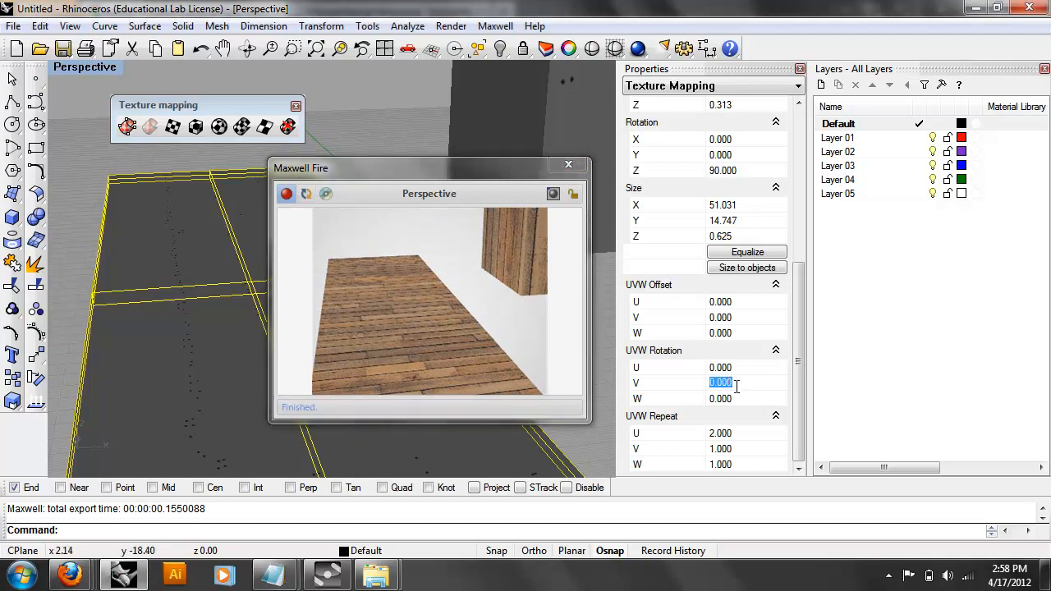
pyautogui.write('90')
pyautogui.press('Return')
pyautogui.click(305, 199)
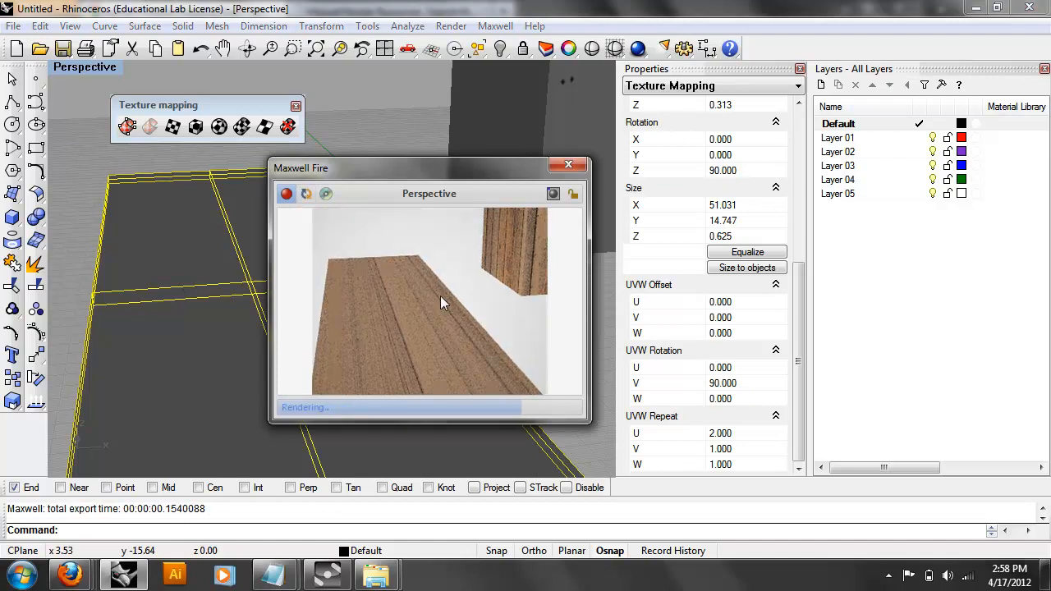
pyautogui.click(737, 438)
pyautogui.write('1')
pyautogui.press('Tab')
pyautogui.click(311, 197)
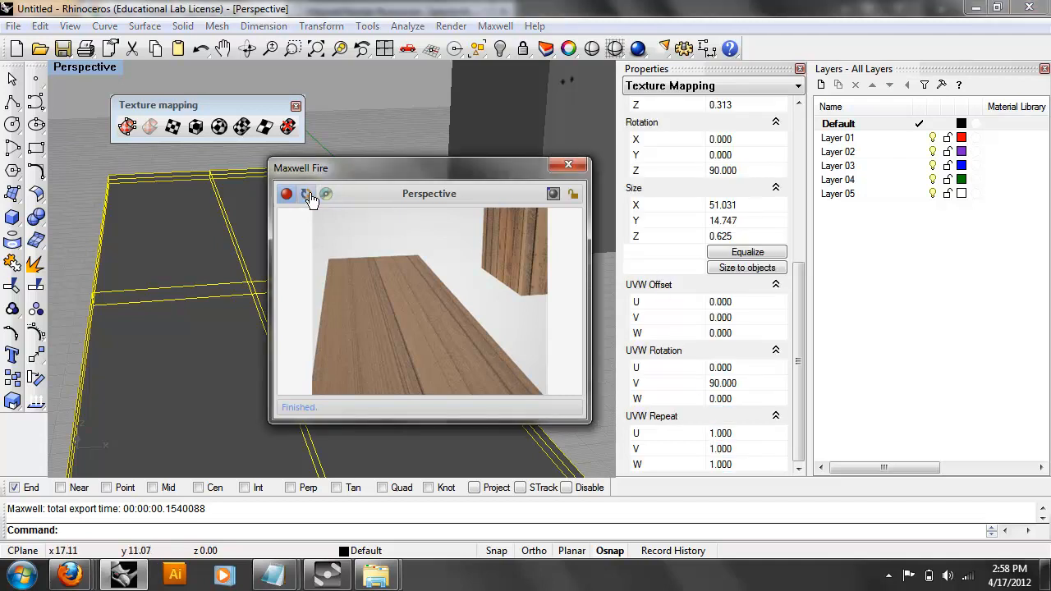
# Reset V rotation to 0, set U rotation to 90°, and refresh the preview.
pyautogui.doubleClick(726, 382)
pyautogui.write('0')
pyautogui.doubleClick(743, 367)
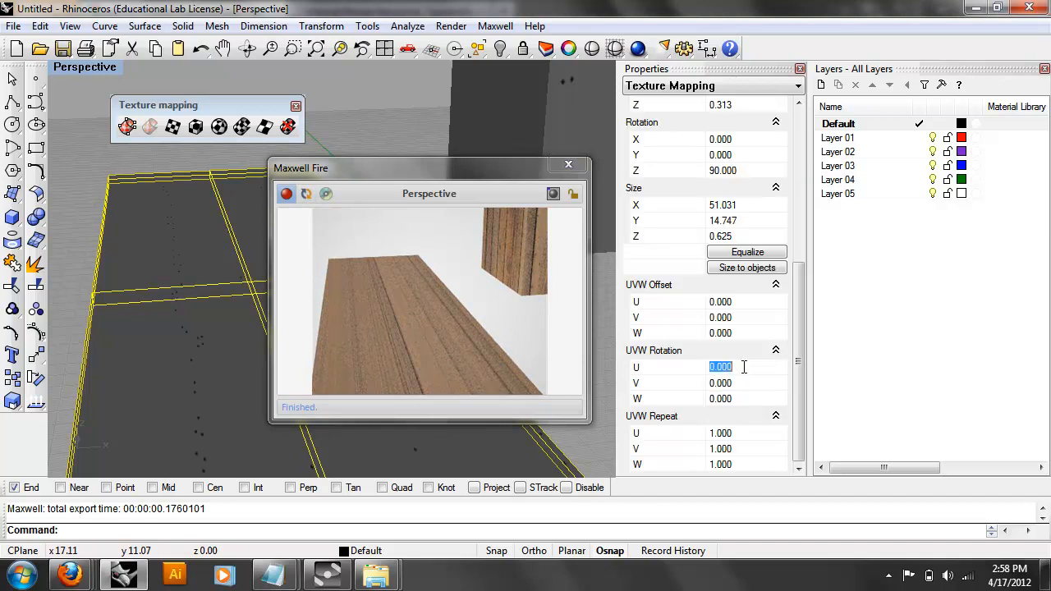
pyautogui.write('90')
pyautogui.press('Return')
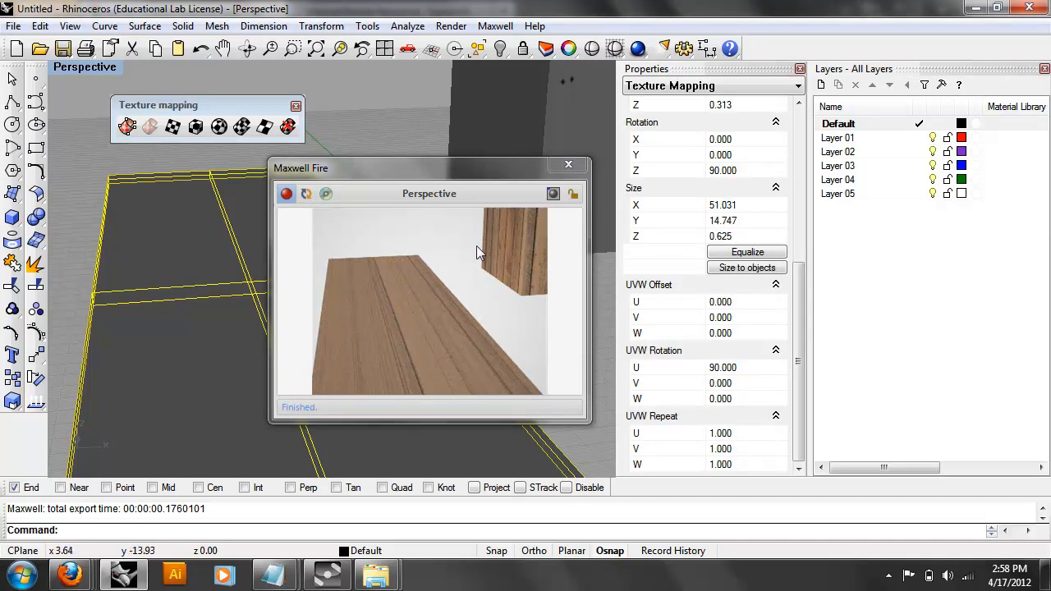
pyautogui.click(307, 195)
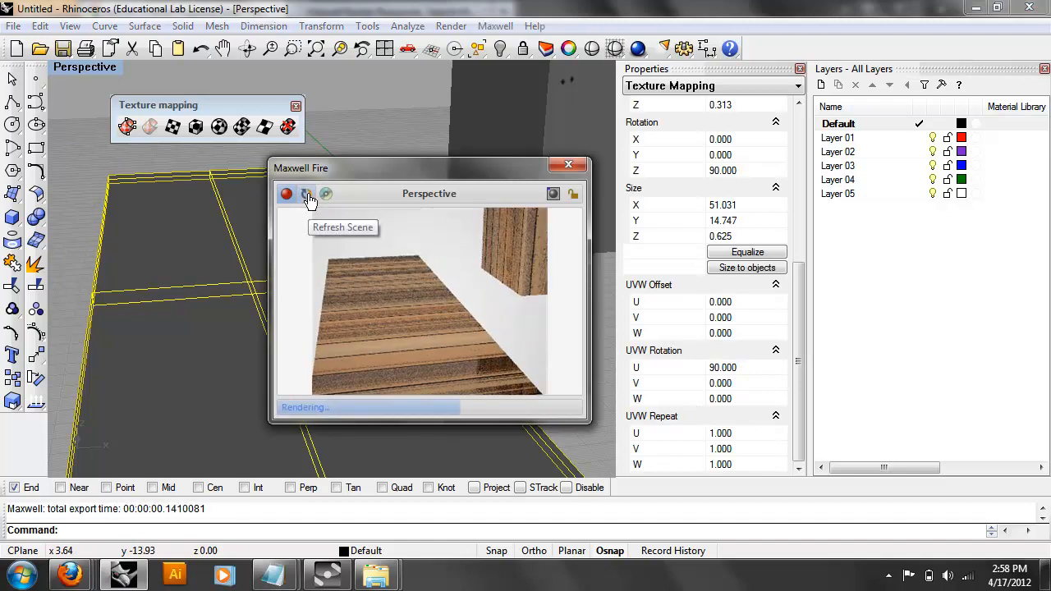
# Set V repeat to 2, reset U rotation to 0, and refresh the crosswise-plank preview.
pyautogui.click(743, 448)
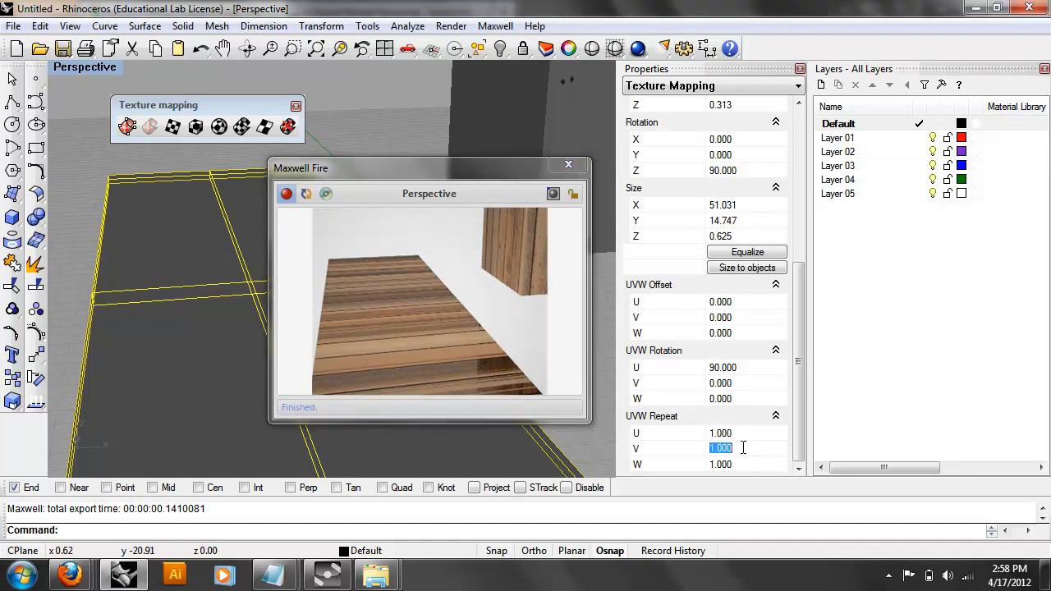
pyautogui.write('2')
pyautogui.click(305, 194)
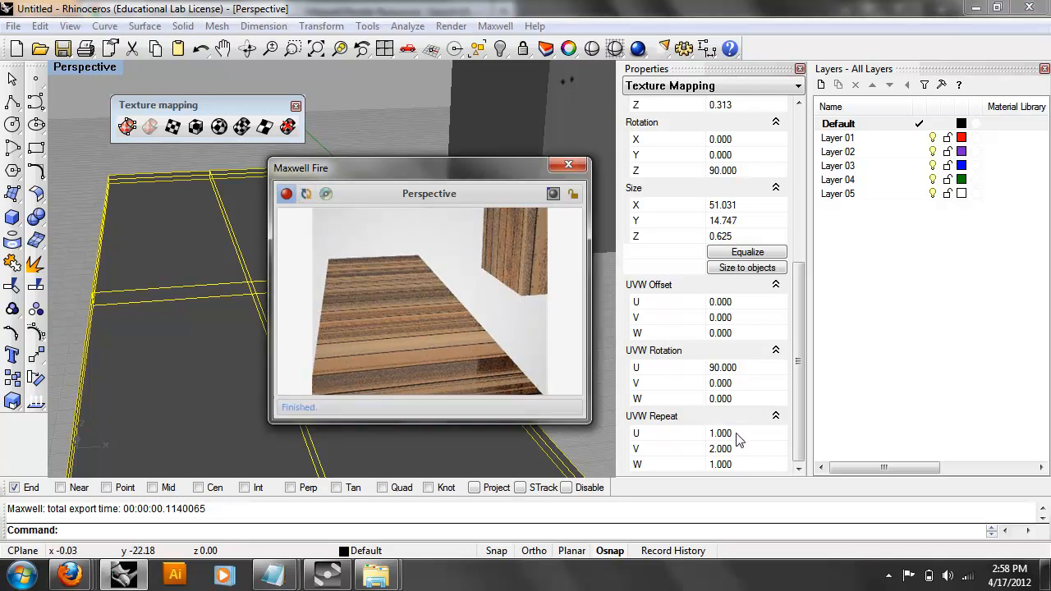
pyautogui.moveTo(159, 269); pyautogui.dragTo(183, 348, button='right')
pyautogui.doubleClick(755, 367)
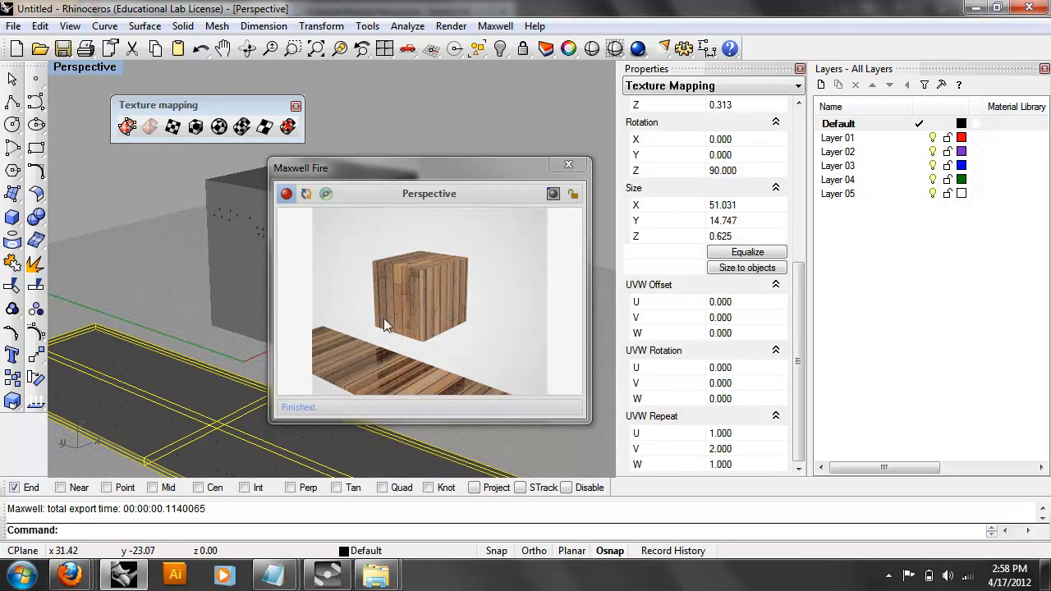
pyautogui.click(315, 195)
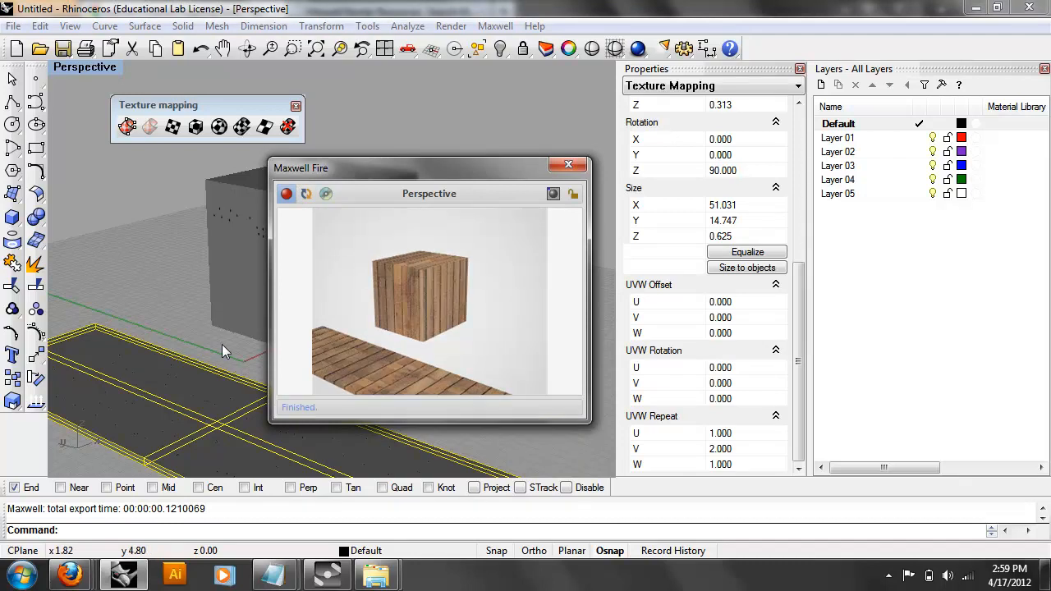
pyautogui.moveTo(221, 344); pyautogui.dragTo(145, 247, button='right')
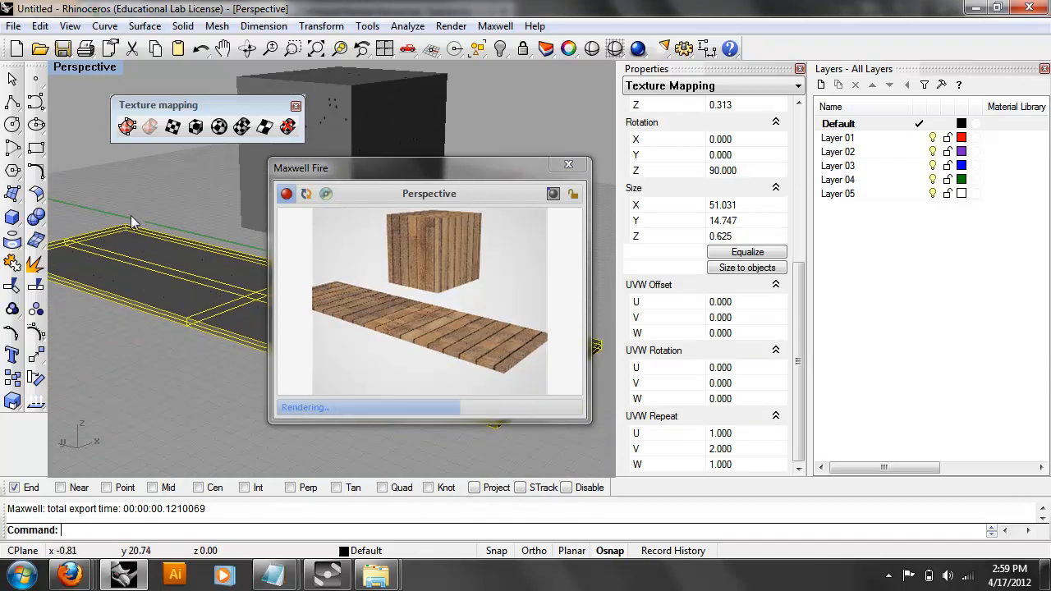
# Show mapping widgets, rotate the floor's mapping widget, and refresh the preview.
pyautogui.click(127, 130)
pyautogui.moveTo(332, 164); pyautogui.dragTo(610, 141)
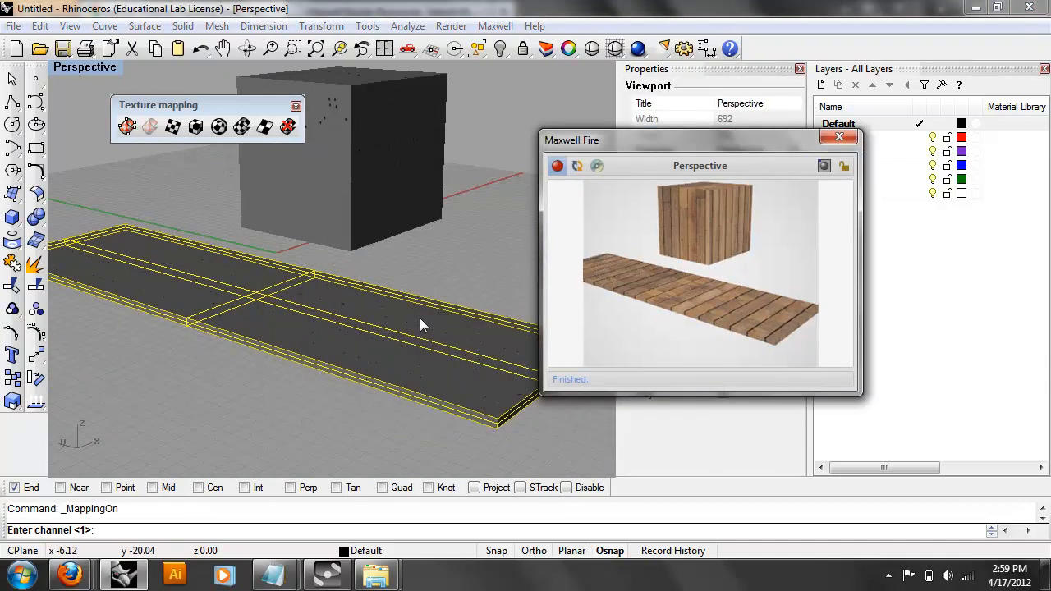
pyautogui.rightClick(223, 431)
pyautogui.click(325, 374)
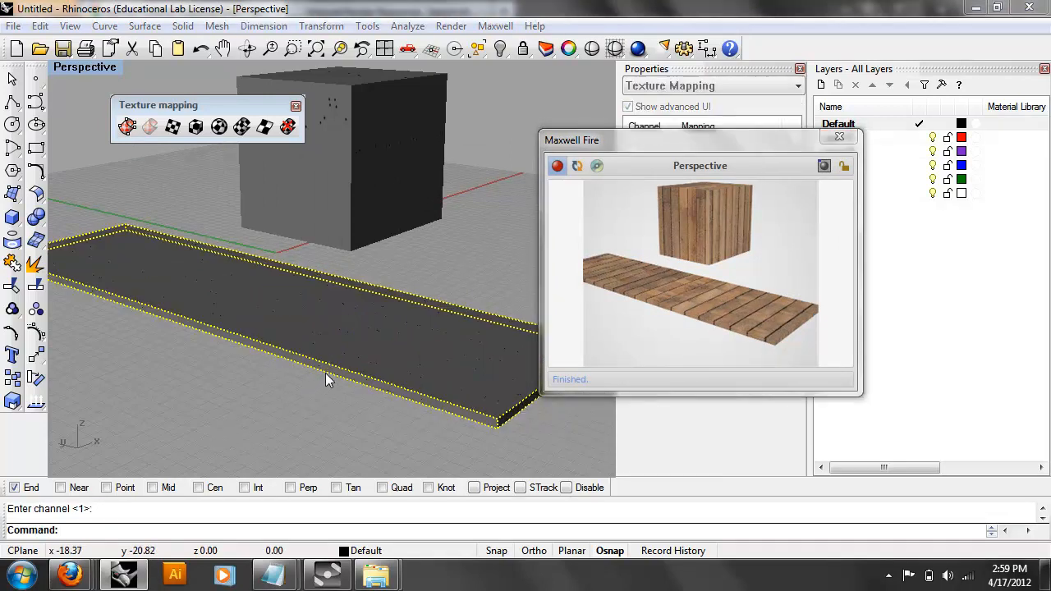
pyautogui.click(347, 364)
pyautogui.moveTo(353, 356); pyautogui.dragTo(280, 357, button='right')
pyautogui.write('Rotate')
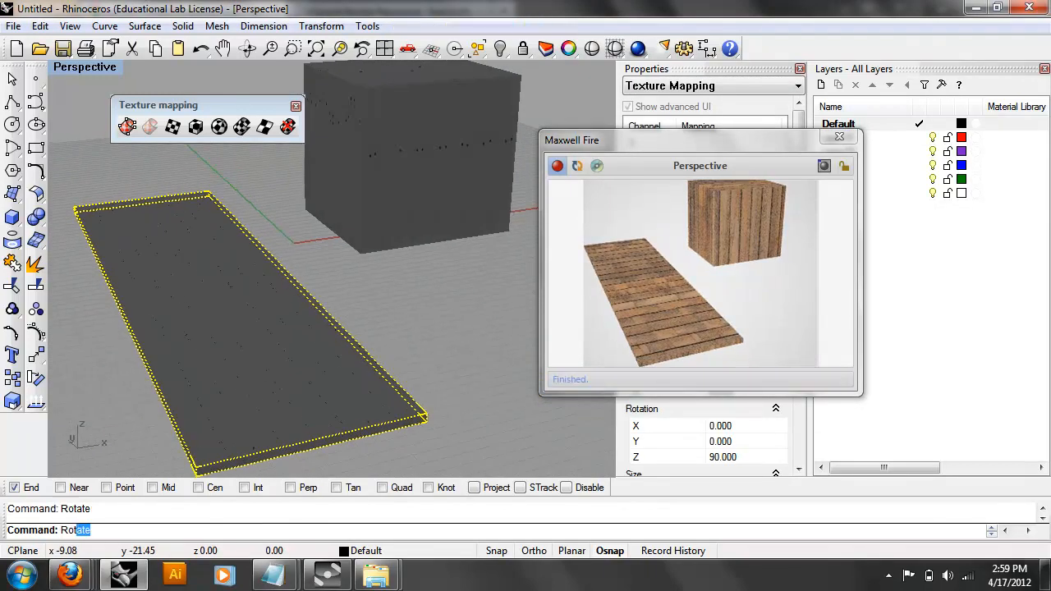
pyautogui.press('Return')
pyautogui.click(210, 314)
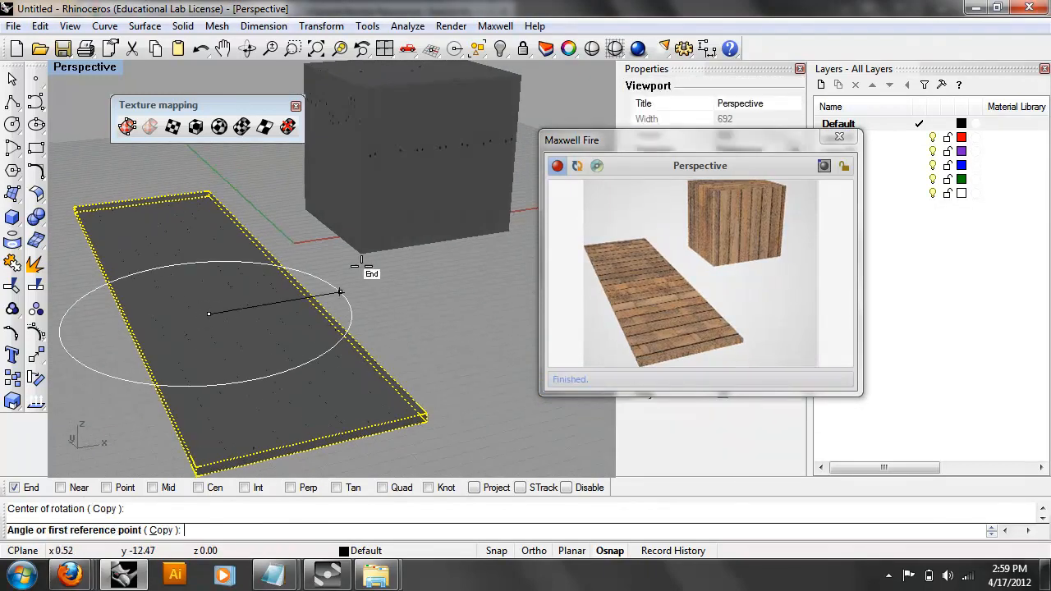
pyautogui.click(427, 277)
pyautogui.click(444, 438)
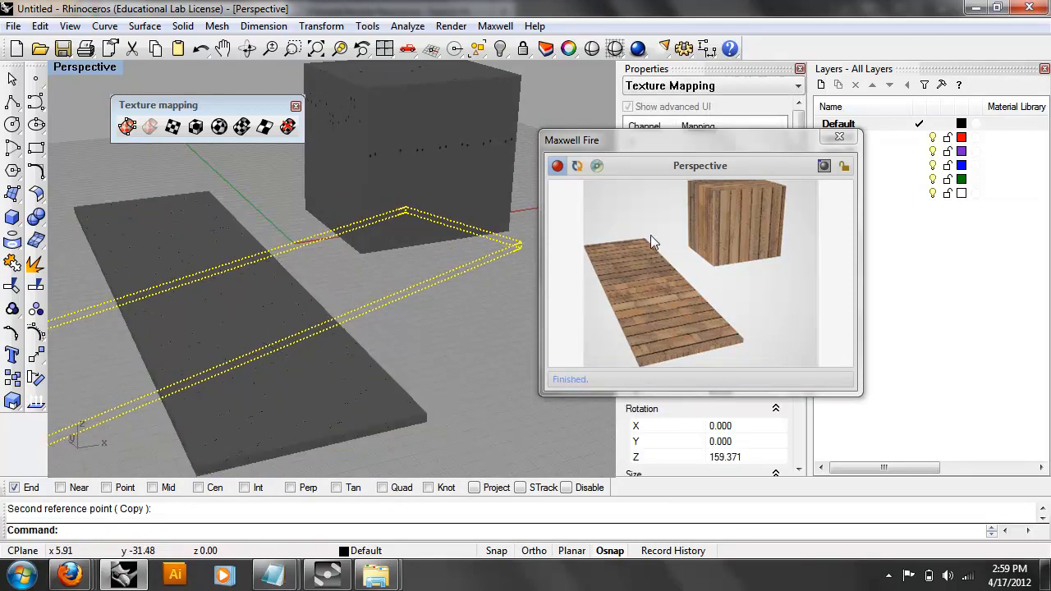
pyautogui.click(578, 168)
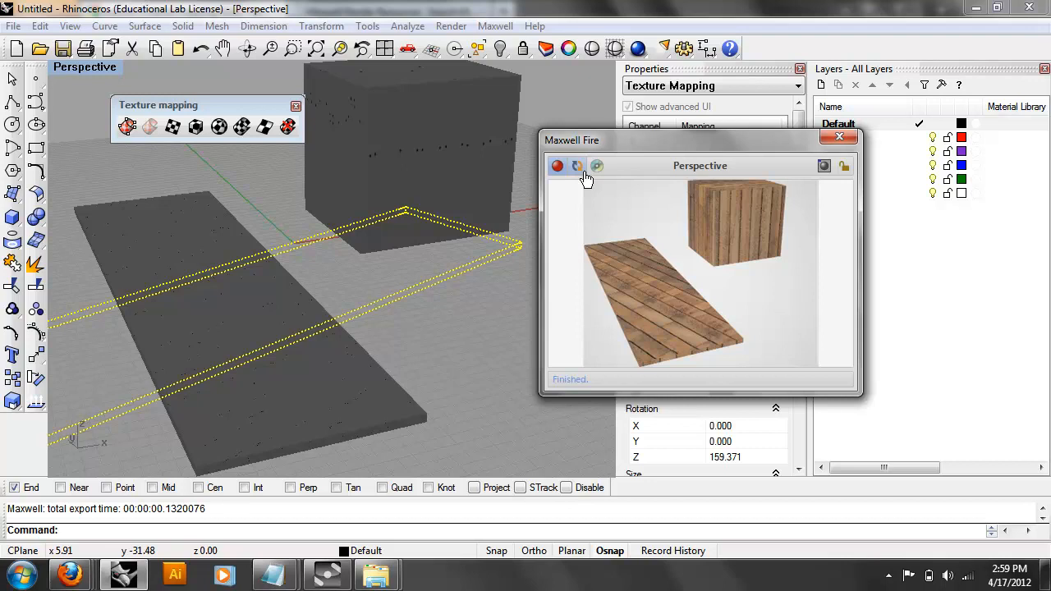
# Undo that rotation, rotate the floor mapping widget 180° instead, and refresh the preview.
pyautogui.click(444, 315)
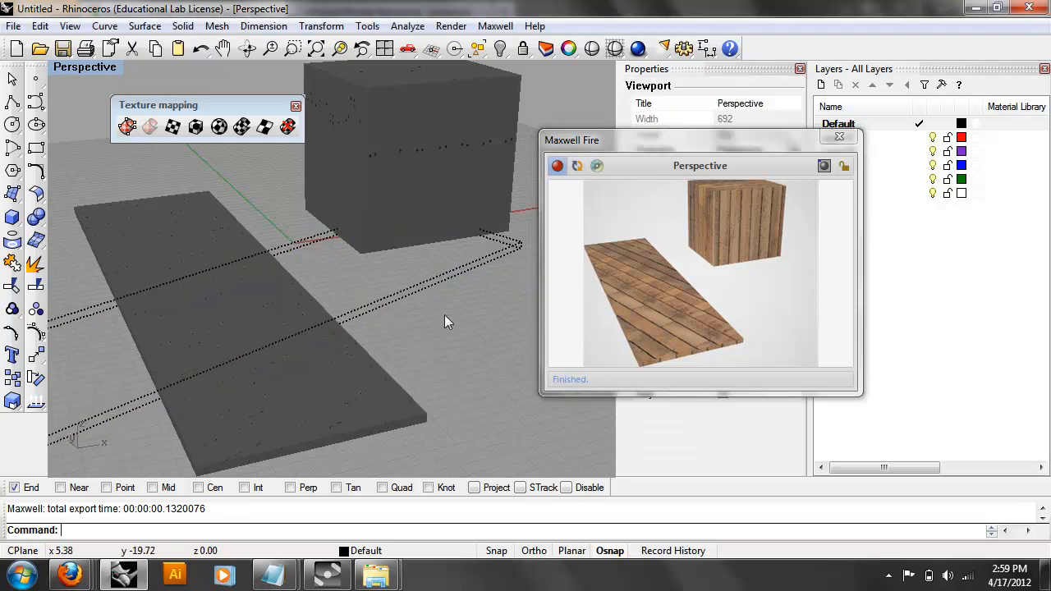
pyautogui.hotkey('ctrl', 'z')
pyautogui.write('Rotate')
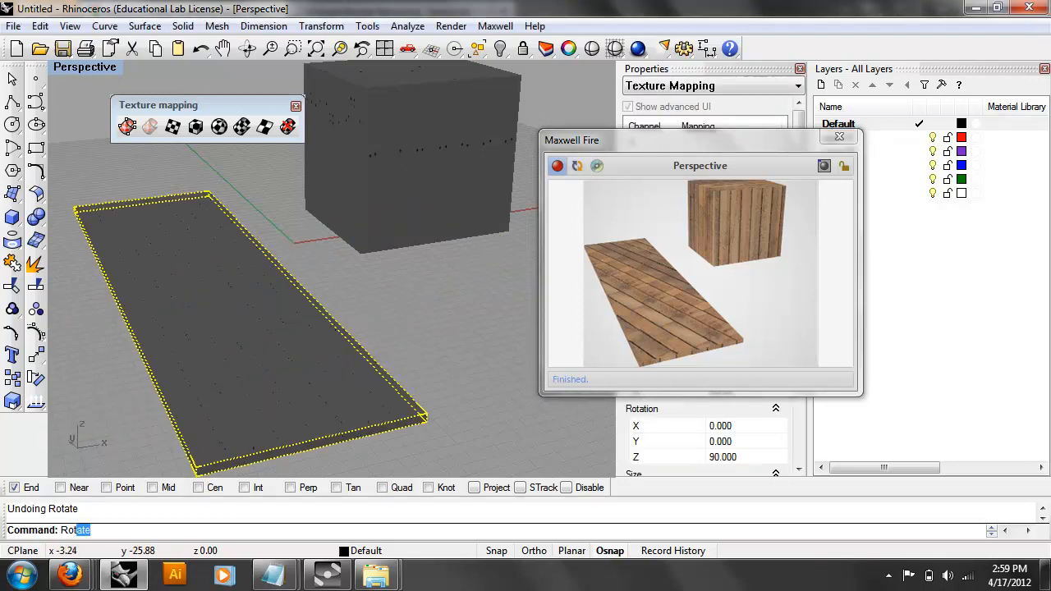
pyautogui.press('Return')
pyautogui.click(201, 308)
pyautogui.click(456, 282)
pyautogui.keyDown('shift'); pyautogui.click(389, 462); pyautogui.keyUp('shift')
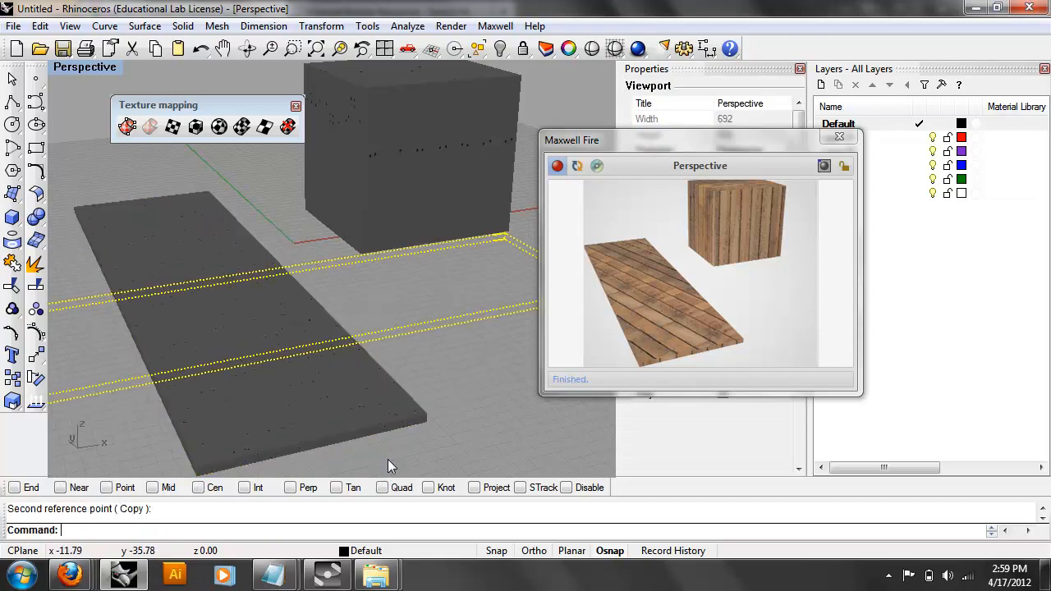
pyautogui.click(579, 164)
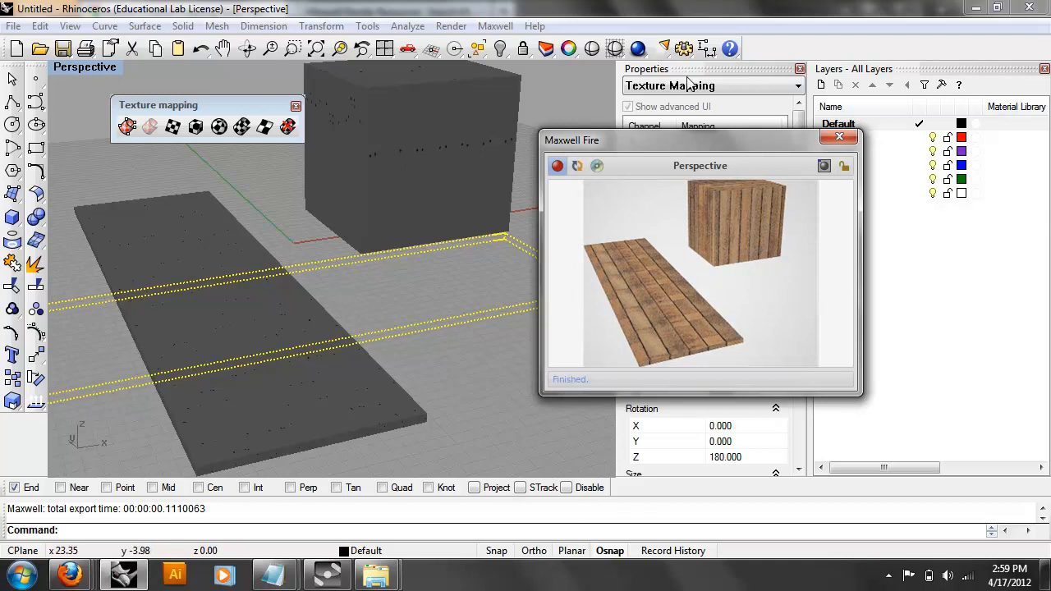
# Set the floor mapping's Z rotation to 0 and refresh the Maxwell Fire preview.
pyautogui.moveTo(724, 142); pyautogui.dragTo(931, 111)
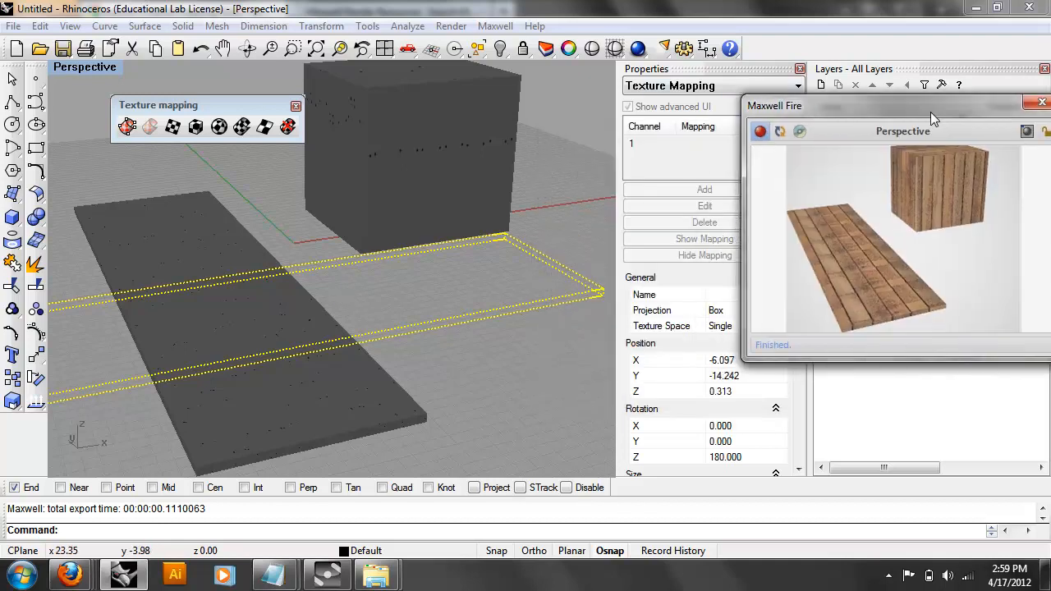
pyautogui.click(741, 468)
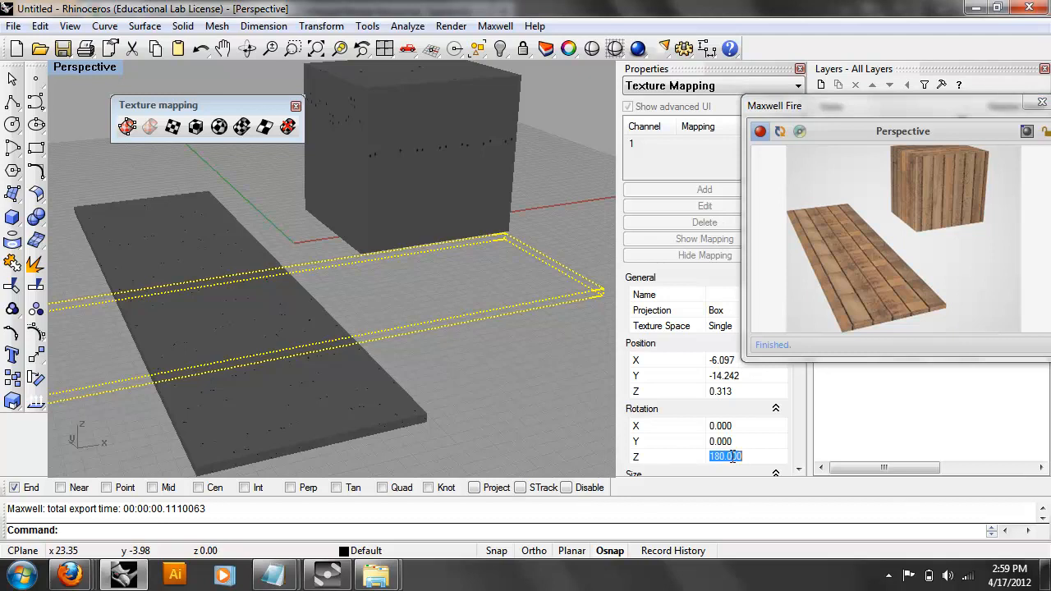
pyautogui.press('Return')
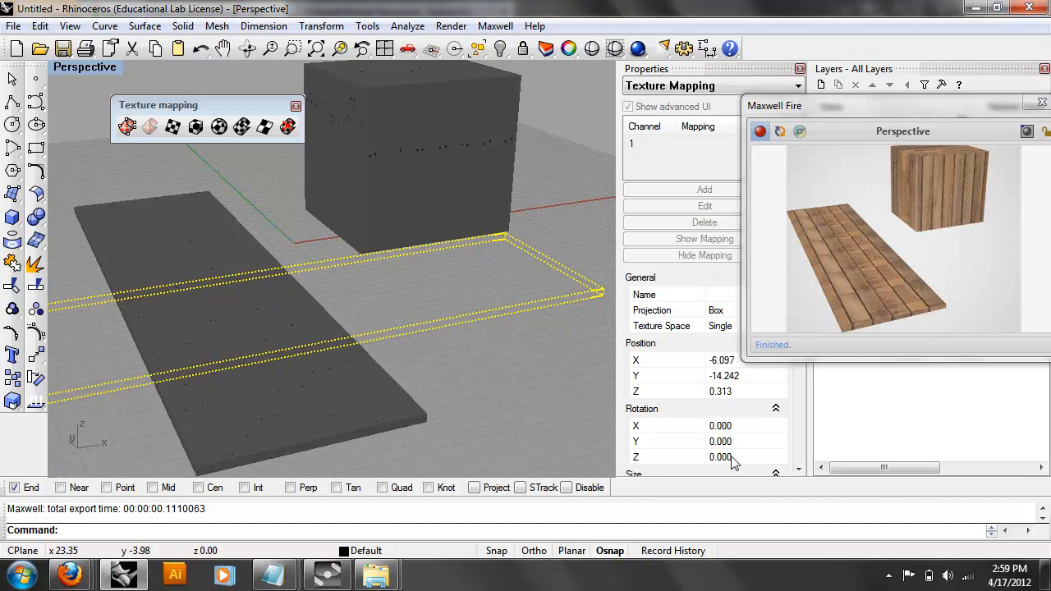
pyautogui.click(435, 358)
pyautogui.click(419, 335)
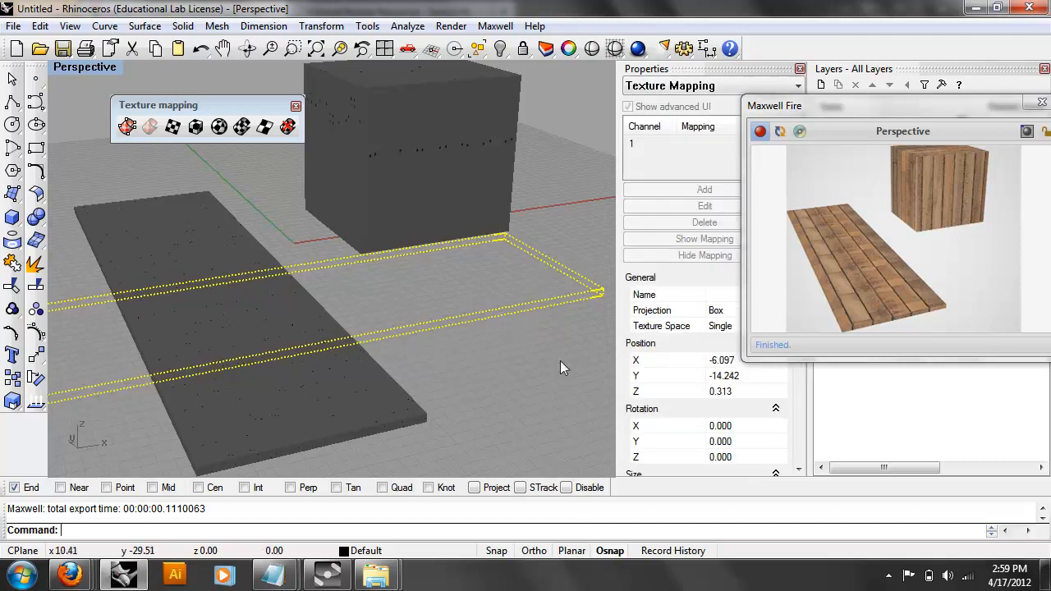
pyautogui.click(779, 131)
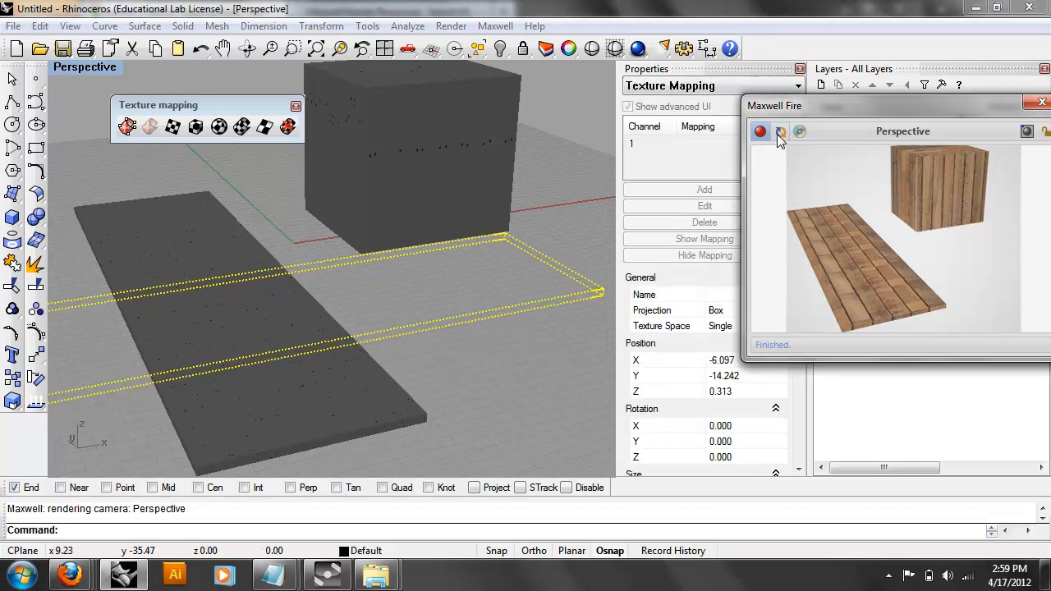
# Undo the texture mapping change and select the cube.
pyautogui.click(472, 394)
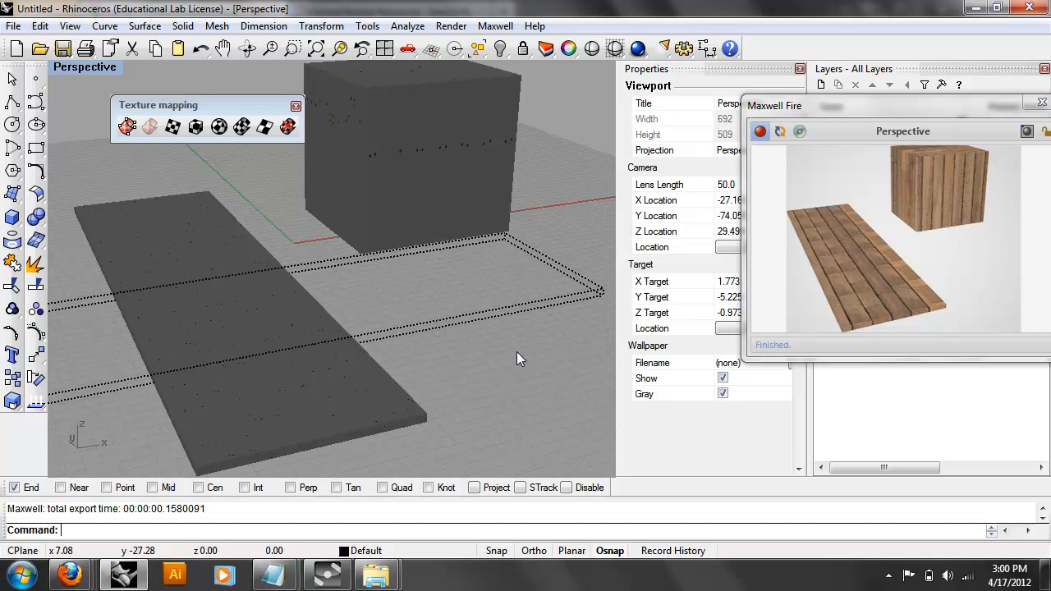
pyautogui.click(467, 322)
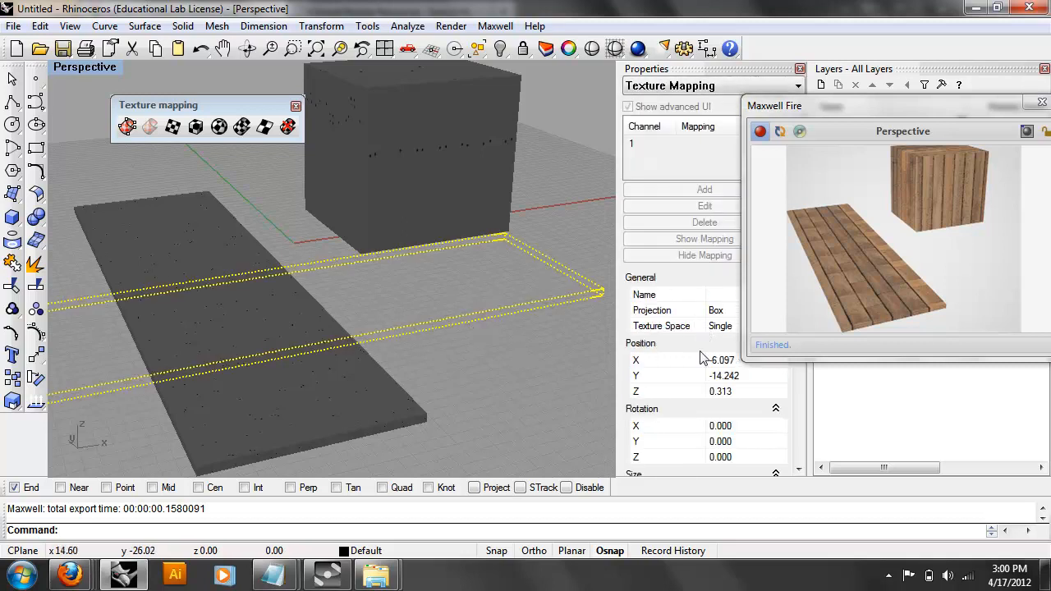
pyautogui.click(462, 338)
pyautogui.hotkey('ctrl', 'z')
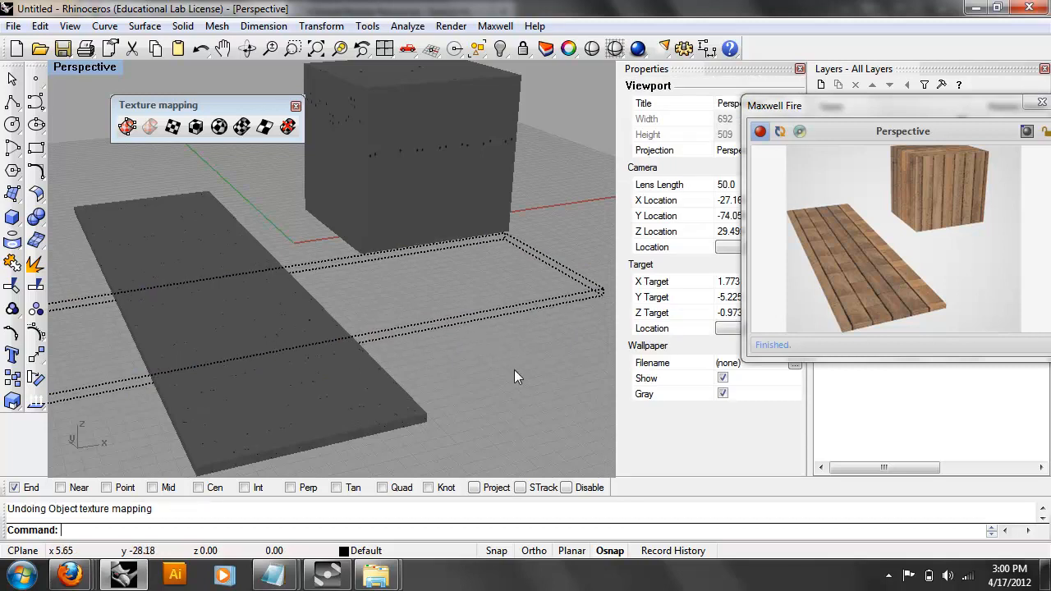
pyautogui.scroll(-4, 563, 381)
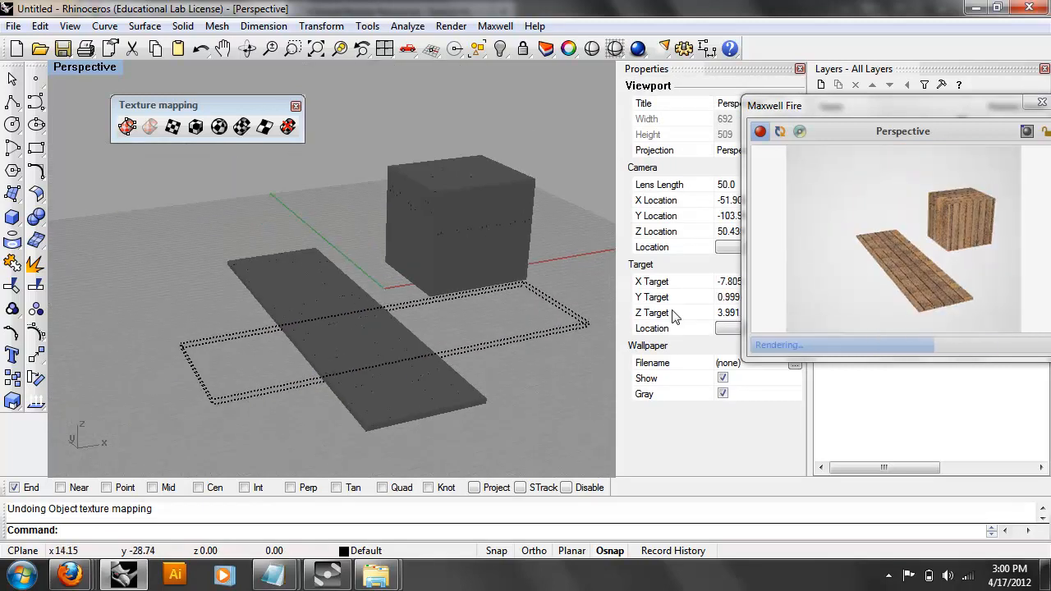
pyautogui.scroll(3, 401, 291)
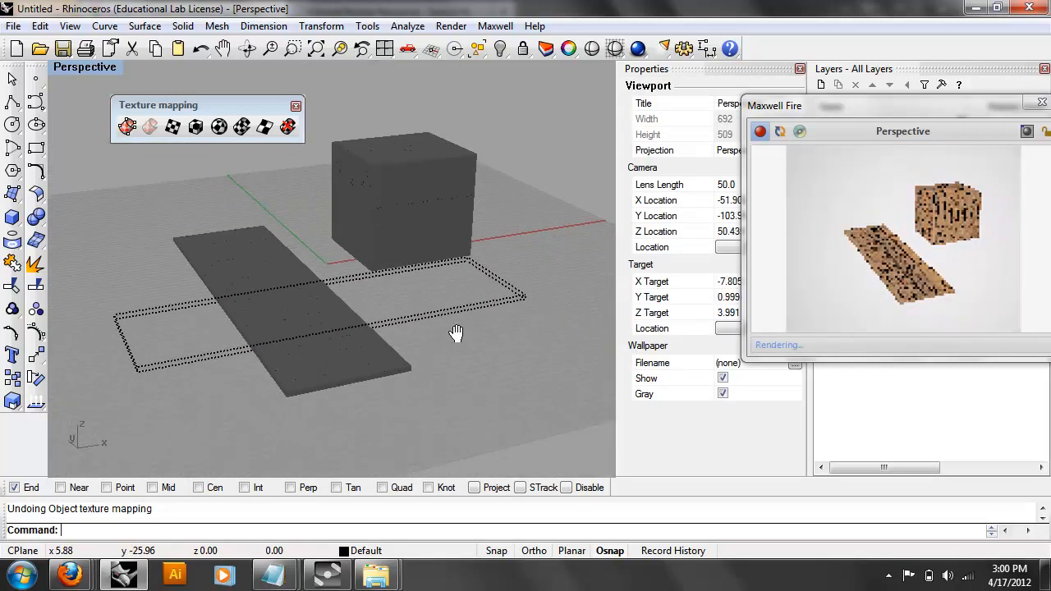
pyautogui.click(387, 276)
pyautogui.scroll(3, 382, 277)
pyautogui.scroll(2, 381, 277)
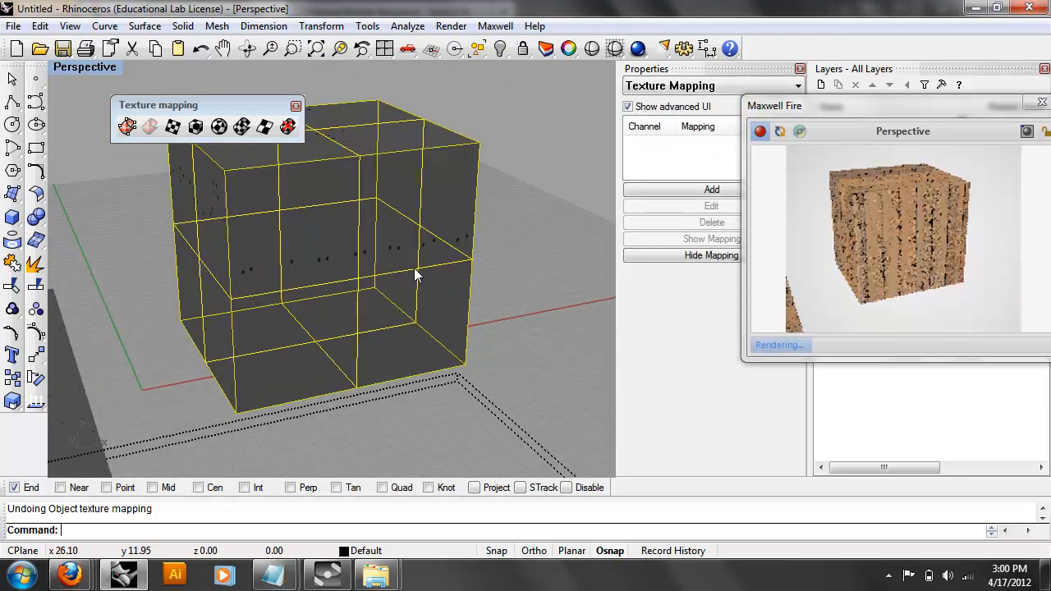
# Box-map the cube from its corners to its top, with Single texture space and default tiling.
pyautogui.click(195, 126)
pyautogui.press('Return')
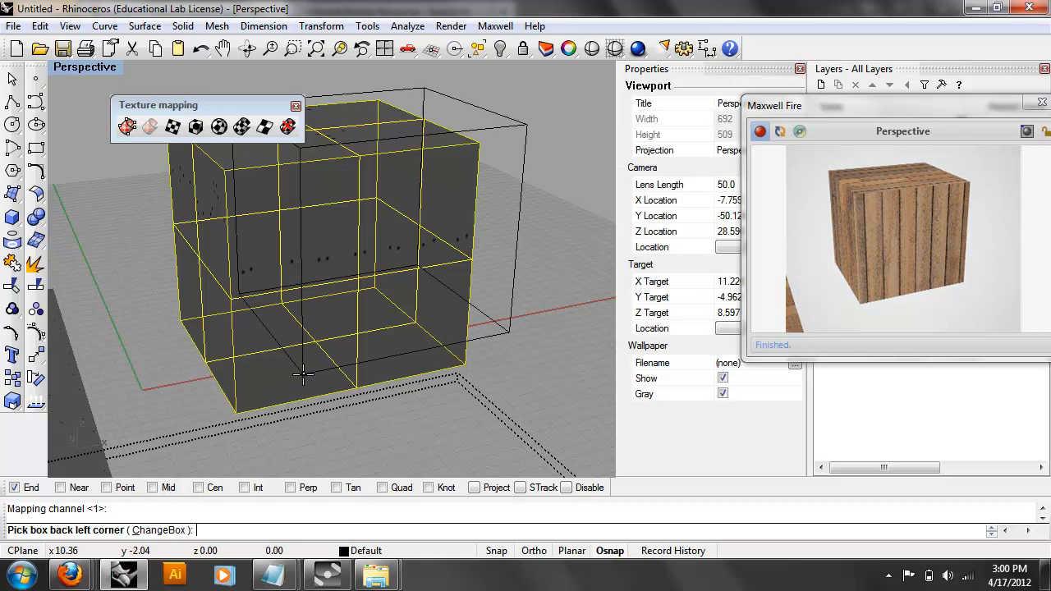
pyautogui.click(181, 321)
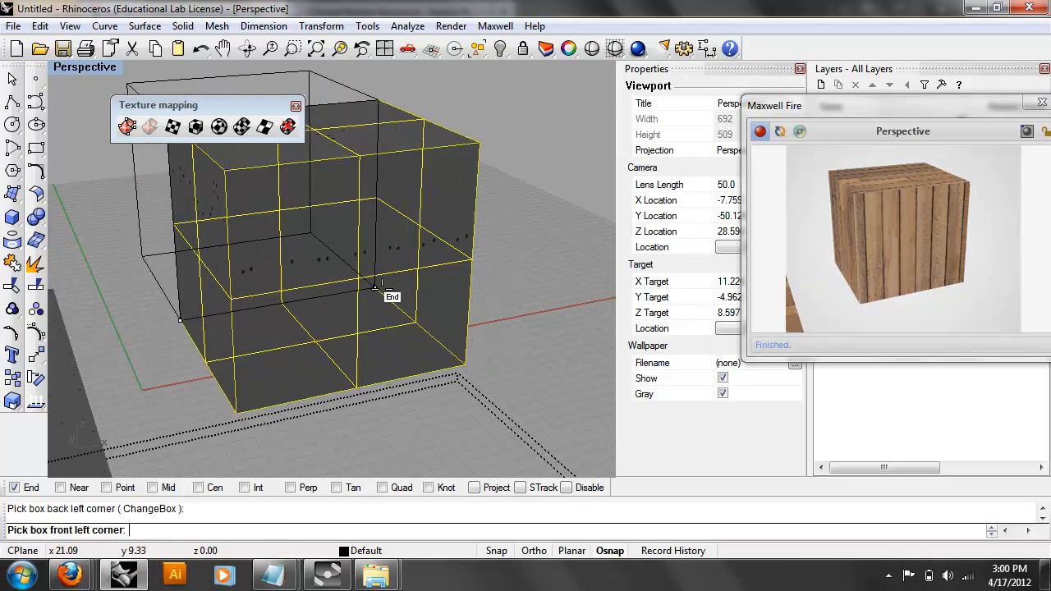
pyautogui.click(375, 287)
pyautogui.click(465, 363)
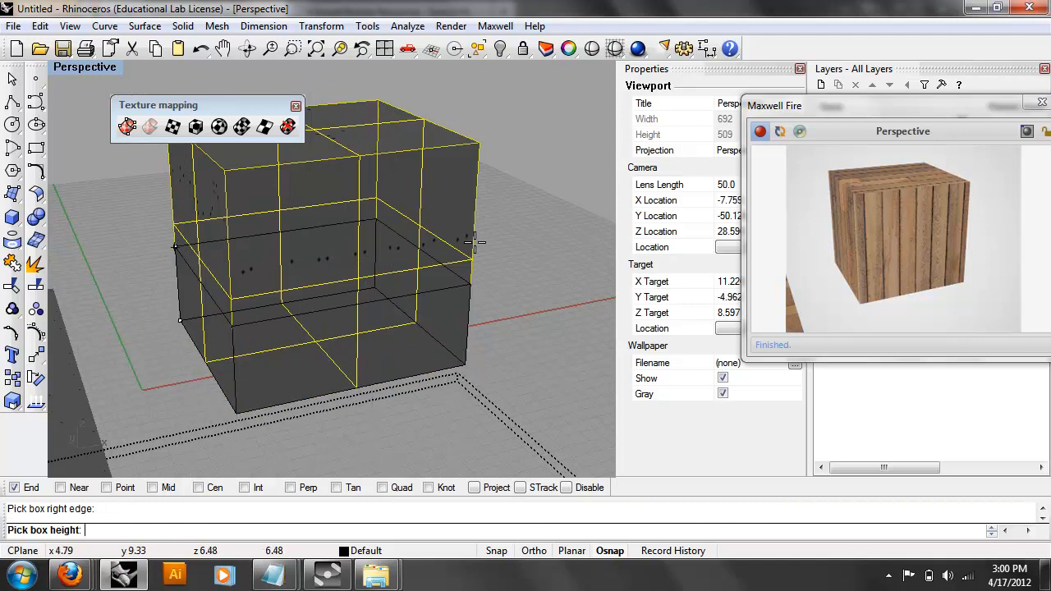
pyautogui.click(478, 152)
pyautogui.click(780, 134)
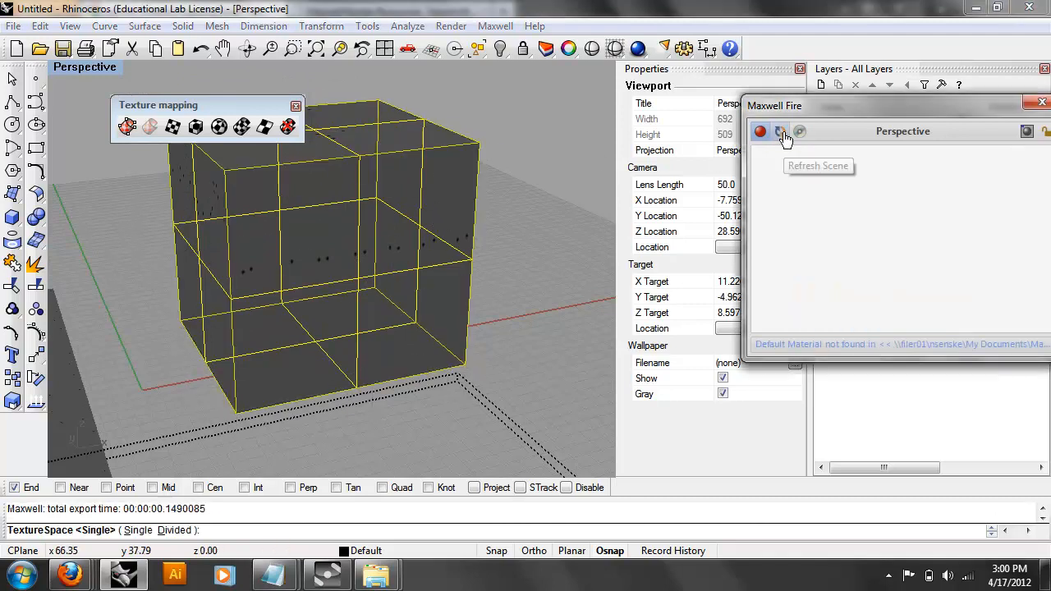
pyautogui.moveTo(781, 111); pyautogui.dragTo(546, 220)
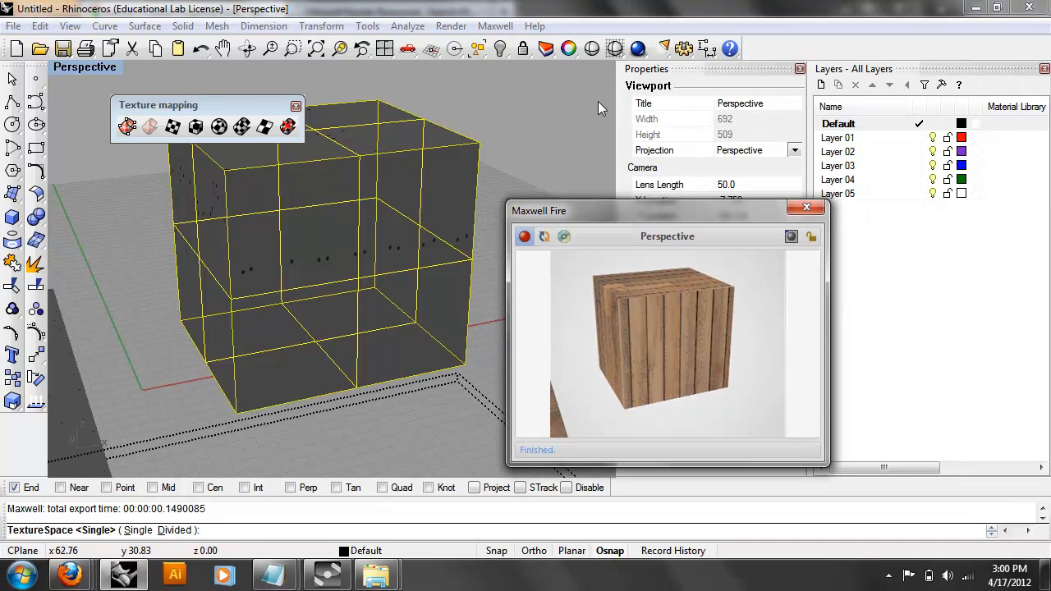
pyautogui.click(439, 162)
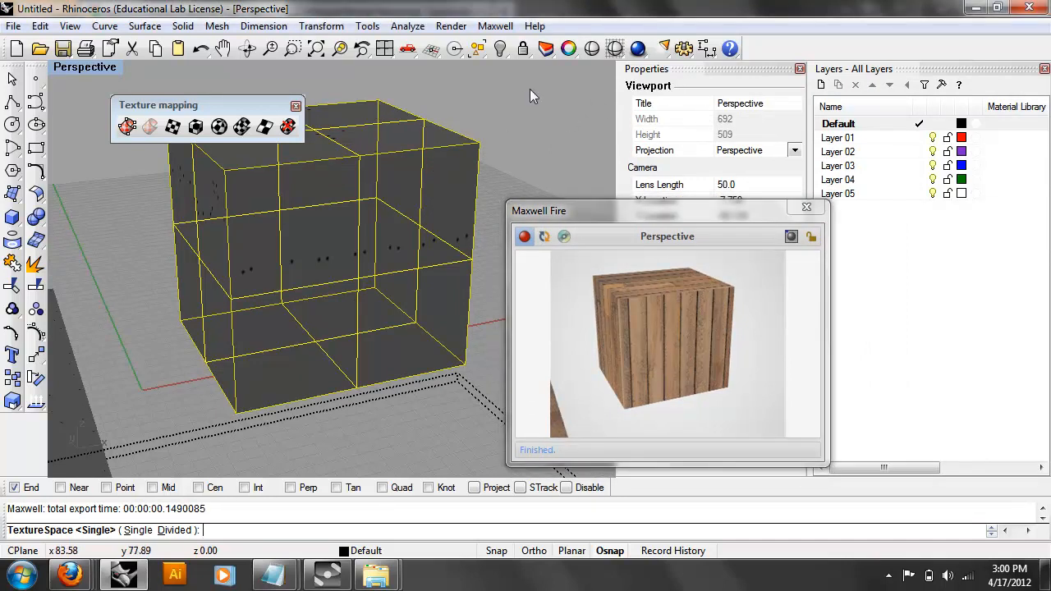
pyautogui.press('Return')
pyautogui.press('Return')
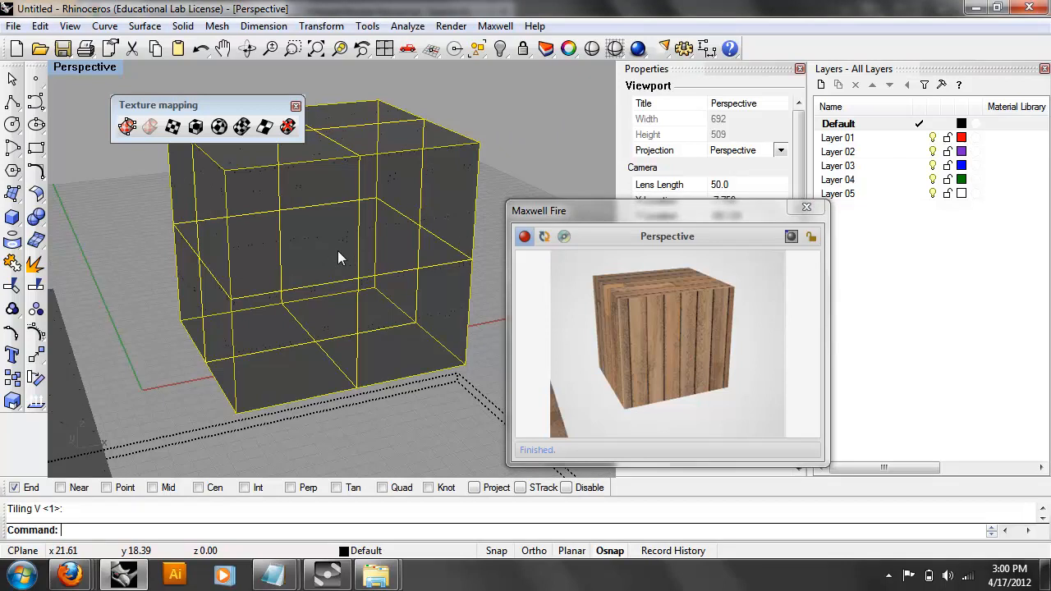
pyautogui.press('Return')
pyautogui.click(546, 237)
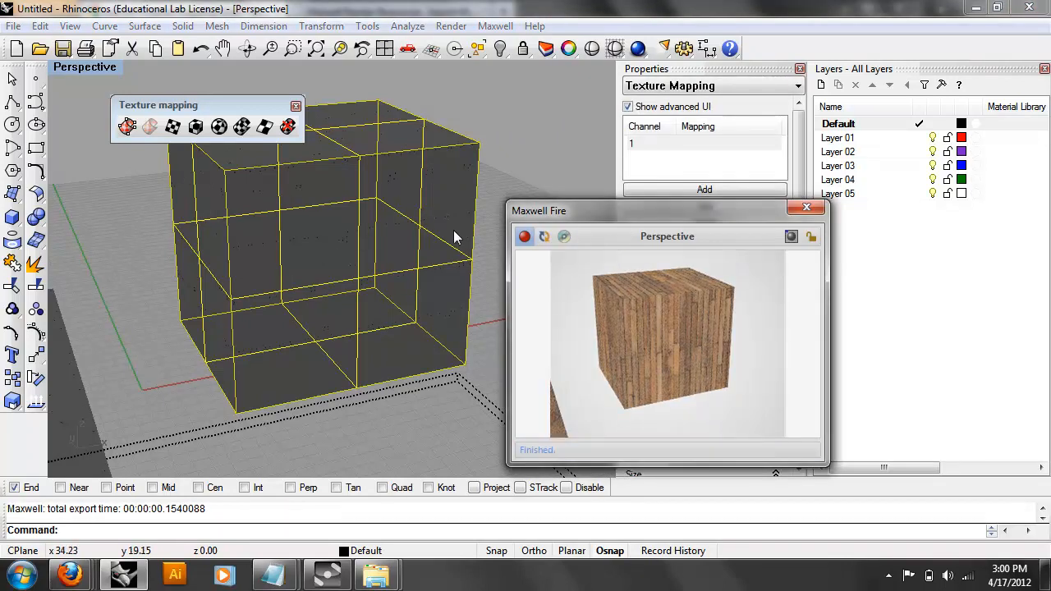
# Set the cube's UVW repeat to U 0.5 and V 0.5 and refresh the preview.
pyautogui.click(378, 200)
pyautogui.moveTo(606, 208); pyautogui.dragTo(323, 160)
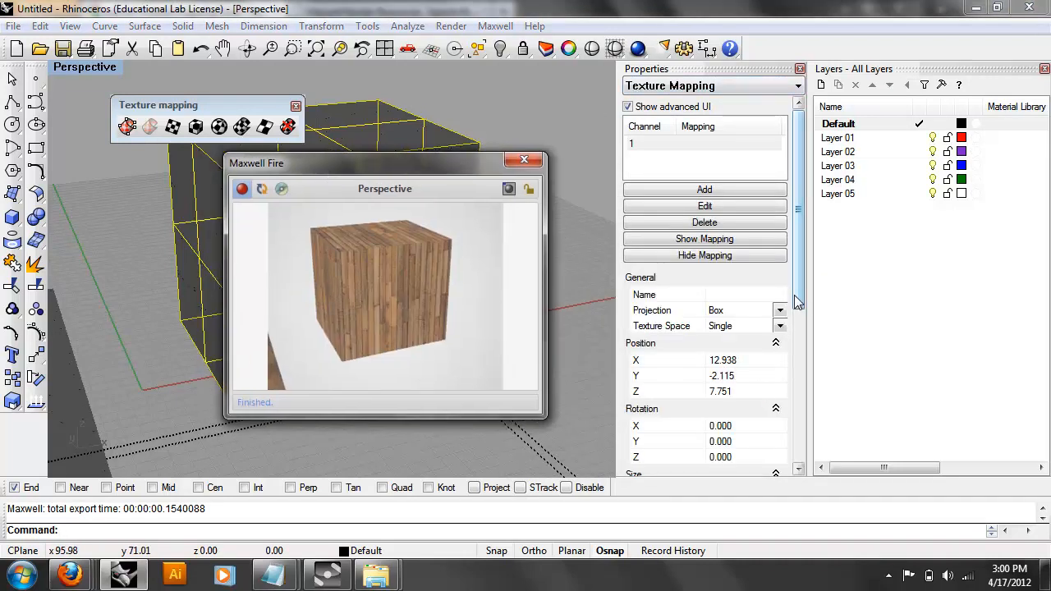
pyautogui.scroll(-5, 784, 371)
pyautogui.click(751, 438)
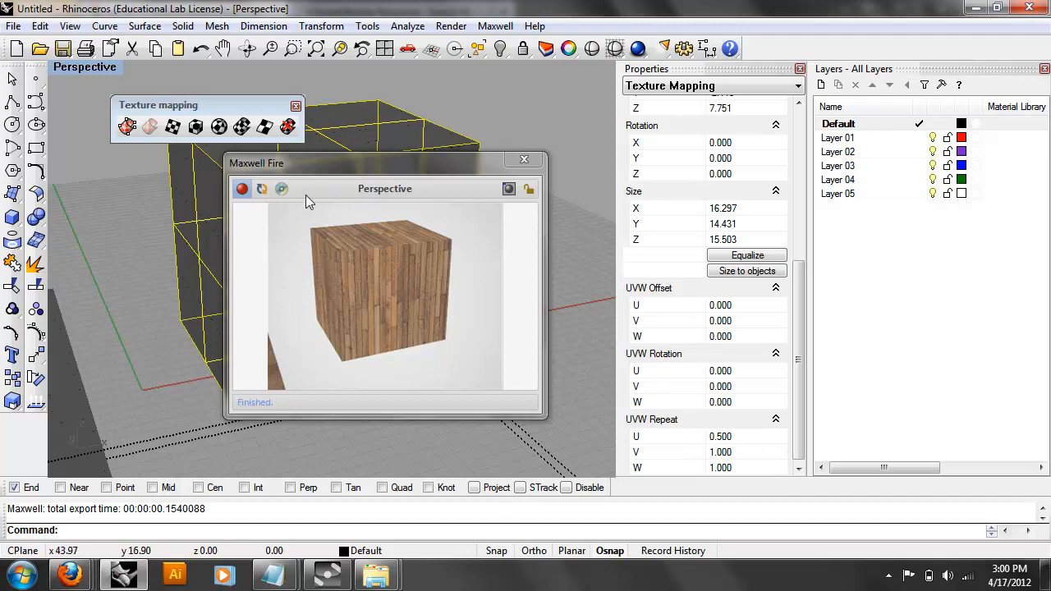
pyautogui.click(262, 190)
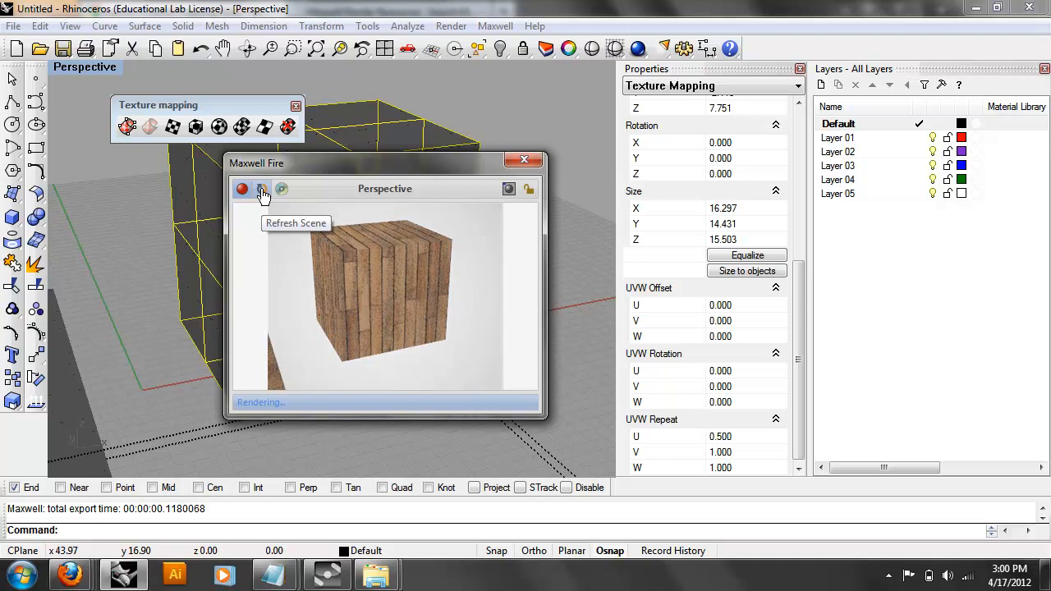
pyautogui.click(722, 451)
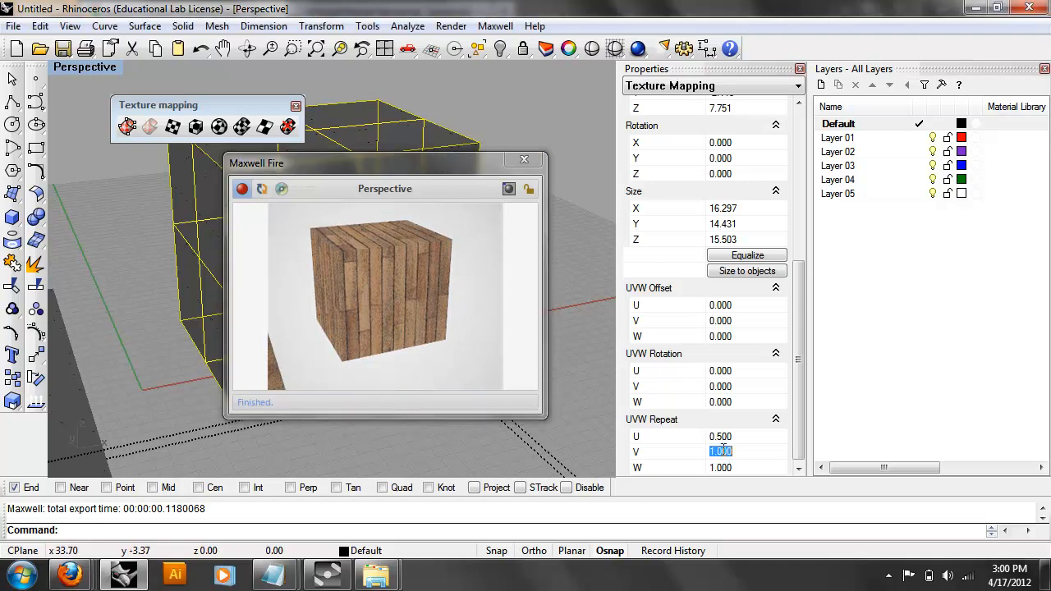
pyautogui.write('0.5')
pyautogui.click(261, 193)
pyautogui.moveTo(134, 295); pyautogui.dragTo(246, 301, button='right')
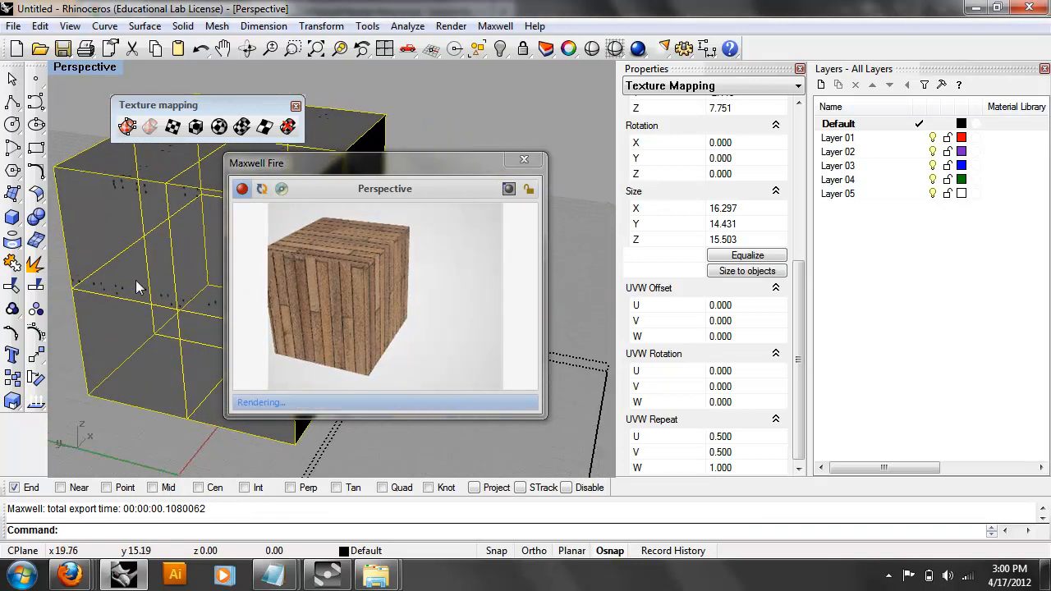
pyautogui.moveTo(141, 285); pyautogui.dragTo(111, 185, button='right')
pyautogui.press('Escape')
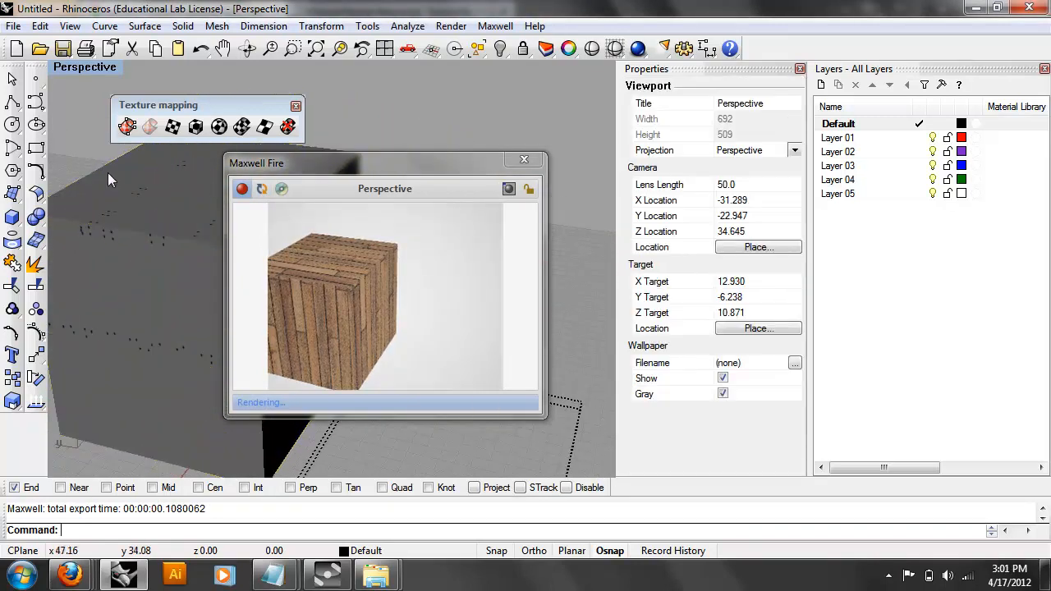
# Explode the cube into six separate surfaces.
pyautogui.click(107, 174)
pyautogui.write('Epxlo')
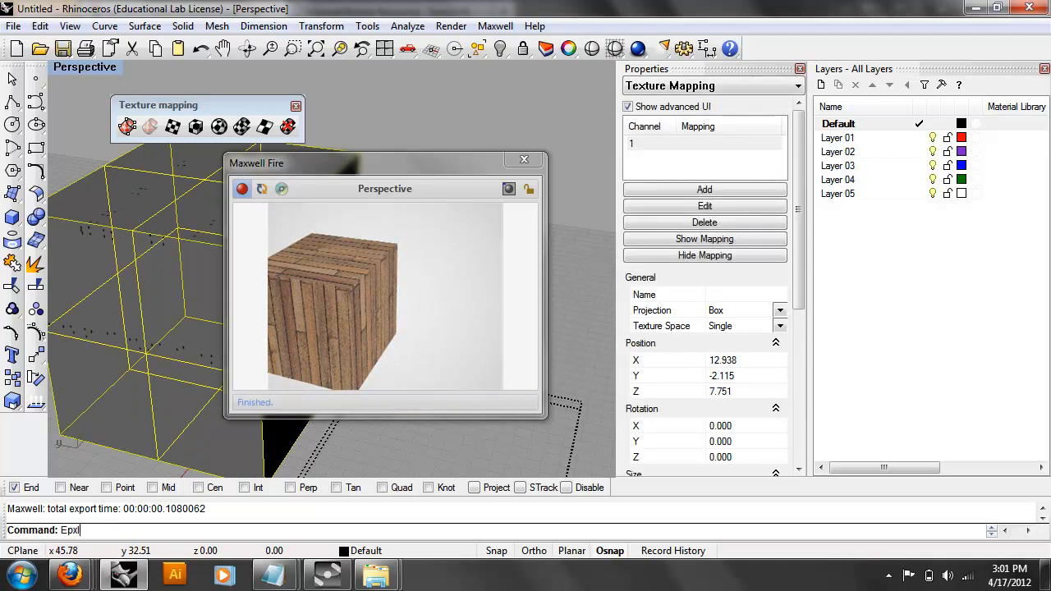
pyautogui.press('Return')
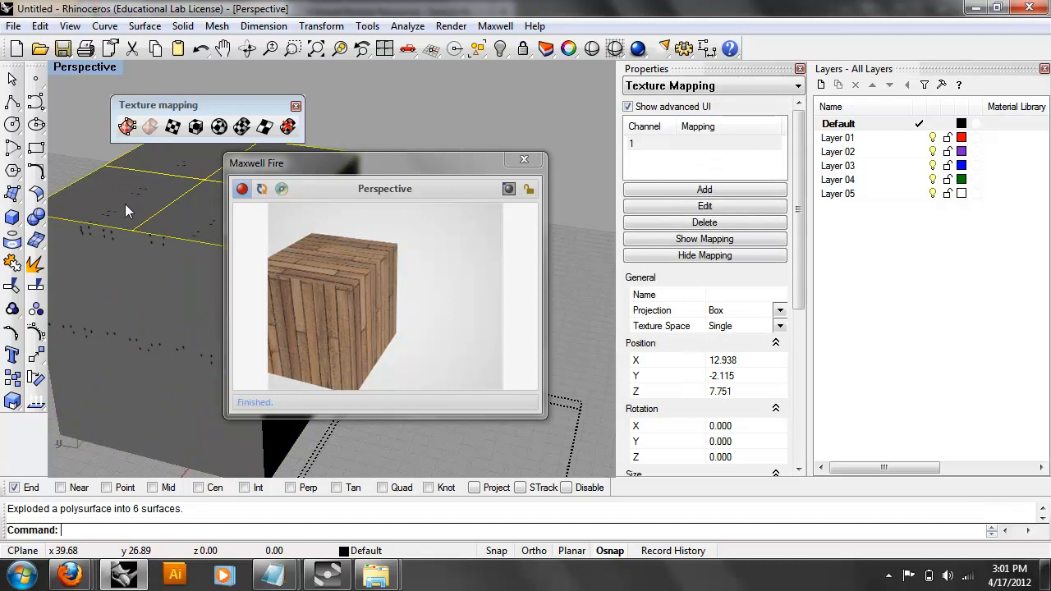
# Apply a channel 2 planar mapping across the cube's top face and refresh the preview.
pyautogui.click(173, 128)
pyautogui.moveTo(200, 211); pyautogui.dragTo(112, 235, button='right')
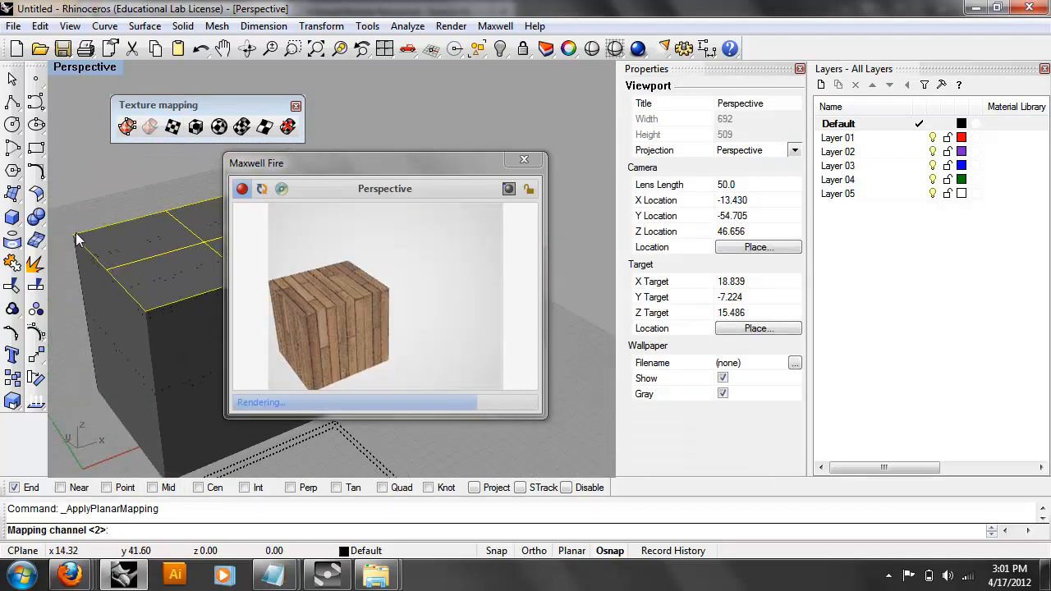
pyautogui.press('Return')
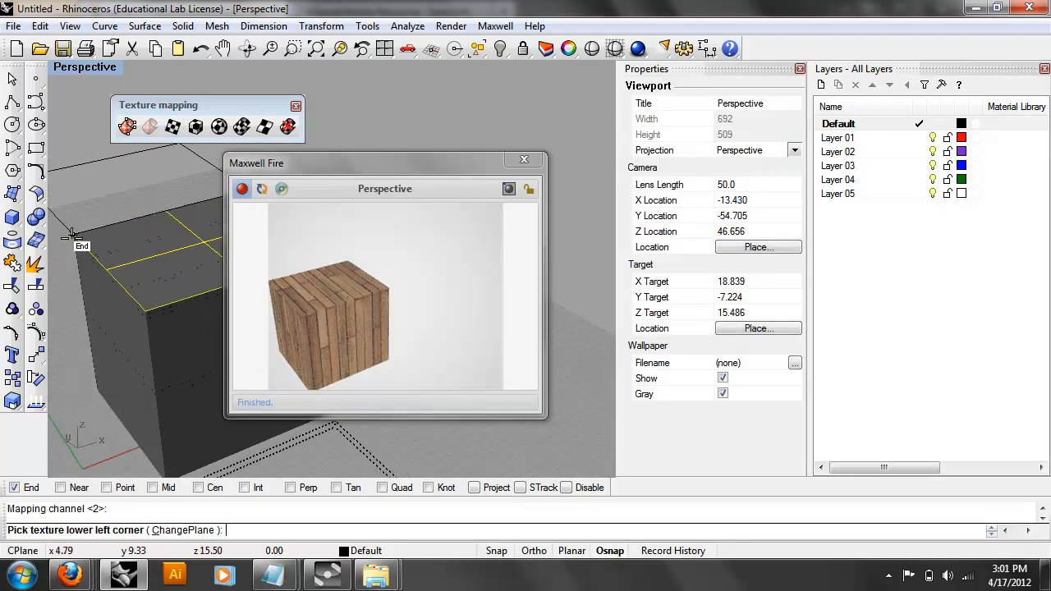
pyautogui.click(73, 234)
pyautogui.moveTo(346, 170); pyautogui.dragTo(606, 154)
pyautogui.click(340, 252)
pyautogui.click(345, 260)
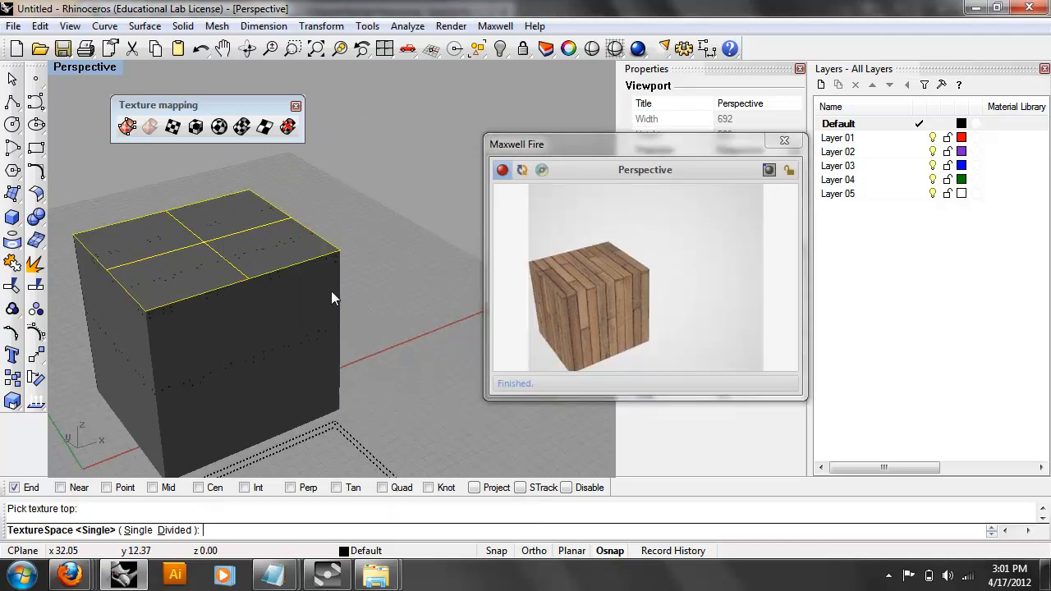
pyautogui.press('Return')
pyautogui.press('Return')
pyautogui.press('Return')
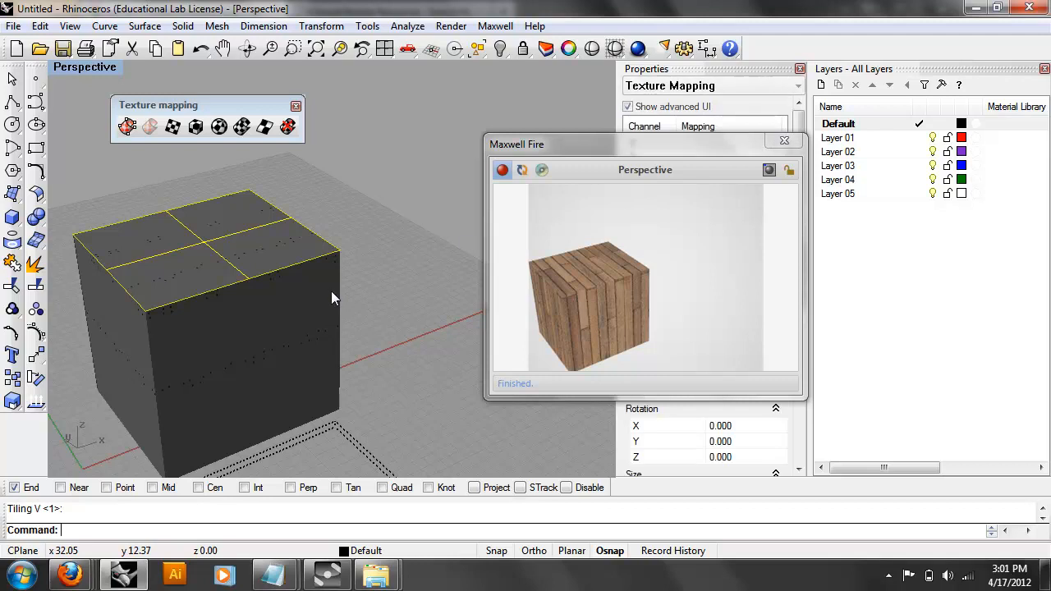
pyautogui.click(521, 171)
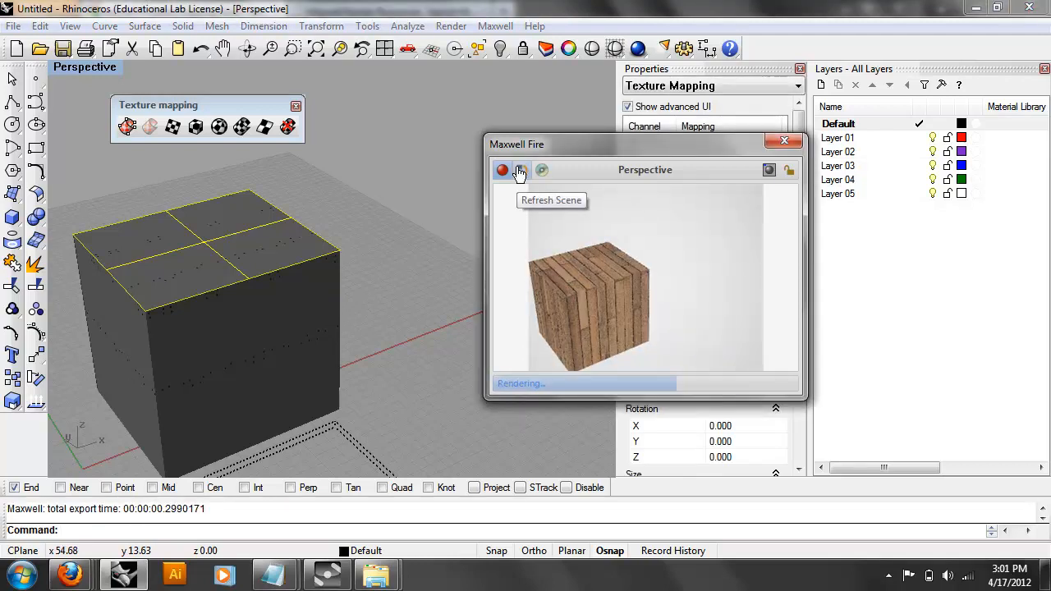
pyautogui.moveTo(292, 275); pyautogui.dragTo(325, 280, button='right')
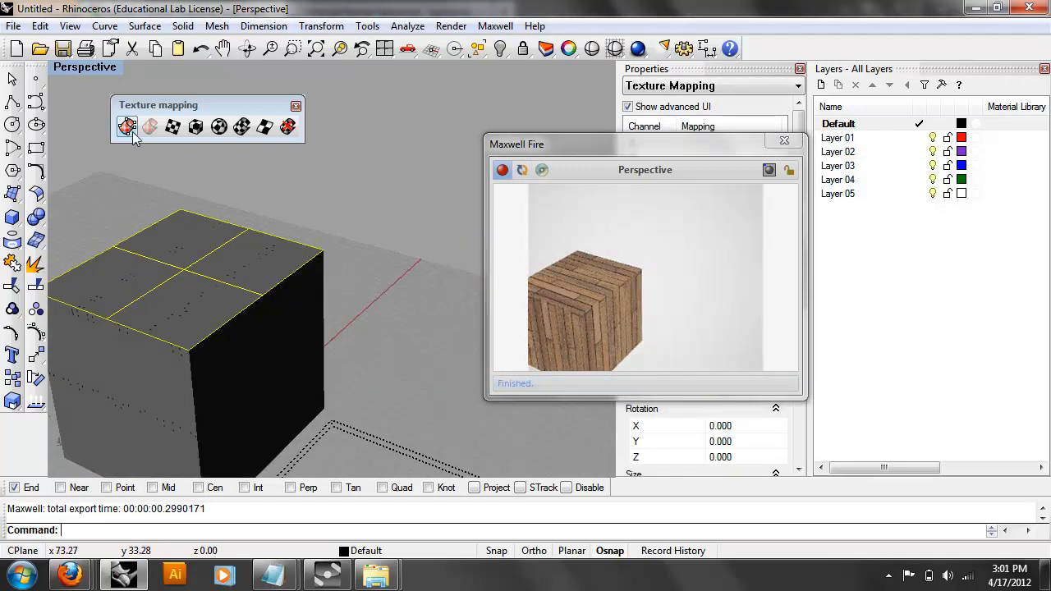
# Display the channel 2 mapping and rotate the cube's top face by mistake.
pyautogui.moveTo(626, 148); pyautogui.dragTo(521, 125)
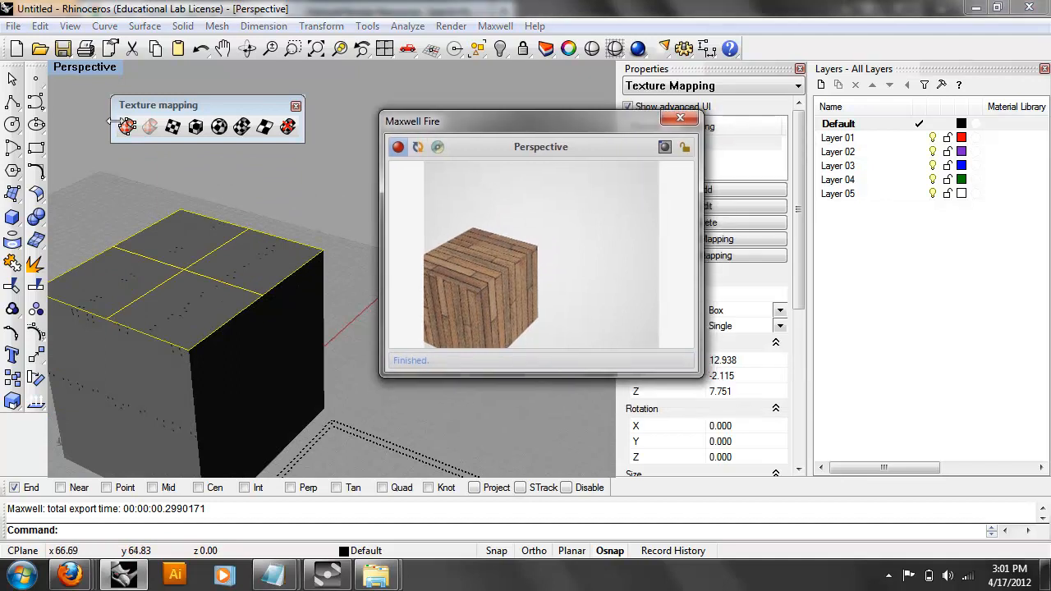
pyautogui.click(126, 126)
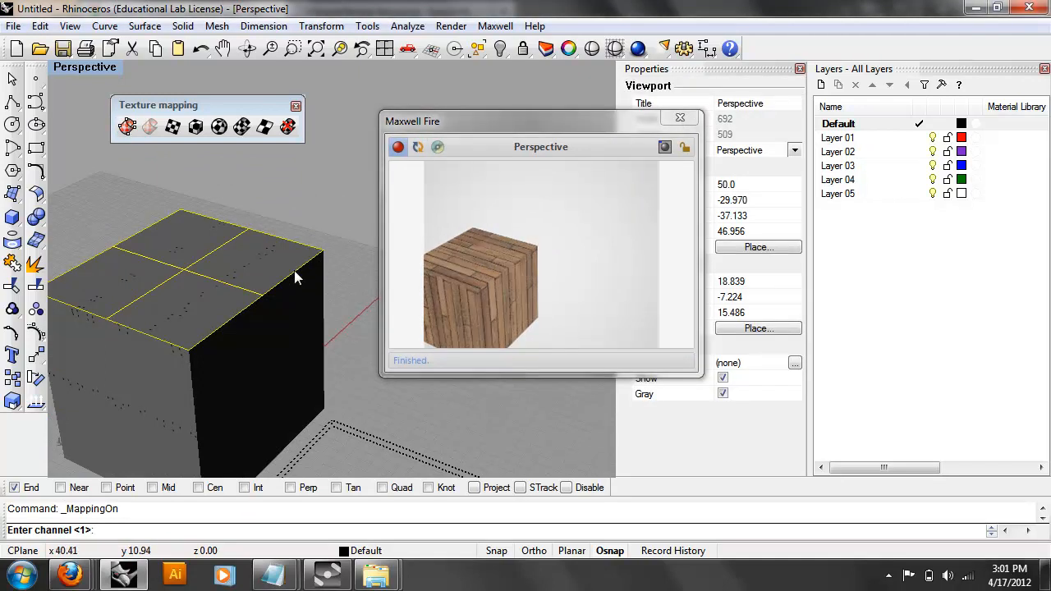
pyautogui.write('2')
pyautogui.press('Return')
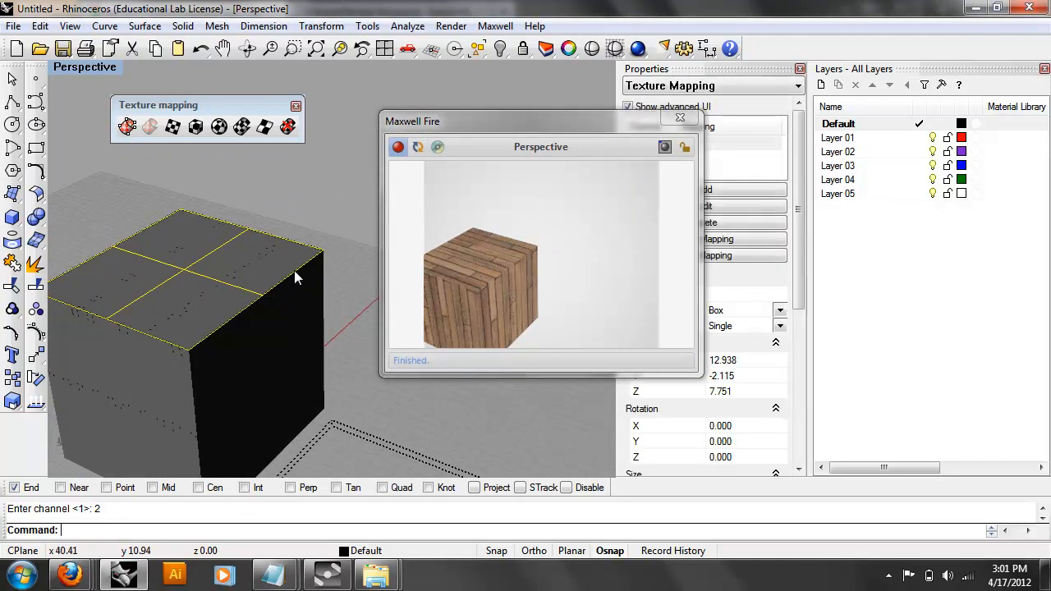
pyautogui.write('Rotate')
pyautogui.press('Return')
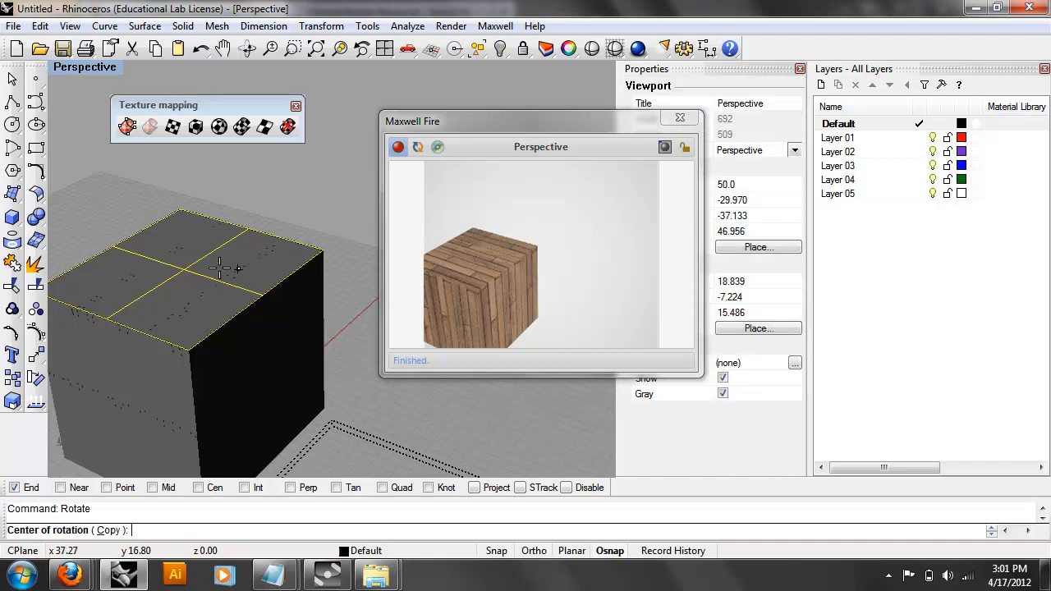
pyautogui.click(191, 264)
pyautogui.click(314, 191)
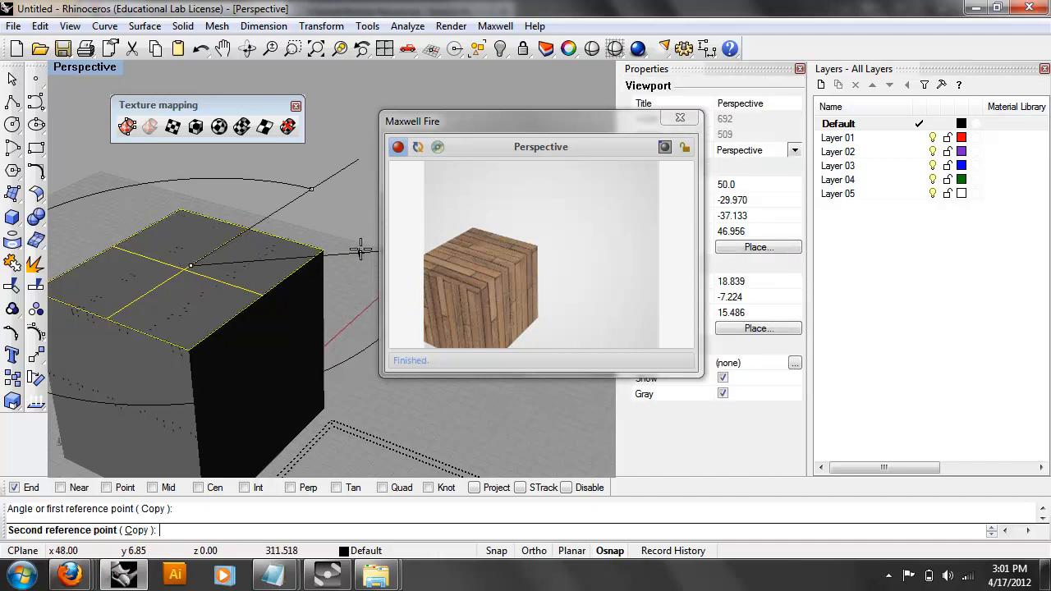
pyautogui.click(361, 246)
# Undo the face rotation, select the mapping widget, and start rotating it about the top's centre.
pyautogui.scroll(-3, 330, 244)
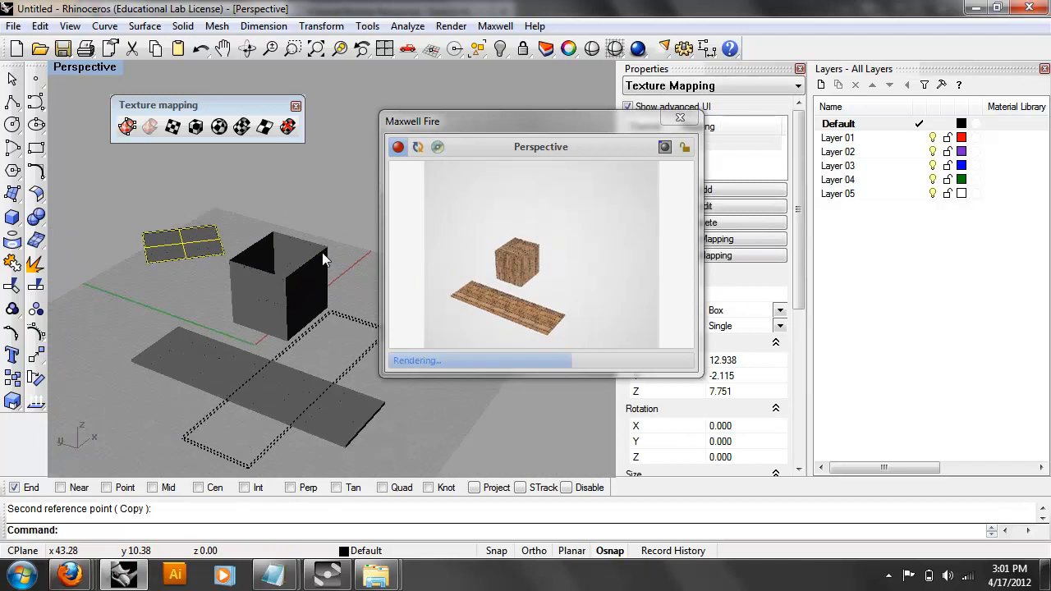
pyautogui.hotkey('ctrl', 'z')
pyautogui.scroll(5, 303, 246)
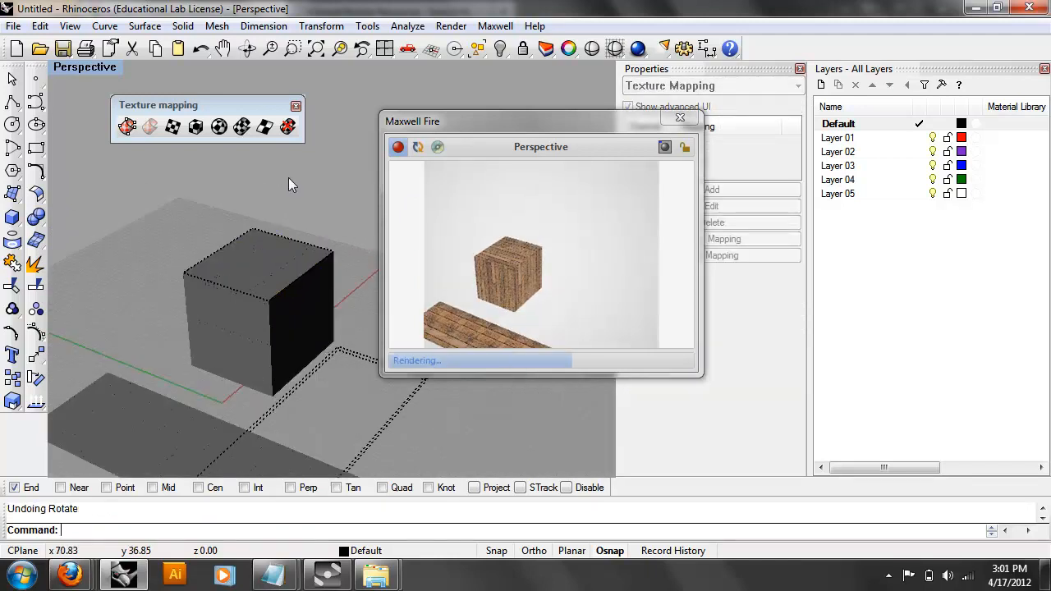
pyautogui.click(286, 307)
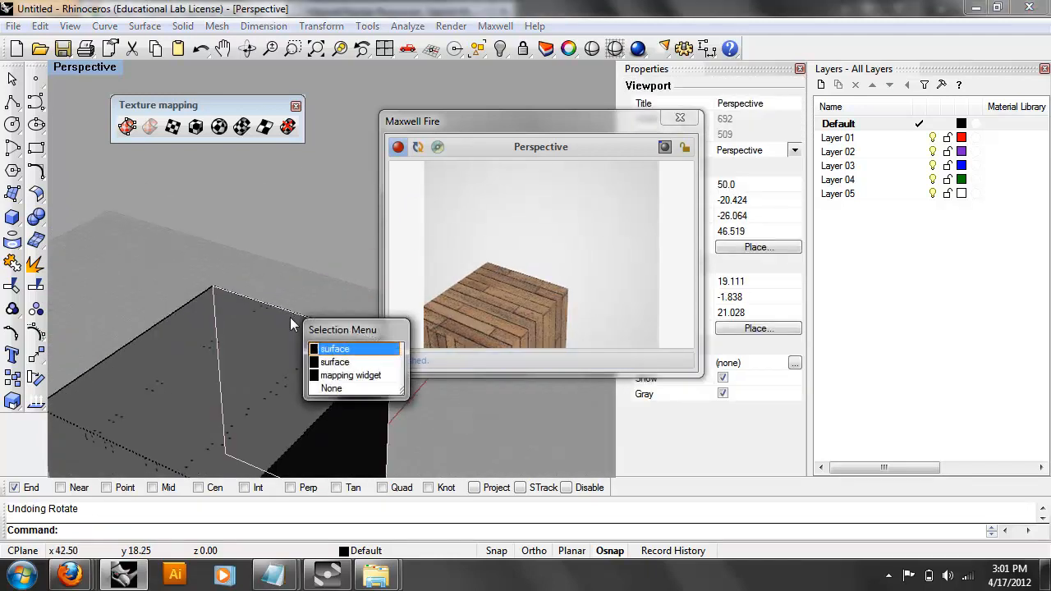
pyautogui.click(353, 380)
pyautogui.write('Rotate')
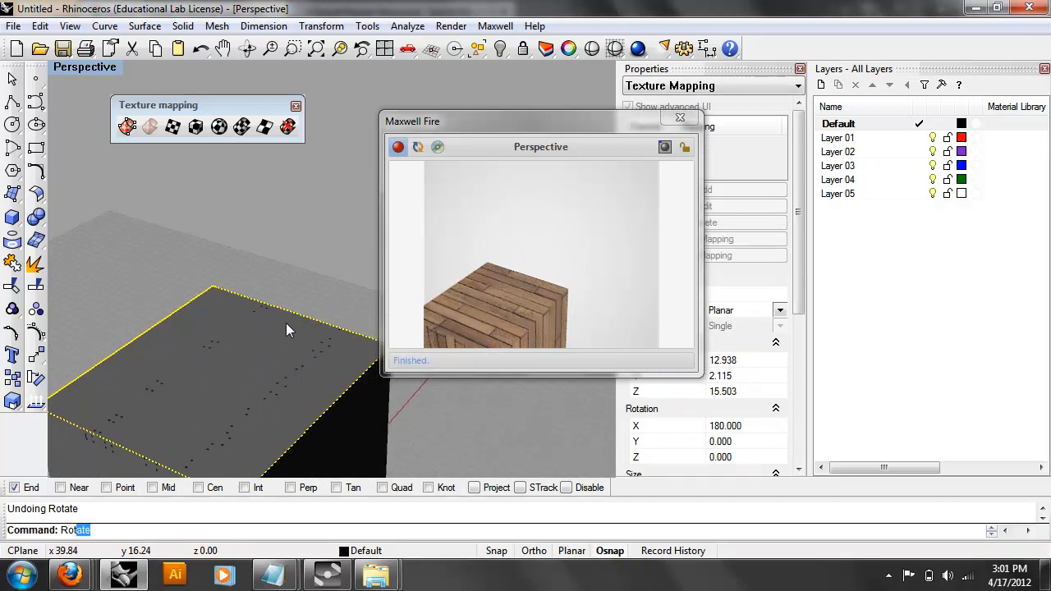
pyautogui.press('Return')
pyautogui.scroll(-4, 286, 323)
pyautogui.click(246, 357)
pyautogui.click(361, 262)
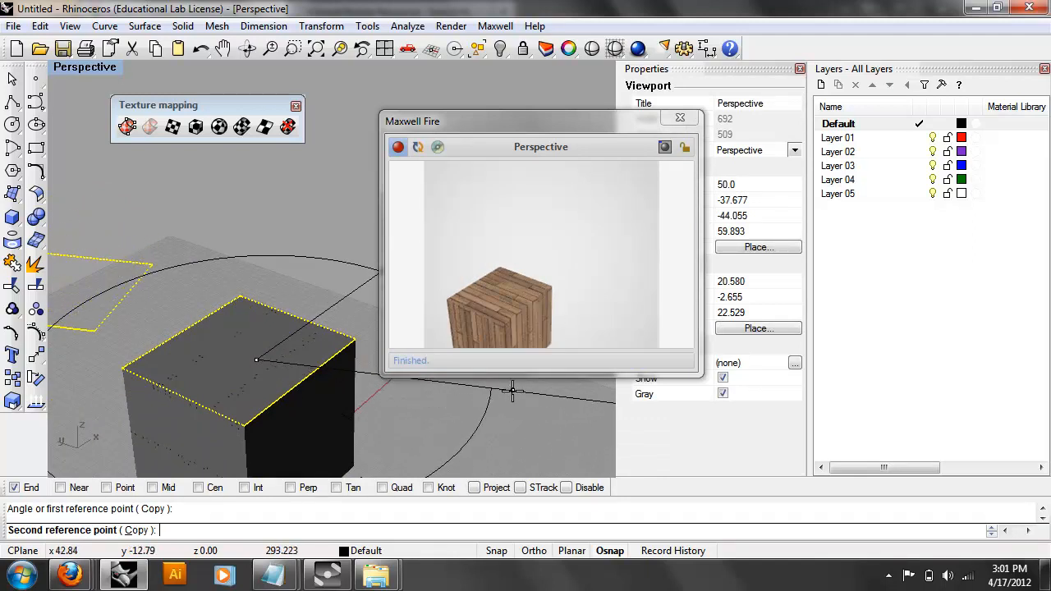
# Finish rotating the top-face mapping widget to -48.161° and refresh the Maxwell preview.
pyautogui.scroll(-3, 512, 392)
pyautogui.keyDown('shift'); pyautogui.moveTo(478, 425); pyautogui.dragTo(277, 412, button='right'); pyautogui.keyUp('shift')
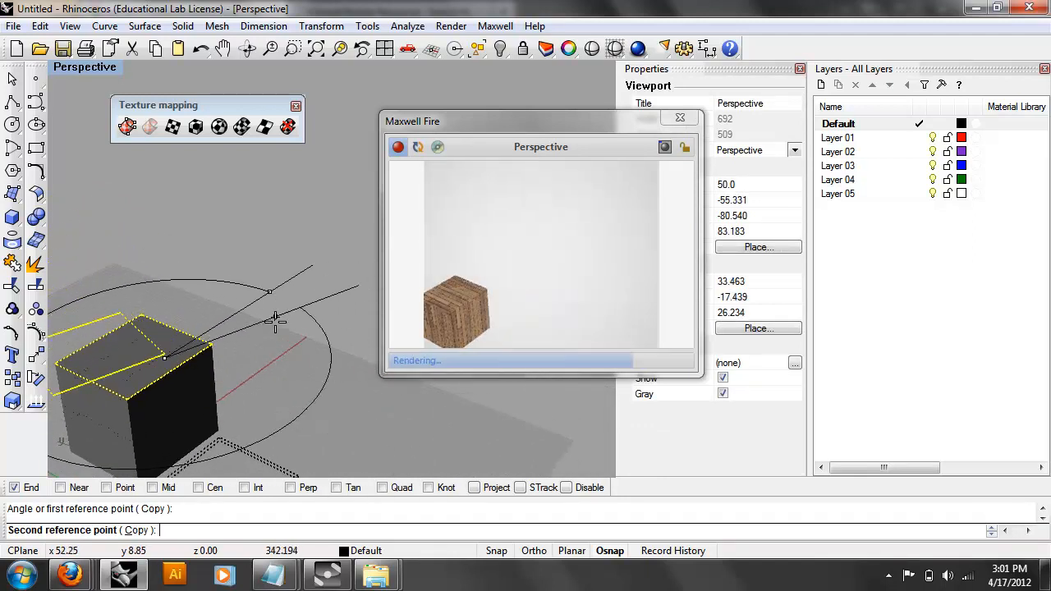
pyautogui.click(269, 346)
pyautogui.scroll(3, 258, 320)
pyautogui.click(418, 150)
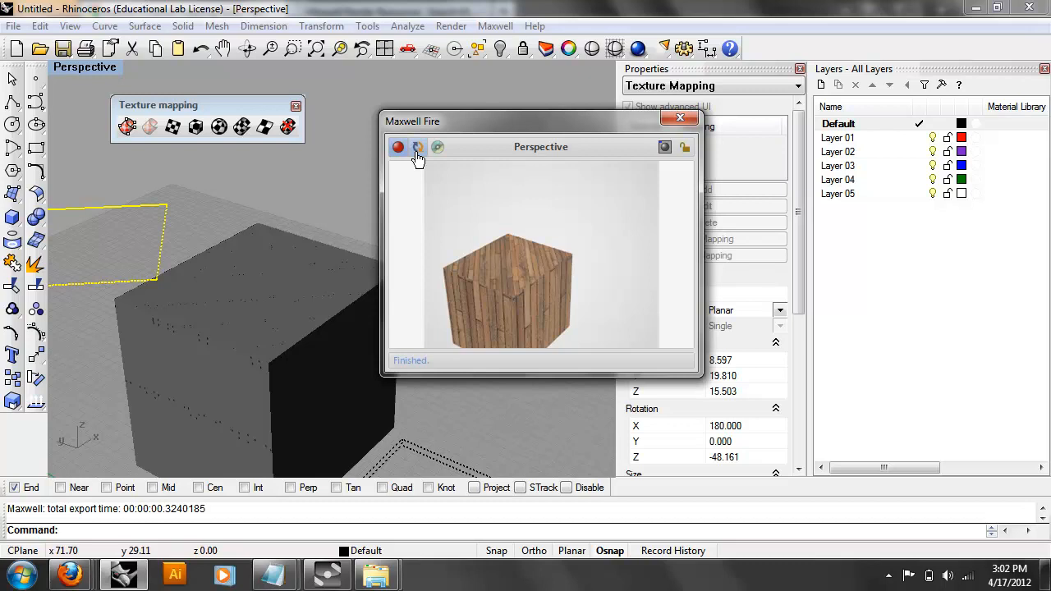
# Open recent file rendering-demo-model-2.3dm without saving Untitled, then start the Maxwell Fire preview.
pyautogui.click(13, 26)
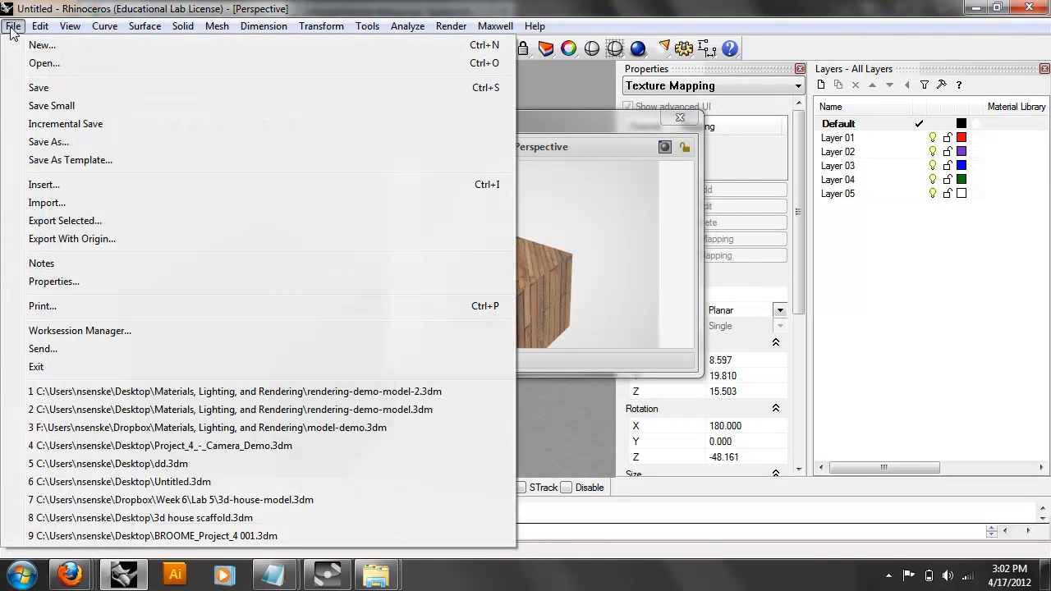
pyautogui.click(308, 394)
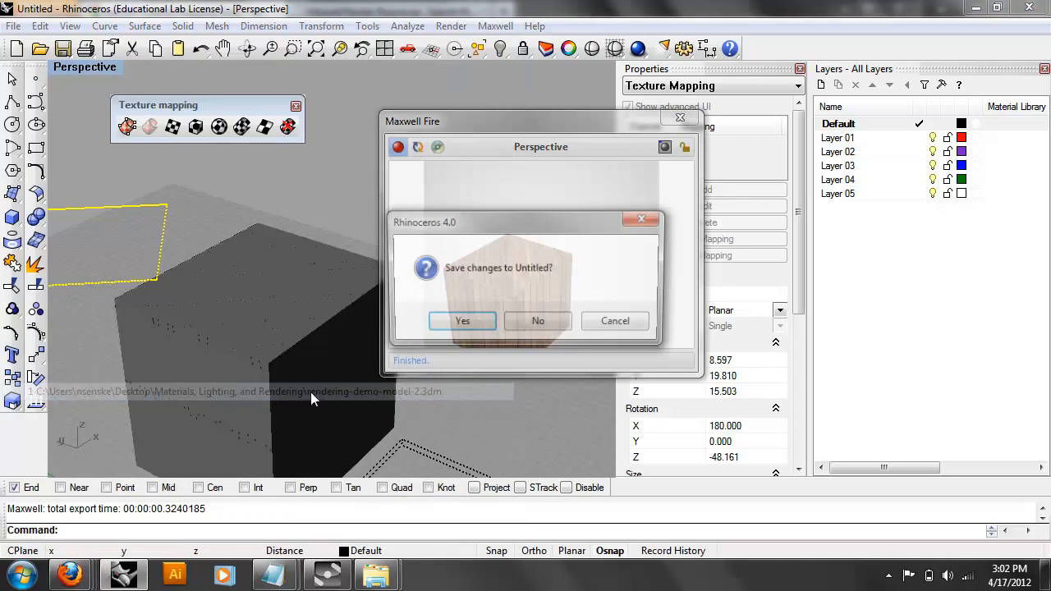
pyautogui.click(532, 321)
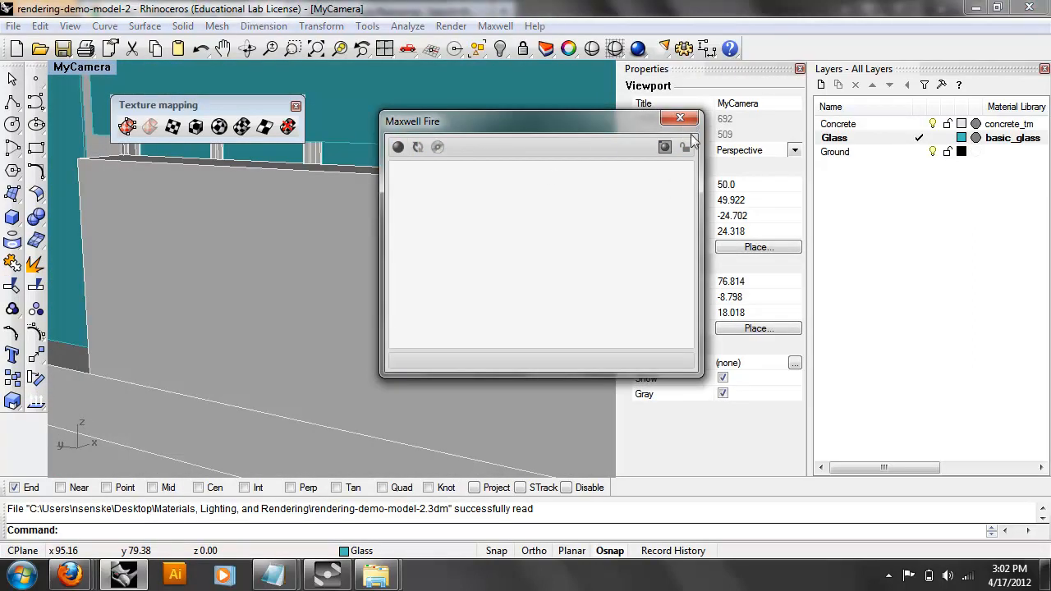
pyautogui.click(399, 146)
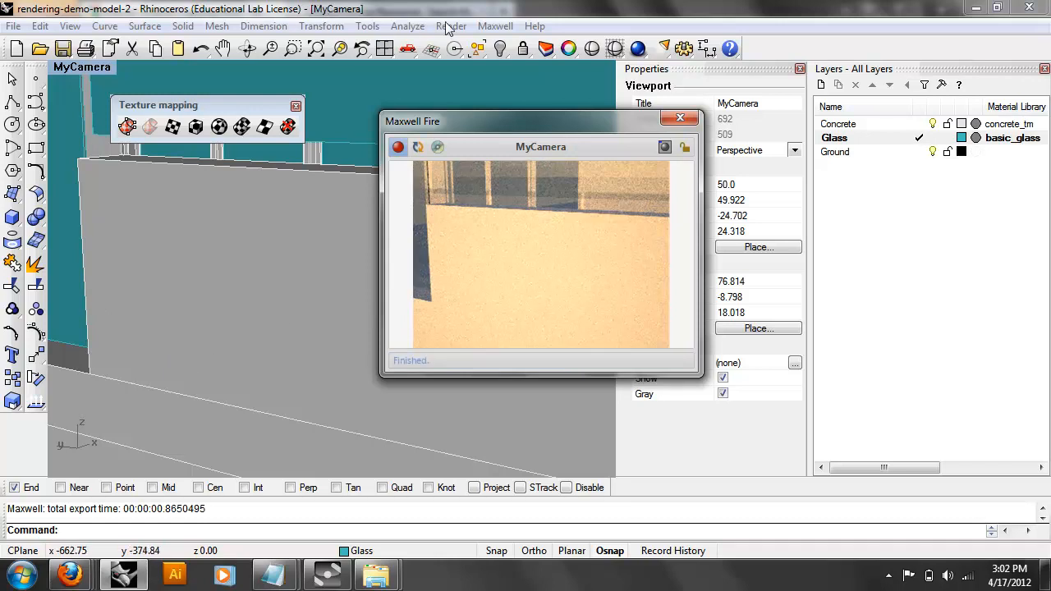
# Set the Maxwell Scene Manager environment type to Sky Dome.
pyautogui.click(495, 25)
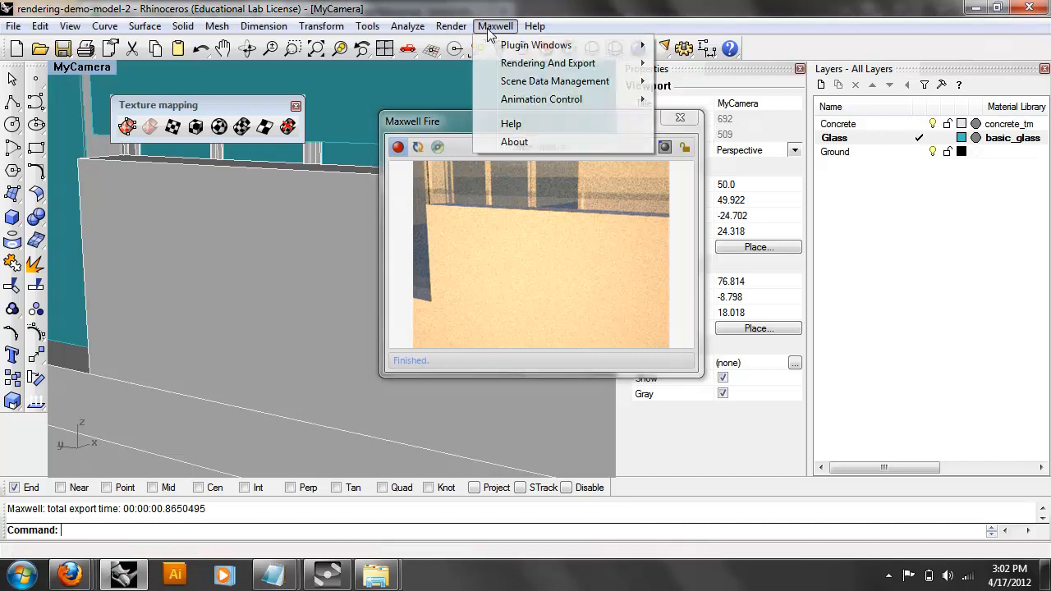
pyautogui.moveTo(542, 45)
pyautogui.click(722, 48)
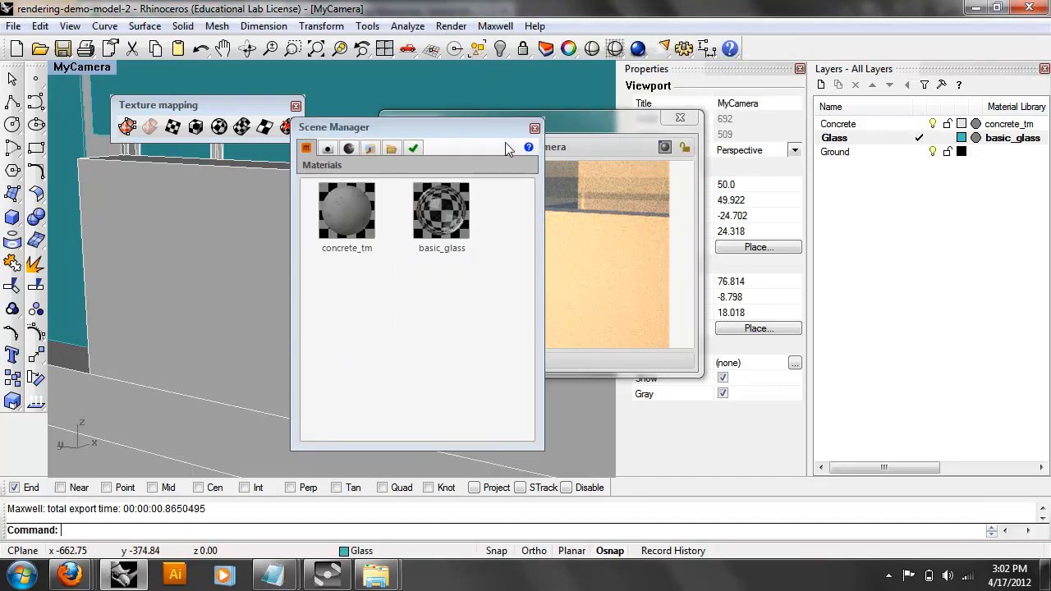
pyautogui.click(370, 148)
pyautogui.click(391, 191)
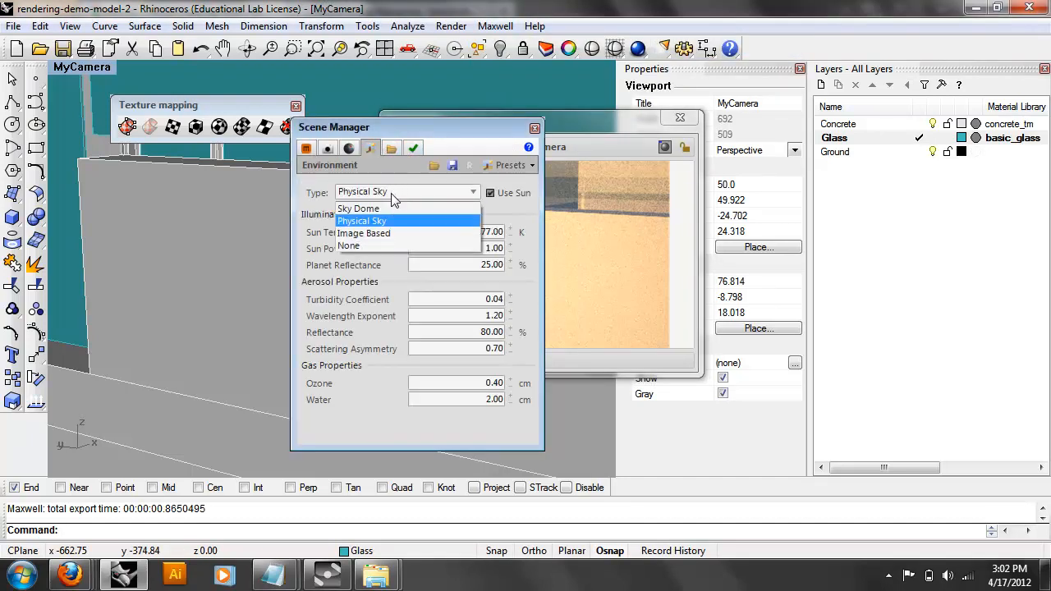
pyautogui.click(391, 206)
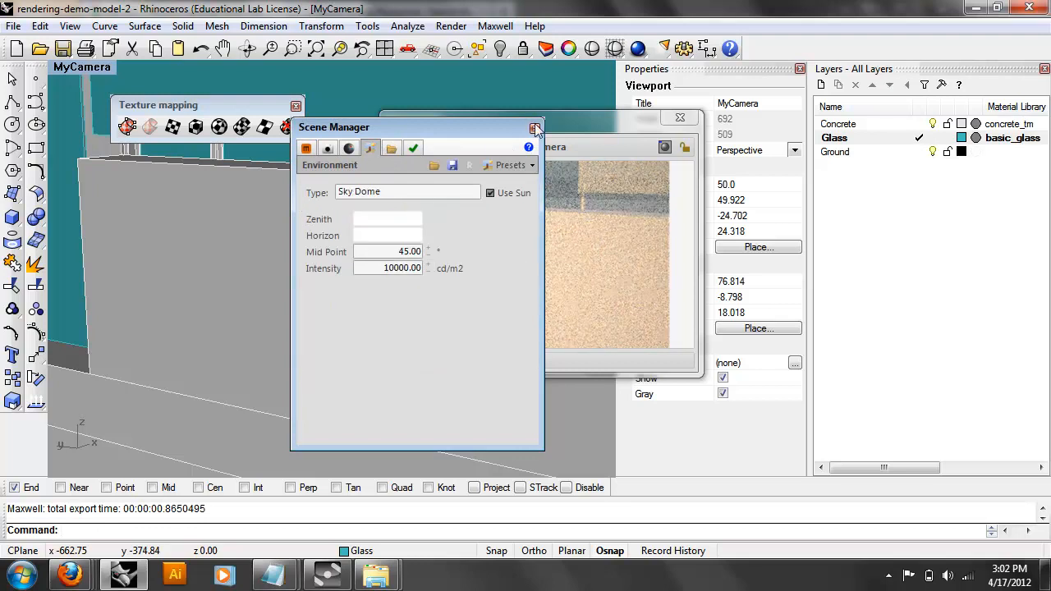
# Set the Location & Time time of day to 1:40 PM and close the Scene Manager.
pyautogui.moveTo(514, 127); pyautogui.dragTo(425, 150)
pyautogui.click(263, 173)
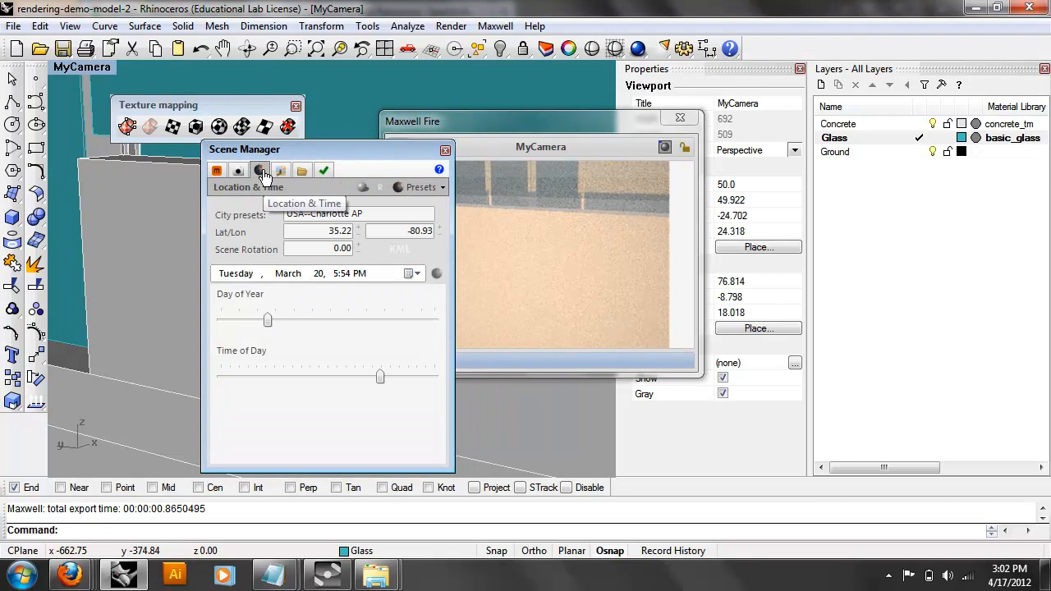
pyautogui.moveTo(381, 377); pyautogui.dragTo(345, 373)
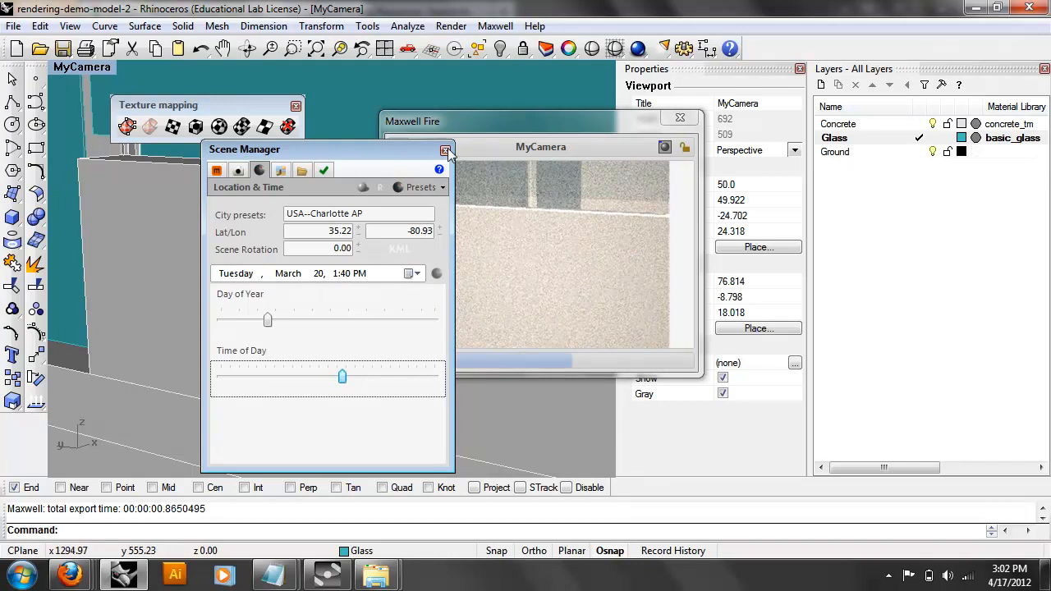
pyautogui.click(445, 150)
# Frame the balconies close up in the MyCamera viewport and close the Maxwell Fire window.
pyautogui.scroll(-5, 173, 283)
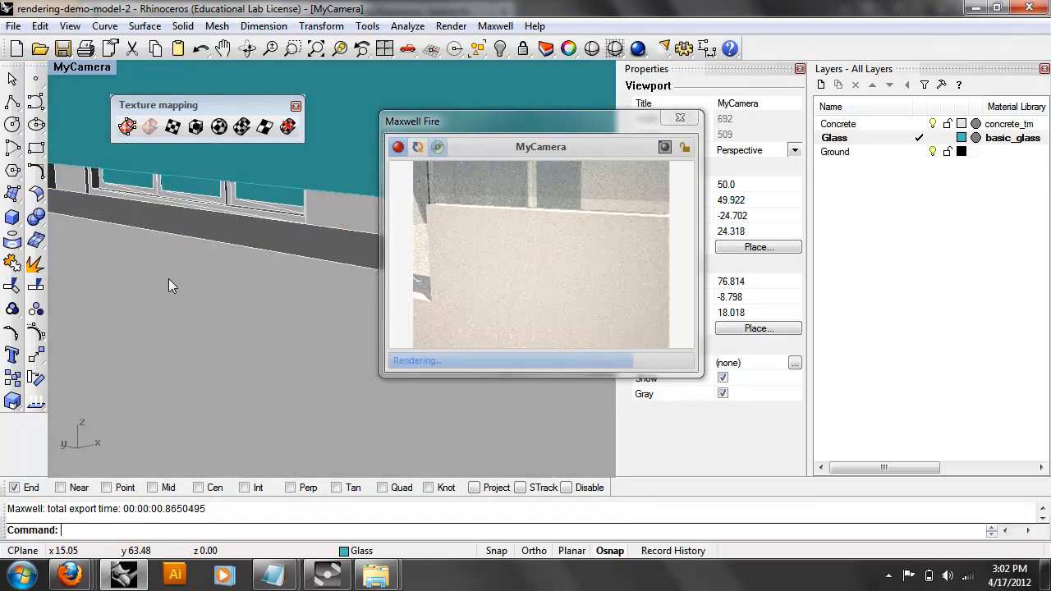
pyautogui.moveTo(190, 341); pyautogui.dragTo(154, 322, button='right')
pyautogui.scroll(-6, 154, 322)
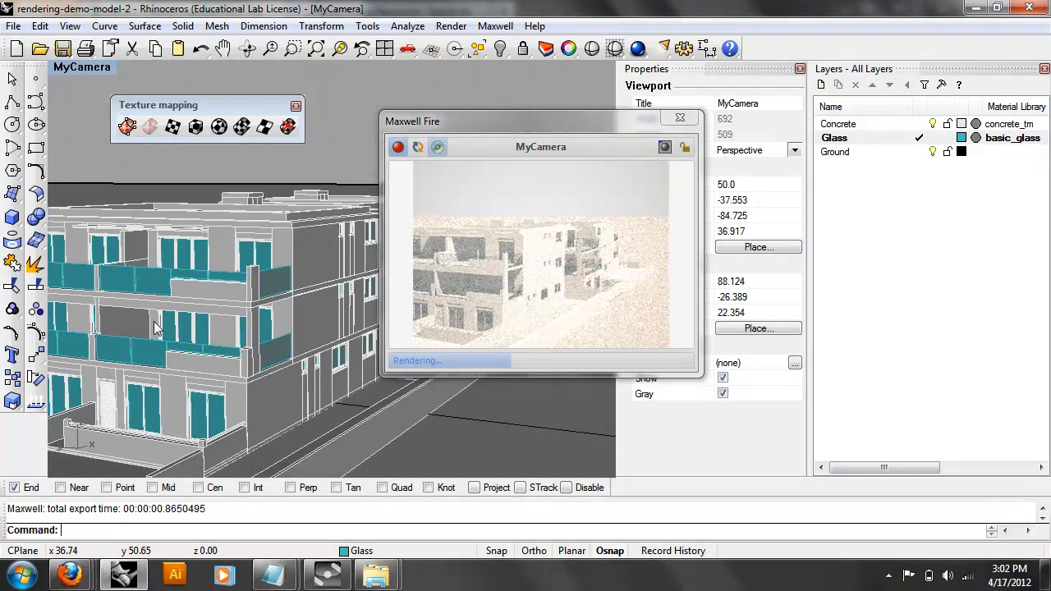
pyautogui.scroll(4, 147, 296)
pyautogui.scroll(4, 194, 289)
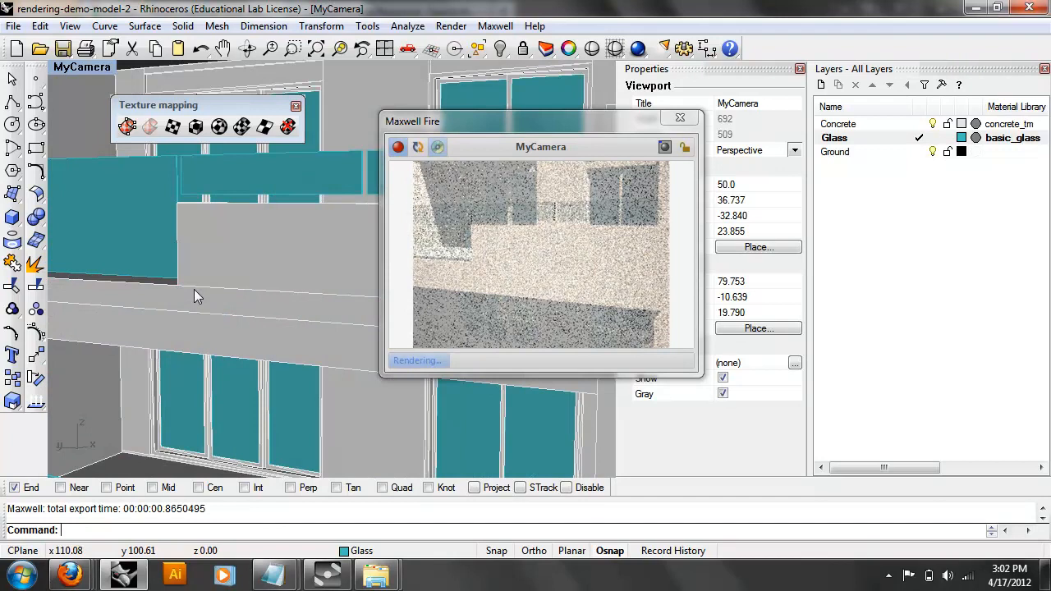
pyautogui.click(690, 123)
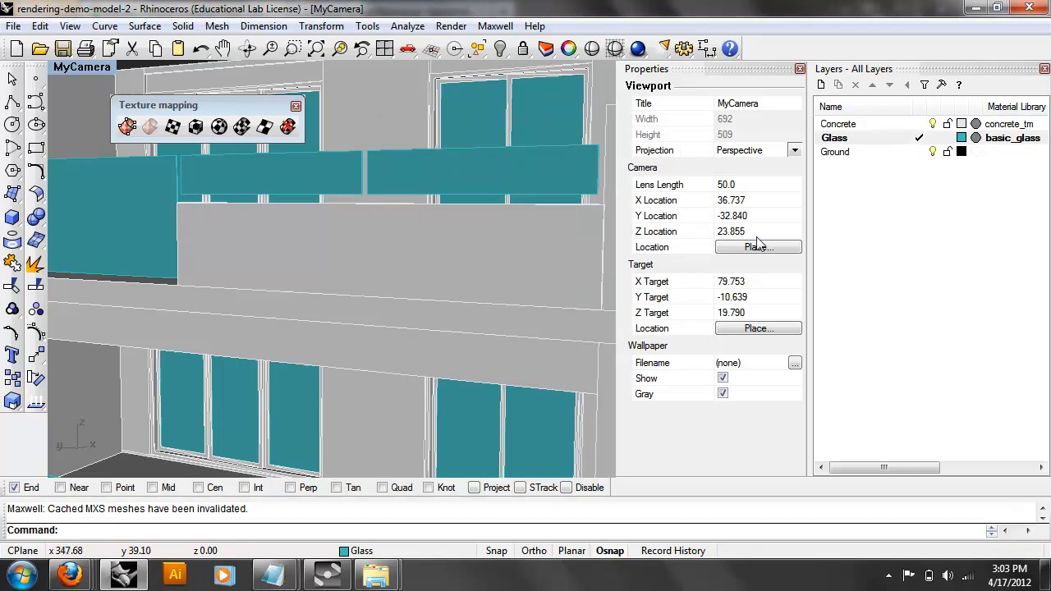
# Select all objects on the Concrete layer via the layer's Select Objects option.
pyautogui.click(846, 125)
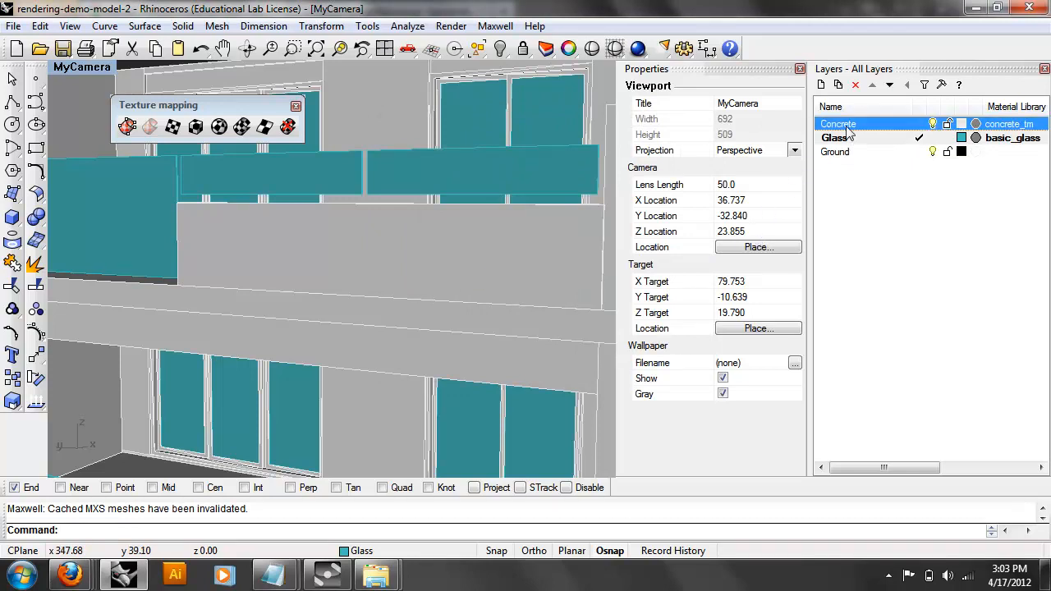
pyautogui.rightClick(848, 133)
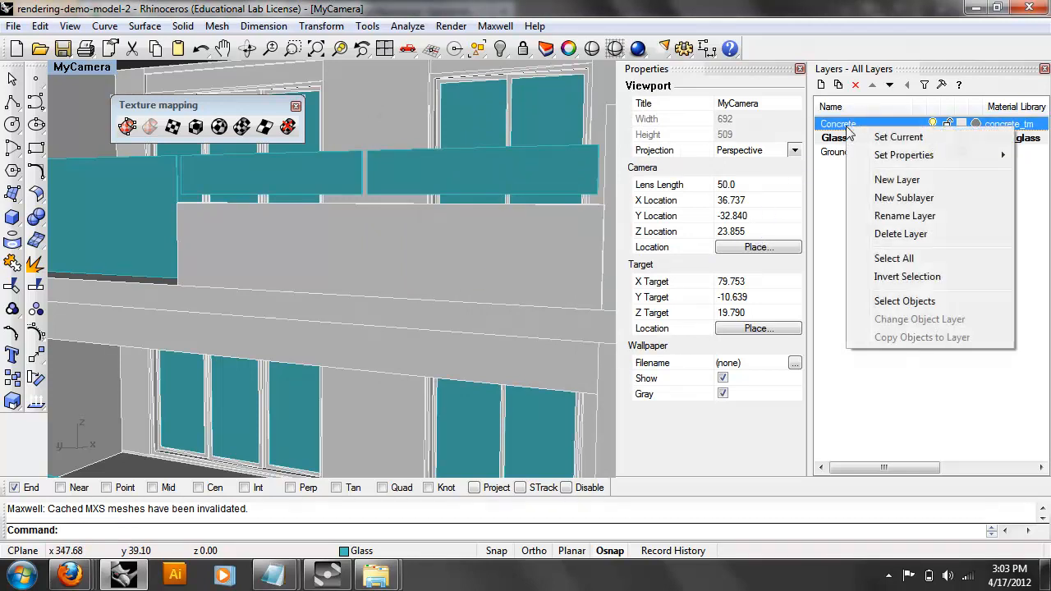
pyautogui.click(916, 261)
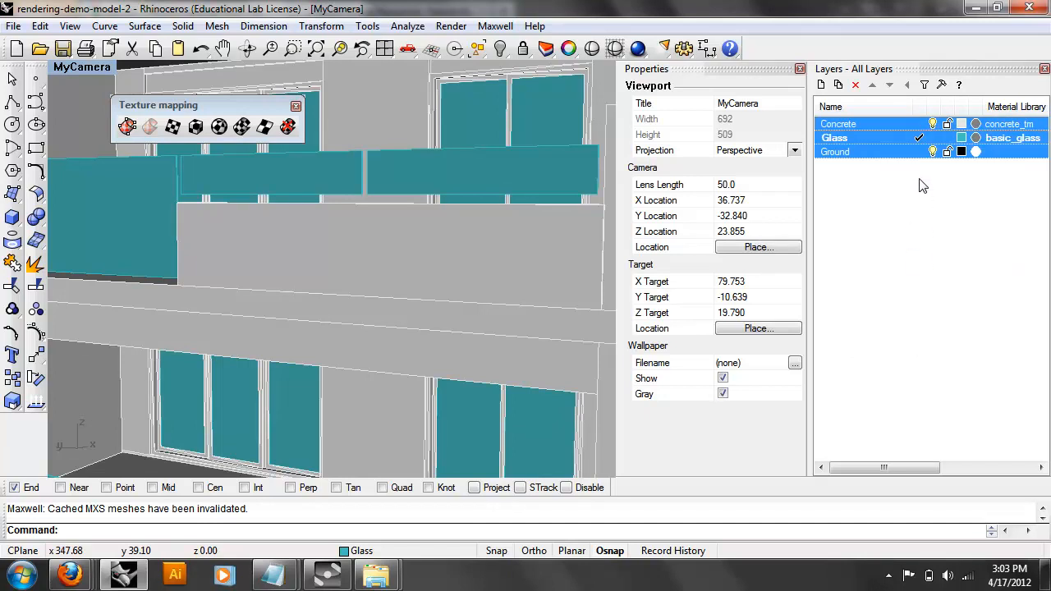
pyautogui.click(870, 138)
pyautogui.click(867, 126)
pyautogui.rightClick(864, 127)
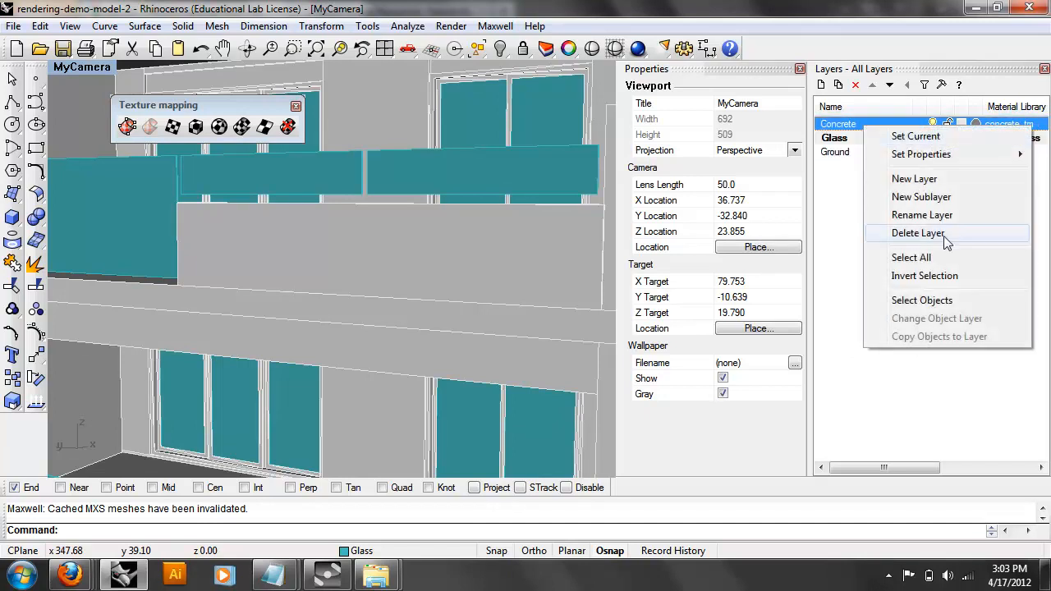
pyautogui.click(952, 300)
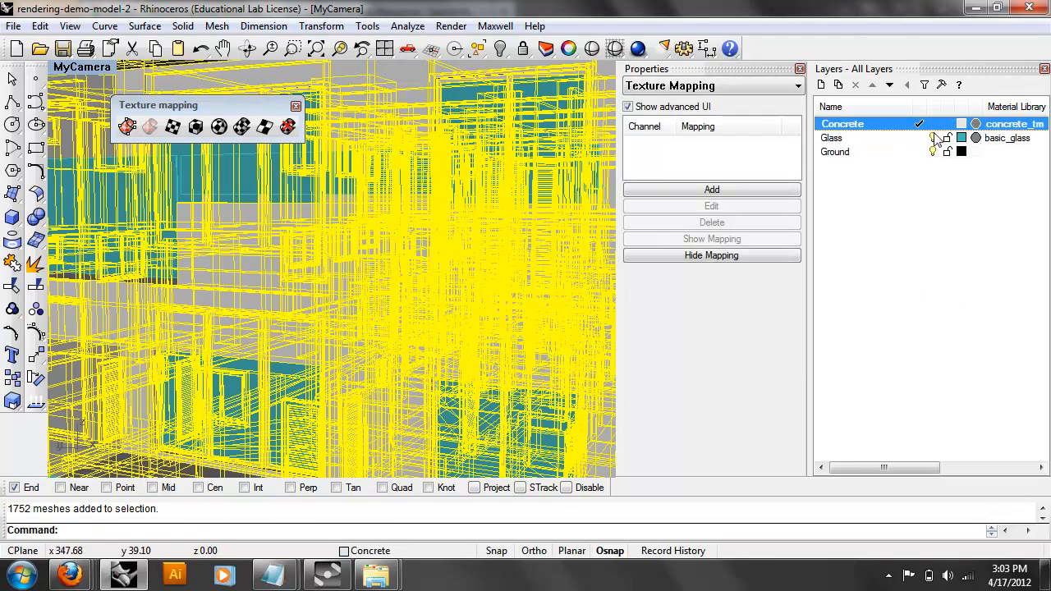
# Hide the Glass and Ground layers and zoom out to show the whole building.
pyautogui.click(933, 138)
pyautogui.click(933, 152)
pyautogui.scroll(-10, 450, 265)
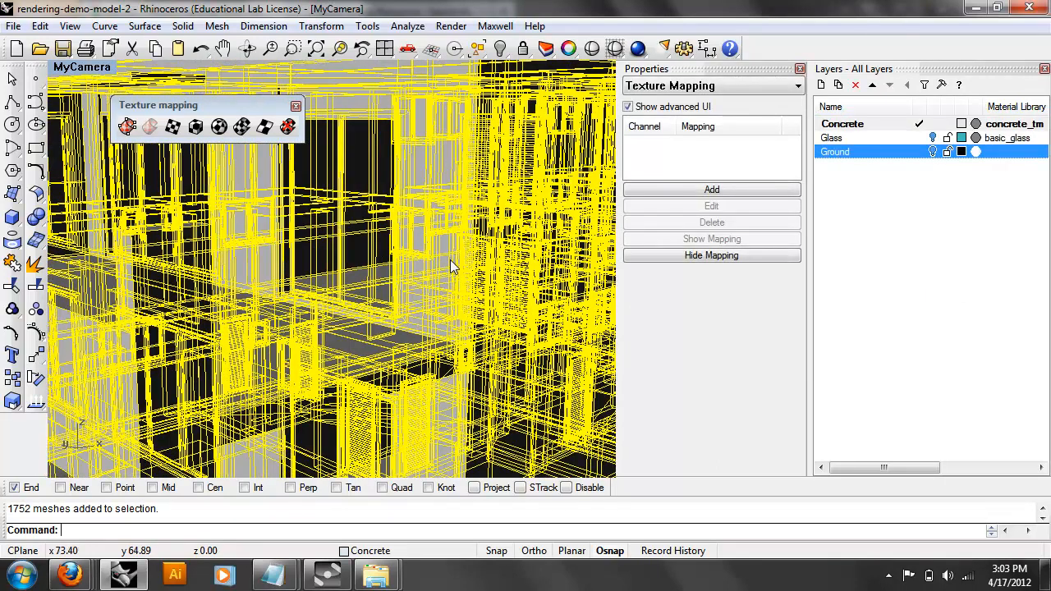
pyautogui.moveTo(460, 287); pyautogui.dragTo(442, 327, button='right')
pyautogui.scroll(4, 463, 306)
pyautogui.keyDown('shift'); pyautogui.moveTo(423, 292); pyautogui.dragTo(364, 280, button='right'); pyautogui.keyUp('shift')
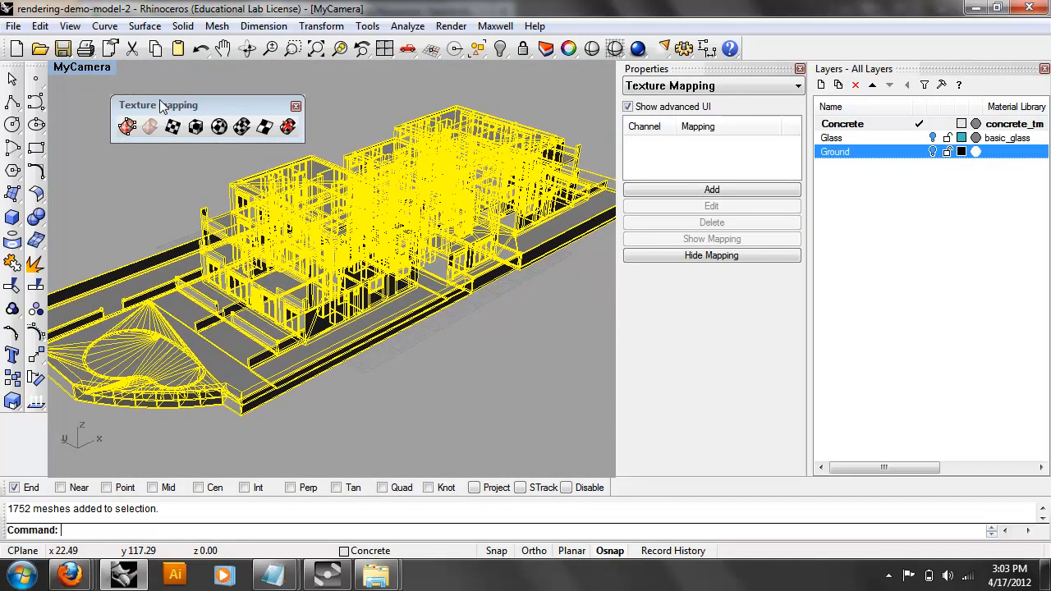
pyautogui.moveTo(157, 105); pyautogui.dragTo(154, 97)
# Start Apply Box Mapping on the concrete meshes using mapping channel 1.
pyautogui.click(193, 120)
pyautogui.moveTo(307, 291); pyautogui.dragTo(166, 276, button='right')
pyautogui.scroll(-4, 437, 341)
pyautogui.keyDown('shift'); pyautogui.moveTo(479, 342); pyautogui.dragTo(316, 328, button='right'); pyautogui.keyUp('shift')
pyautogui.moveTo(390, 433); pyautogui.dragTo(479, 428, button='right')
pyautogui.press('Return')
# Draw the mapping box around the building: two corners, the right edge, then height above the roof.
pyautogui.moveTo(394, 396); pyautogui.dragTo(549, 448, button='right')
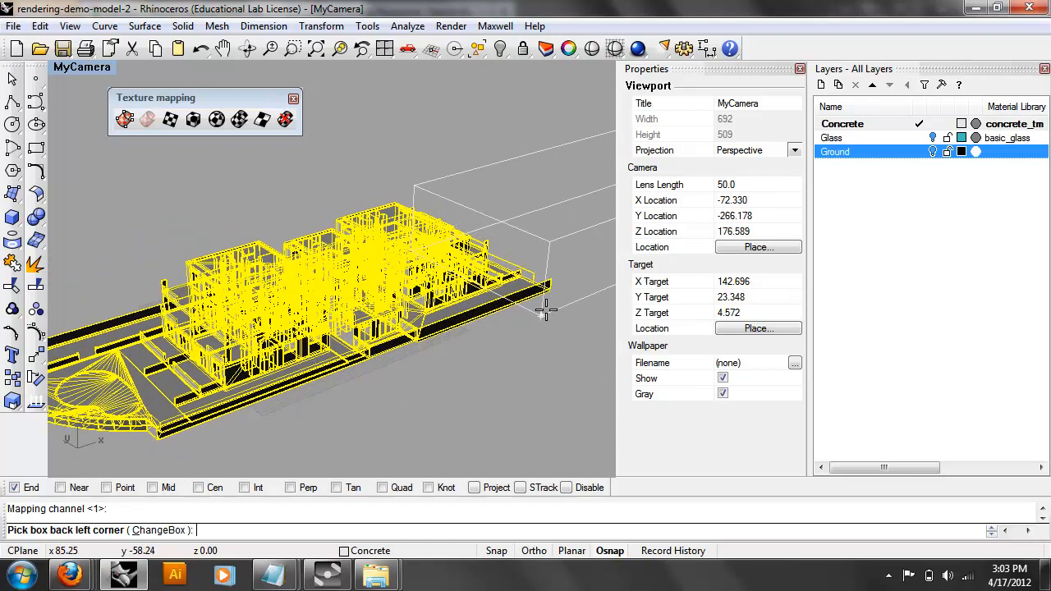
pyautogui.click(549, 289)
pyautogui.moveTo(343, 382); pyautogui.dragTo(521, 452, button='right')
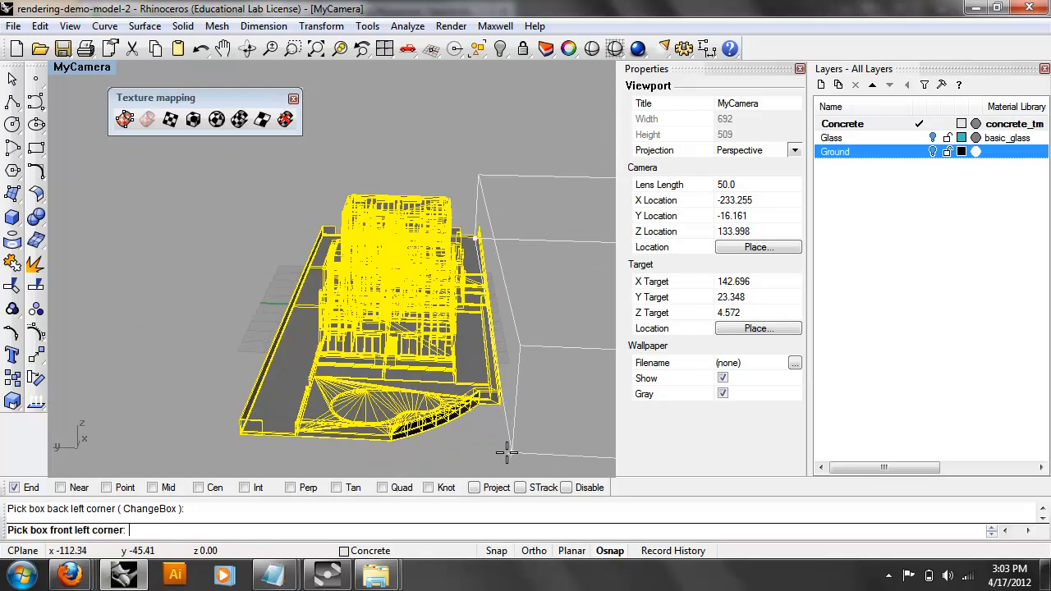
pyautogui.click(506, 450)
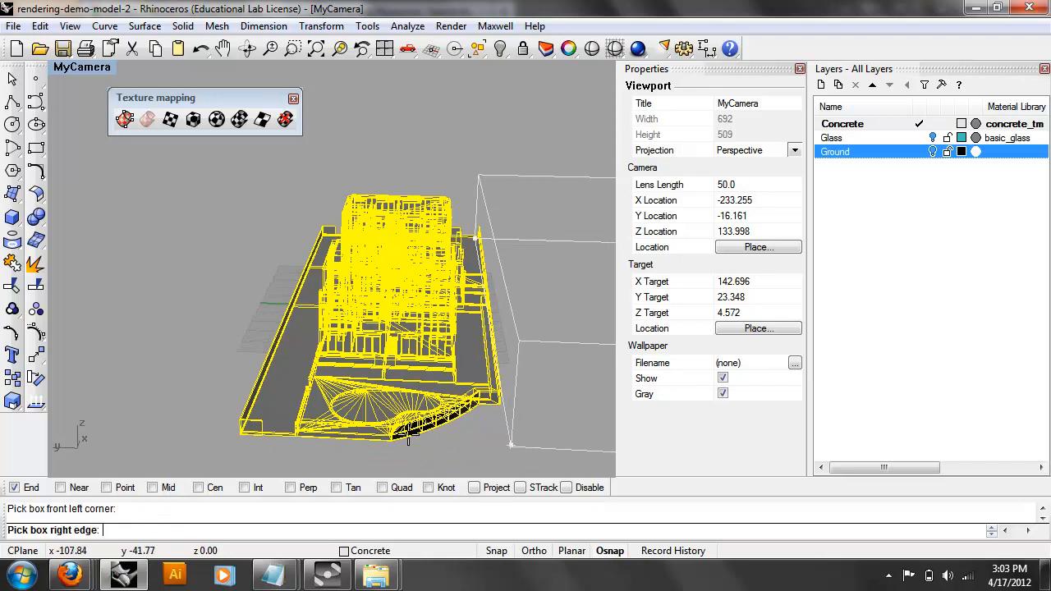
pyautogui.click(246, 414)
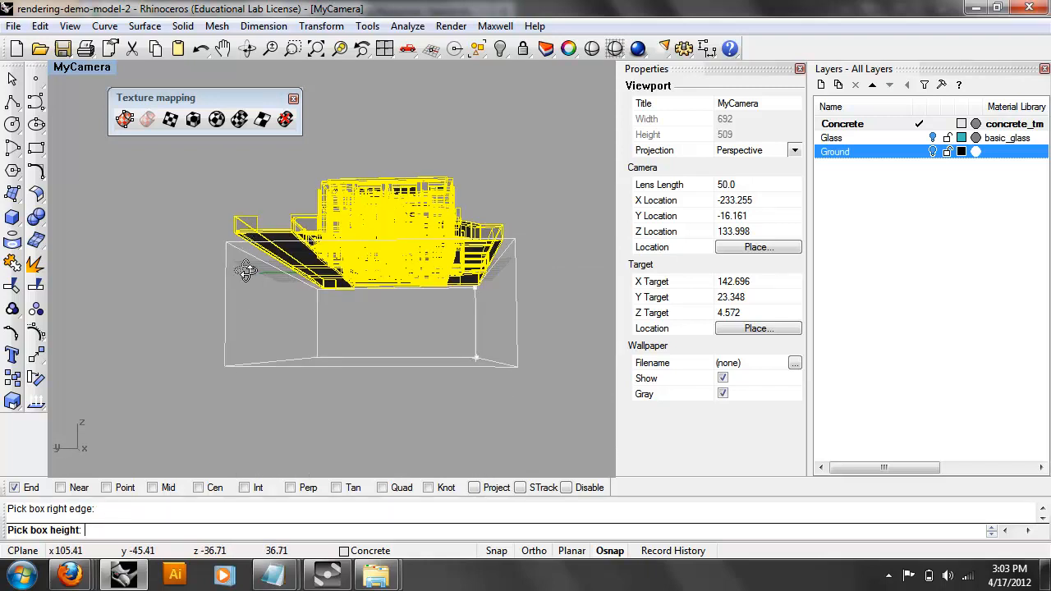
pyautogui.moveTo(250, 246); pyautogui.dragTo(246, 275, button='right')
pyautogui.moveTo(252, 208); pyautogui.dragTo(262, 198, button='right')
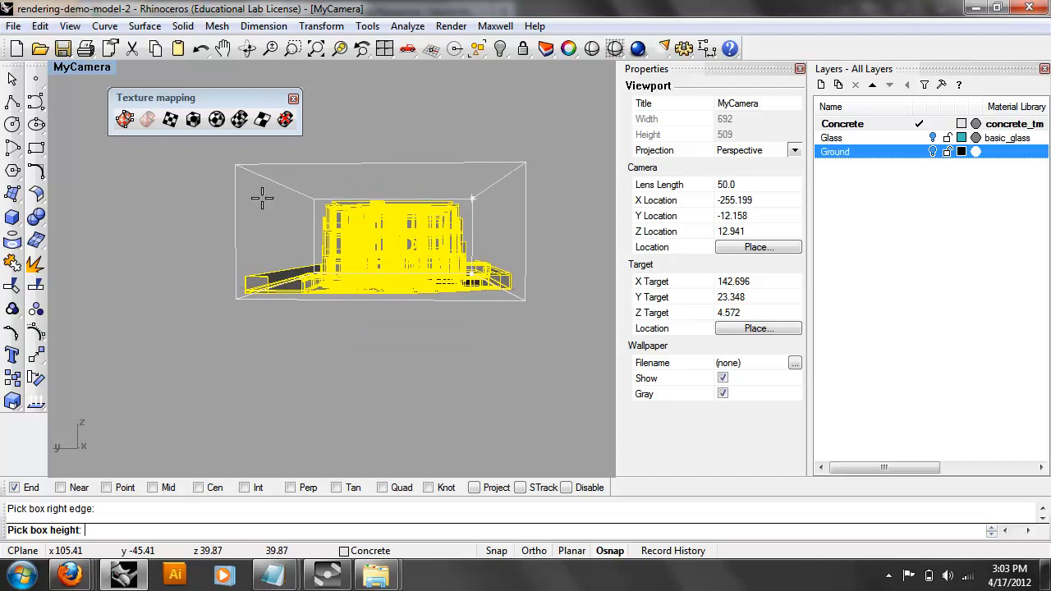
pyautogui.click(264, 197)
# Accept Single texture space and tiling 1, then deselect the building meshes.
pyautogui.moveTo(498, 246); pyautogui.dragTo(400, 293, button='right')
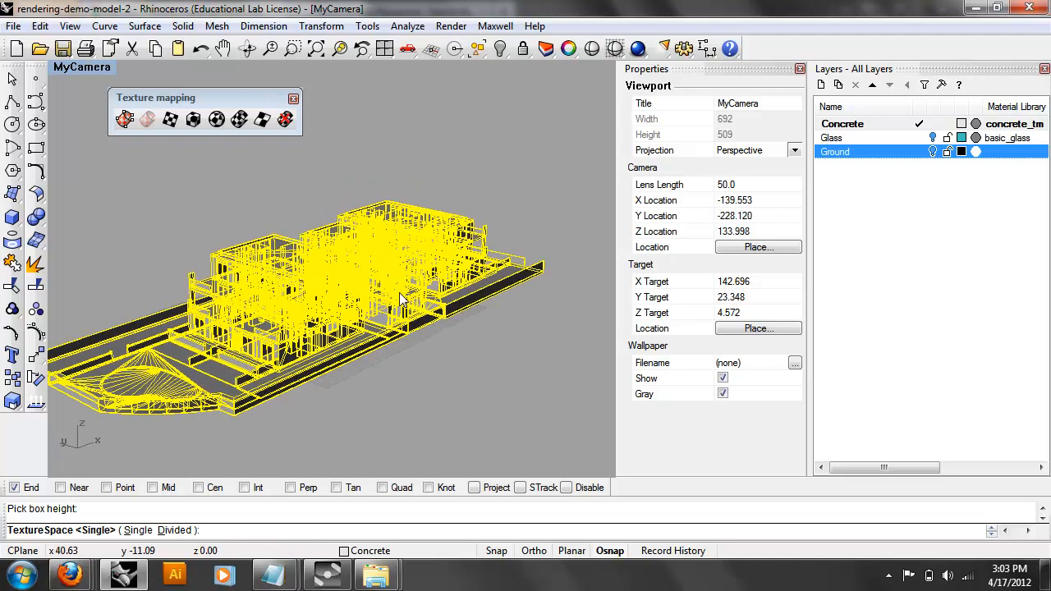
pyautogui.press('Return')
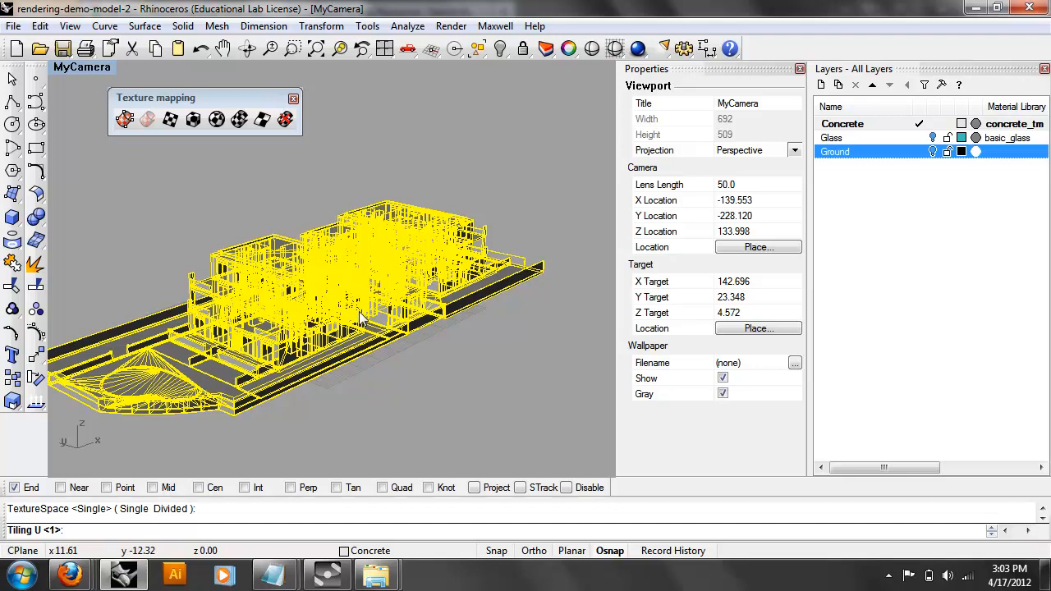
pyautogui.press('Return')
pyautogui.press('Return')
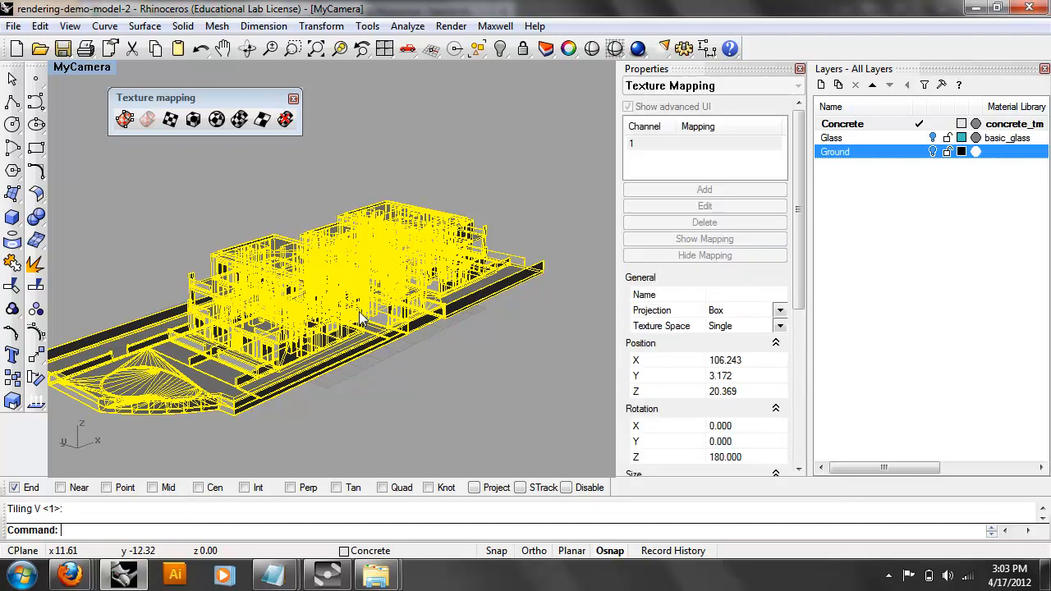
pyautogui.moveTo(399, 378); pyautogui.dragTo(465, 369, button='right')
pyautogui.click(466, 362)
pyautogui.scroll(5, 468, 347)
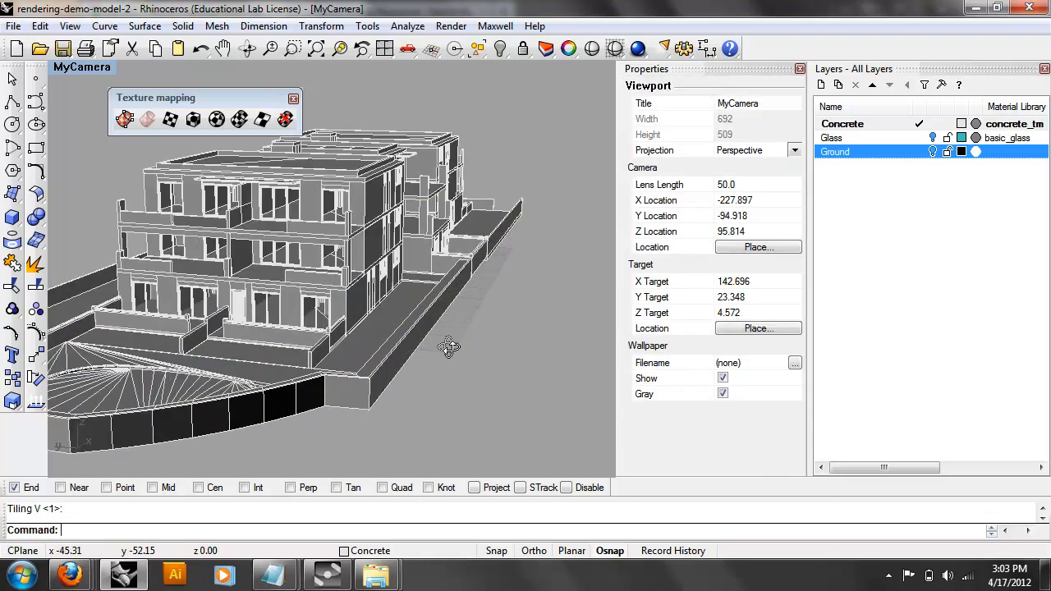
pyautogui.click(495, 26)
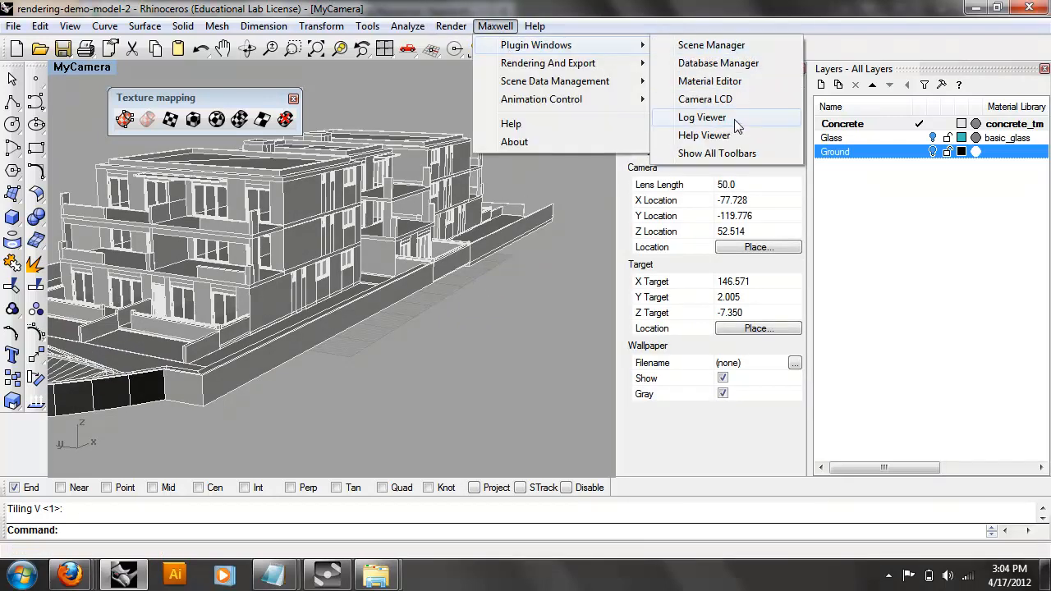
# Open Maxwell Fire, start rendering MyCamera, and orbit and zoom to the concrete-textured building.
pyautogui.moveTo(611, 65)
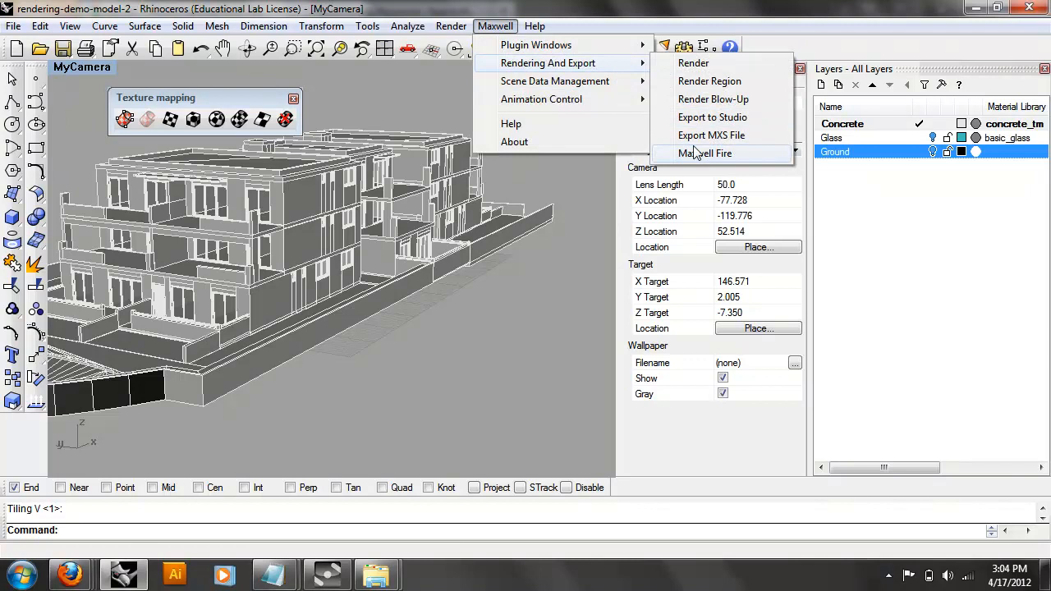
pyautogui.click(707, 153)
pyautogui.click(398, 147)
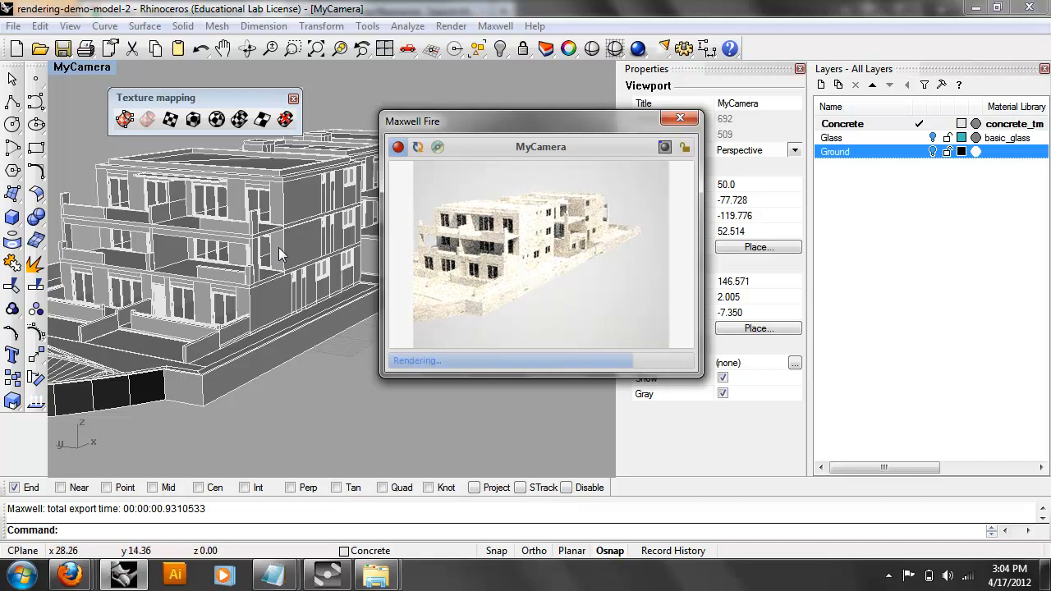
pyautogui.moveTo(271, 249); pyautogui.dragTo(195, 268, button='right')
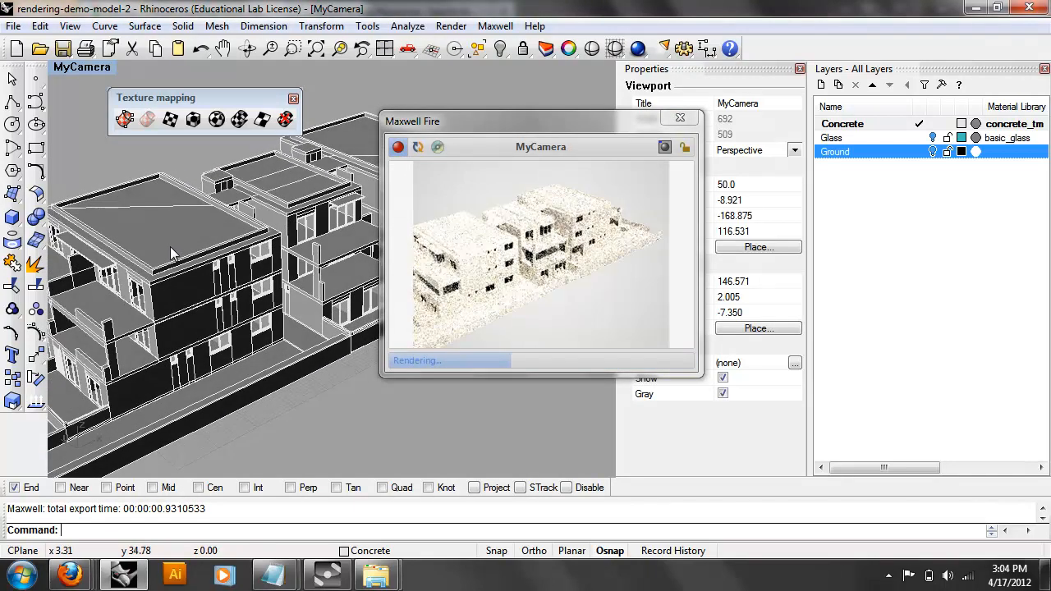
pyautogui.scroll(4, 178, 247)
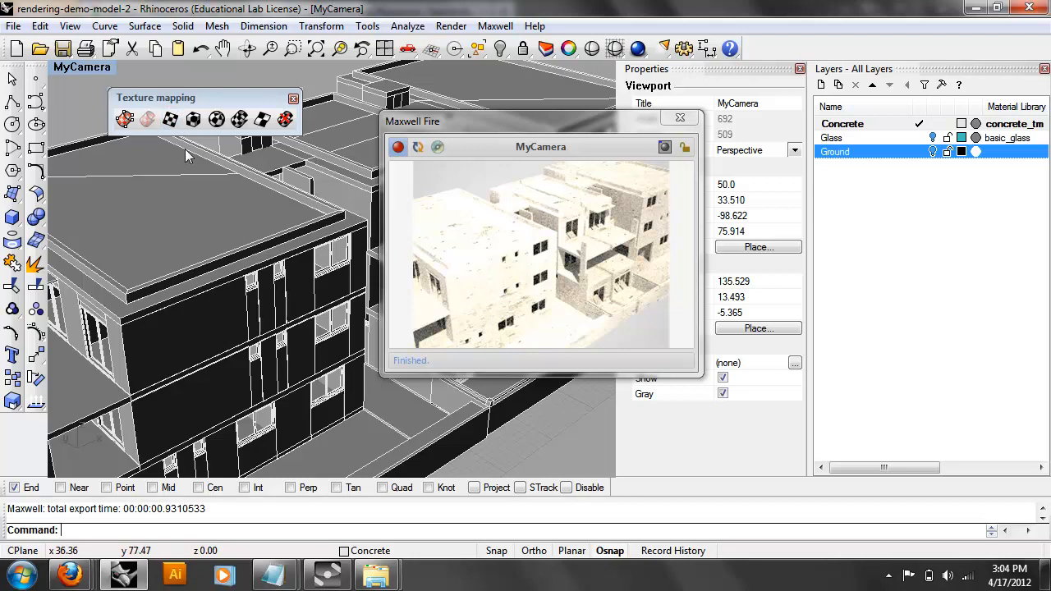
# Select all meshes and show their box mapping size 214.337, 84.486, 40.738 beside Maxwell Fire.
pyautogui.hotkey('ctrl', 'a')
pyautogui.moveTo(622, 121); pyautogui.dragTo(473, 106)
pyautogui.moveTo(794, 302); pyautogui.dragTo(795, 433)
# Orbit and zoom MyCamera to a closer, reframed shot of the concrete building.
pyautogui.moveTo(457, 383); pyautogui.dragTo(284, 424, button='right')
pyautogui.scroll(-8, 353, 398)
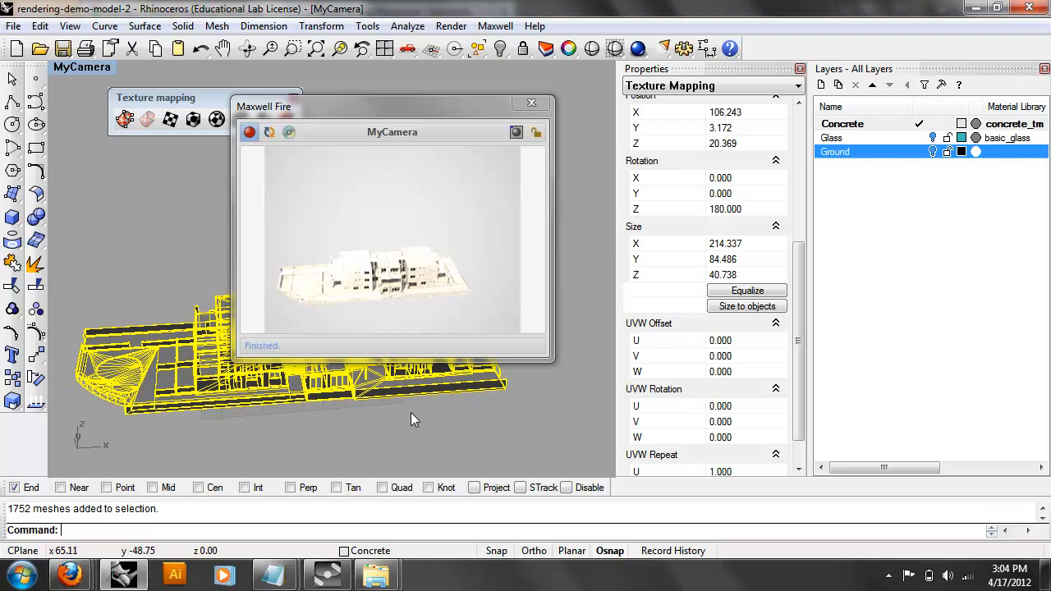
pyautogui.moveTo(298, 436); pyautogui.dragTo(372, 399, button='right')
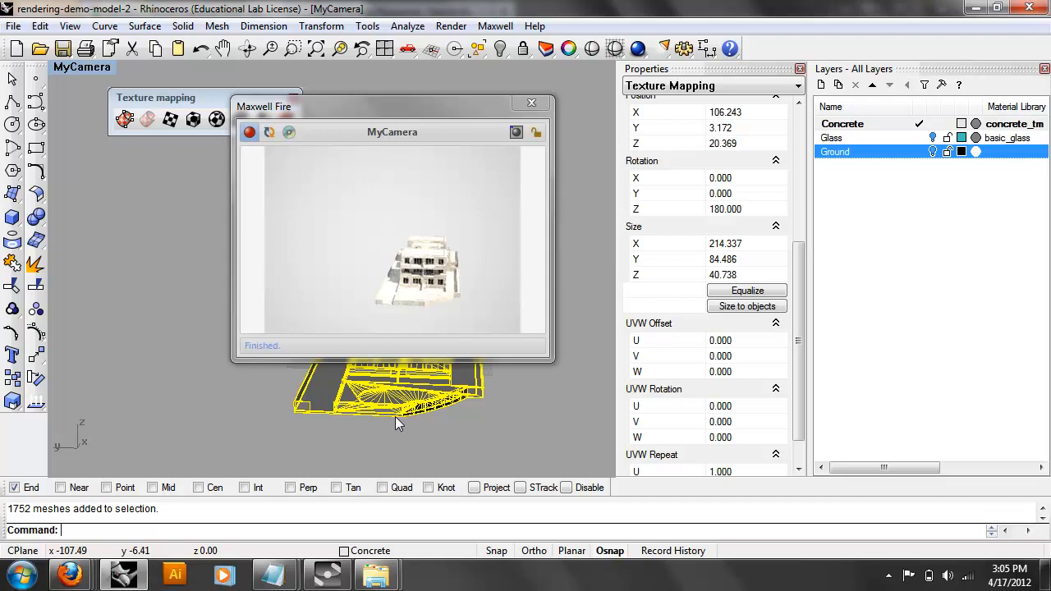
pyautogui.moveTo(407, 412); pyautogui.dragTo(262, 432, button='right')
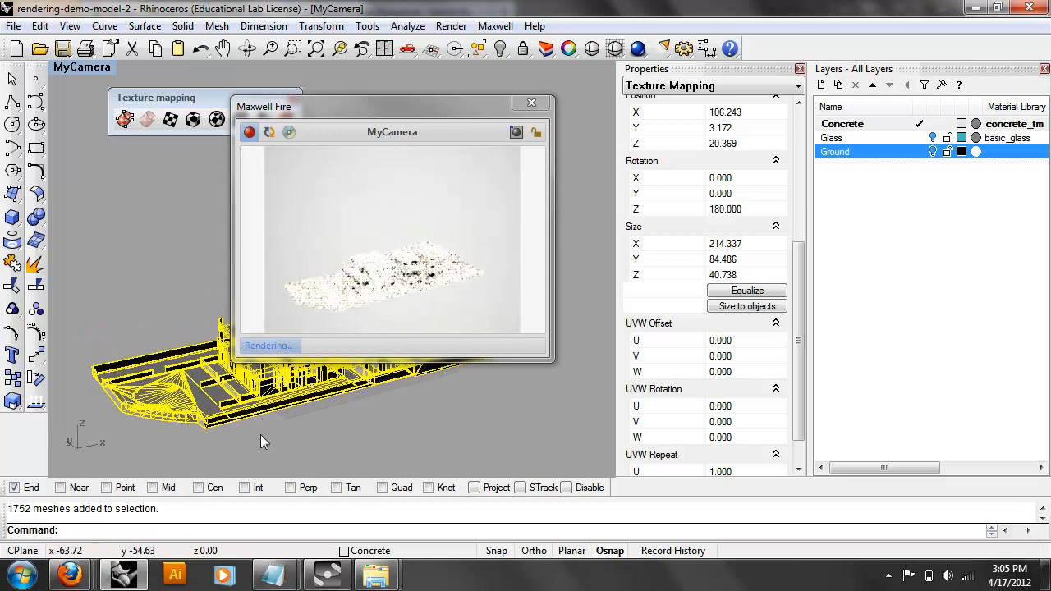
pyautogui.moveTo(213, 455); pyautogui.dragTo(196, 415, button='right')
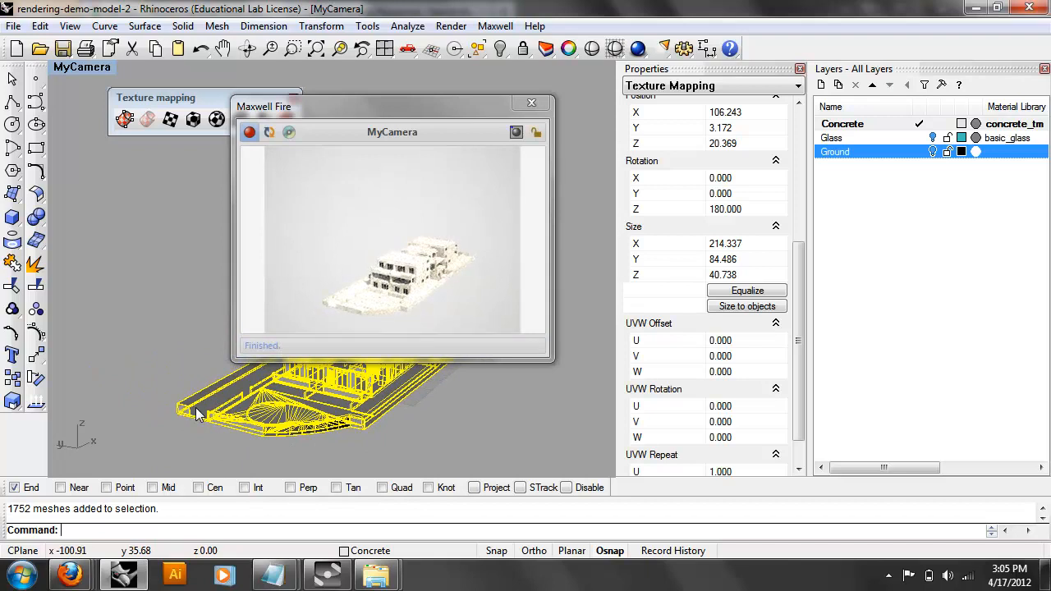
pyautogui.scroll(5, 386, 398)
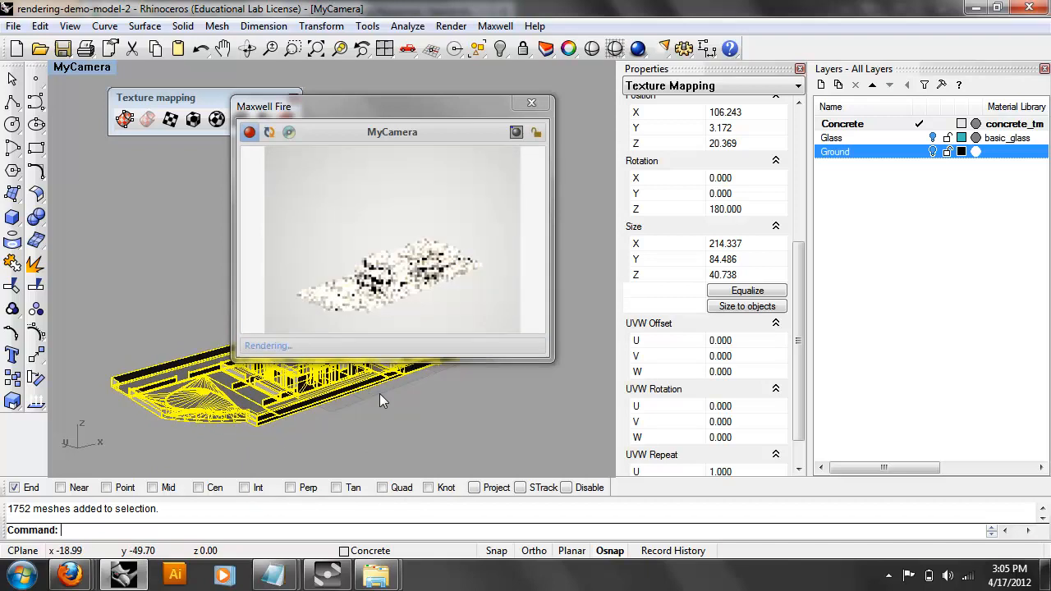
pyautogui.scroll(-1, 772, 398)
# Set the Texture Mapping UVW Repeat to U 10 and V 4.
pyautogui.click(730, 433)
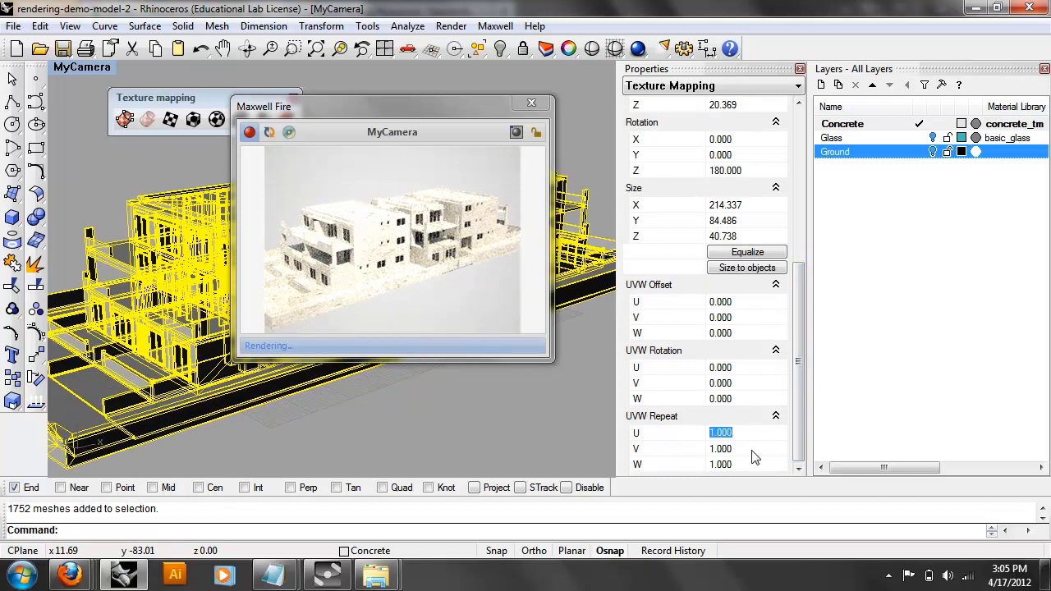
pyautogui.write('10')
pyautogui.press('Return')
pyautogui.click(752, 448)
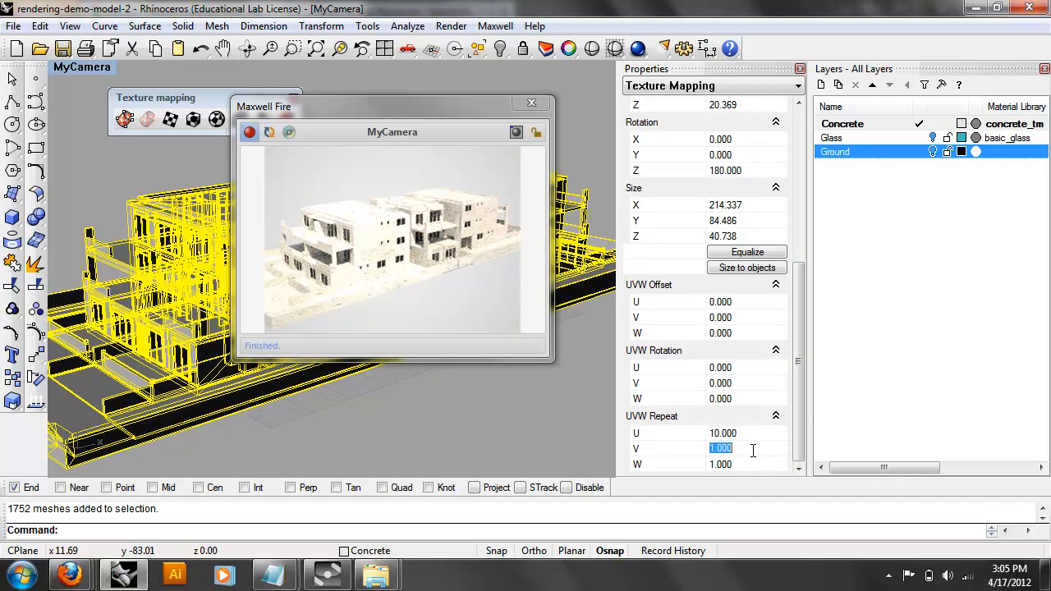
pyautogui.press('Return')
# Refresh the Maxwell Fire scene and orbit closer to the facade to check the finer texture.
pyautogui.click(271, 134)
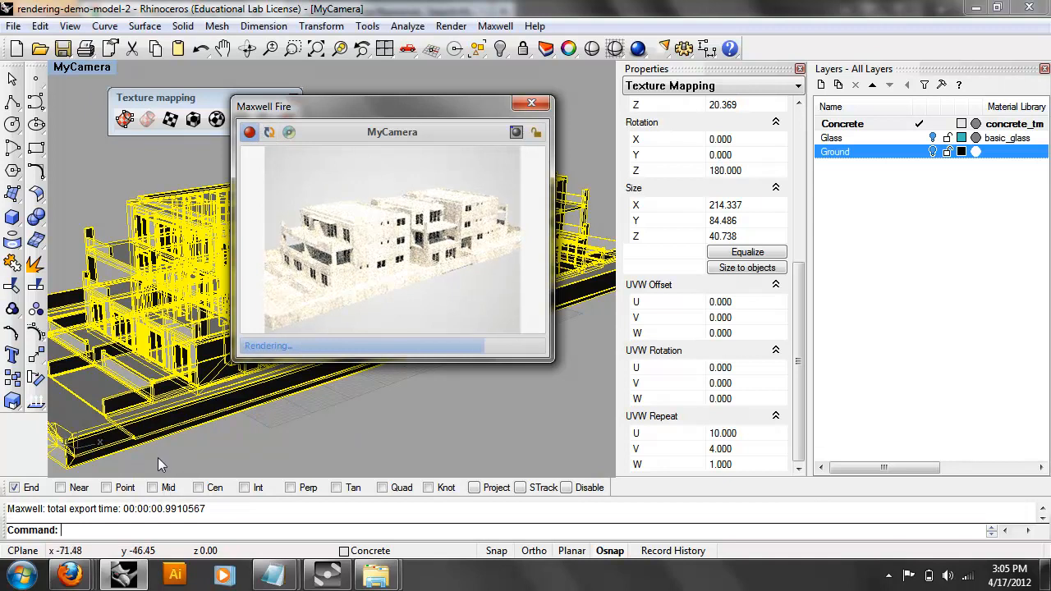
pyautogui.moveTo(164, 467); pyautogui.dragTo(171, 433, button='right')
pyautogui.scroll(5, 144, 287)
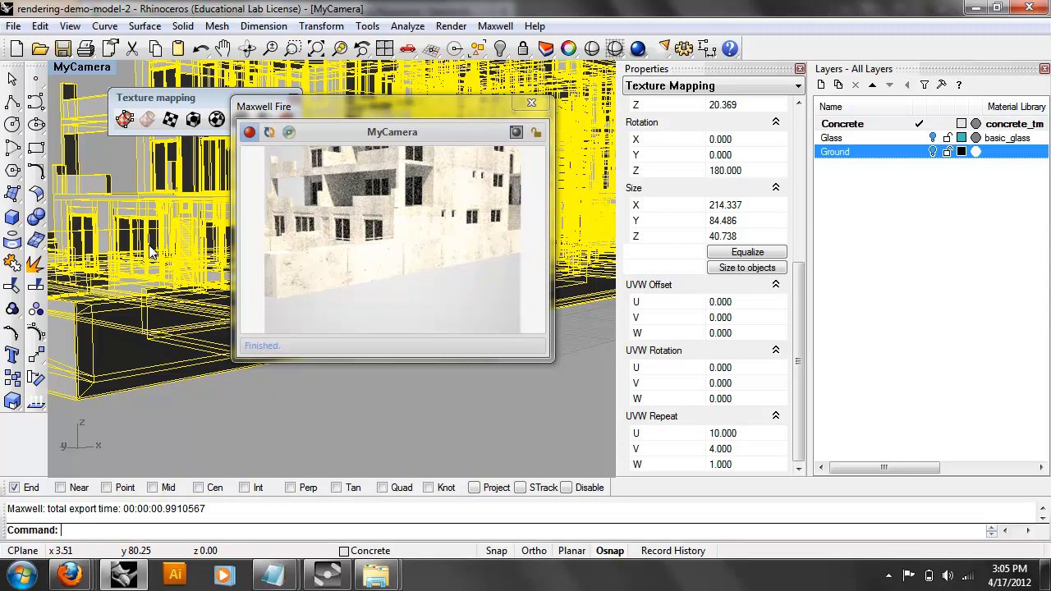
pyautogui.moveTo(150, 254)
pyautogui.mouseDown(button='right')
pyautogui.moveTo(148, 188)
pyautogui.moveTo(141, 239)
pyautogui.mouseUp(button='right')
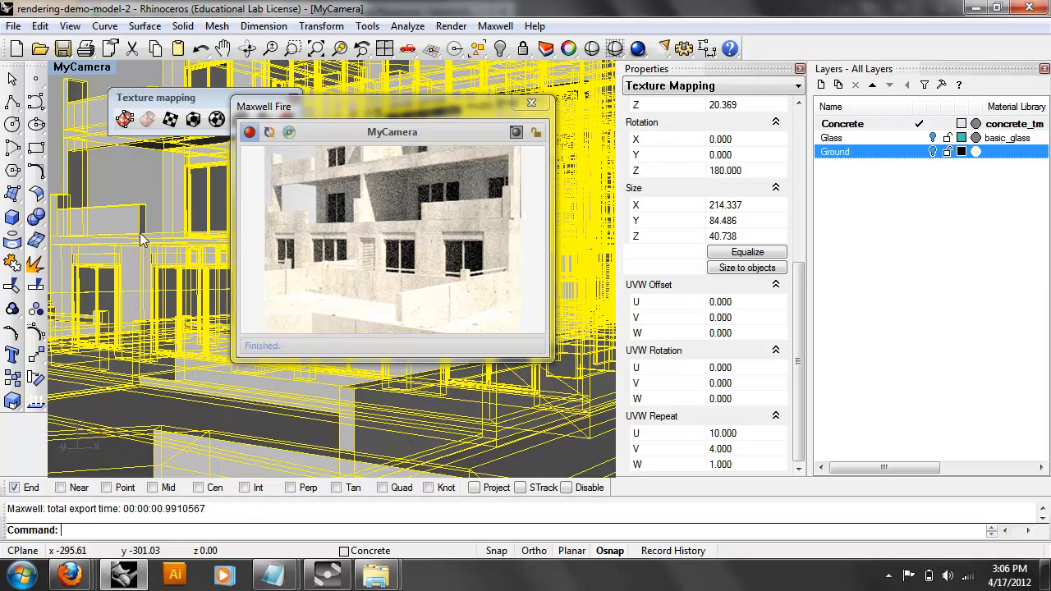
# Deselect everything and switch the MyCamera viewport to Rendered display.
pyautogui.click(98, 181)
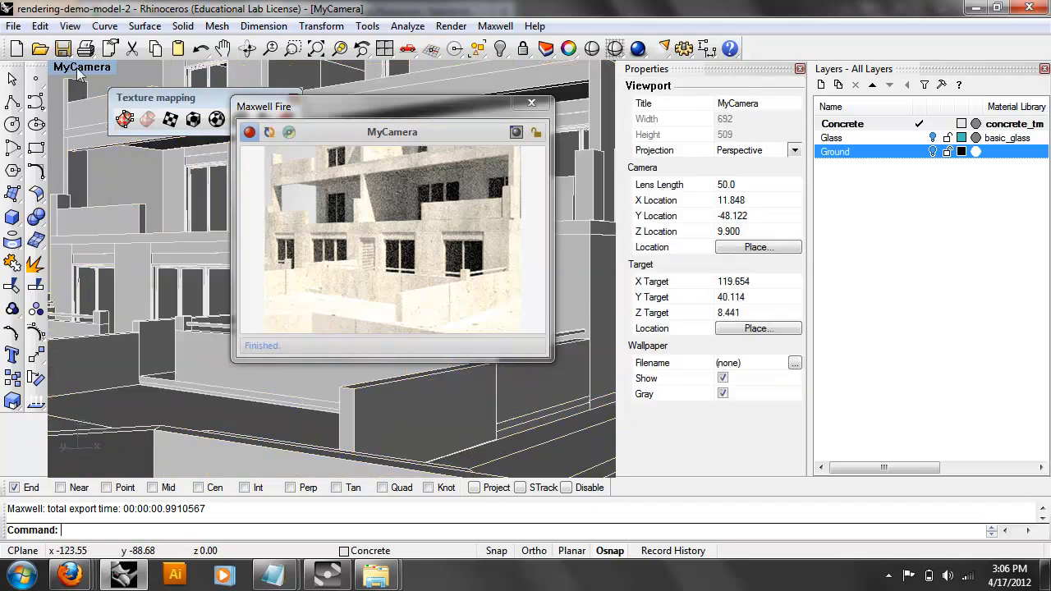
pyautogui.click(79, 70)
pyautogui.click(98, 142)
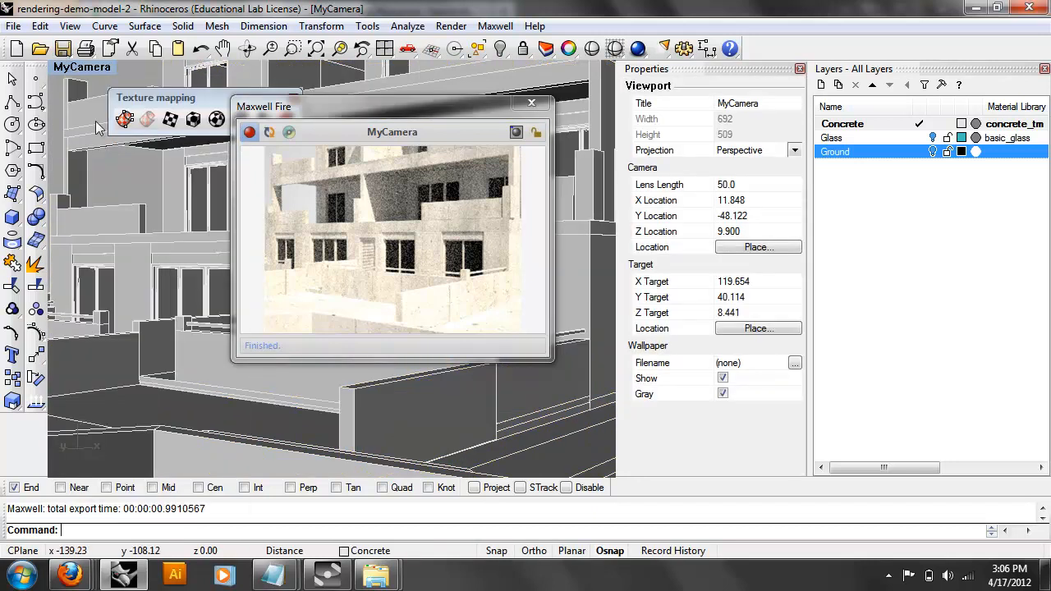
pyautogui.click(84, 68)
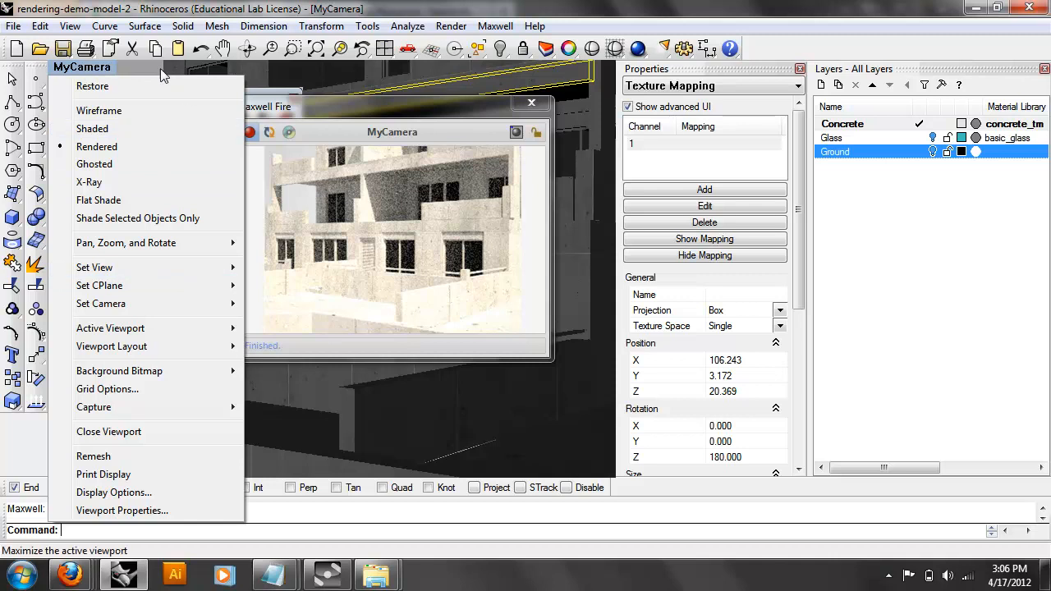
pyautogui.click(144, 65)
# Turn the building to a more frontal view, then select all meshes with Ctrl+A.
pyautogui.moveTo(264, 383); pyautogui.dragTo(235, 394, button='right')
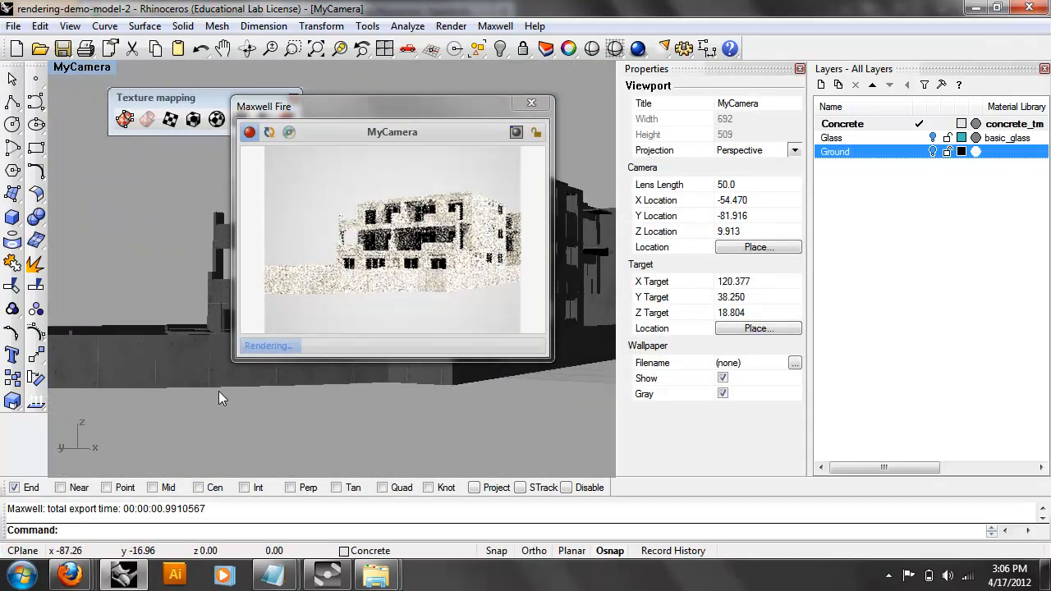
pyautogui.moveTo(385, 109); pyautogui.dragTo(896, 109)
pyautogui.moveTo(517, 238); pyautogui.dragTo(469, 222, button='right')
pyautogui.moveTo(764, 118); pyautogui.dragTo(816, 144)
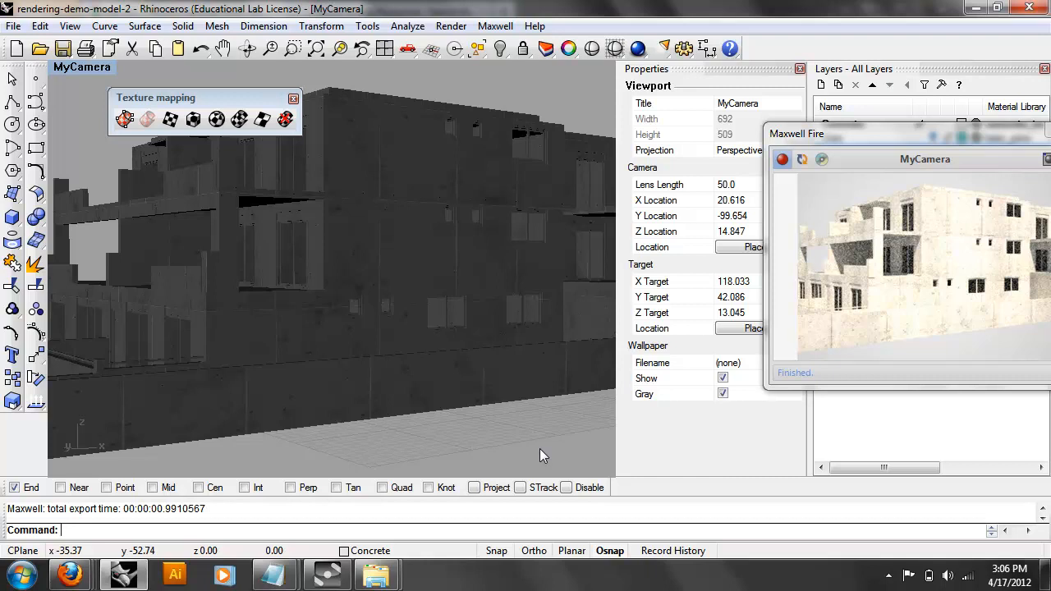
pyautogui.moveTo(872, 134); pyautogui.dragTo(771, 137)
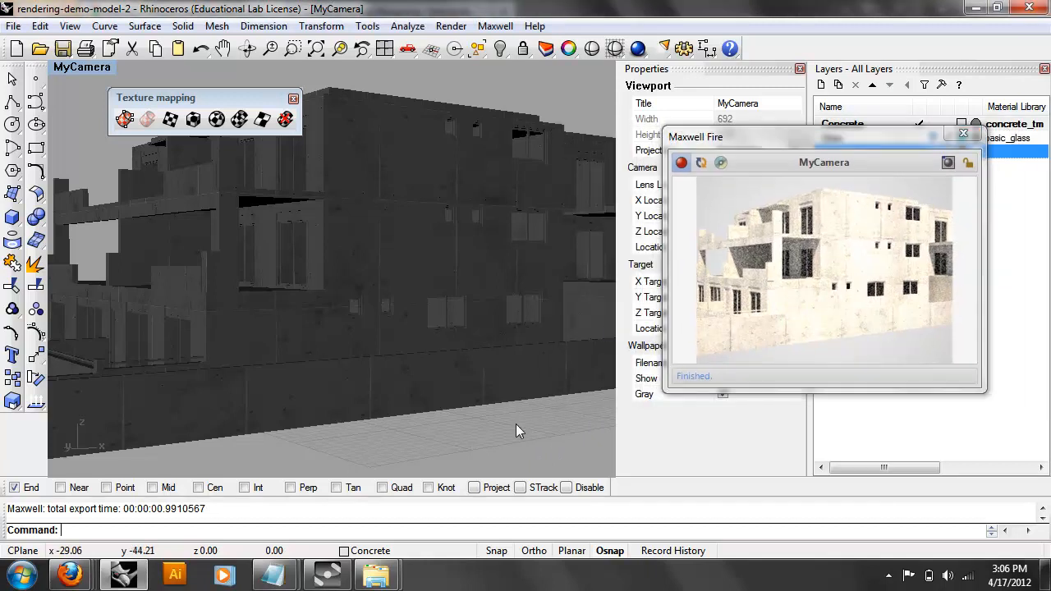
pyautogui.hotkey('ctrl', 'a')
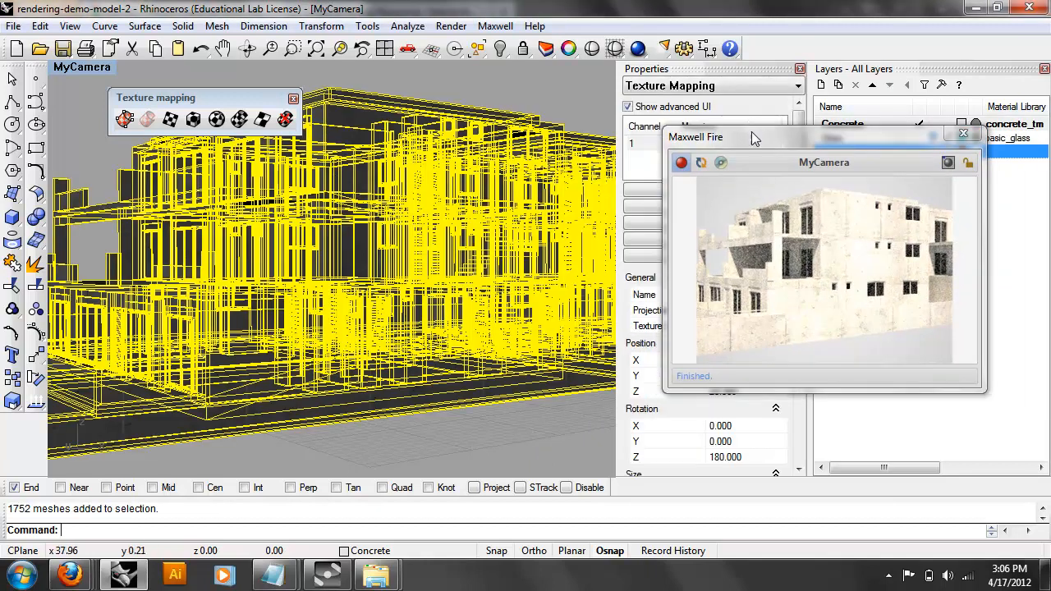
# Change the UVW Repeat U to 14, deselect, and orbit to watch the Fire re-render.
pyautogui.moveTo(749, 132); pyautogui.dragTo(790, 123)
pyautogui.scroll(-5, 802, 424)
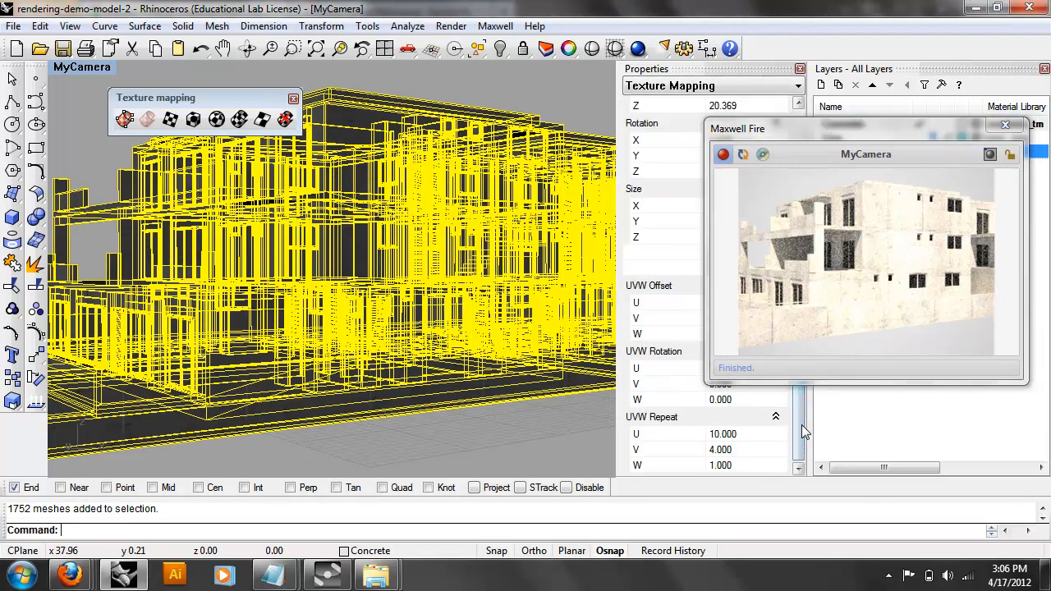
pyautogui.doubleClick(739, 434)
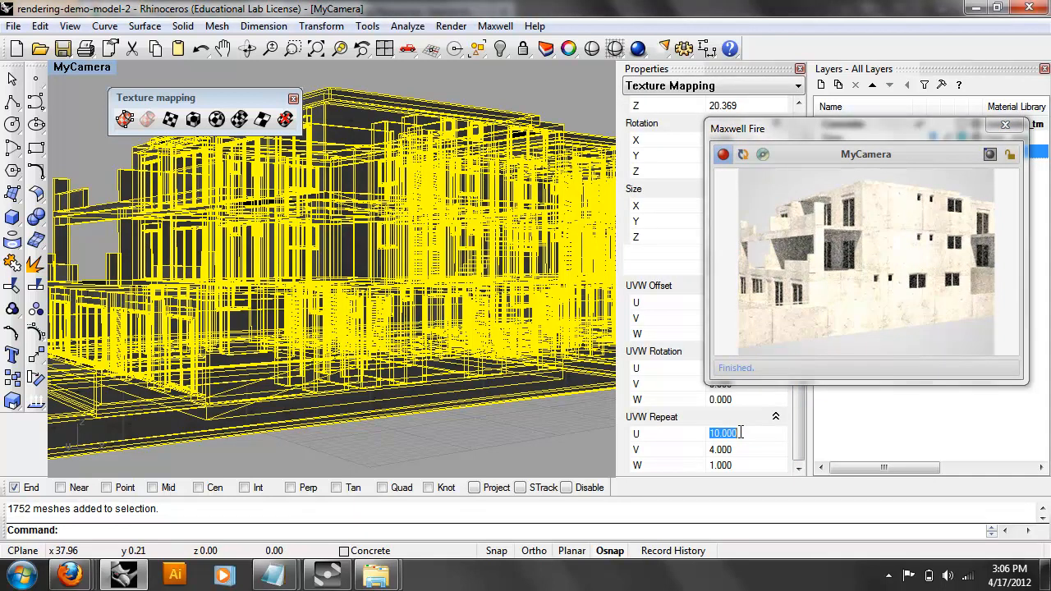
pyautogui.write('14')
pyautogui.press('Return')
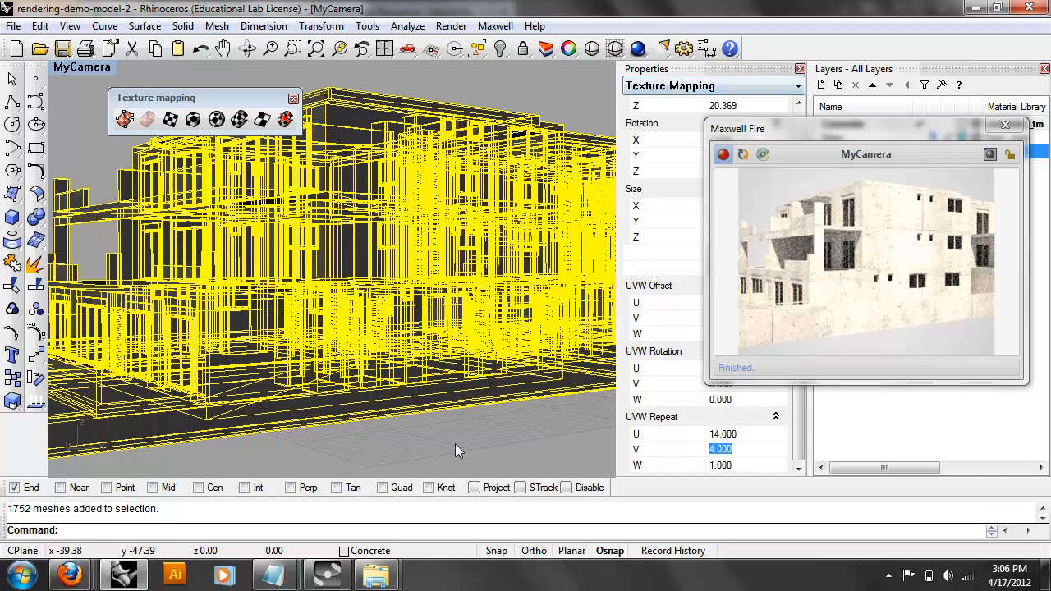
pyautogui.click(455, 443)
pyautogui.moveTo(392, 405); pyautogui.dragTo(209, 399, button='right')
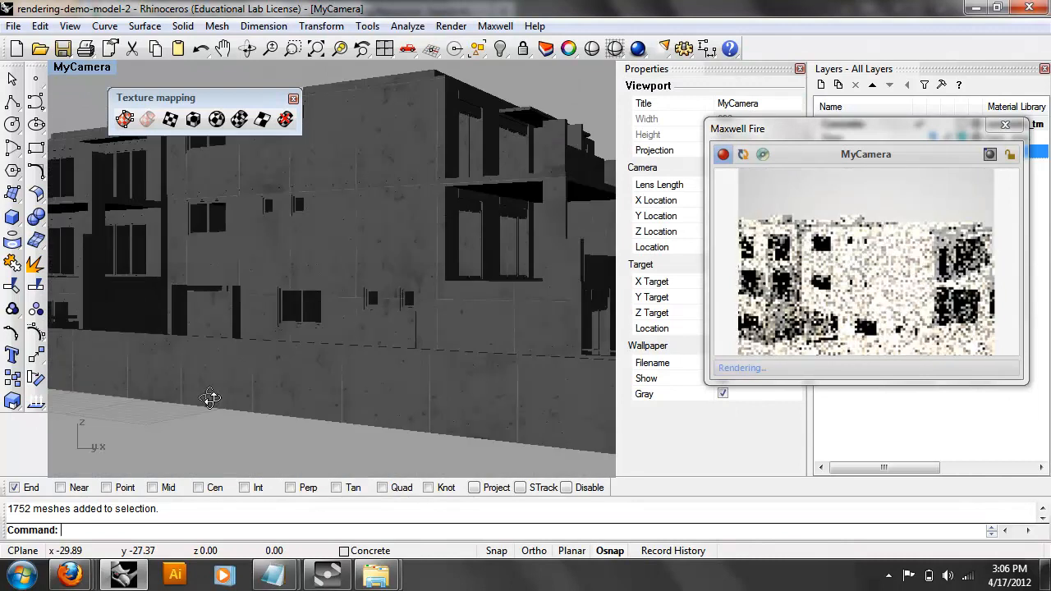
pyautogui.moveTo(425, 332); pyautogui.dragTo(462, 371, button='right')
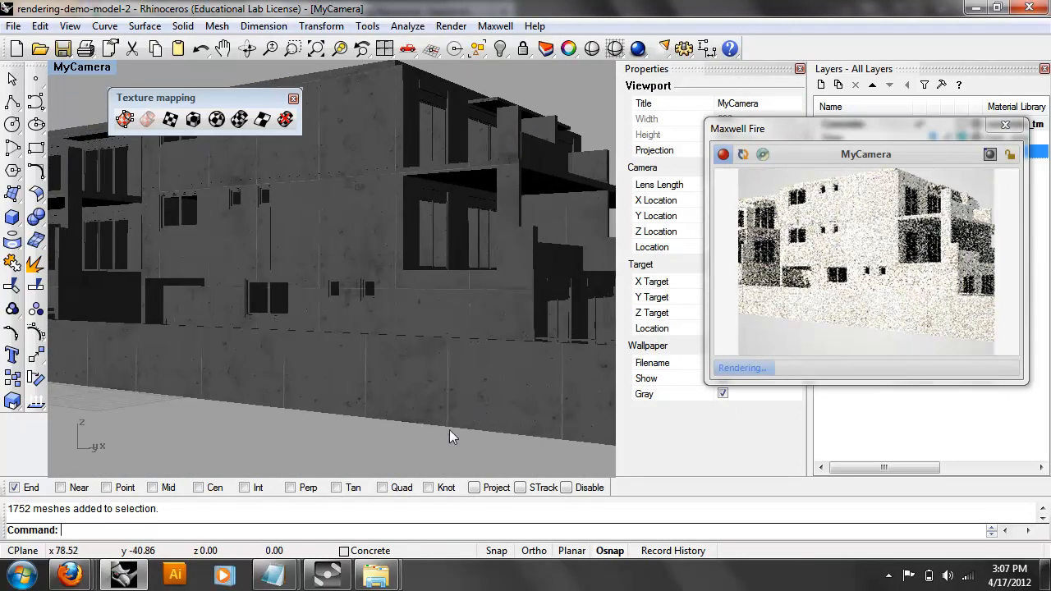
# Orbit the building and select the Glass and Ground layers behind the render preview.
pyautogui.moveTo(204, 381); pyautogui.dragTo(521, 304, button='right')
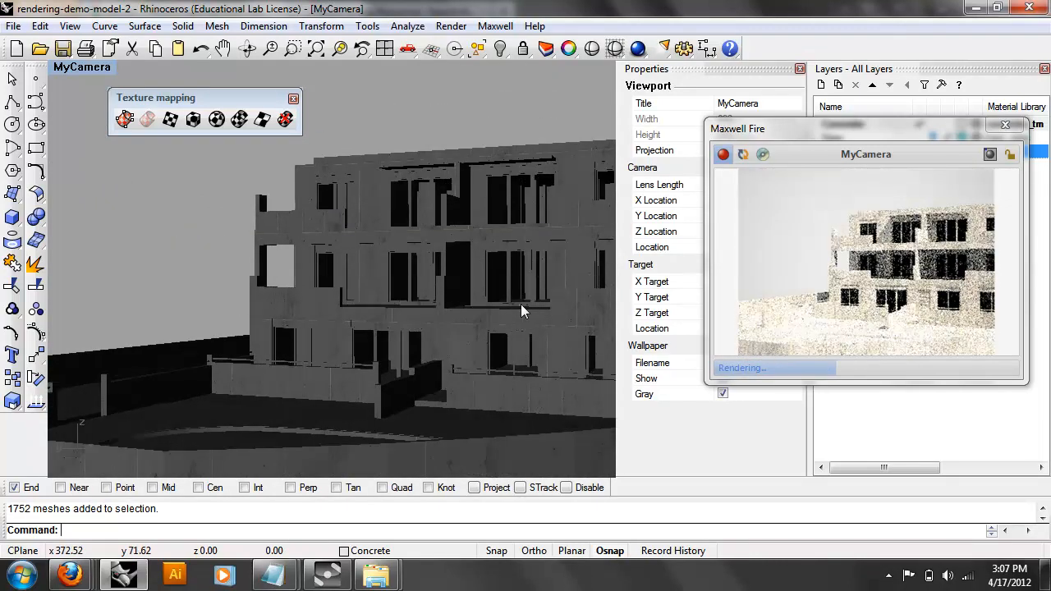
pyautogui.scroll(6, 520, 304)
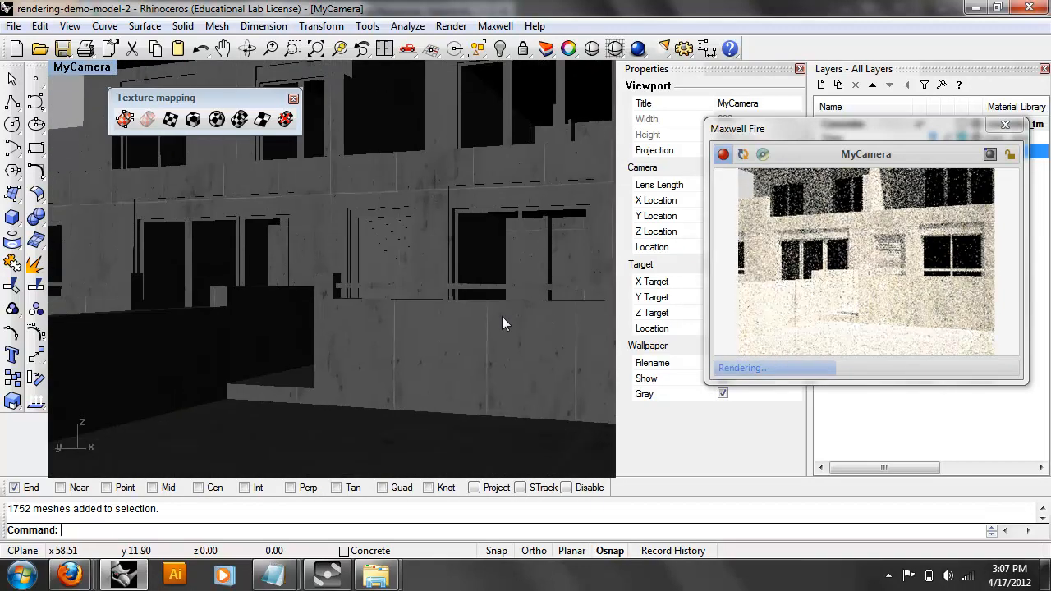
pyautogui.moveTo(799, 133); pyautogui.dragTo(478, 162)
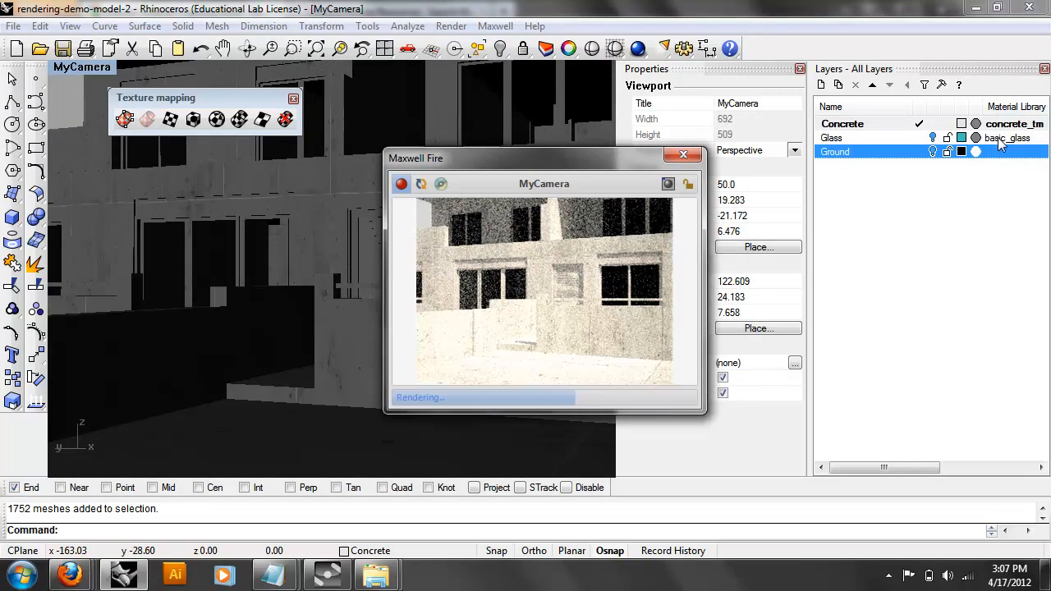
pyautogui.click(934, 138)
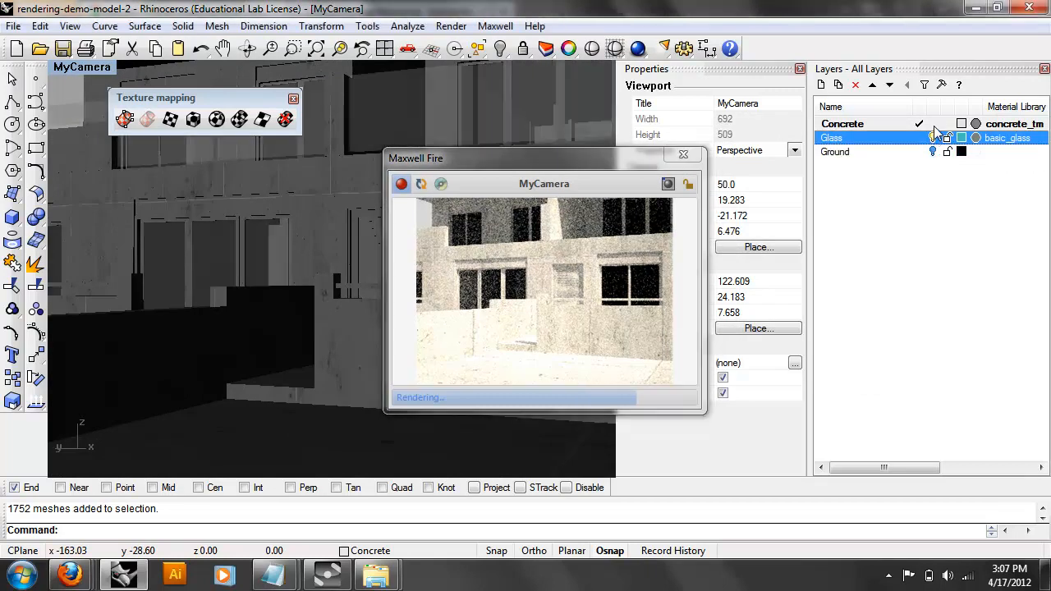
pyautogui.click(933, 152)
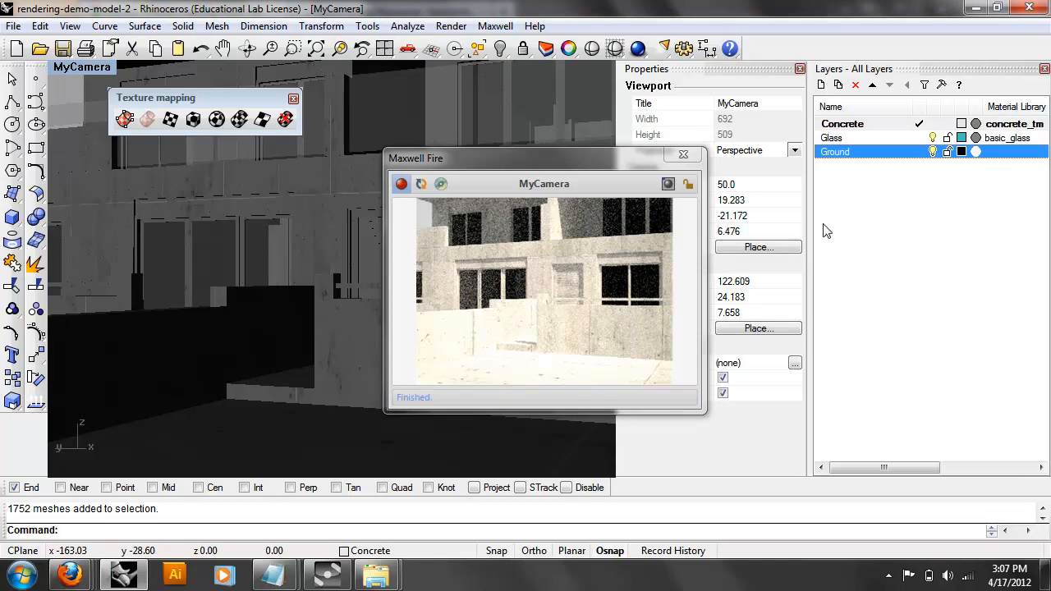
pyautogui.moveTo(578, 164); pyautogui.dragTo(522, 121)
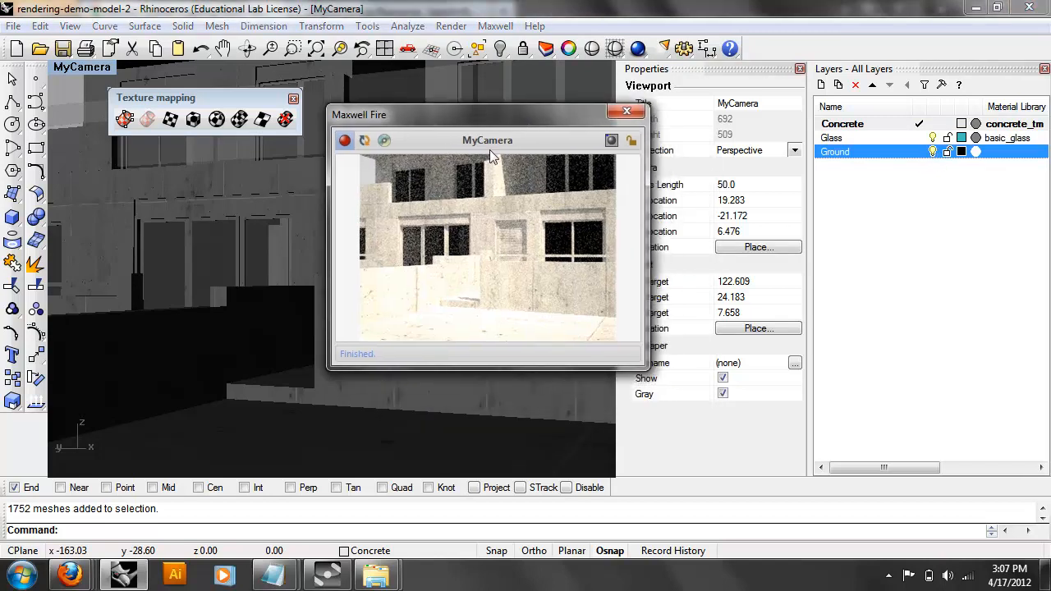
# Restore the MyCamera named view in the viewport.
pyautogui.moveTo(135, 251); pyautogui.dragTo(204, 221, button='right')
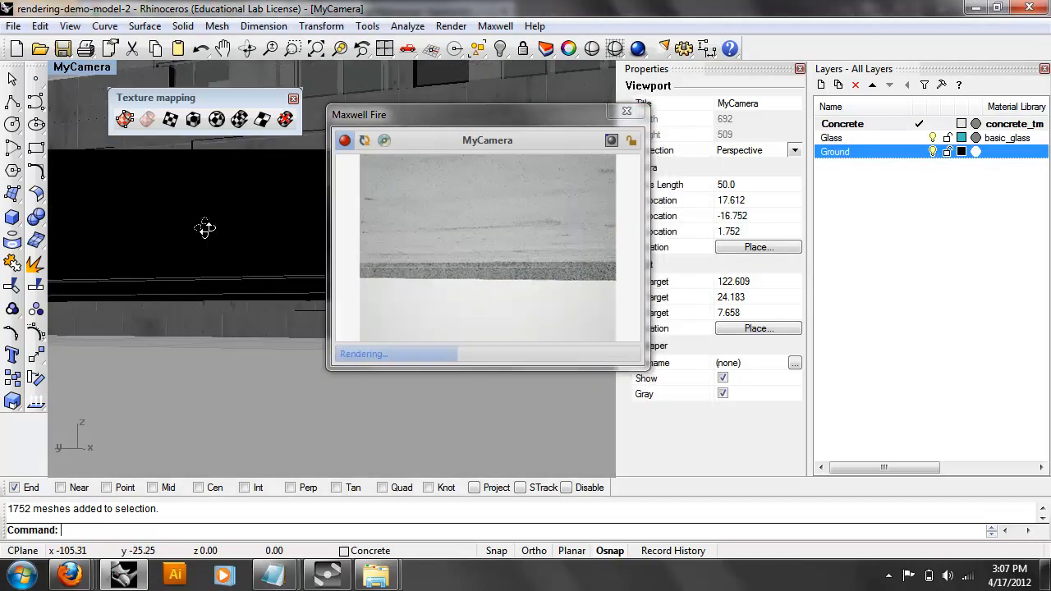
pyautogui.scroll(-2, 200, 262)
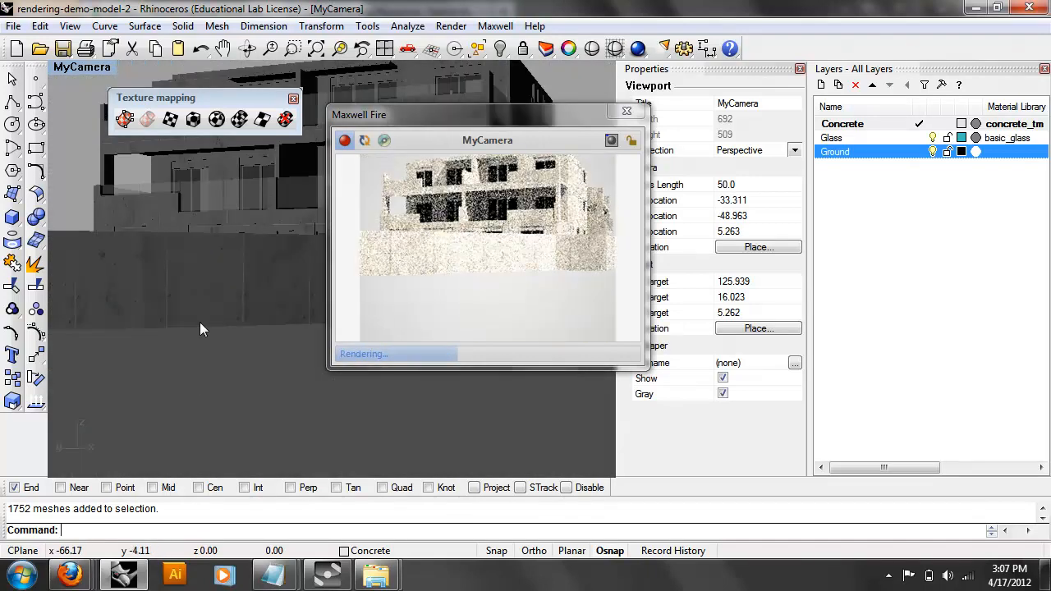
pyautogui.click(82, 66)
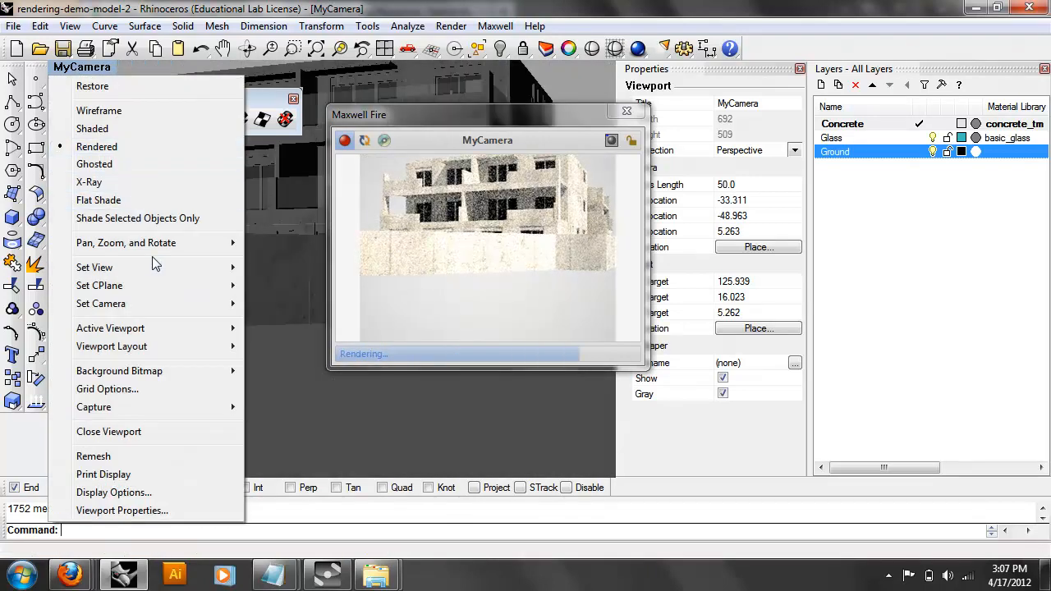
pyautogui.moveTo(164, 267)
pyautogui.click(301, 451)
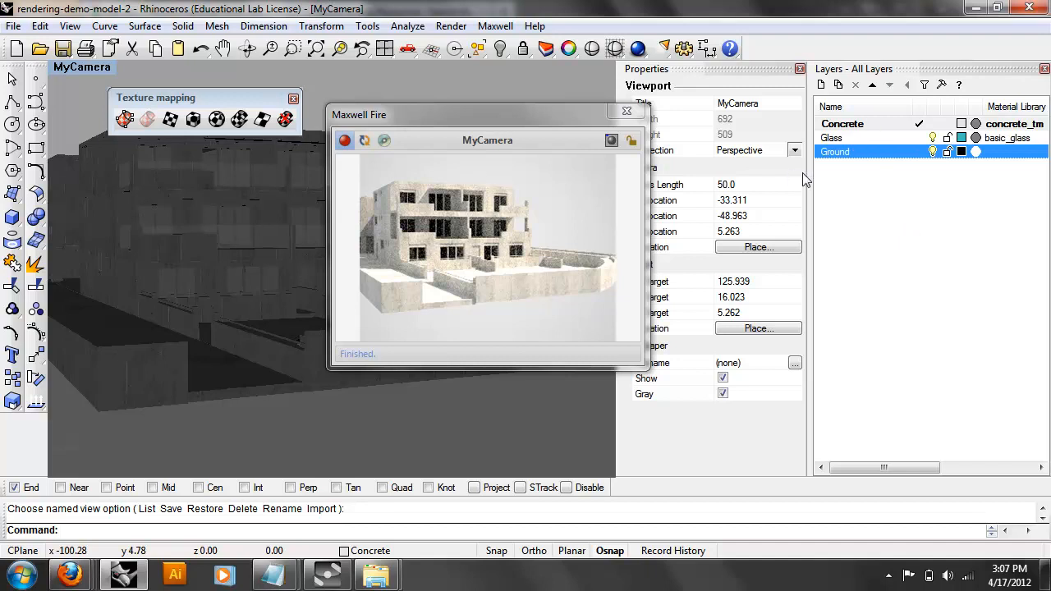
# Make Glass the current layer and set the Scene Manager environment type to Physical Sky.
pyautogui.doubleClick(899, 137)
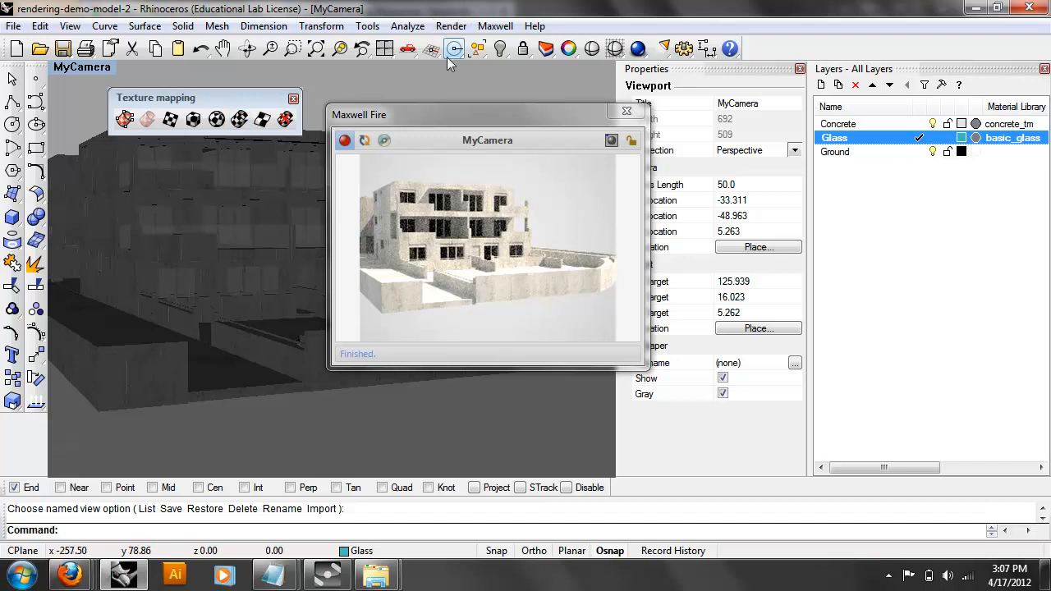
pyautogui.click(495, 27)
pyautogui.moveTo(513, 45)
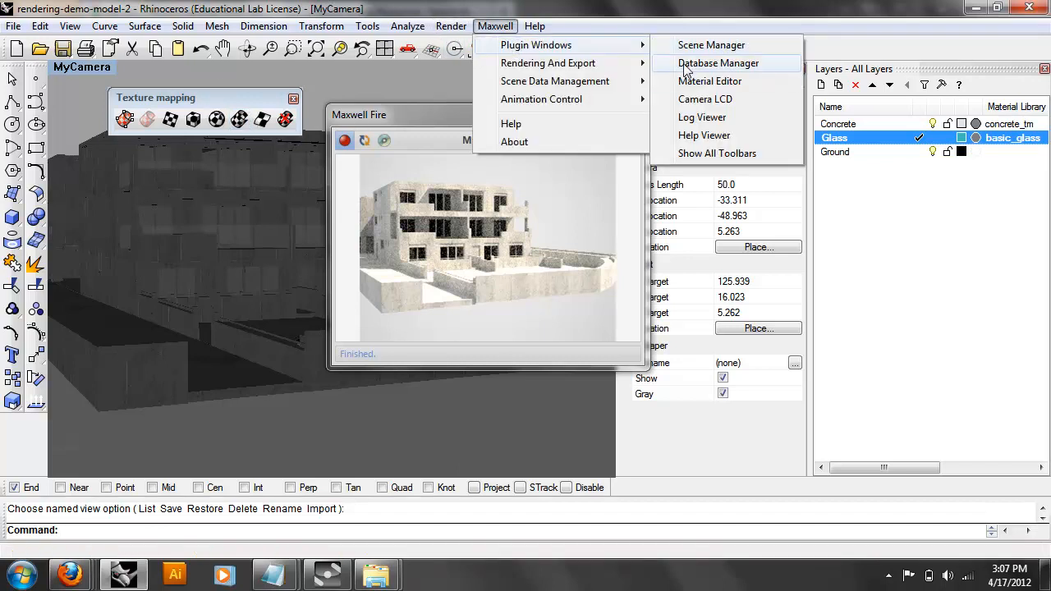
pyautogui.click(693, 47)
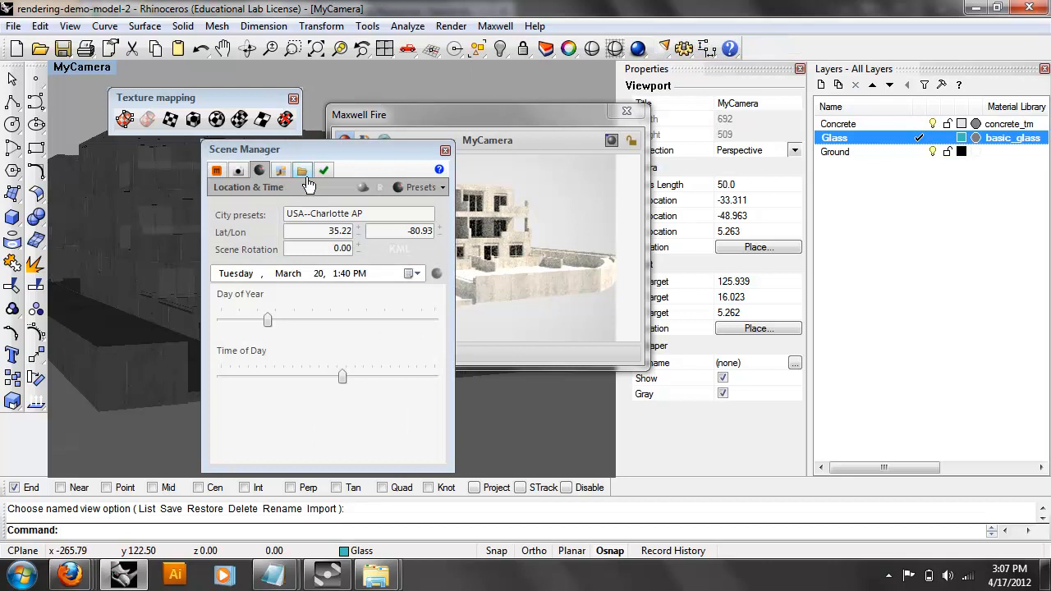
pyautogui.click(280, 170)
pyautogui.click(292, 214)
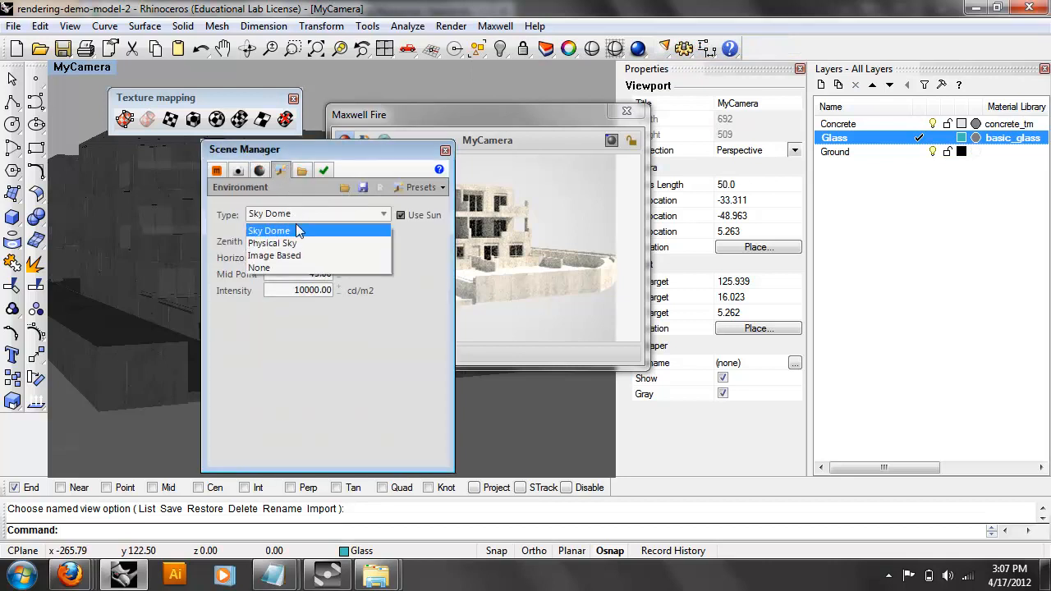
pyautogui.click(297, 242)
# Float the Scene Manager beside the viewport and raise the camera fStop/EV from 13 to 14.
pyautogui.moveTo(288, 149); pyautogui.dragTo(910, 121)
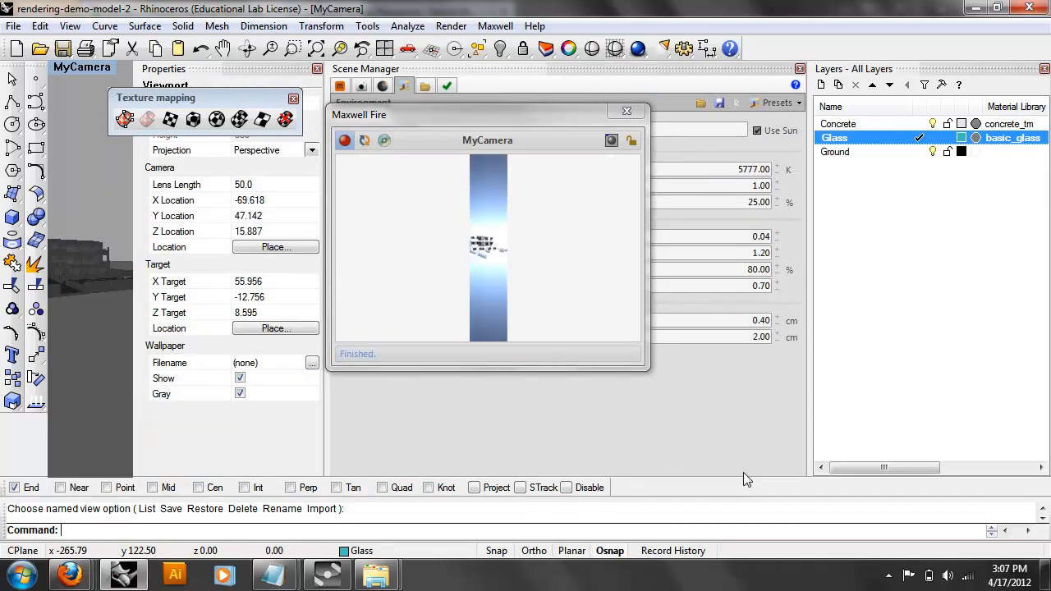
pyautogui.moveTo(364, 68); pyautogui.dragTo(287, 480)
pyautogui.moveTo(9, 279); pyautogui.dragTo(220, 325)
pyautogui.moveTo(230, 243); pyautogui.dragTo(244, 203)
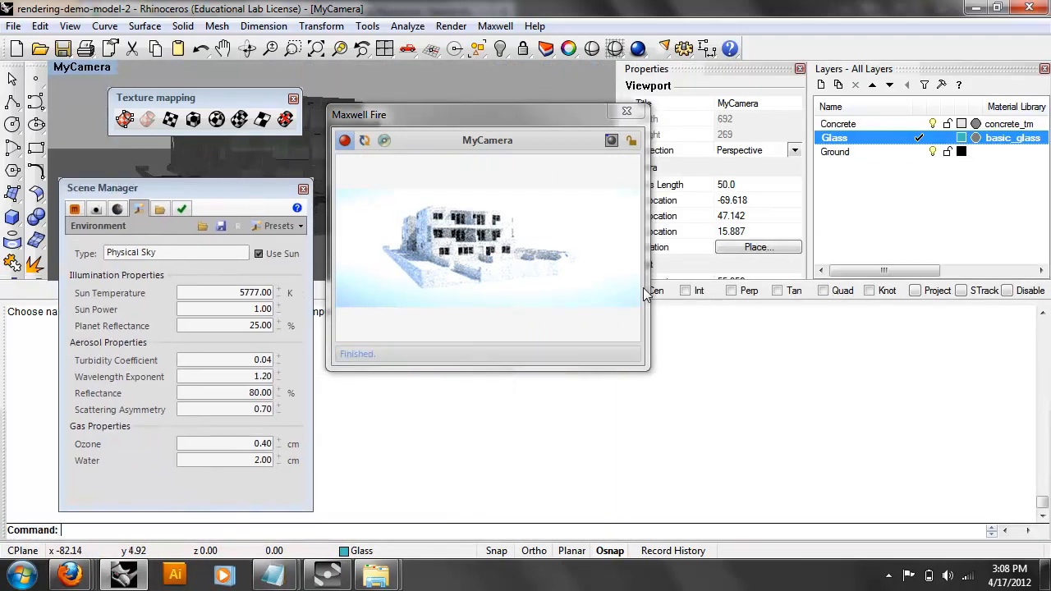
pyautogui.moveTo(682, 304); pyautogui.dragTo(685, 493)
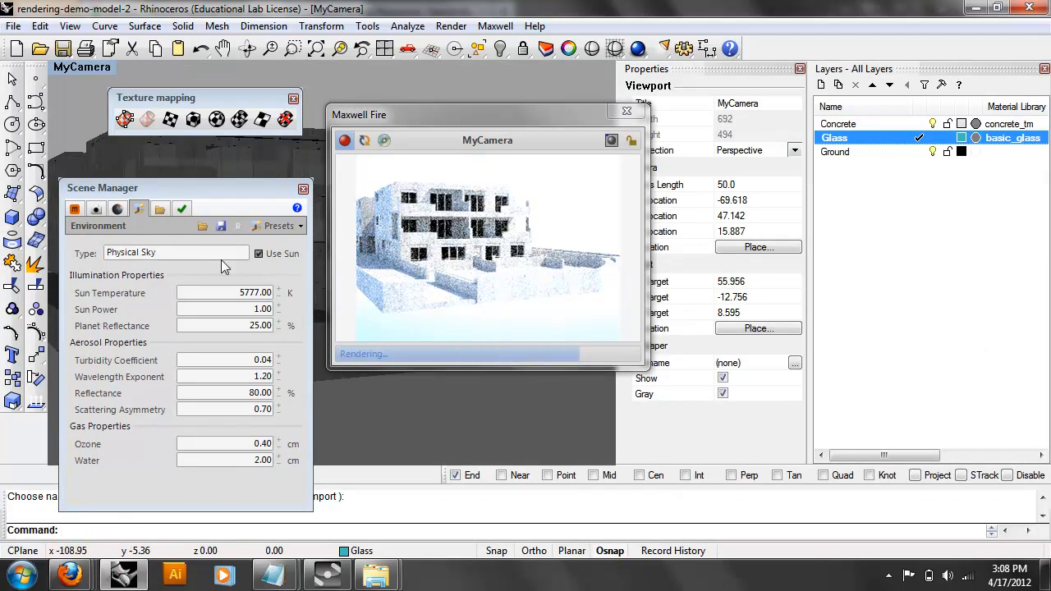
pyautogui.click(138, 208)
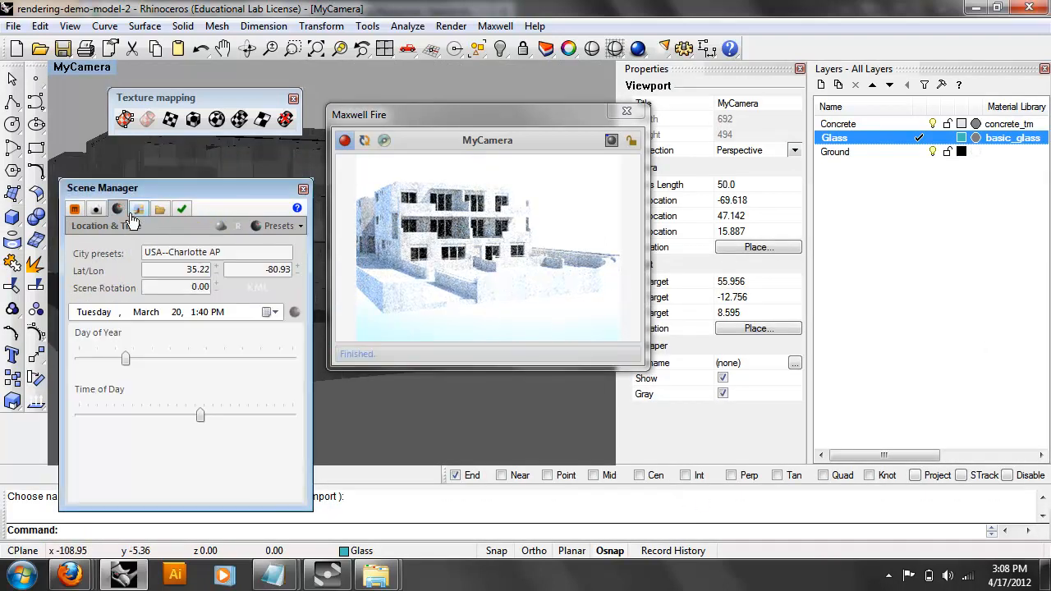
pyautogui.click(95, 209)
pyautogui.click(265, 287)
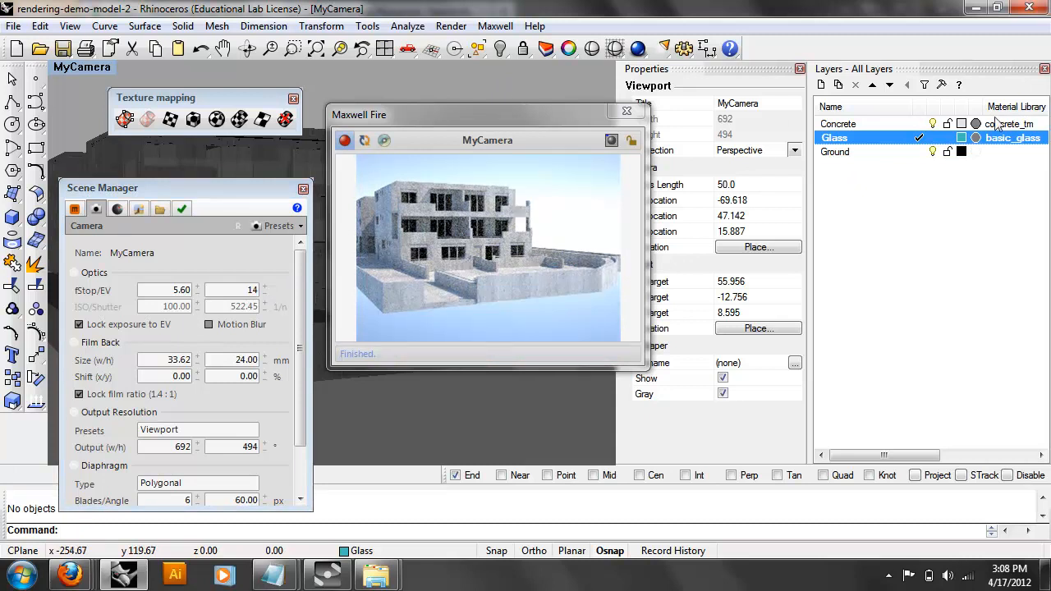
# Switch the Ground layer back on and launch Render > Render to export rendering-demo-model-2.mxs to Maxwell.
pyautogui.click(936, 153)
pyautogui.click(933, 152)
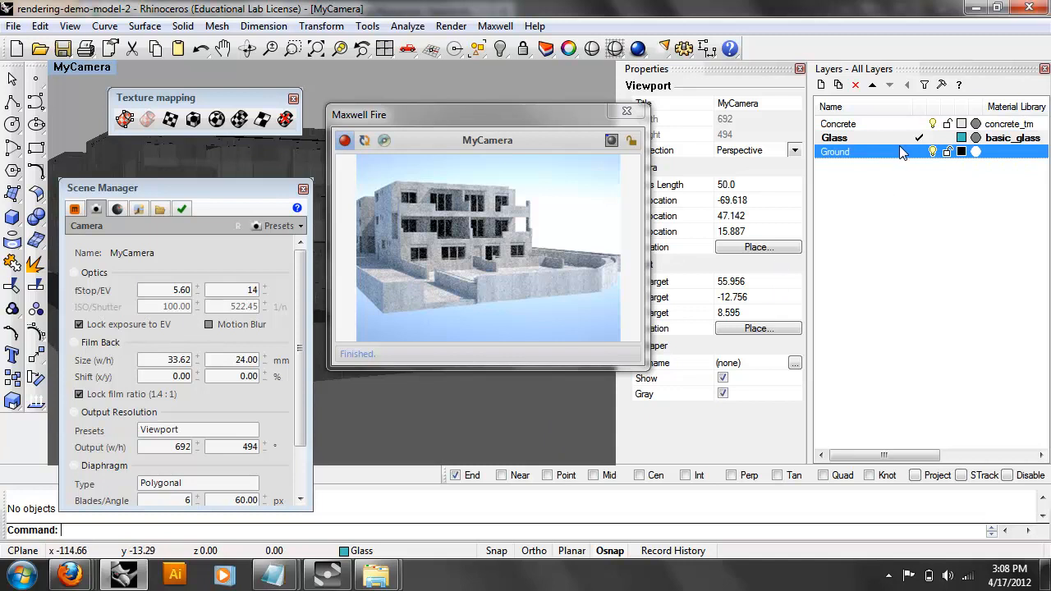
pyautogui.rightClick(899, 152)
pyautogui.moveTo(902, 181)
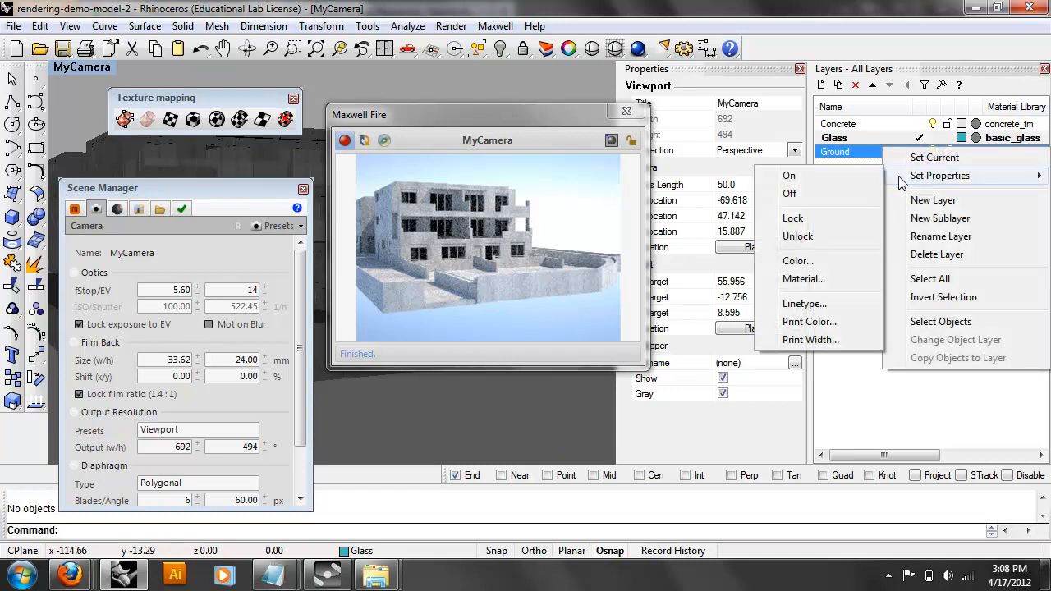
pyautogui.click(365, 140)
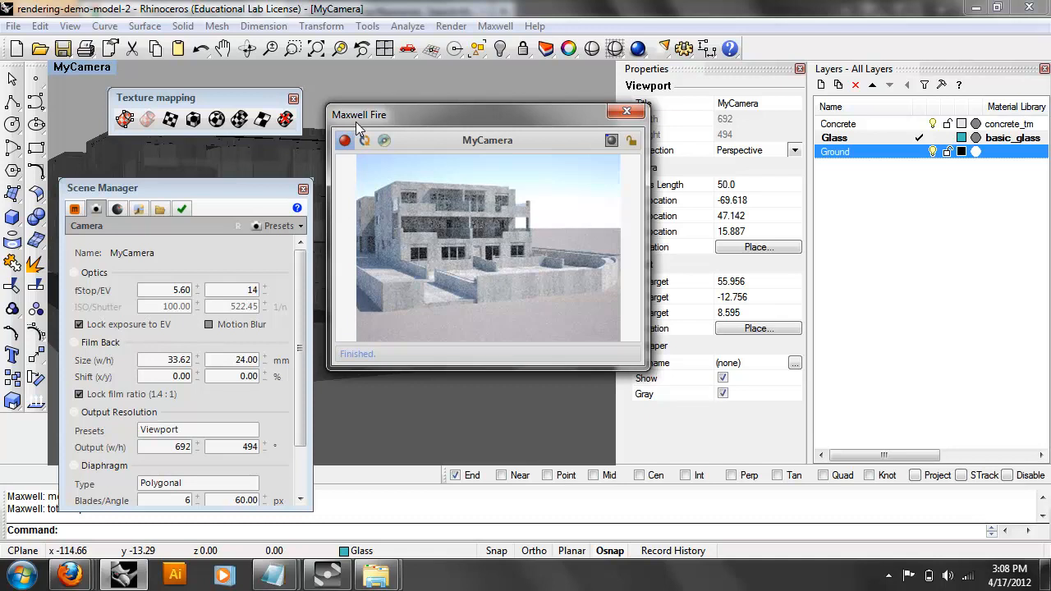
pyautogui.click(449, 28)
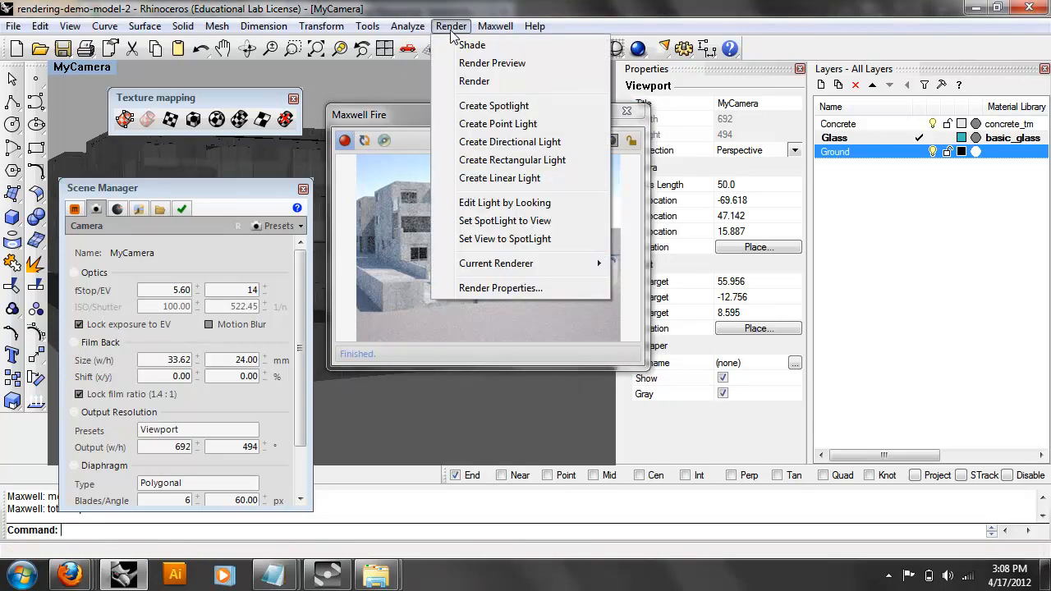
pyautogui.click(448, 82)
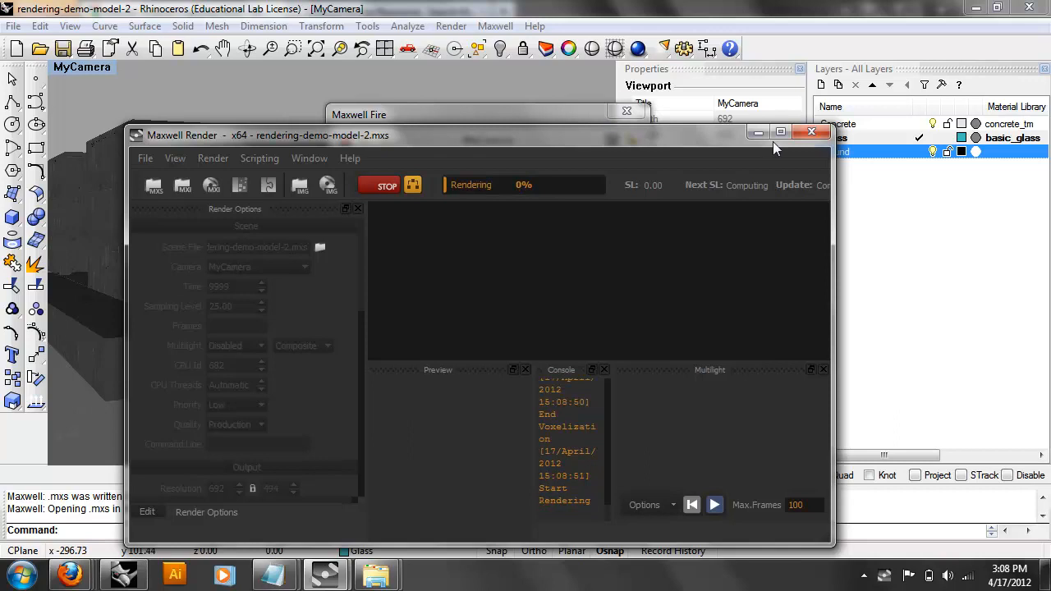
# Maximize Maxwell Render and hide the console, preview and multilight panels to enlarge the render.
pyautogui.click(780, 133)
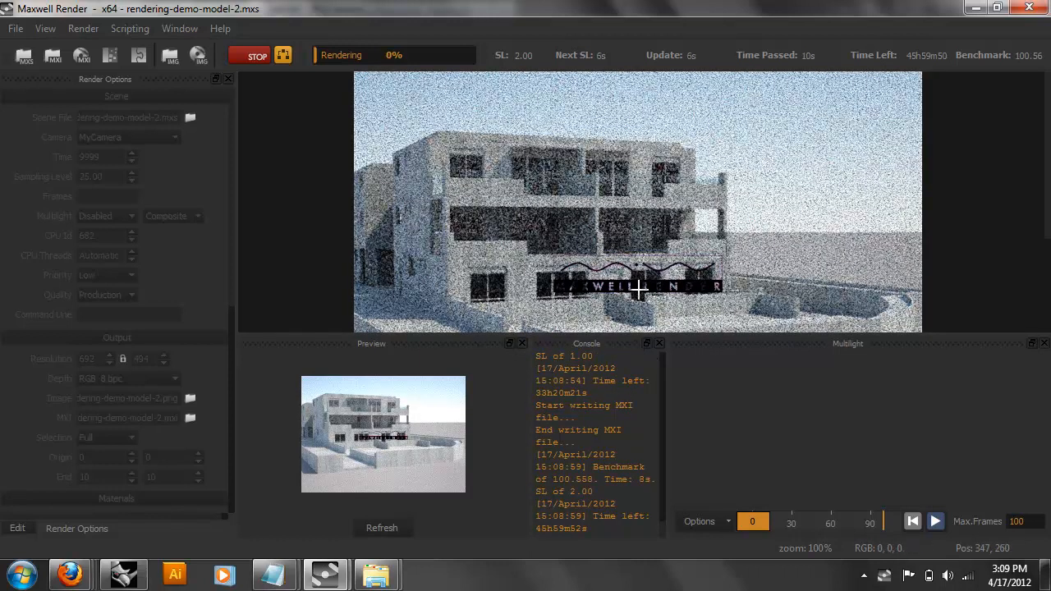
pyautogui.click(660, 344)
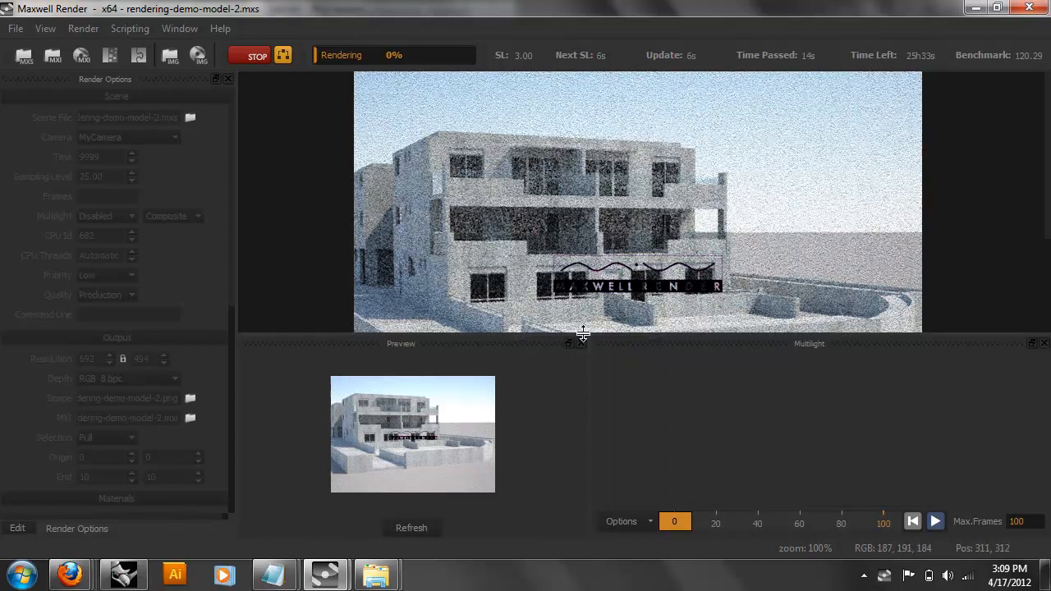
pyautogui.click(582, 343)
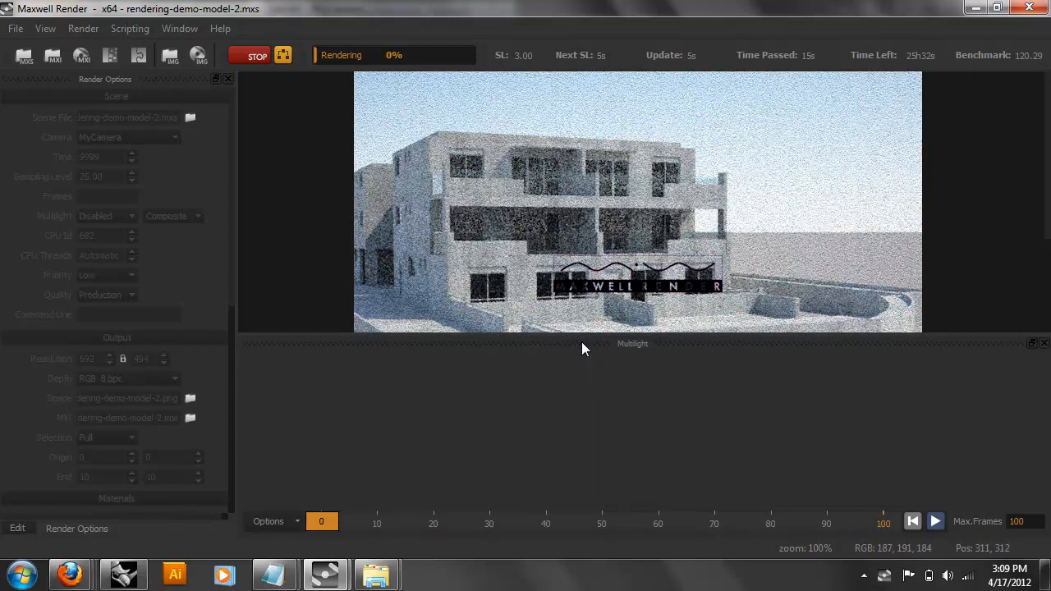
pyautogui.click(1043, 344)
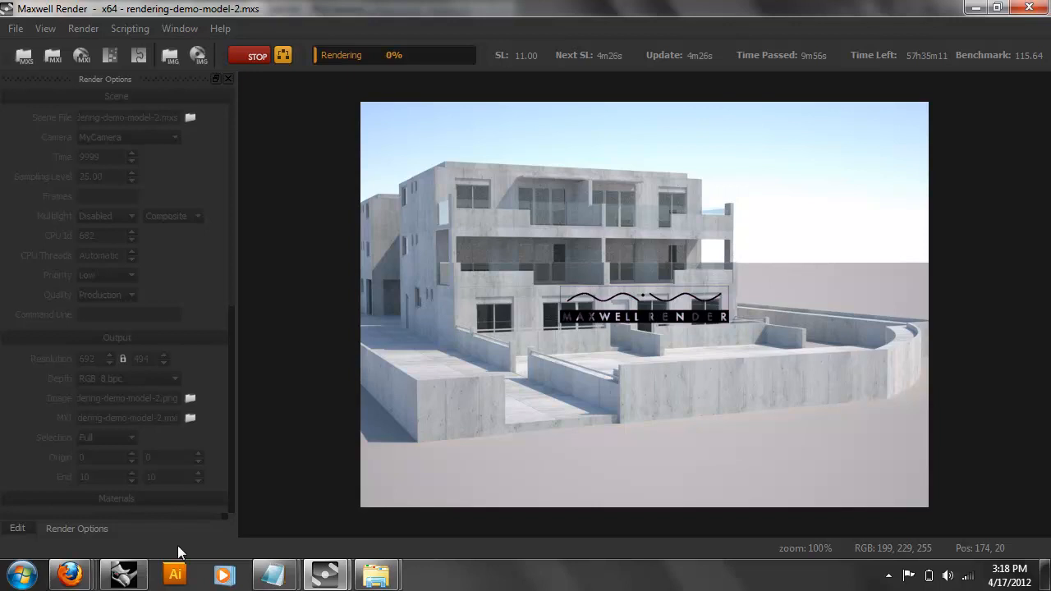
# After the render reaches sampling level 11, stop the screen recording from the system tray.
pyautogui.click(888, 575)
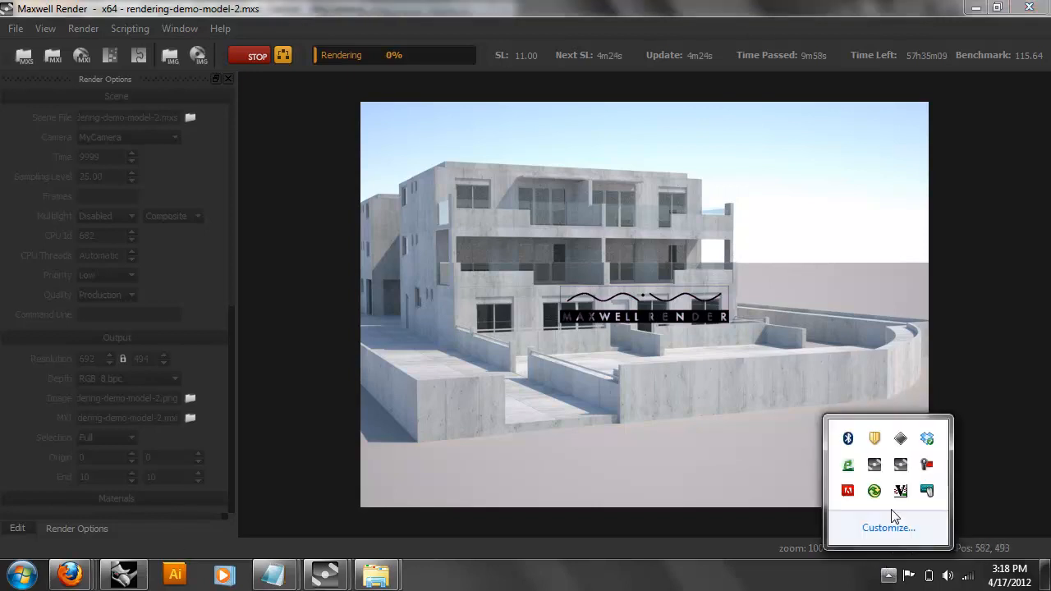
pyautogui.rightClick(927, 464)
pyautogui.click(966, 364)
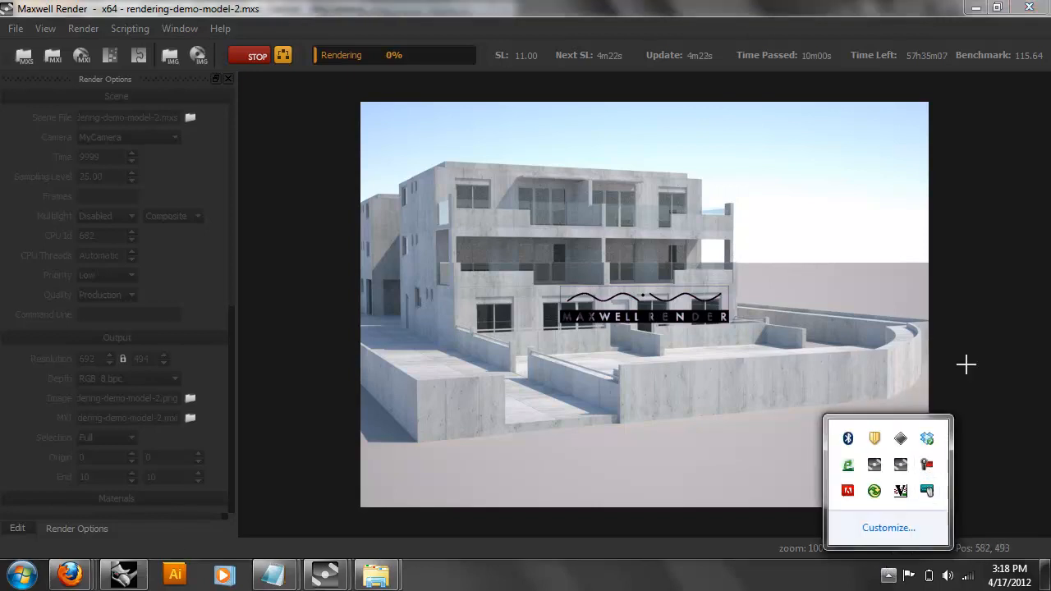